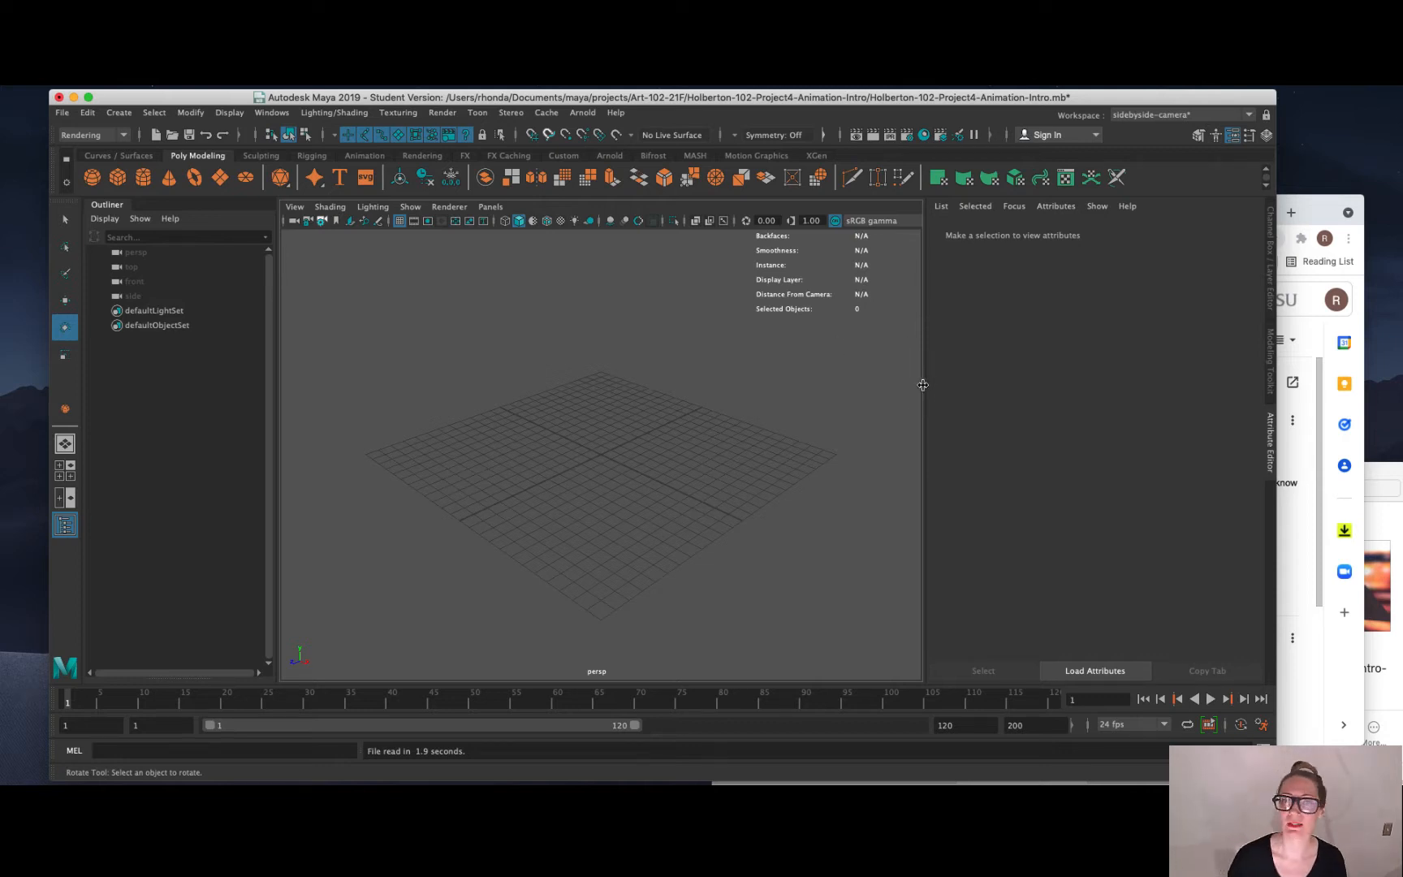
pyautogui.scroll(-5, 698, 504)
pyautogui.scroll(10, 686, 497)
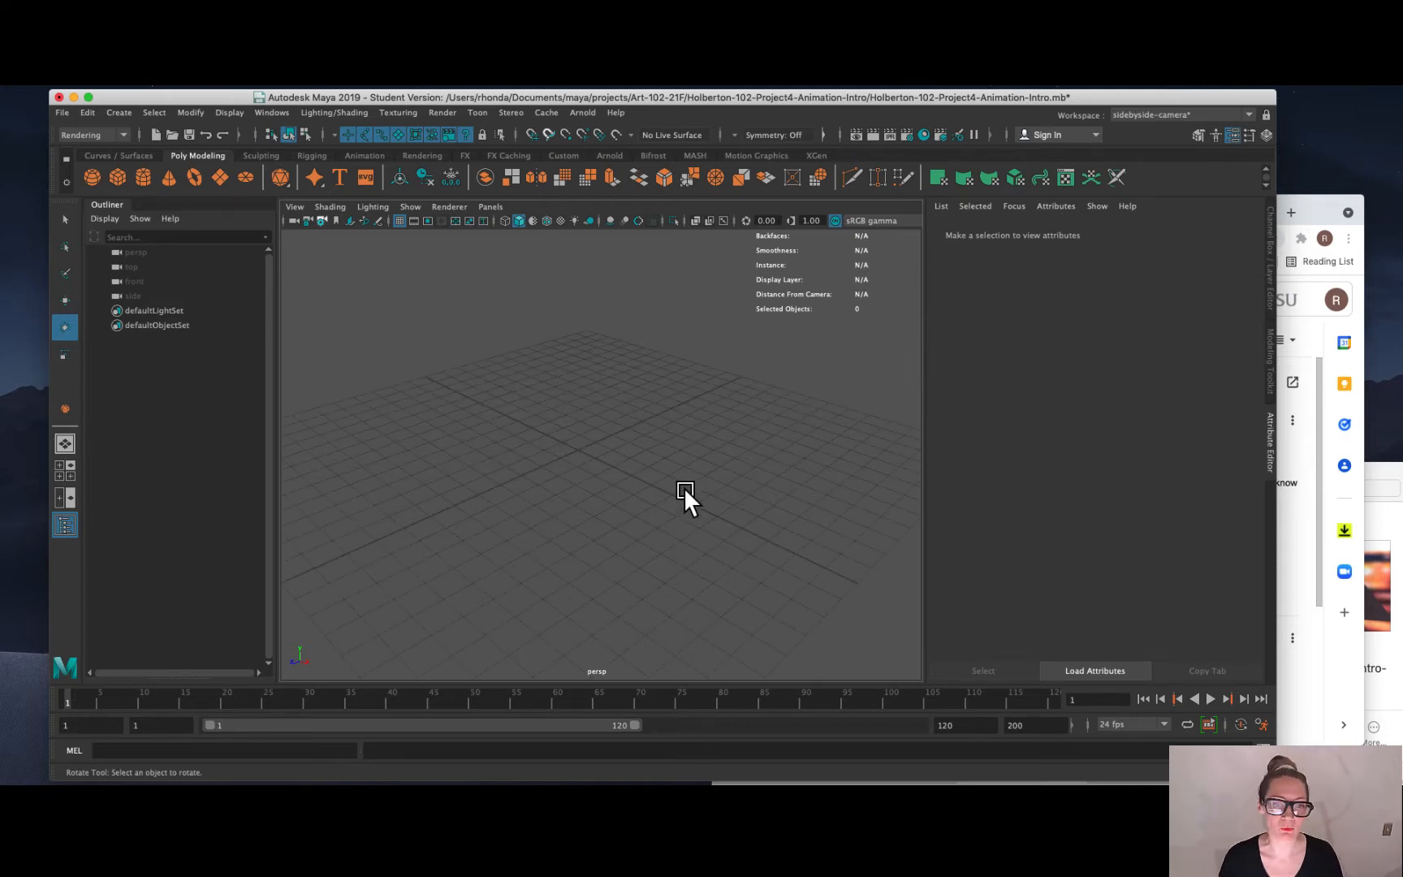
pyautogui.scroll(-3, 678, 485)
pyautogui.keyDown('alt'); pyautogui.moveTo(655, 520); pyautogui.dragTo(616, 481); pyautogui.keyUp('alt')
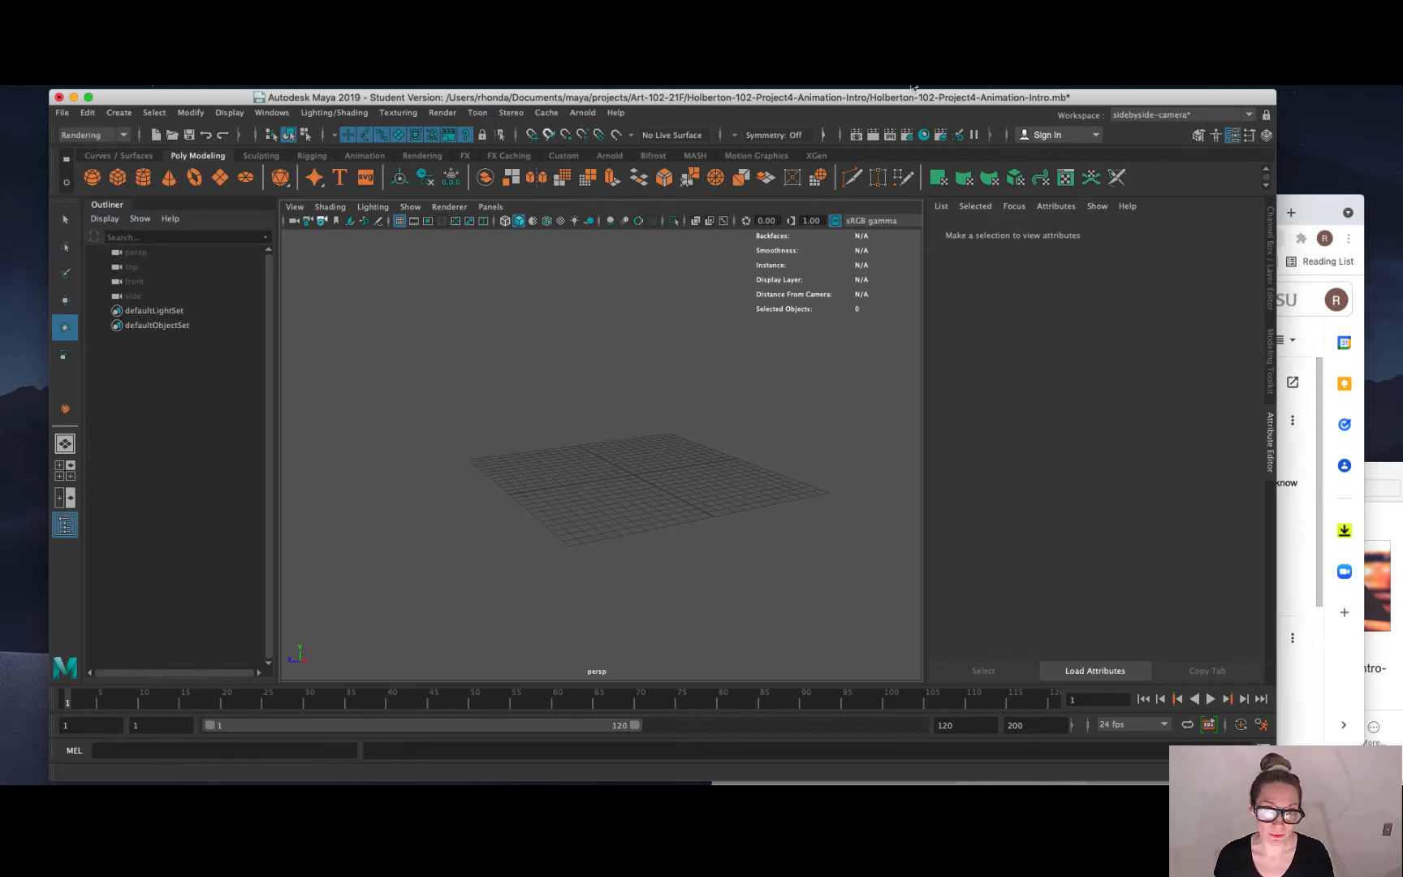
# Create an Arnold skydome light and map its color to the image file citu-night-blue-HDRI_49TH_STREET.jpeg.
pyautogui.click(608, 156)
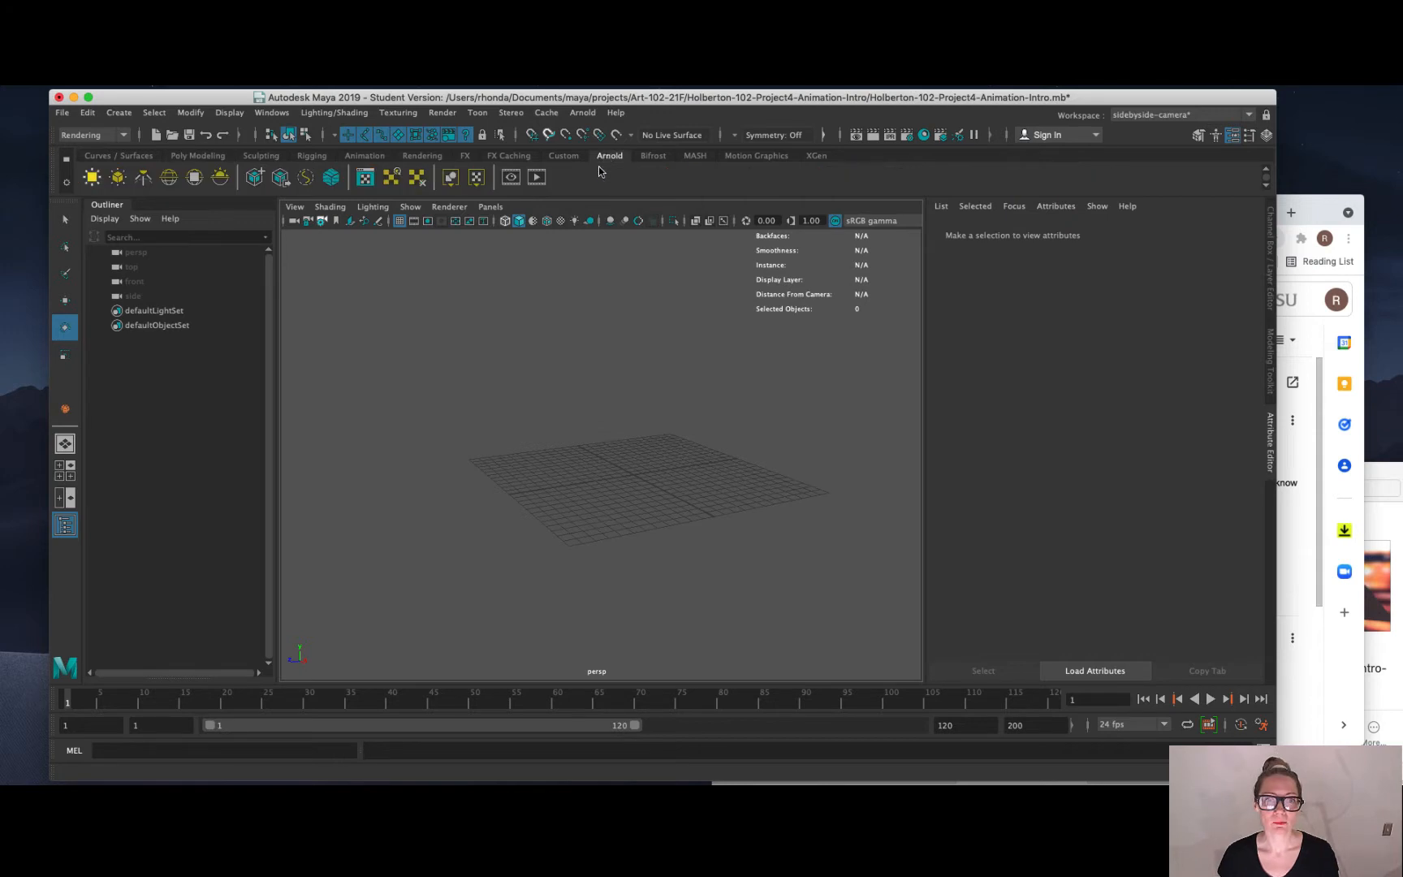
pyautogui.click(168, 177)
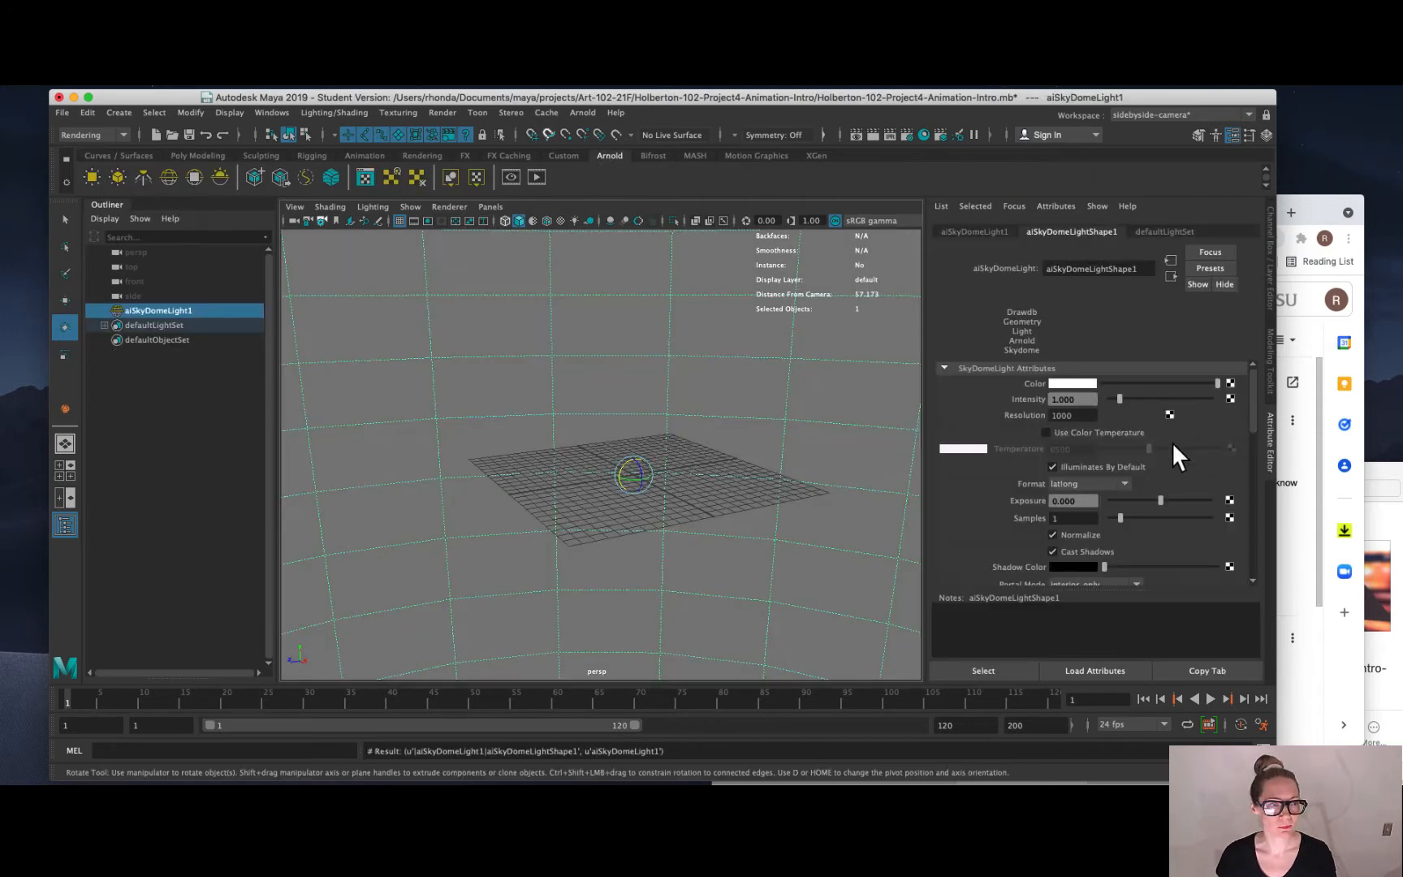
pyautogui.click(1230, 383)
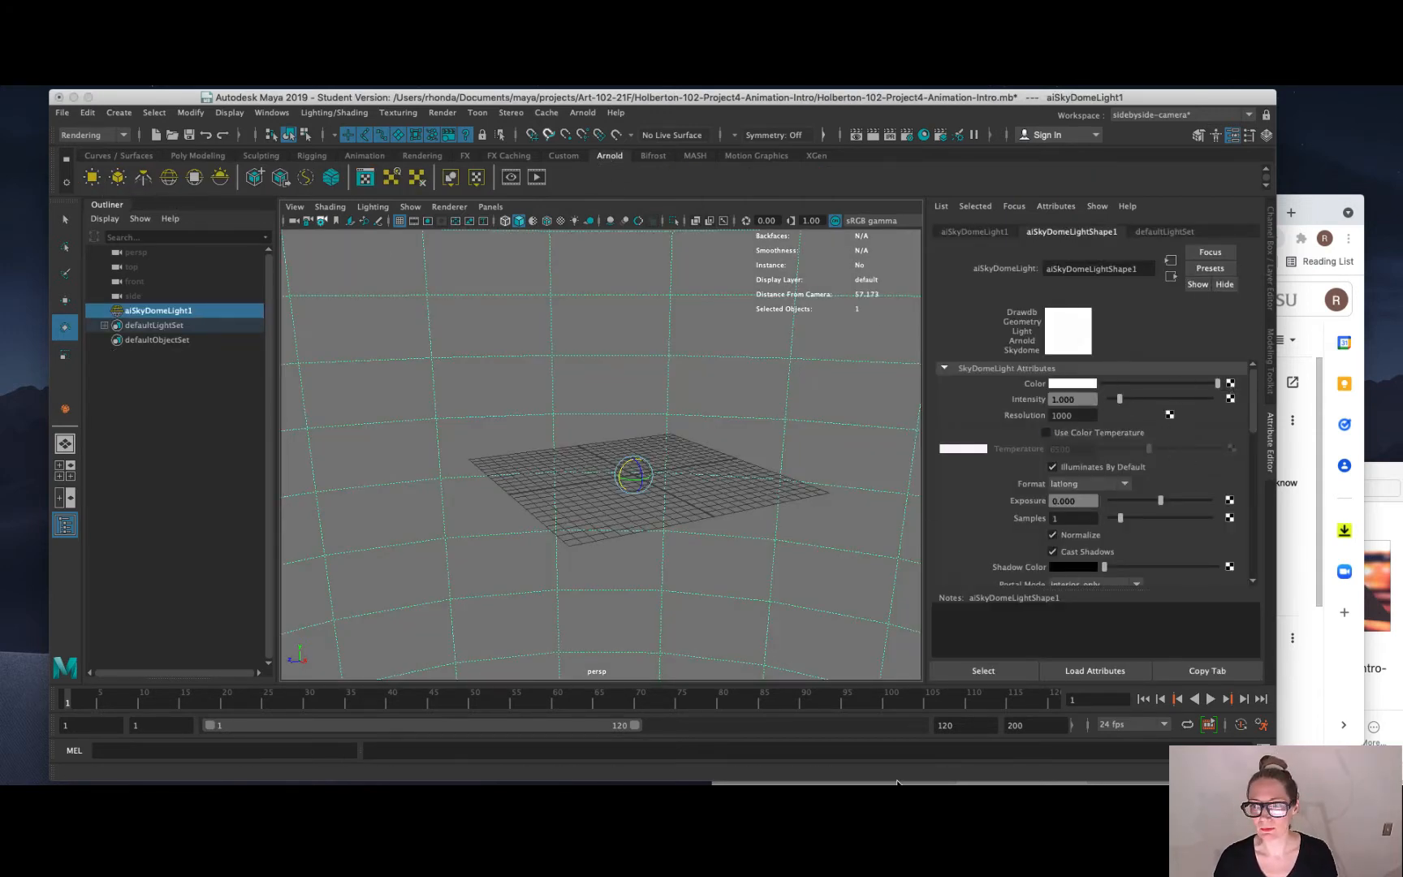
pyautogui.moveTo(768, 473); pyautogui.dragTo(687, 207)
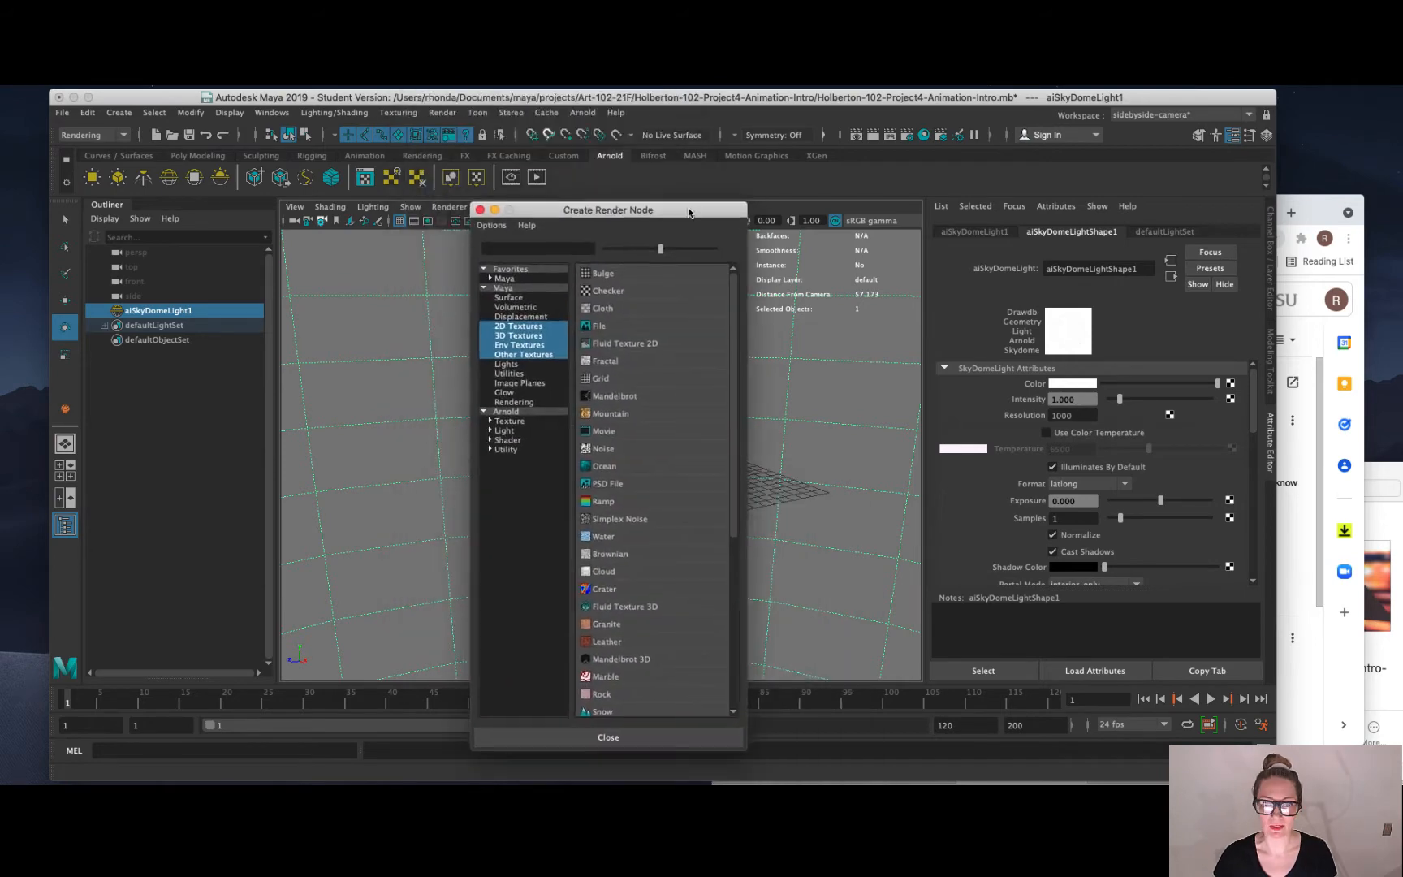
pyautogui.click(633, 328)
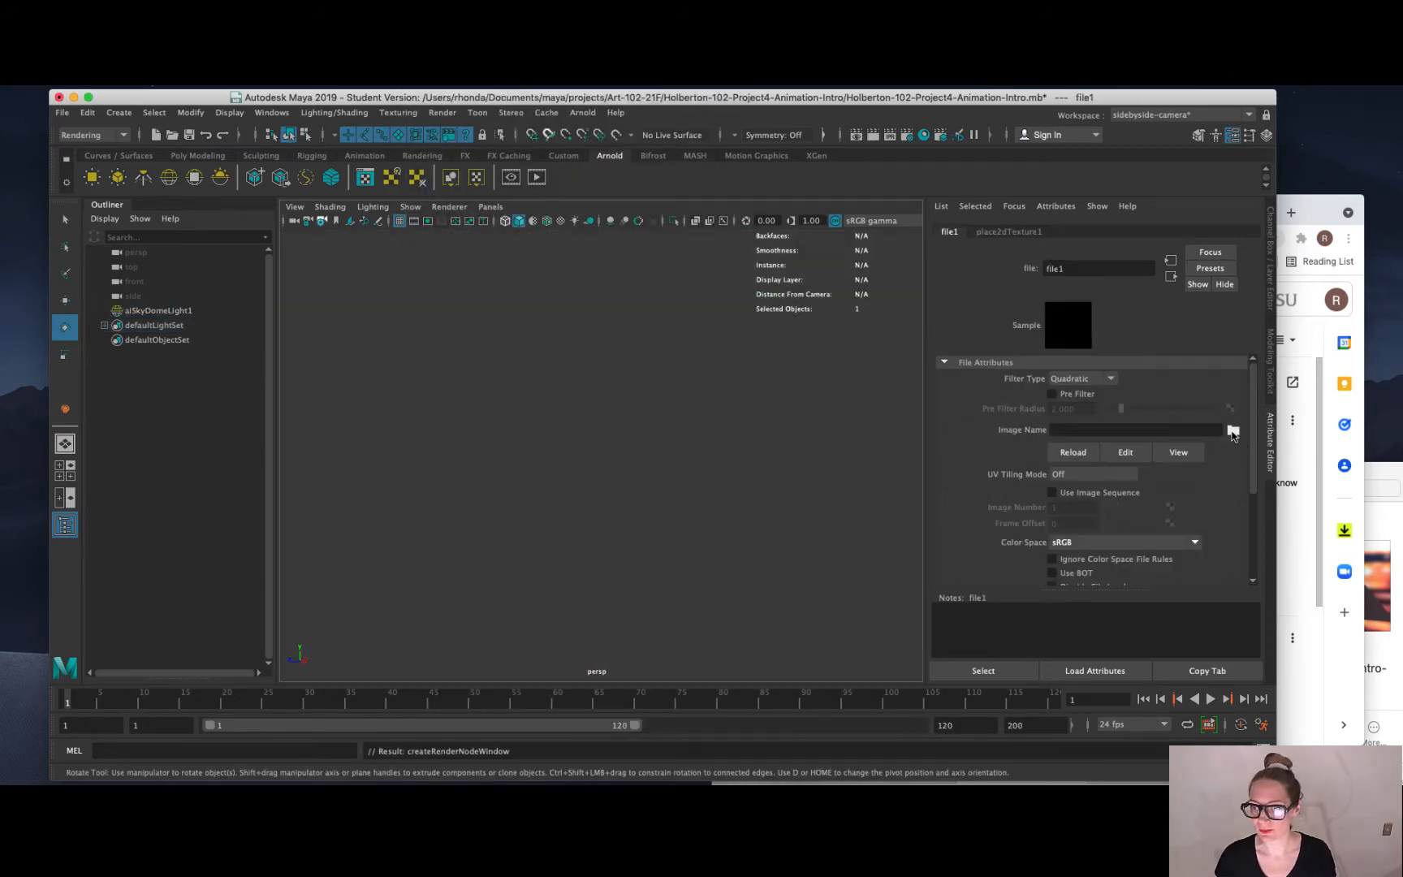
pyautogui.click(1232, 430)
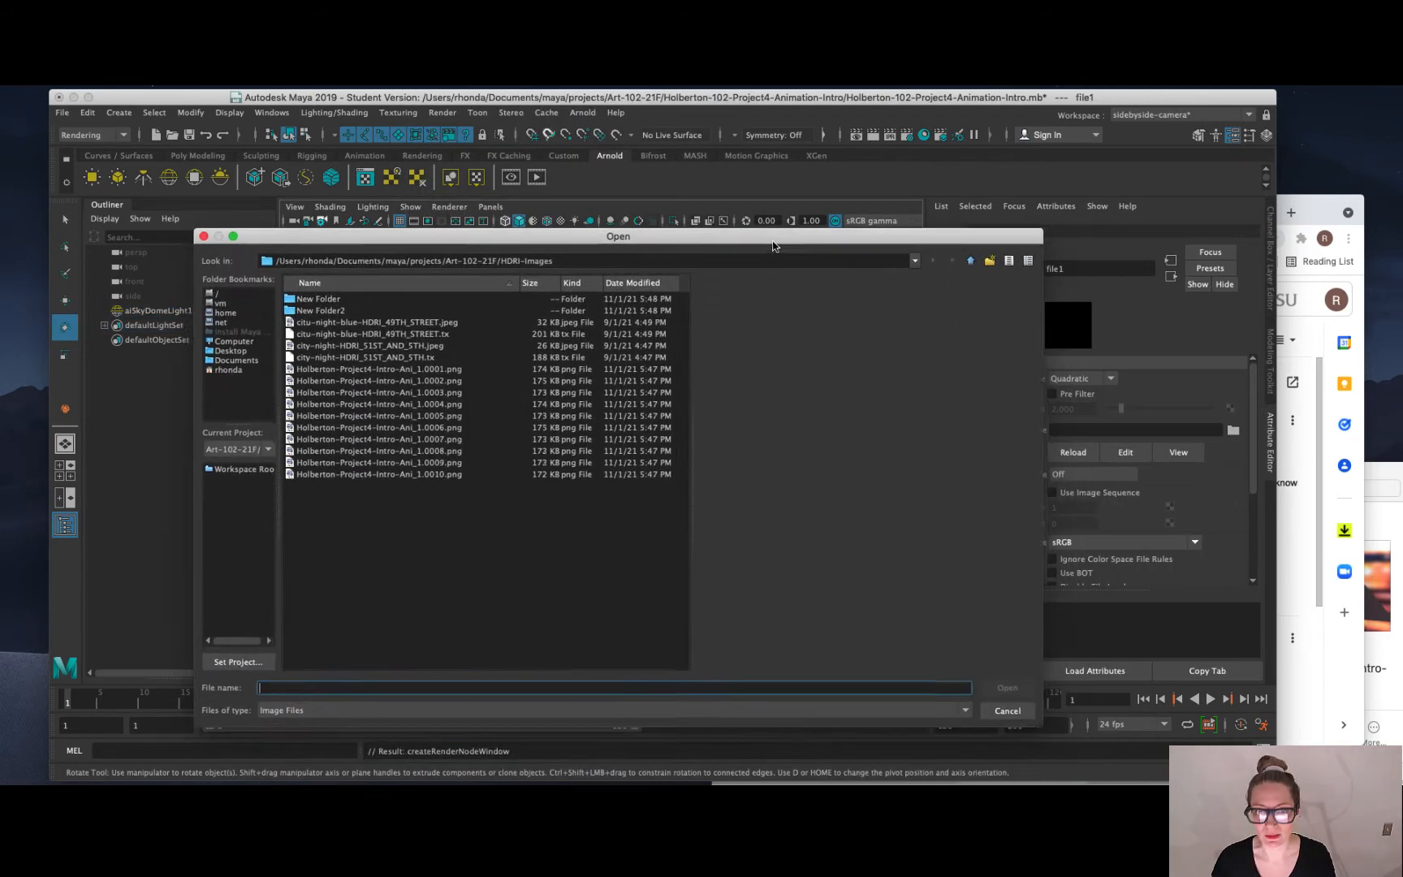
pyautogui.click(433, 316)
pyautogui.click(1004, 681)
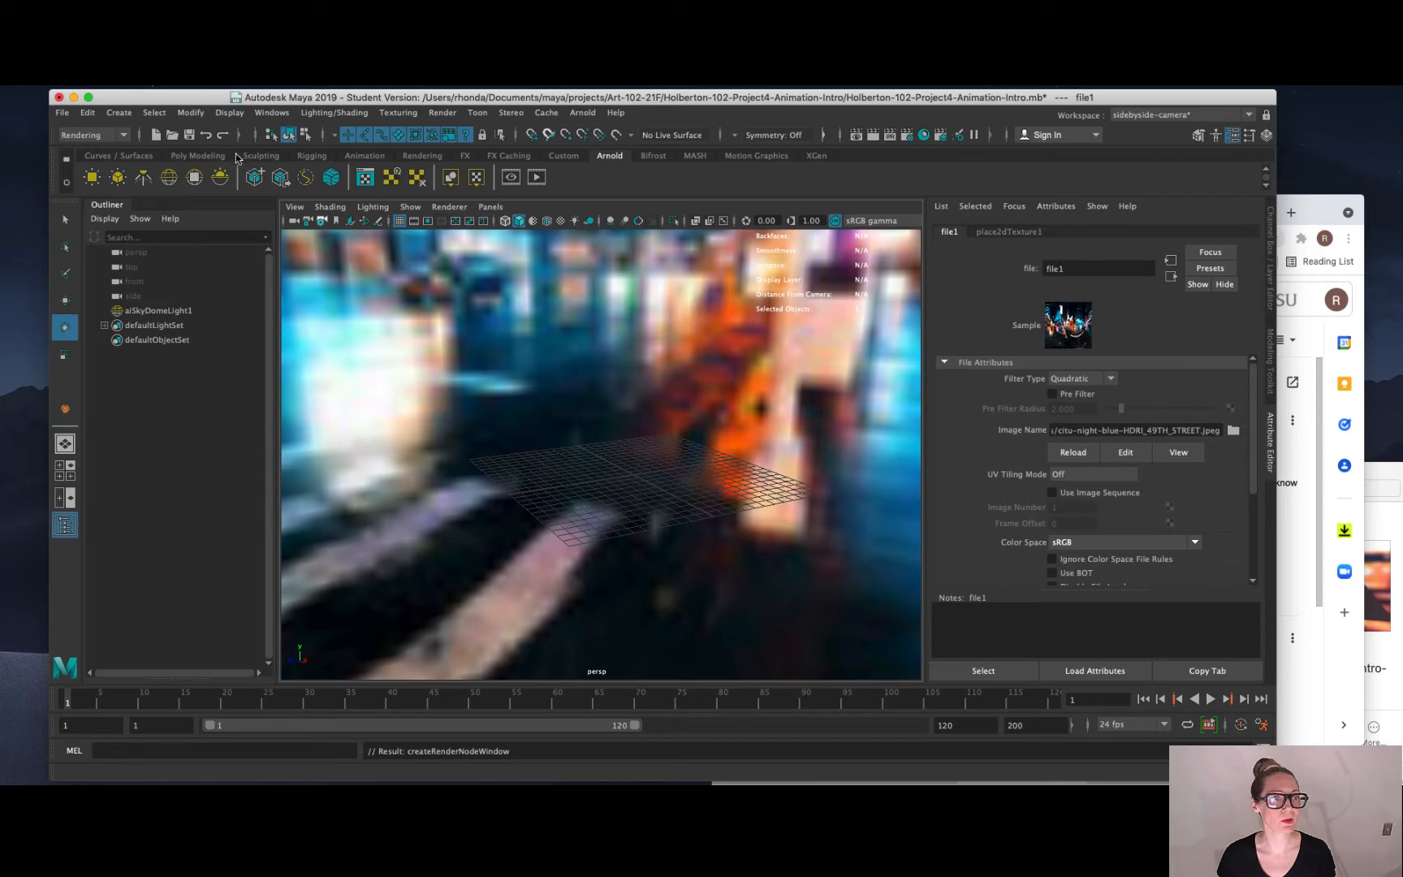
# Create a polygon plane that covers the grid and extends past it on all sides.
pyautogui.click(195, 156)
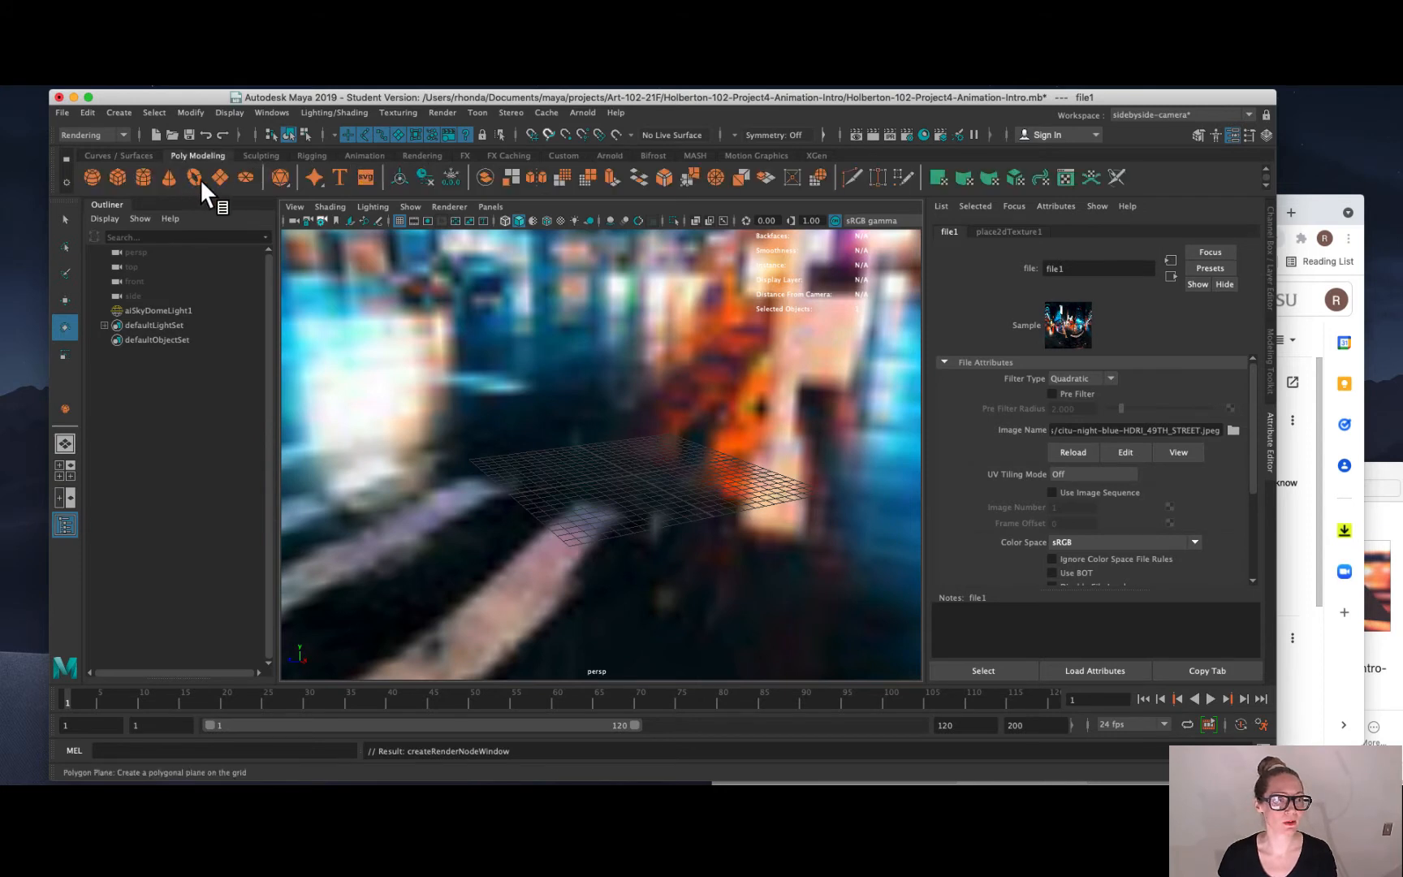
pyautogui.click(245, 177)
pyautogui.moveTo(429, 423); pyautogui.dragTo(996, 486)
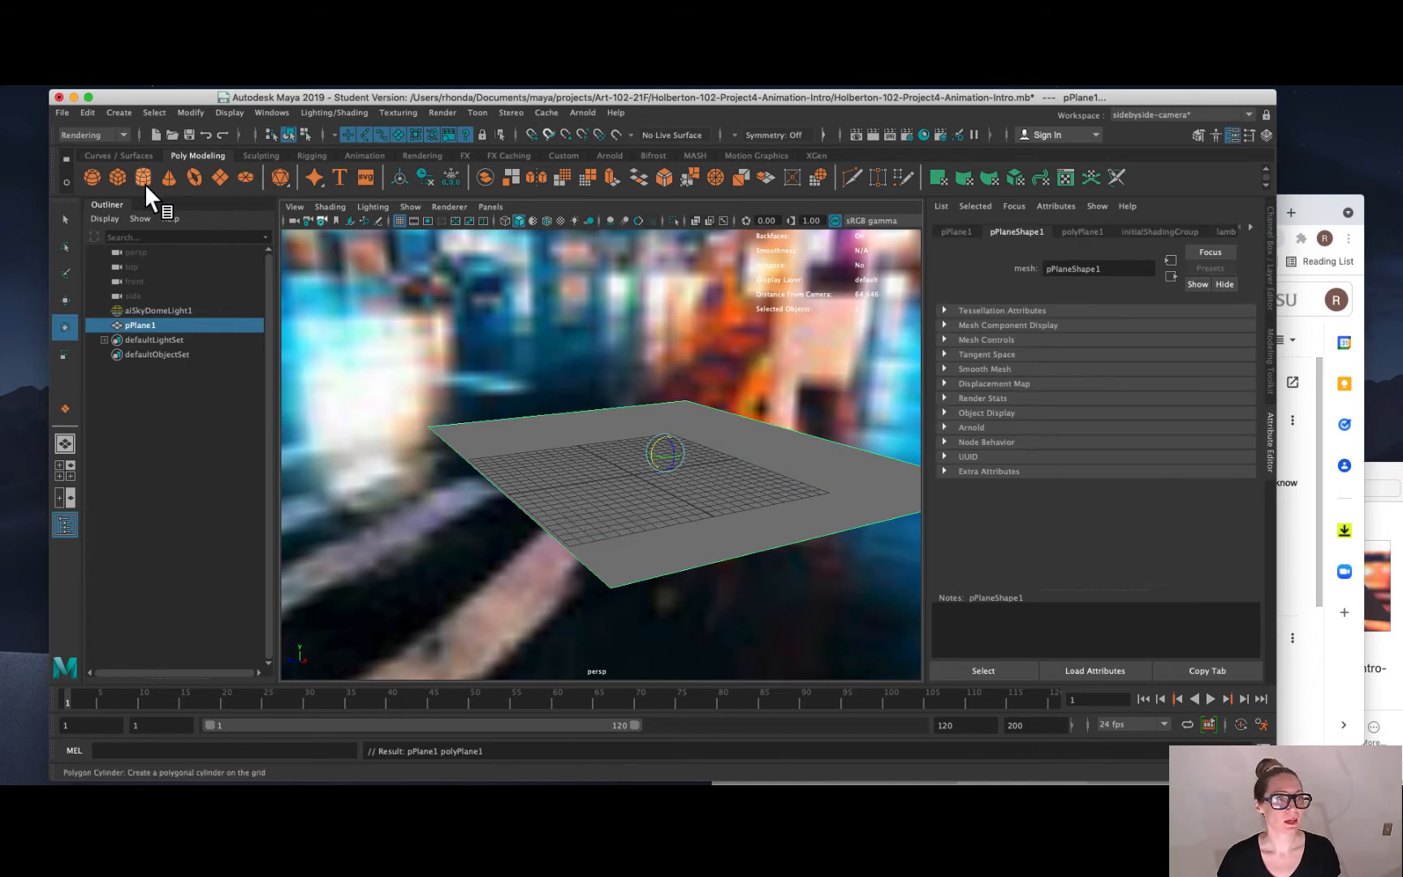
# Create a small polygon sphere on the plane and move it close to the grid's near edge.
pyautogui.click(98, 180)
pyautogui.moveTo(600, 480); pyautogui.dragTo(596, 480)
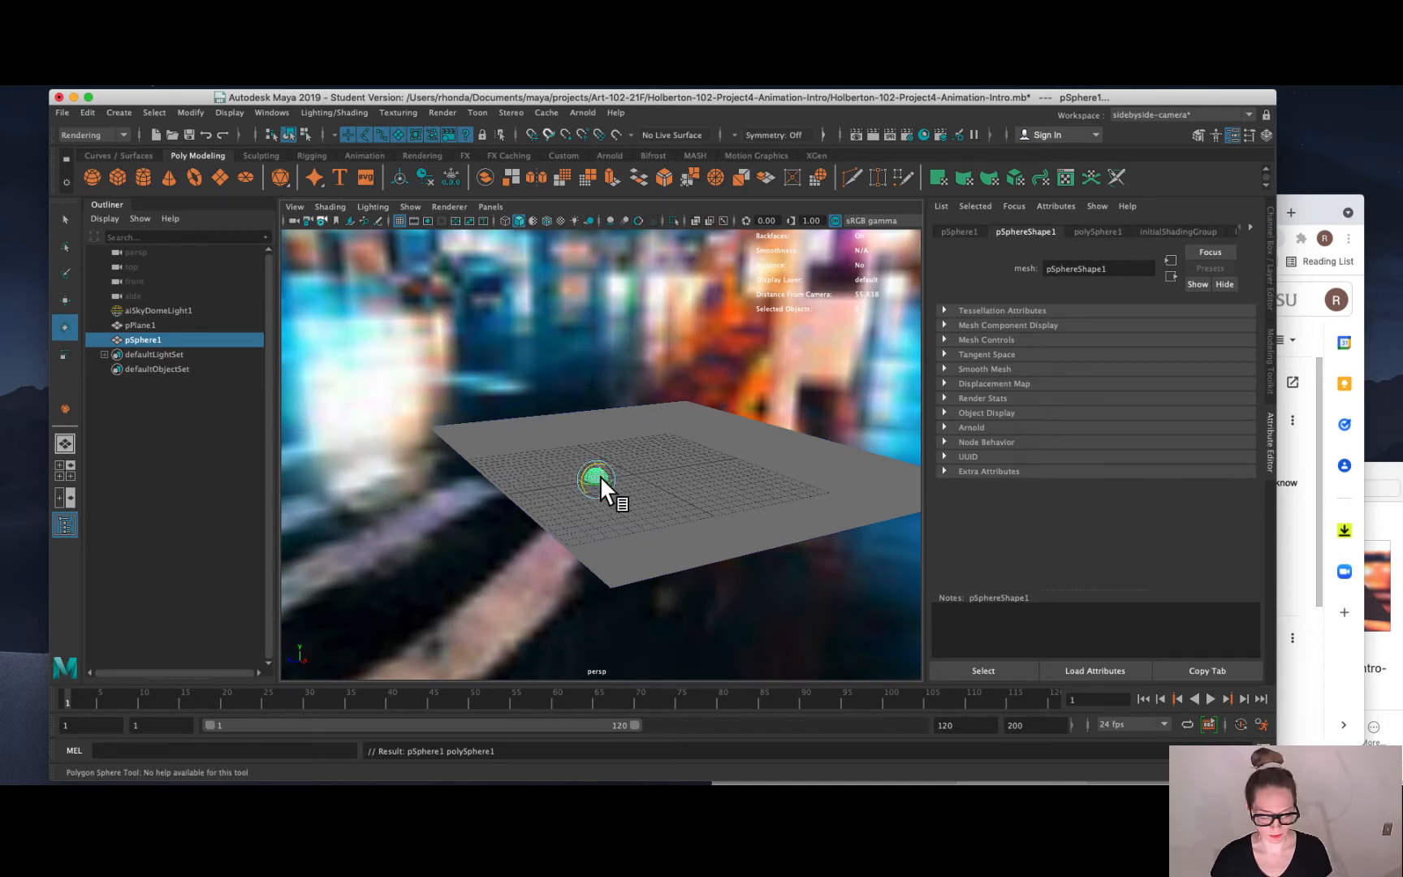
pyautogui.press('w')
pyautogui.moveTo(577, 478); pyautogui.dragTo(532, 491)
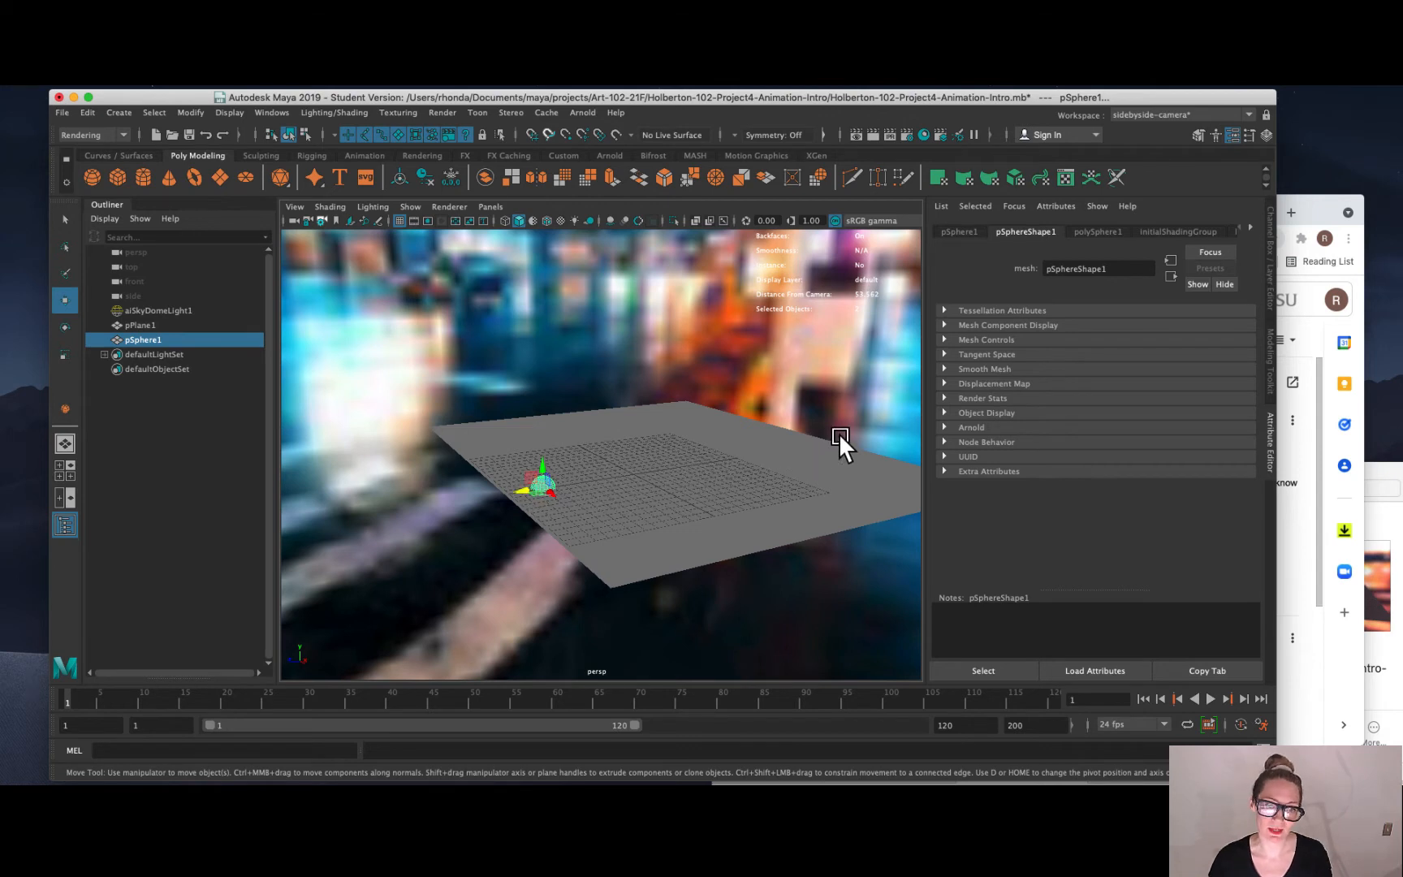
# Duplicate the sphere into a row with Duplicate Special, using 9 copies and a Z translation of -2.5.
pyautogui.click(91, 112)
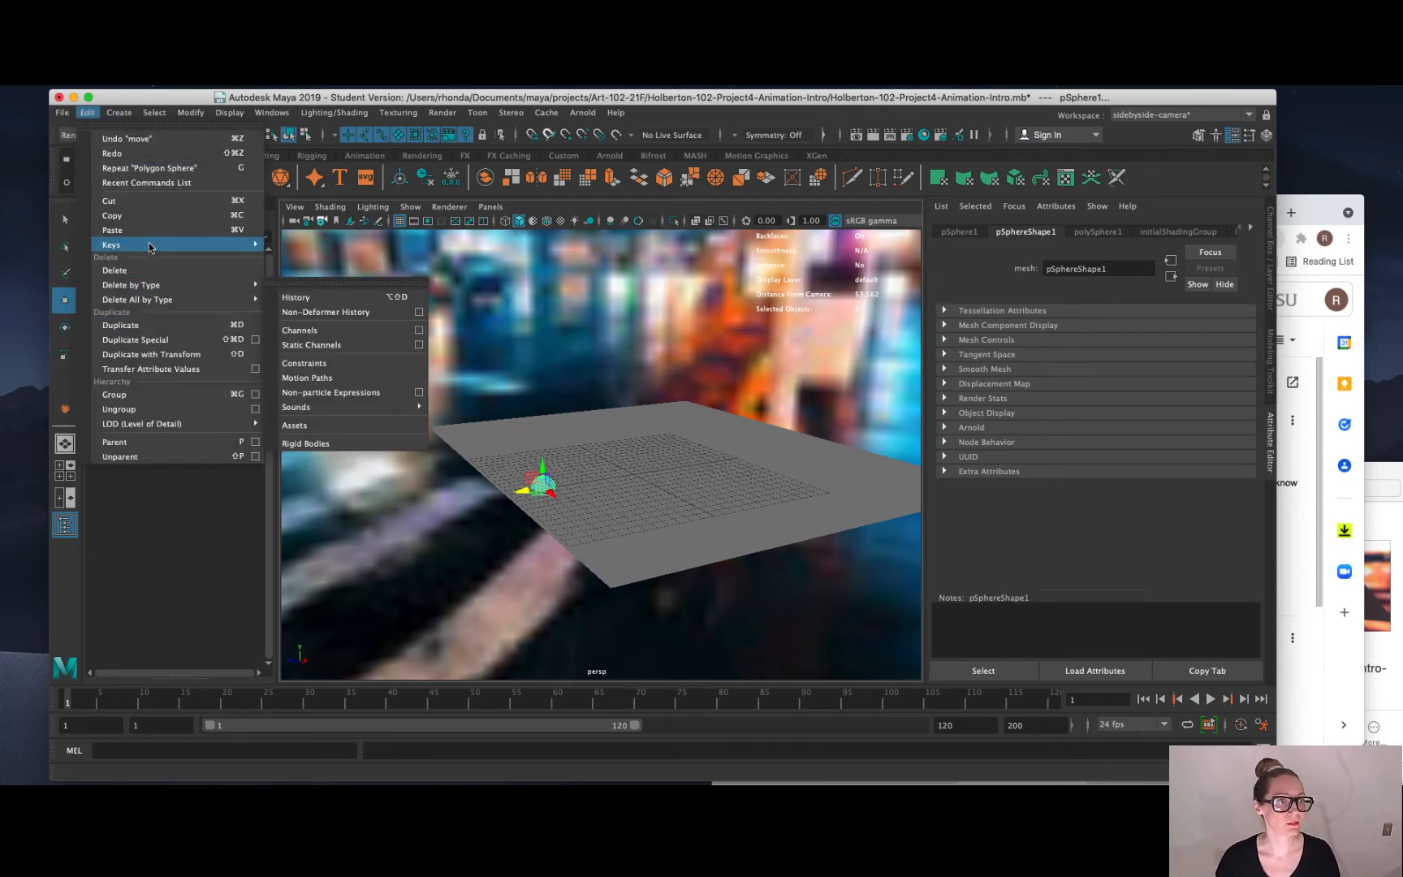
pyautogui.click(256, 344)
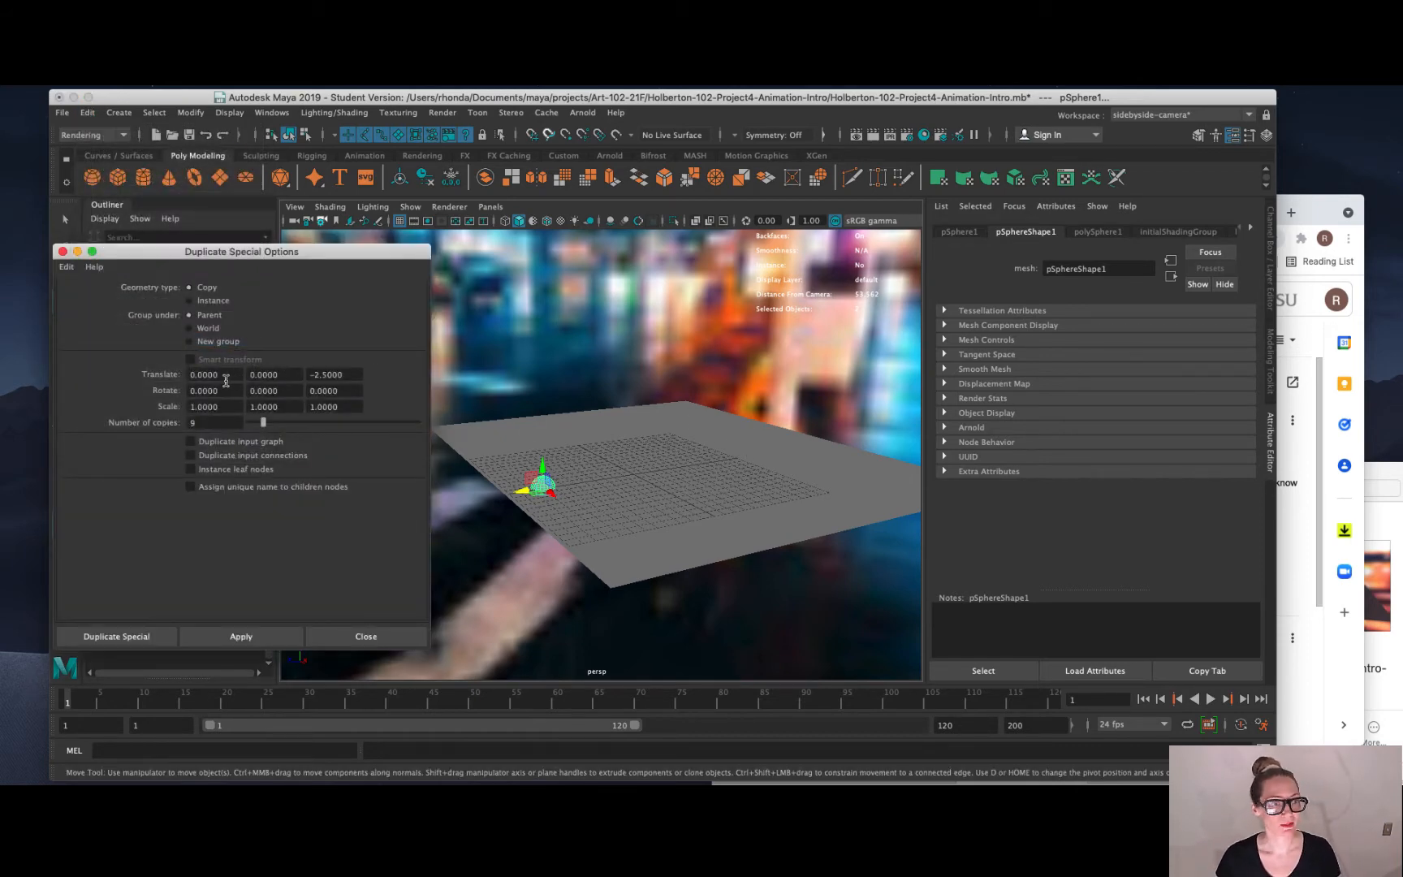
pyautogui.press('f')
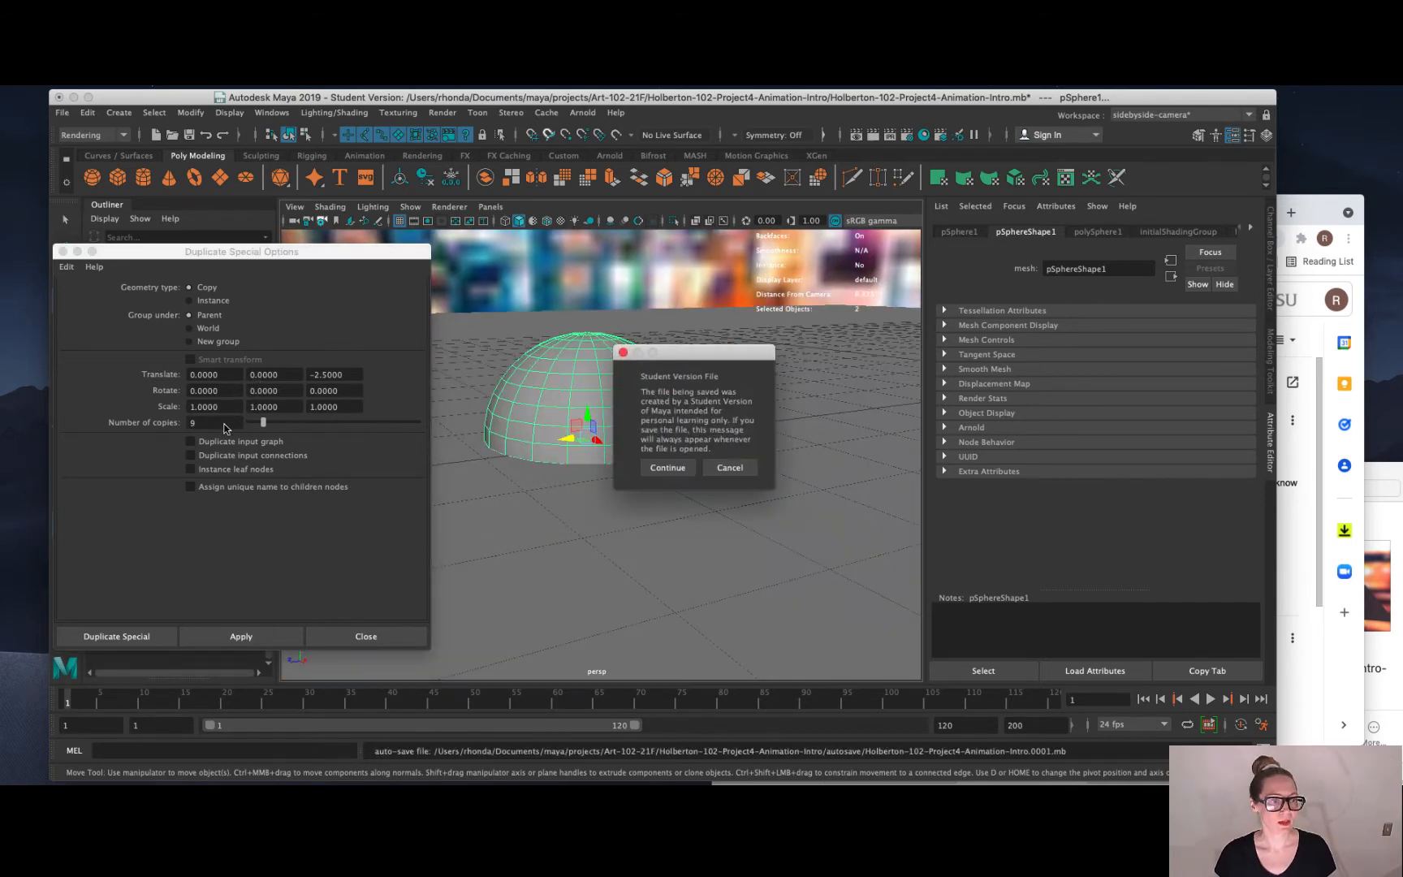
pyautogui.click(666, 468)
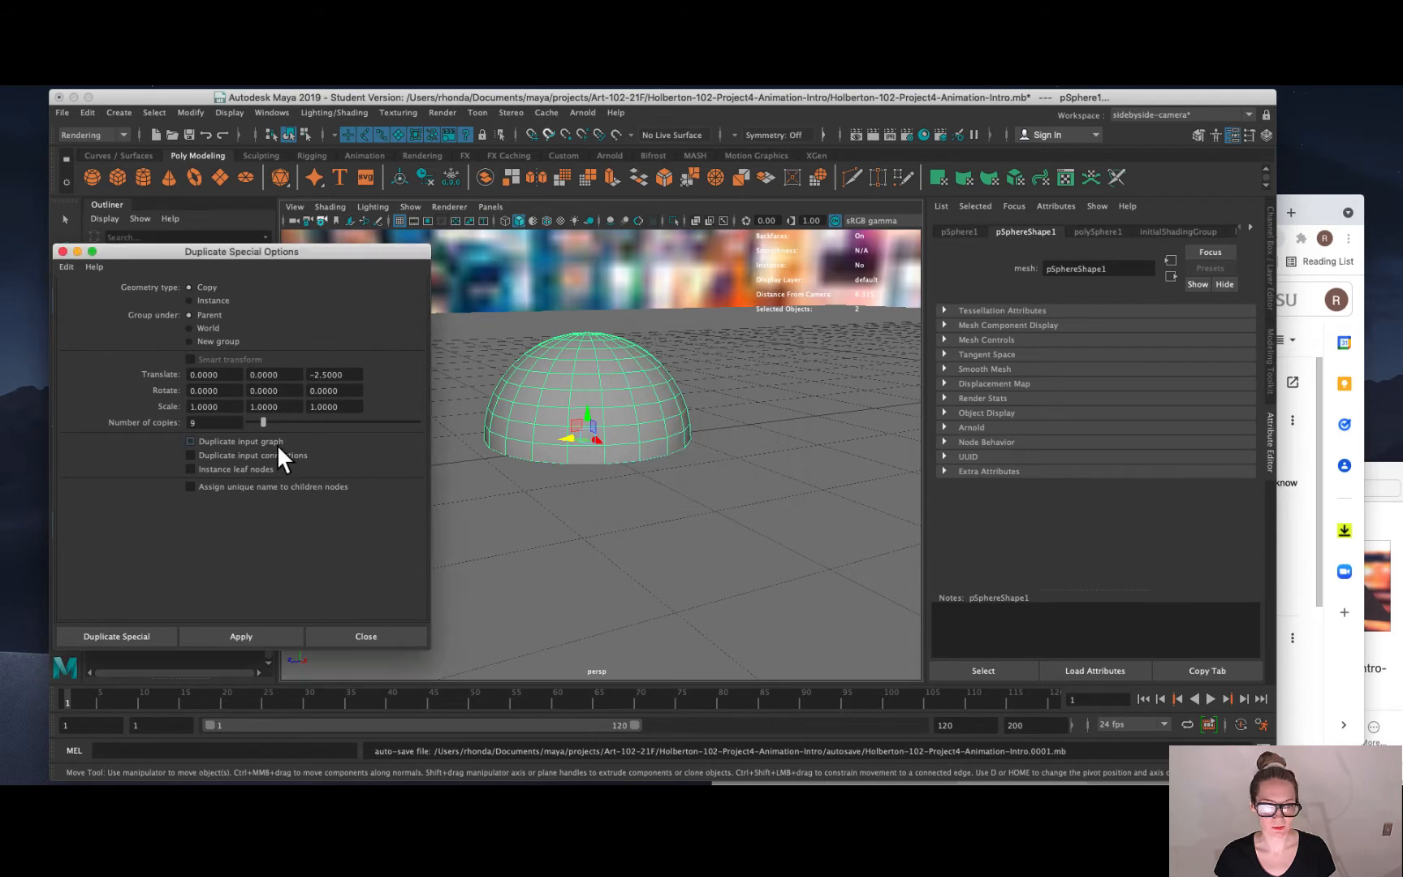
pyautogui.doubleClick(194, 422)
pyautogui.write('9')
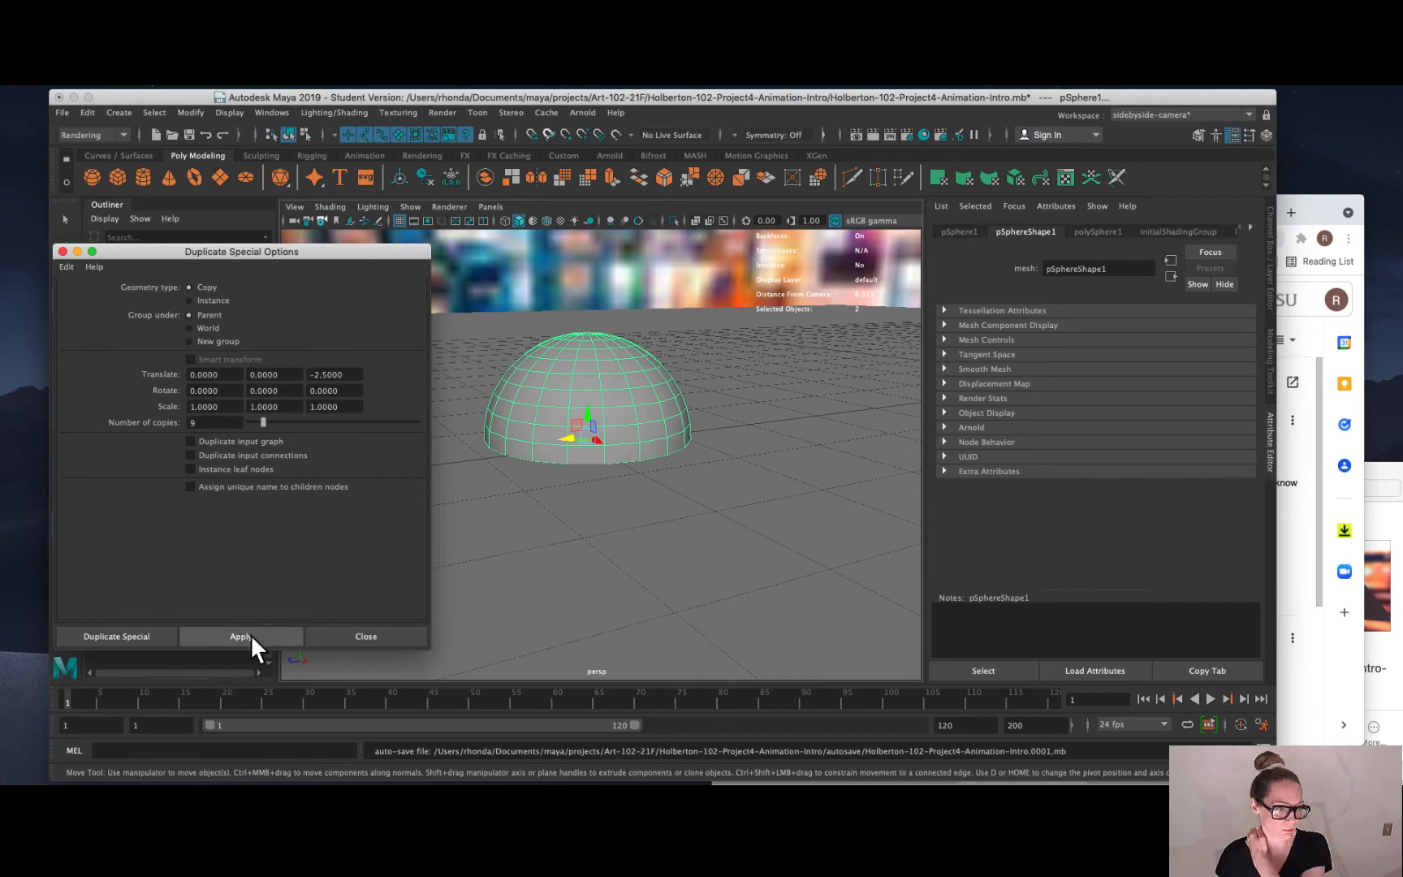
pyautogui.click(219, 634)
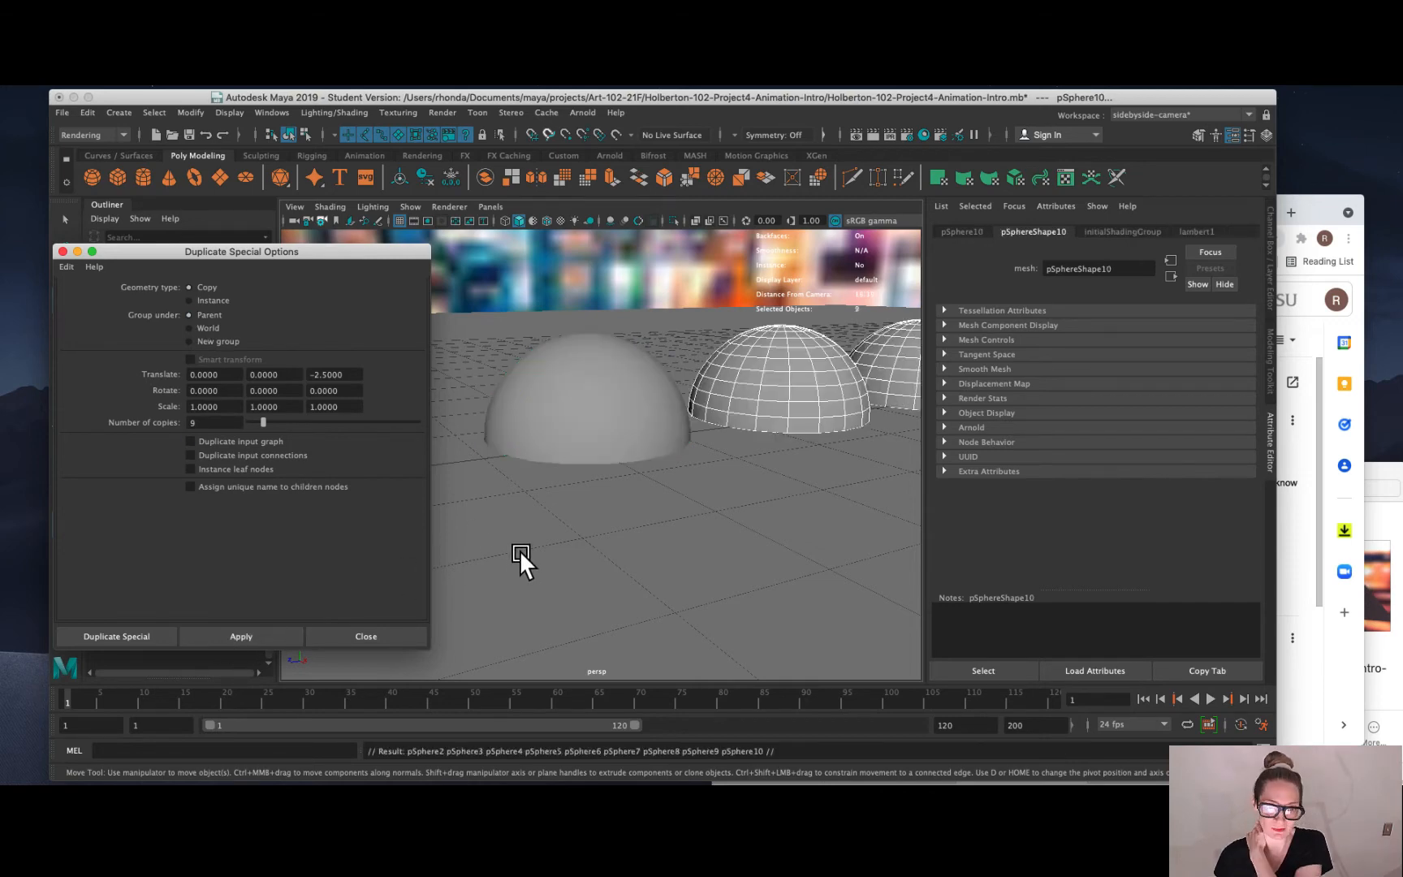
pyautogui.keyDown('alt'); pyautogui.moveTo(518, 549); pyautogui.dragTo(601, 530); pyautogui.keyUp('alt')
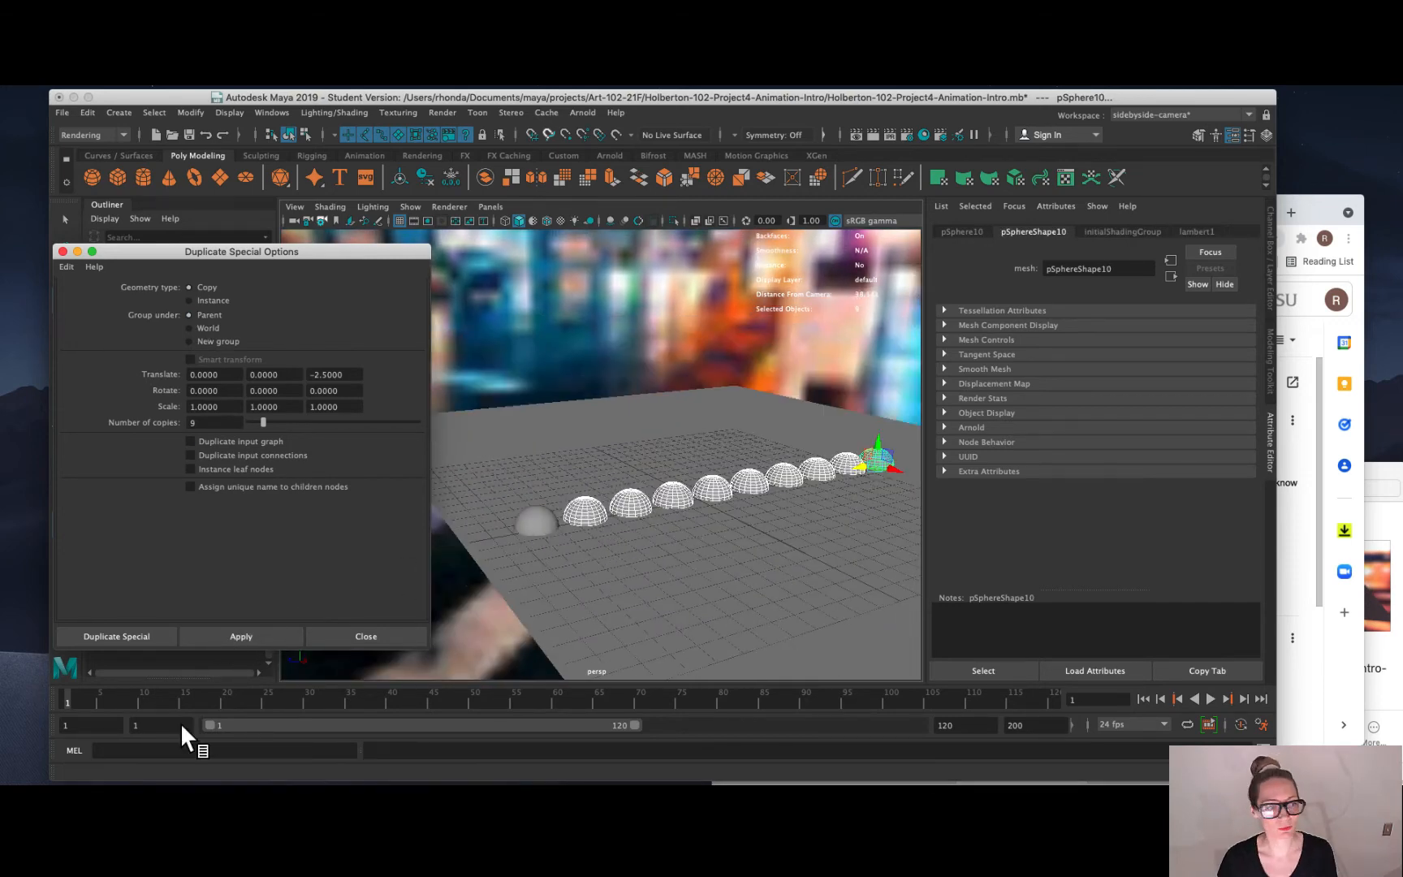
pyautogui.click(365, 635)
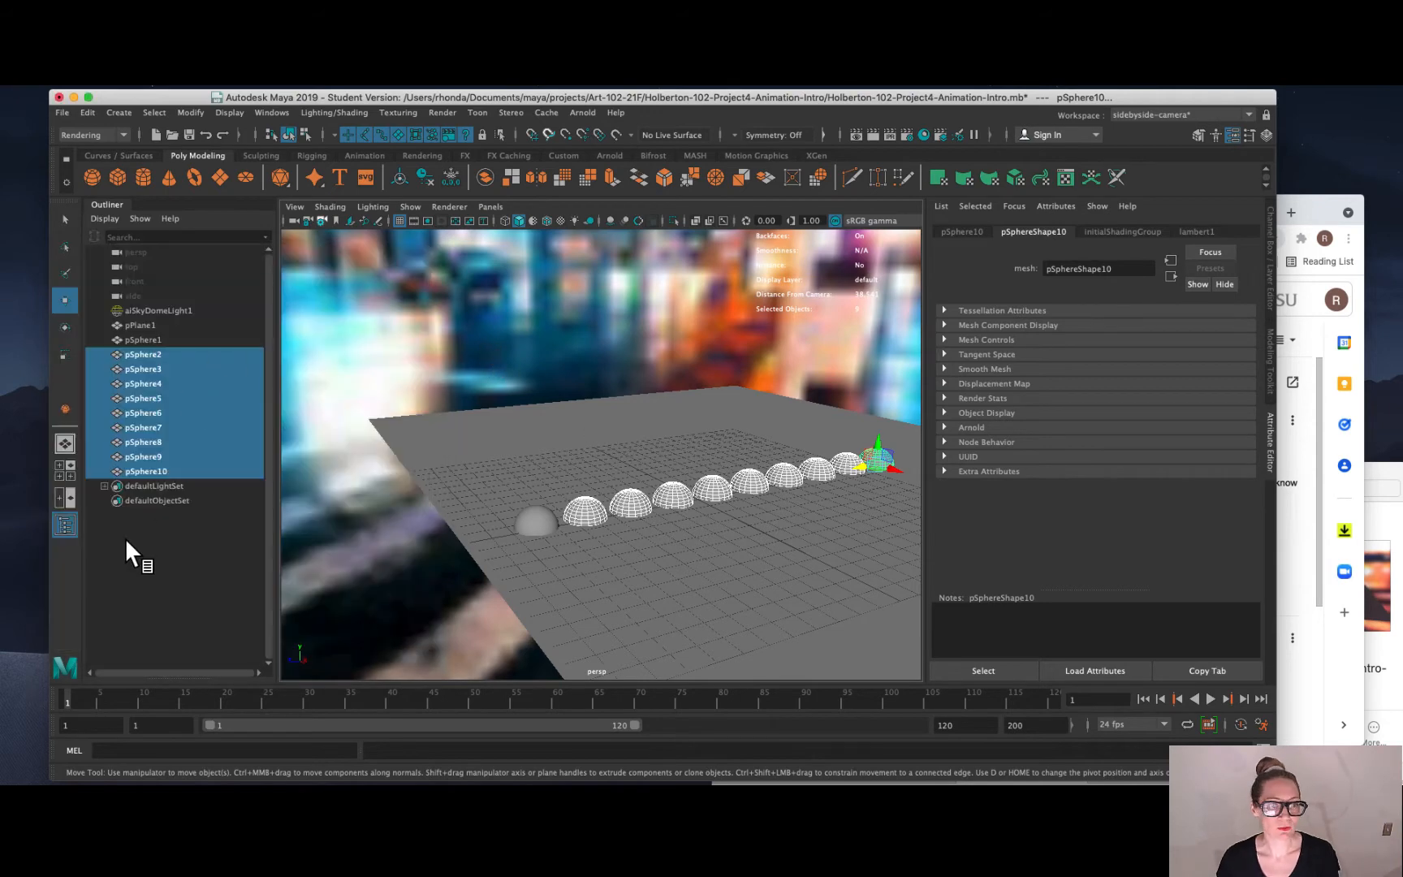
# Show the front and perspective views side by side and lower the plane until it sits just beneath the spheres.
pyautogui.click(67, 493)
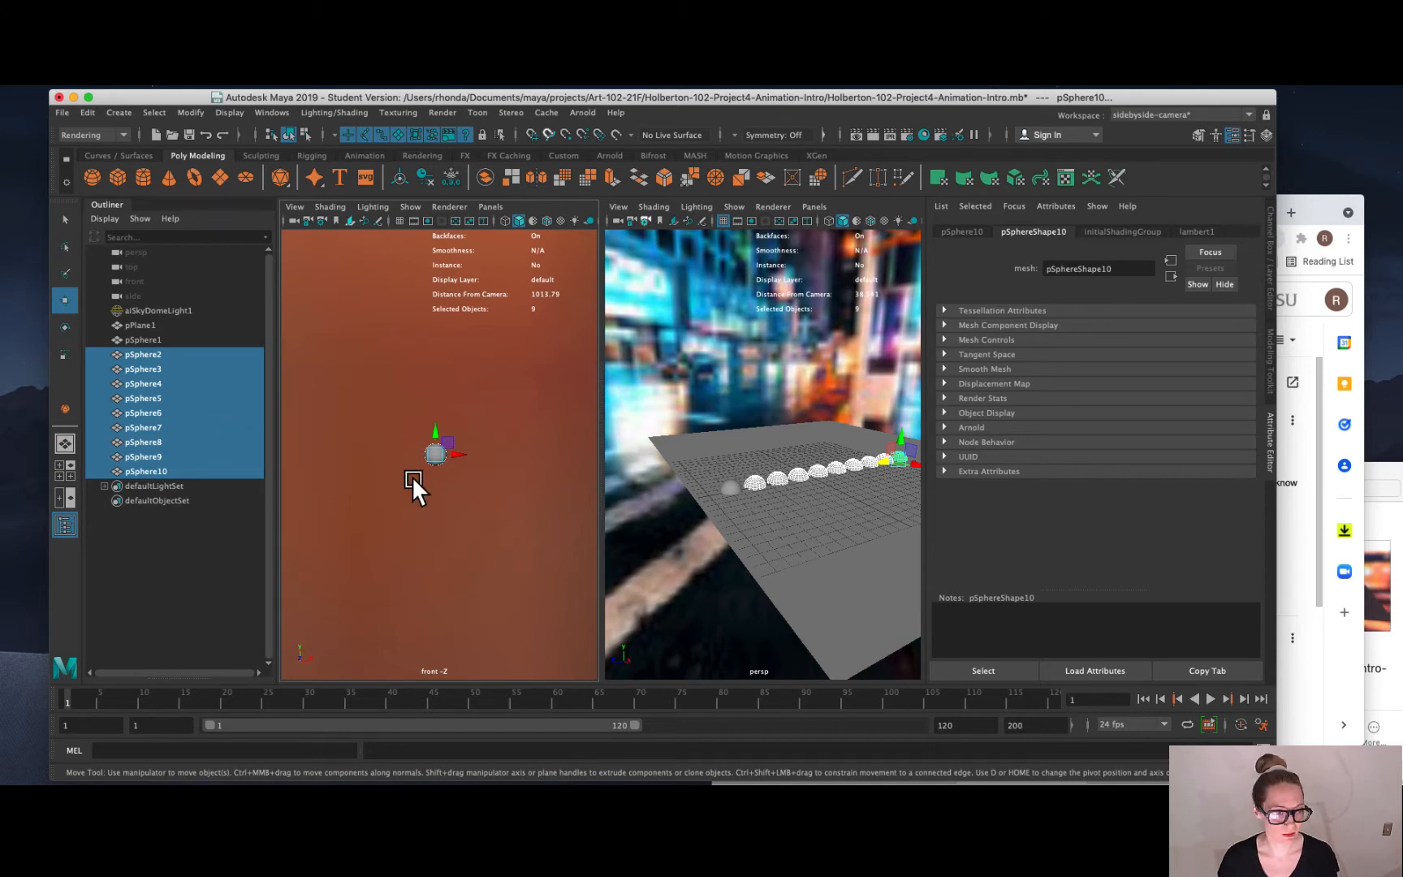
pyautogui.scroll(3, 414, 479)
pyautogui.click(752, 542)
pyautogui.scroll(3, 464, 462)
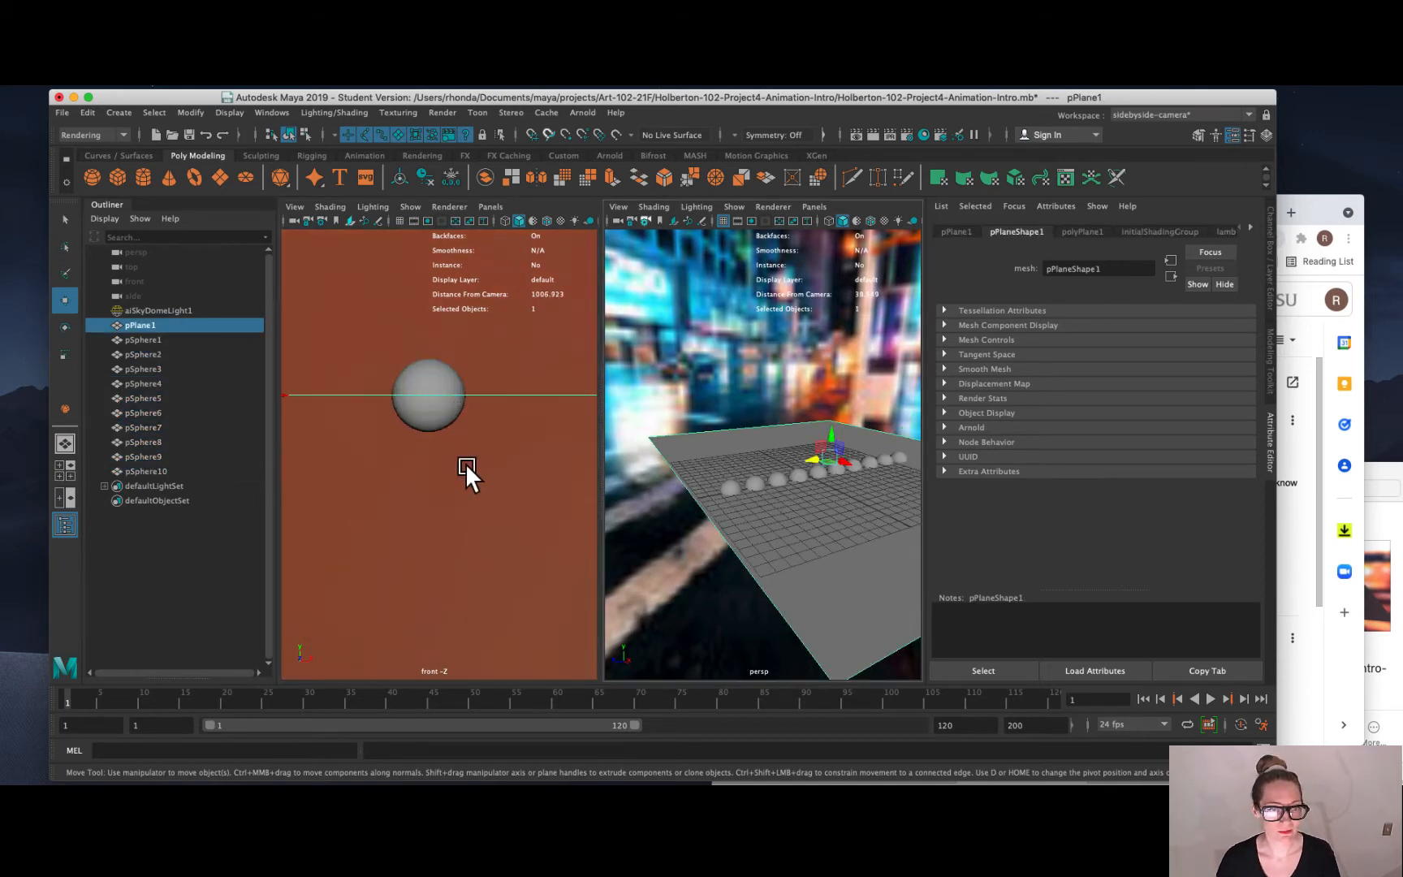
pyautogui.scroll(-3, 487, 507)
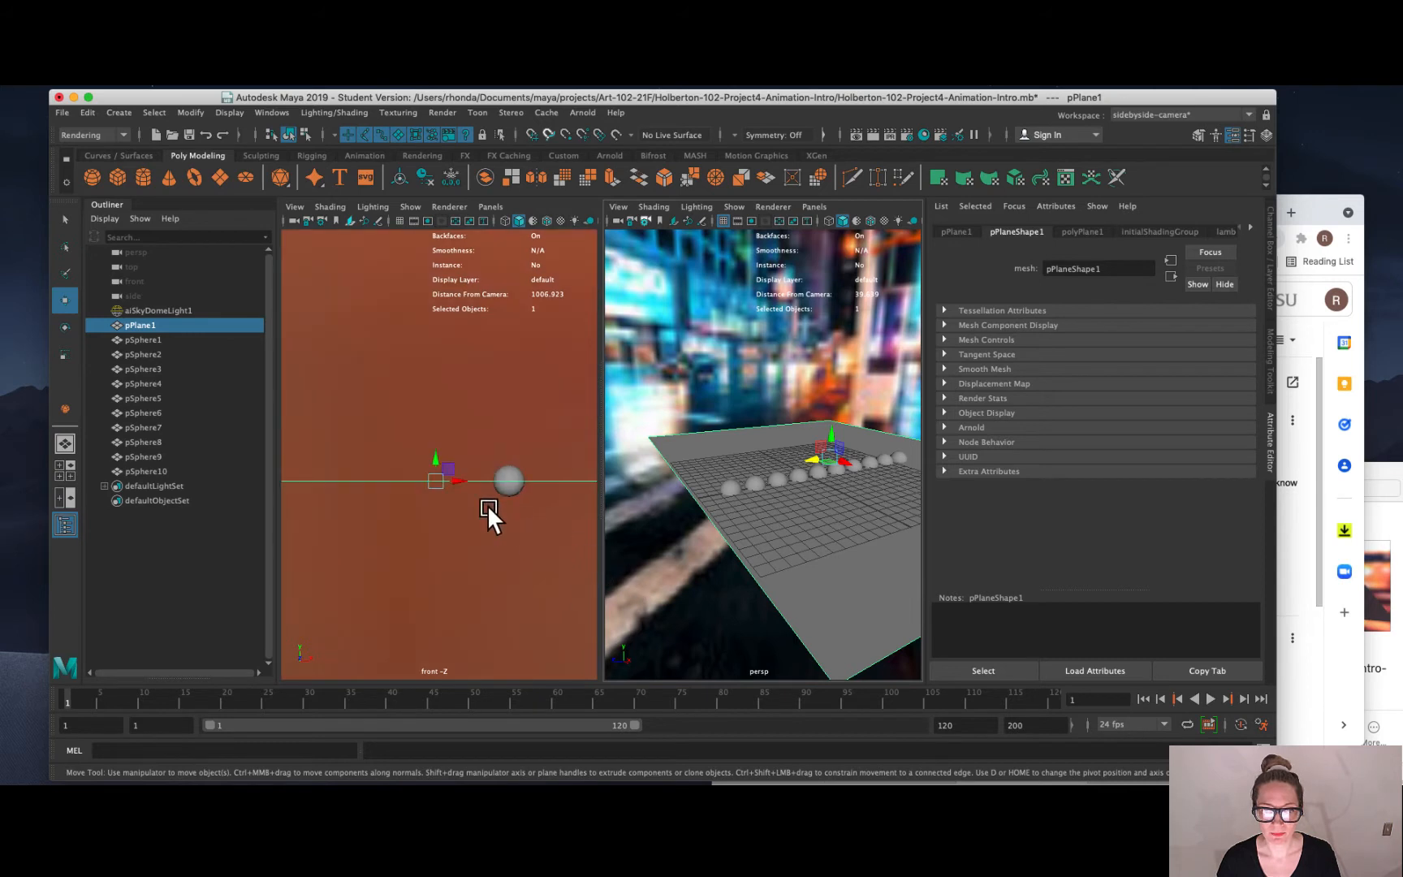
pyautogui.scroll(2, 460, 494)
pyautogui.moveTo(410, 460); pyautogui.dragTo(402, 482)
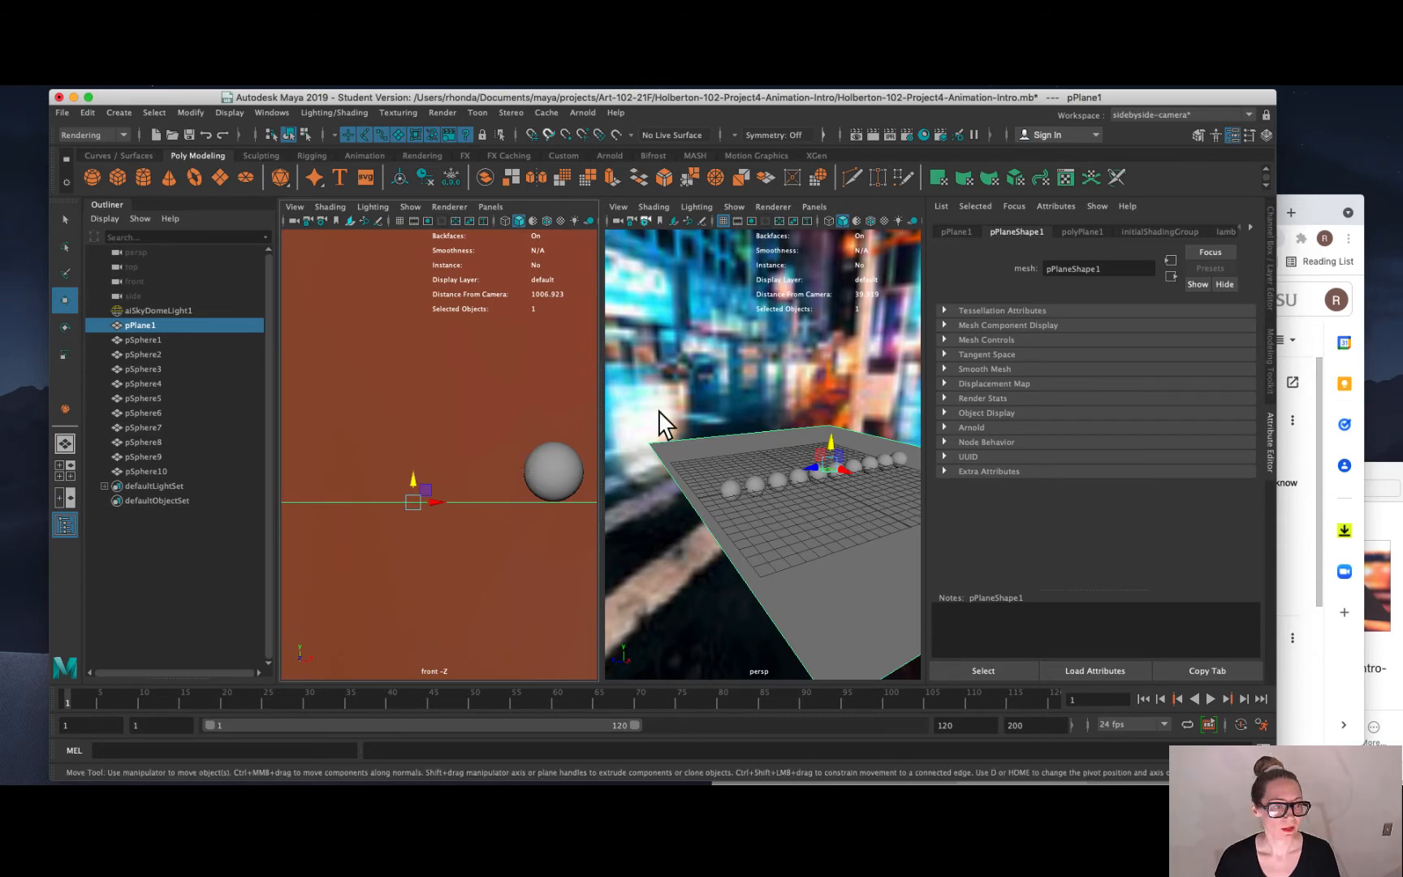
# Examine the row of spheres from a low angle in a single perspective view and return to the side-by-side layout.
pyautogui.scroll(-10, 752, 456)
pyautogui.scroll(12, 755, 434)
pyautogui.scroll(5, 753, 410)
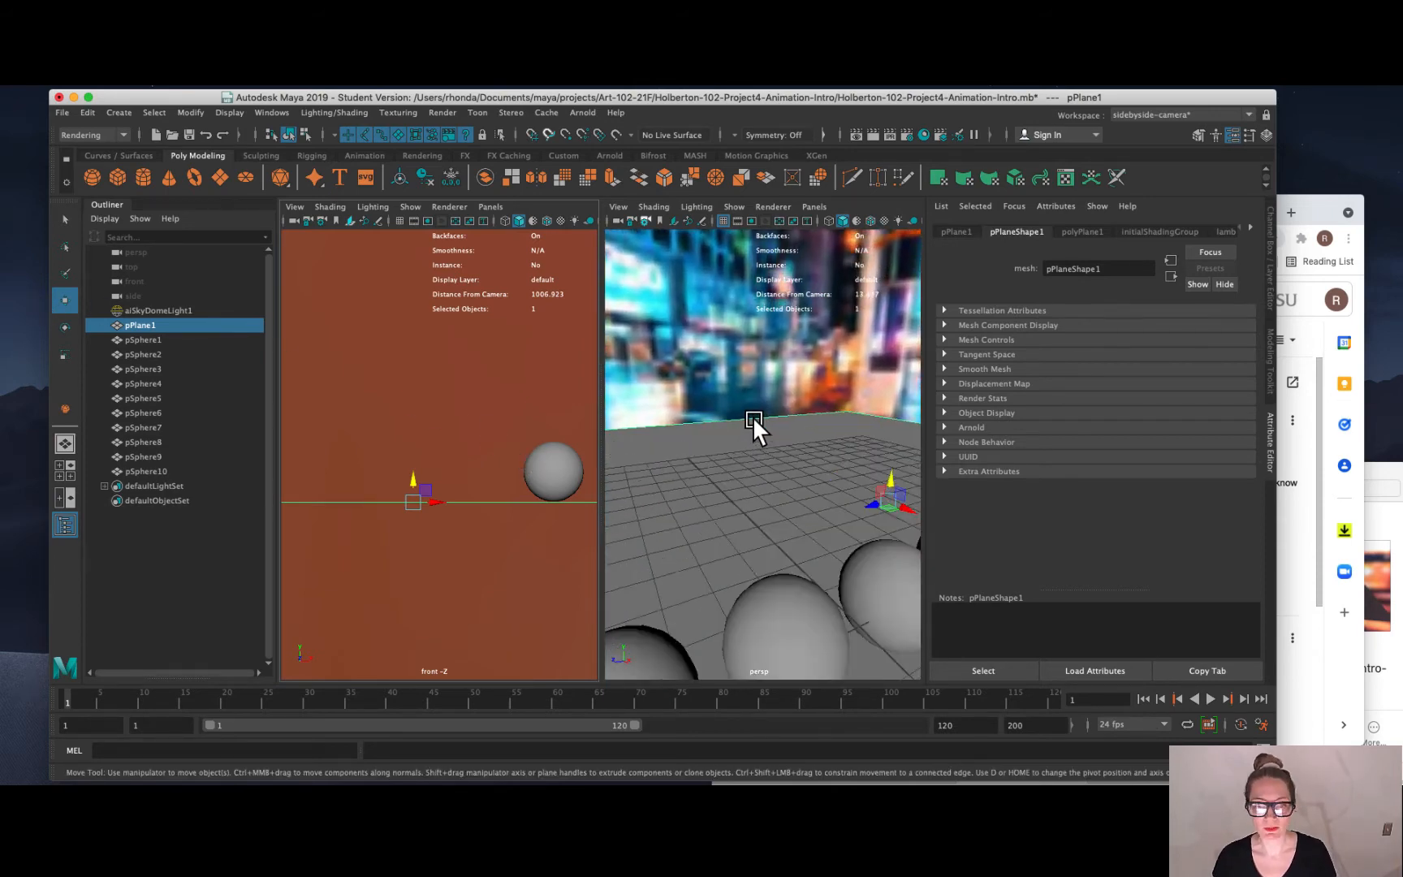
pyautogui.keyDown('alt'); pyautogui.moveTo(734, 642); pyautogui.dragTo(801, 538); pyautogui.keyUp('alt')
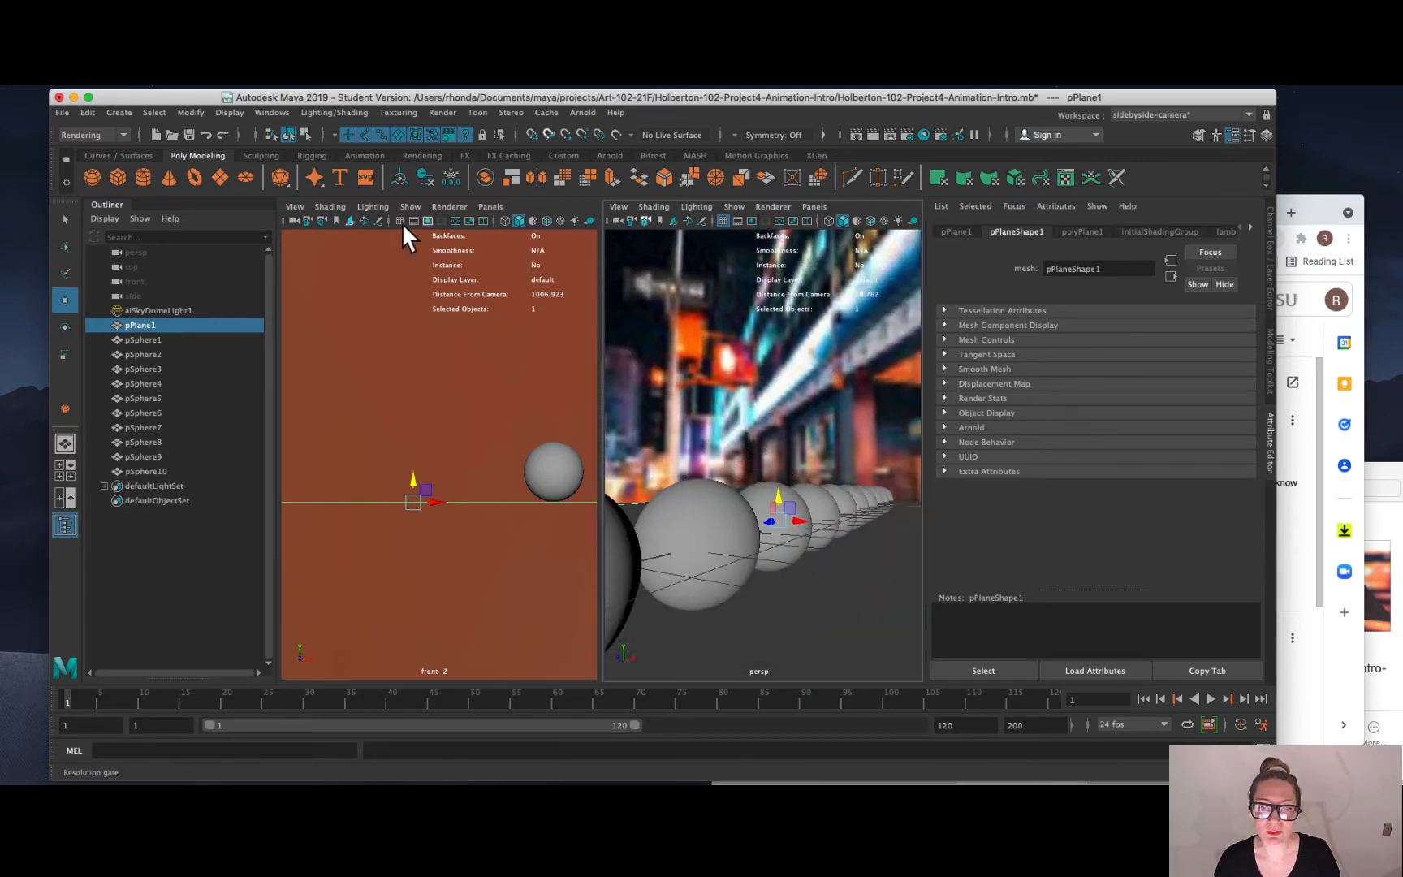
pyautogui.click(66, 446)
pyautogui.keyDown('alt'); pyautogui.moveTo(621, 467); pyautogui.dragTo(555, 561); pyautogui.keyUp('alt')
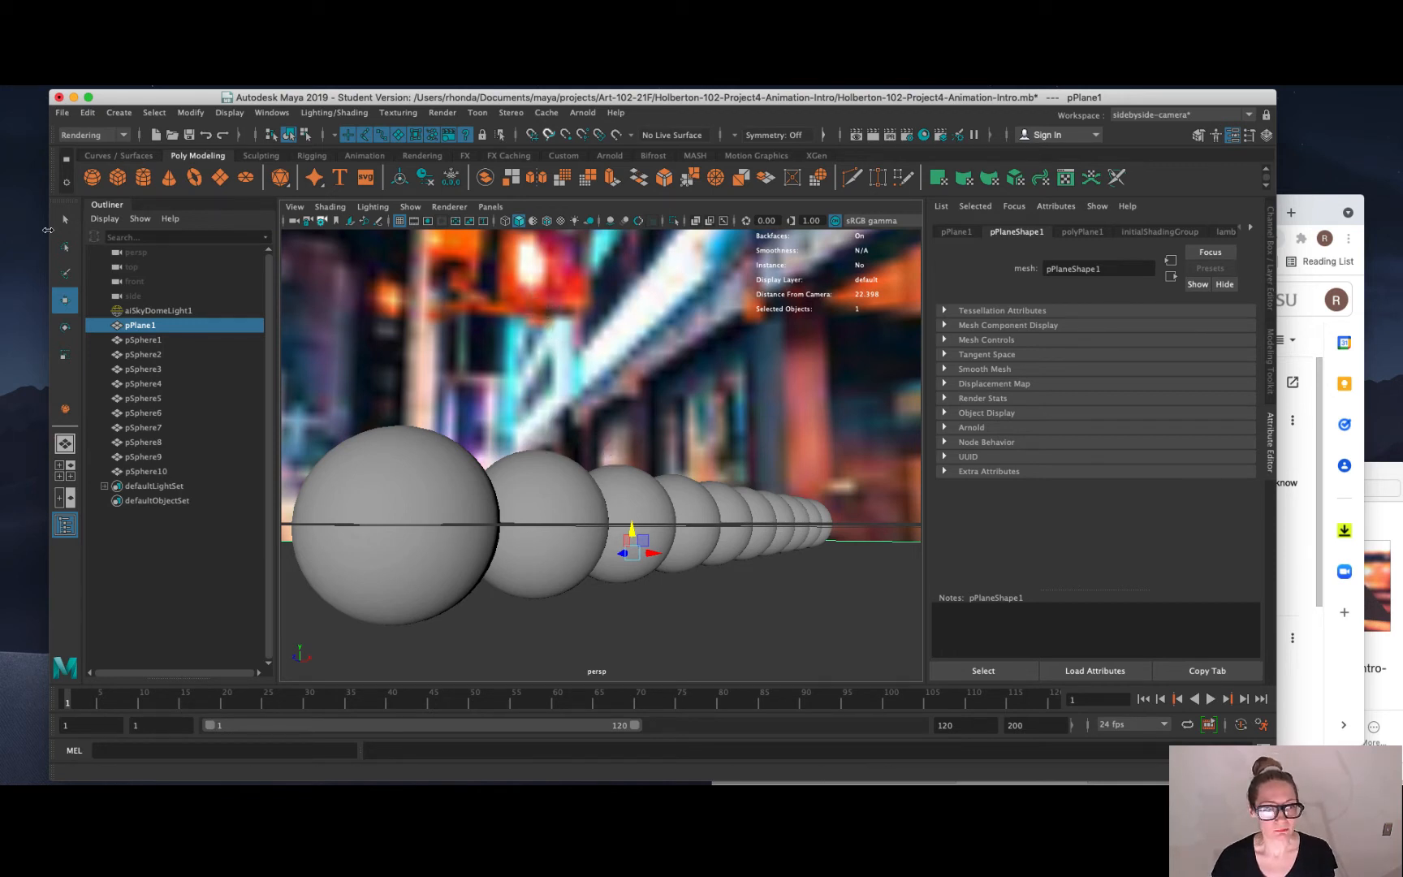
pyautogui.click(64, 497)
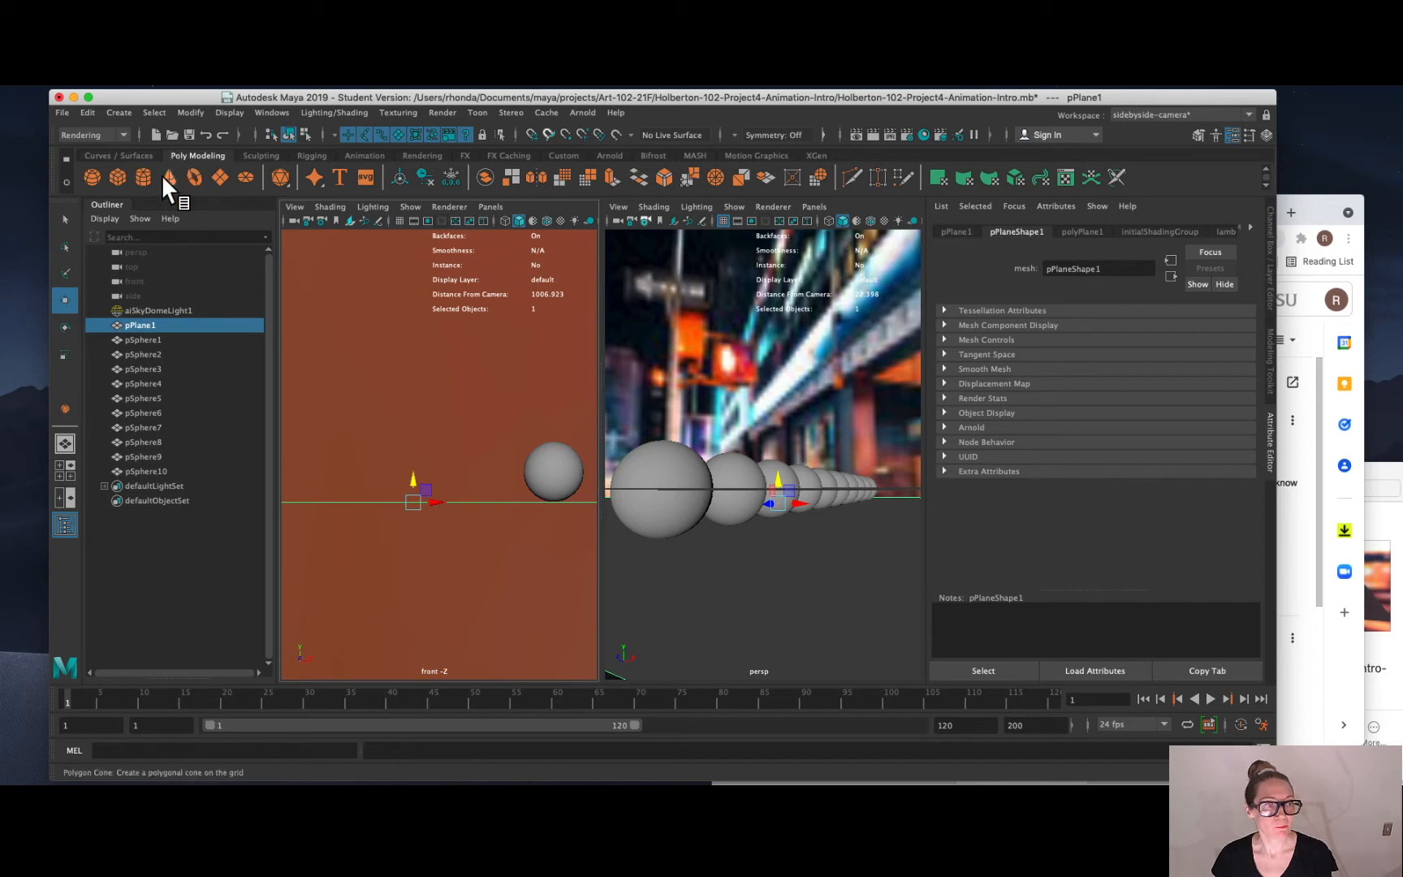
# Create a camera and move it above the plane, off to one side of the row of spheres.
pyautogui.click(119, 113)
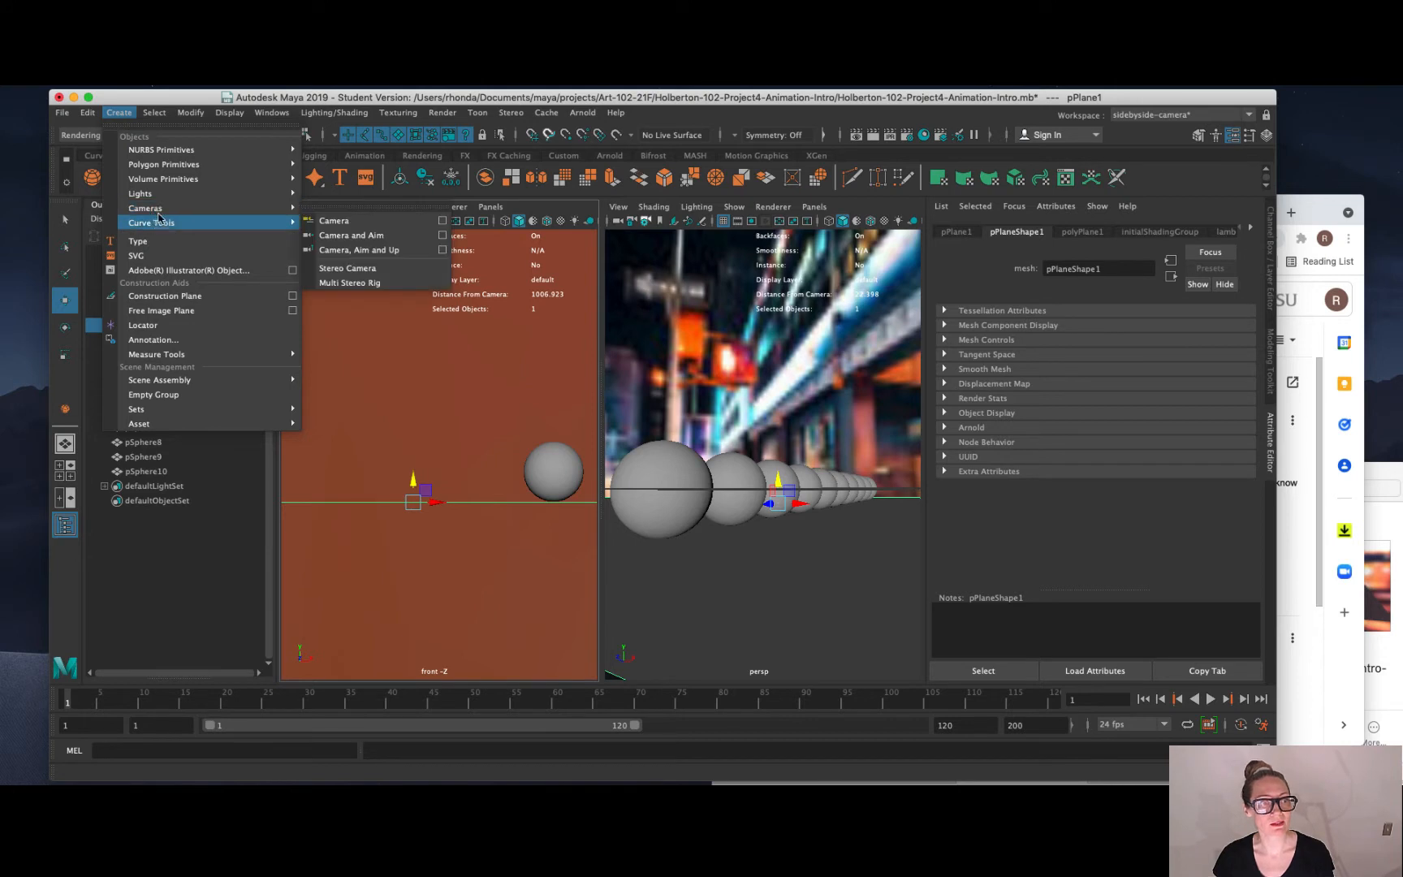
pyautogui.click(332, 221)
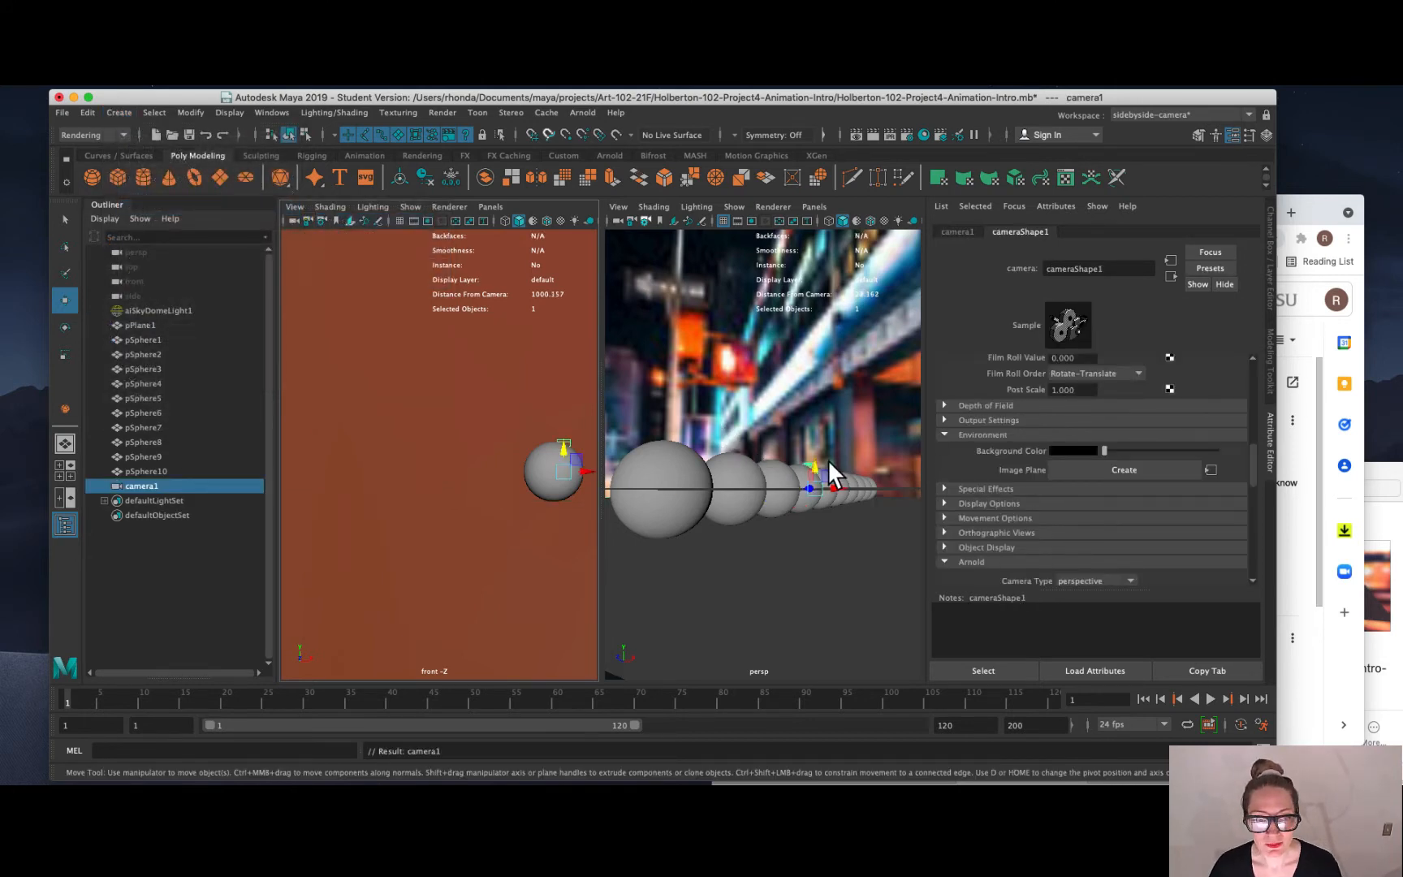
pyautogui.moveTo(561, 451); pyautogui.dragTo(409, 428)
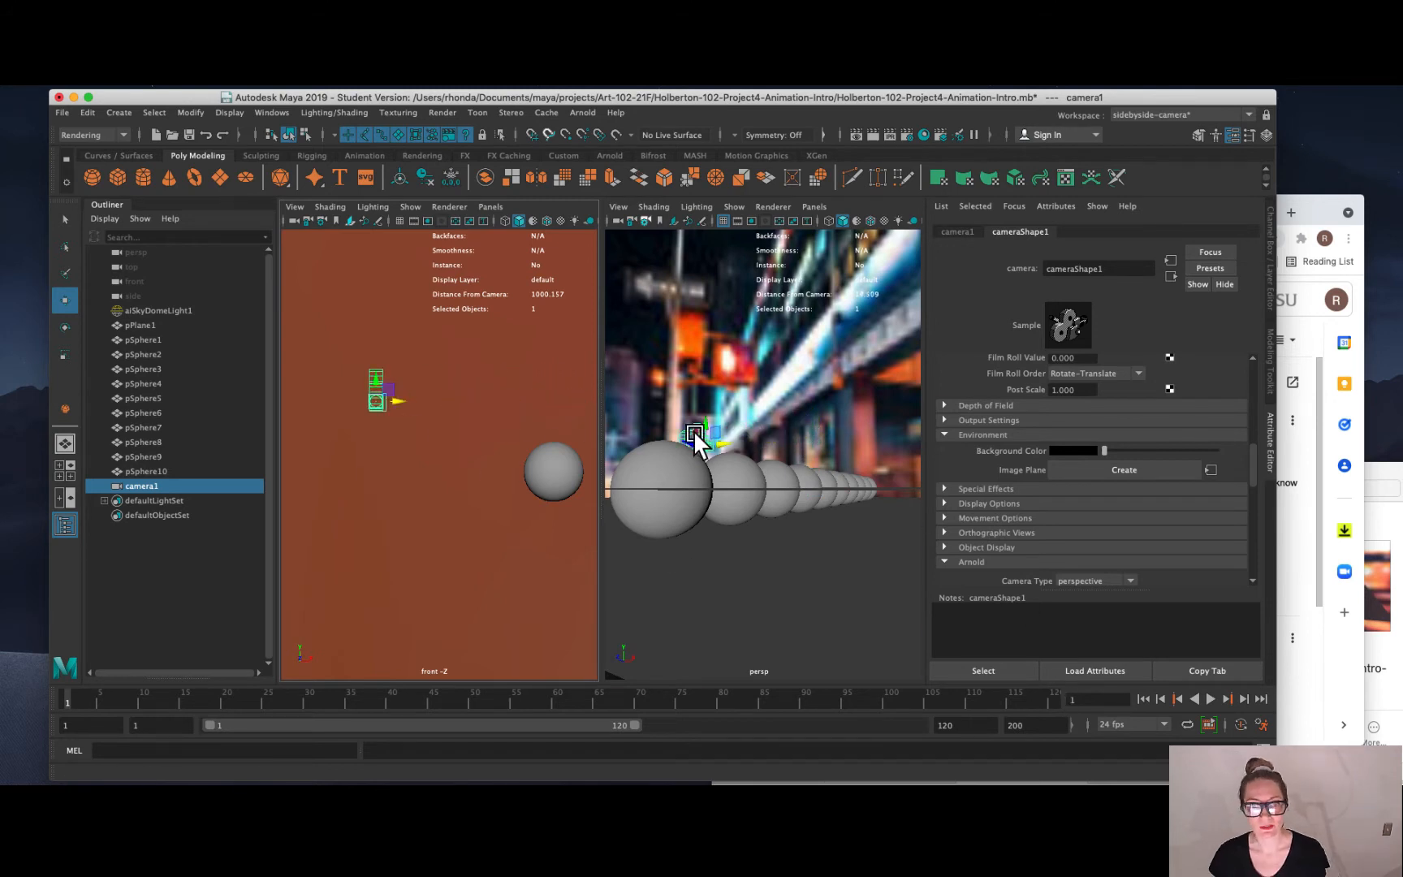
pyautogui.scroll(5, 696, 437)
pyautogui.scroll(5, 697, 432)
pyautogui.scroll(-10, 696, 432)
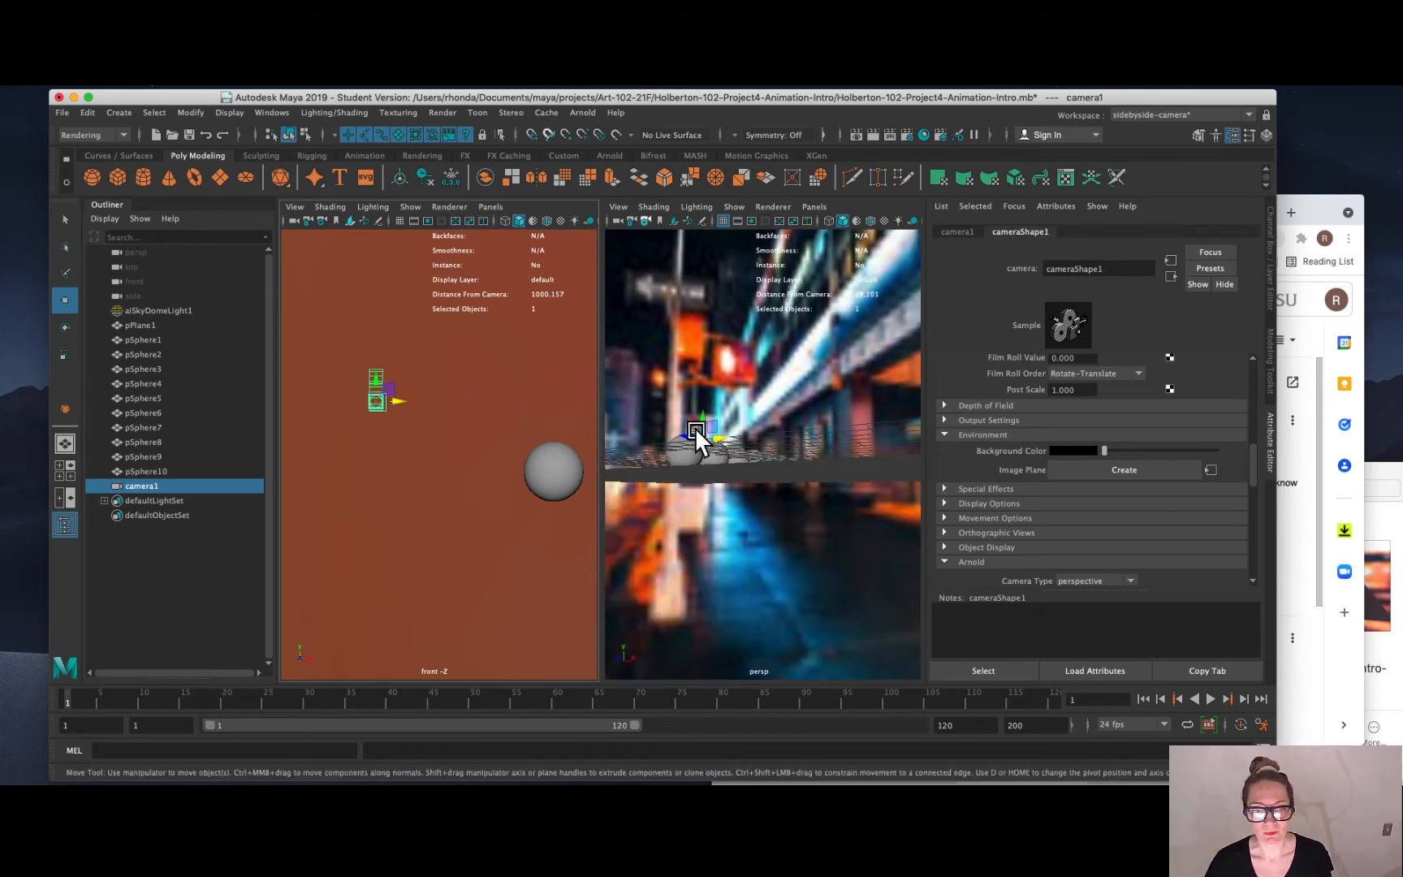
pyautogui.scroll(10, 696, 432)
pyautogui.scroll(-5, 807, 442)
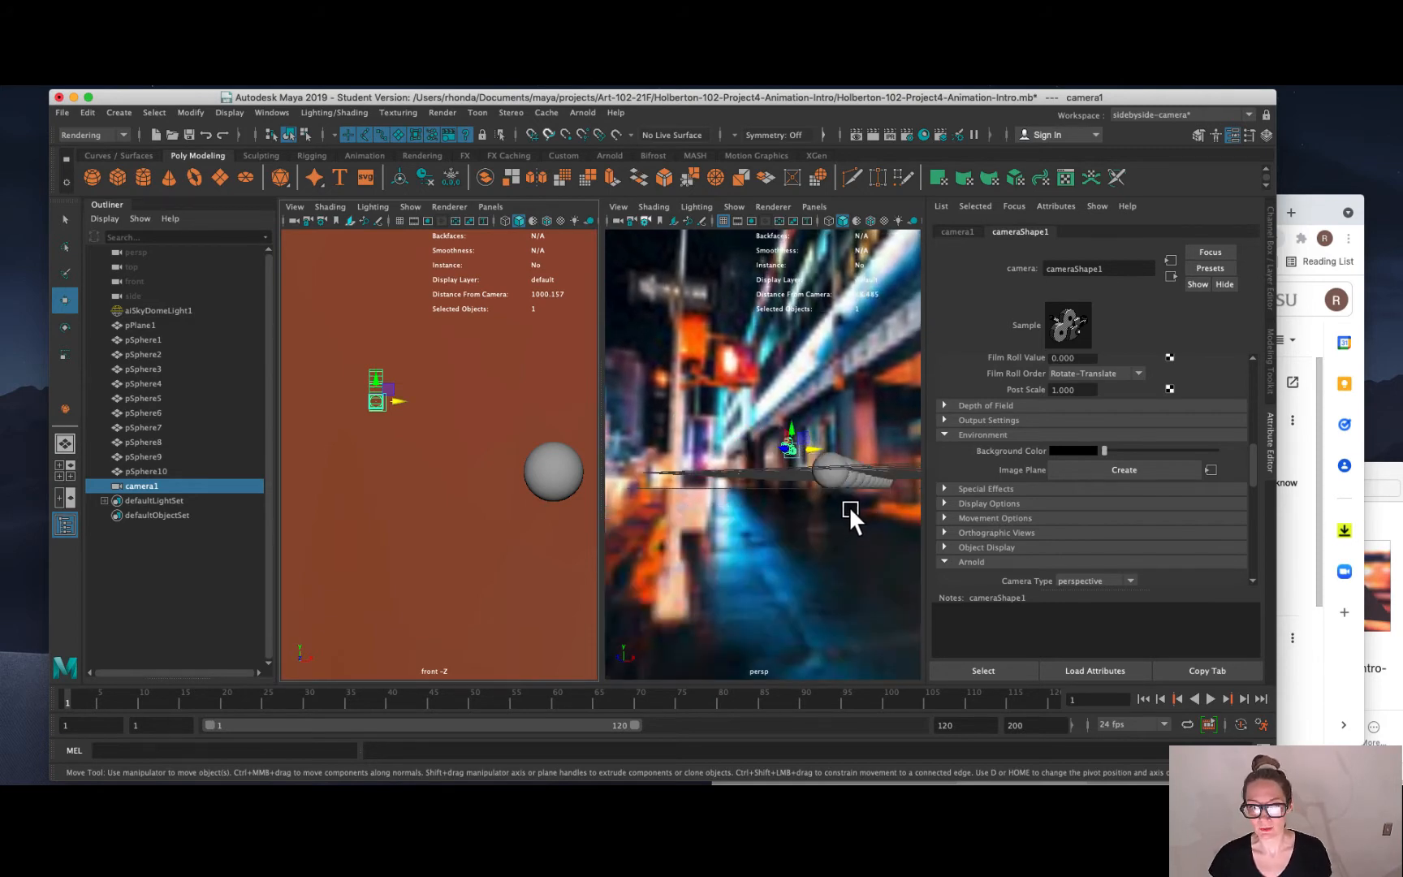
pyautogui.keyDown('alt'); pyautogui.moveTo(849, 505); pyautogui.dragTo(815, 523); pyautogui.keyUp('alt')
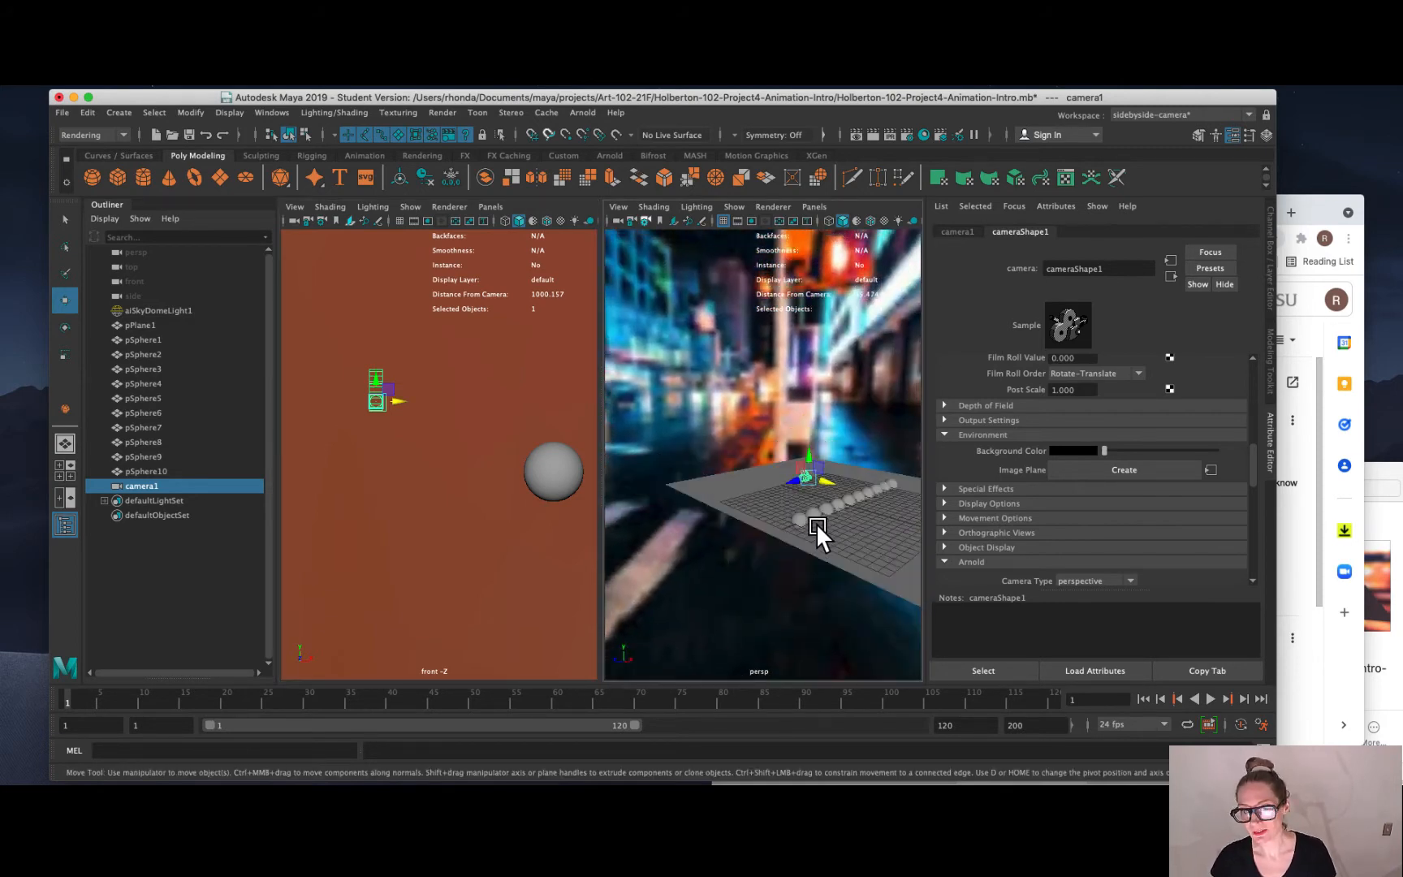
# Switch the front view to look through camera1, keeping the perspective view beside it.
pyautogui.scroll(-10, 819, 525)
pyautogui.scroll(15, 820, 531)
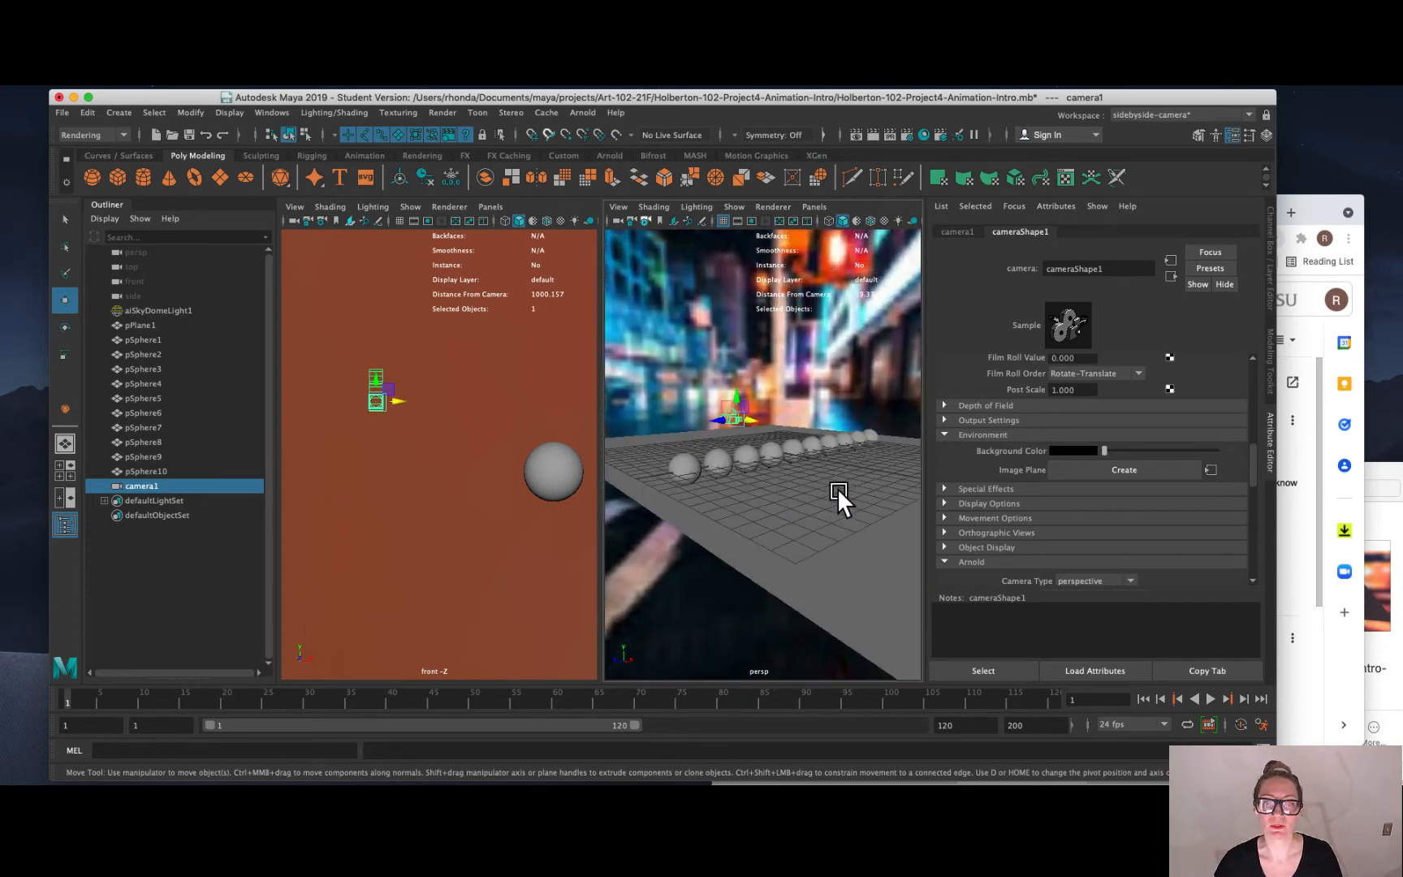
pyautogui.scroll(3, 837, 478)
pyautogui.scroll(-3, 837, 478)
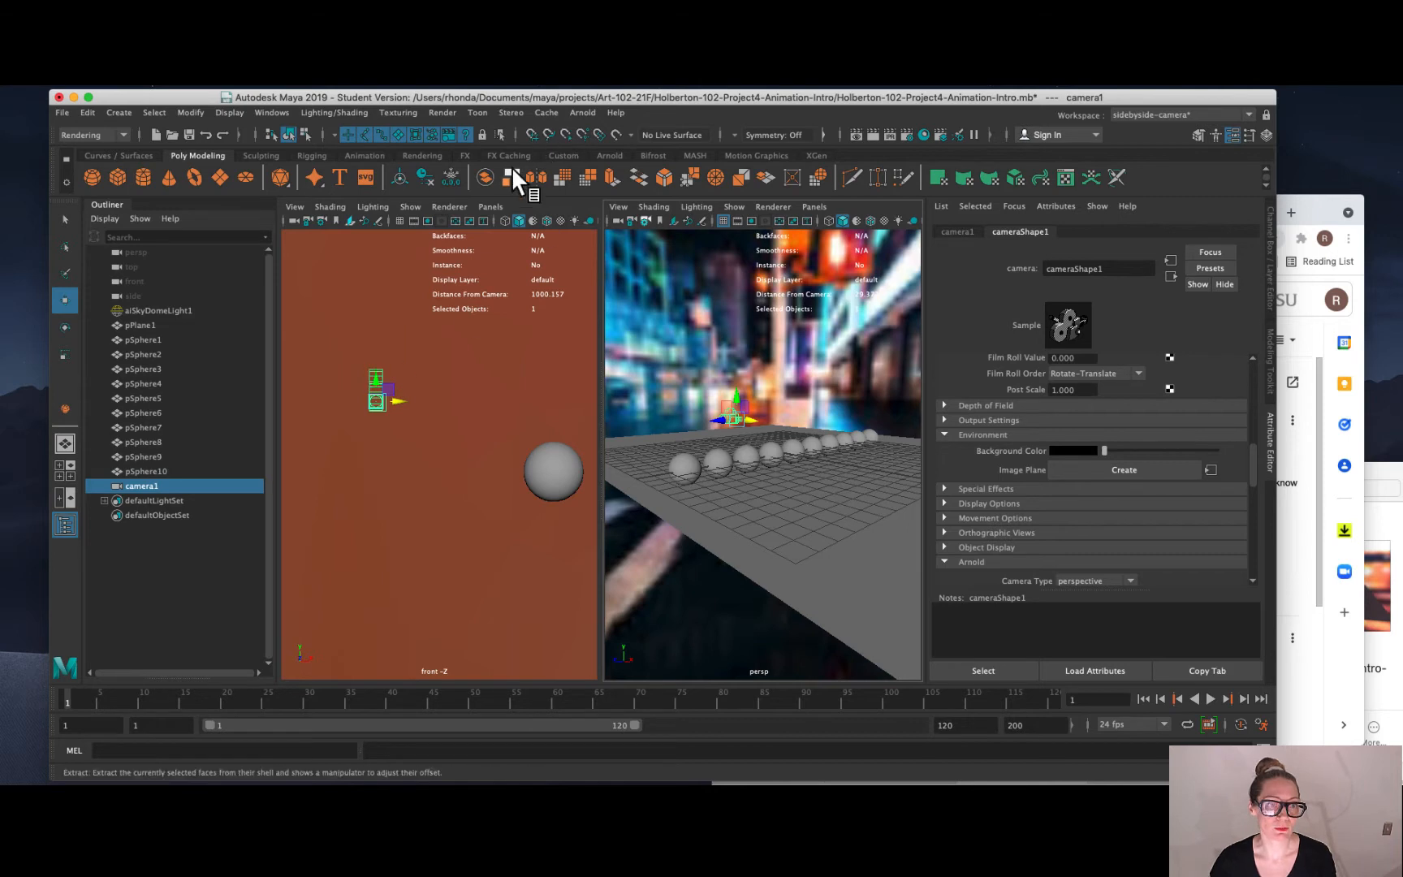
pyautogui.click(491, 207)
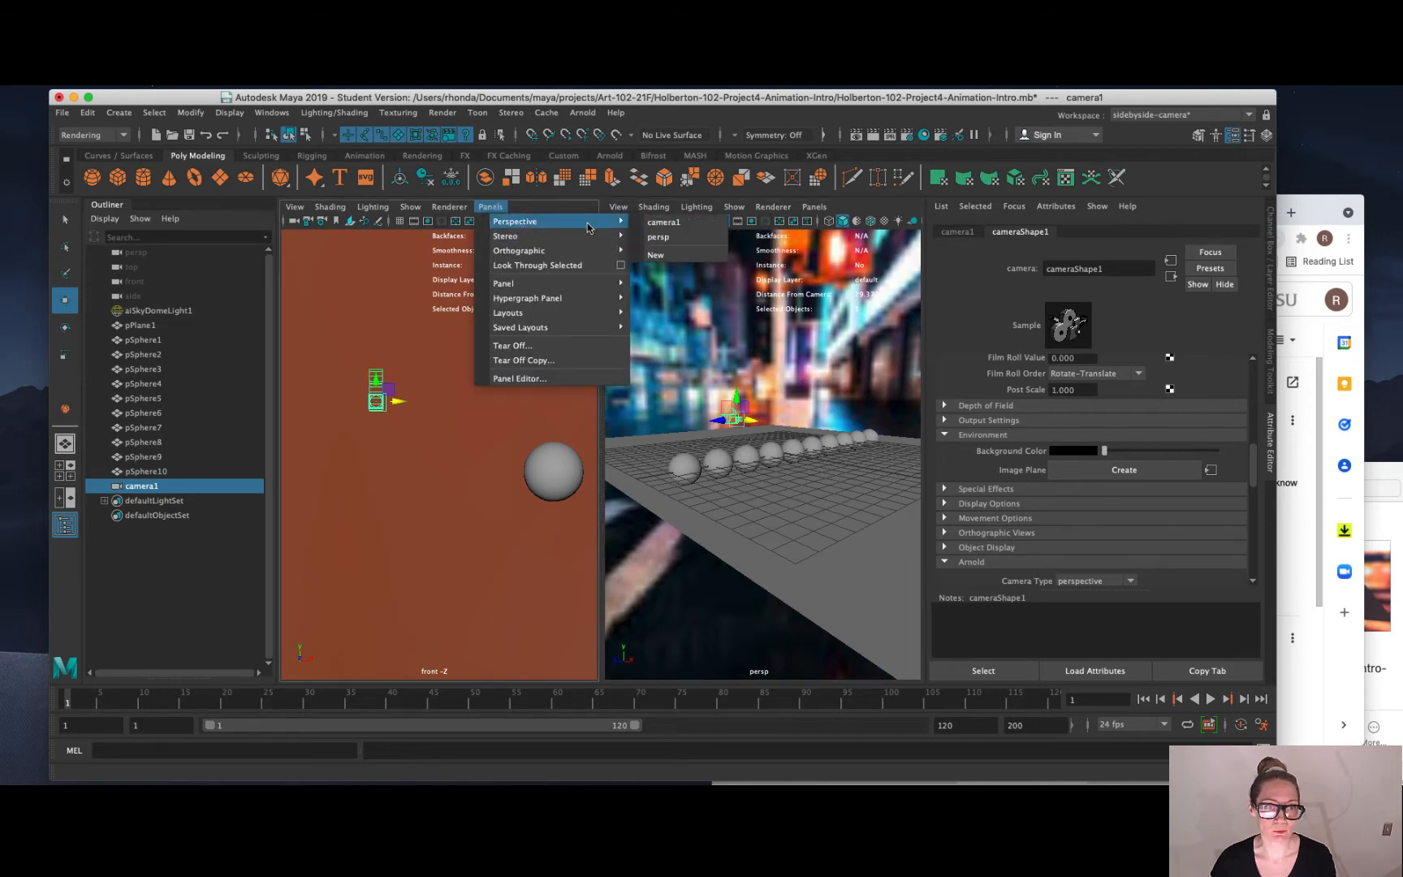
pyautogui.moveTo(590, 224)
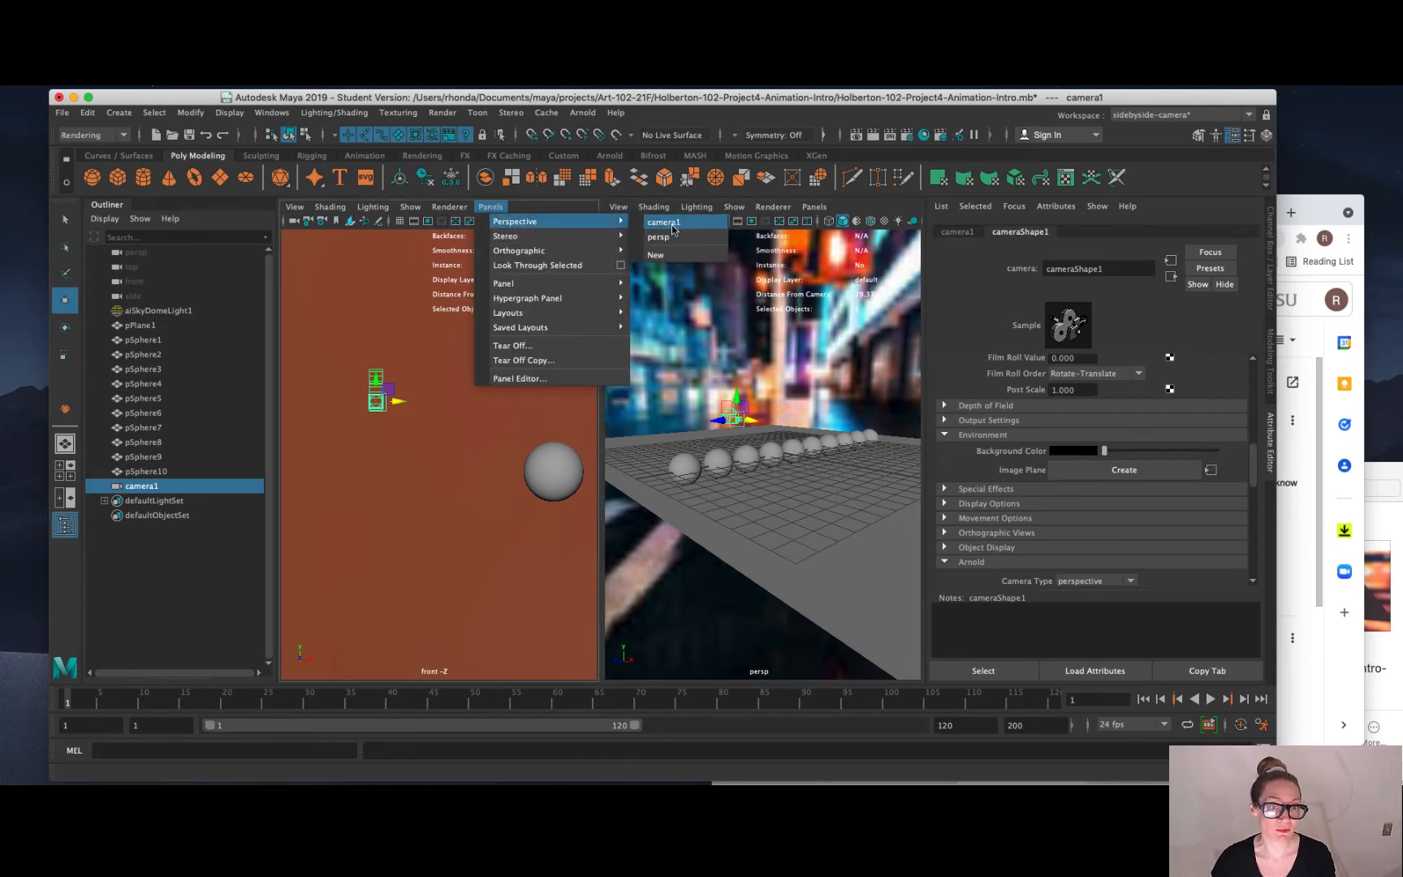
pyautogui.click(664, 222)
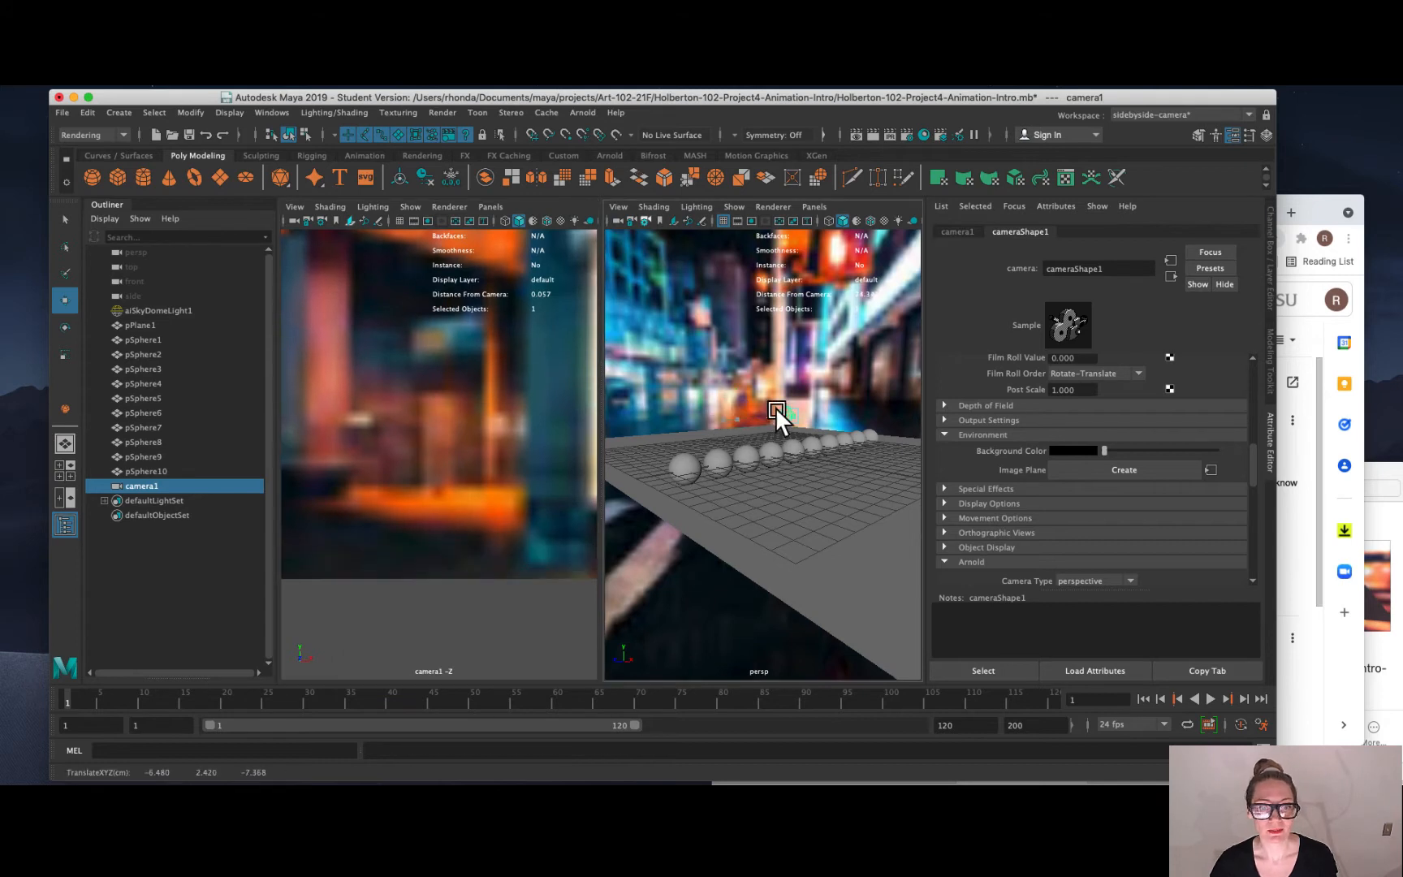
# Move camera1 close to the spheres and reframe its view so the row recedes diagonally into the distance.
pyautogui.moveTo(775, 407); pyautogui.dragTo(702, 451)
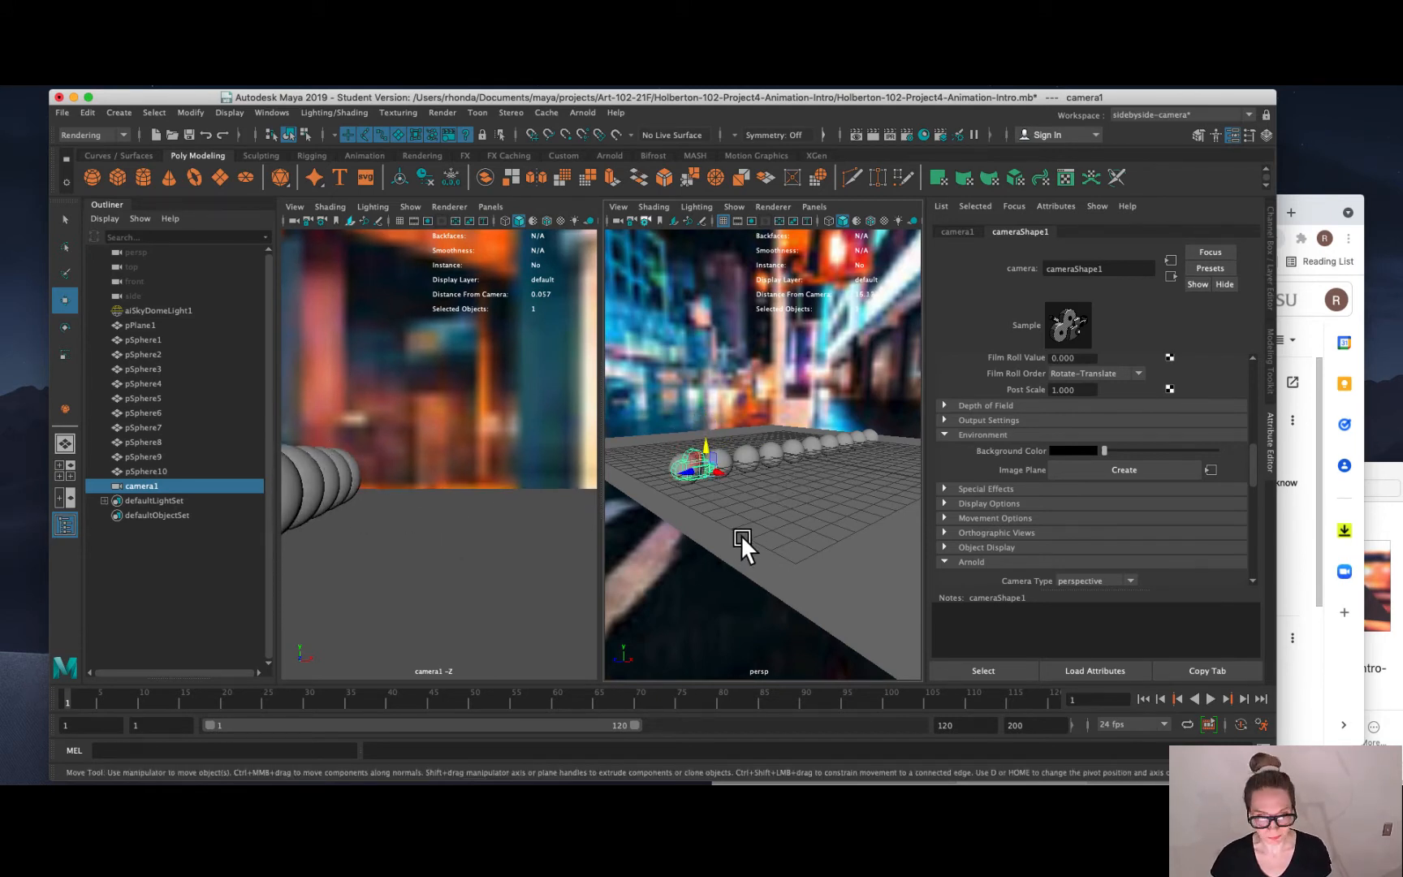
pyautogui.scroll(-5, 405, 508)
pyautogui.scroll(3, 404, 508)
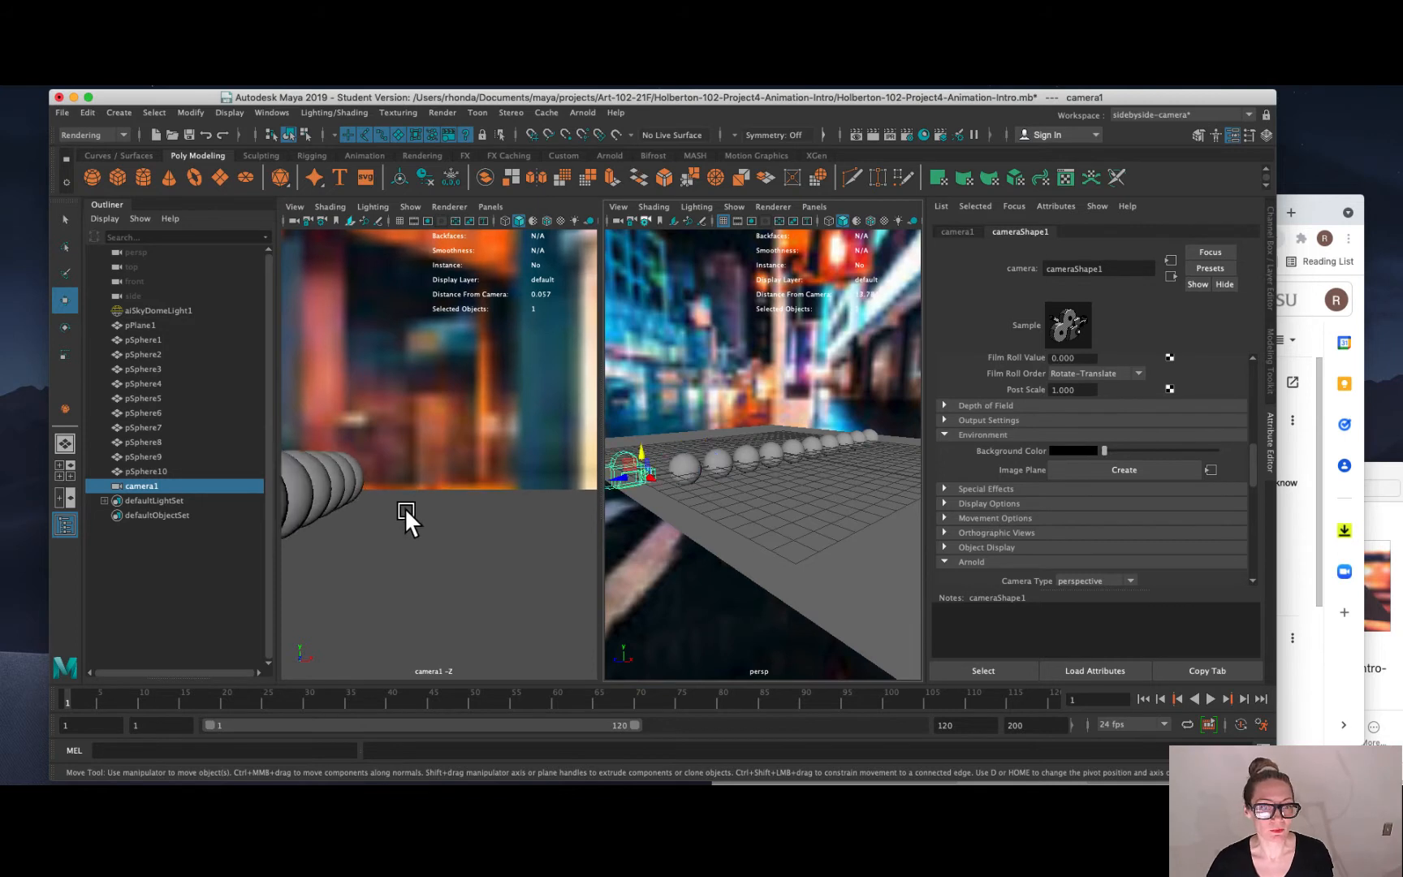
pyautogui.scroll(-4, 404, 507)
pyautogui.scroll(3, 391, 476)
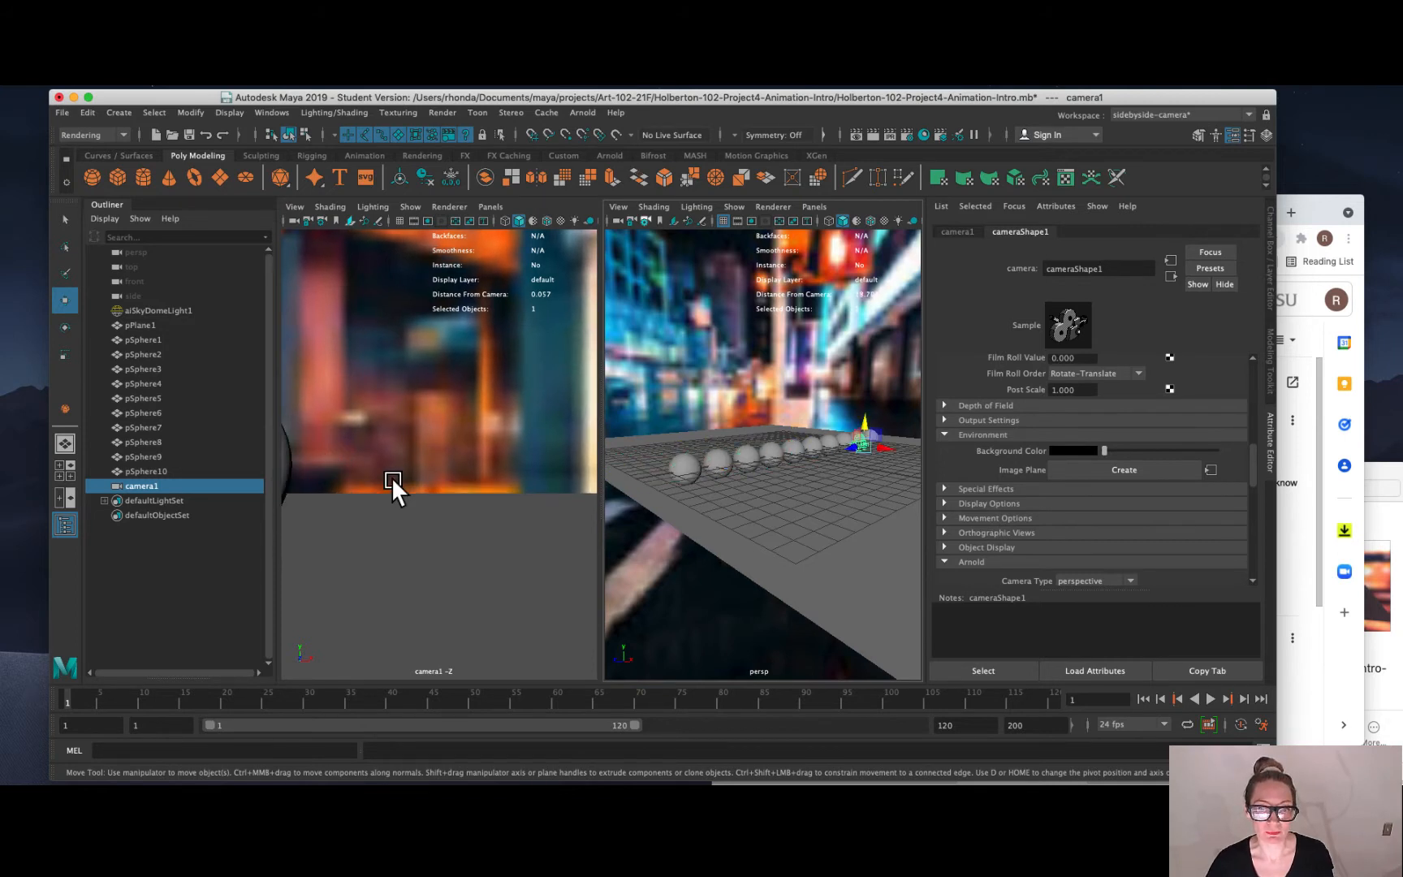
pyautogui.scroll(-5, 440, 563)
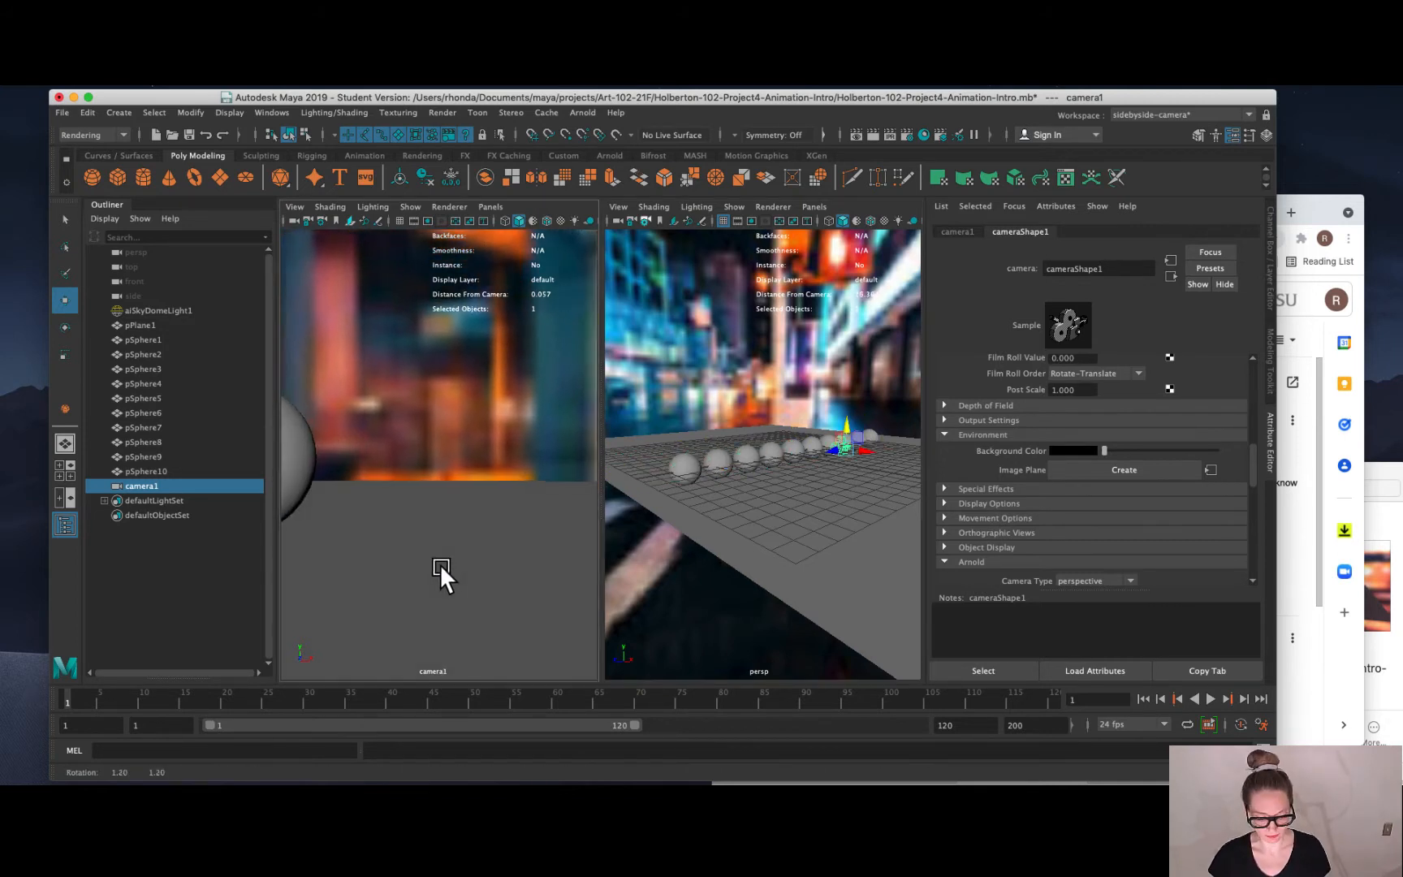
pyautogui.scroll(3, 422, 568)
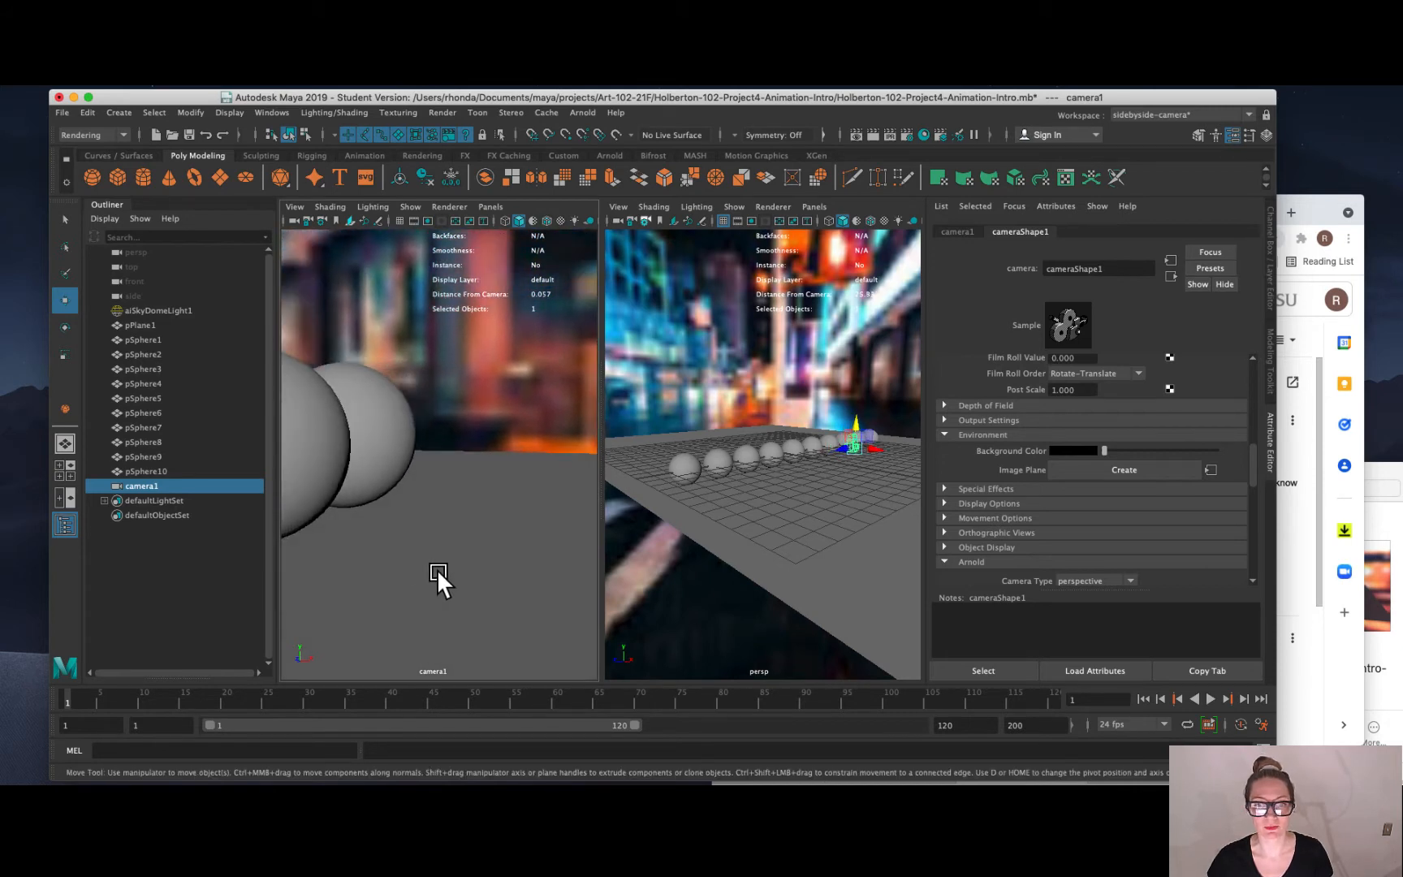
pyautogui.moveTo(457, 572)
pyautogui.keyDown('alt'); pyautogui.mouseDown()
pyautogui.moveTo(445, 573)
pyautogui.moveTo(475, 580)
pyautogui.mouseUp(); pyautogui.keyUp('alt')
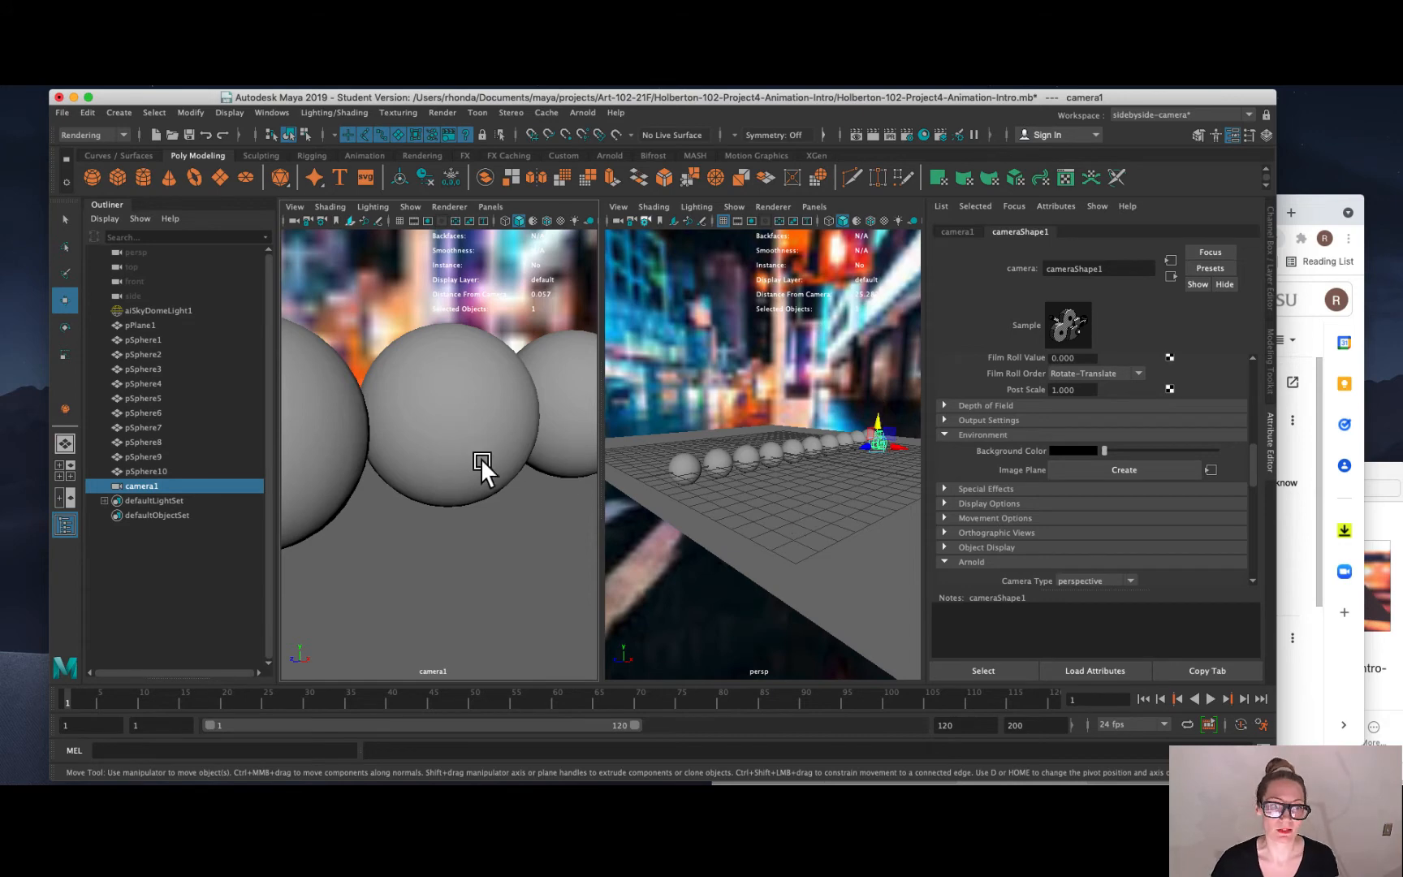
pyautogui.scroll(-15, 481, 459)
pyautogui.scroll(5, 349, 476)
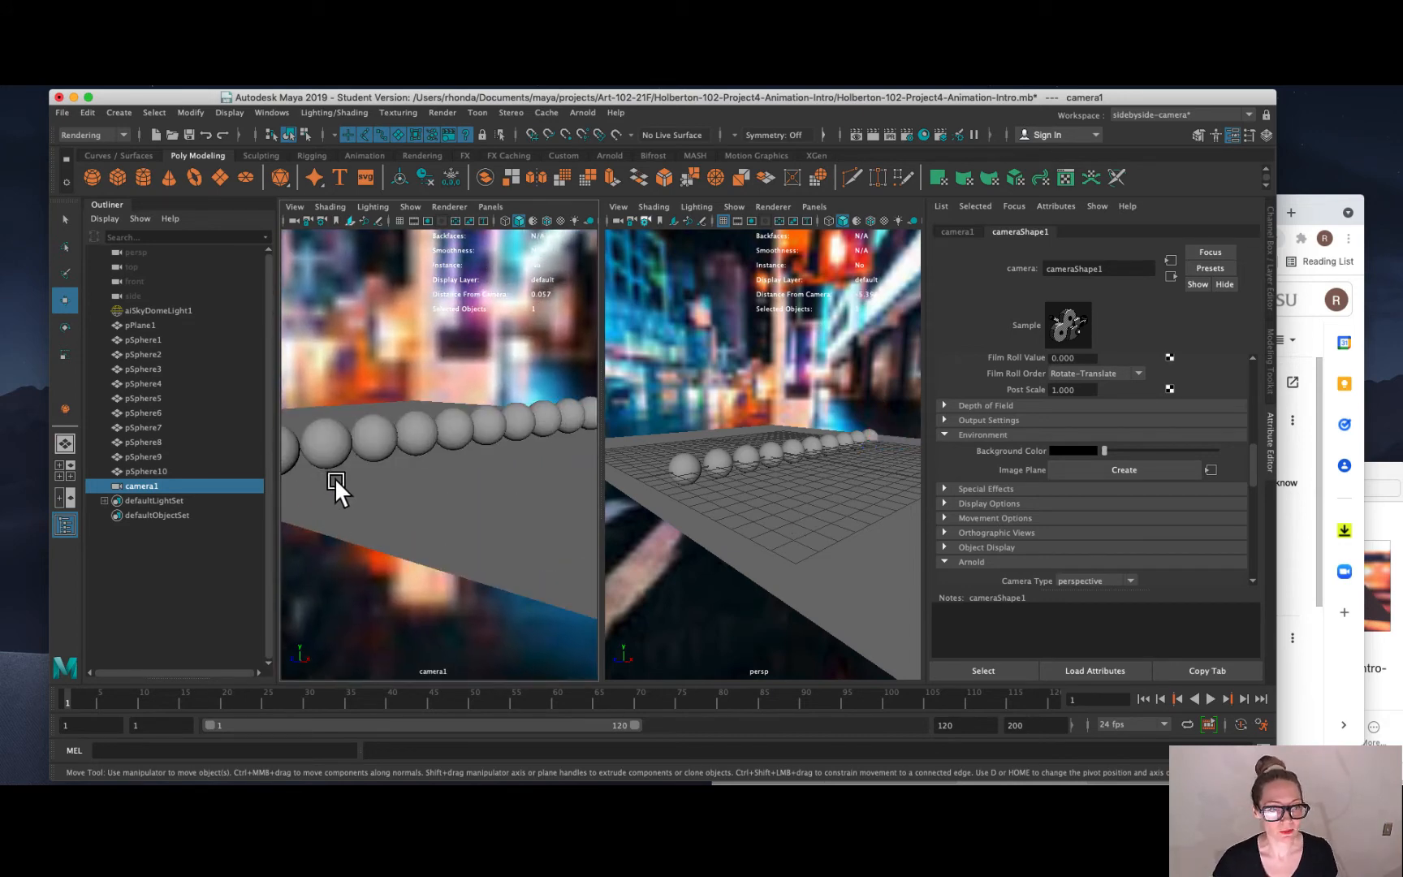
pyautogui.keyDown('alt'); pyautogui.moveTo(366, 497); pyautogui.dragTo(410, 552); pyautogui.keyUp('alt')
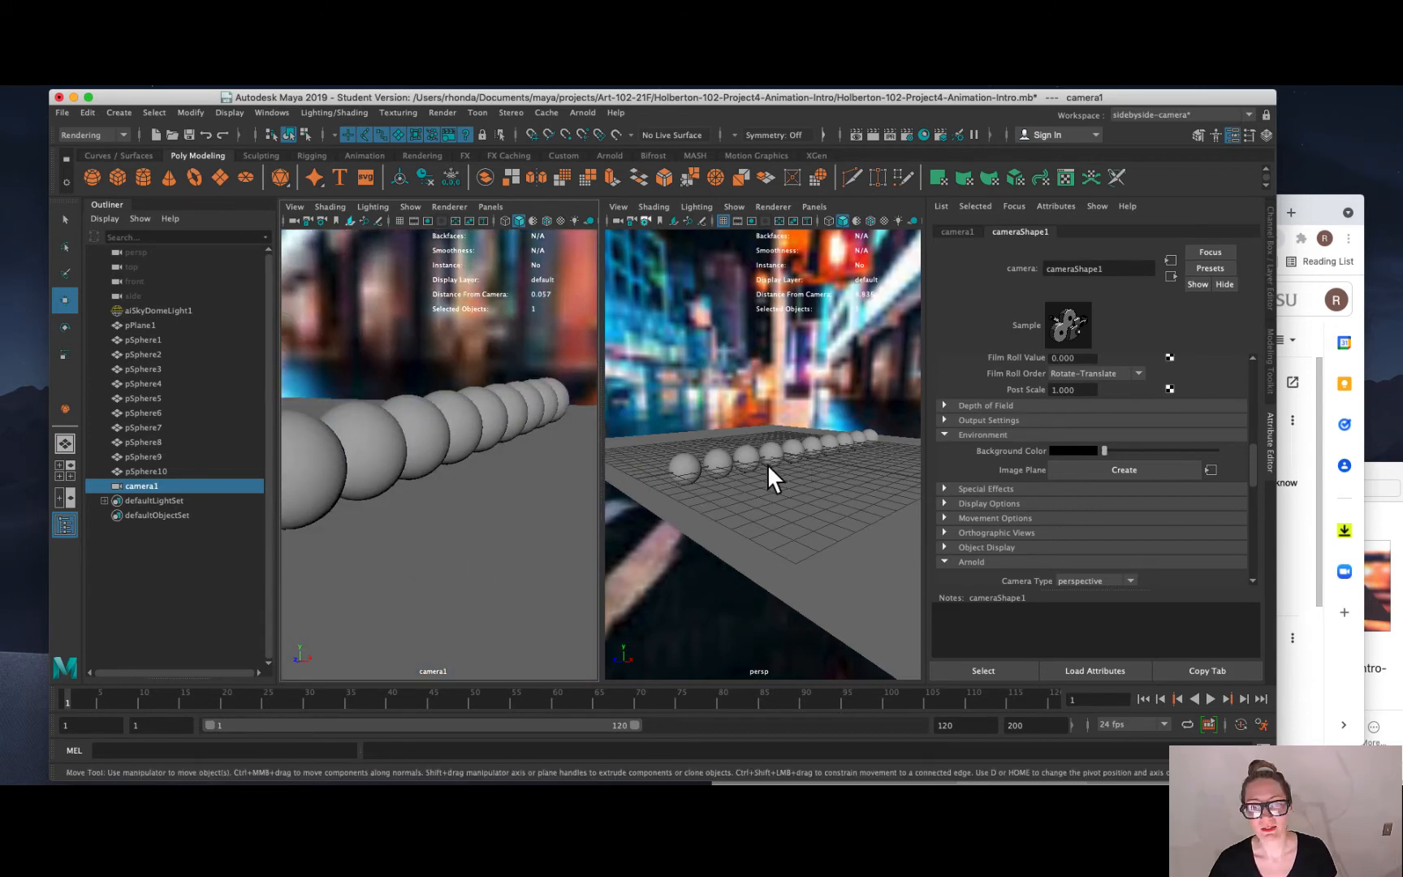
# Turn camera1 to about 36.6 degrees in Y and shift it sideways past the front sphere in the perspective view.
pyautogui.press('f')
pyautogui.scroll(-5, 746, 466)
pyautogui.moveTo(812, 453); pyautogui.dragTo(782, 441)
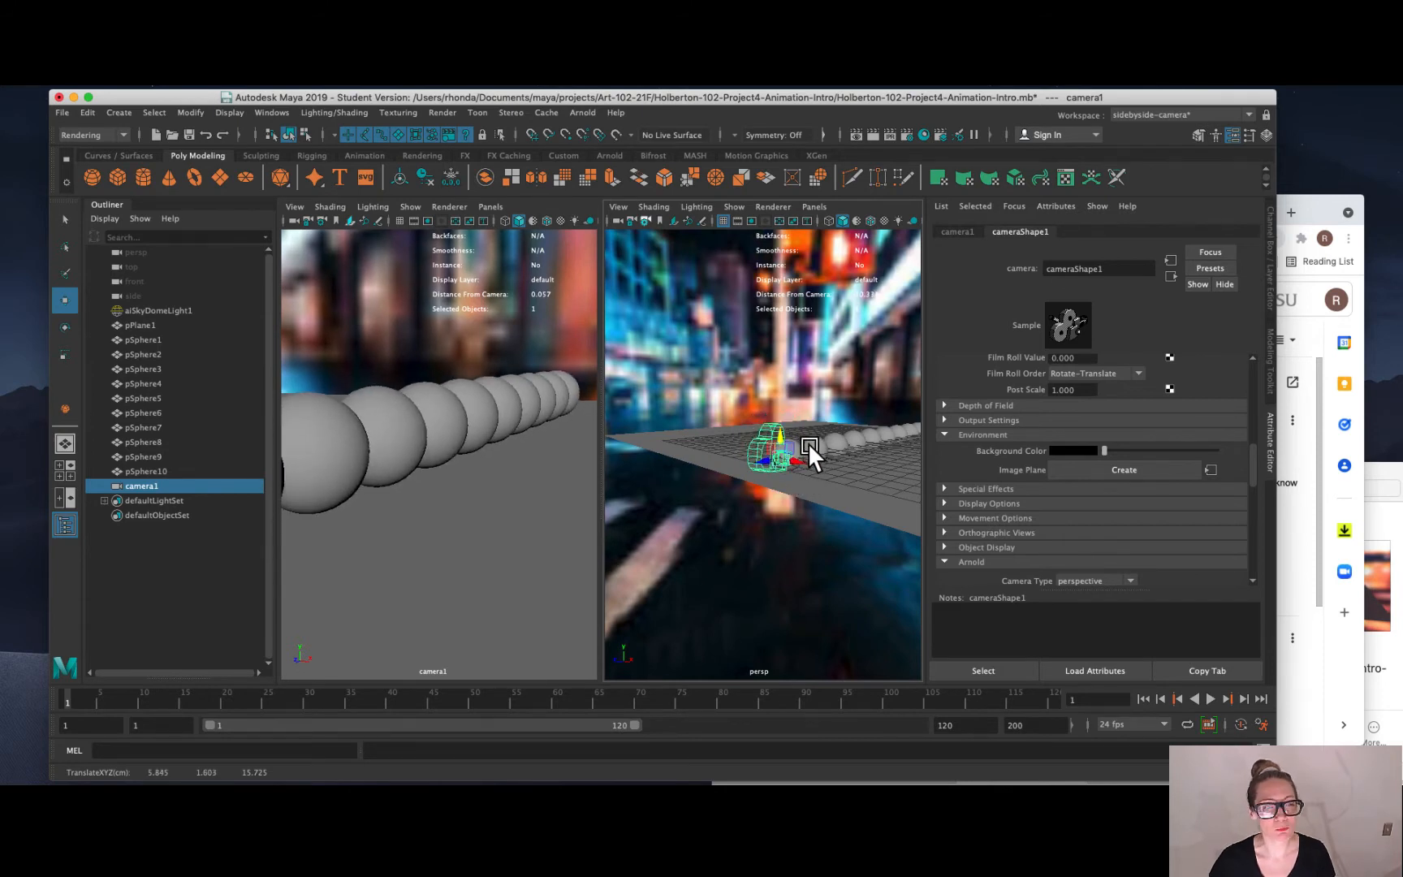
pyautogui.press('e')
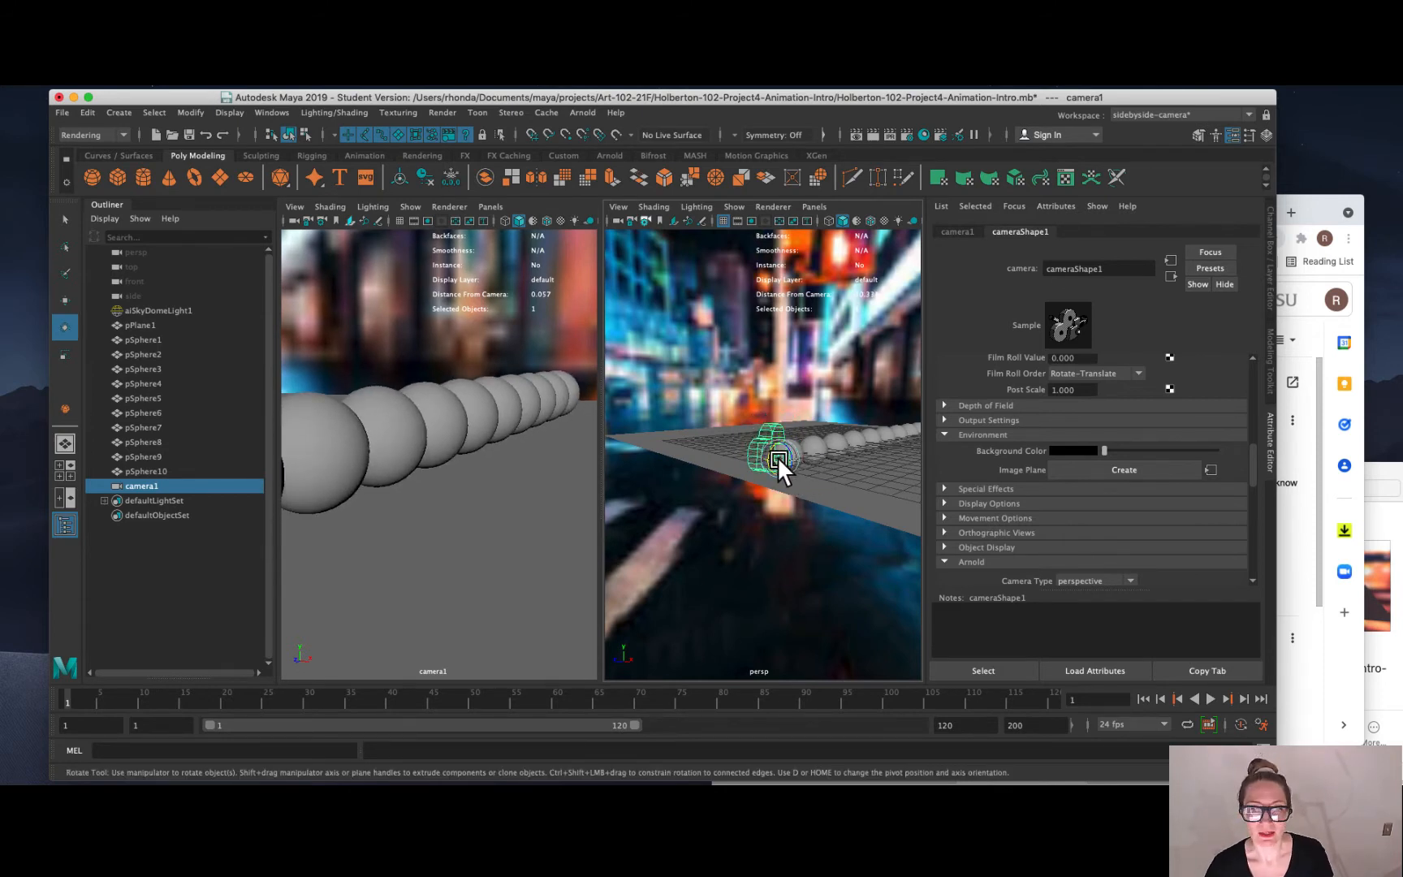
pyautogui.moveTo(777, 456); pyautogui.dragTo(782, 457)
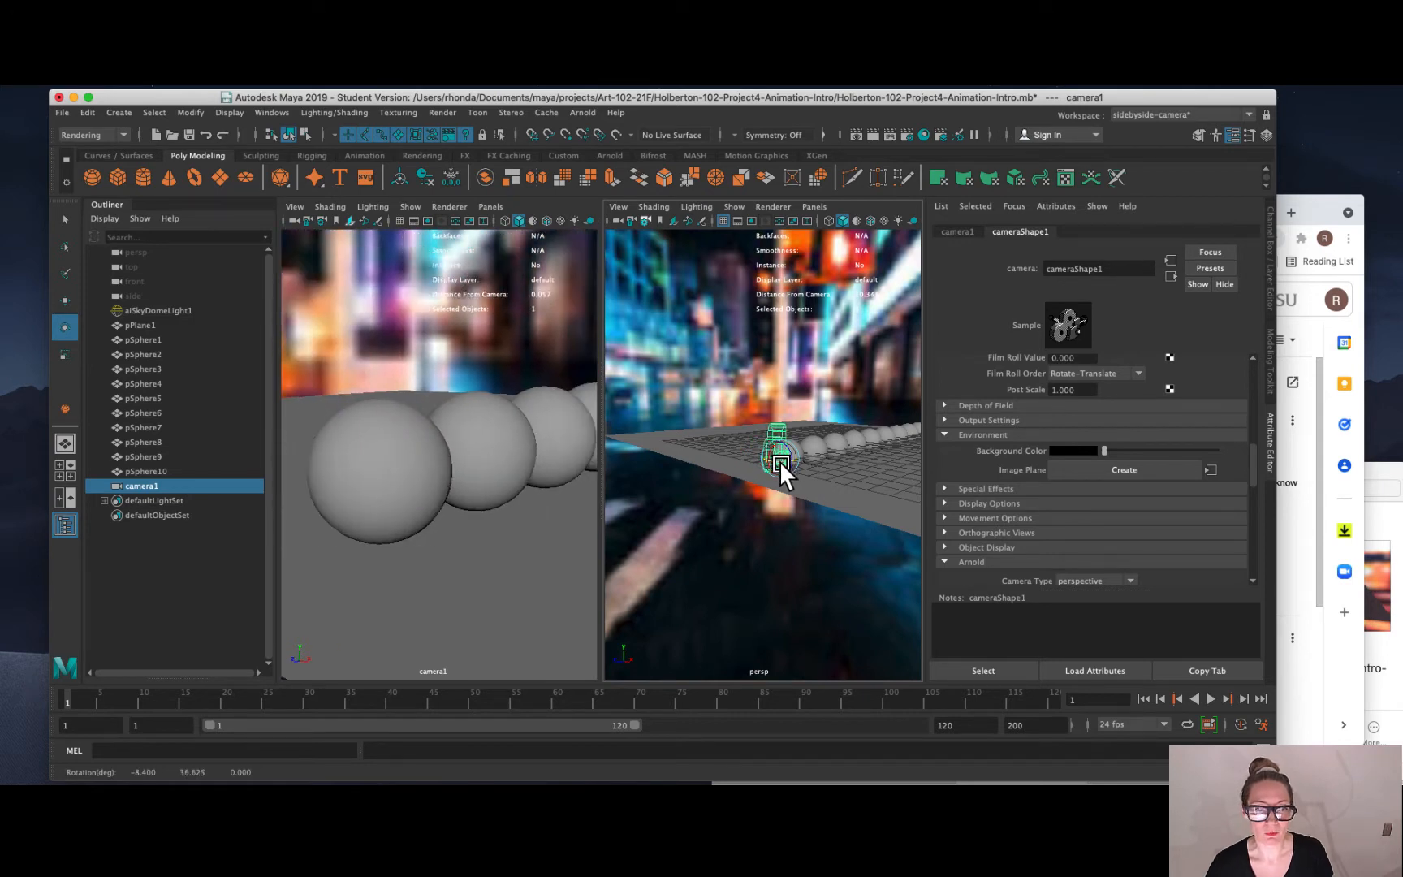
pyautogui.press('w')
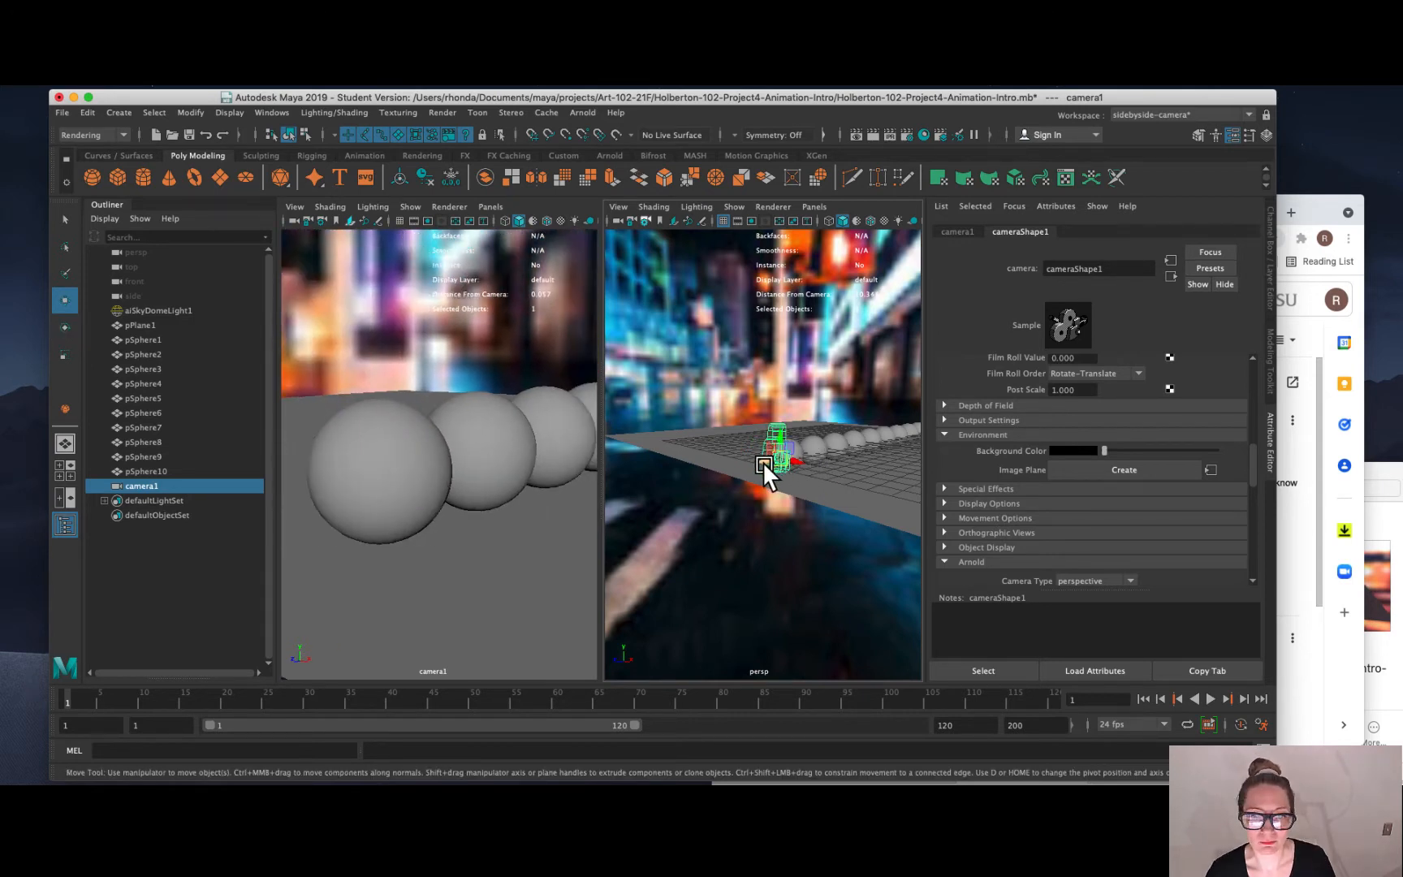
pyautogui.moveTo(763, 461); pyautogui.dragTo(832, 472)
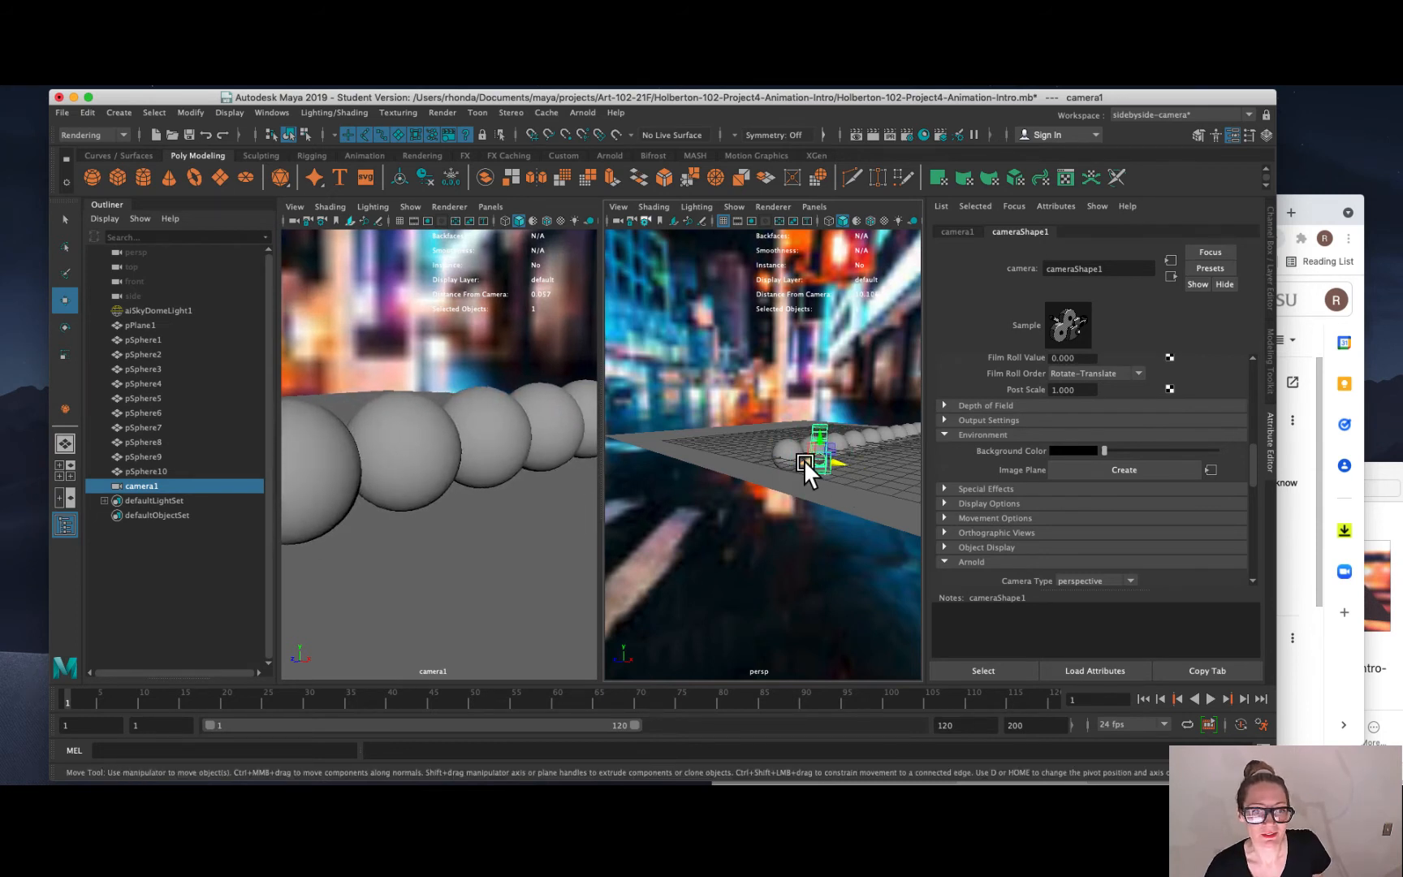
# Fine-tune camera1's position so more of the front sphere falls inside the camera view.
pyautogui.scroll(-5, 528, 487)
pyautogui.scroll(5, 527, 487)
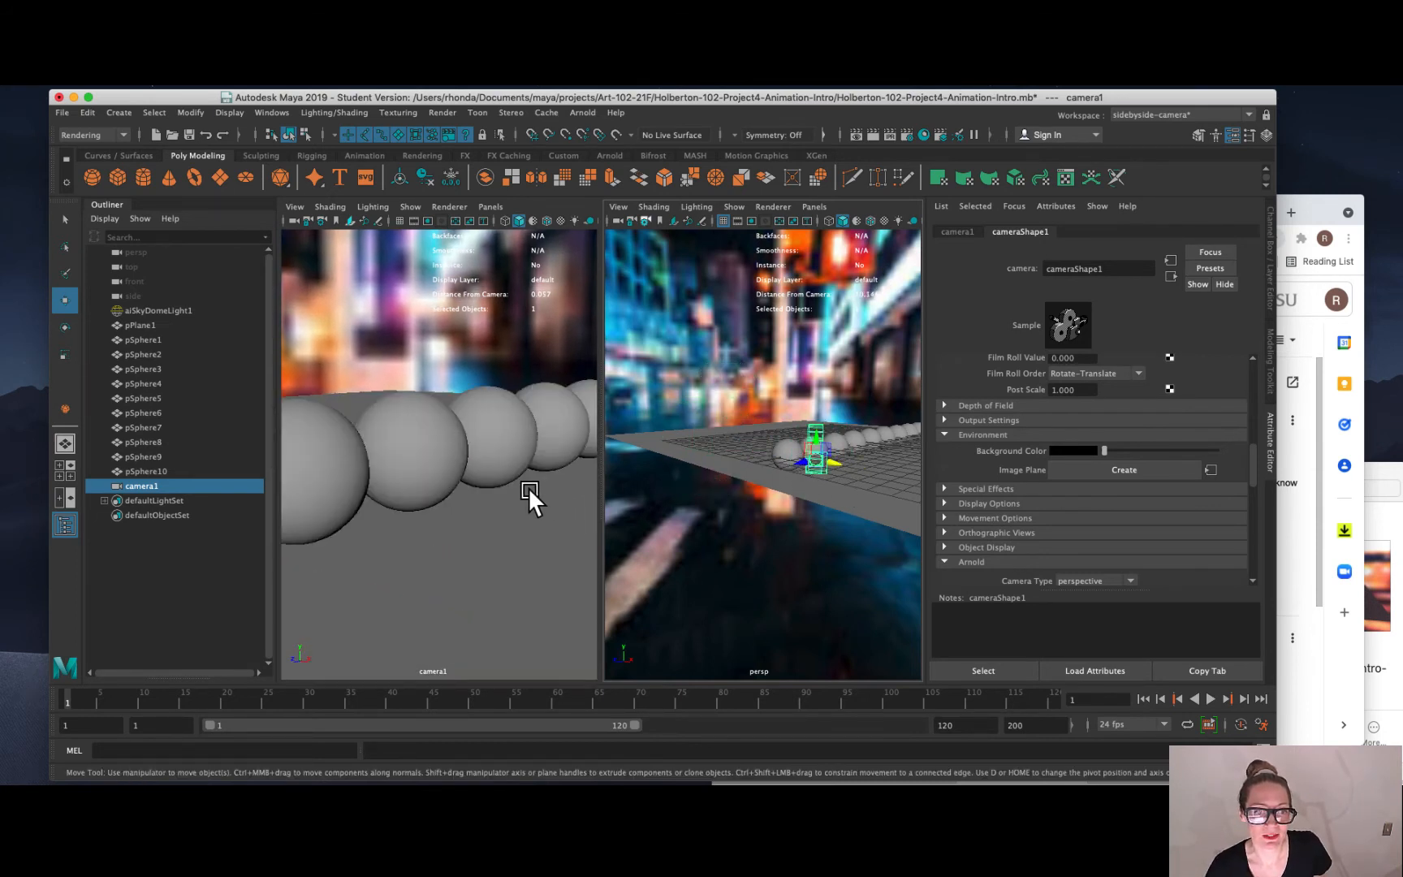
pyautogui.moveTo(798, 459); pyautogui.dragTo(803, 490)
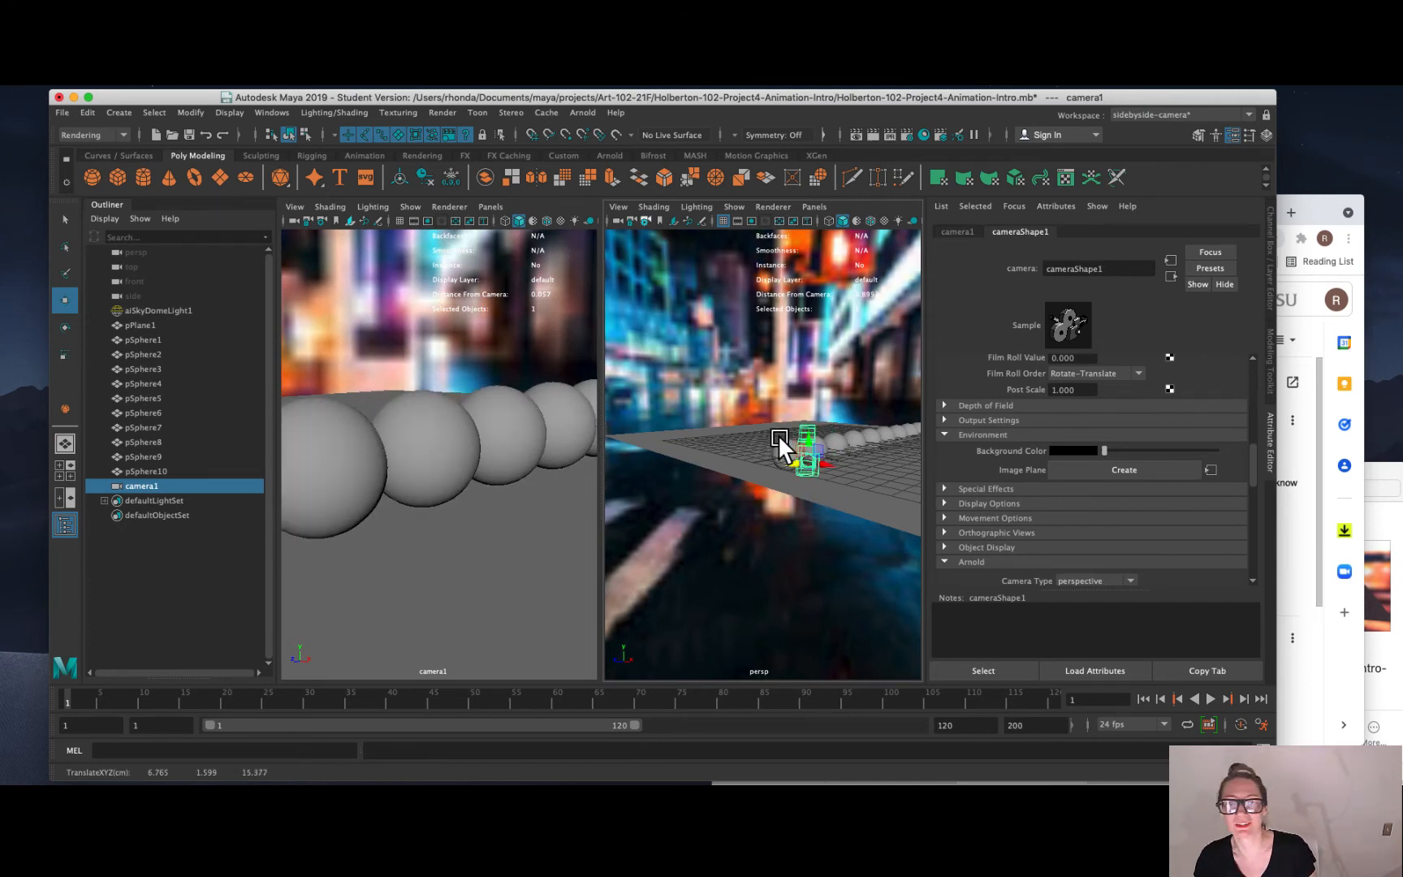
pyautogui.moveTo(795, 468)
pyautogui.mouseDown()
pyautogui.moveTo(836, 460)
pyautogui.moveTo(792, 469)
pyautogui.mouseUp()
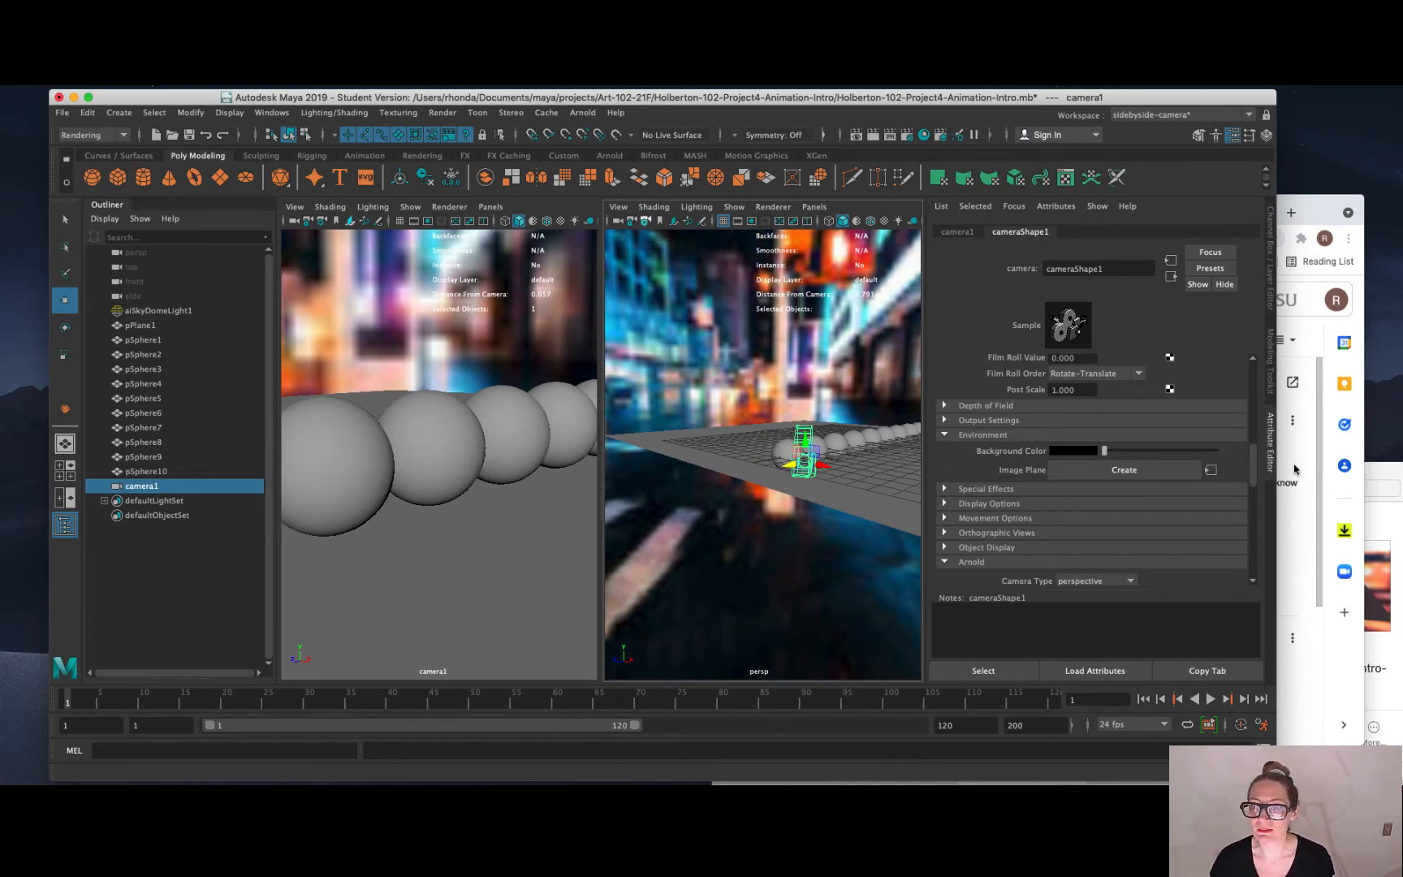
# Hide the Attribute Editor and Outliner, and show the resolution gate and safe action area in the camera1 view.
pyautogui.click(1270, 427)
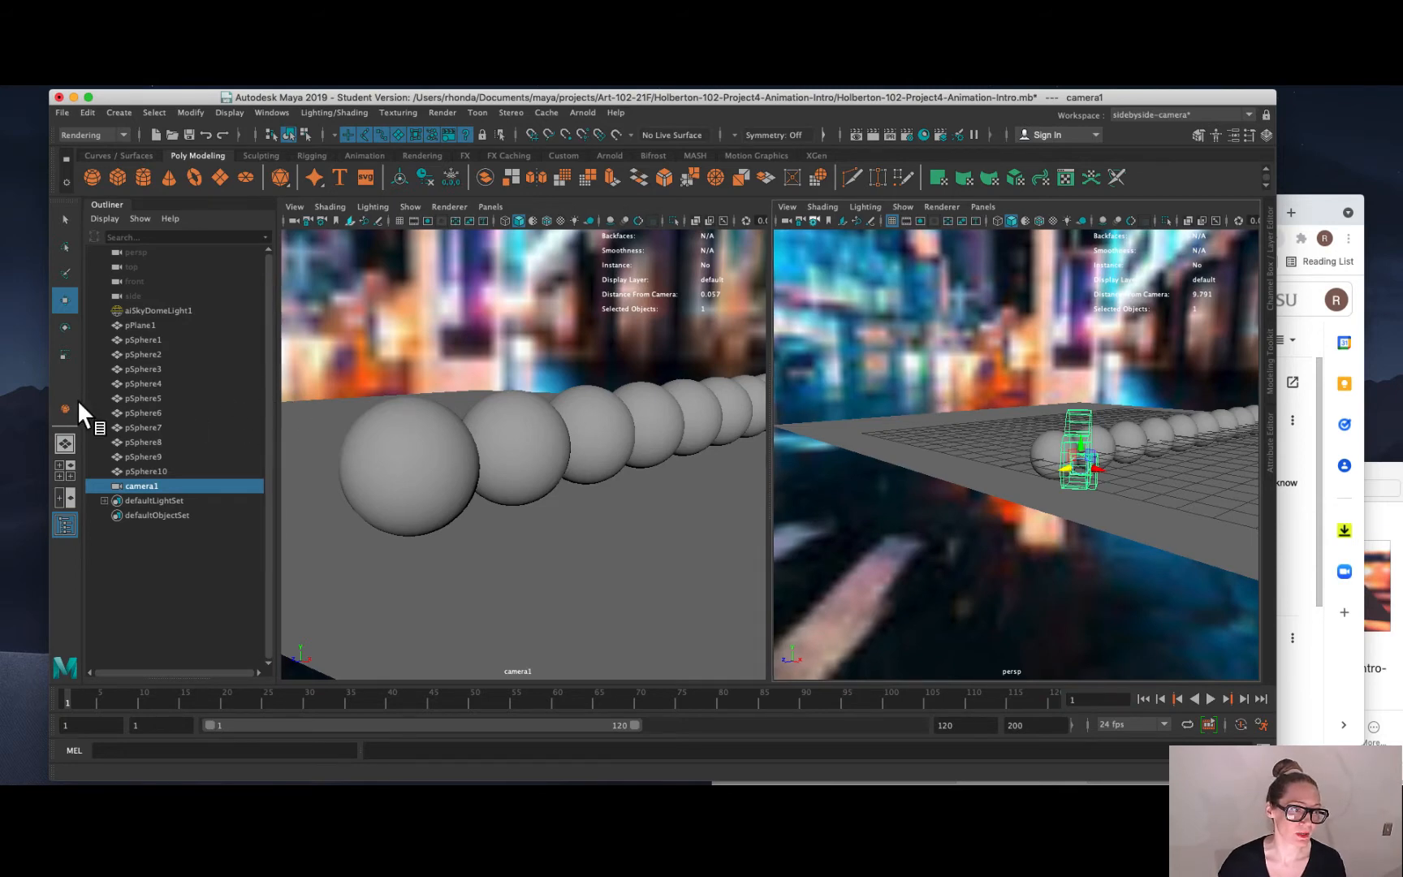
pyautogui.click(65, 526)
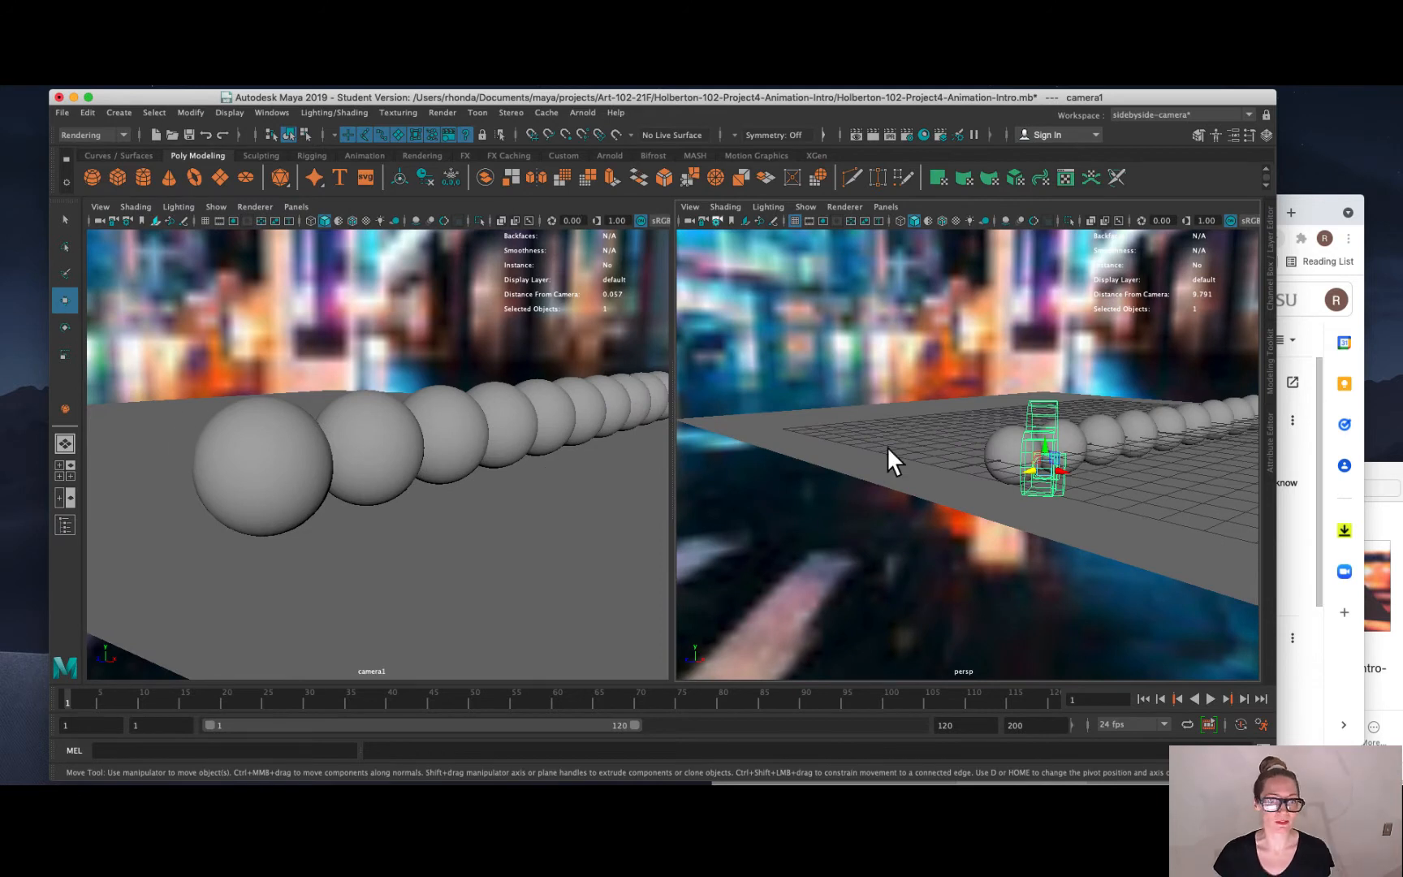
pyautogui.click(234, 219)
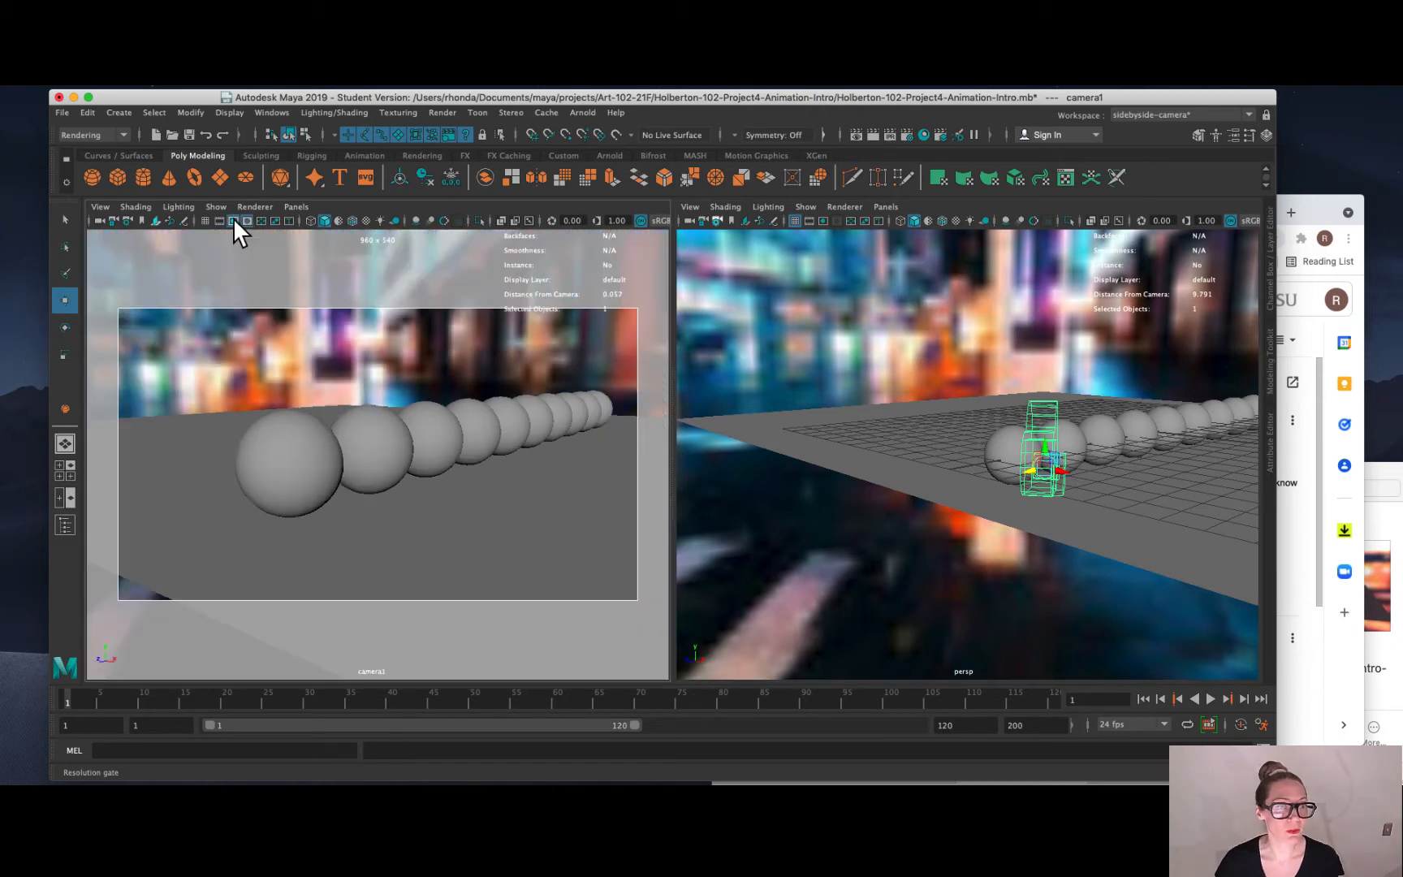
pyautogui.click(276, 220)
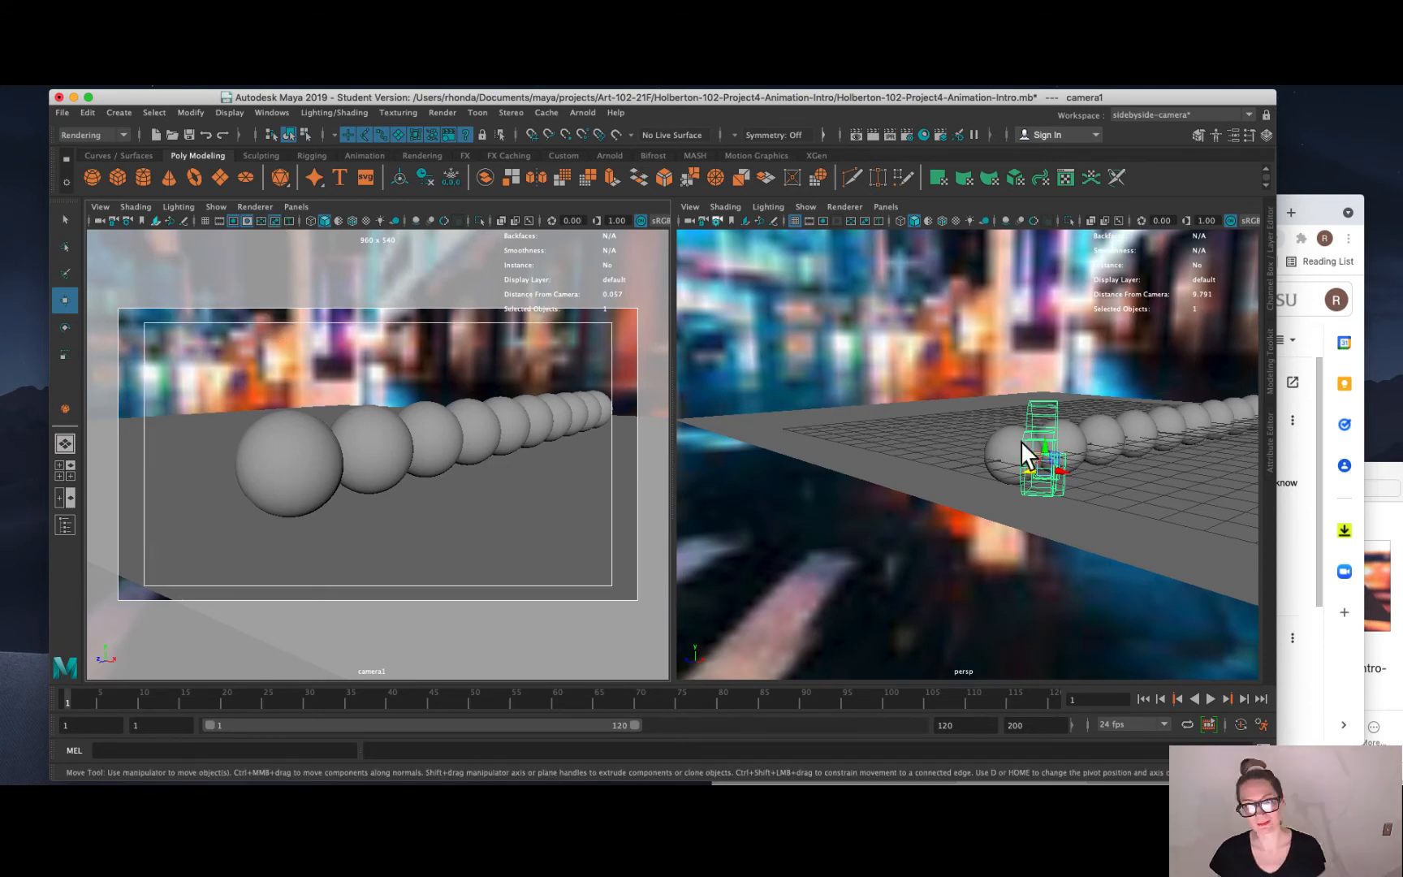
# Shift camera1 so the full row of spheres fills the safe action area, and save the scene.
pyautogui.moveTo(1031, 468); pyautogui.dragTo(1089, 461)
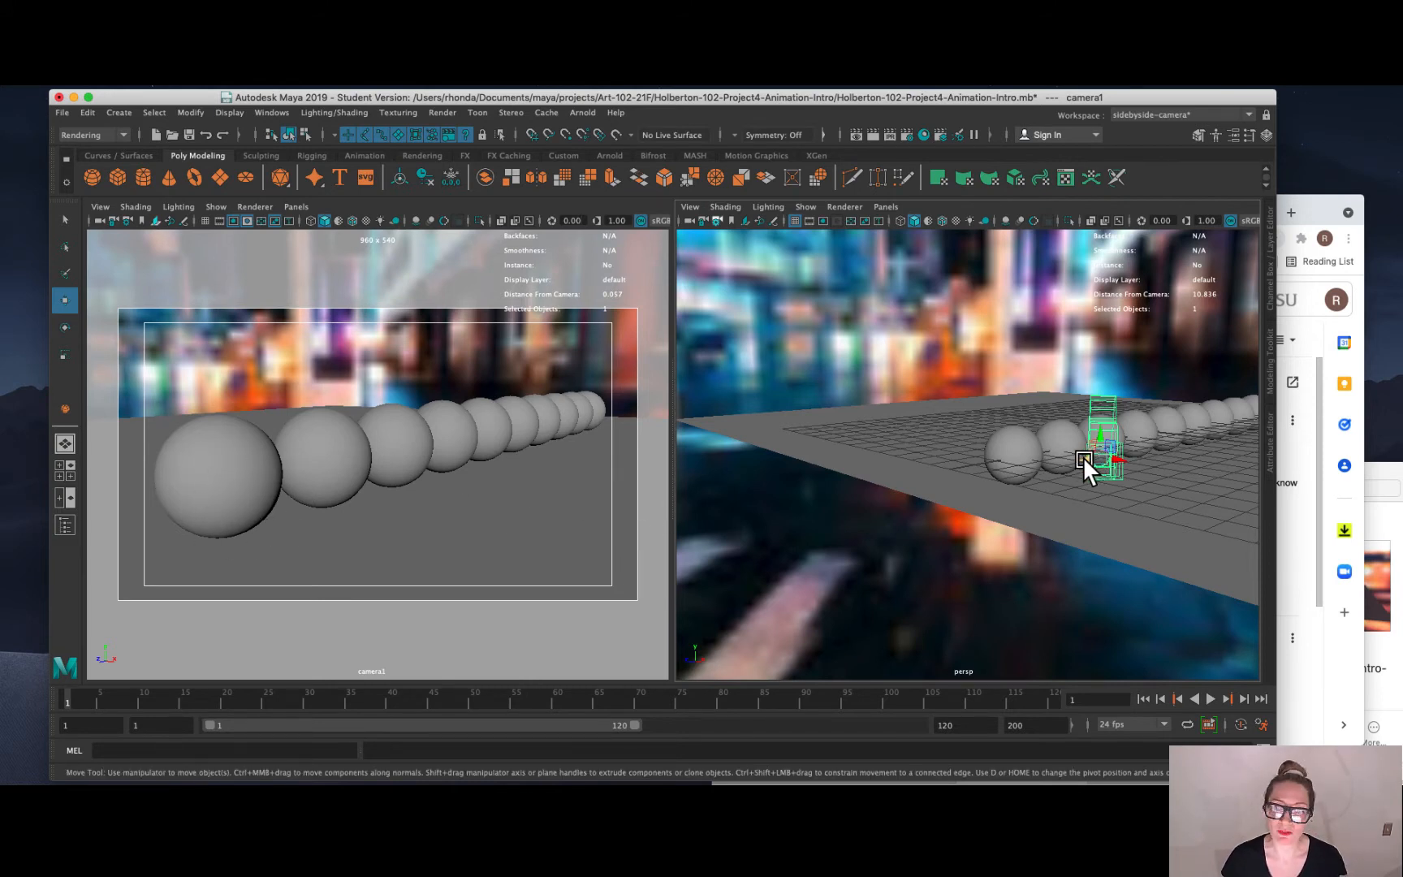
pyautogui.moveTo(1082, 456); pyautogui.dragTo(1083, 455)
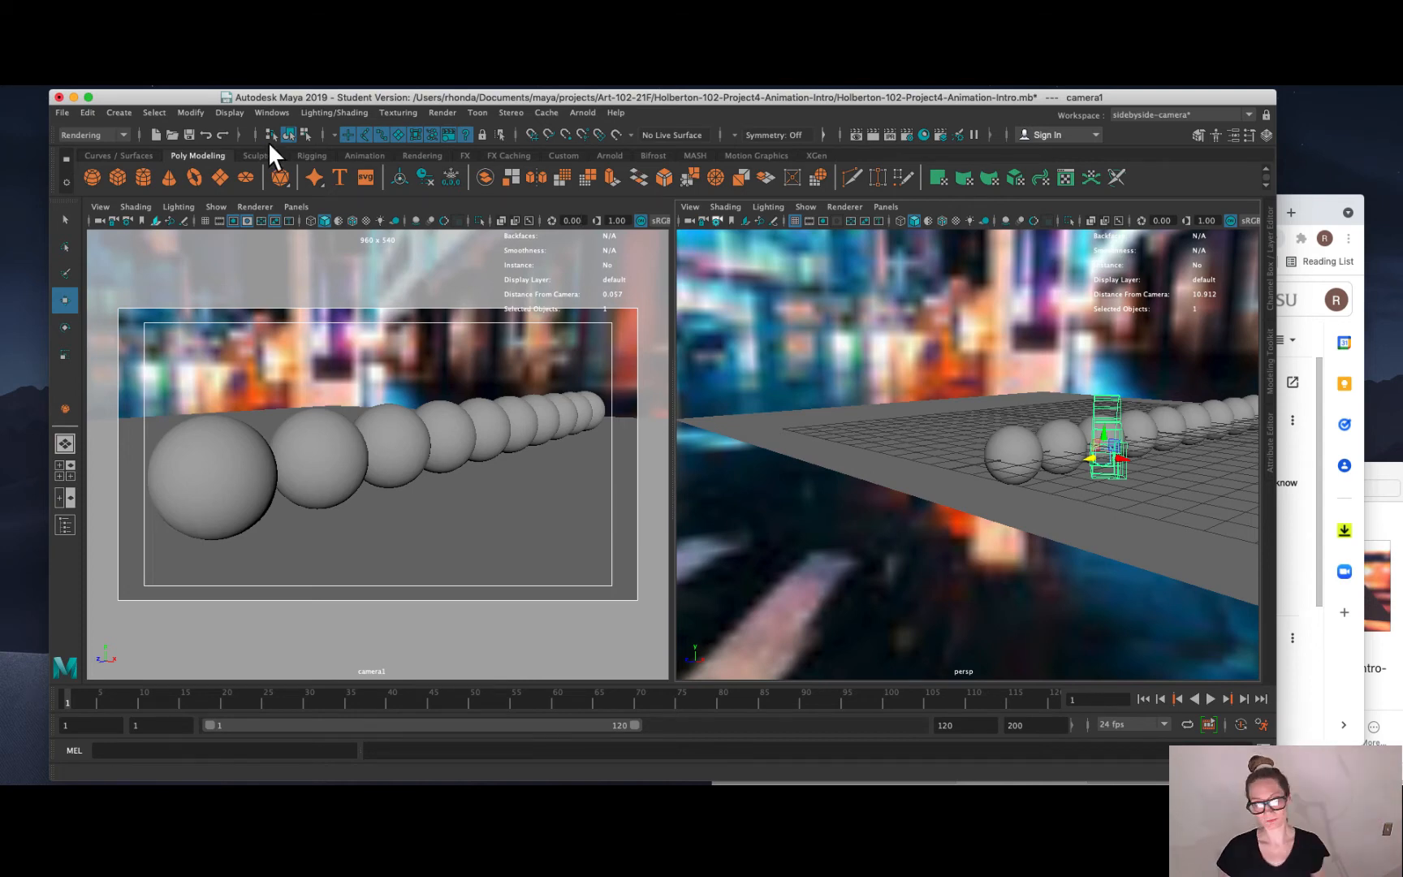
pyautogui.click(63, 113)
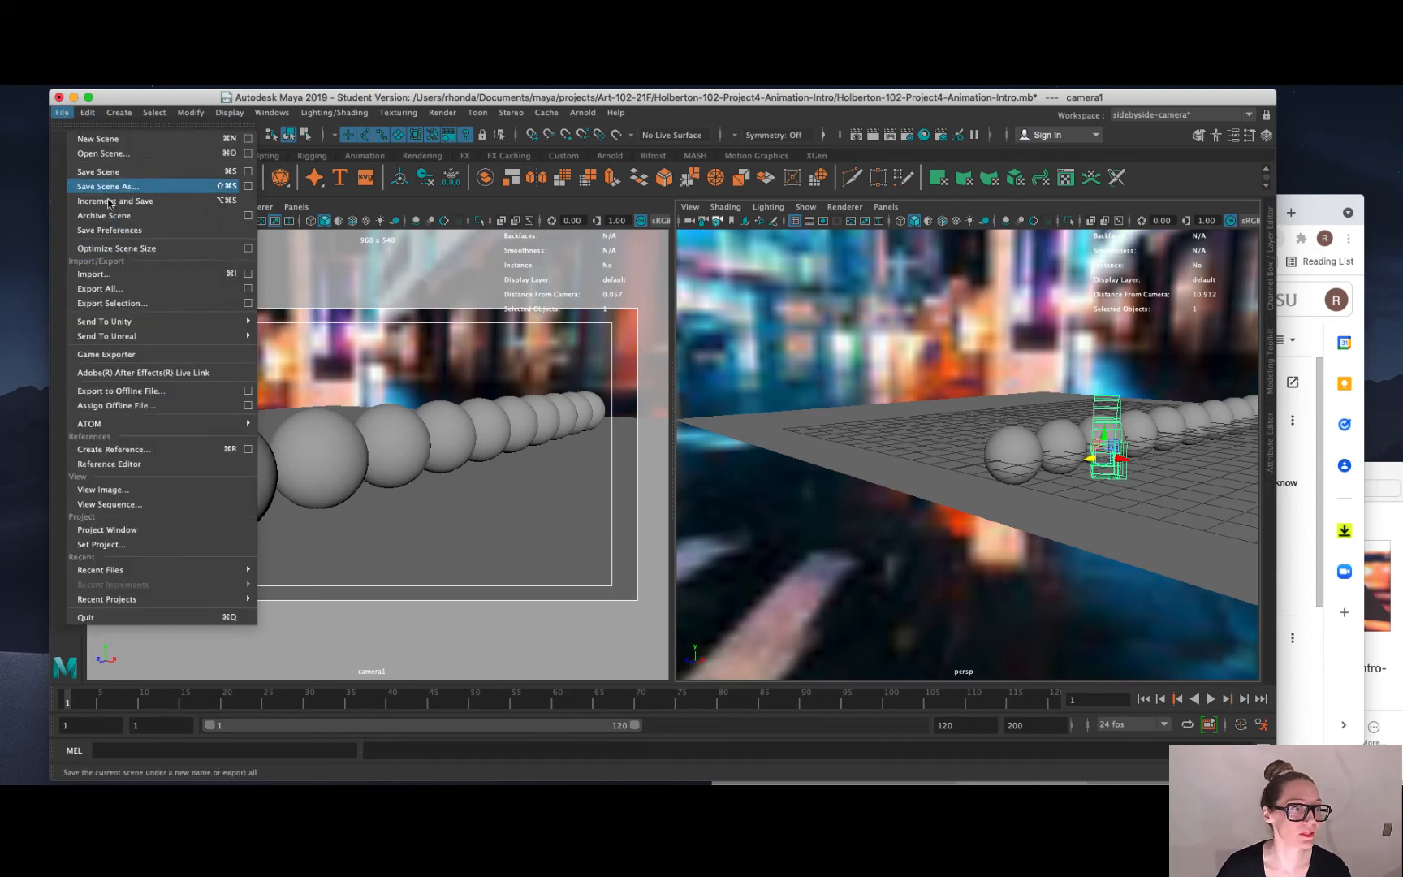
pyautogui.click(97, 173)
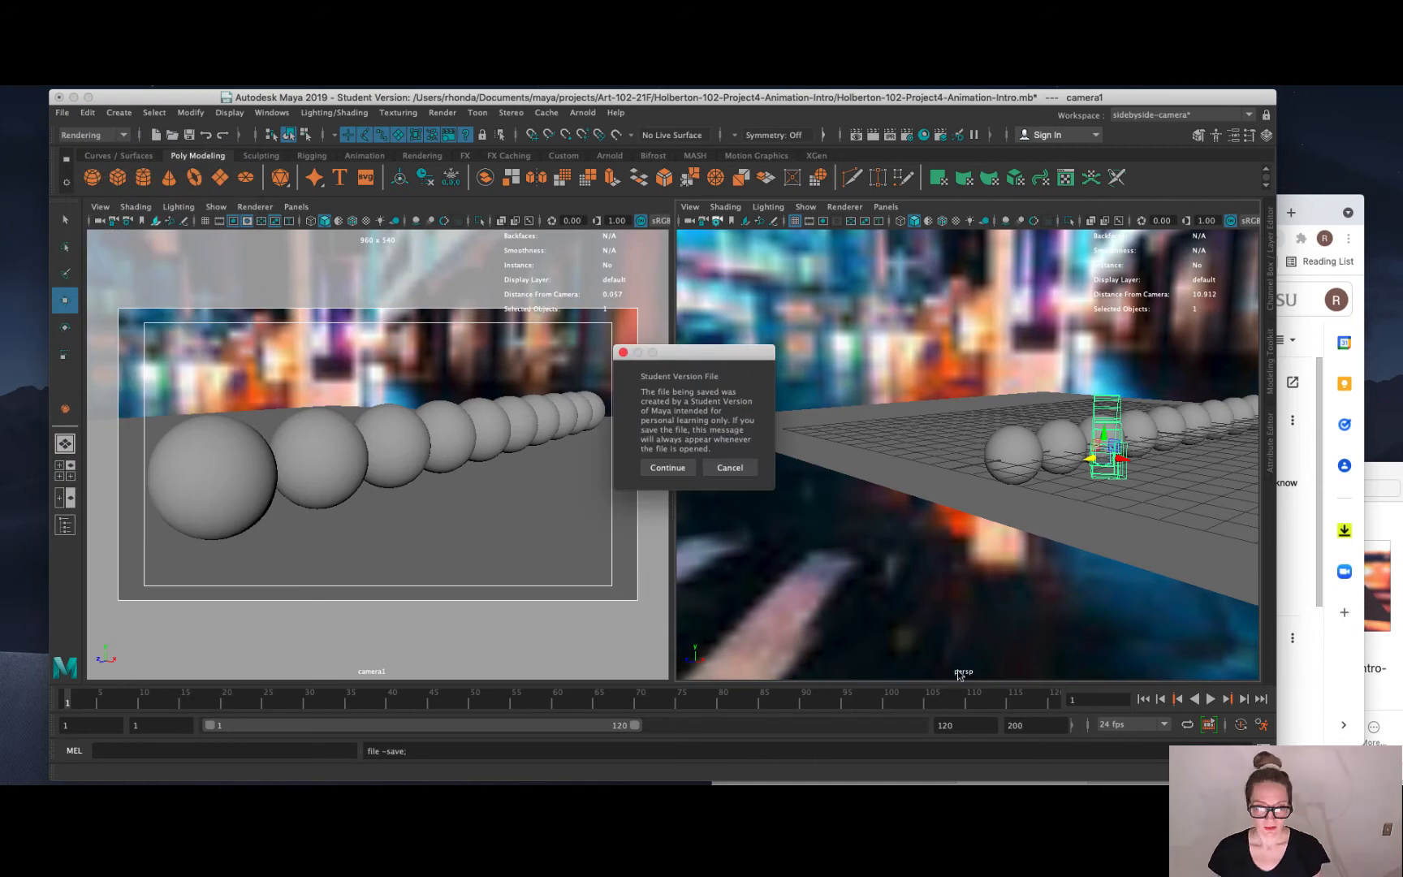
pyautogui.click(668, 468)
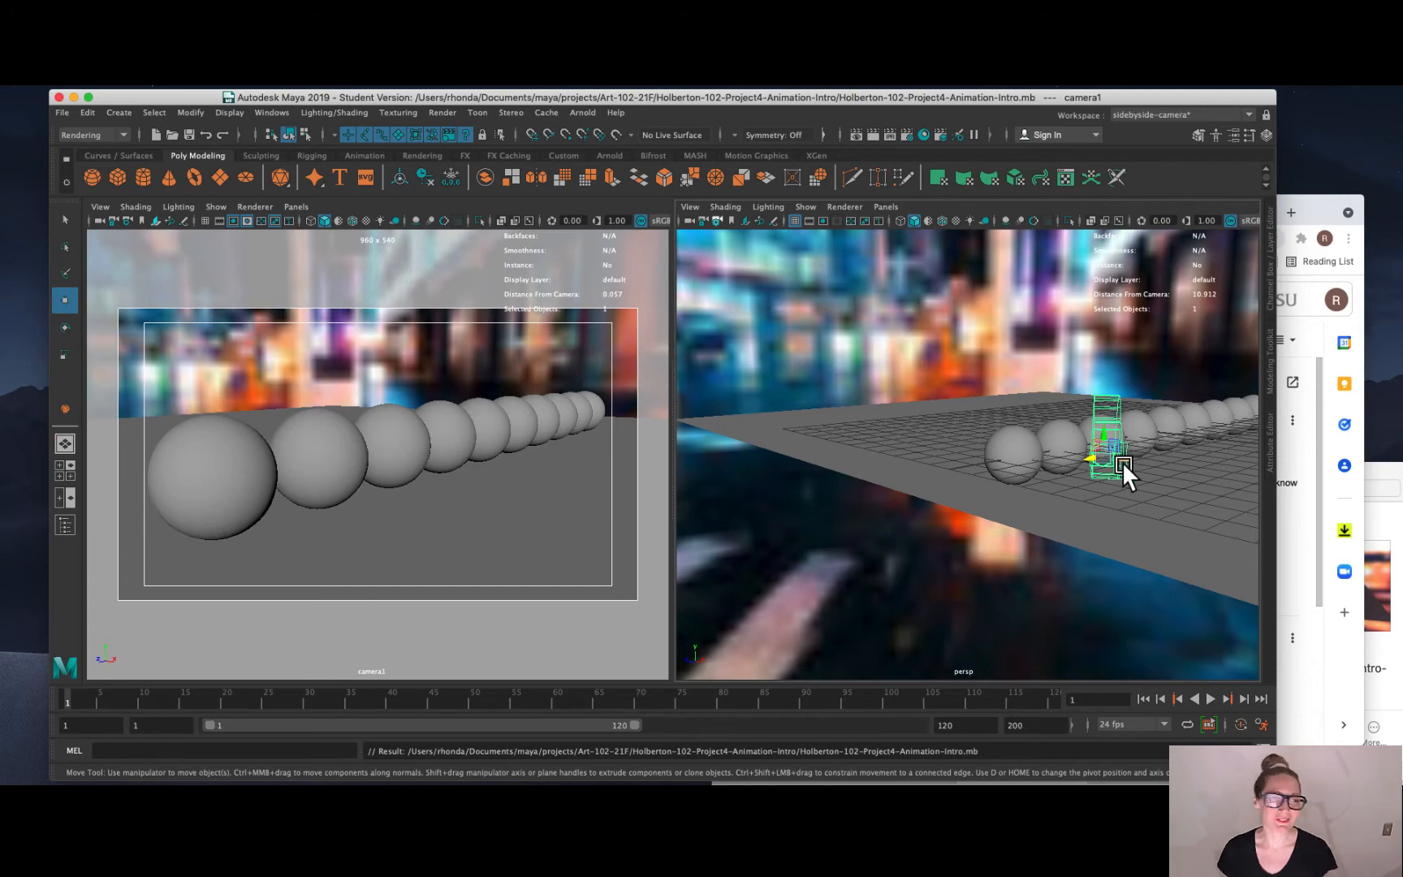
pyautogui.click(65, 525)
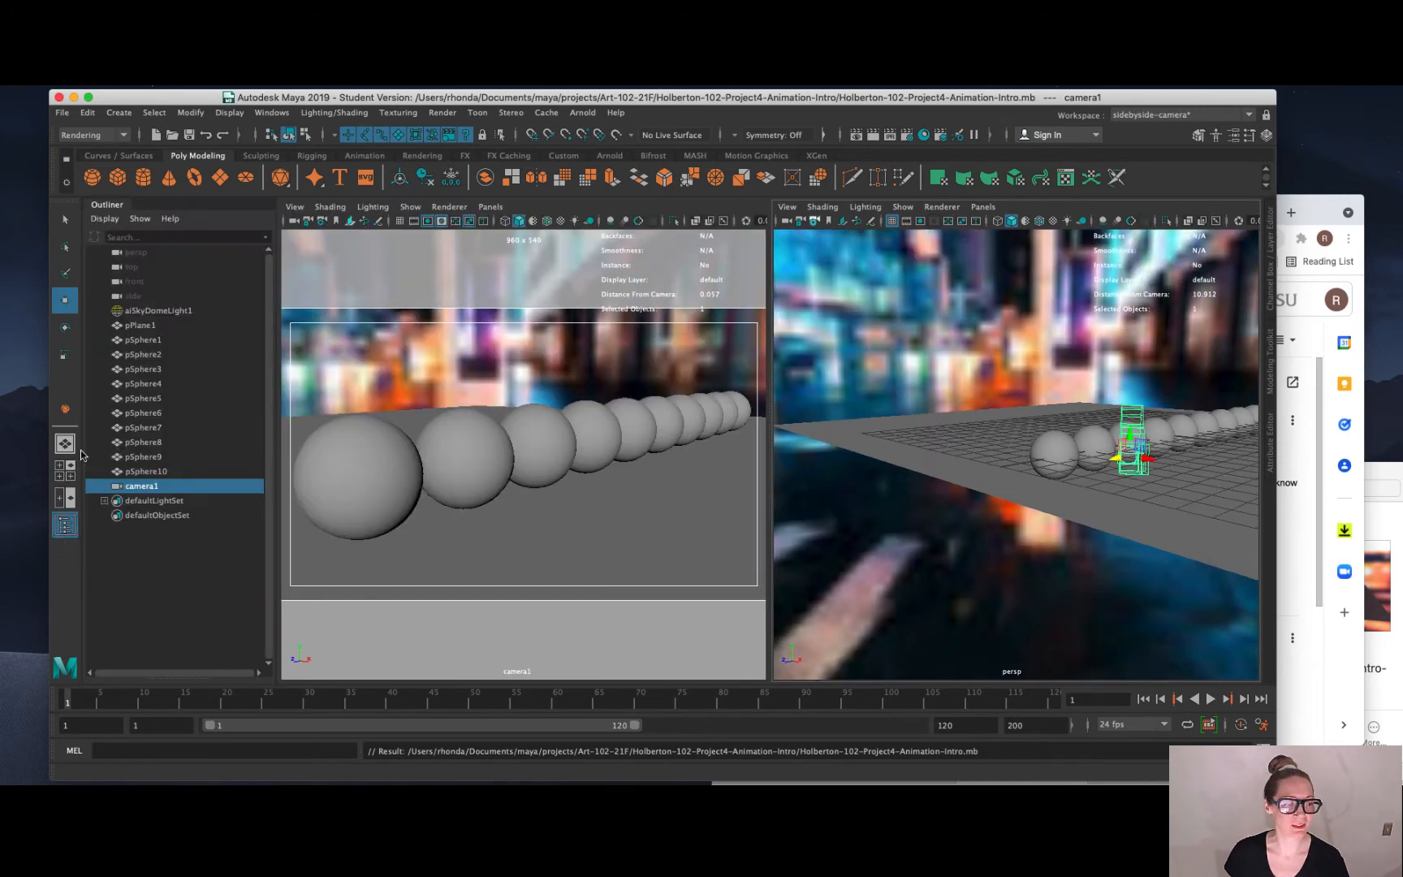
pyautogui.click(65, 525)
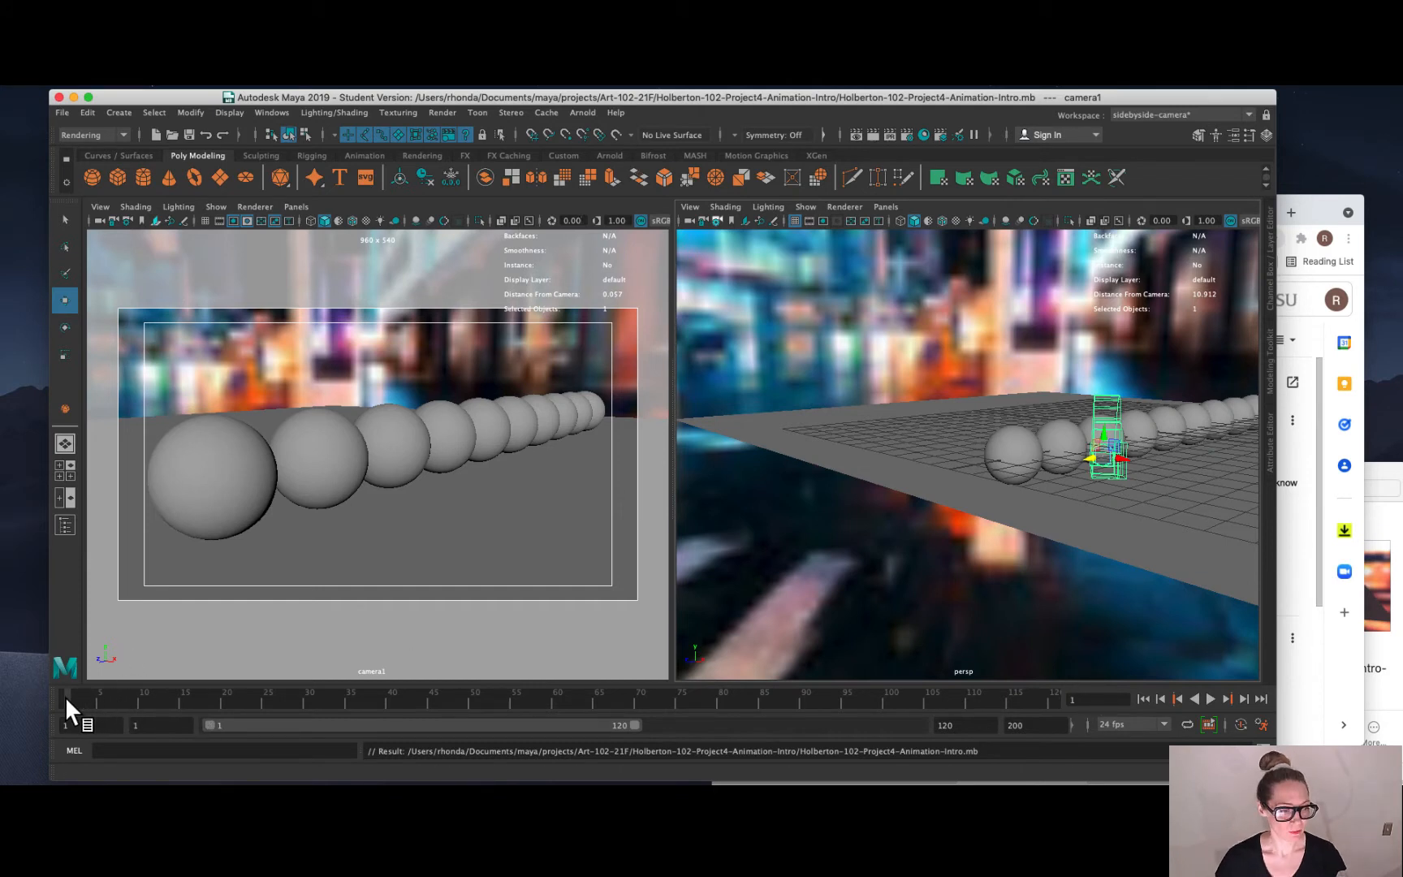
# Go through the animation and playback start and end time fields, and slide the playback range to frames 81–200.
pyautogui.click(75, 728)
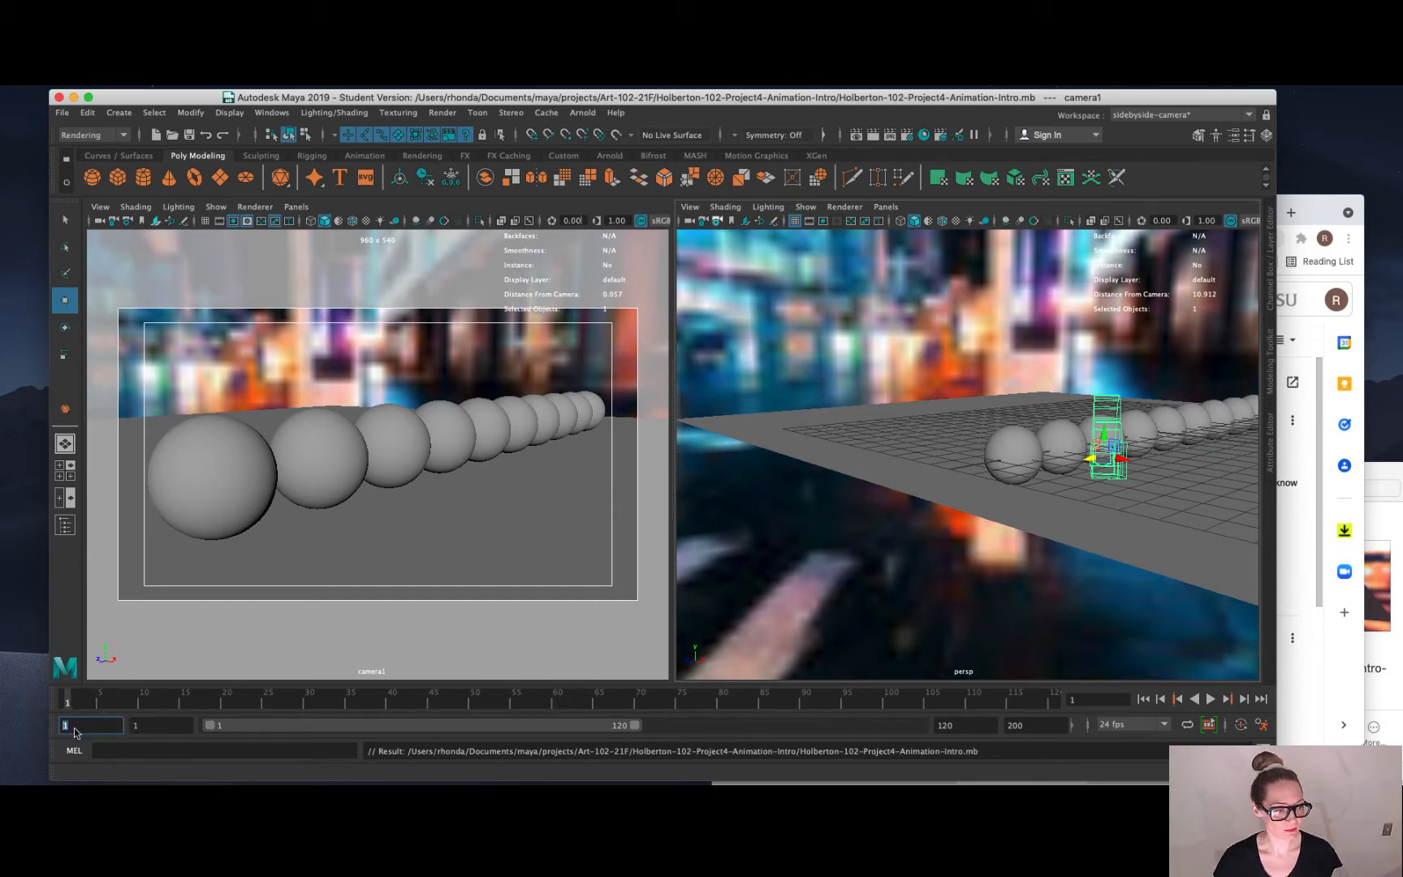
pyautogui.click(1054, 726)
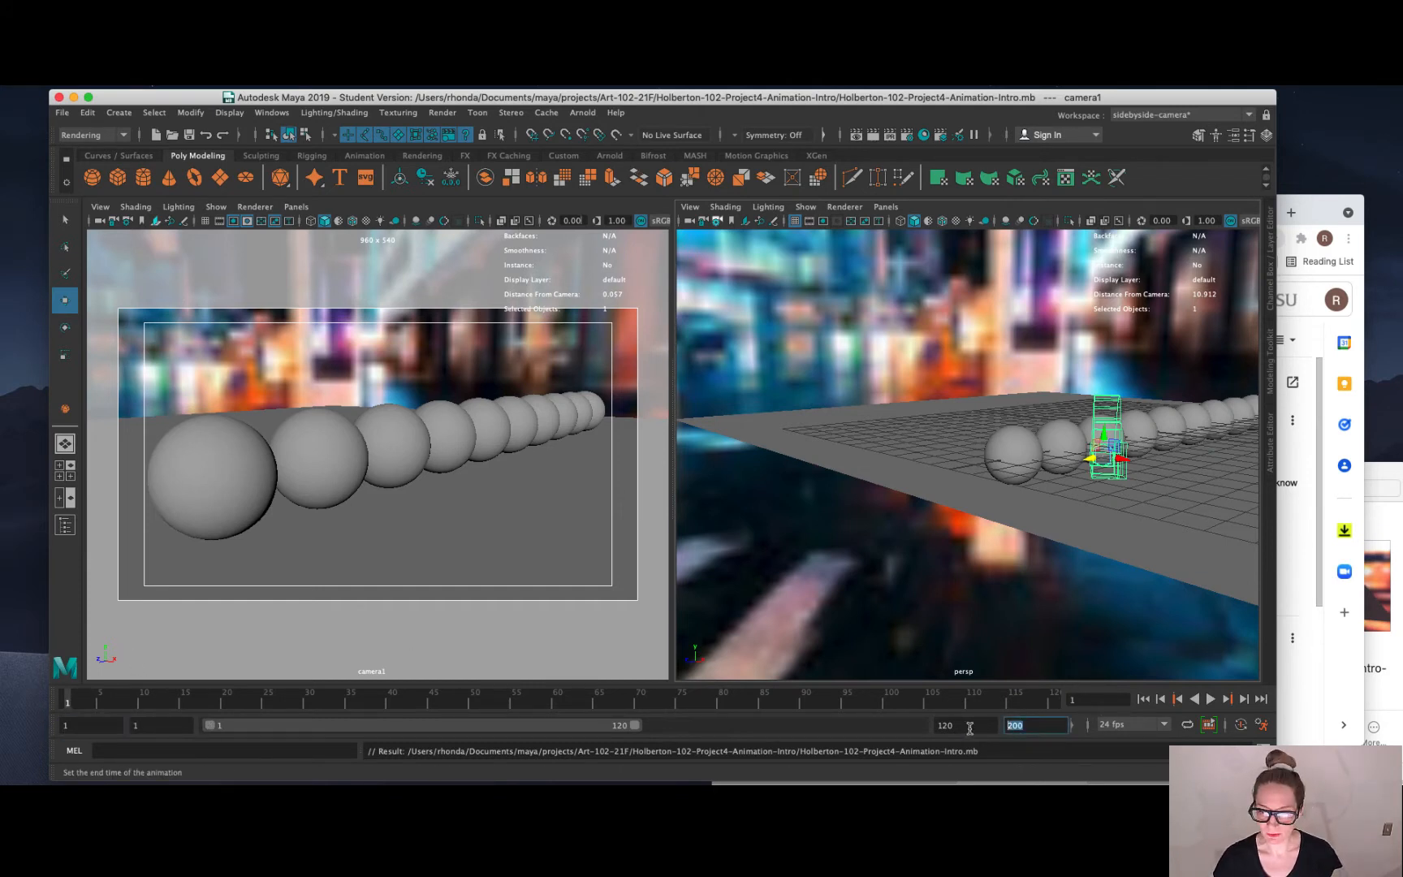
pyautogui.click(80, 725)
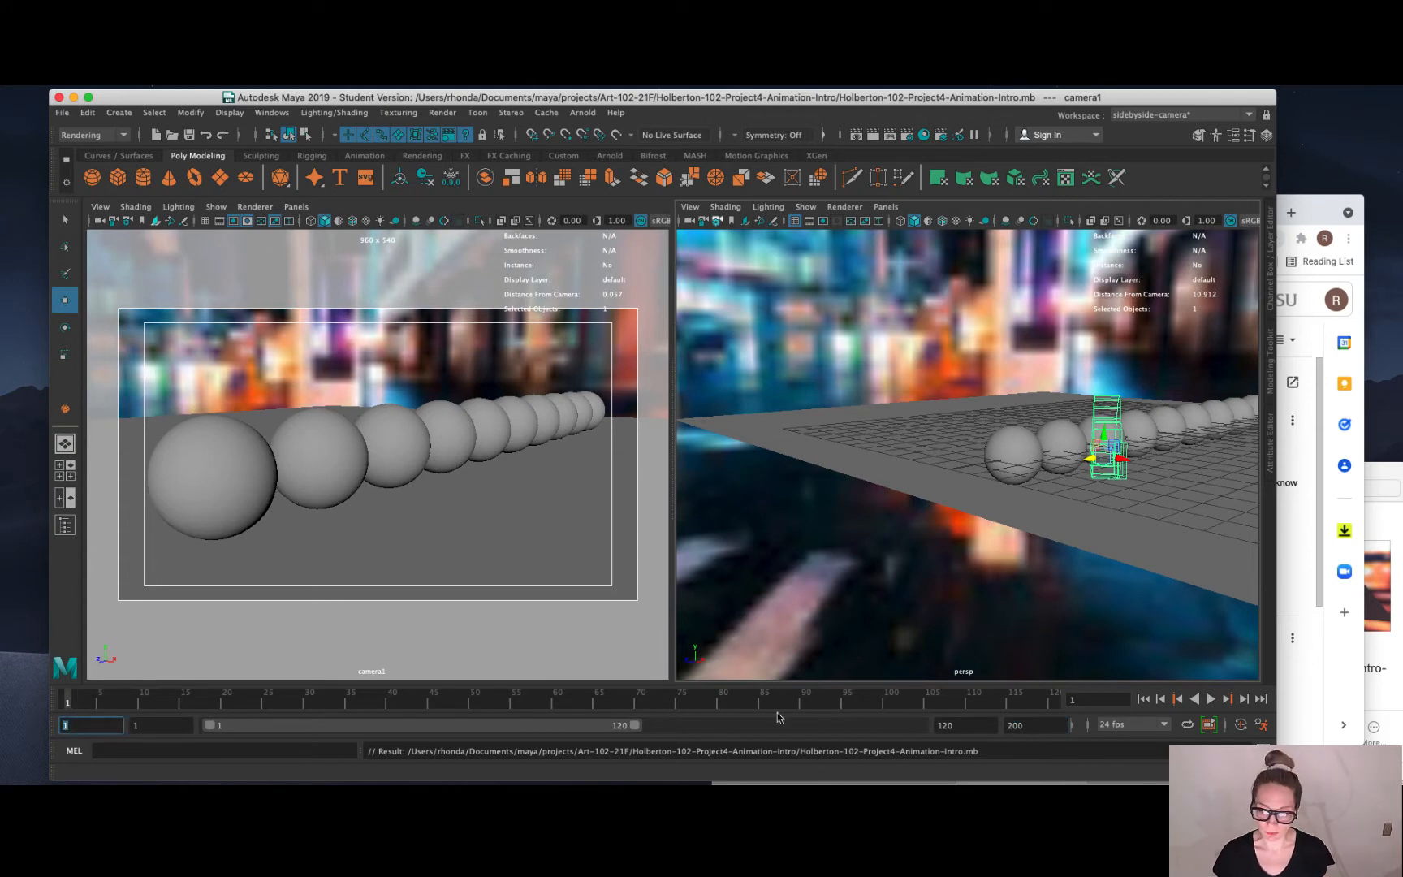
pyautogui.press('Tab')
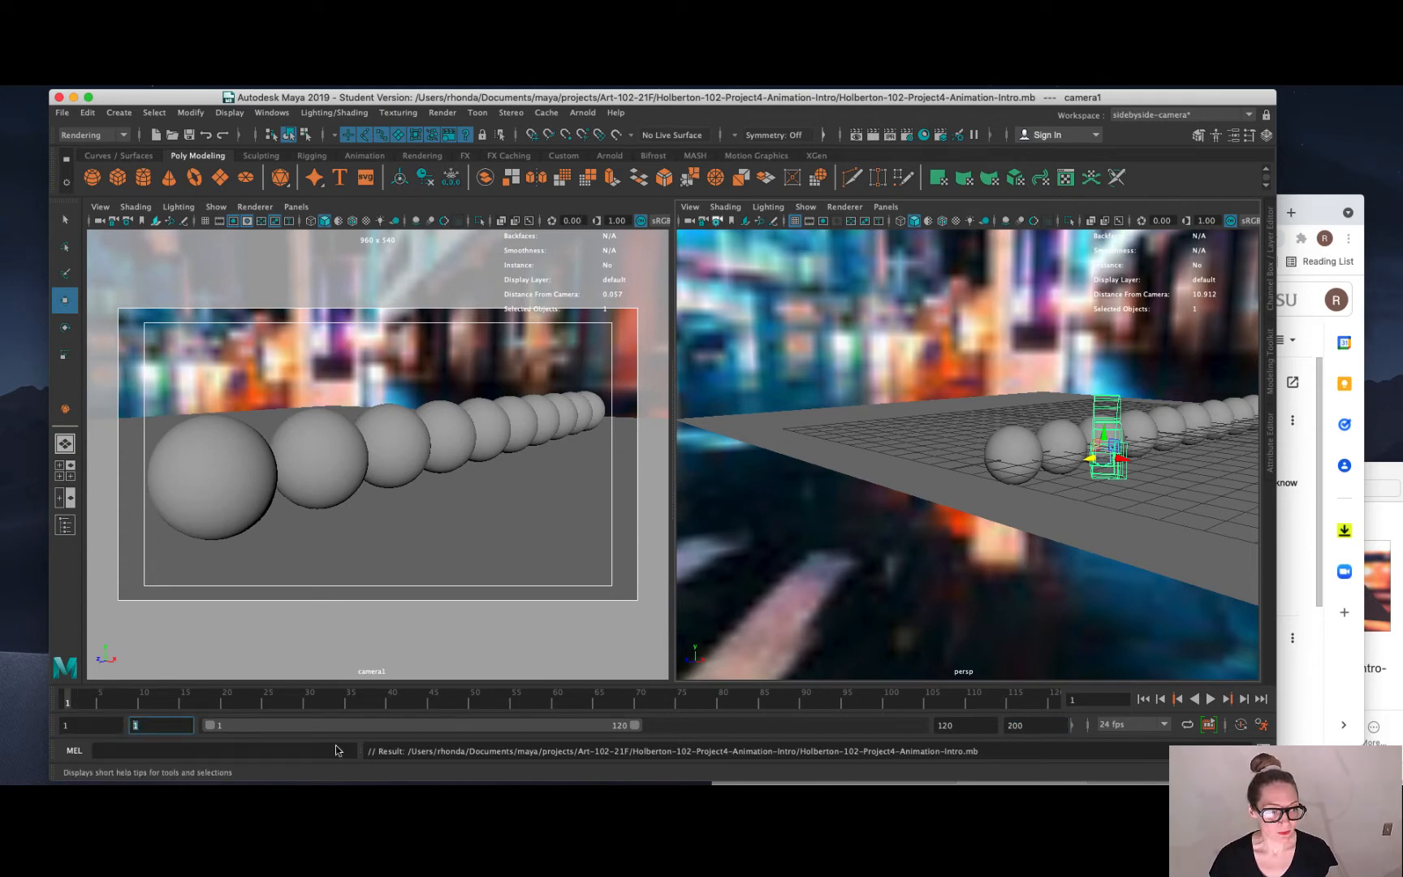
pyautogui.press('Tab')
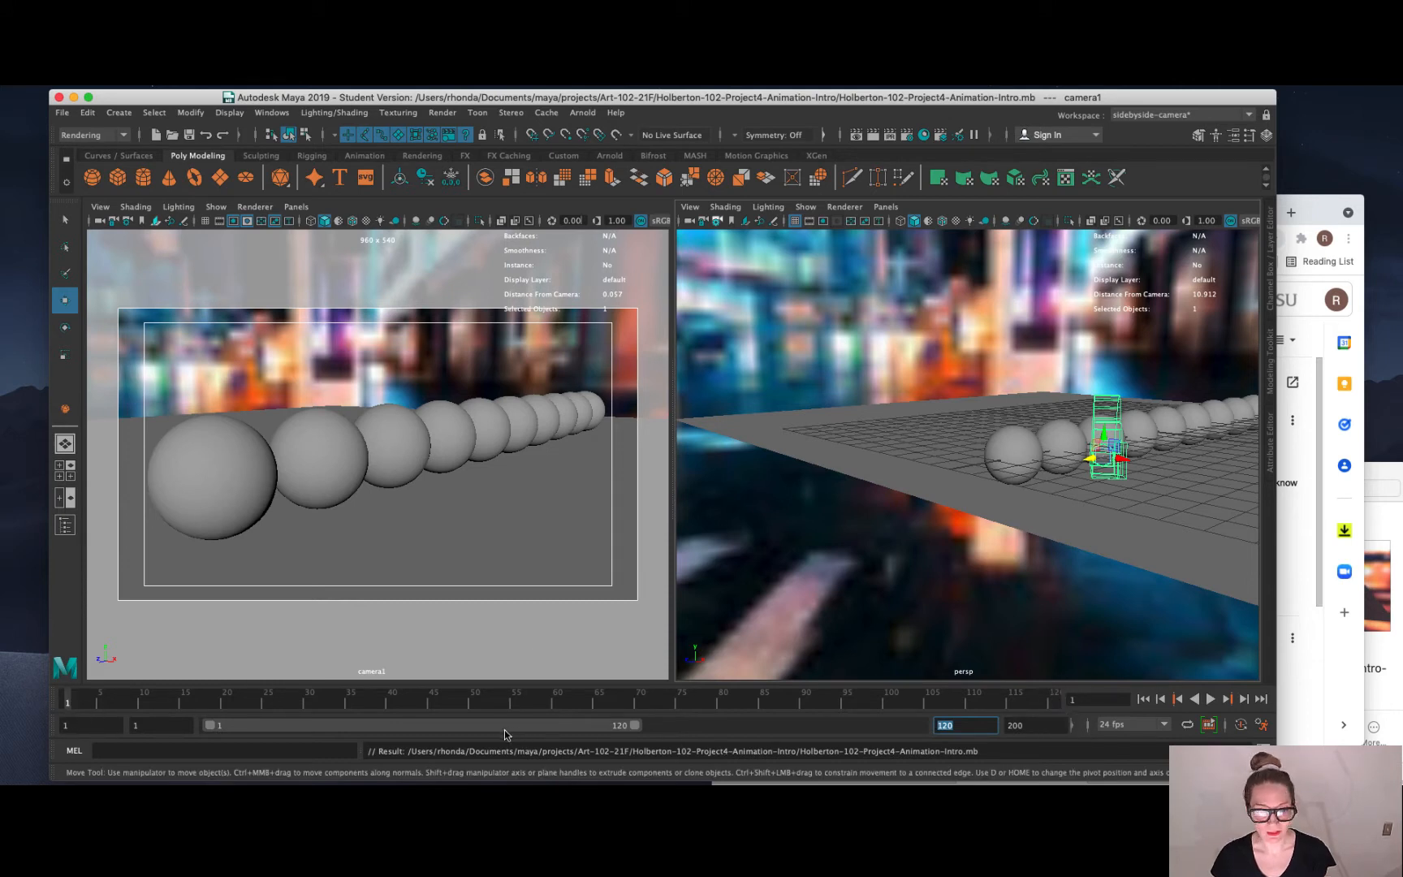
pyautogui.moveTo(504, 729); pyautogui.dragTo(843, 728)
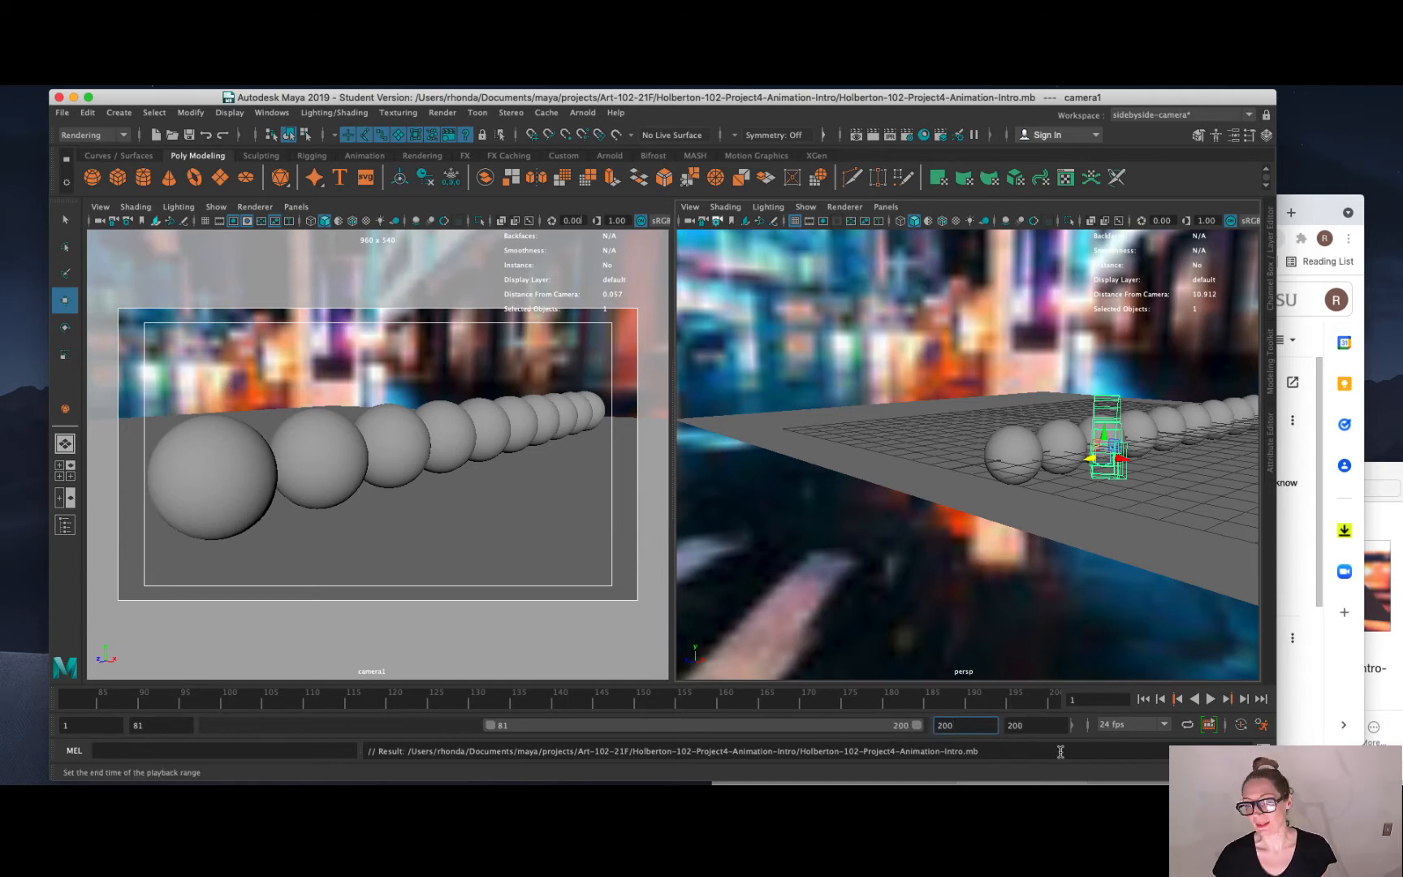
# Set the animation end time to frame 100.
pyautogui.press('Tab')
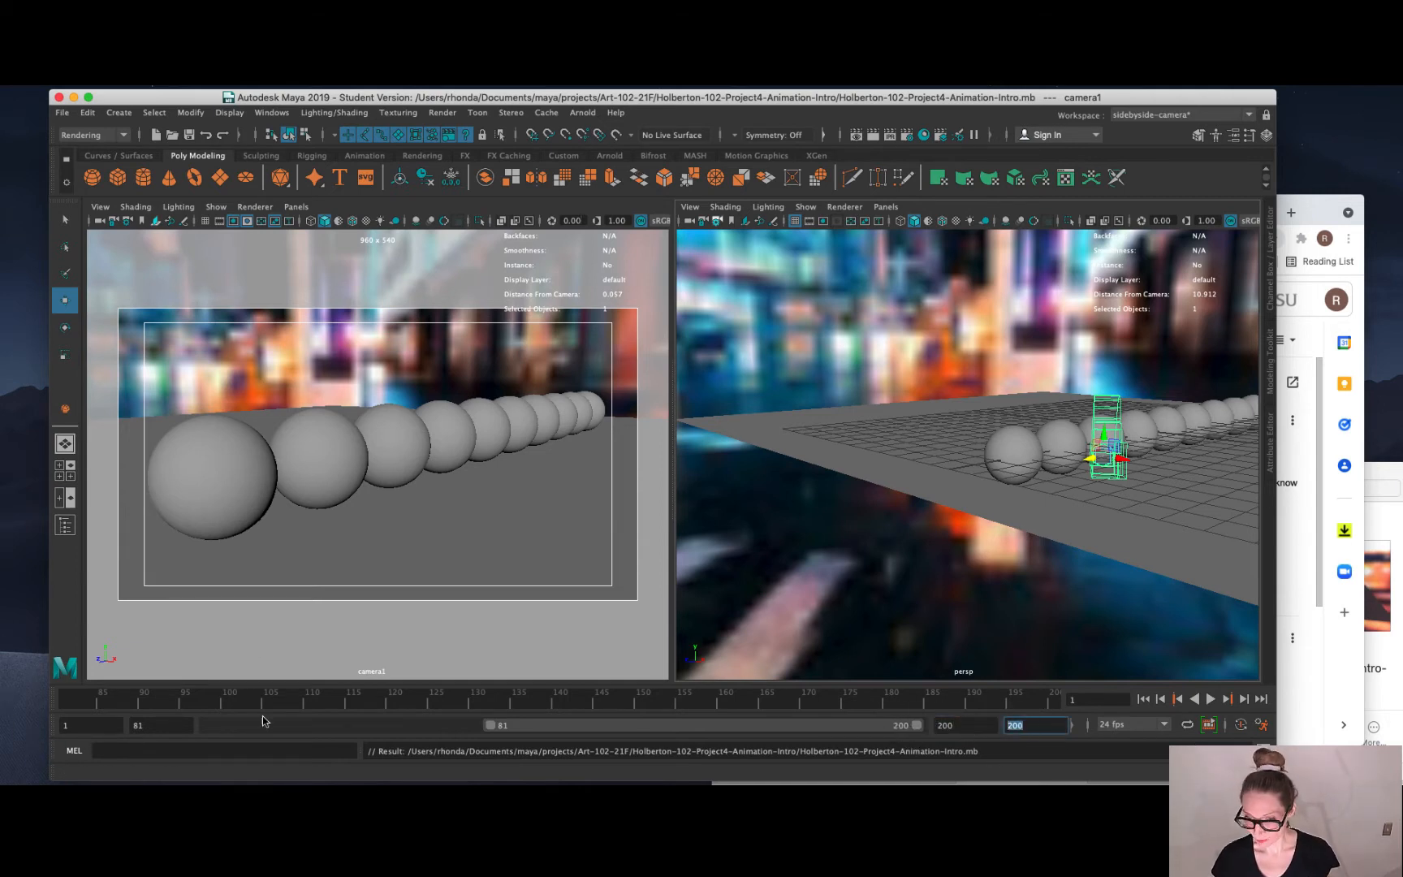
pyautogui.click(87, 724)
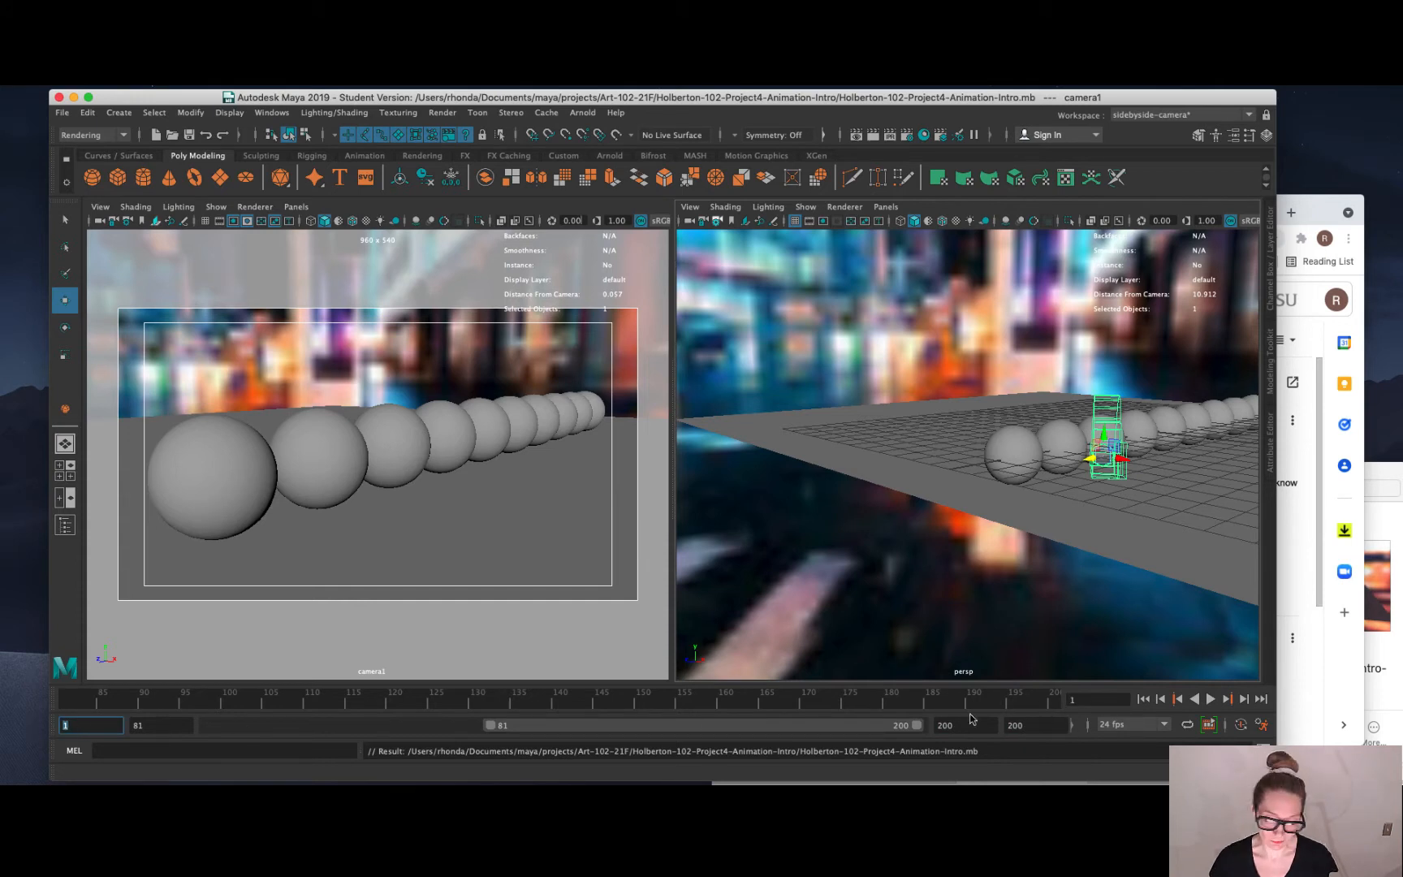
pyautogui.click(1021, 725)
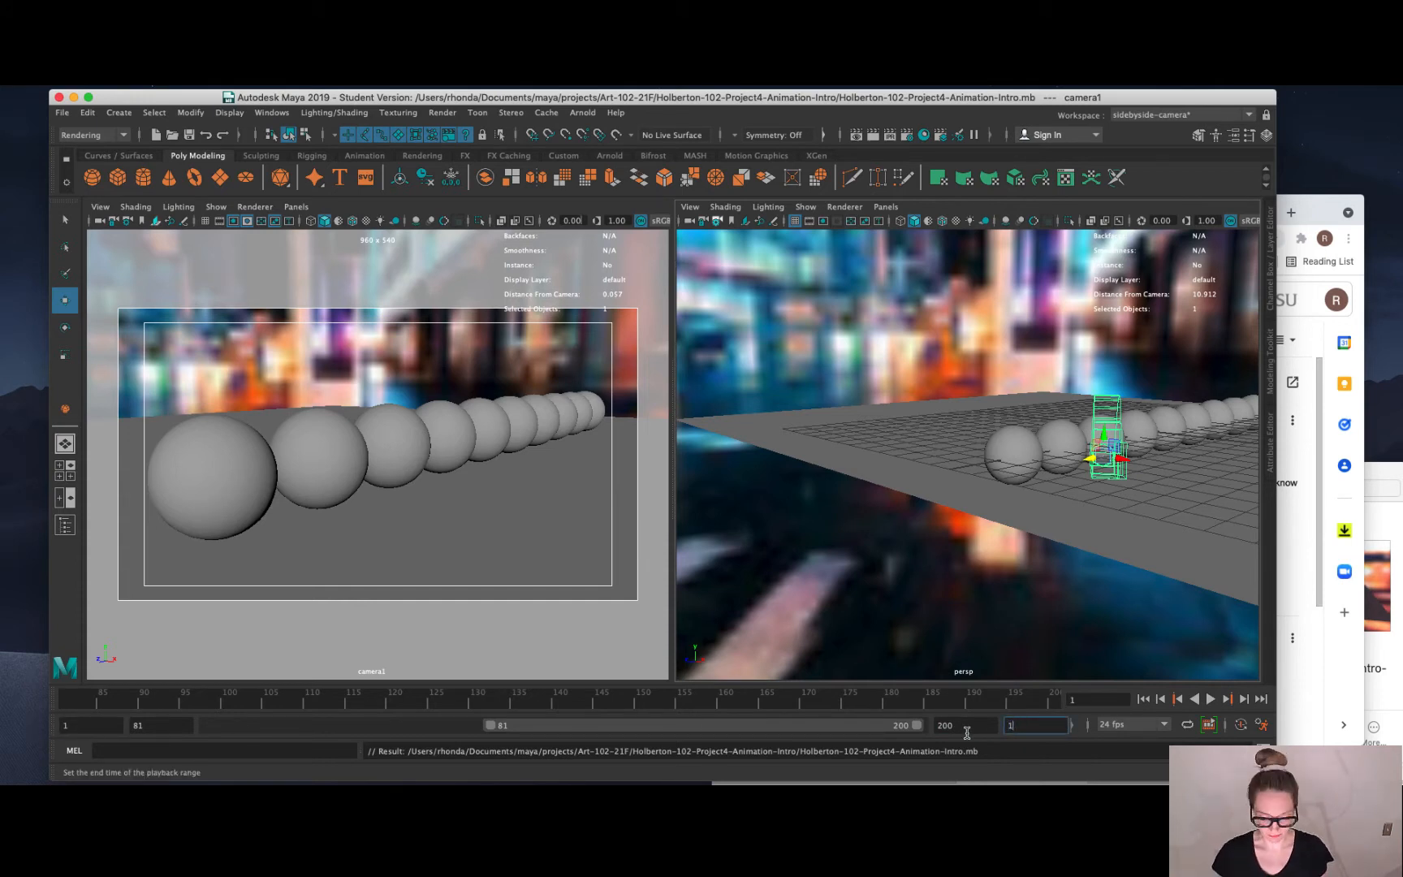
pyautogui.press('Return')
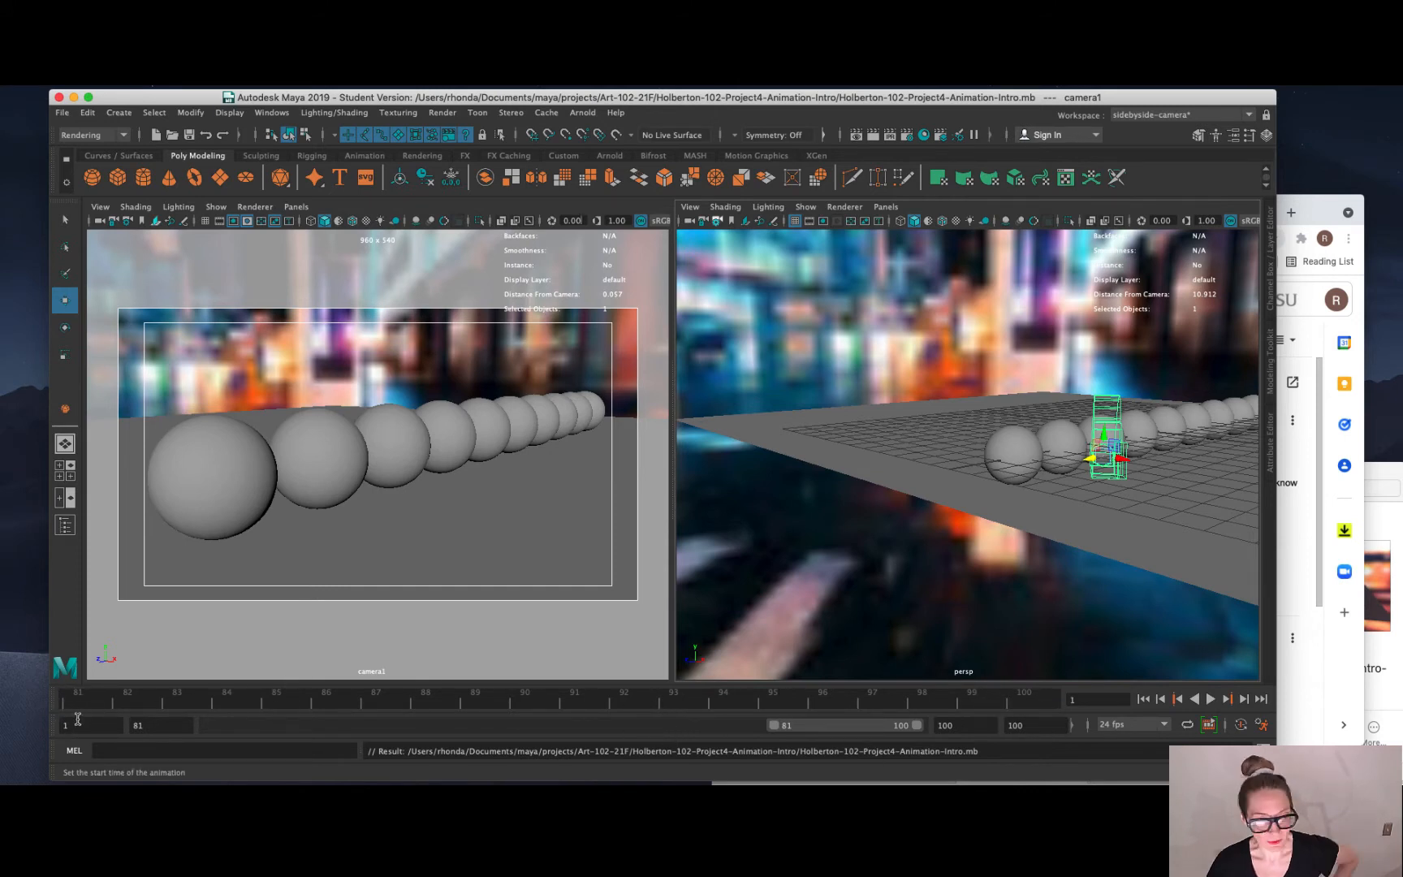
# Slide the playback range back to start at frame 1 and extend its end to frame 100.
pyautogui.moveTo(875, 734); pyautogui.dragTo(795, 730)
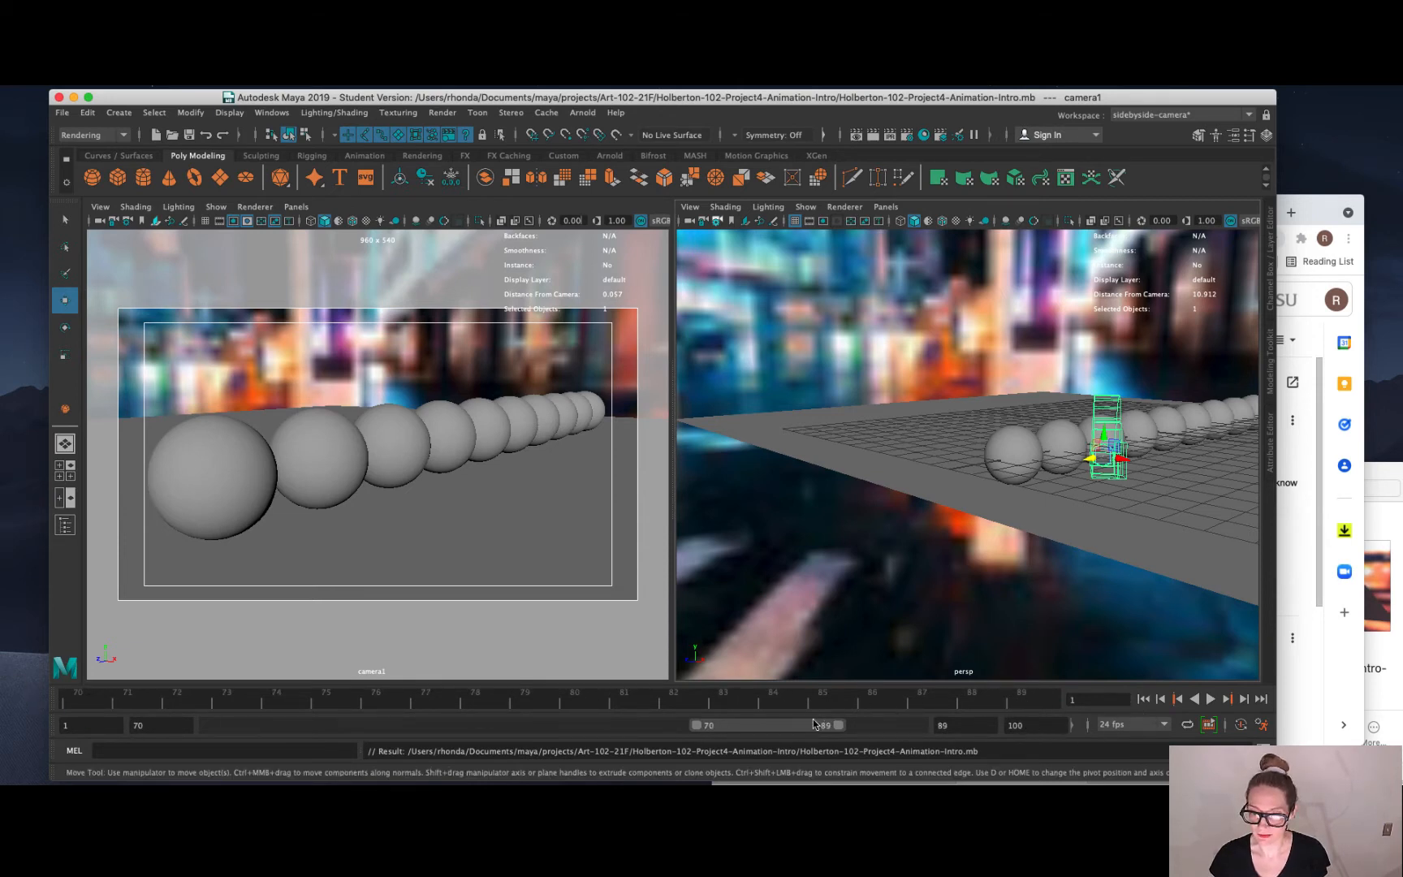
pyautogui.moveTo(761, 726); pyautogui.dragTo(345, 730)
pyautogui.moveTo(325, 724); pyautogui.dragTo(244, 725)
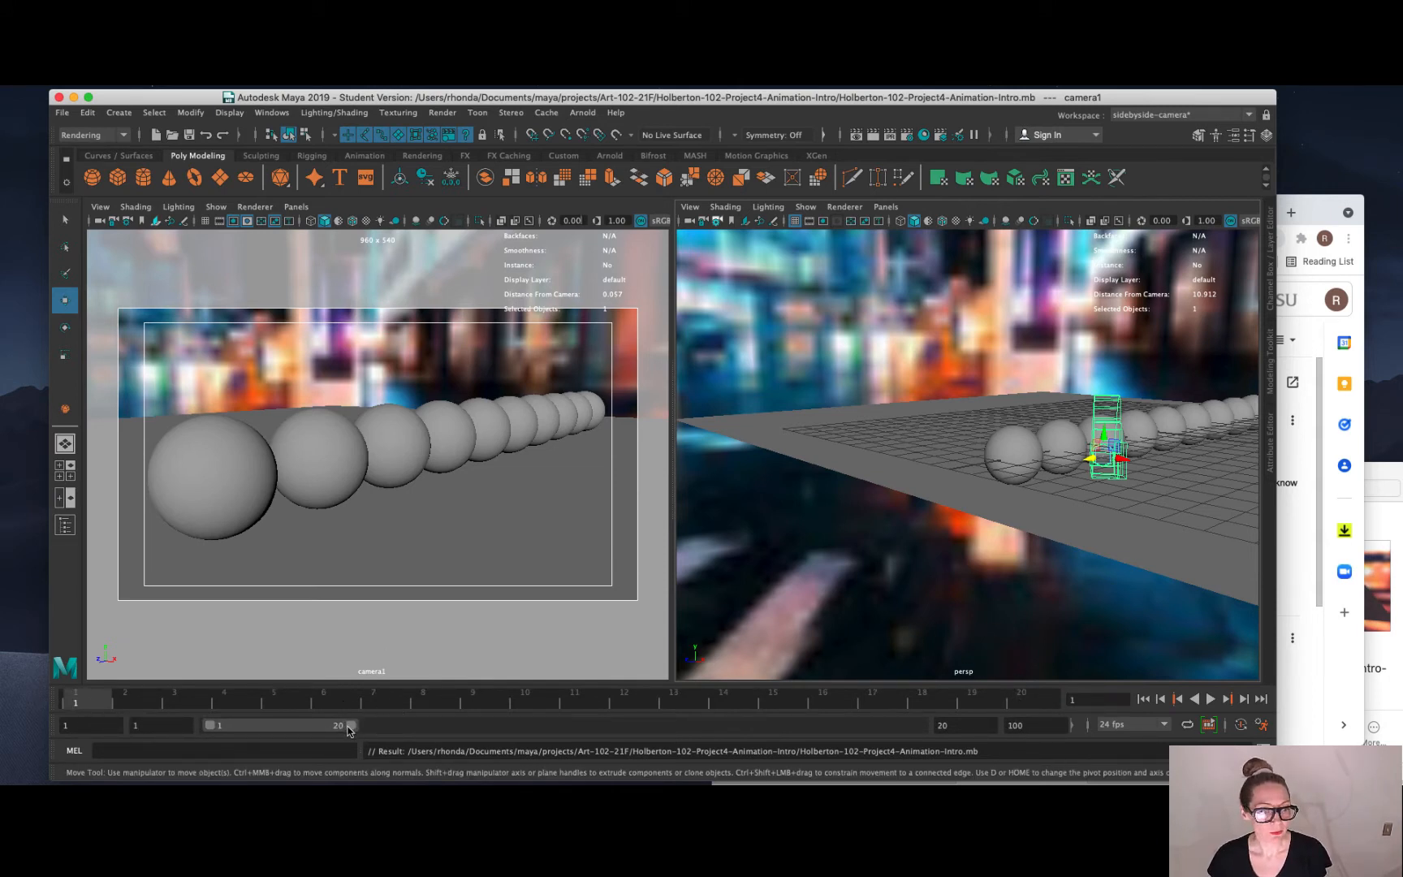
pyautogui.moveTo(350, 725); pyautogui.dragTo(917, 738)
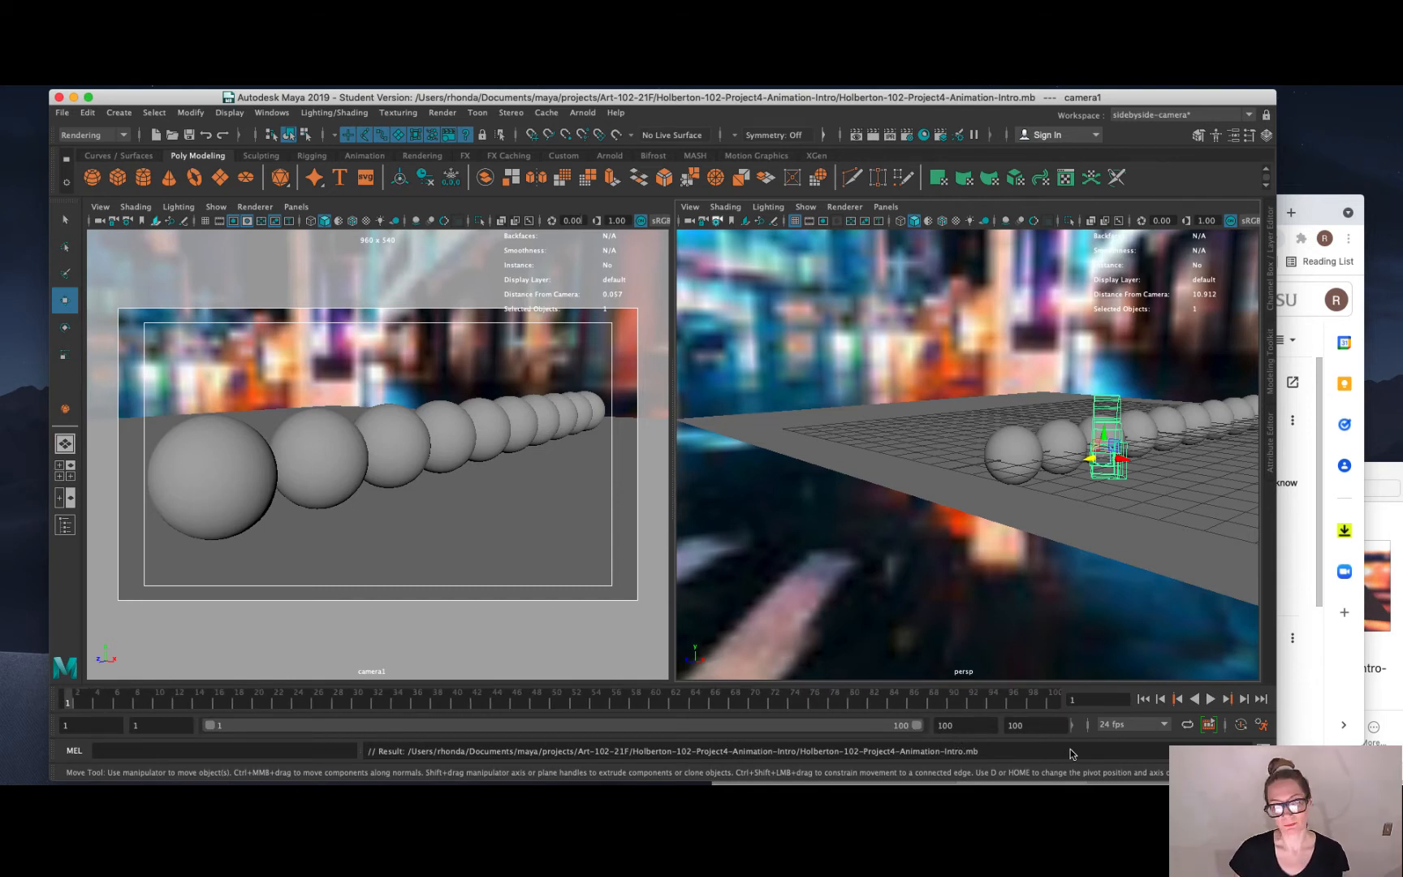
# Shorten the playback range to end at frame 50, and restore its end to frame 100.
pyautogui.click(950, 725)
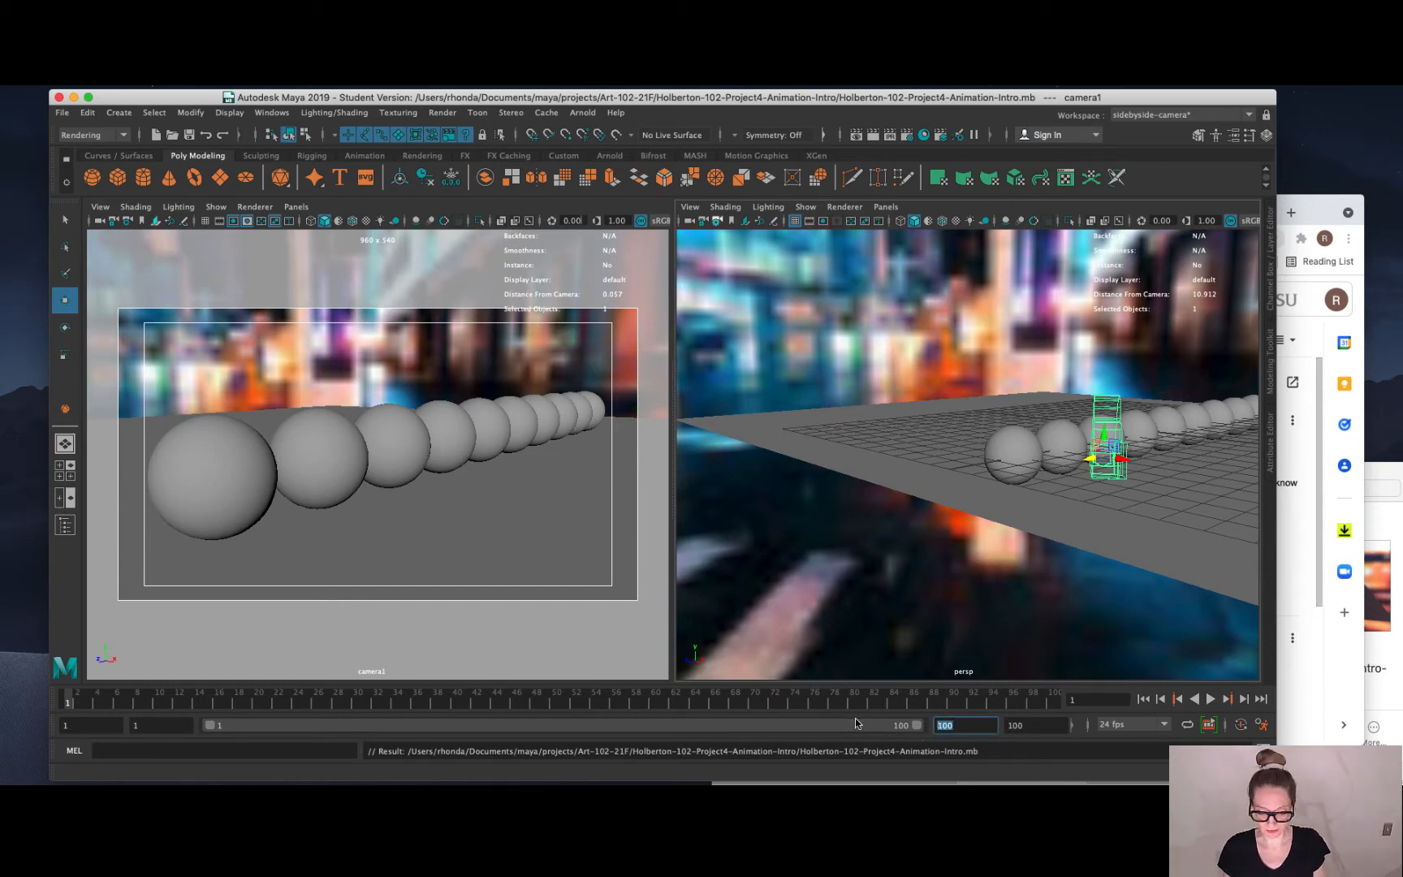
pyautogui.write('5')
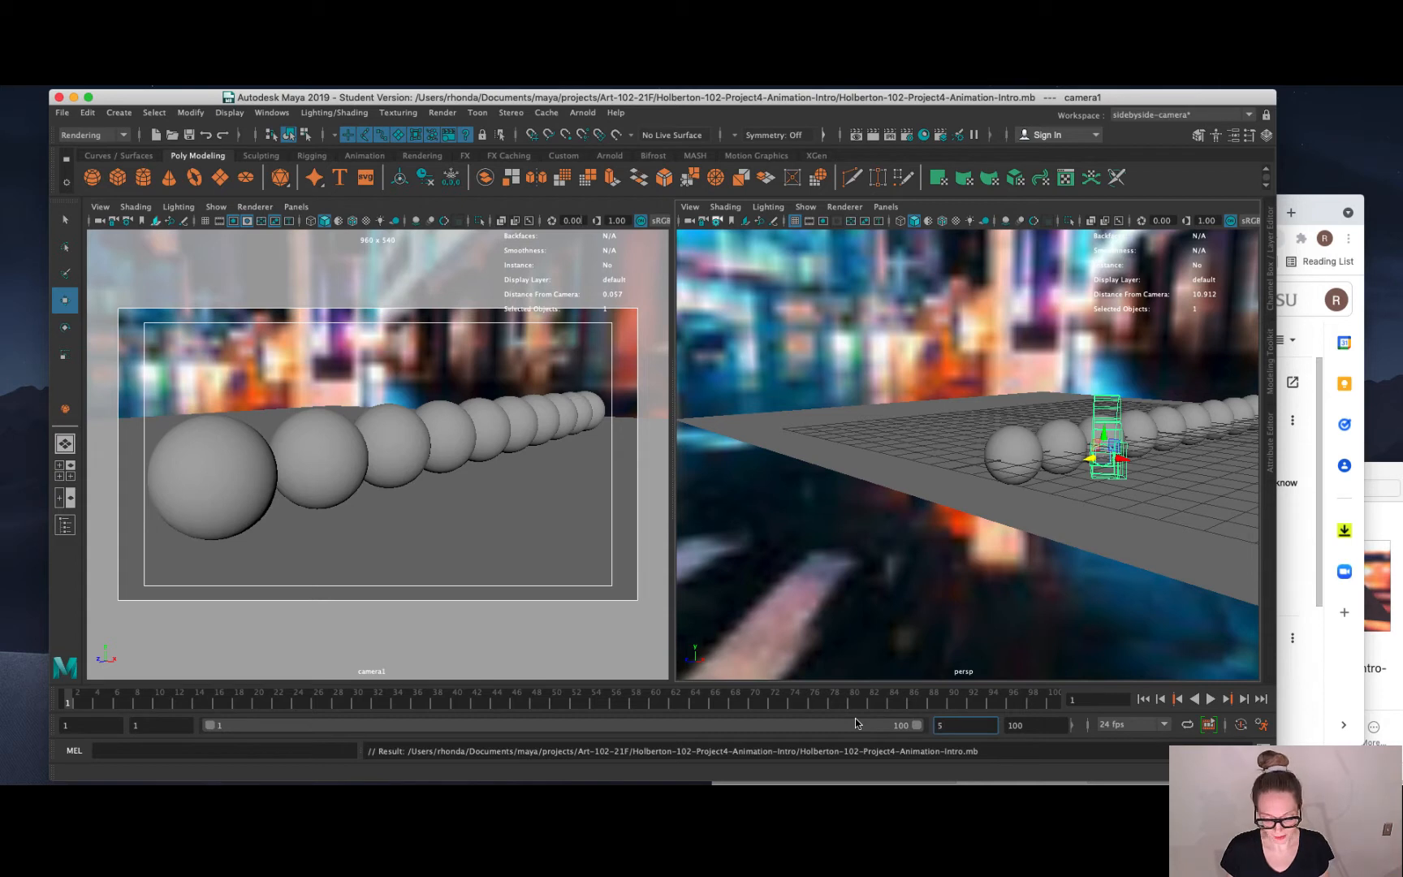
pyautogui.write('00')
pyautogui.press('Return')
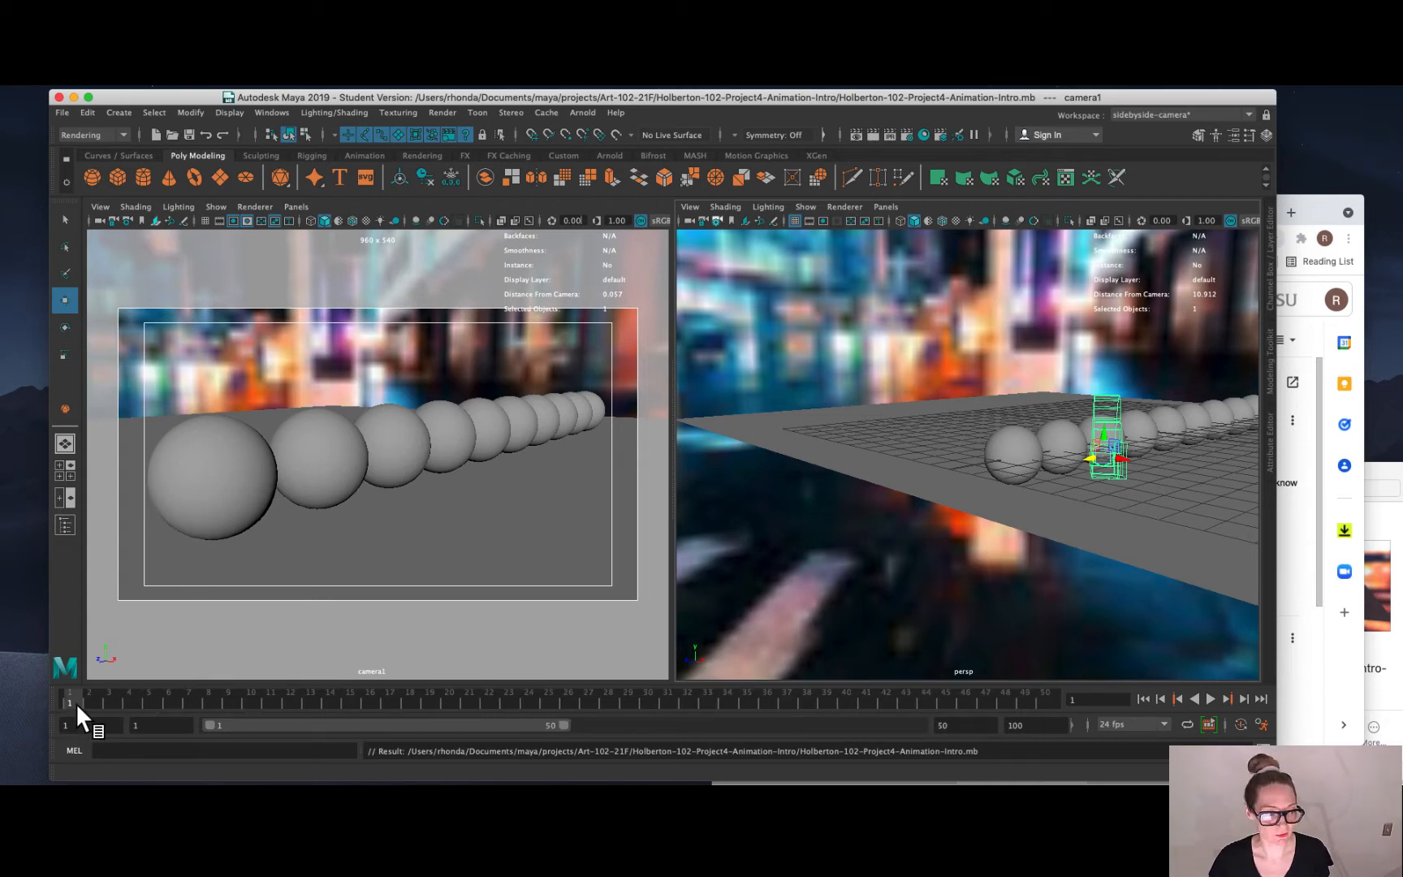
pyautogui.moveTo(950, 727); pyautogui.dragTo(796, 712)
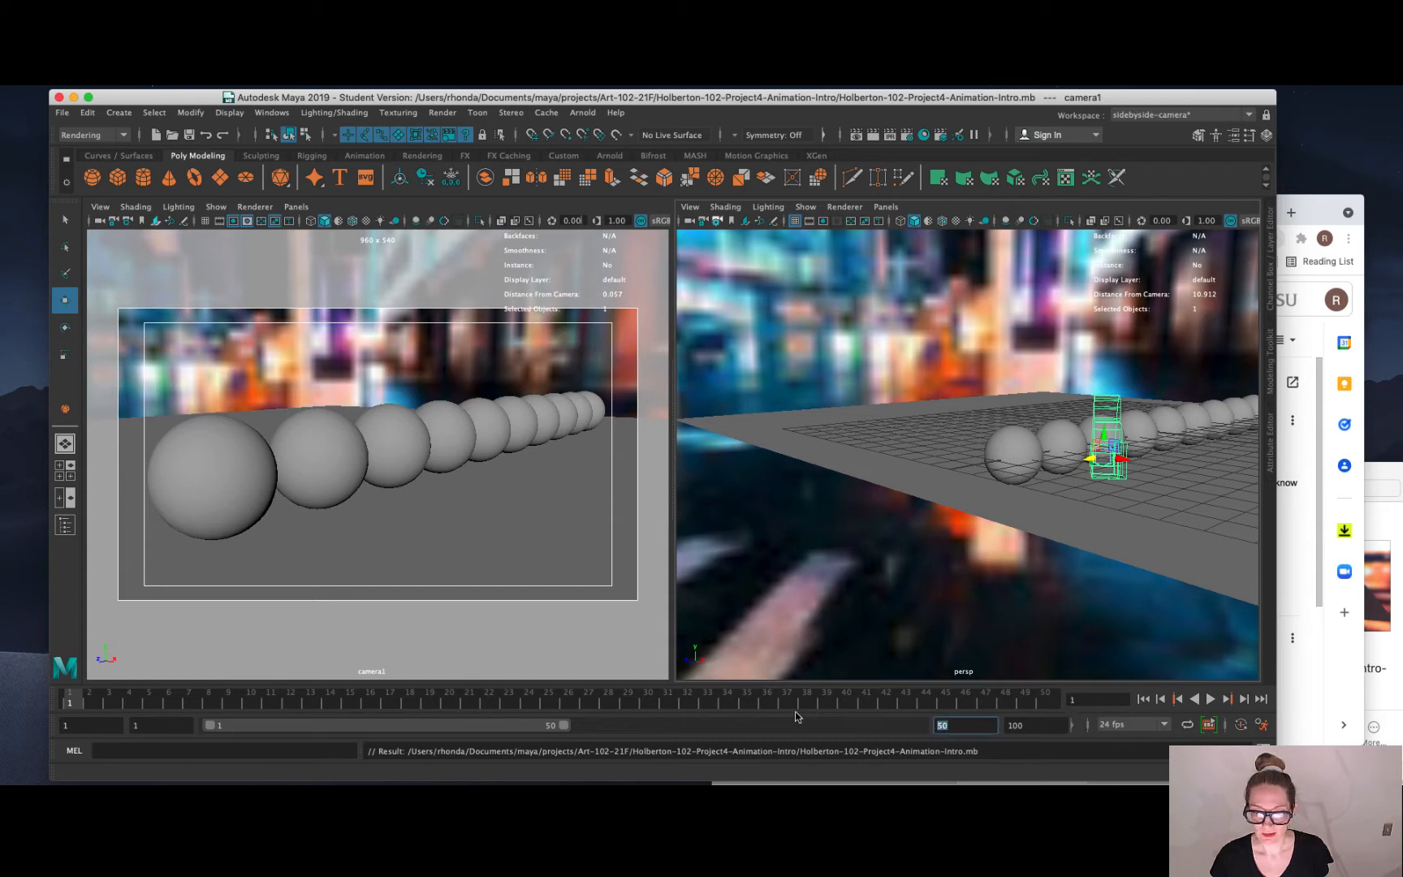
pyautogui.write('100')
pyautogui.press('Return')
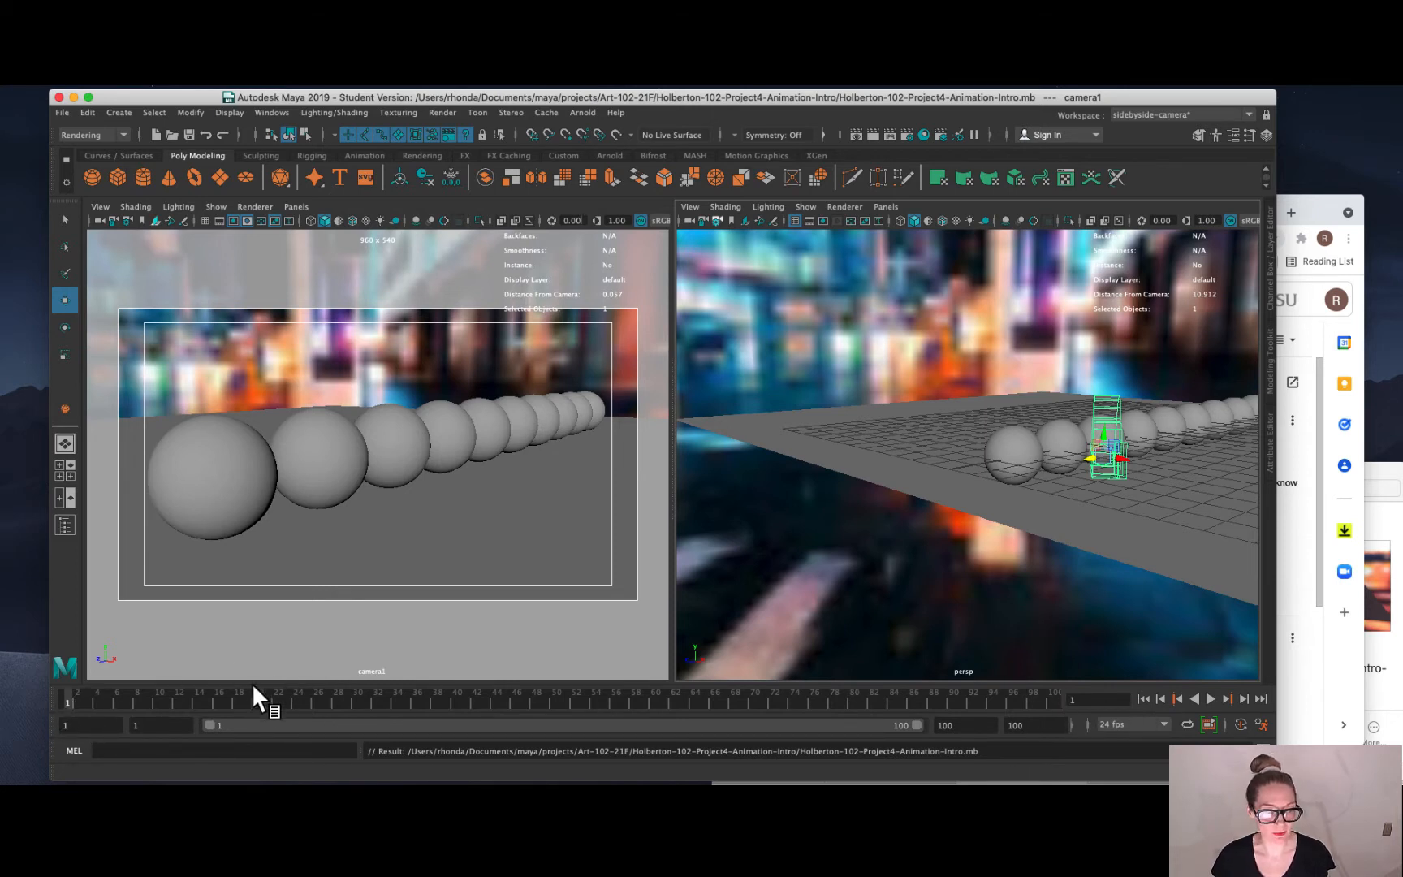
# Scrub the timeline to frames 48 and 84, and set the current time to frame 15.
pyautogui.click(227, 700)
pyautogui.moveTo(576, 701)
pyautogui.mouseDown()
pyautogui.moveTo(529, 702)
pyautogui.moveTo(735, 700)
pyautogui.mouseUp()
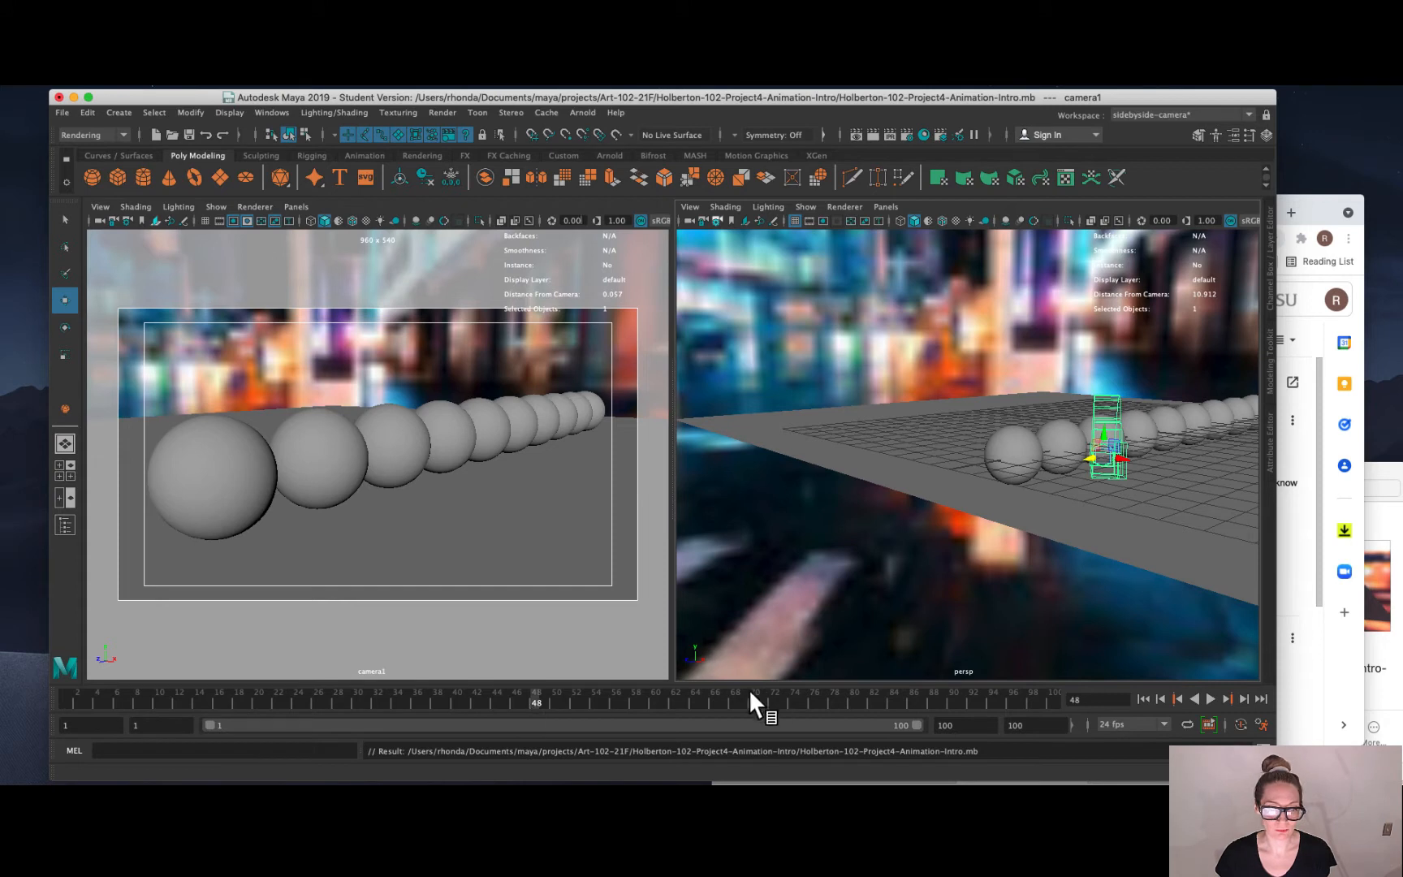
pyautogui.click(892, 702)
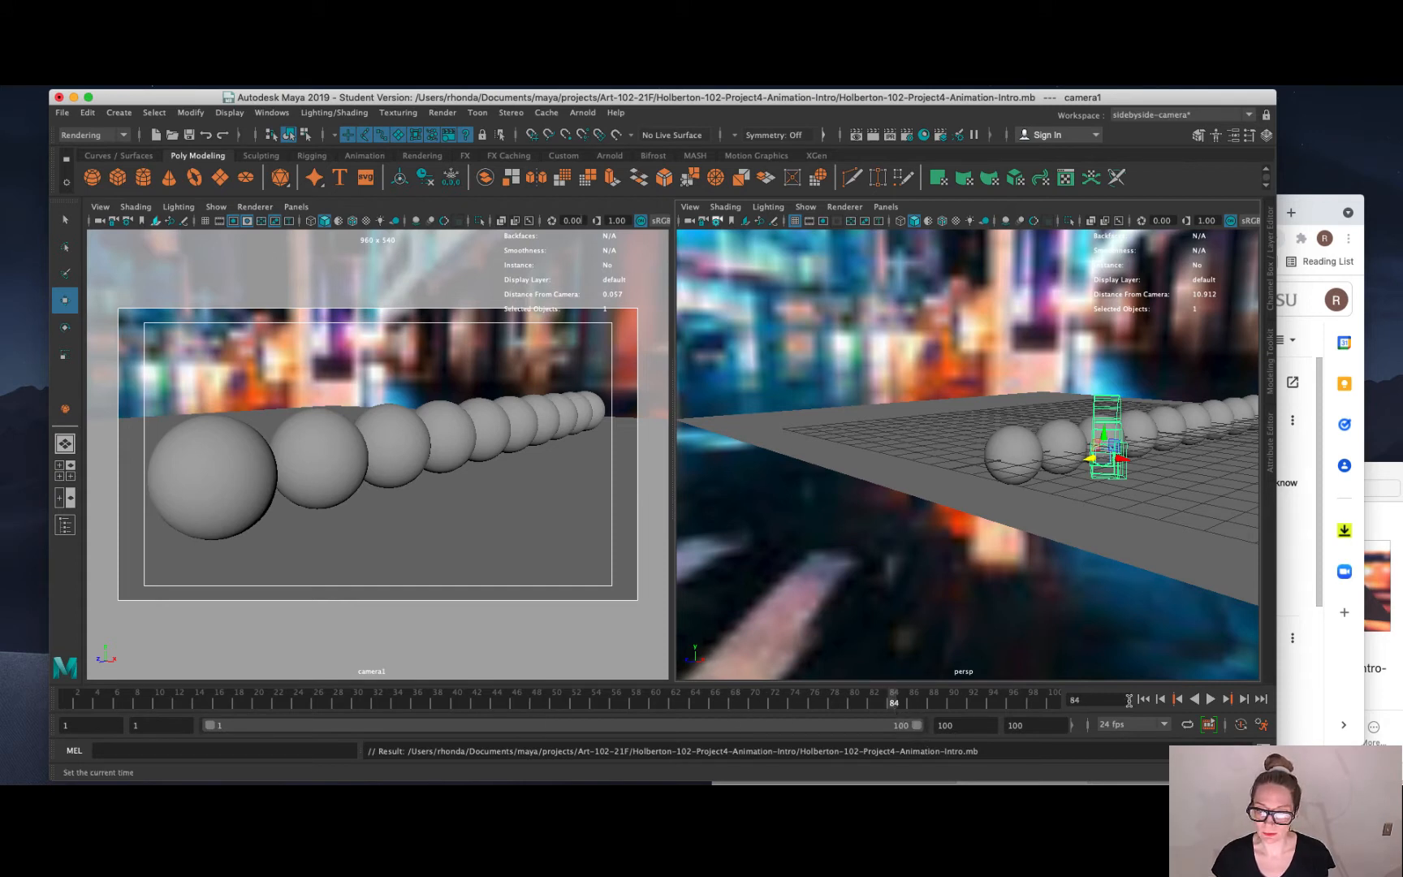
pyautogui.click(1096, 698)
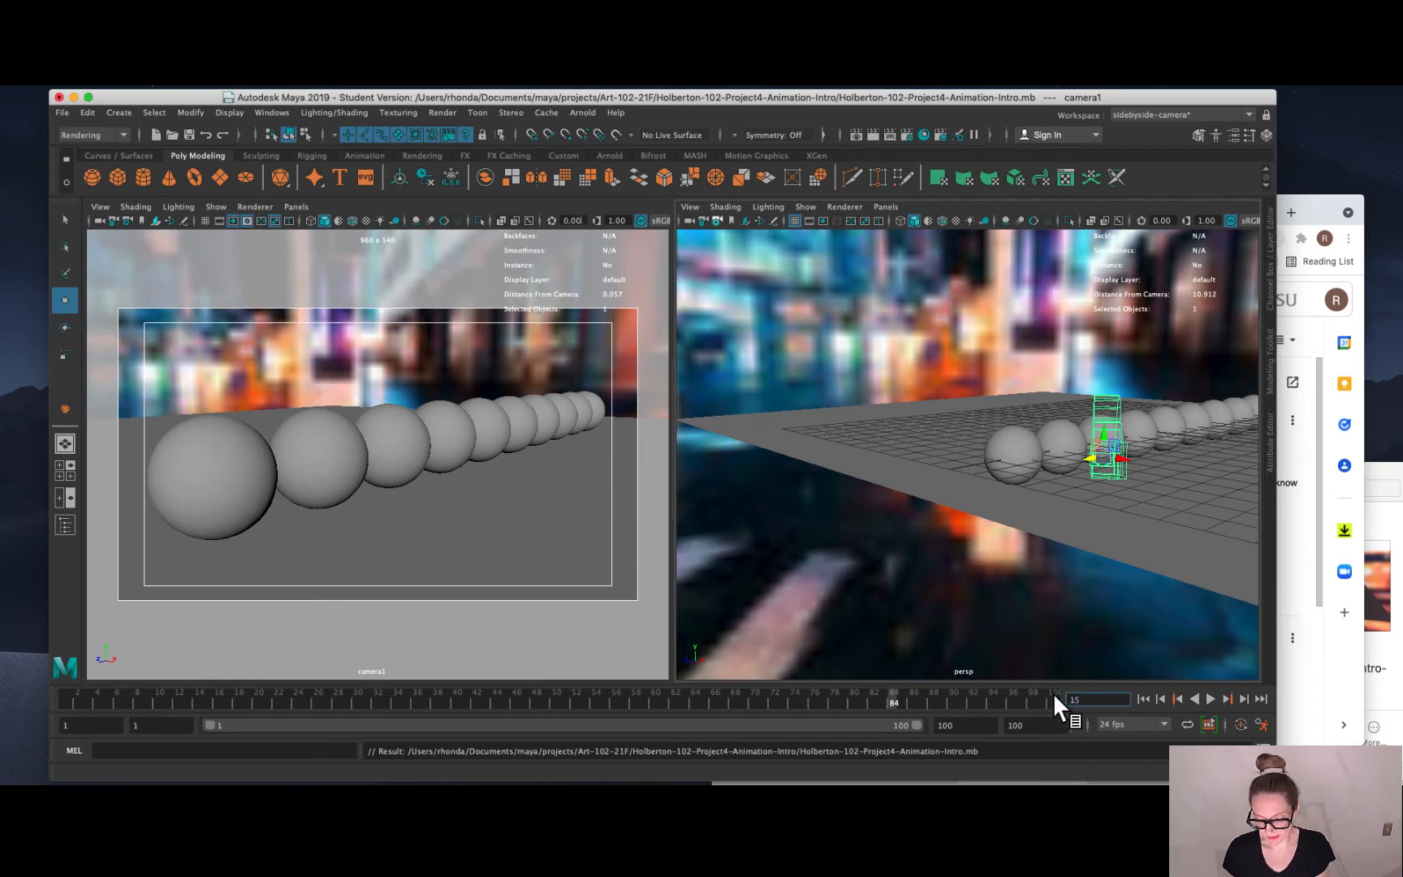
pyautogui.write('15')
pyautogui.press('Return')
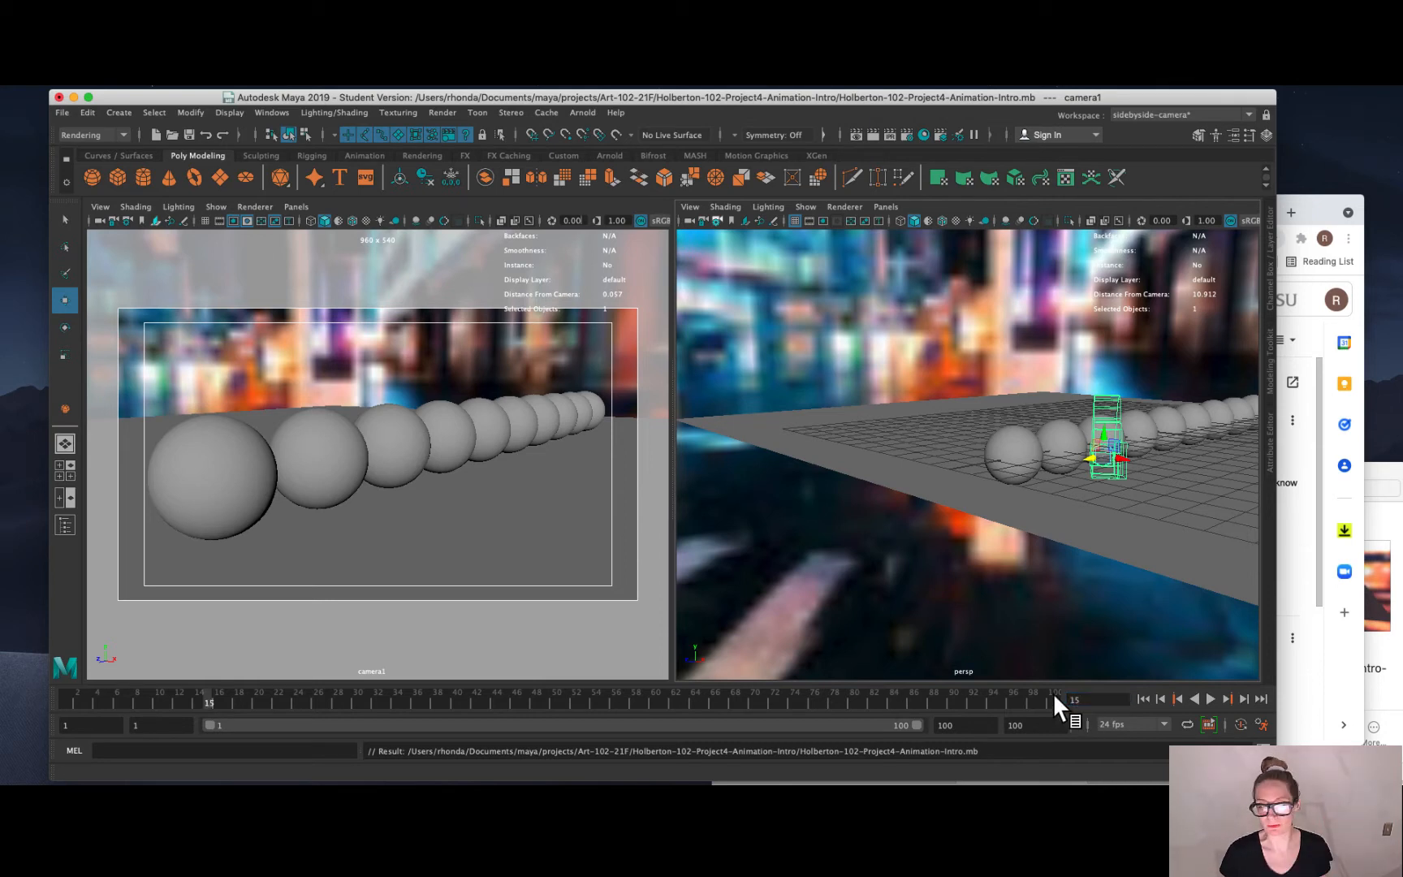
# Move the current time marker through frames 40, 76 and 57 on the timeline.
pyautogui.click(1081, 698)
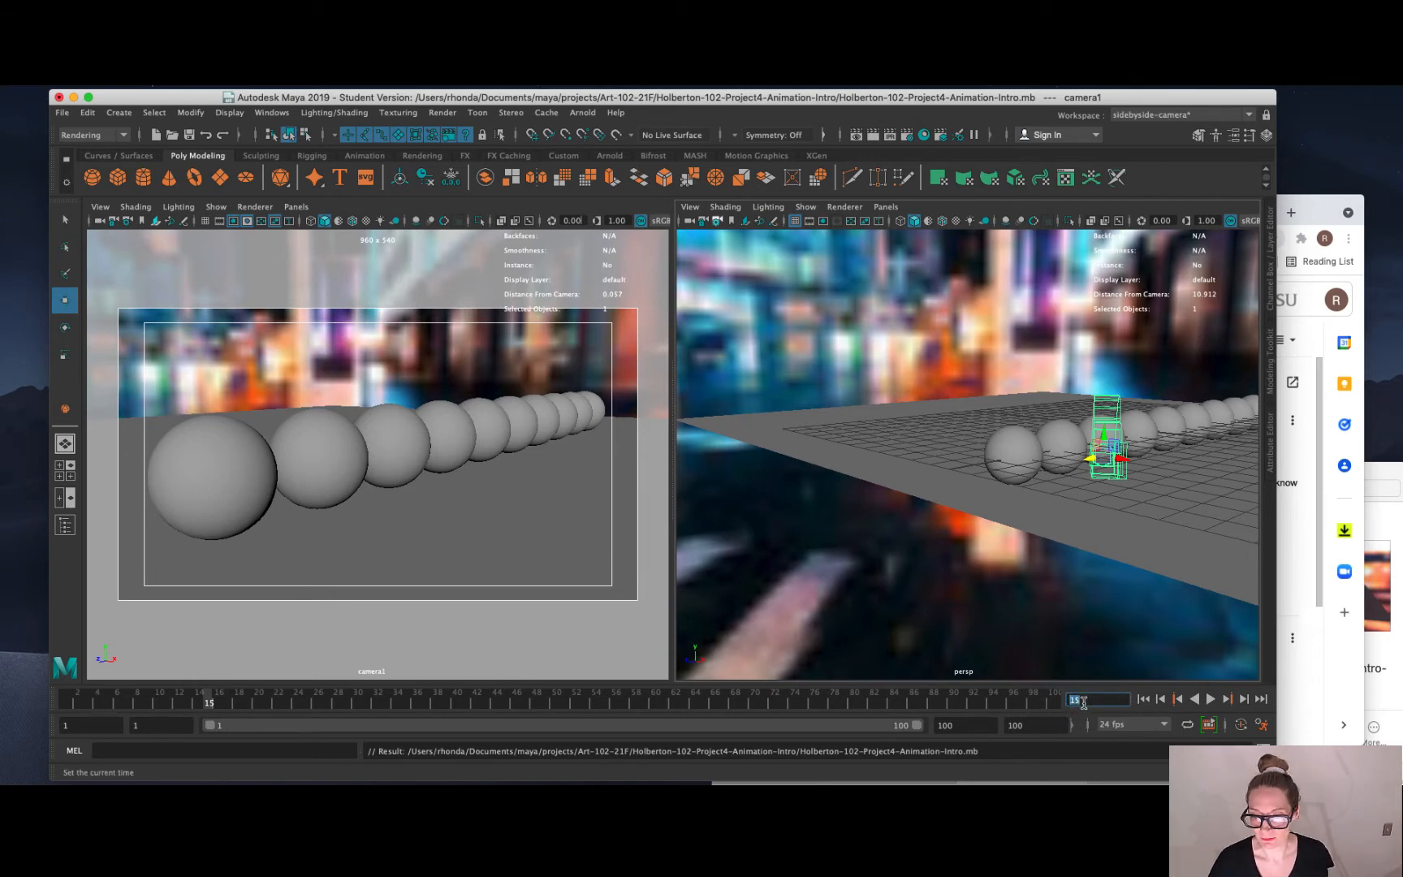
pyautogui.click(459, 700)
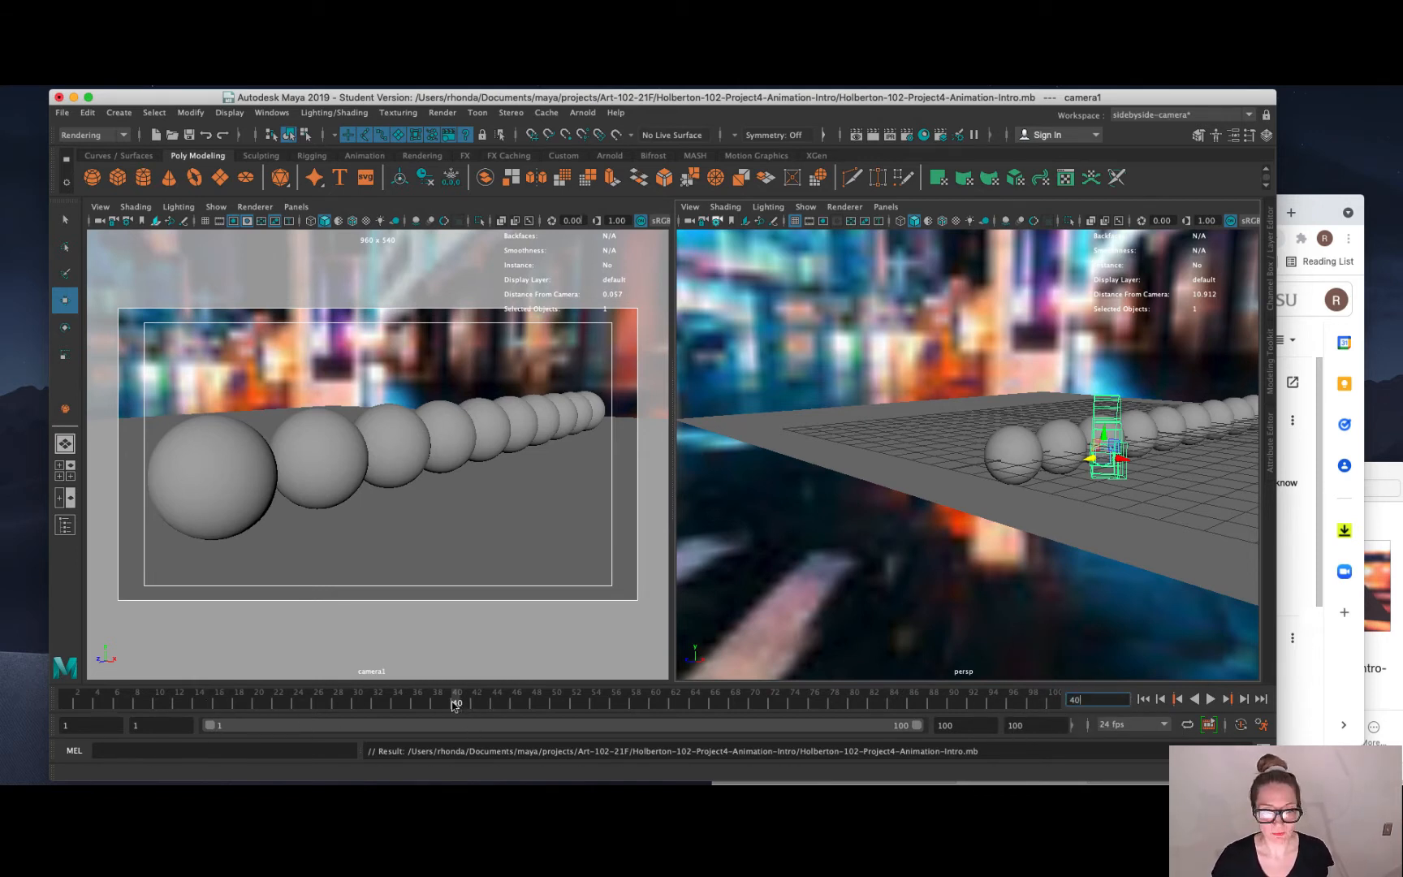
pyautogui.click(810, 697)
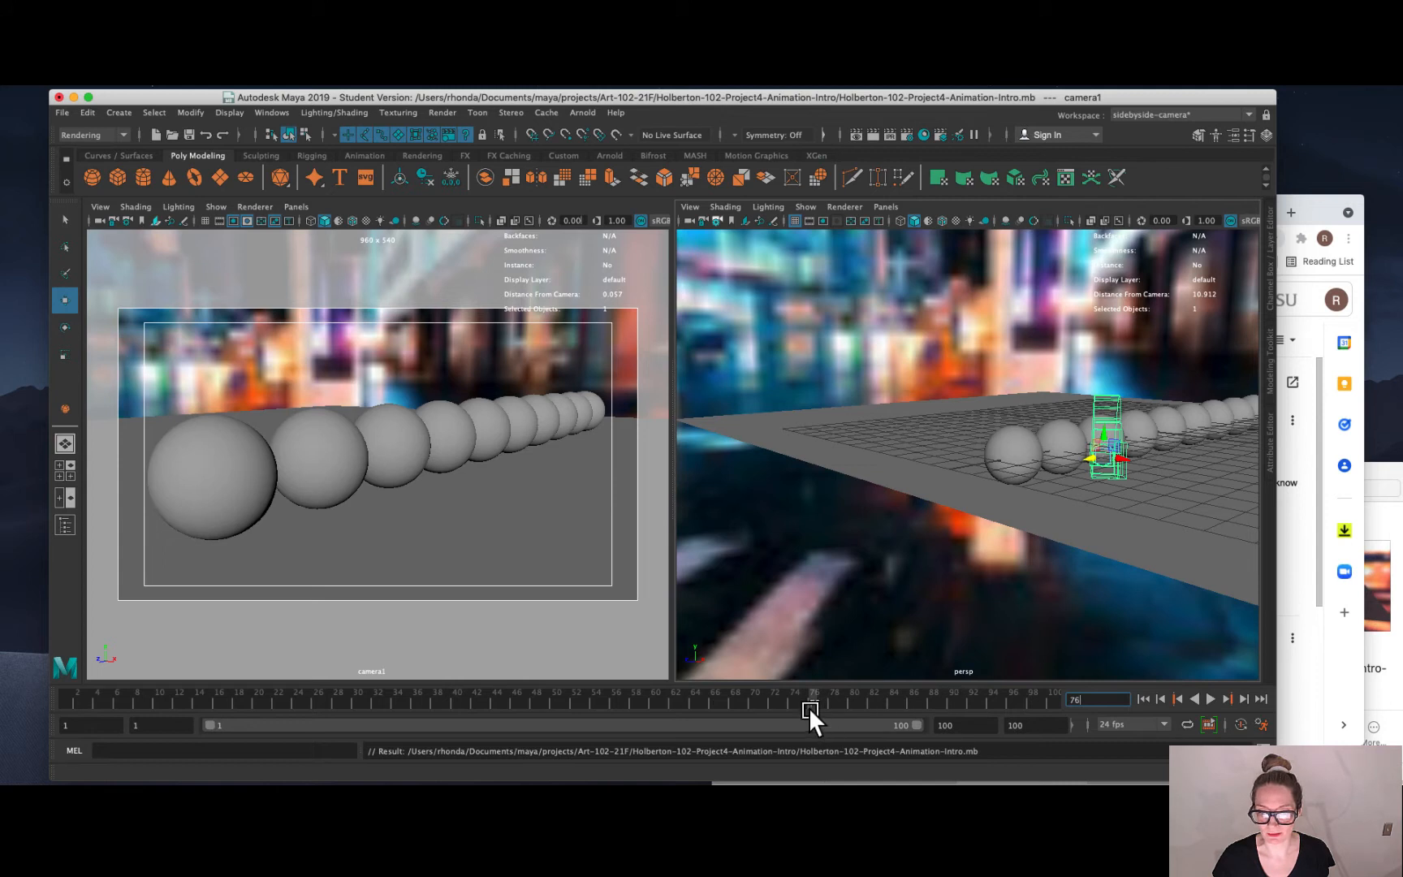
pyautogui.click(621, 696)
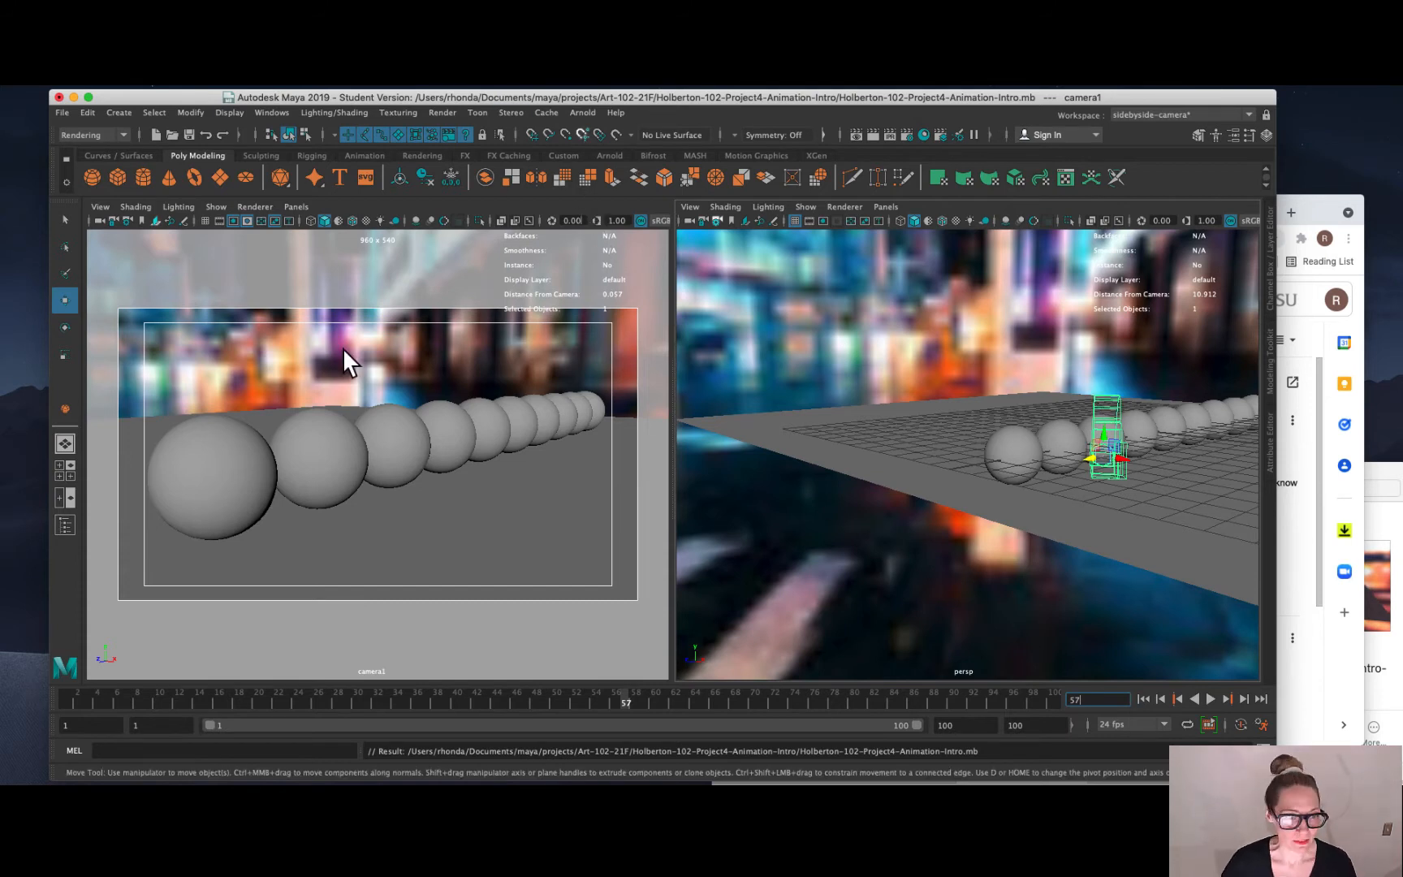
# Return to frame 1 on the timeline and select camera1 in the perspective view.
pyautogui.click(1015, 440)
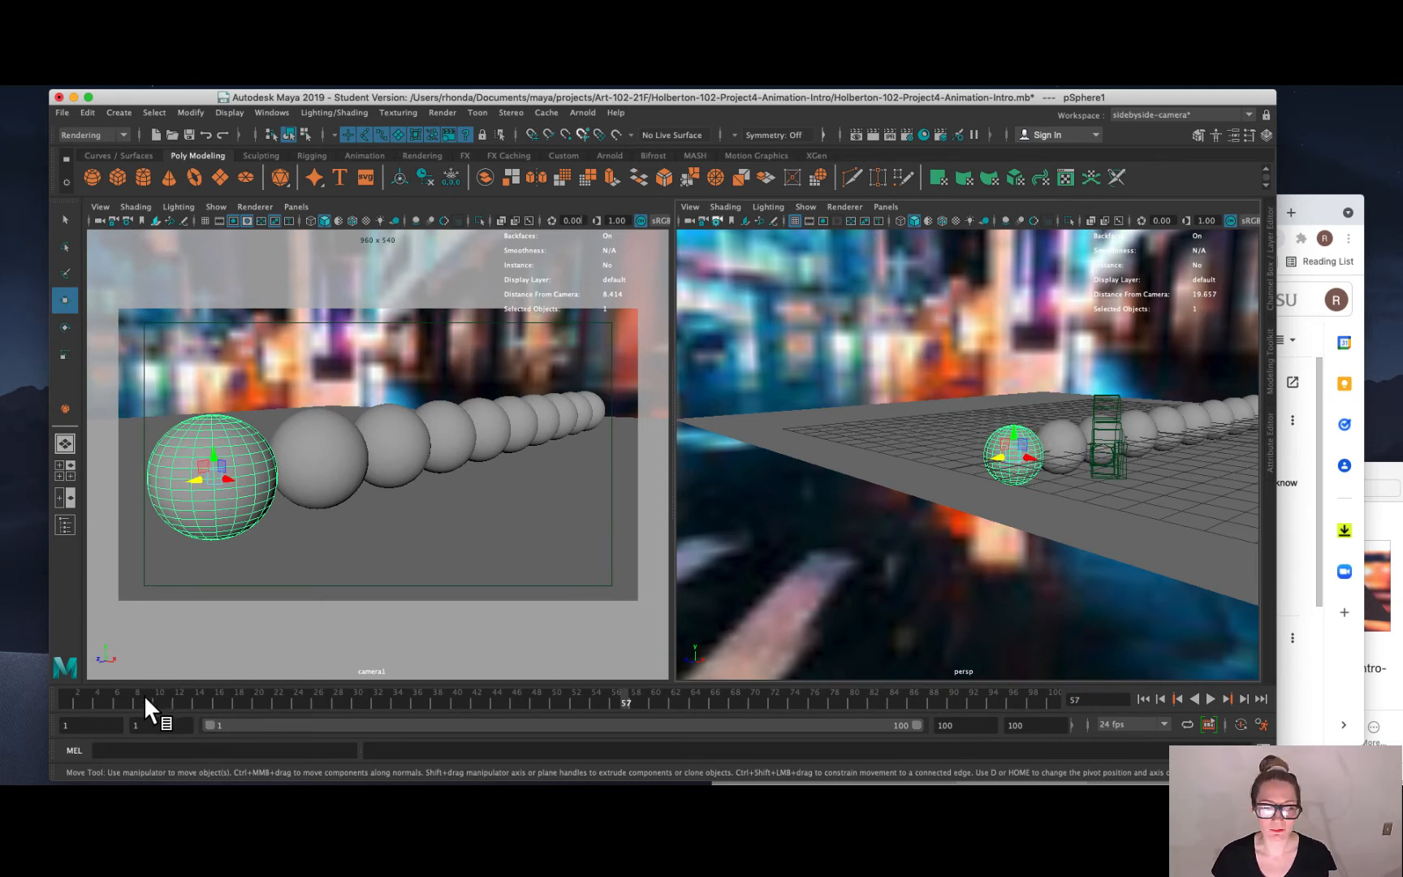
pyautogui.click(70, 701)
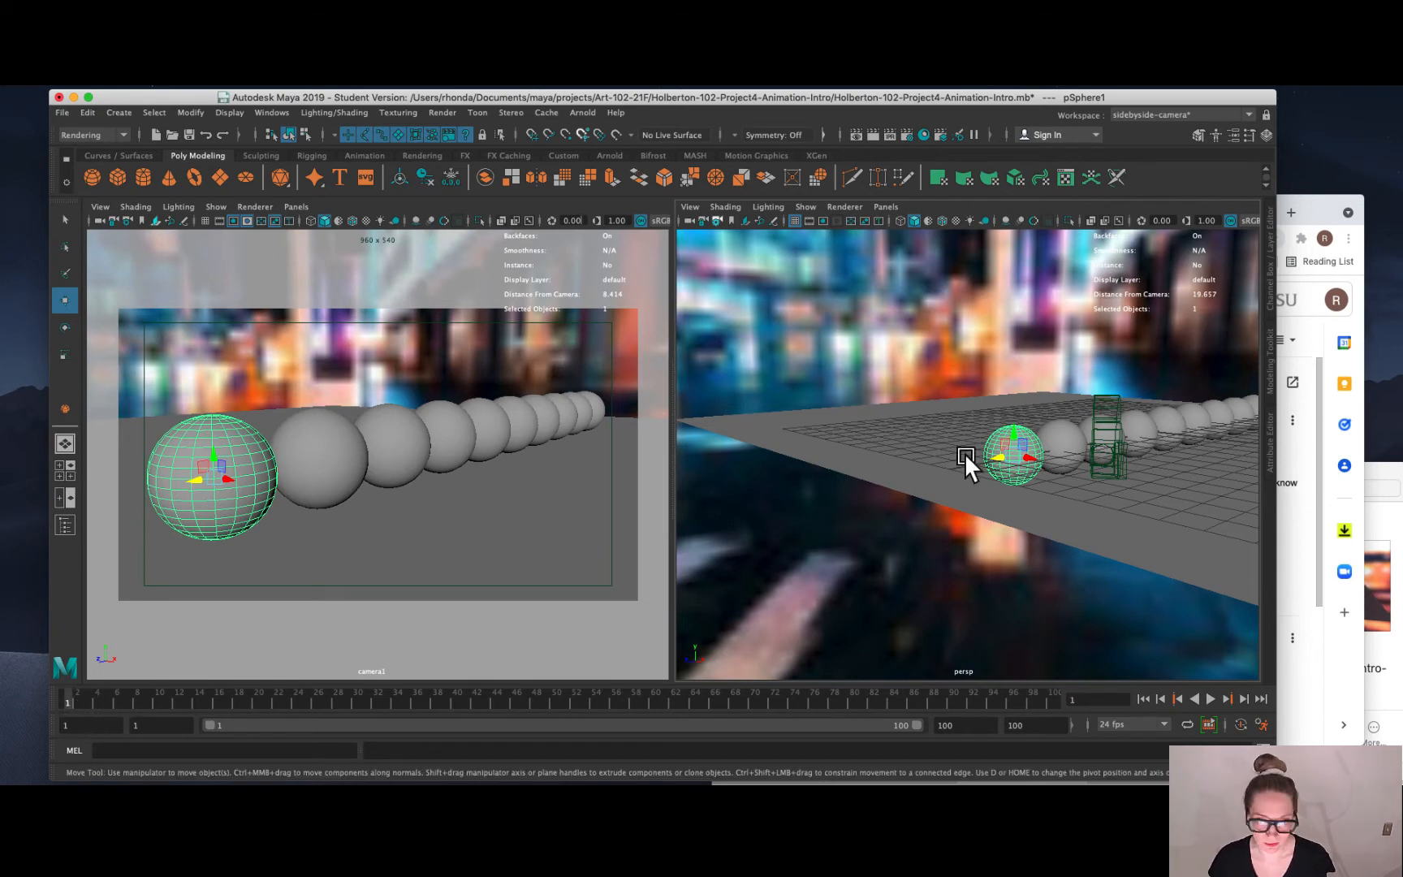
pyautogui.click(1115, 406)
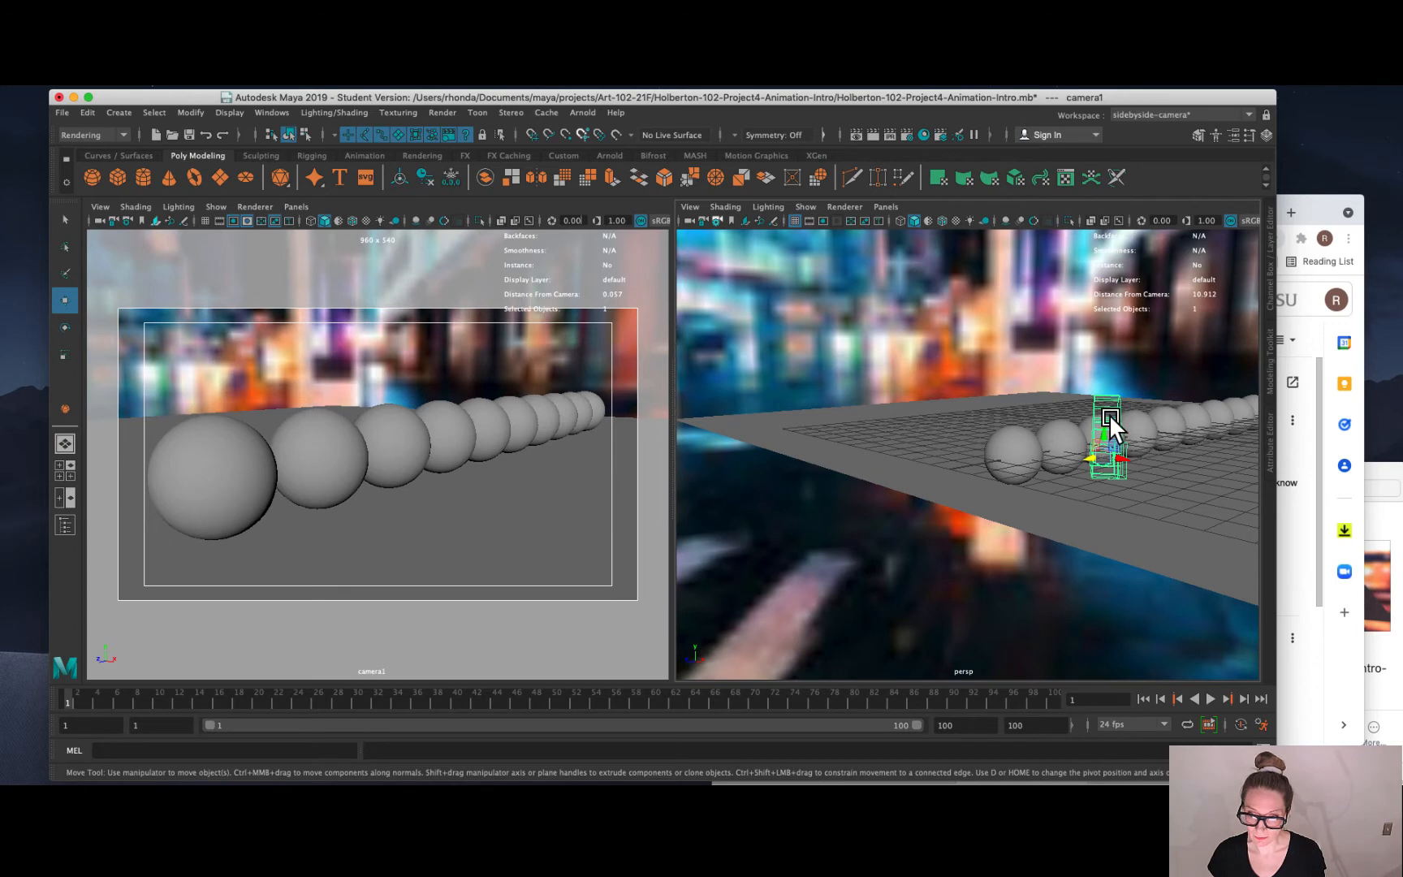
# Show camera1's full list of attributes in the Channel Box and set a keyframe on its transform and visibility at frame 1.
pyautogui.press('s')
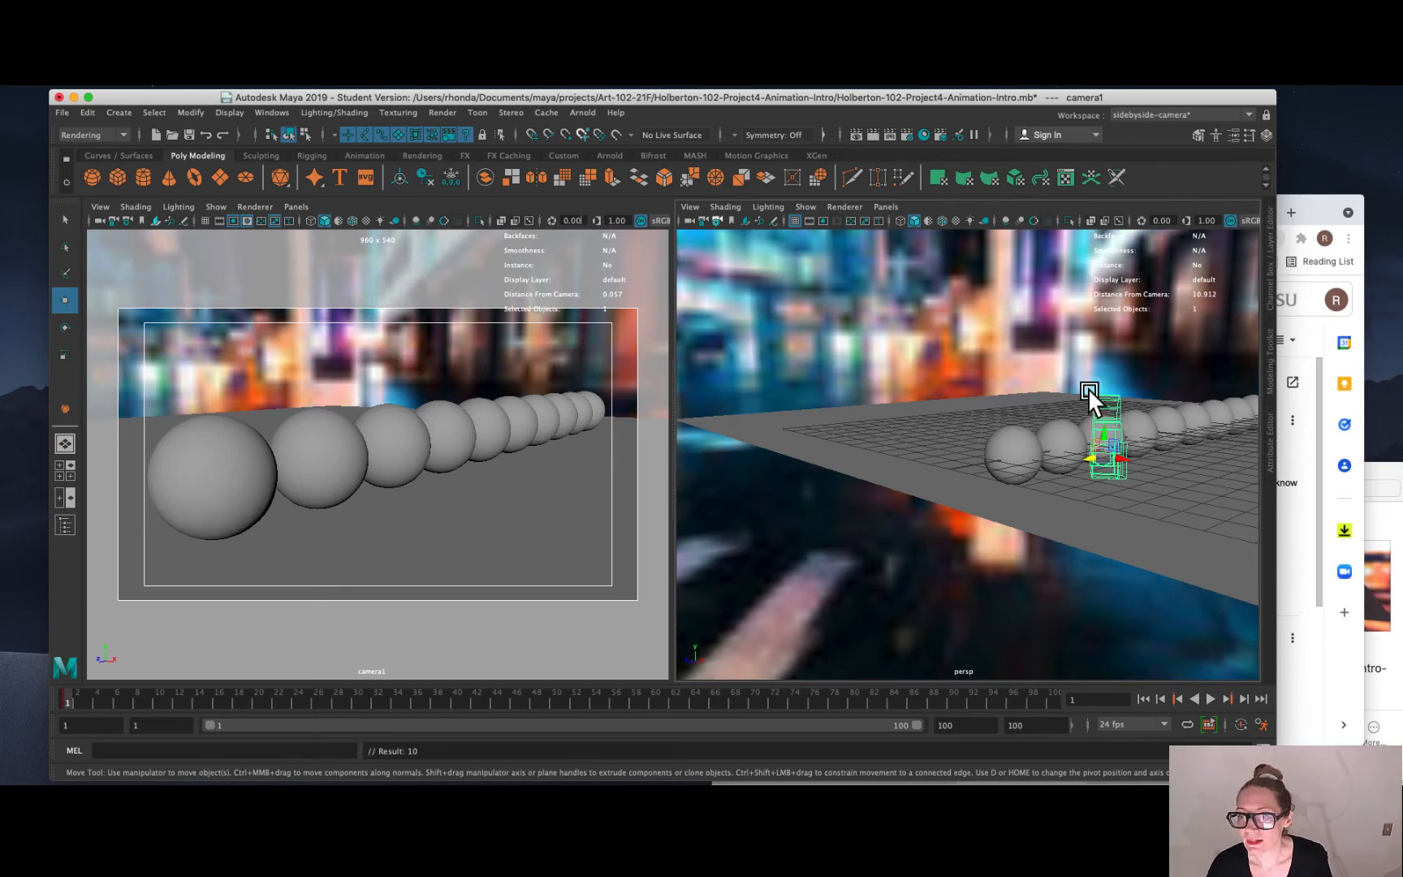
pyautogui.press('z')
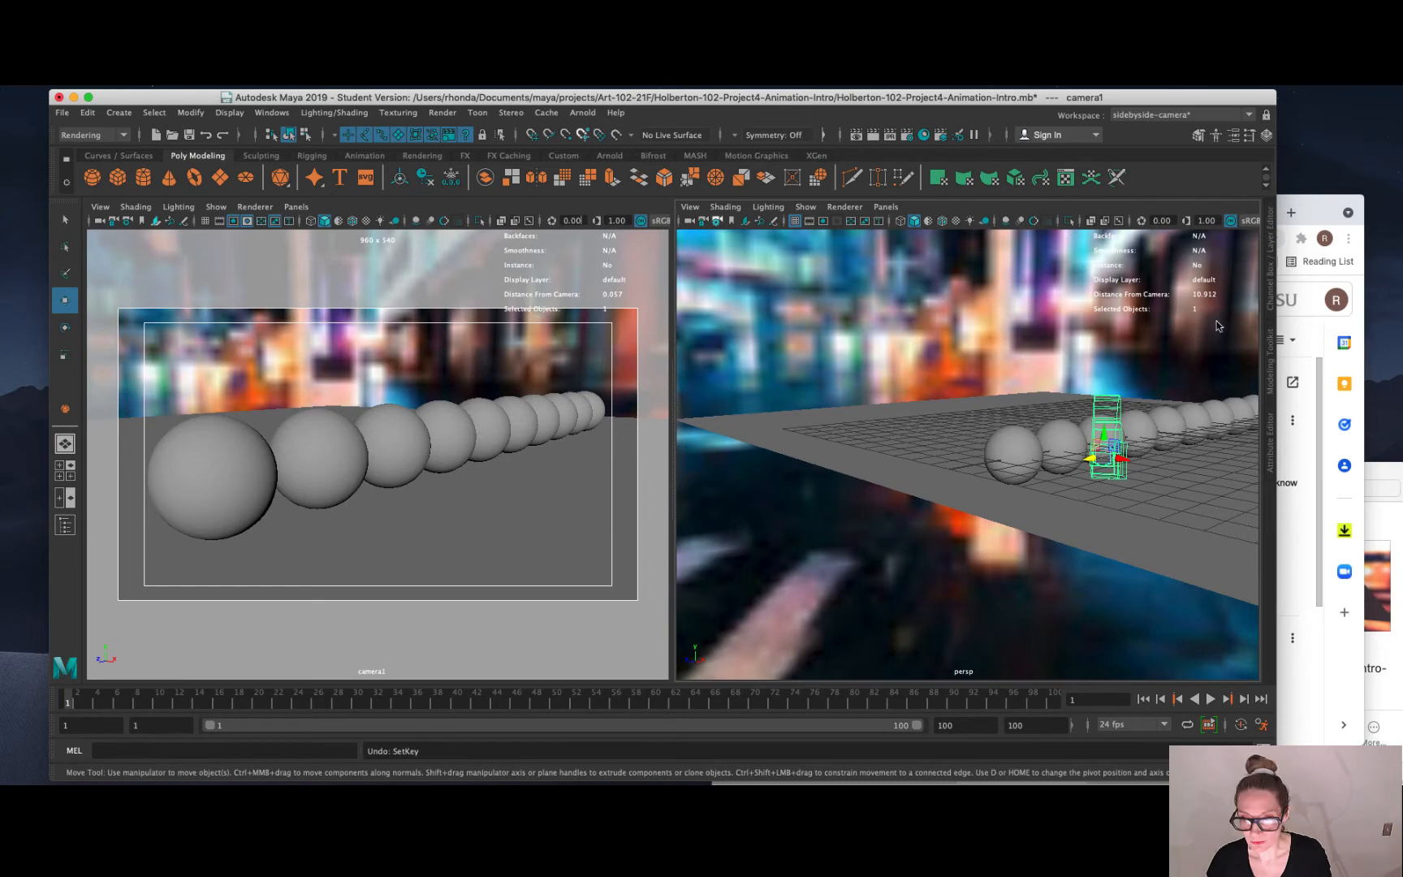
pyautogui.click(1271, 289)
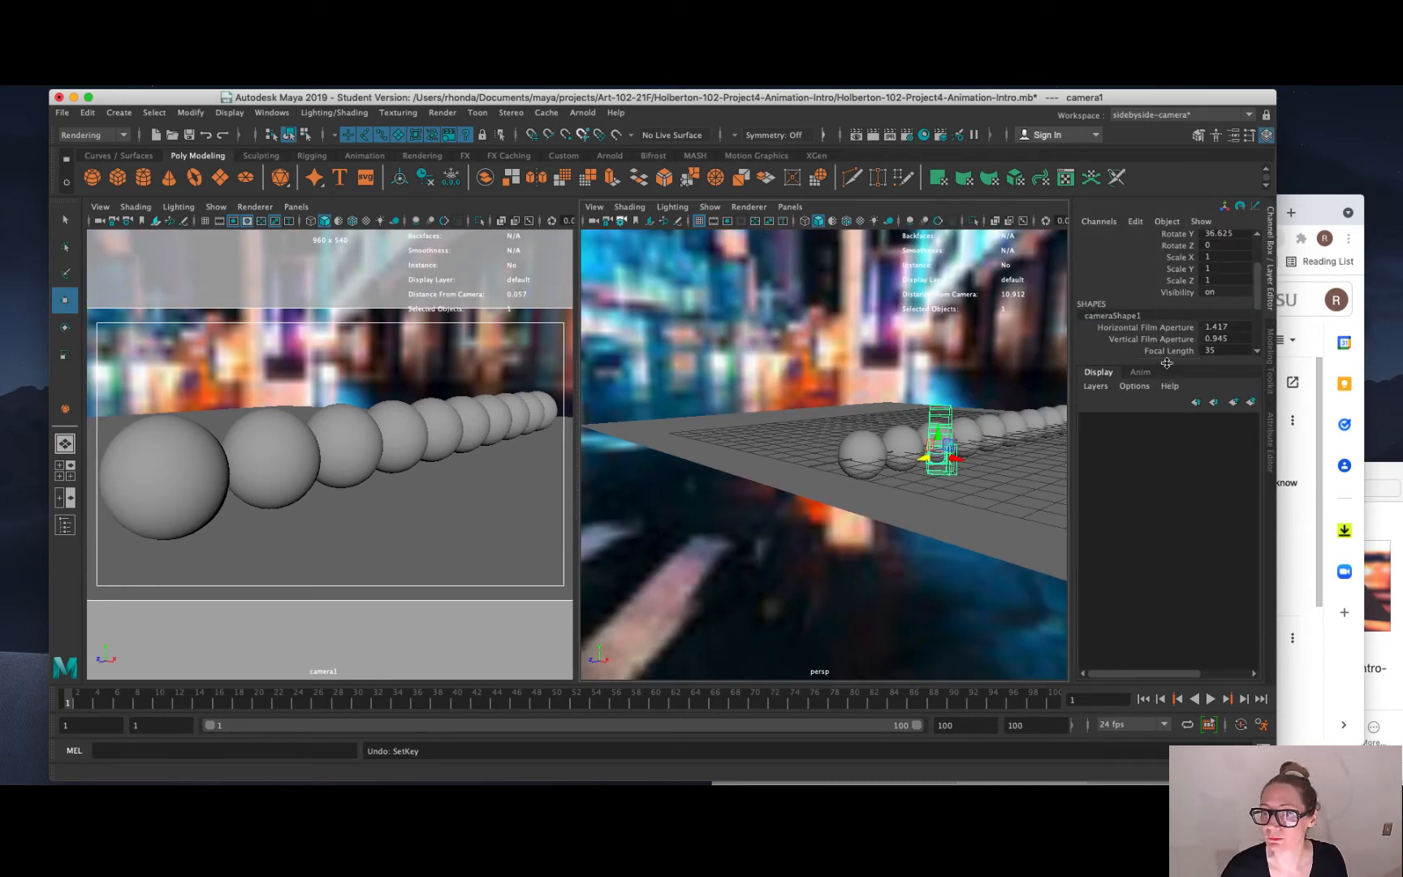
pyautogui.moveTo(1166, 363); pyautogui.dragTo(1166, 543)
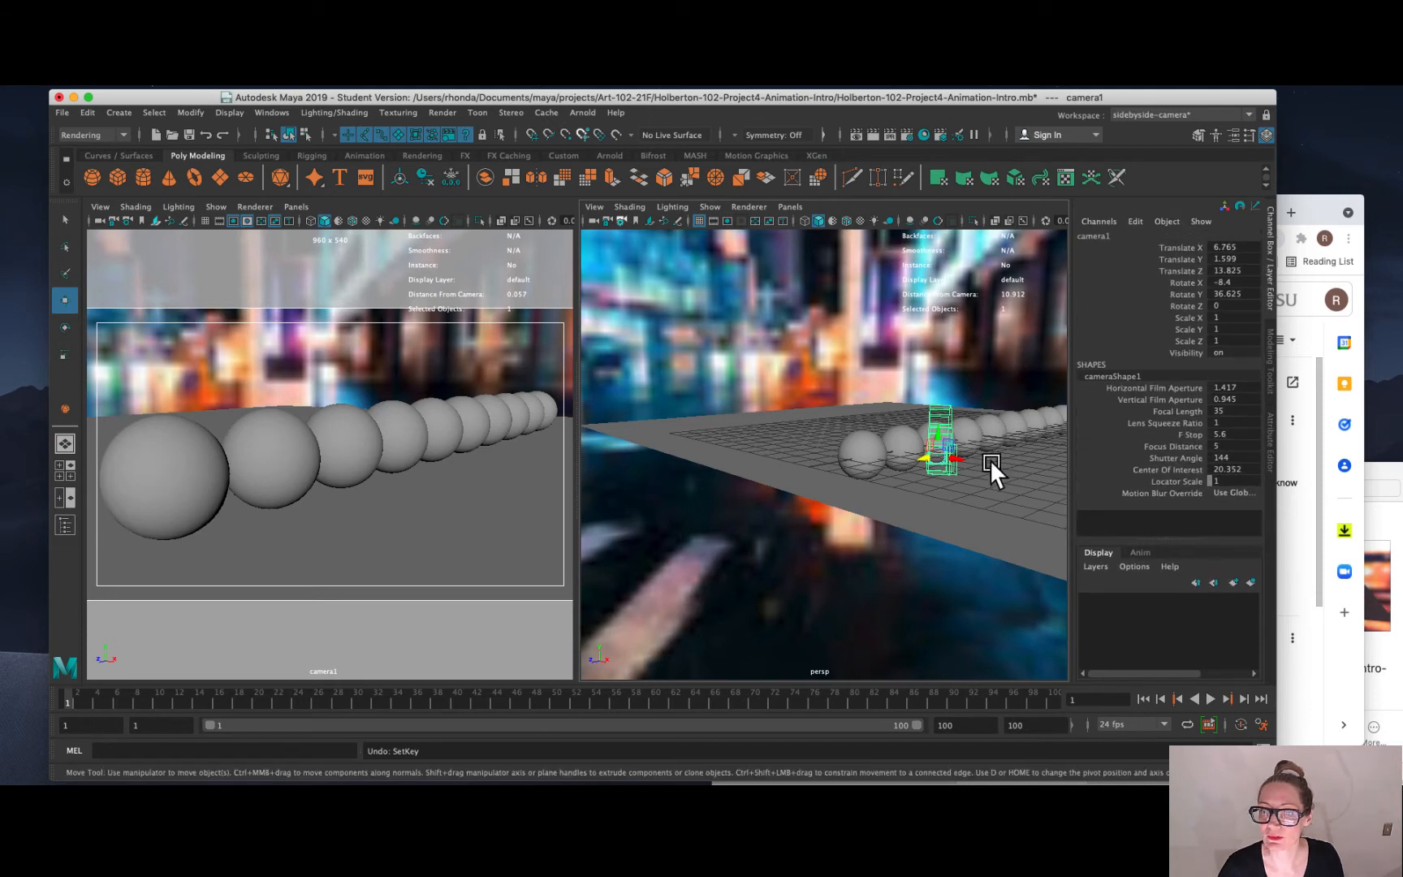
pyautogui.press('s')
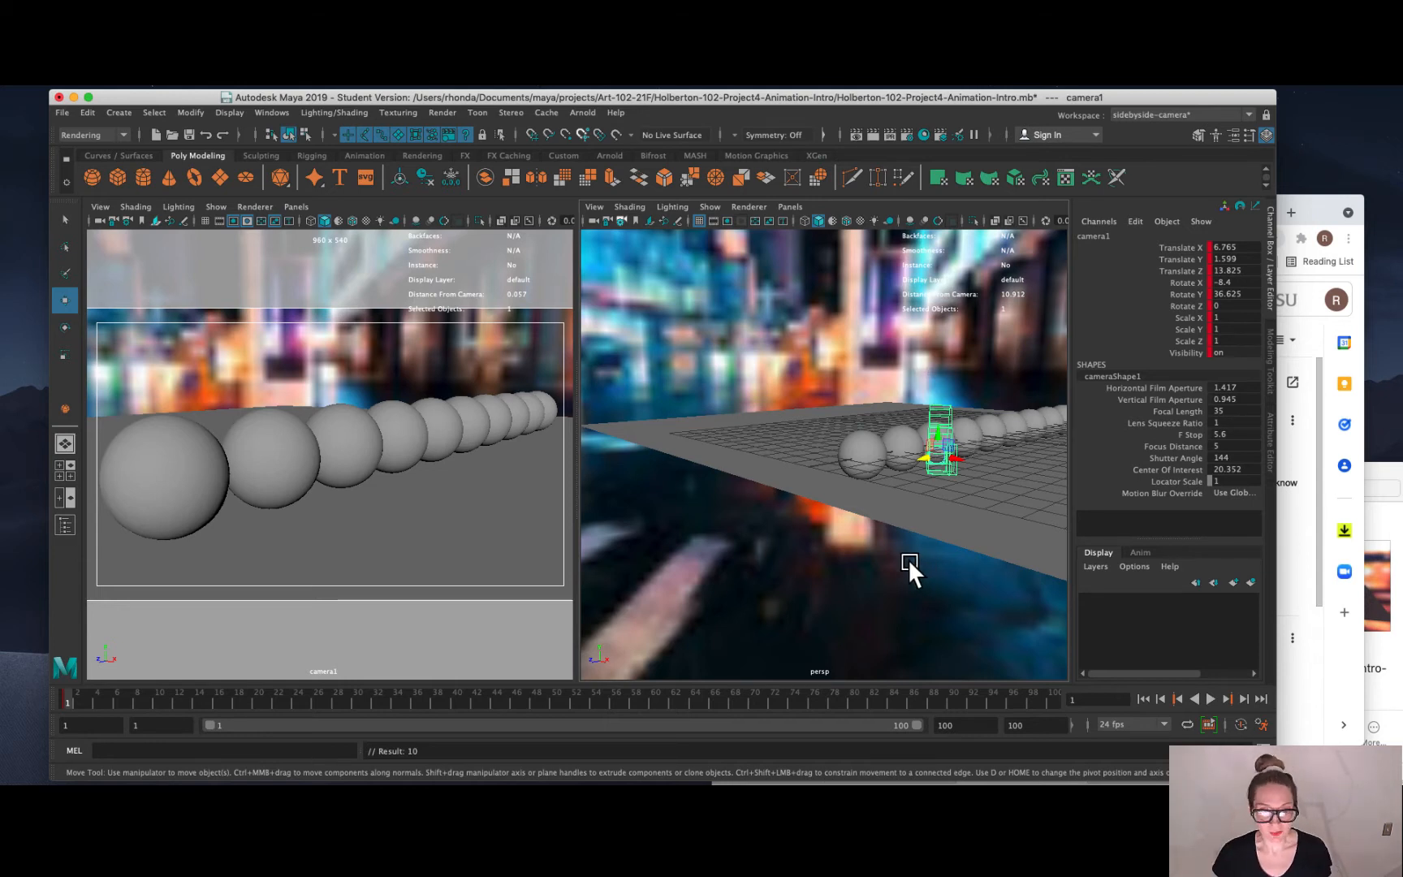
# Move camera1 sideways and forward in its own view to about X 16.9, Y 1.0, Z 14.9.
pyautogui.scroll(-10, 333, 456)
pyautogui.keyDown('alt'); pyautogui.moveTo(333, 455); pyautogui.dragTo(249, 464, button='middle'); pyautogui.keyUp('alt')
pyautogui.scroll(5, 247, 463)
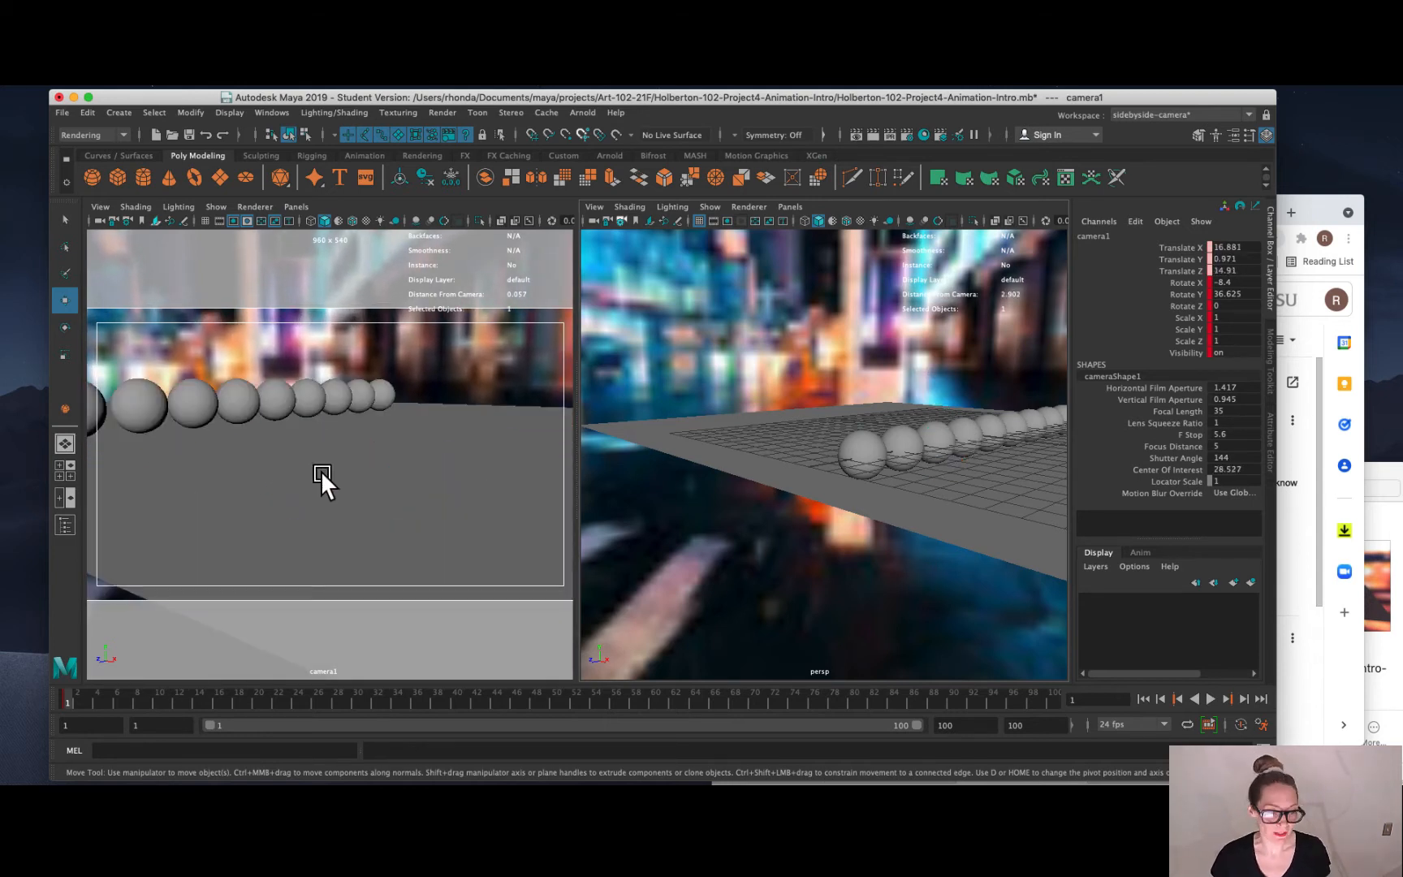
# Orbit camera1 to a high view from the other side of the spheres, and return to frame 1 to restore its keyed position.
pyautogui.keyDown('alt'); pyautogui.moveTo(321, 470); pyautogui.dragTo(264, 508); pyautogui.keyUp('alt')
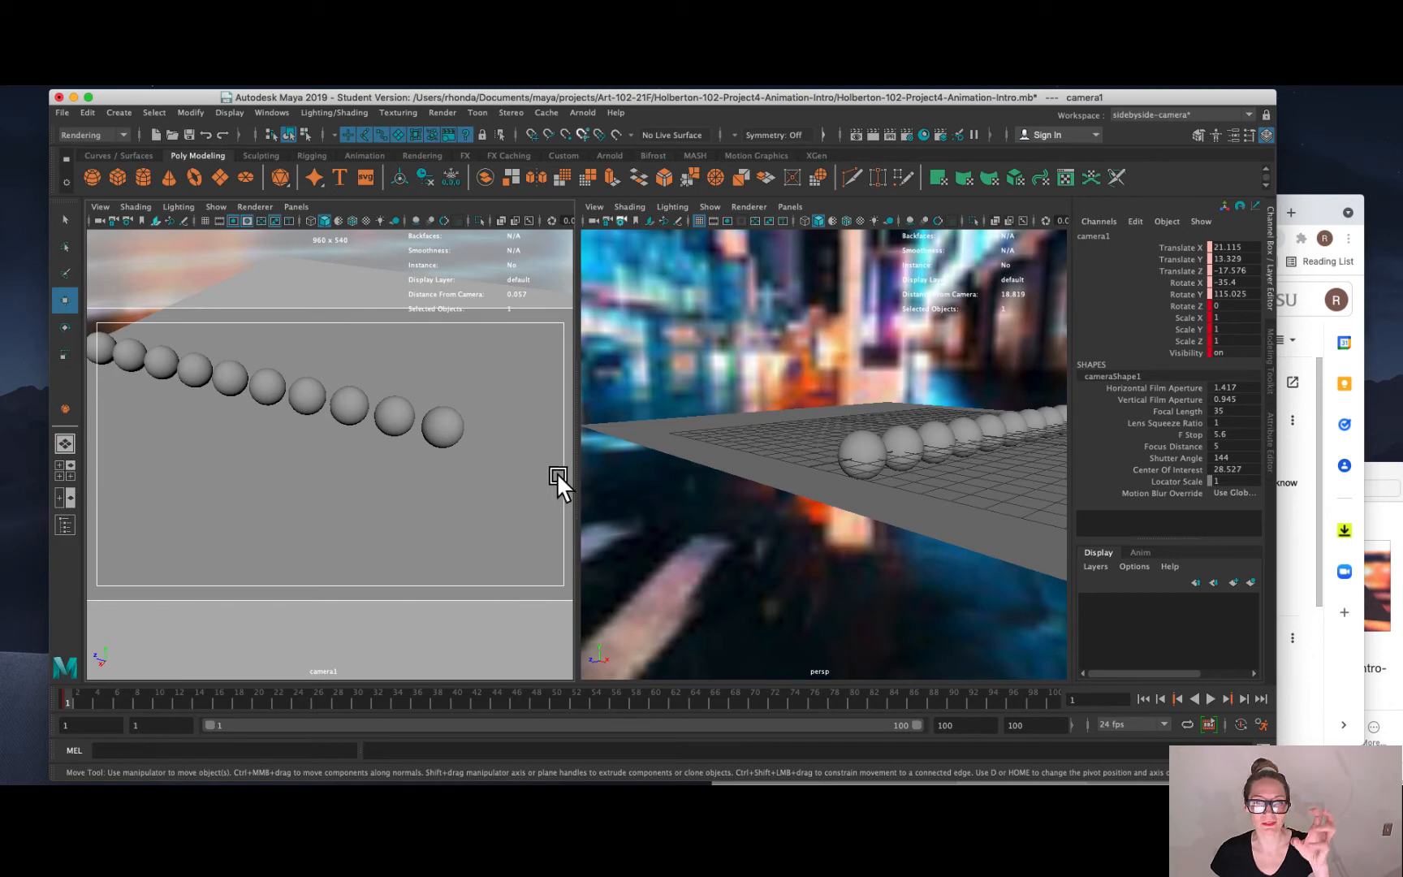
pyautogui.click(67, 697)
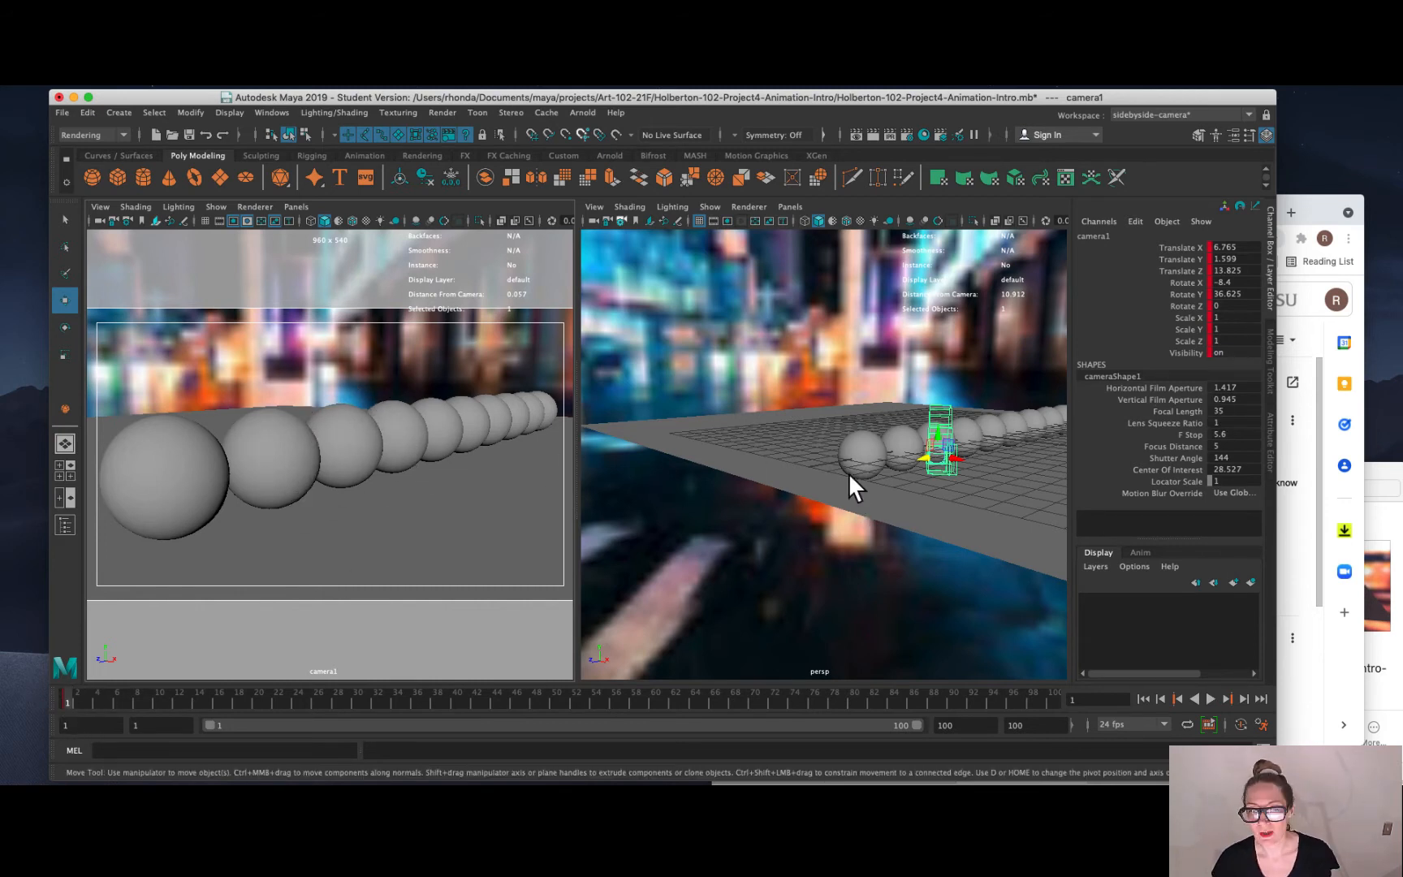
# Raise the frontmost sphere to Translate Y 7.615 and key only its Translate Y at frame 1.
pyautogui.click(853, 451)
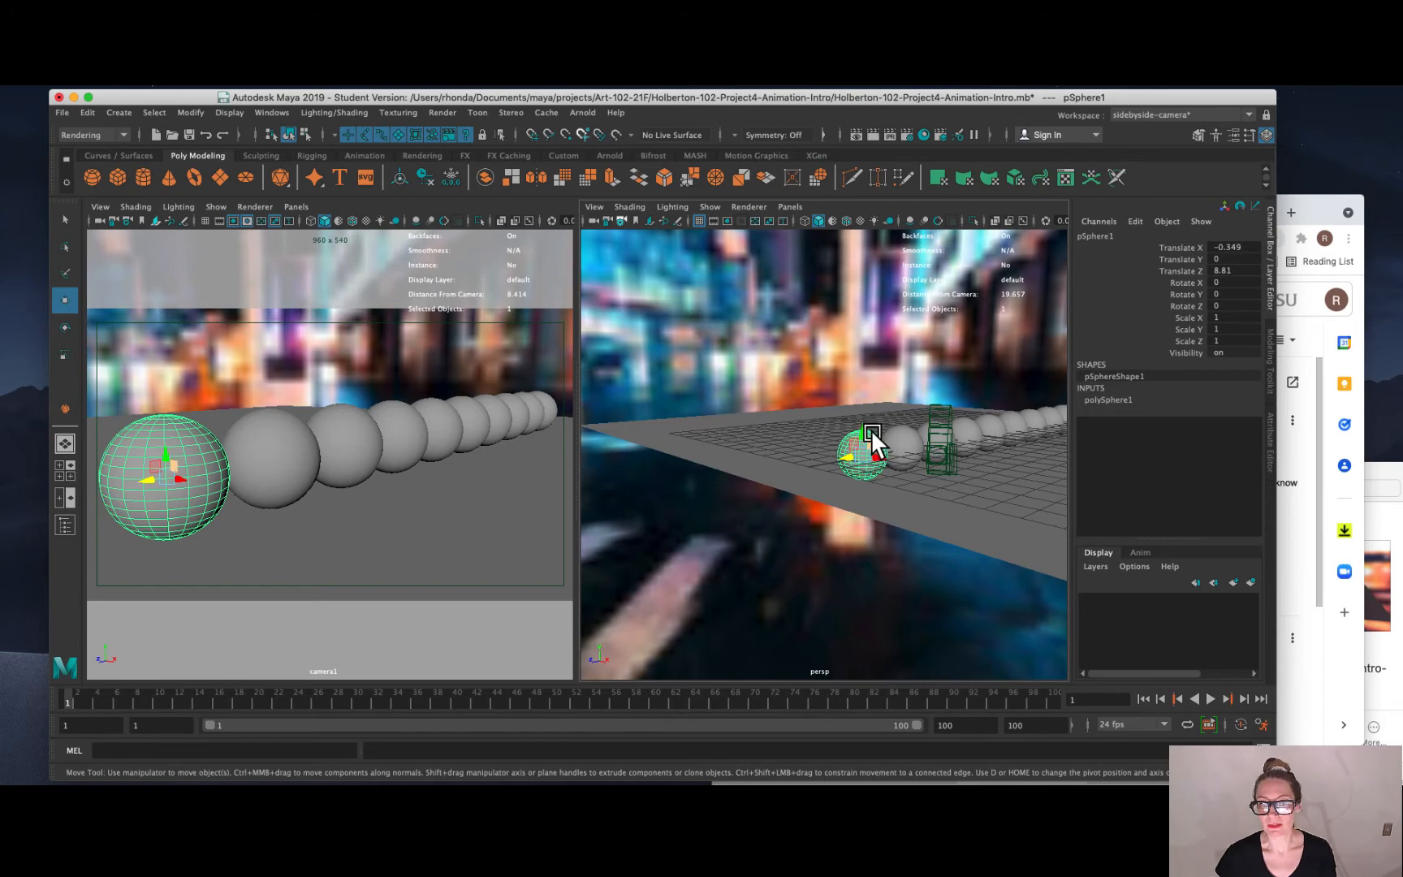
pyautogui.moveTo(864, 446); pyautogui.dragTo(909, 224)
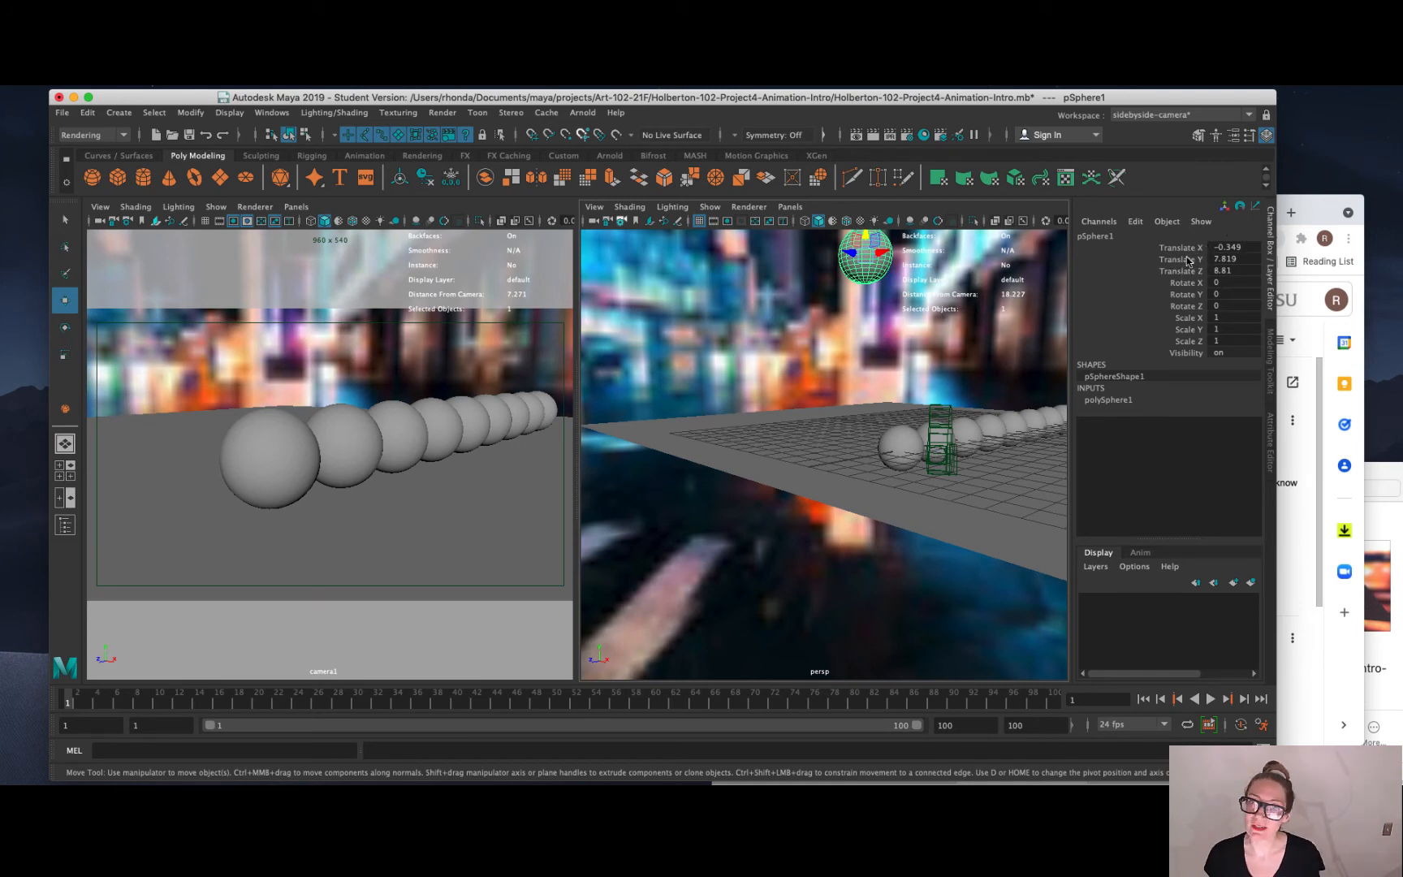
pyautogui.moveTo(863, 236); pyautogui.dragTo(833, 237)
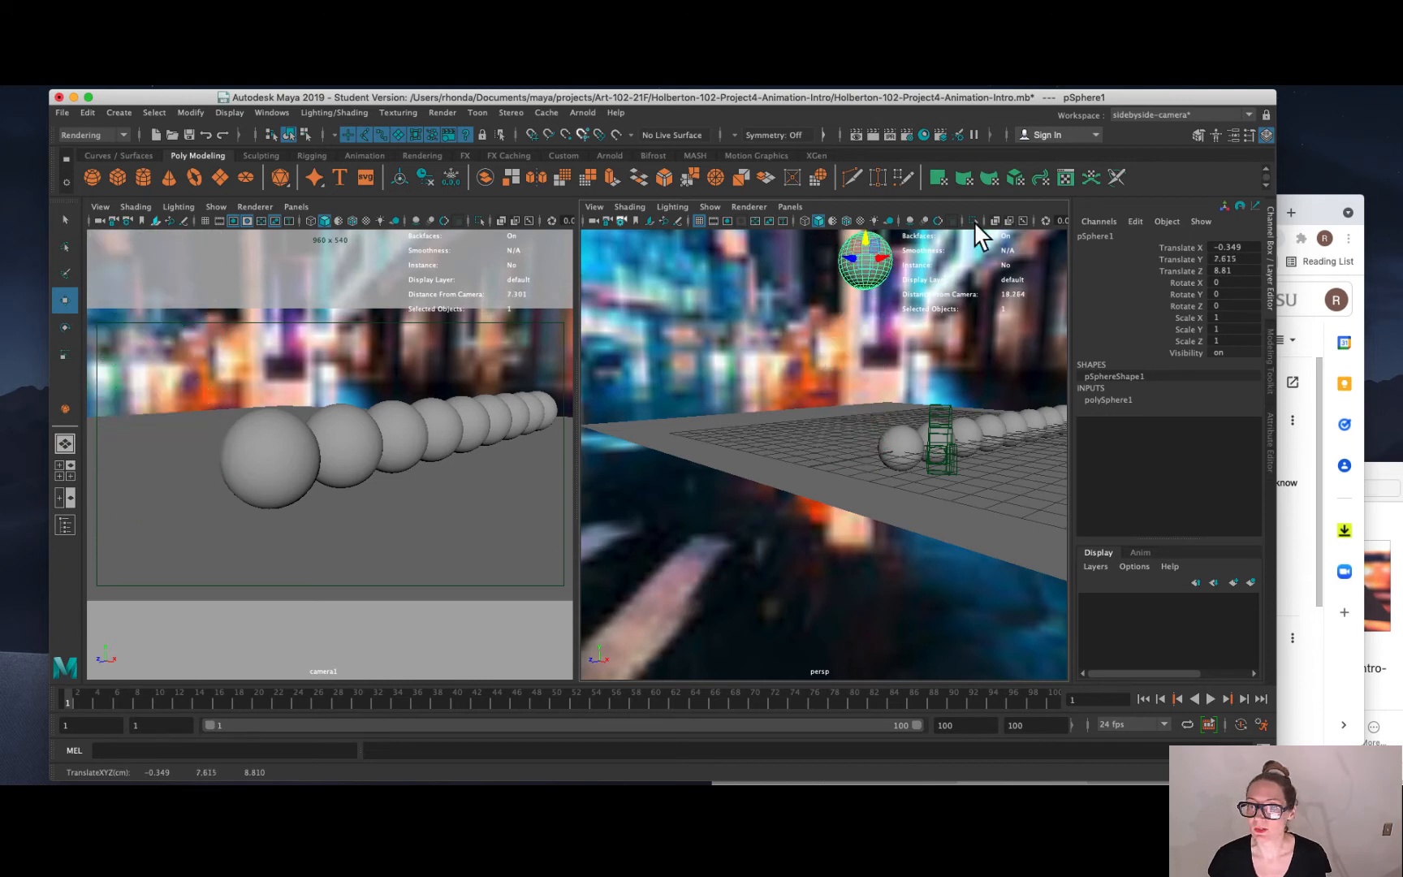
pyautogui.rightClick(1176, 261)
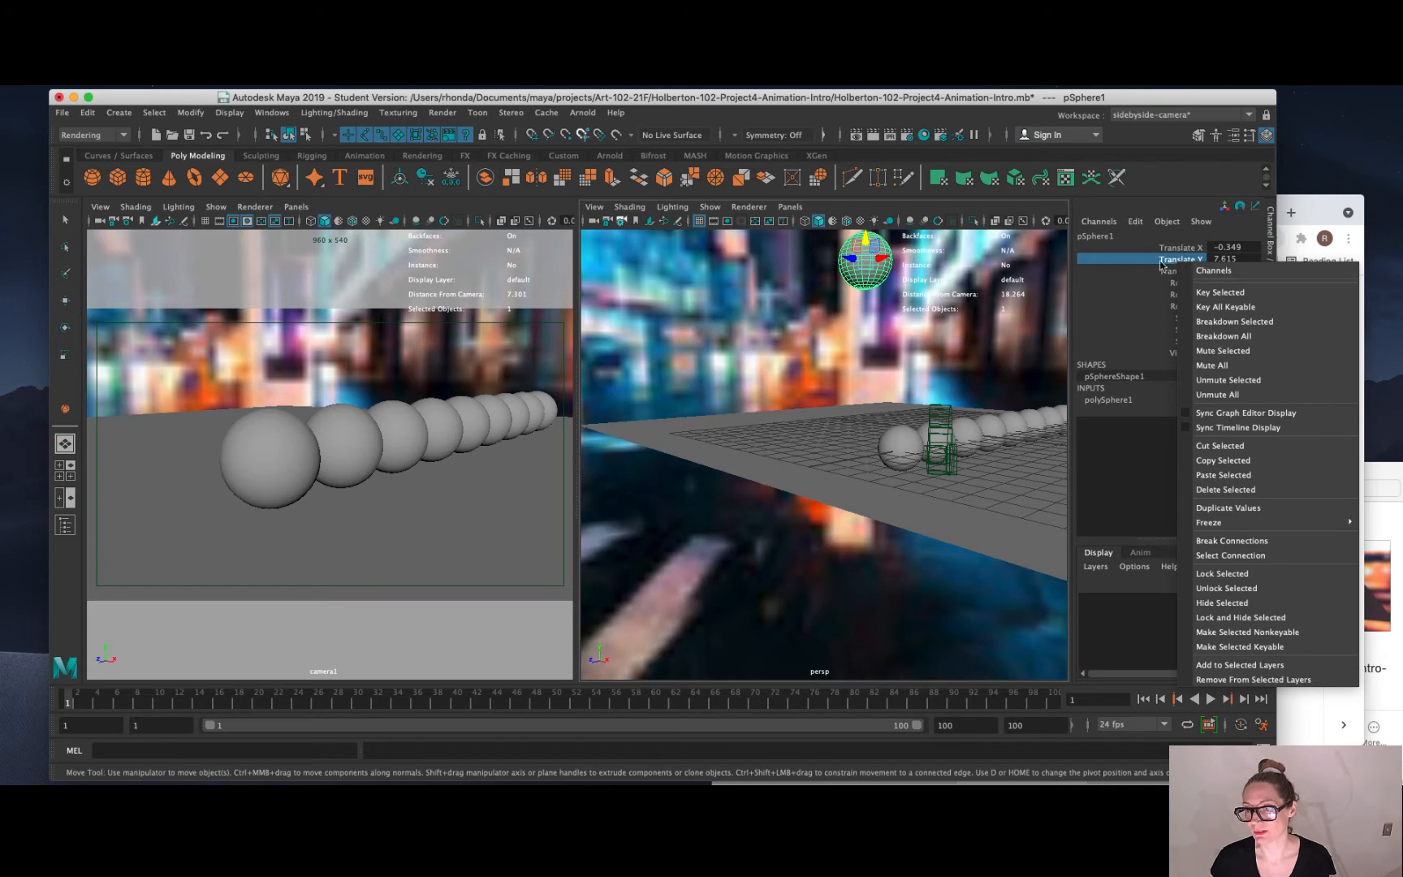
pyautogui.click(1210, 293)
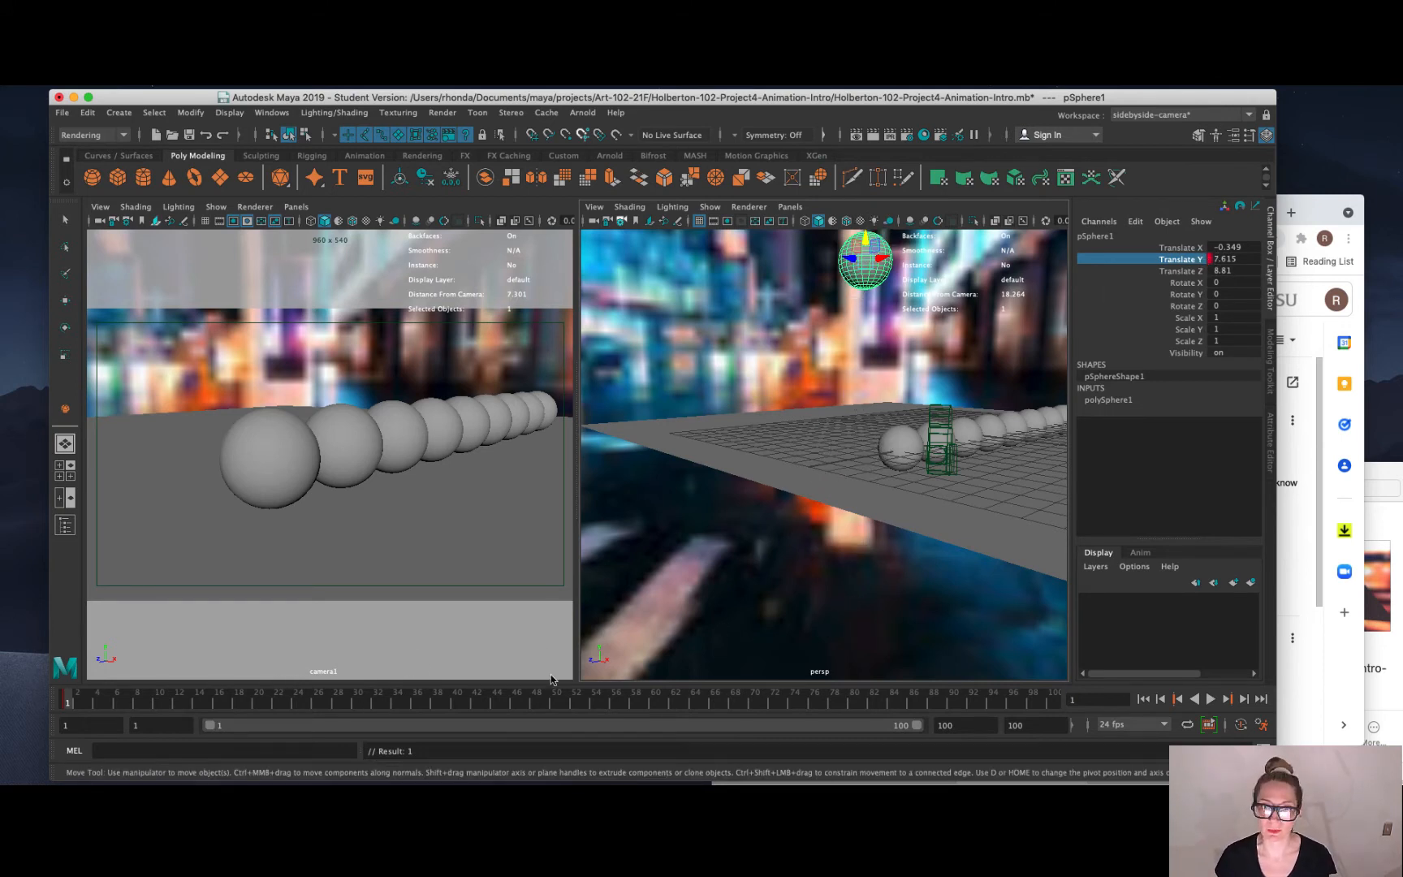
# At frame 20, set the frontmost sphere's Translate Y to 0 and key that channel.
pyautogui.click(257, 698)
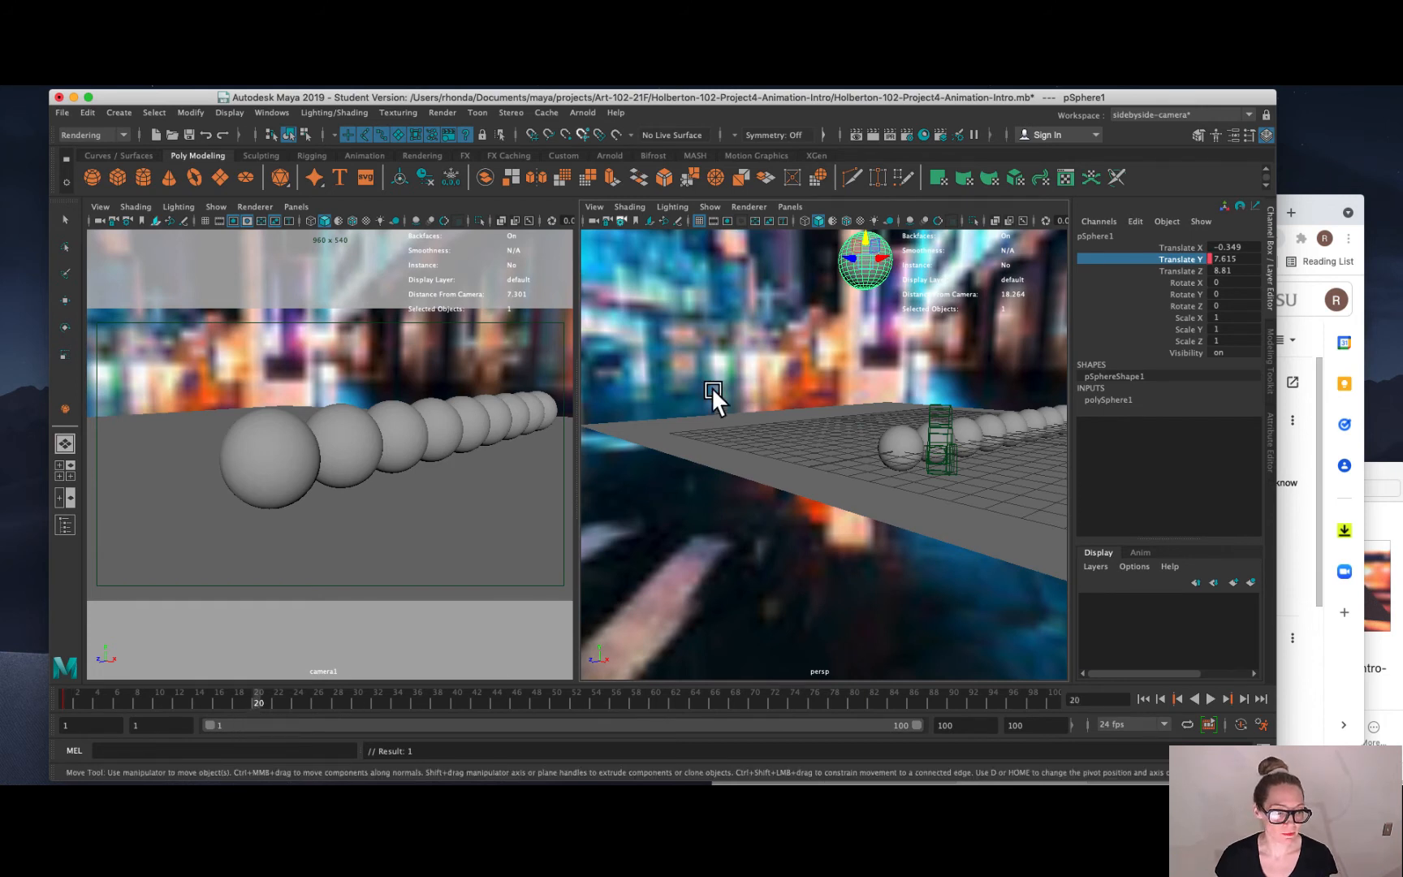
pyautogui.click(863, 237)
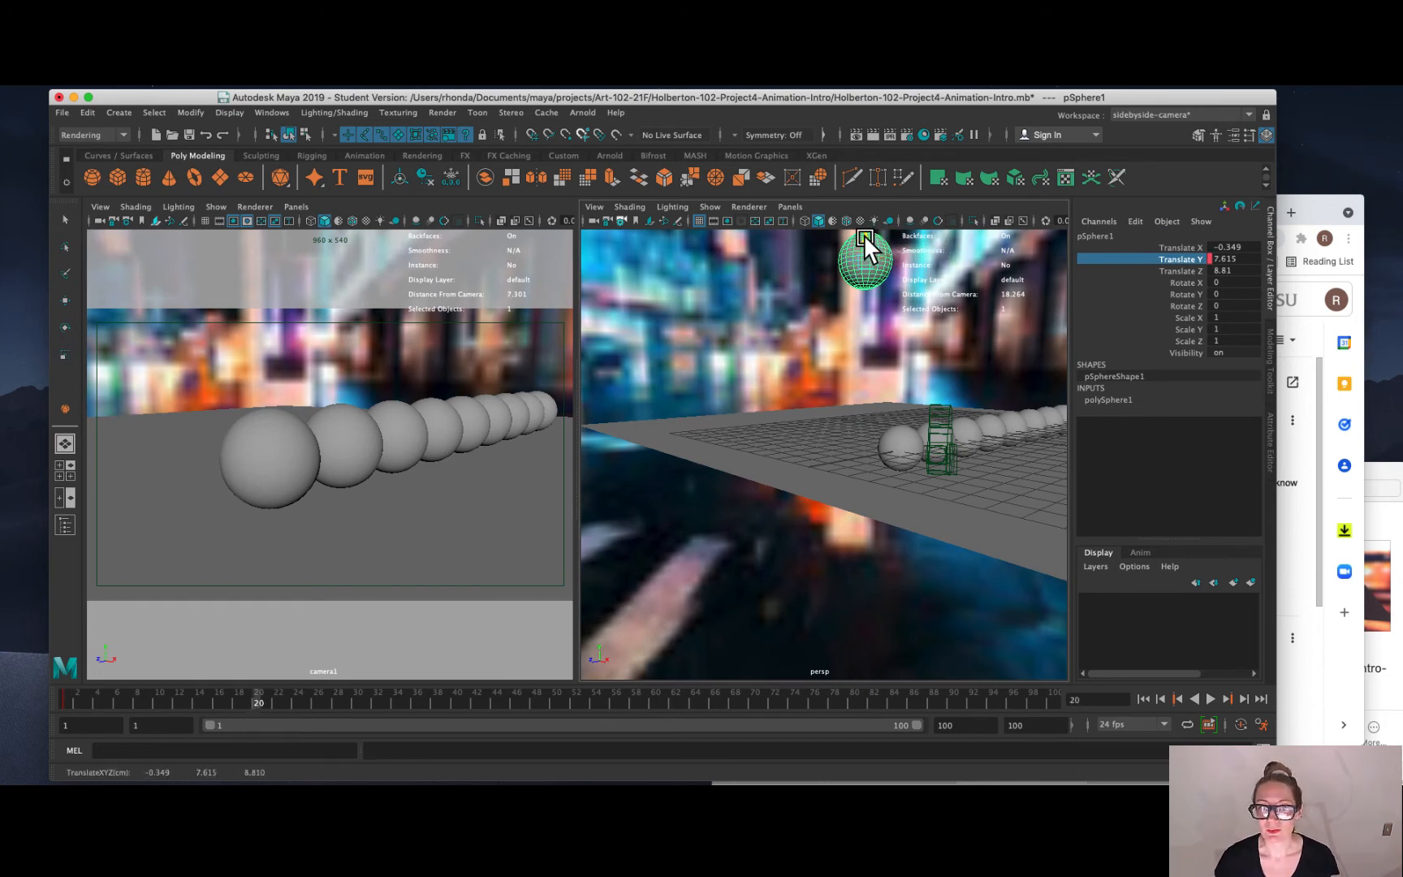
pyautogui.doubleClick(1224, 259)
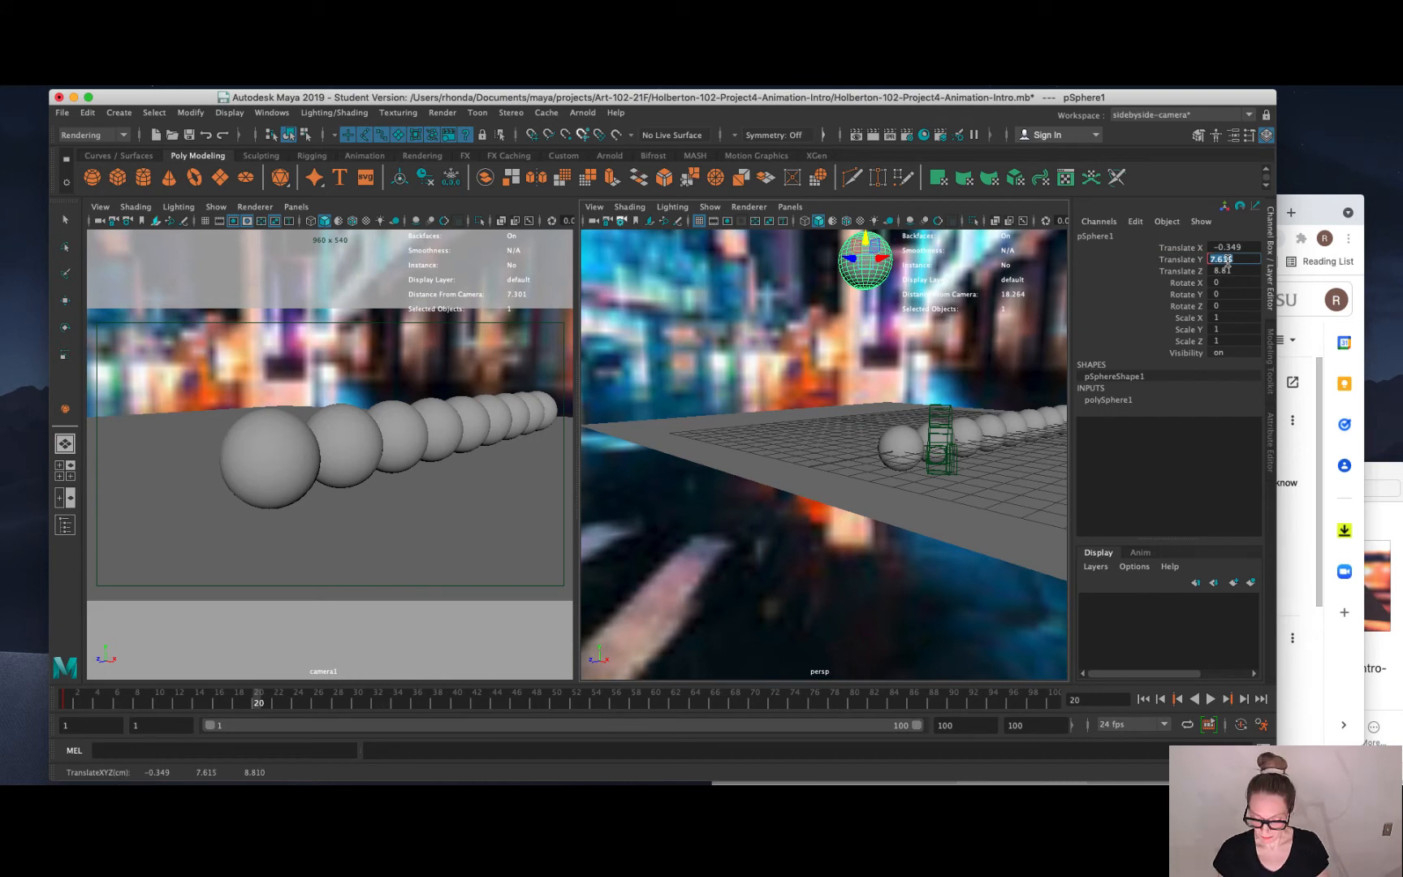
pyautogui.write('0')
pyautogui.press('Return')
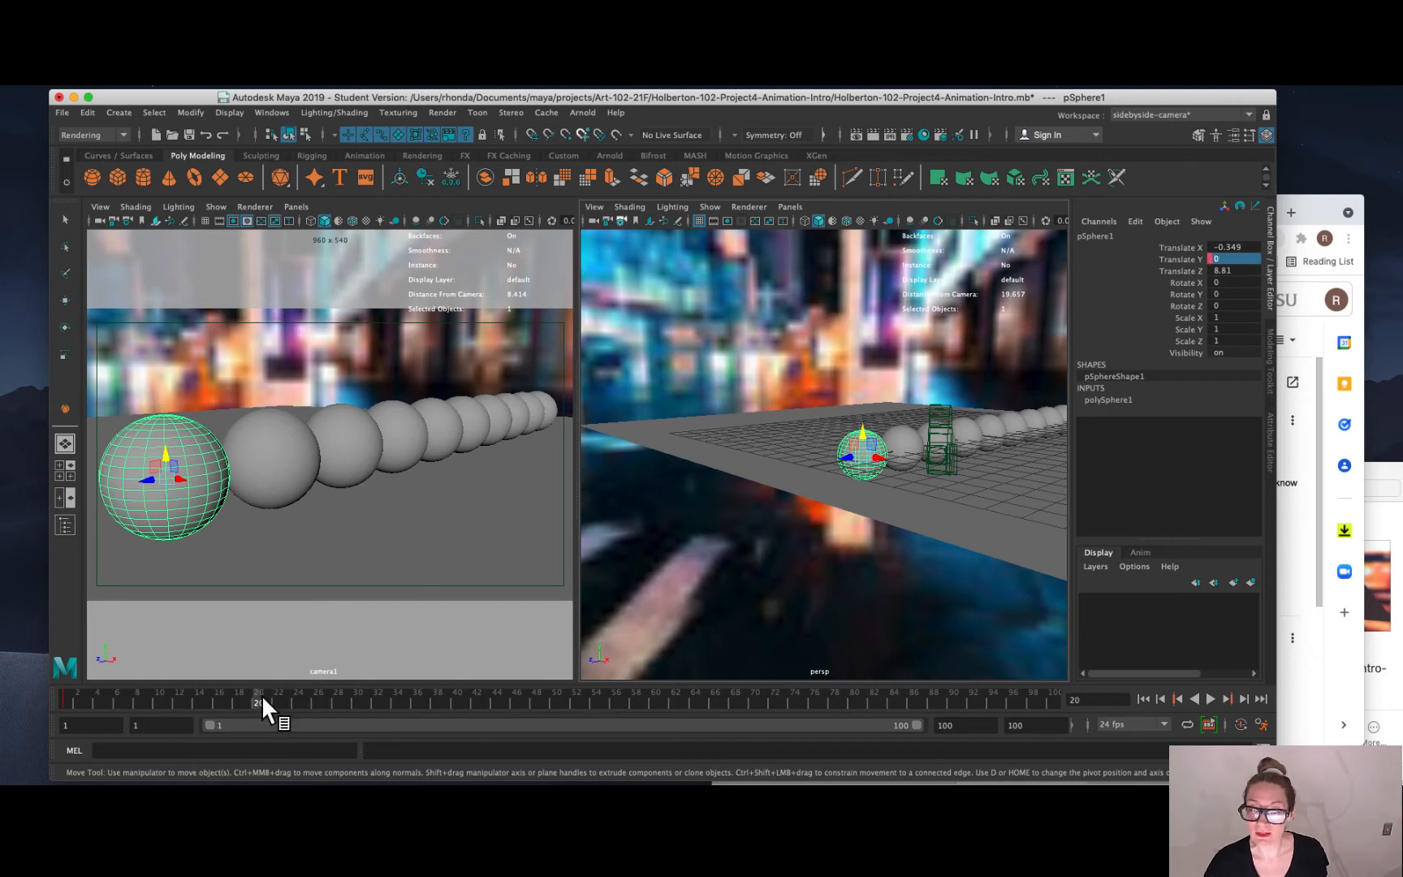
pyautogui.rightClick(1172, 261)
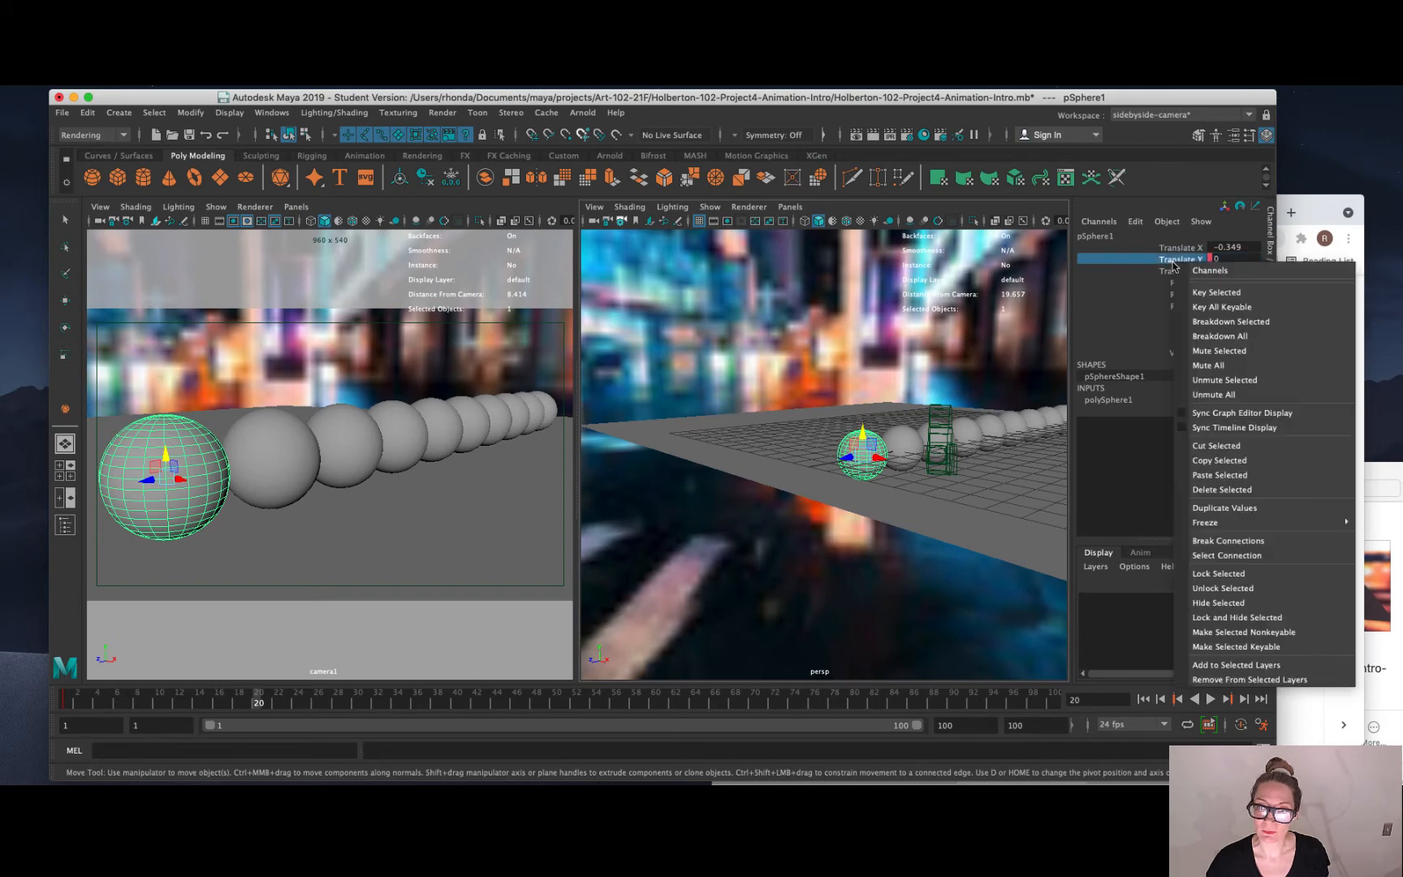
pyautogui.click(1209, 292)
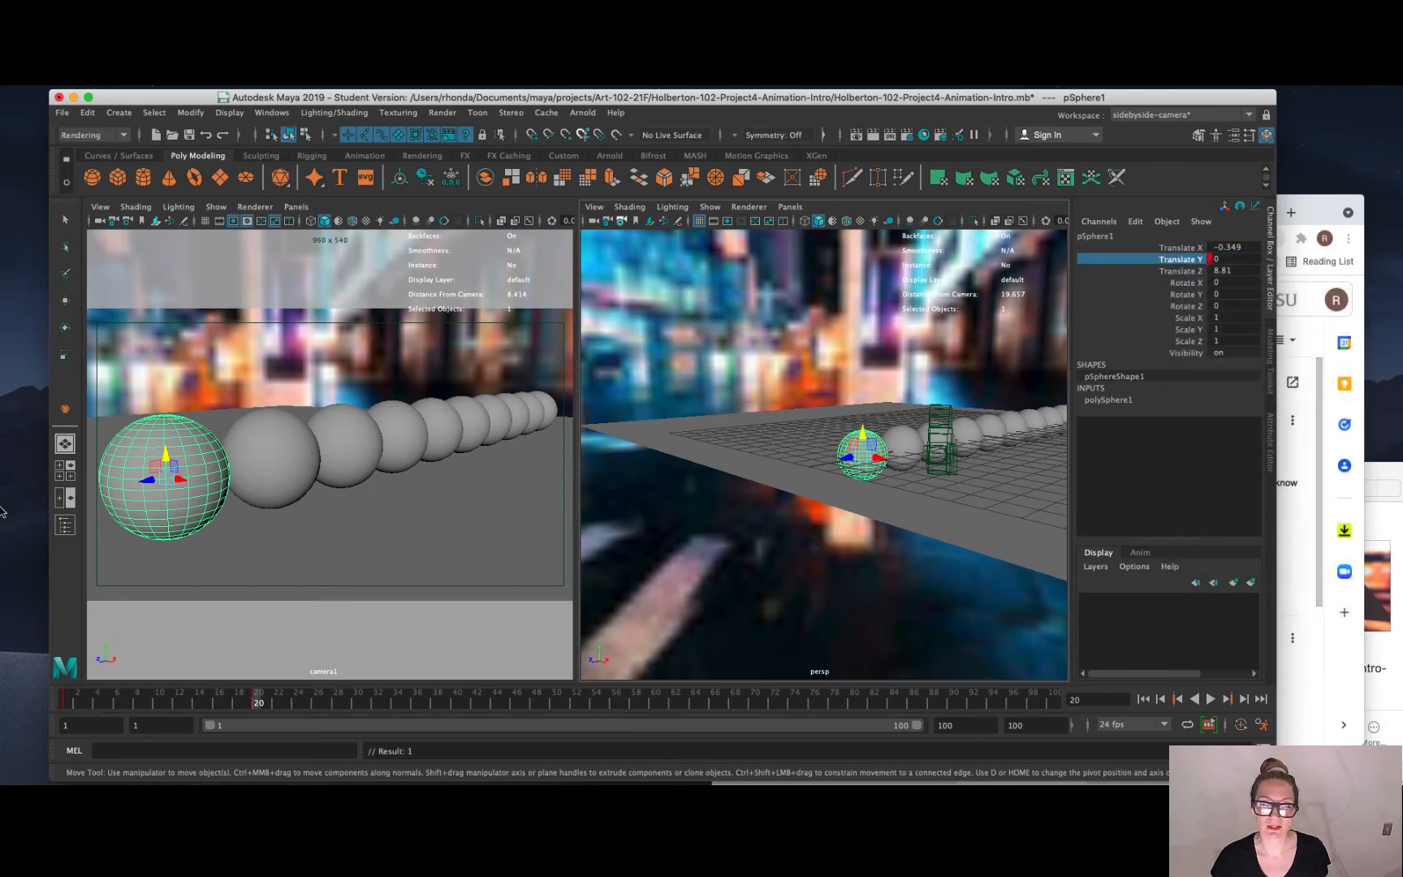
# Reuse the sphere's frame 1 height at frame 40 by setting Translate Y to 7.615, and key that channel.
pyautogui.click(66, 698)
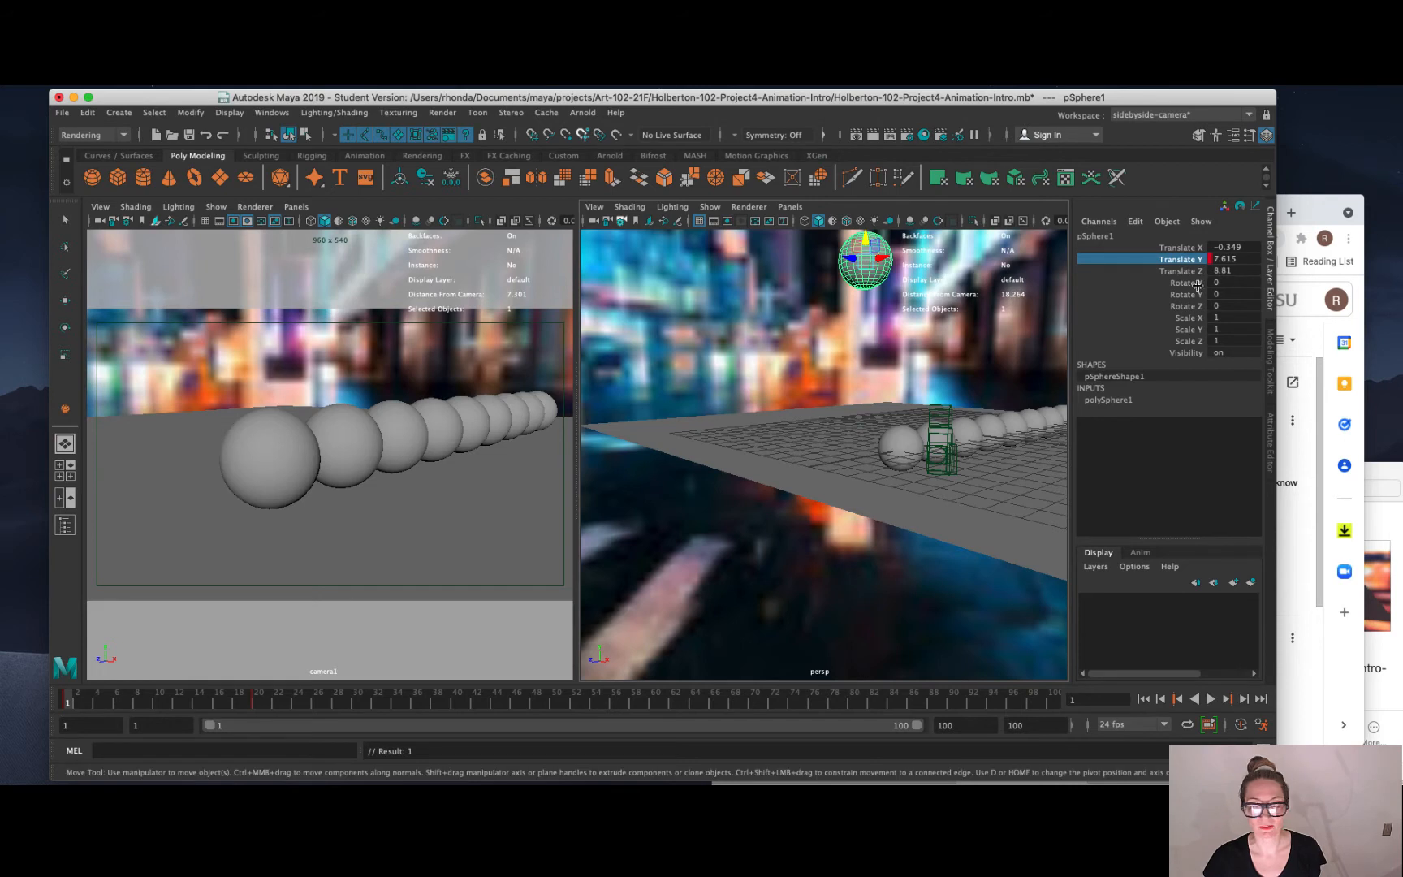
pyautogui.doubleClick(1221, 259)
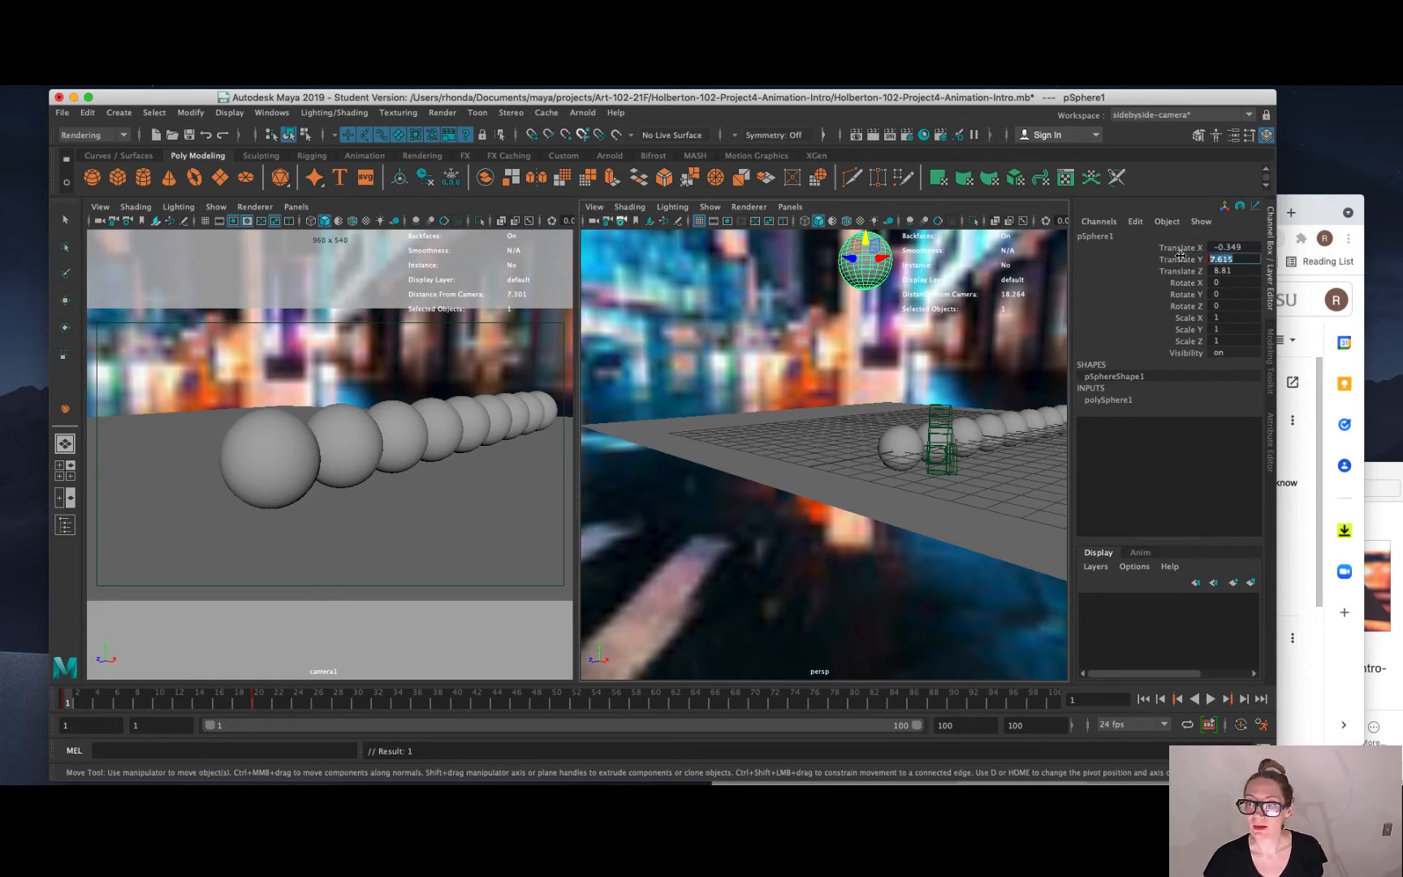
pyautogui.press('e')
pyautogui.click(1118, 284)
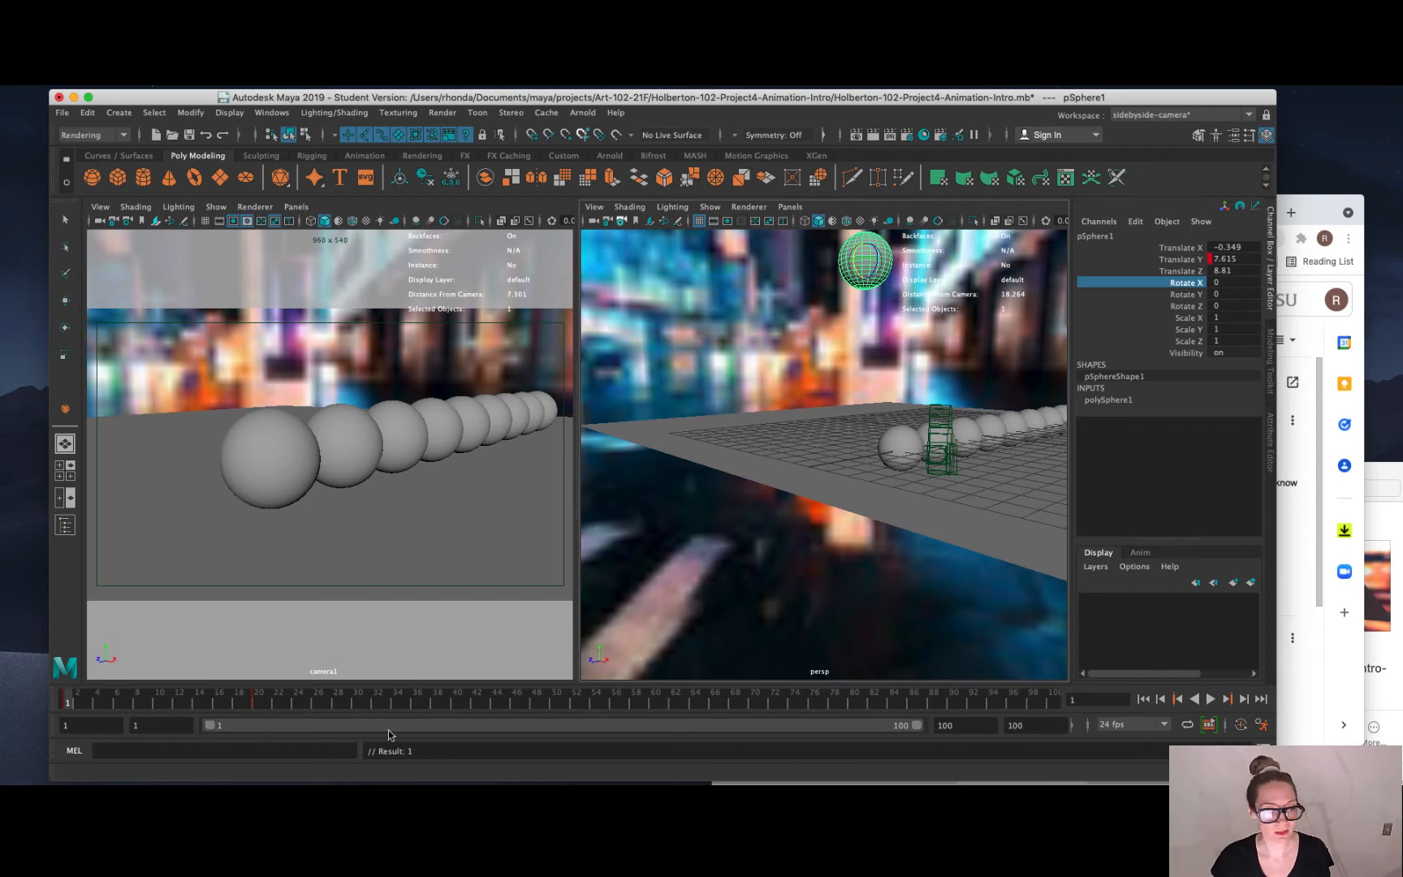
pyautogui.click(454, 701)
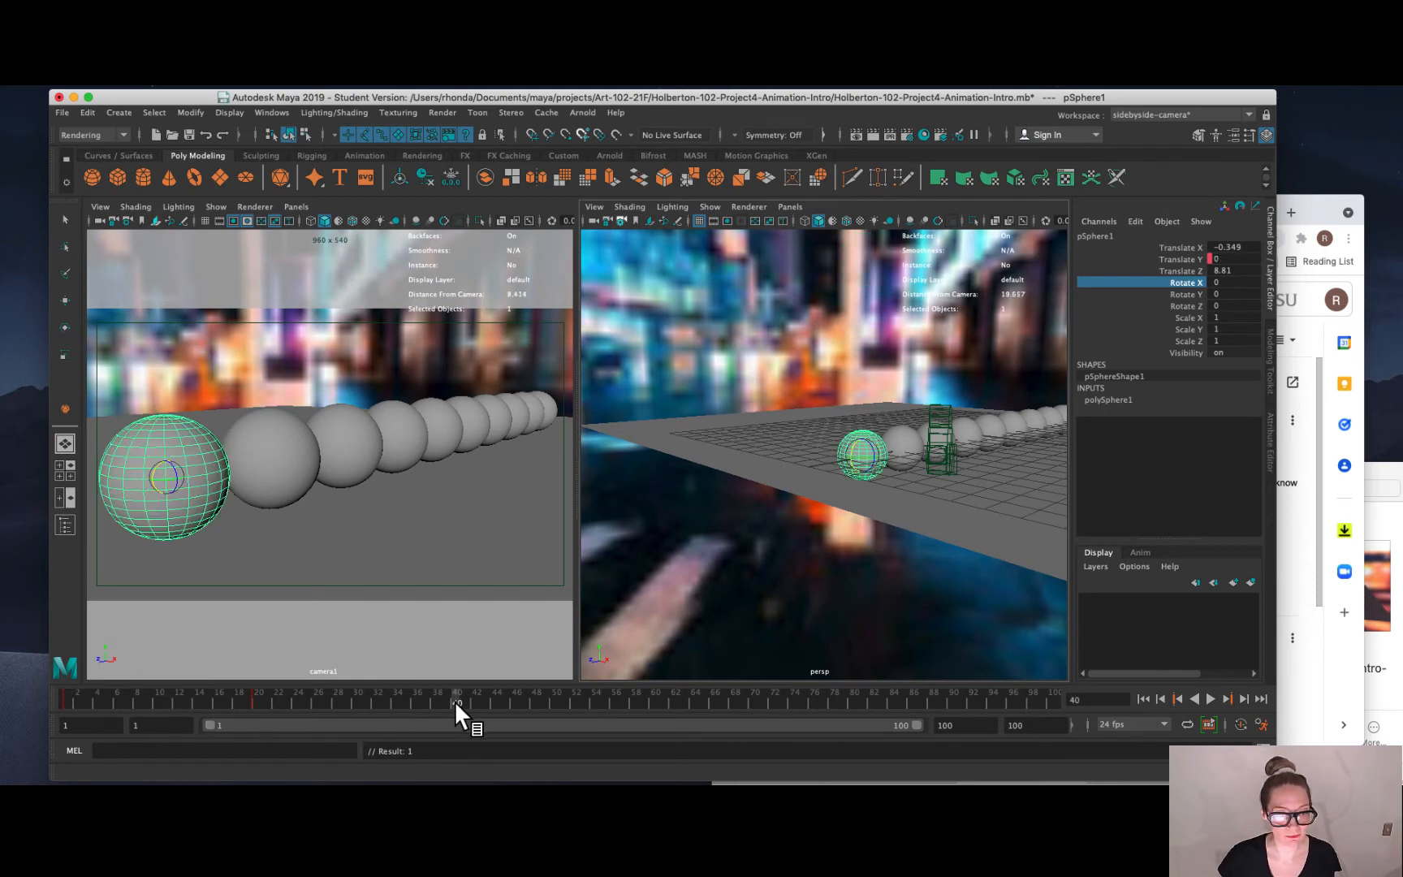
pyautogui.click(1230, 258)
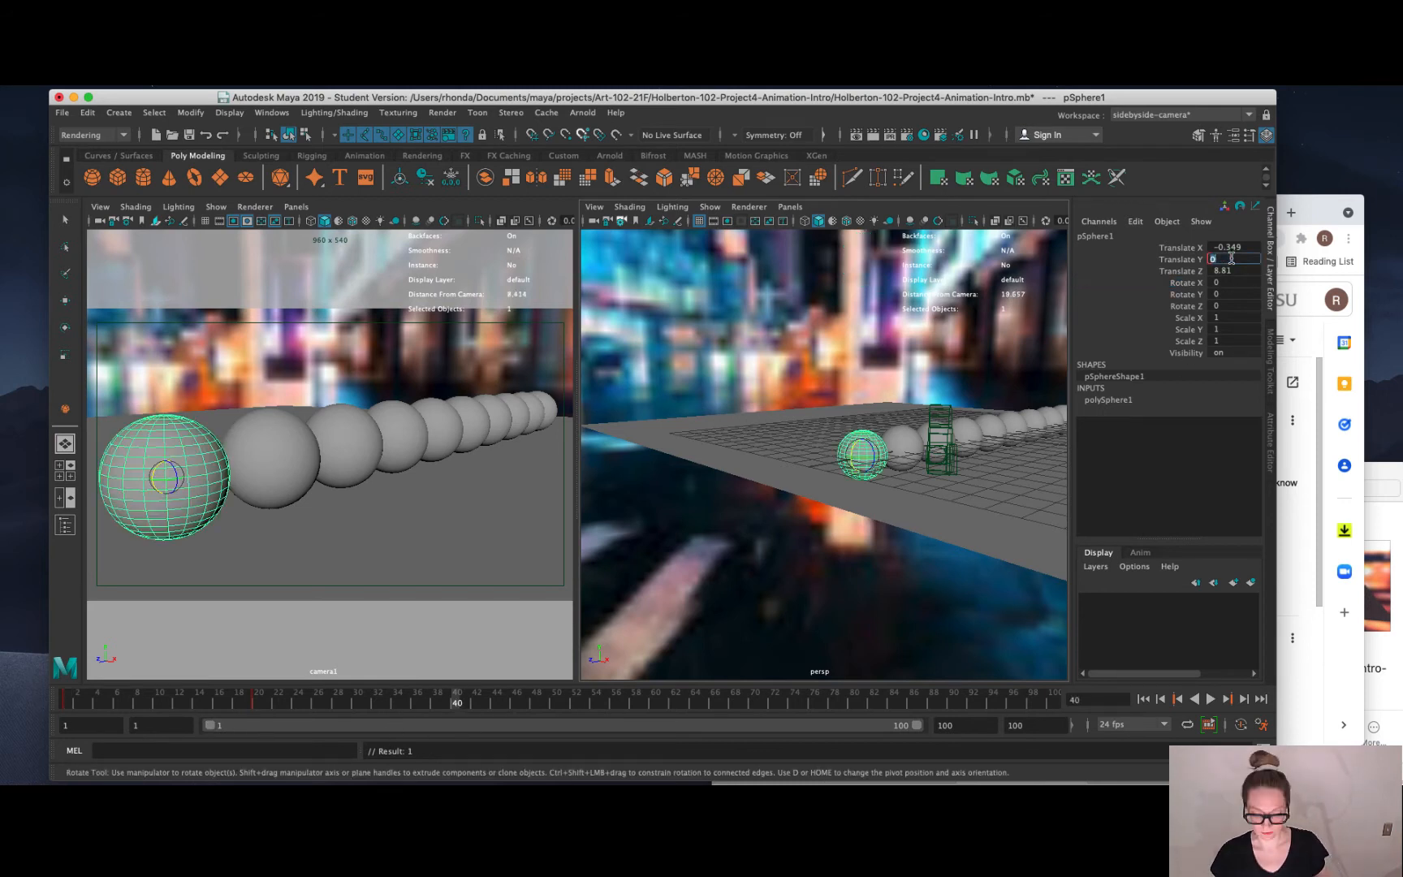
pyautogui.write('7.615')
pyautogui.press('Tab')
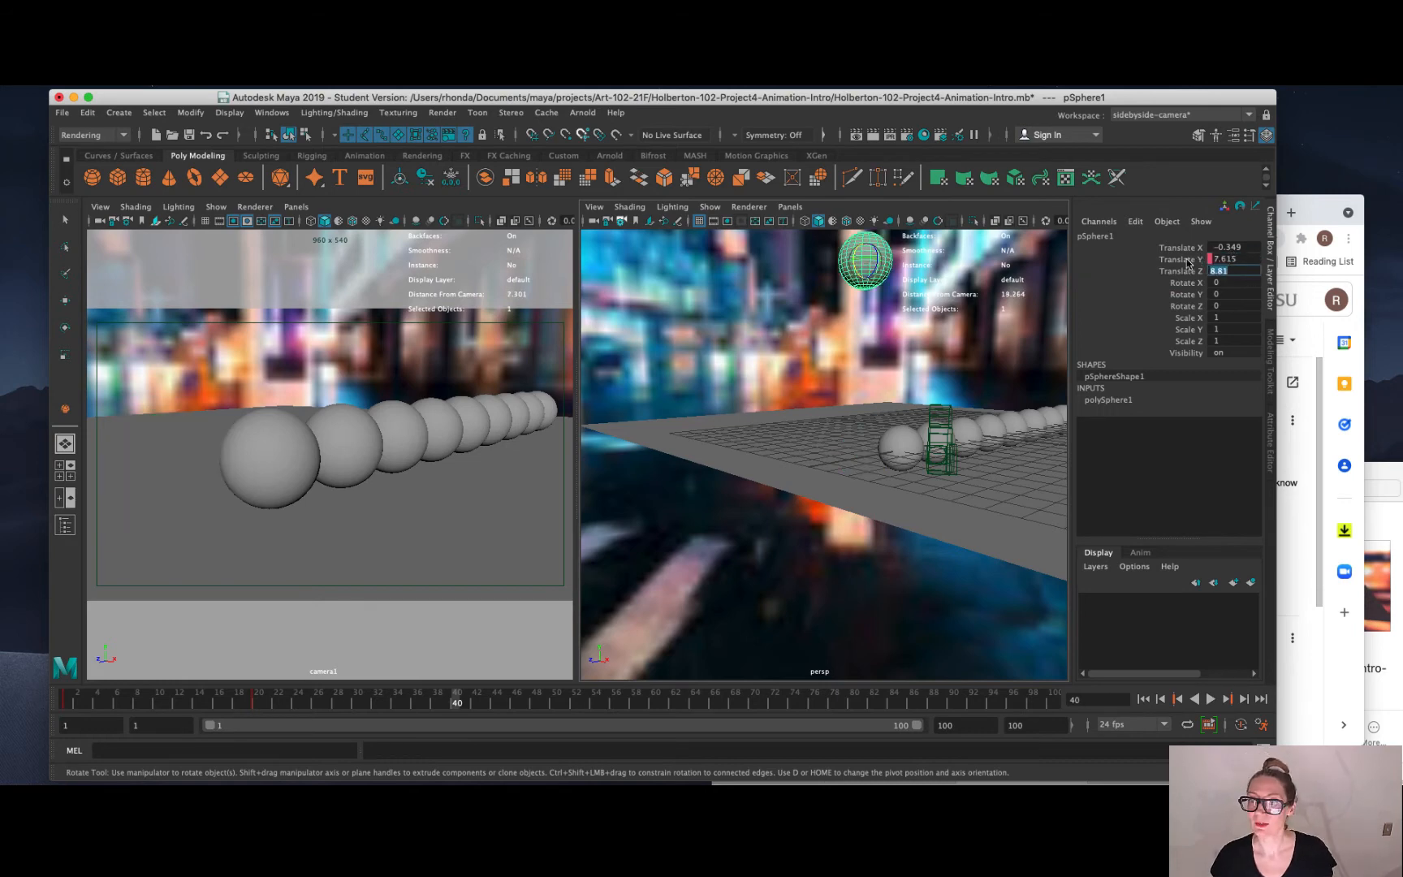
pyautogui.rightClick(1187, 260)
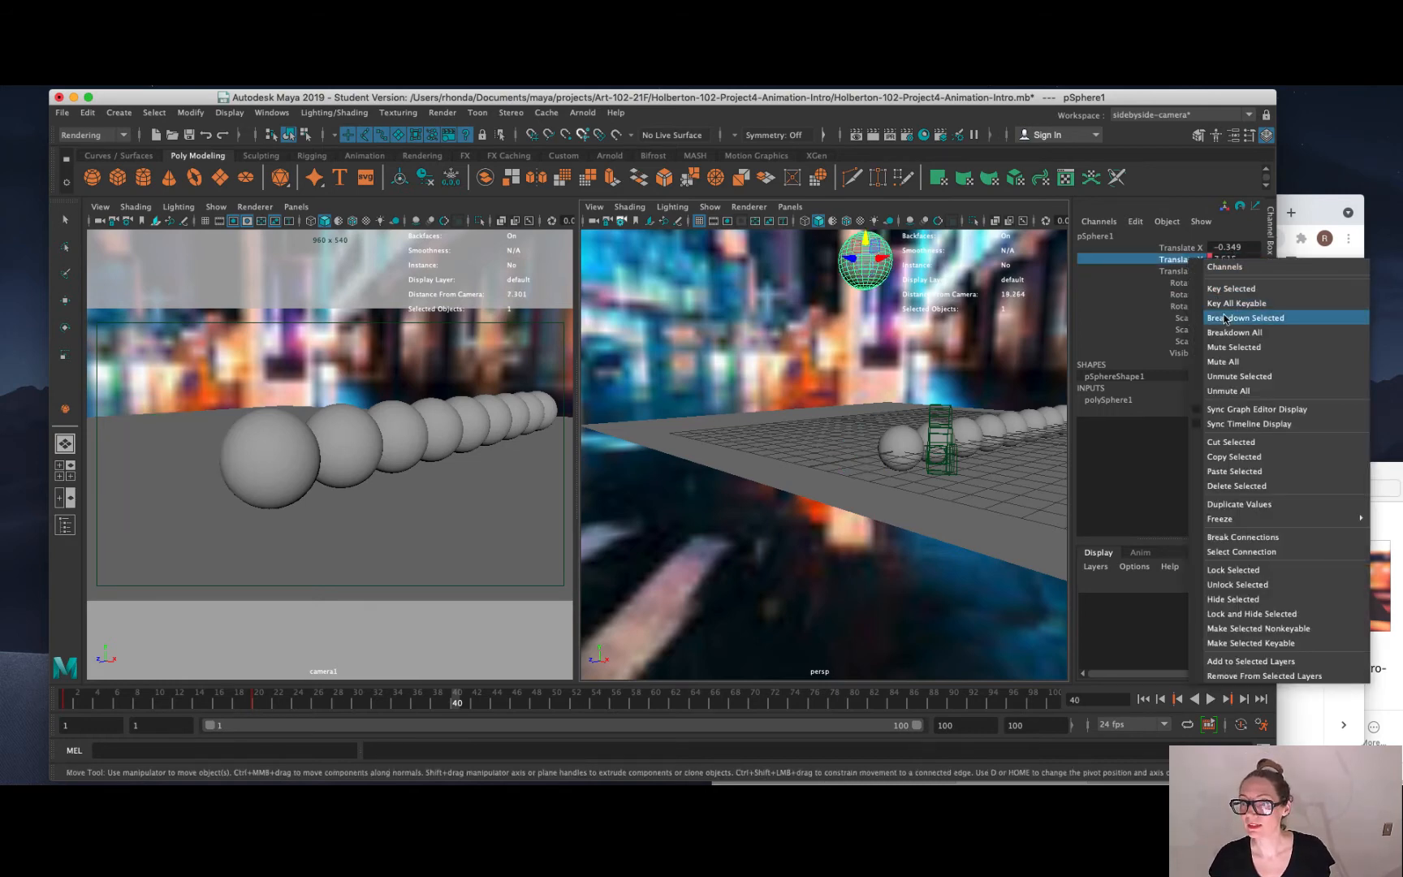
pyautogui.click(1230, 289)
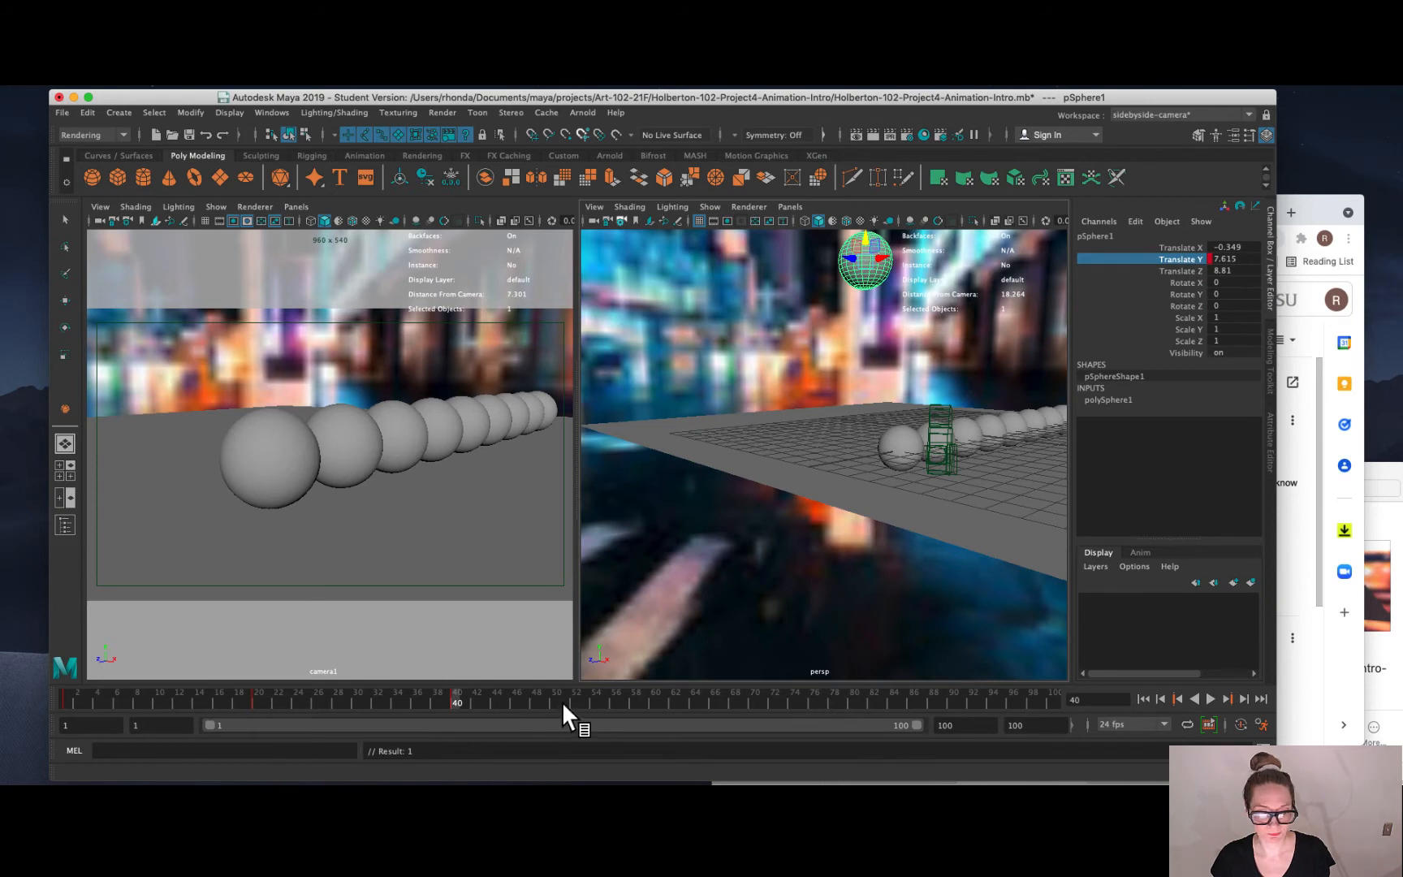
# At frame 60, return the sphere to Translate Y 0 and key that channel.
pyautogui.click(654, 698)
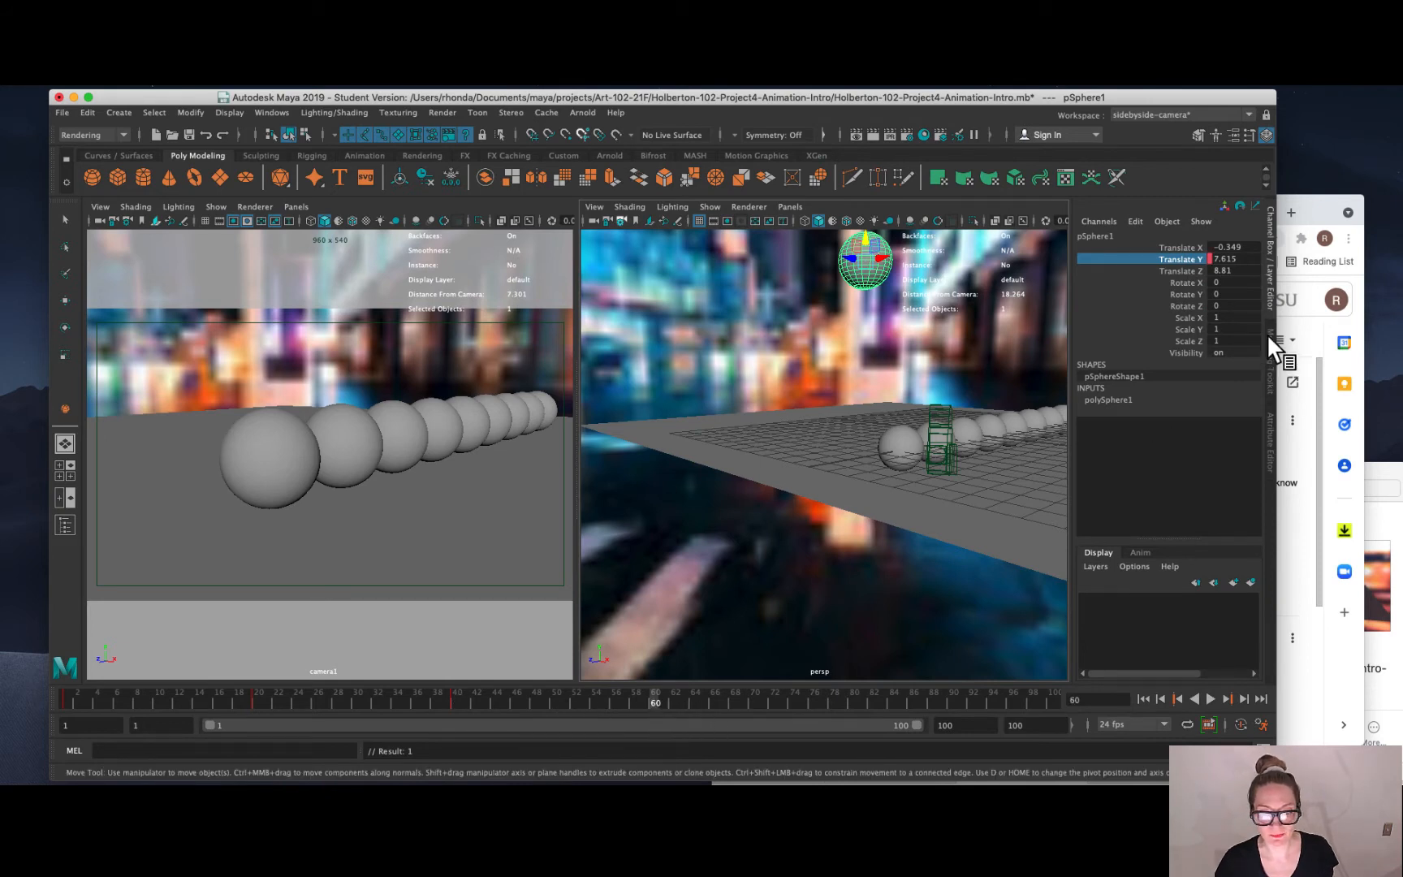
pyautogui.doubleClick(1242, 260)
pyautogui.write('0')
pyautogui.press('Return')
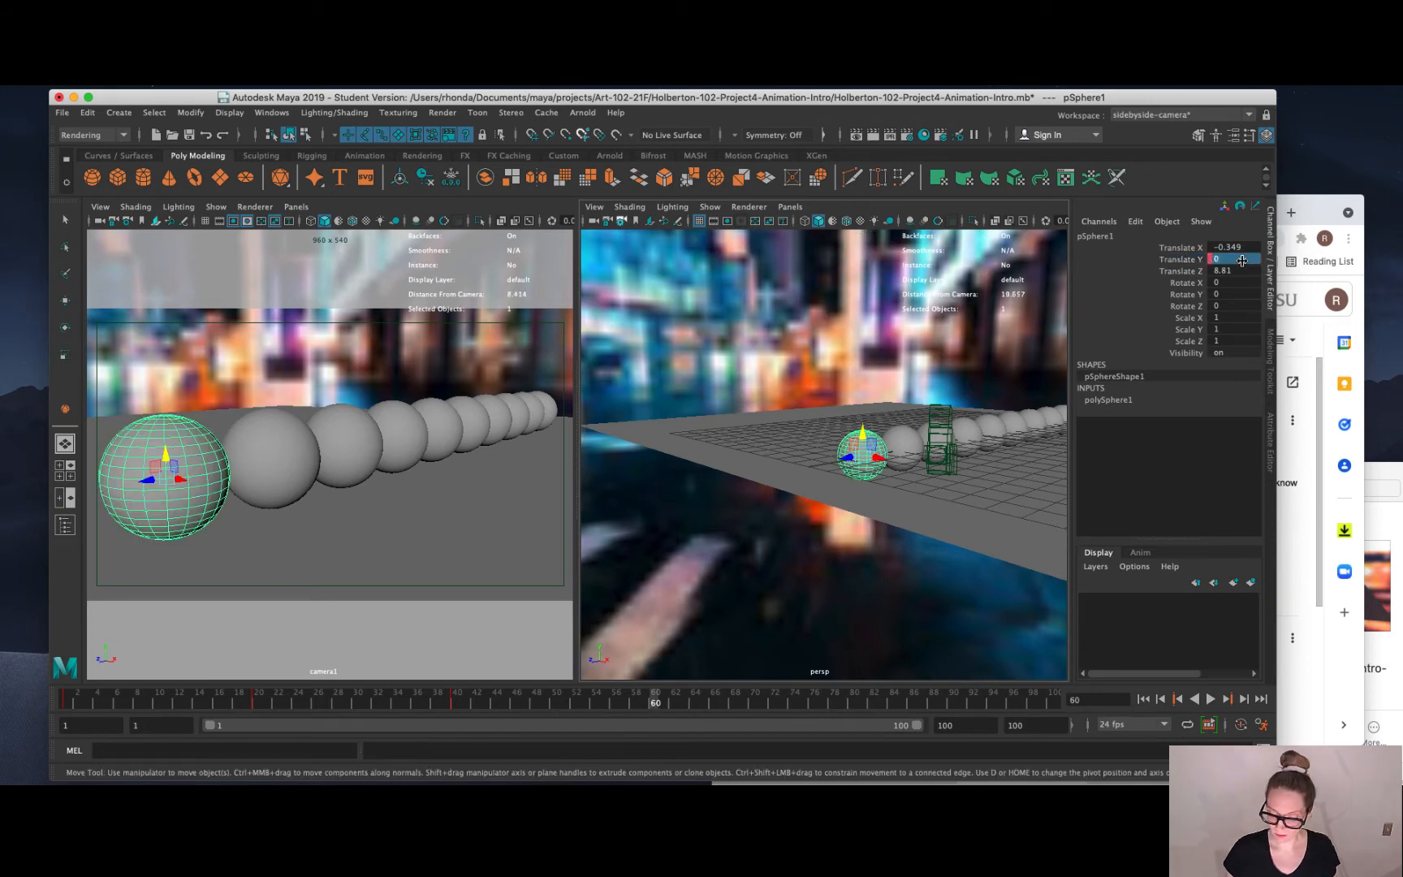
pyautogui.rightClick(1186, 259)
pyautogui.click(1191, 290)
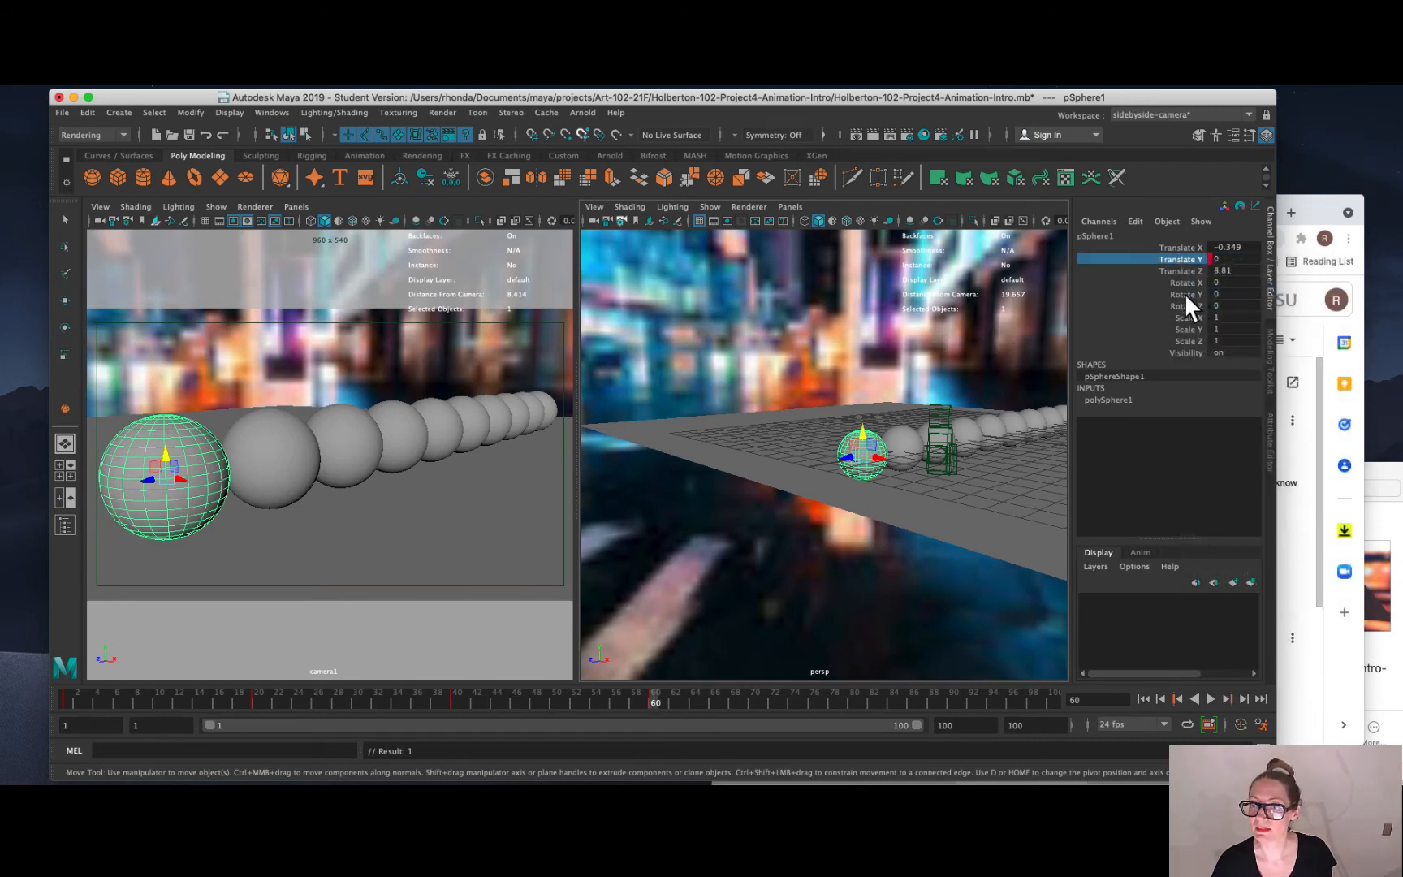
# At frame 80, set the sphere's Translate Y to 7.615 and key that channel.
pyautogui.click(848, 700)
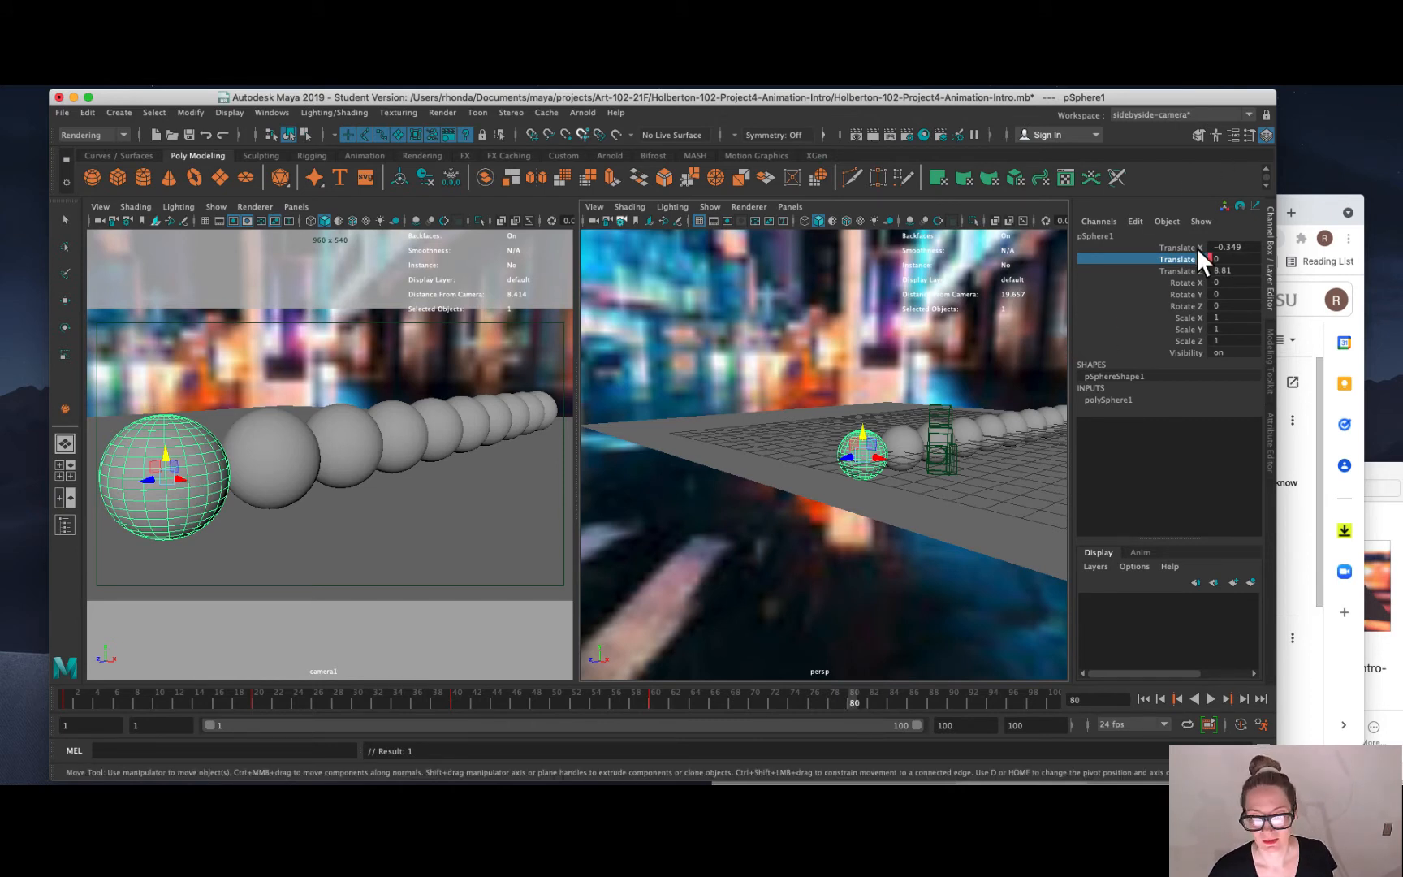
pyautogui.click(654, 698)
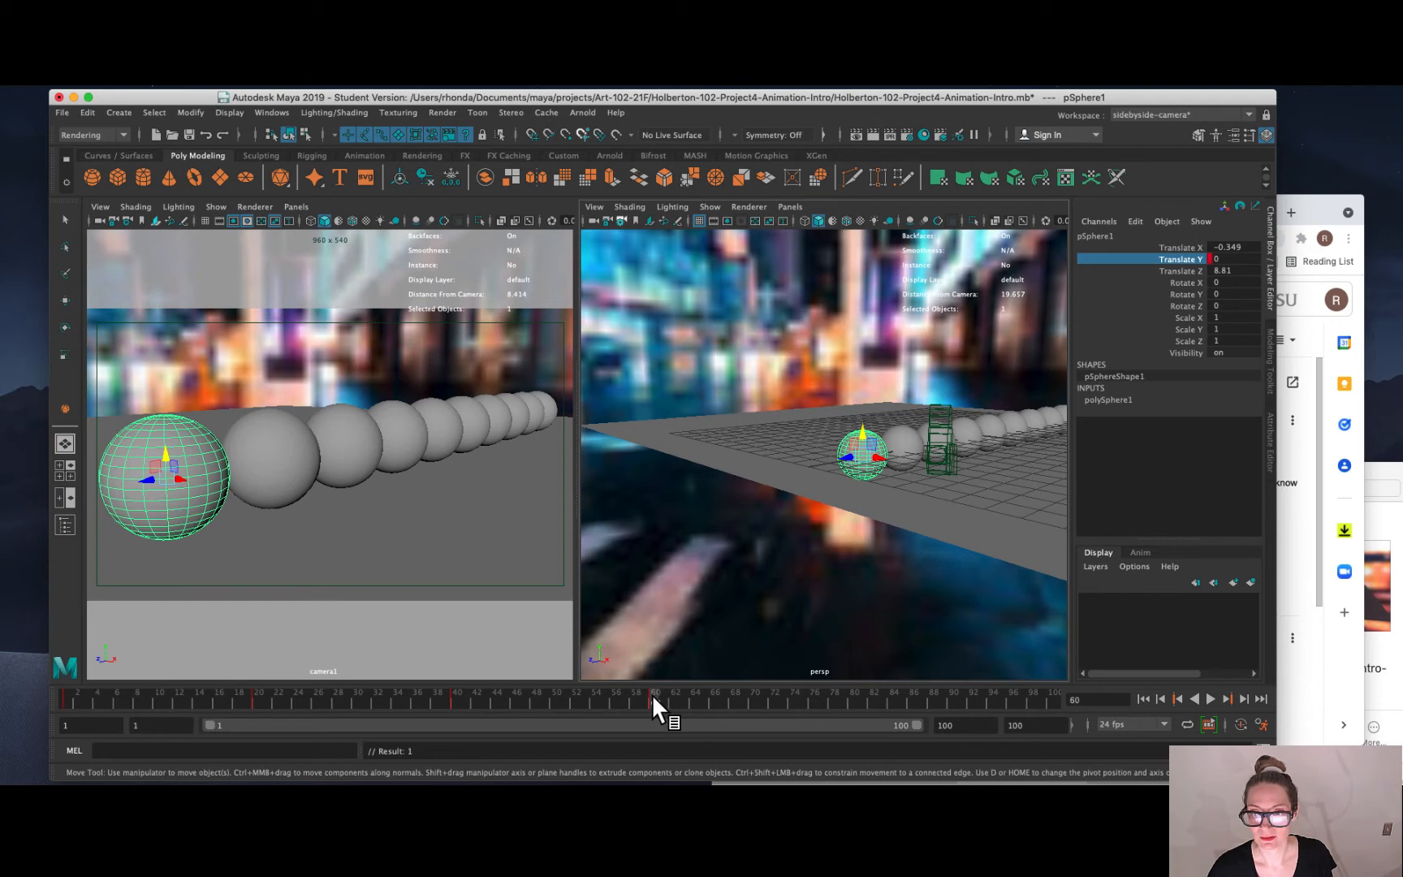
pyautogui.click(852, 700)
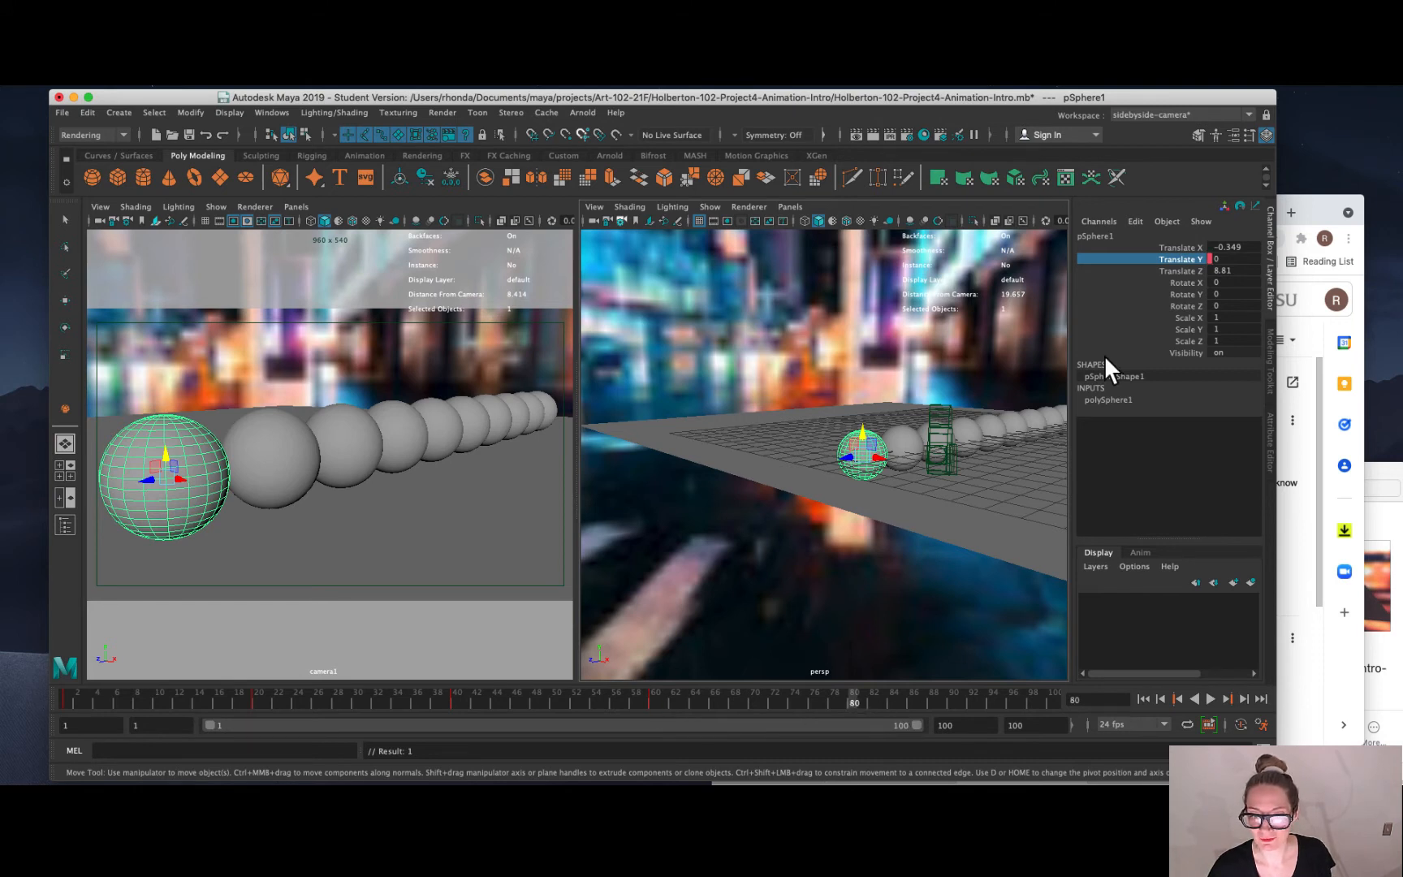
pyautogui.doubleClick(1230, 259)
pyautogui.write('7.615')
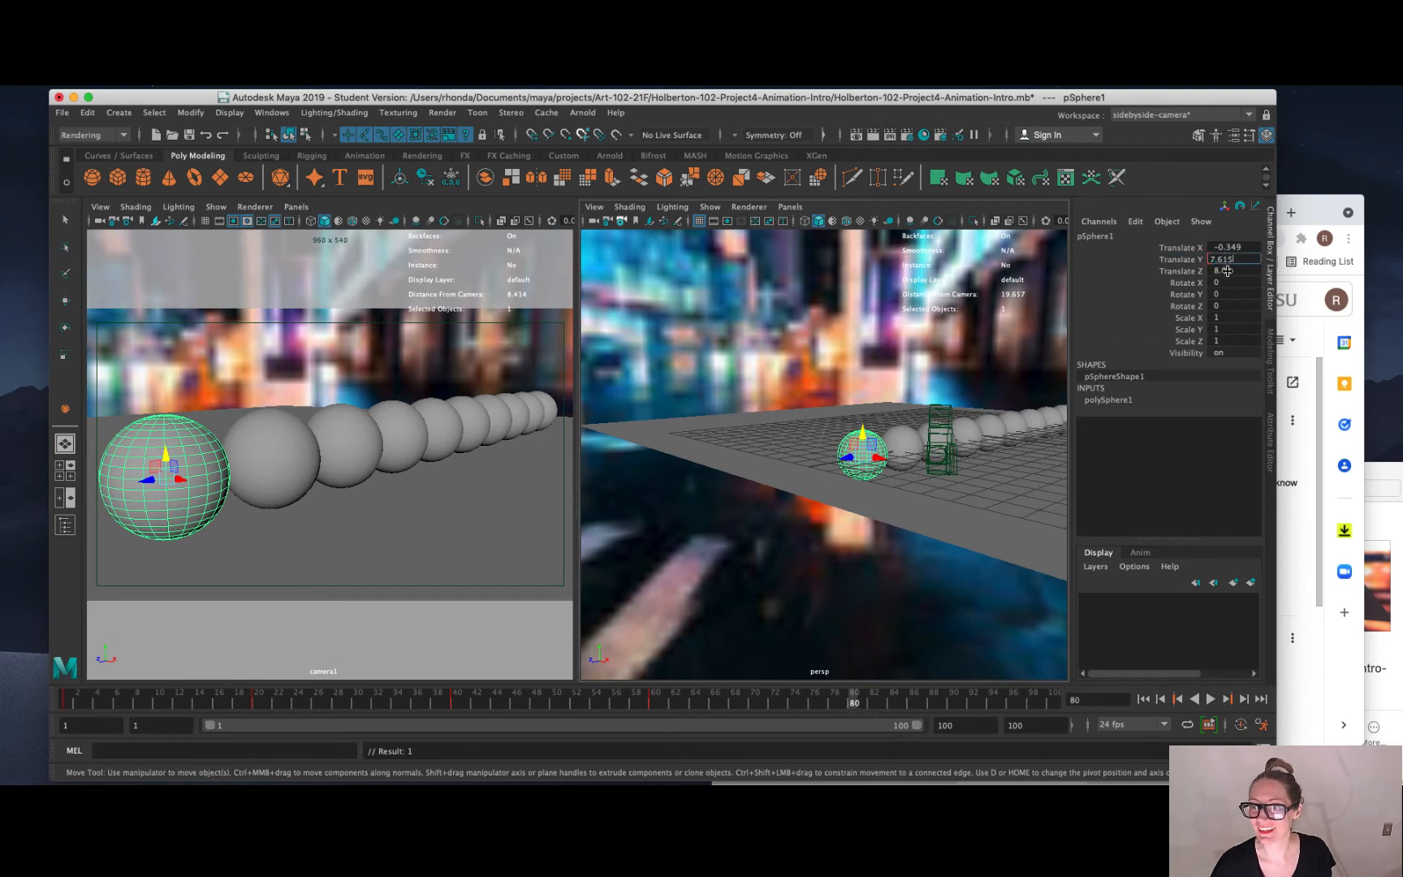
pyautogui.click(1181, 259)
pyautogui.rightClick(1190, 261)
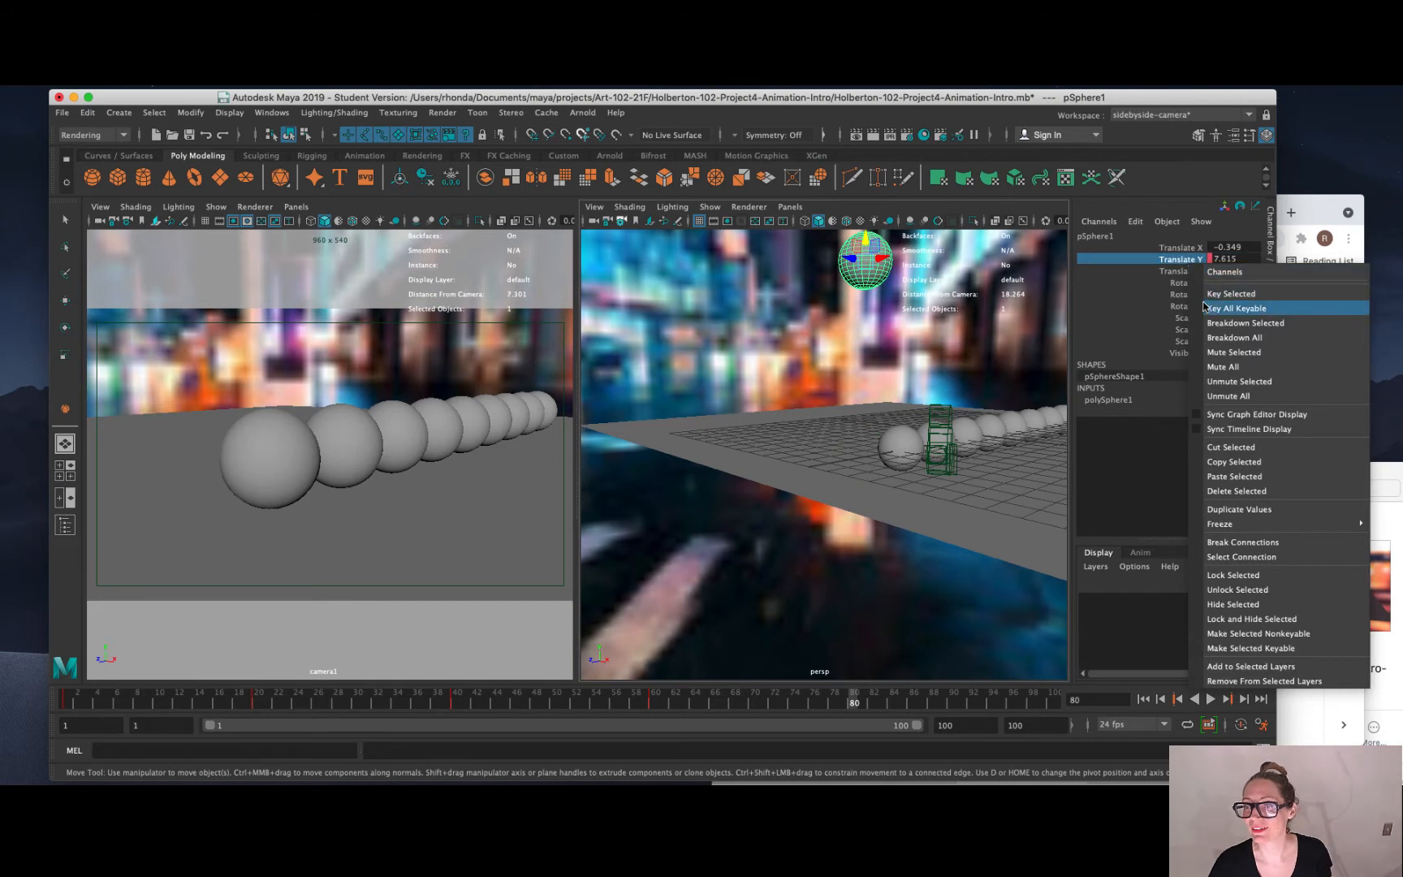
pyautogui.click(1205, 297)
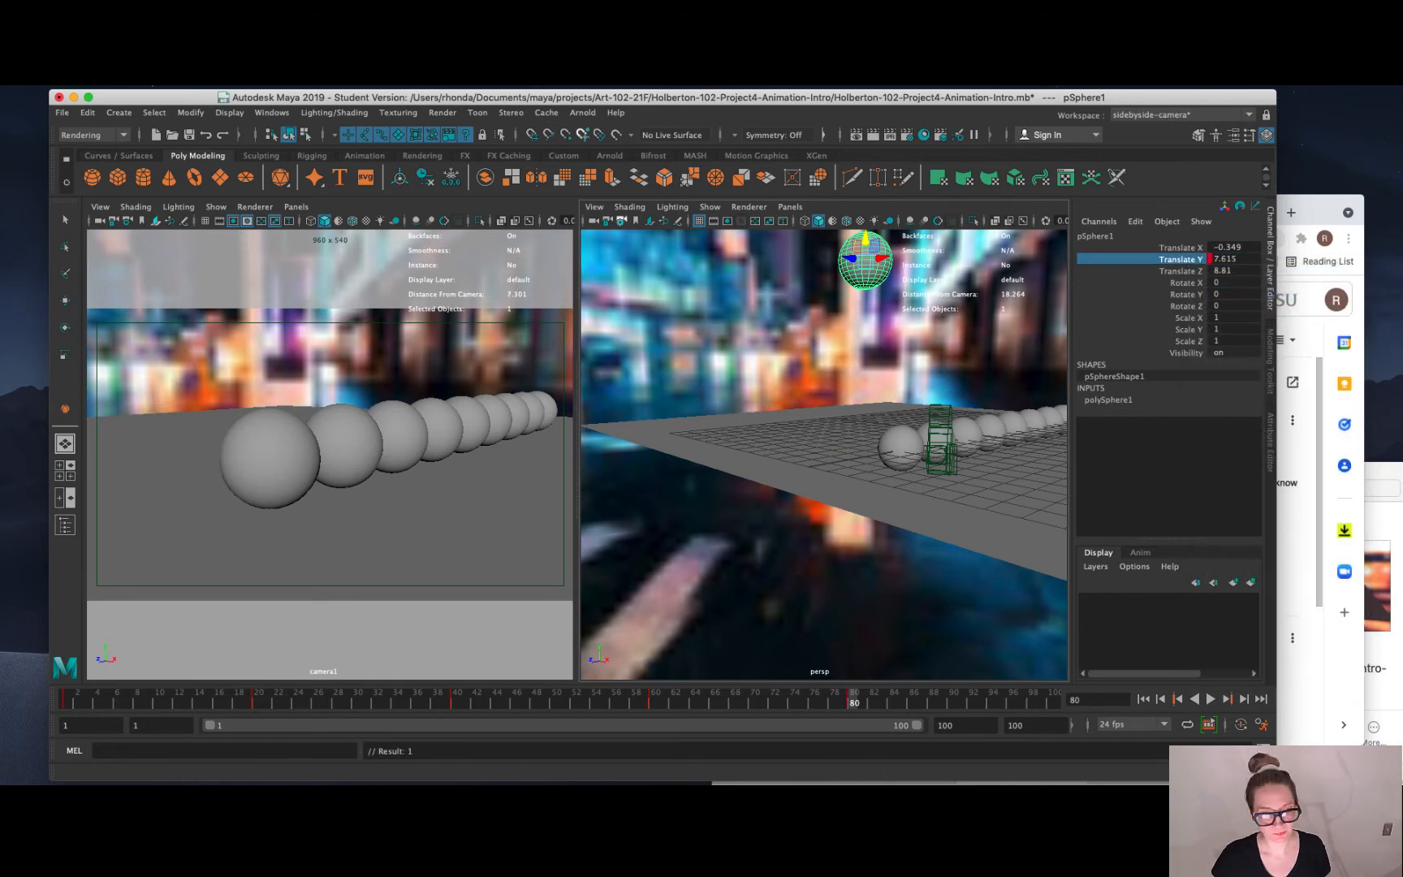
# Play the bouncing sphere's animation from frame 1 and scrub through its keyframes up to frame 80.
pyautogui.click(69, 702)
pyautogui.hotkey('alt', 'v')
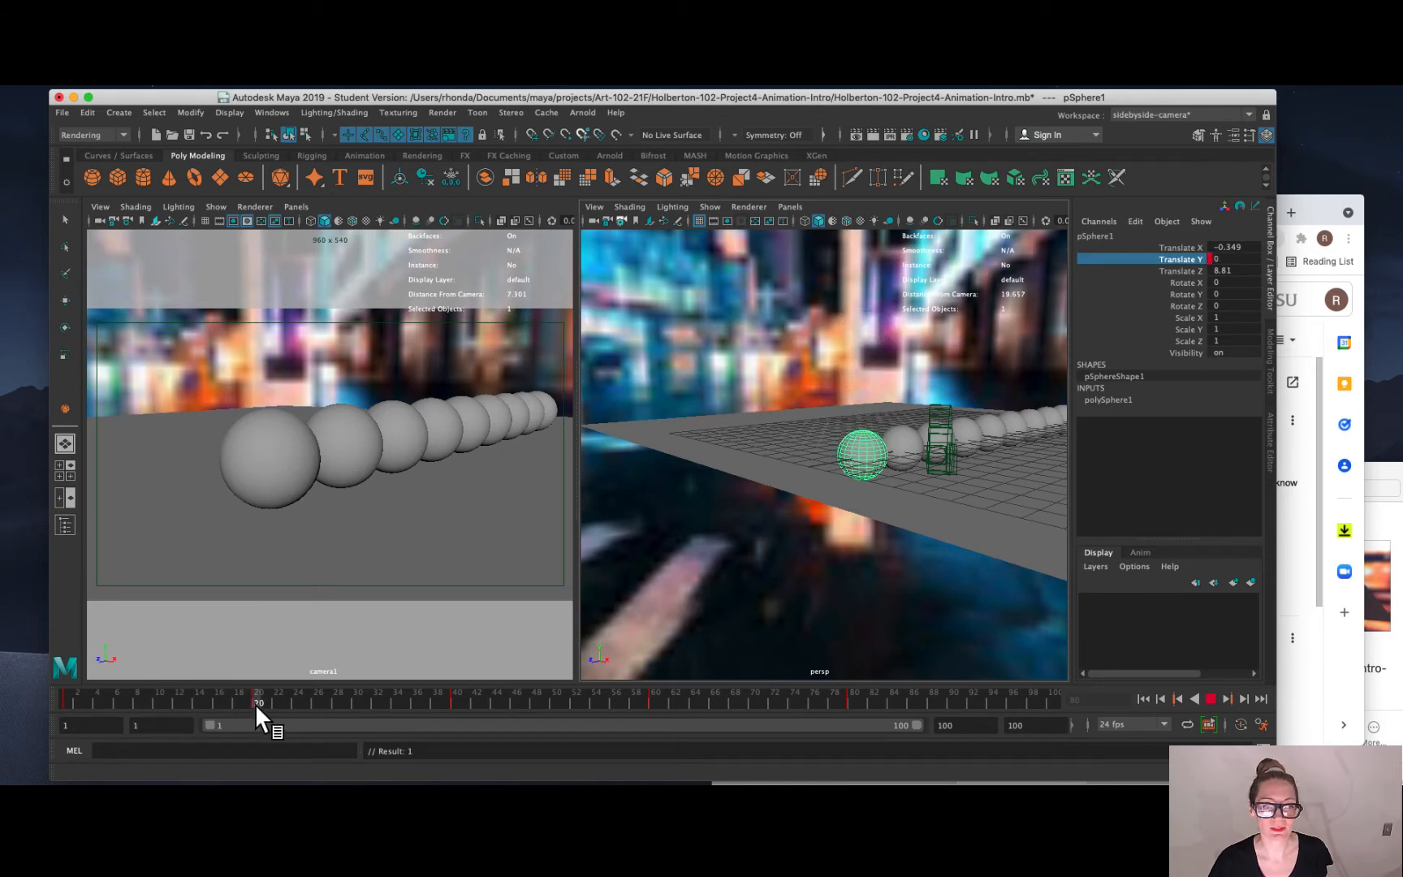
pyautogui.moveTo(255, 702)
pyautogui.mouseDown()
pyautogui.moveTo(53, 702)
pyautogui.moveTo(862, 704)
pyautogui.moveTo(847, 700)
pyautogui.mouseUp()
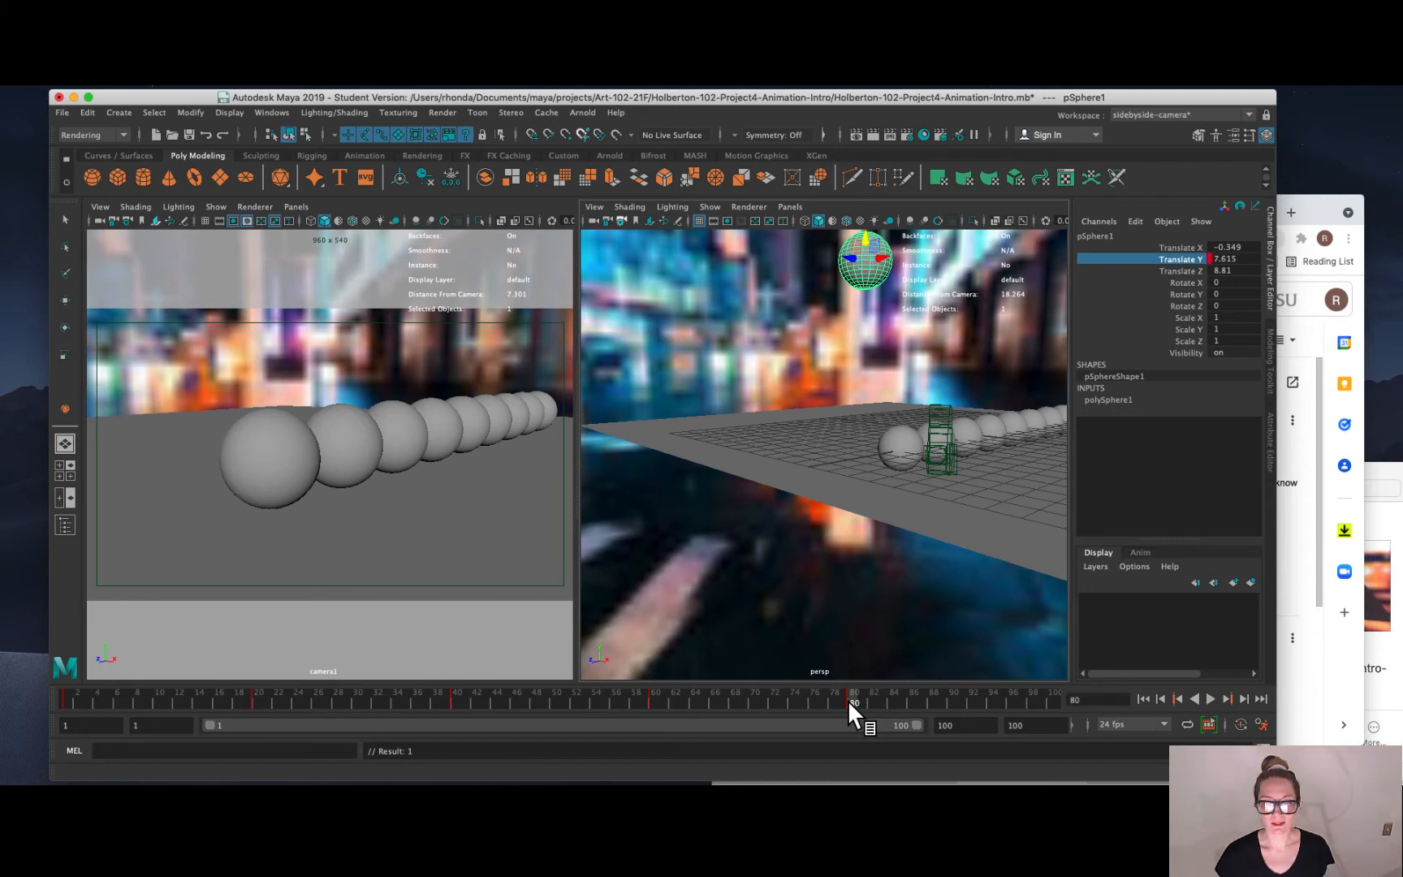
pyautogui.moveTo(71, 707); pyautogui.dragTo(59, 703)
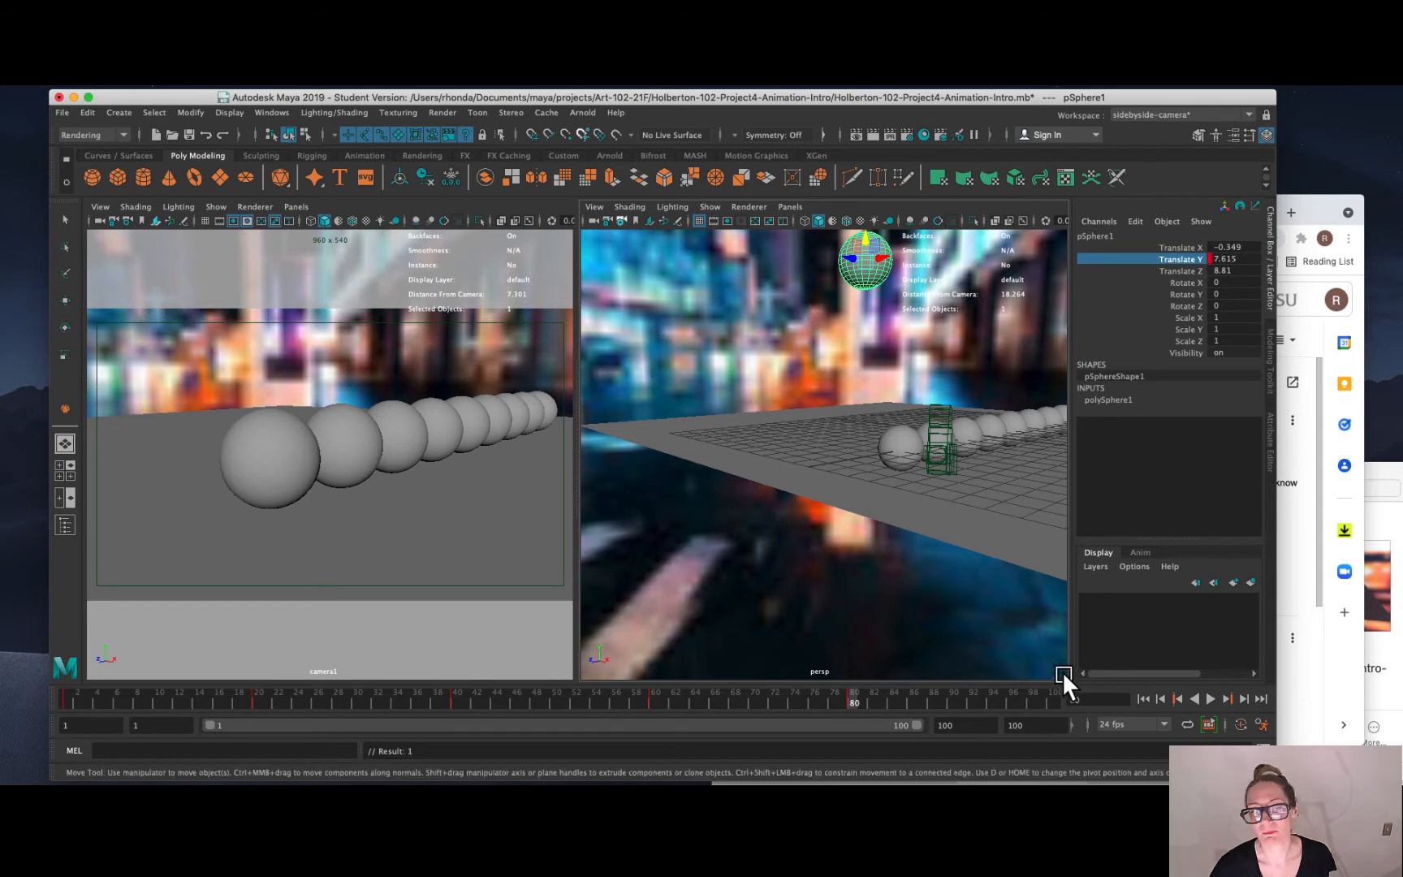
# At frame 100, set the sphere's Translate Y to 0 and key that channel.
pyautogui.click(1045, 697)
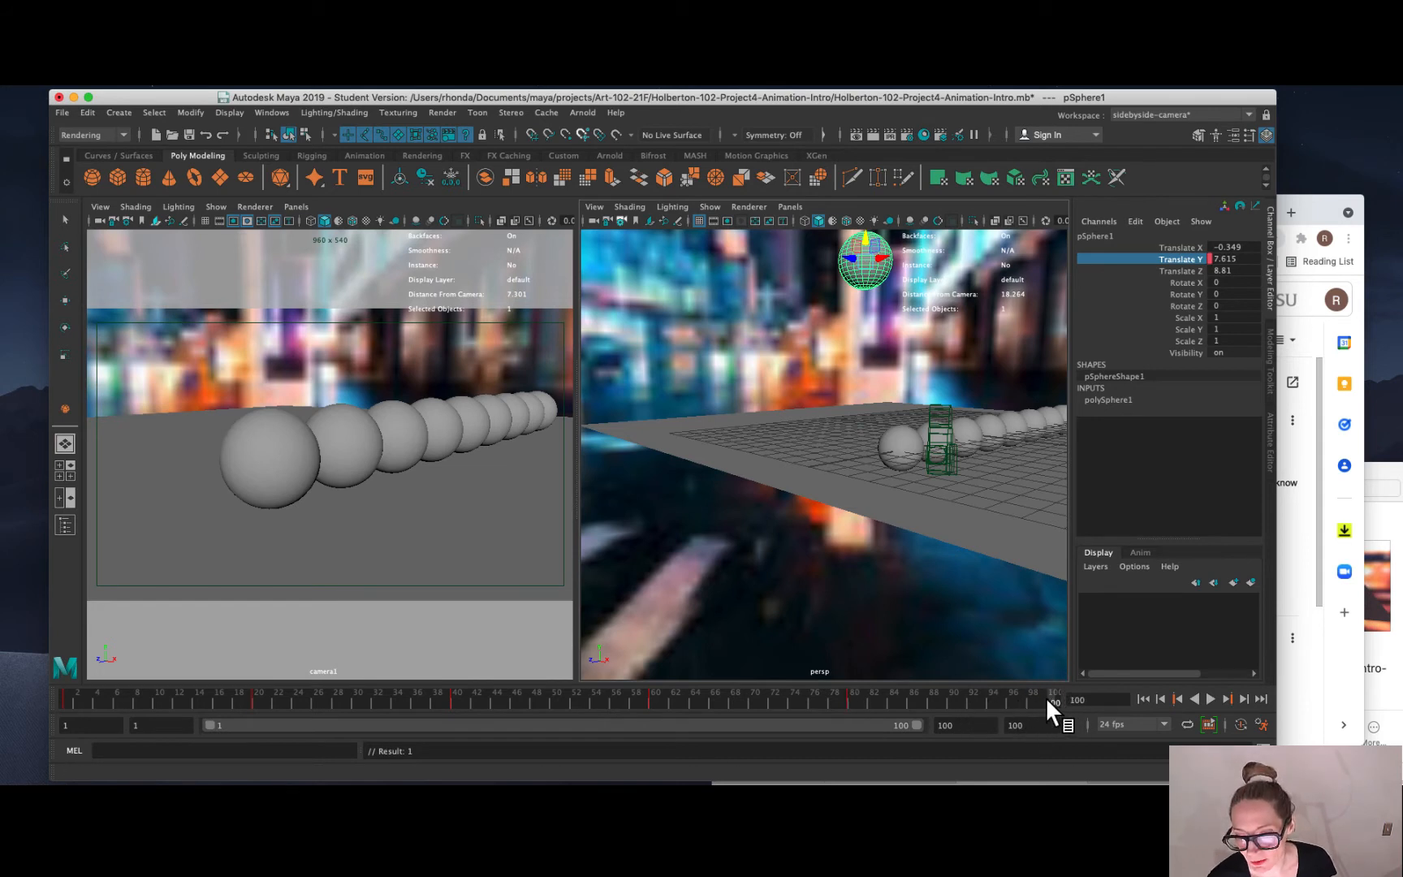
pyautogui.doubleClick(1237, 259)
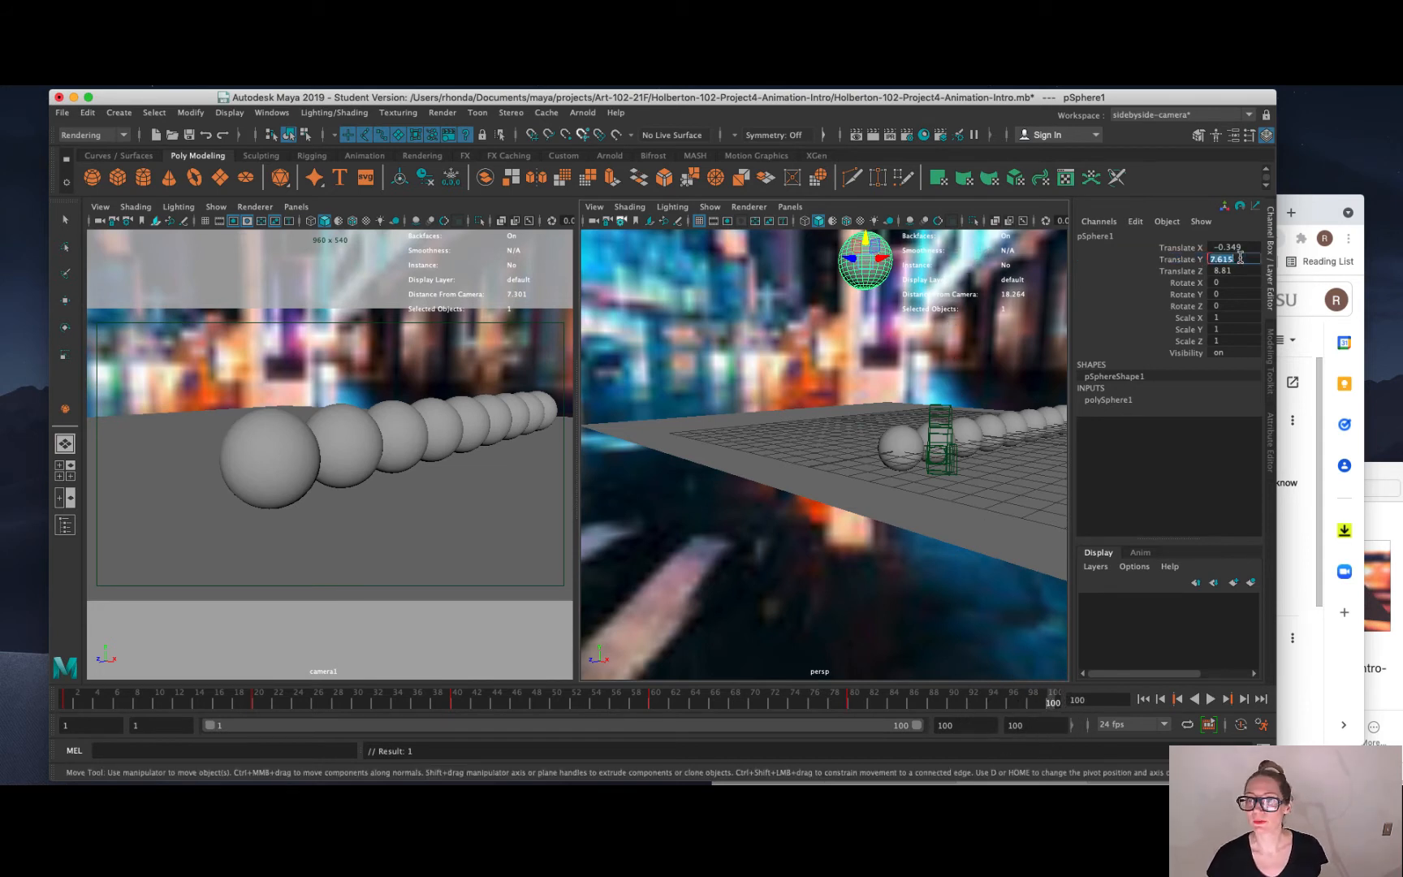
pyautogui.write('0')
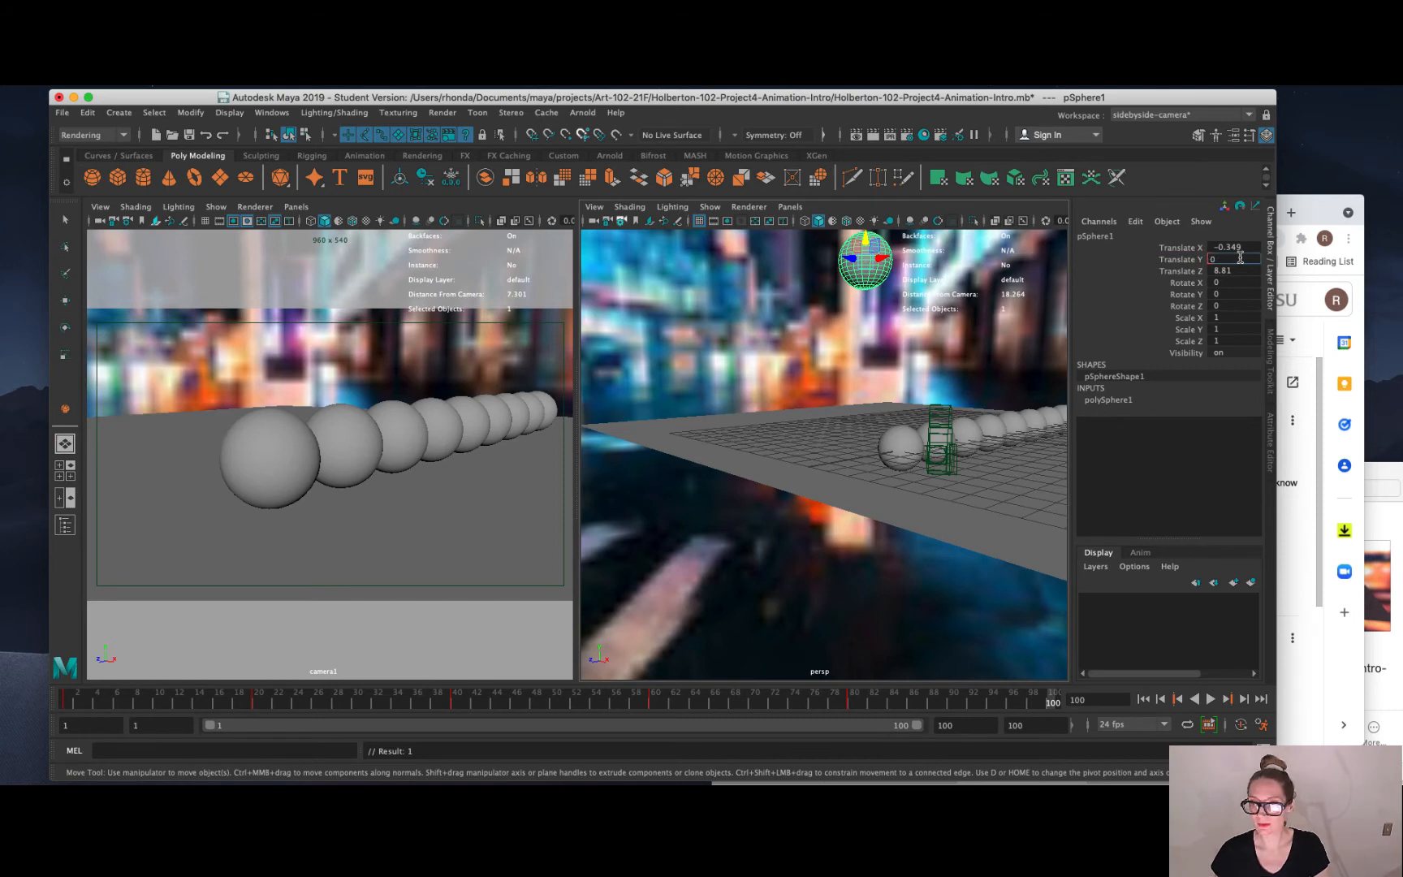
pyautogui.press('Return')
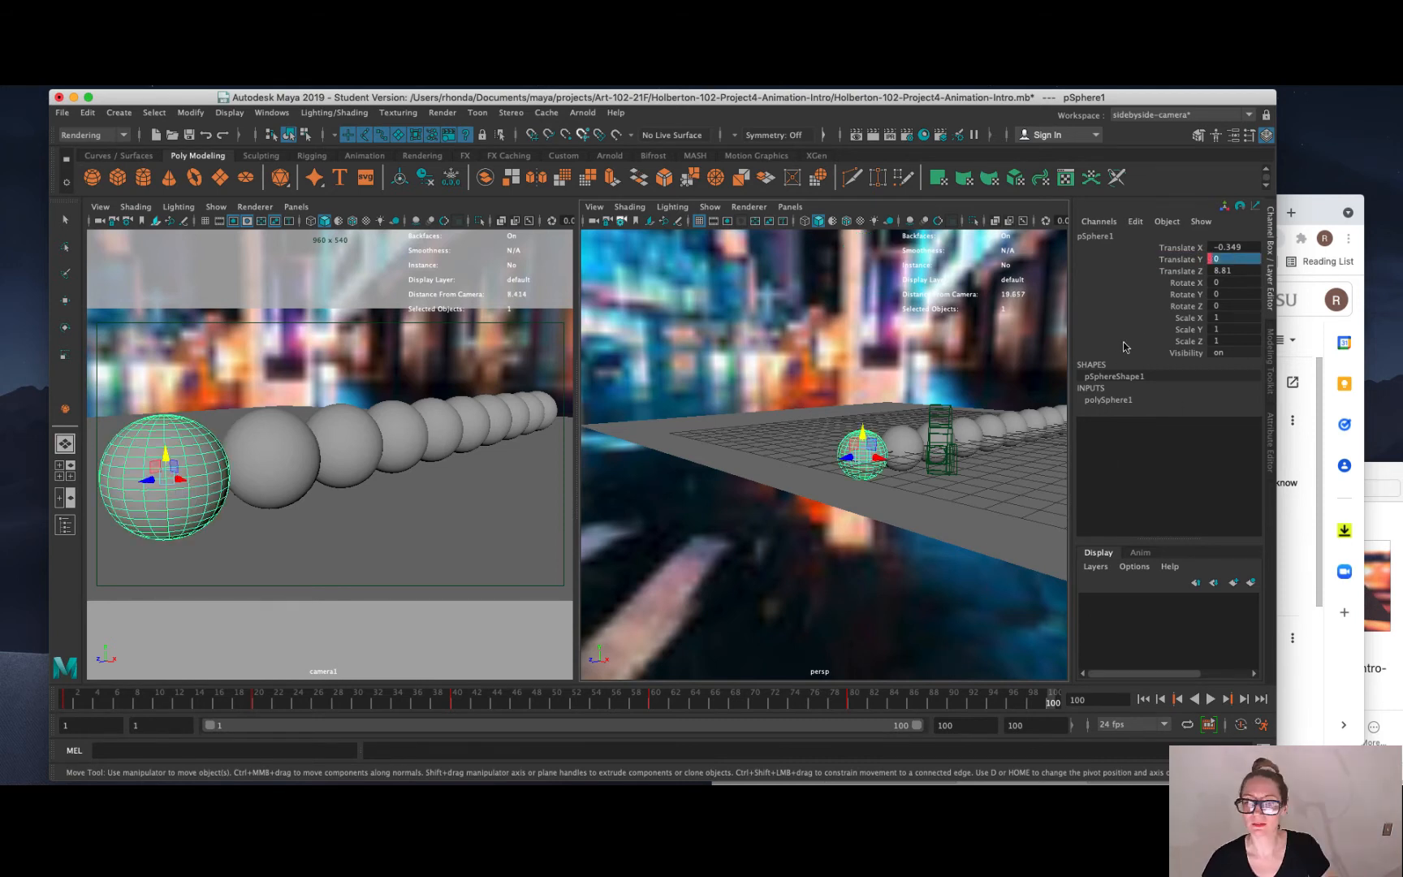
pyautogui.rightClick(1165, 264)
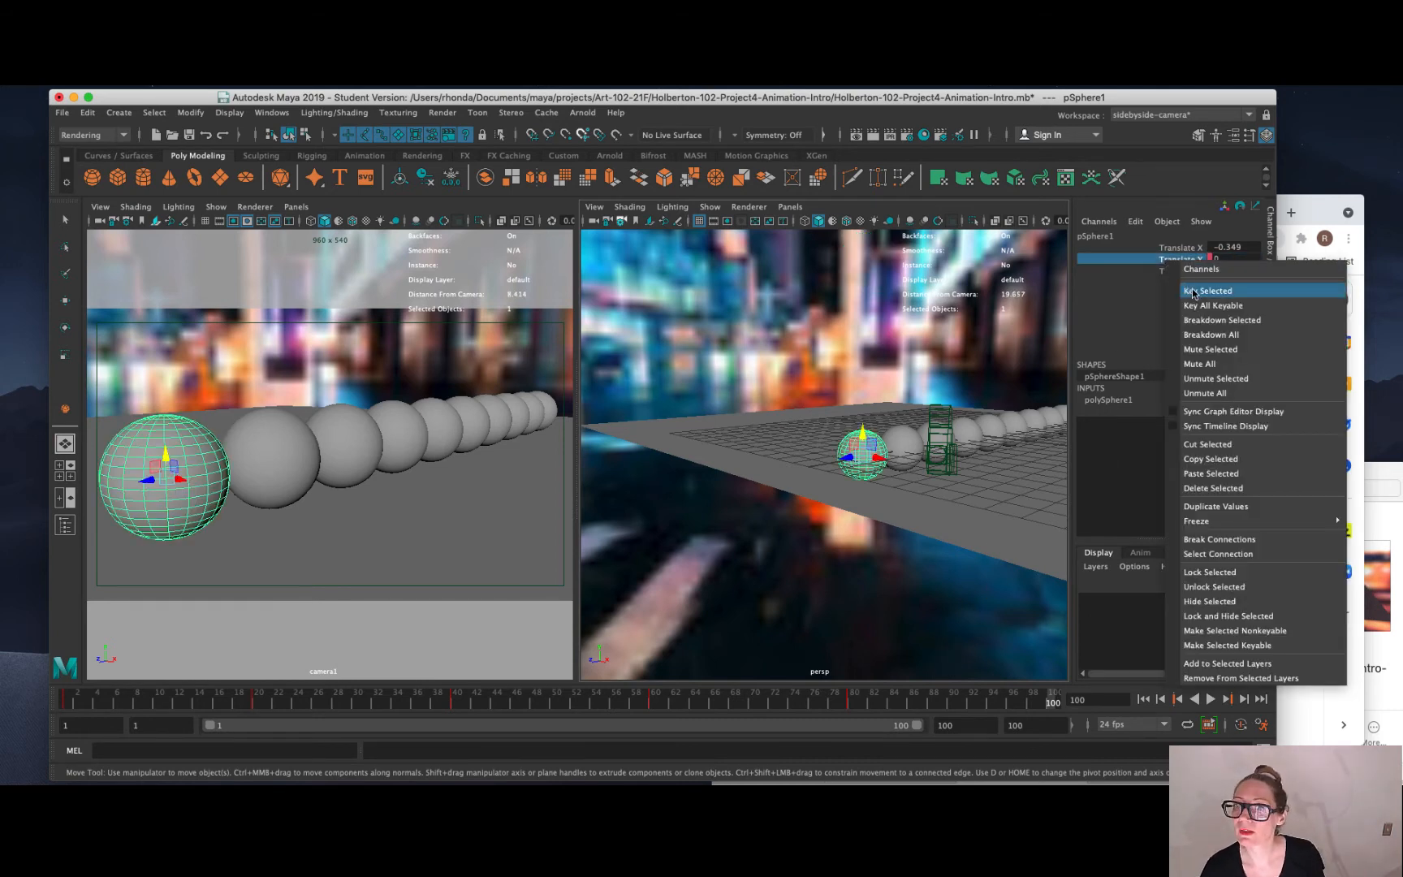
pyautogui.click(1189, 288)
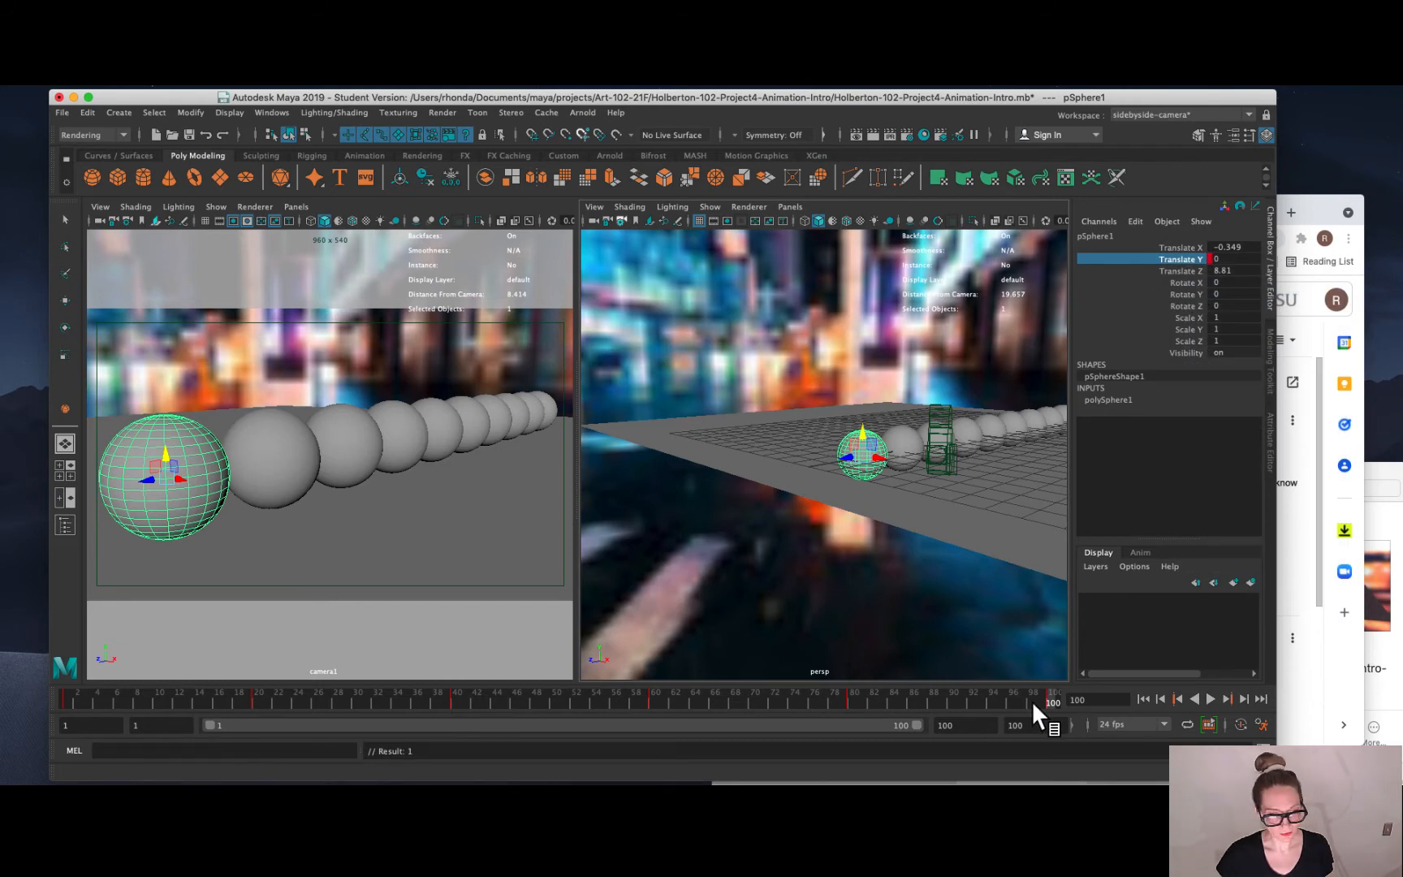
# Set the animation end time to frame 200 and adjust the visible playback range to frames 1 through 149.
pyautogui.click(1045, 726)
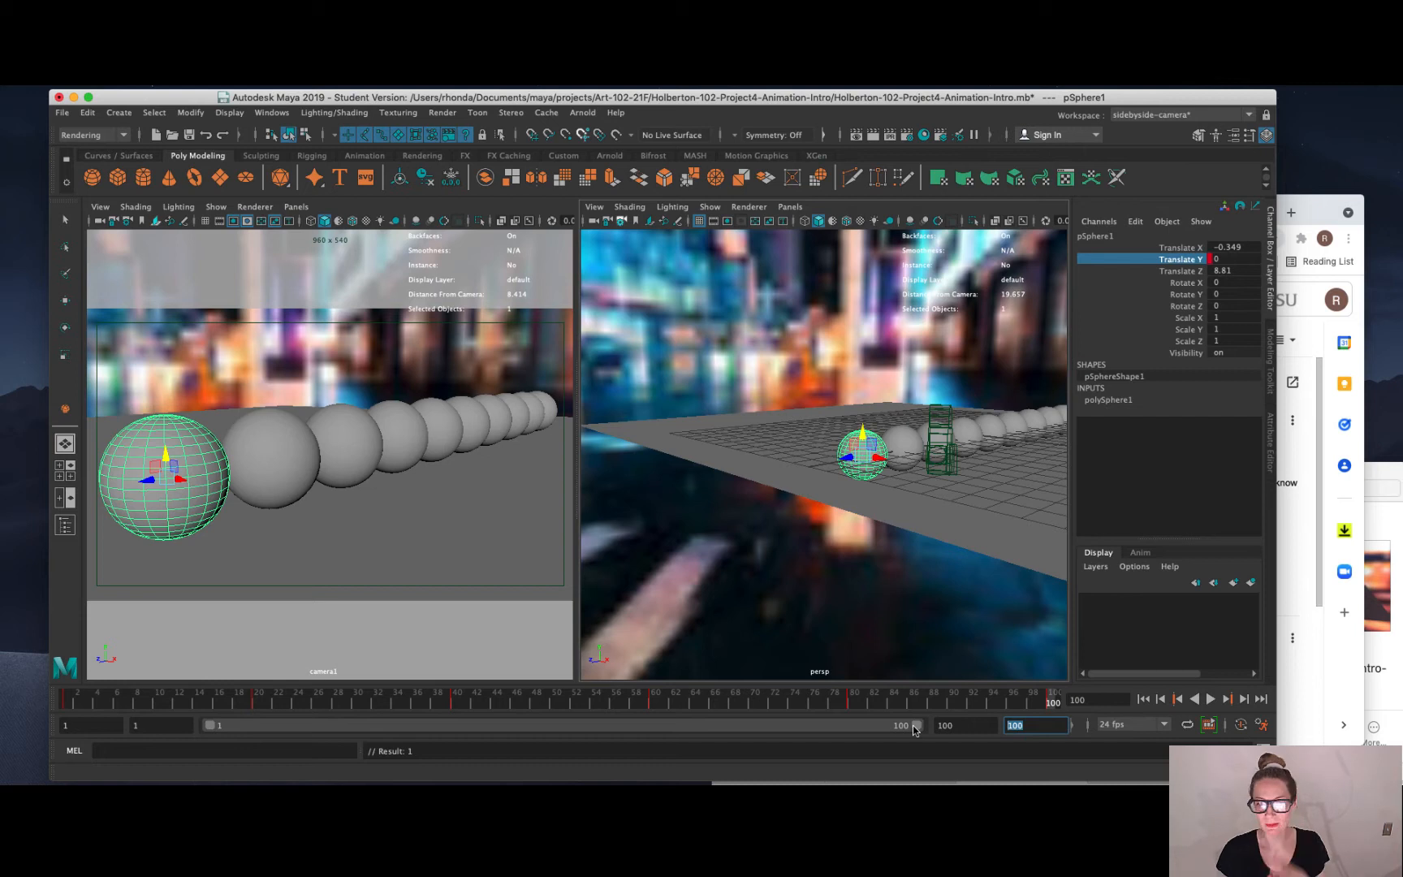
pyautogui.write('2')
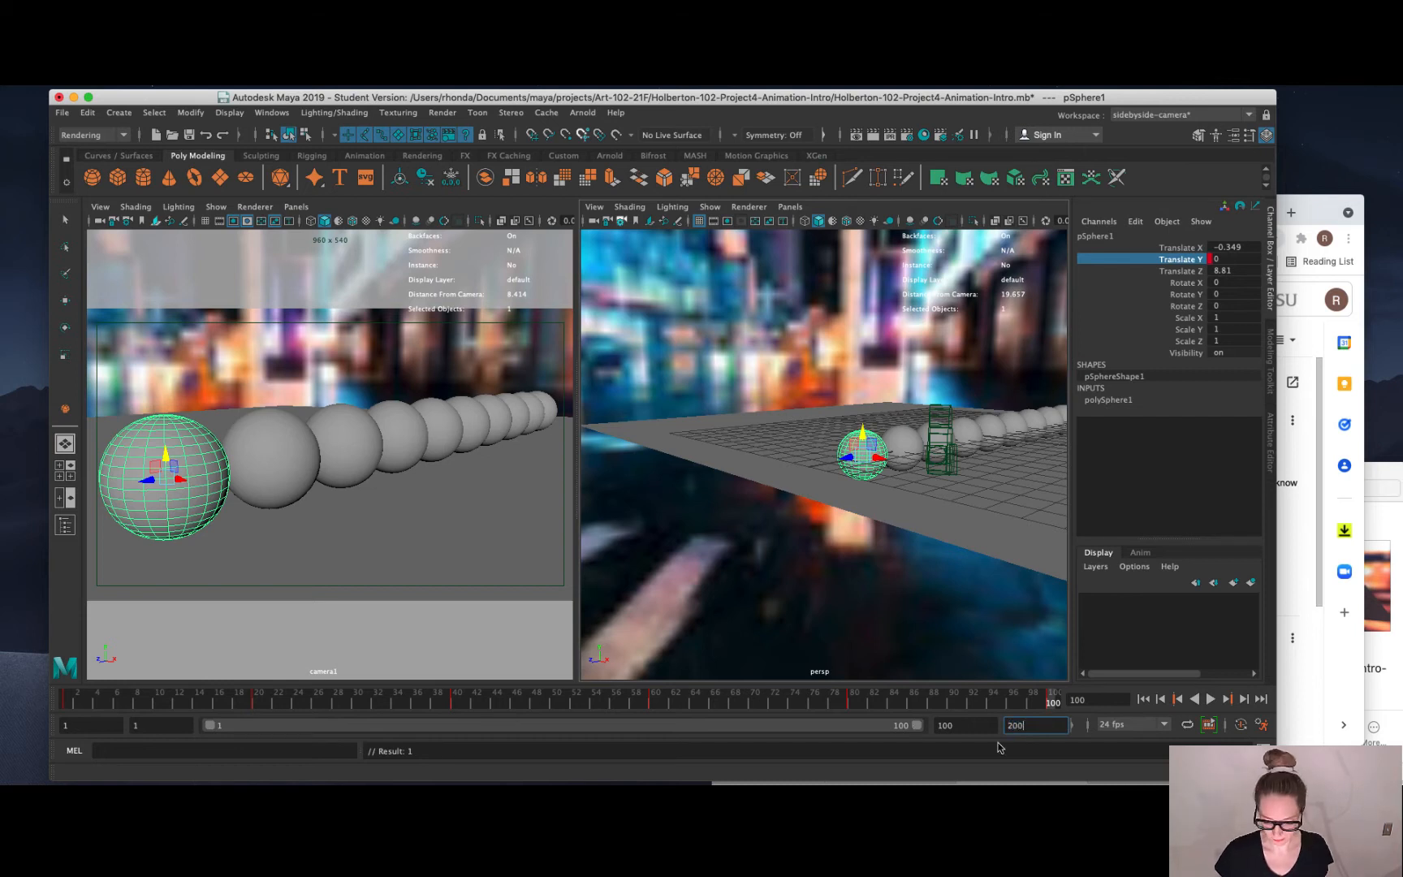
pyautogui.press('Return')
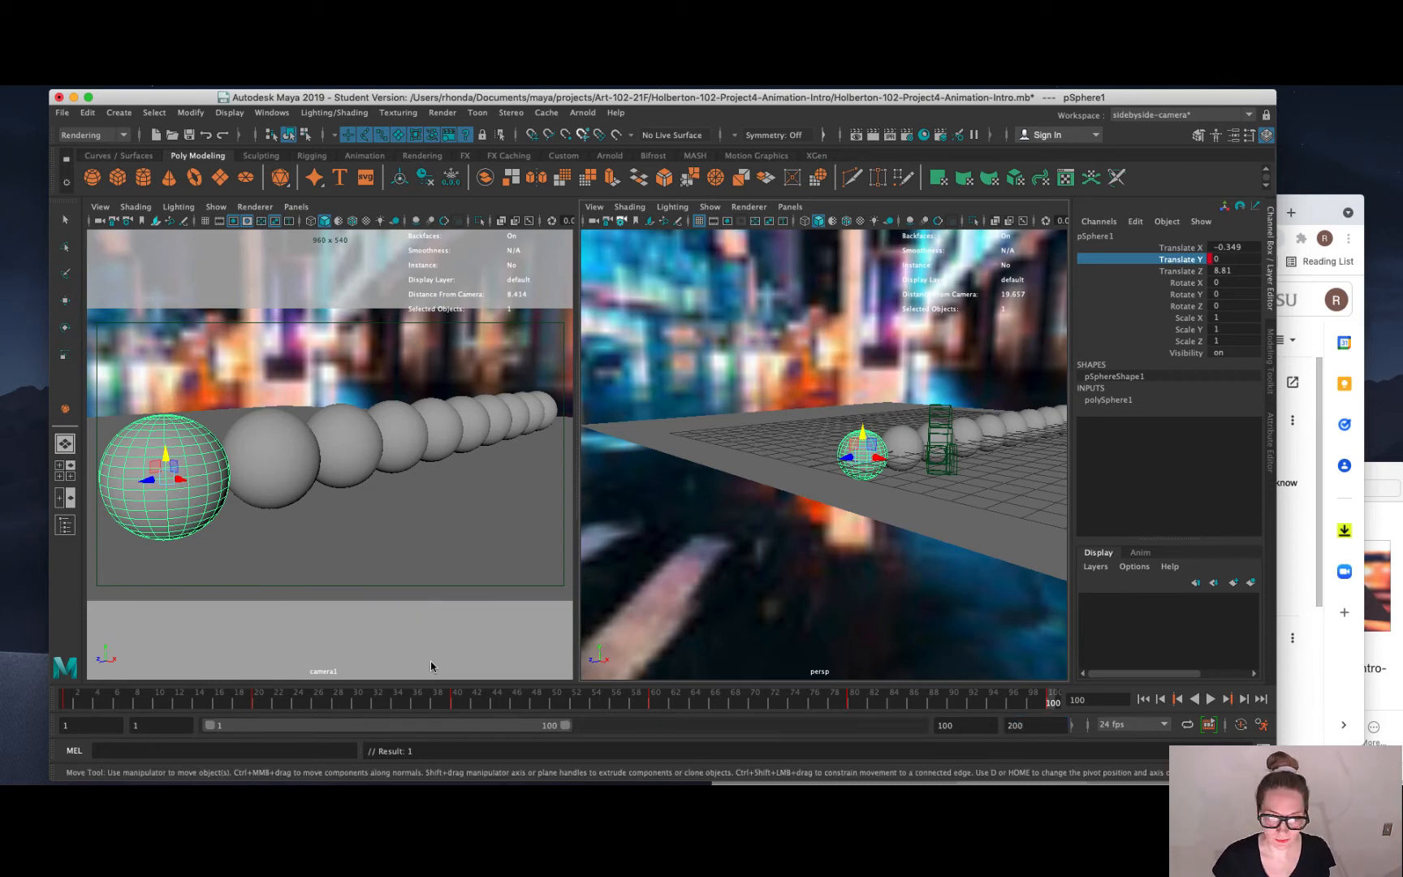
pyautogui.moveTo(449, 728); pyautogui.dragTo(621, 729)
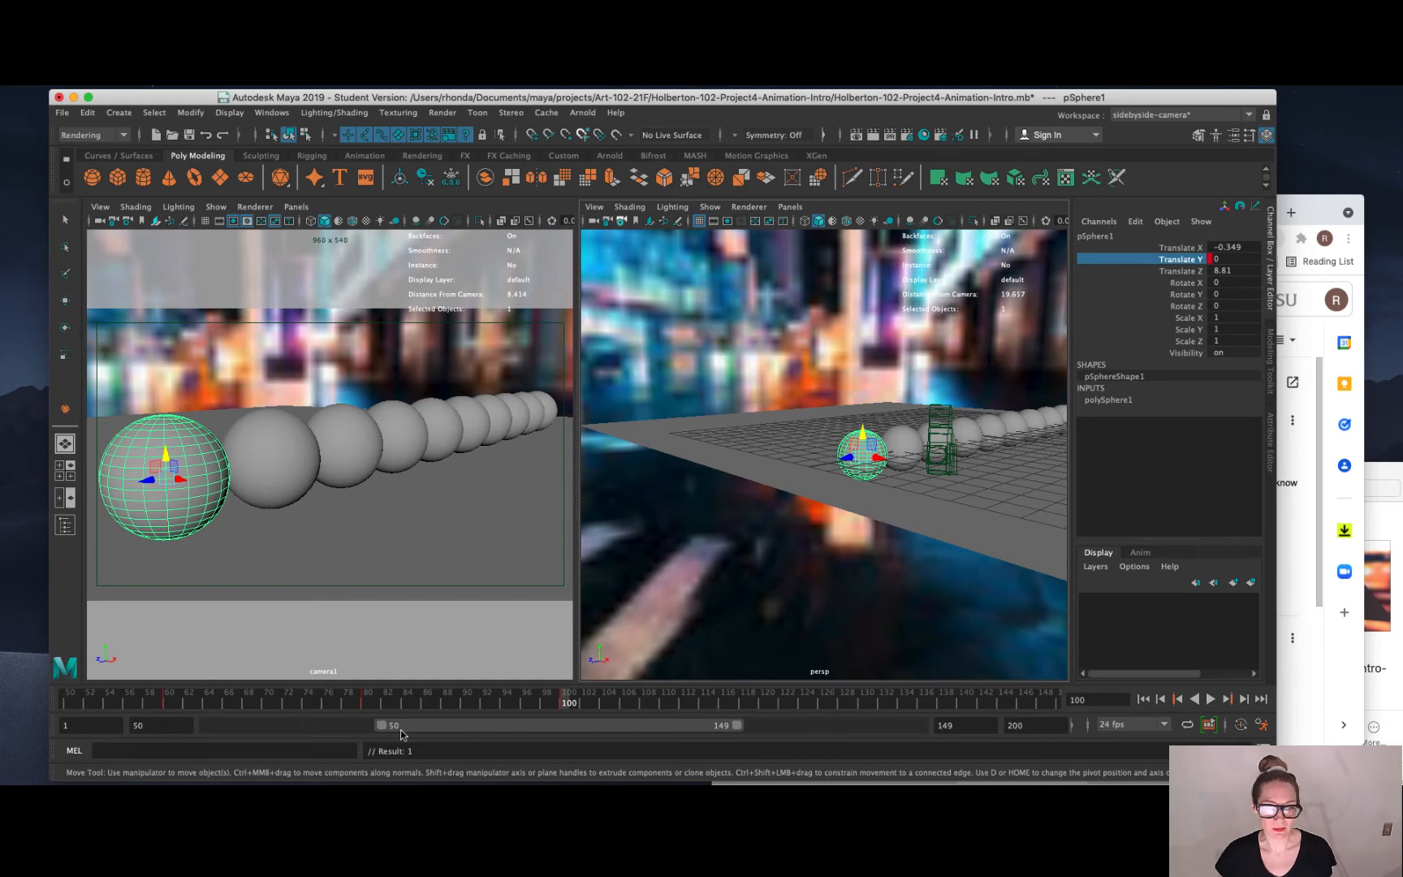
pyautogui.moveTo(383, 728); pyautogui.dragTo(110, 716)
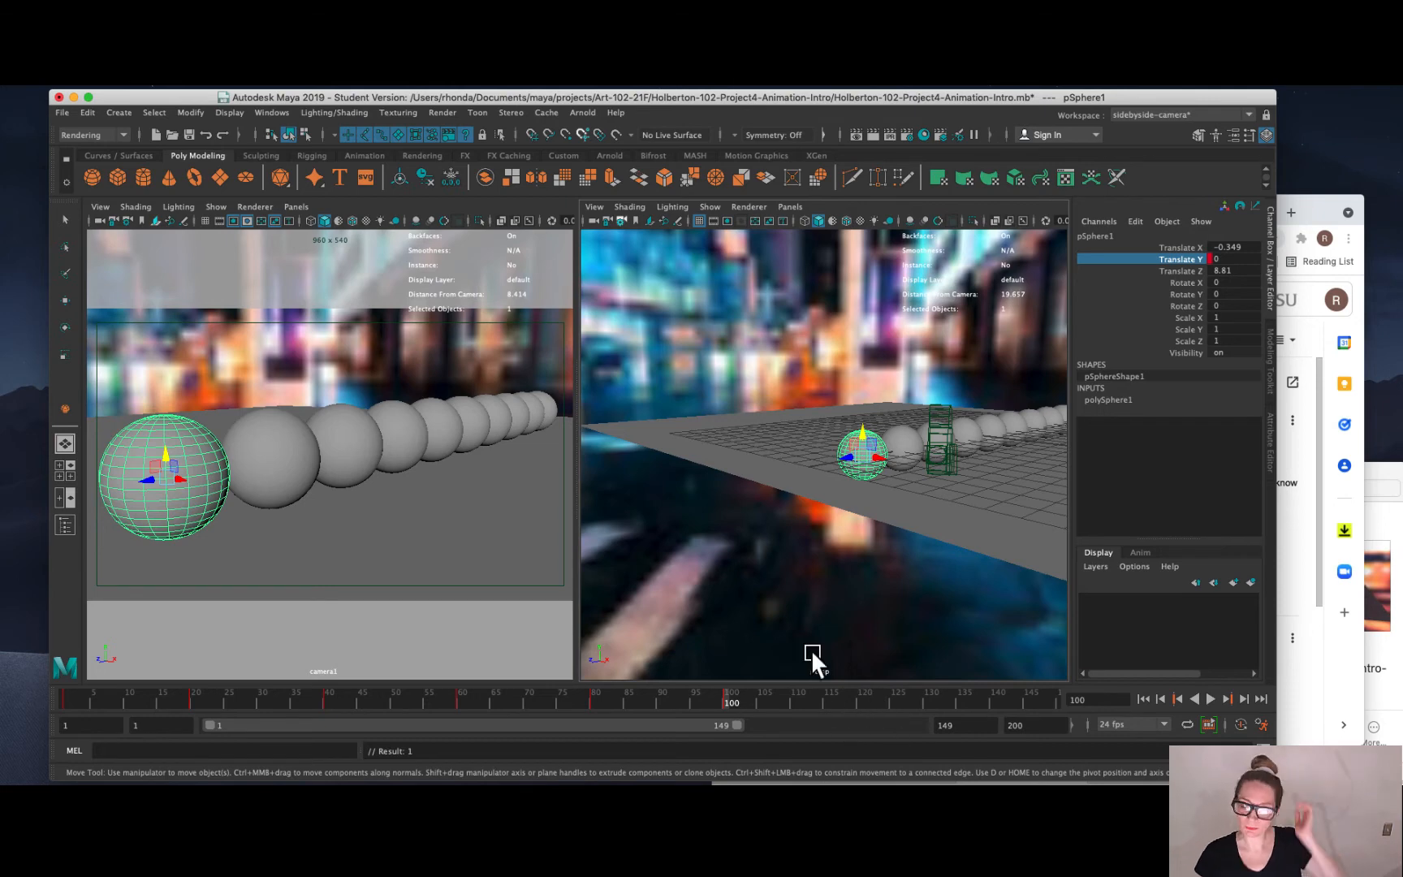
# Save the scene under its existing name, continuing past the Student Version notice.
pyautogui.click(61, 112)
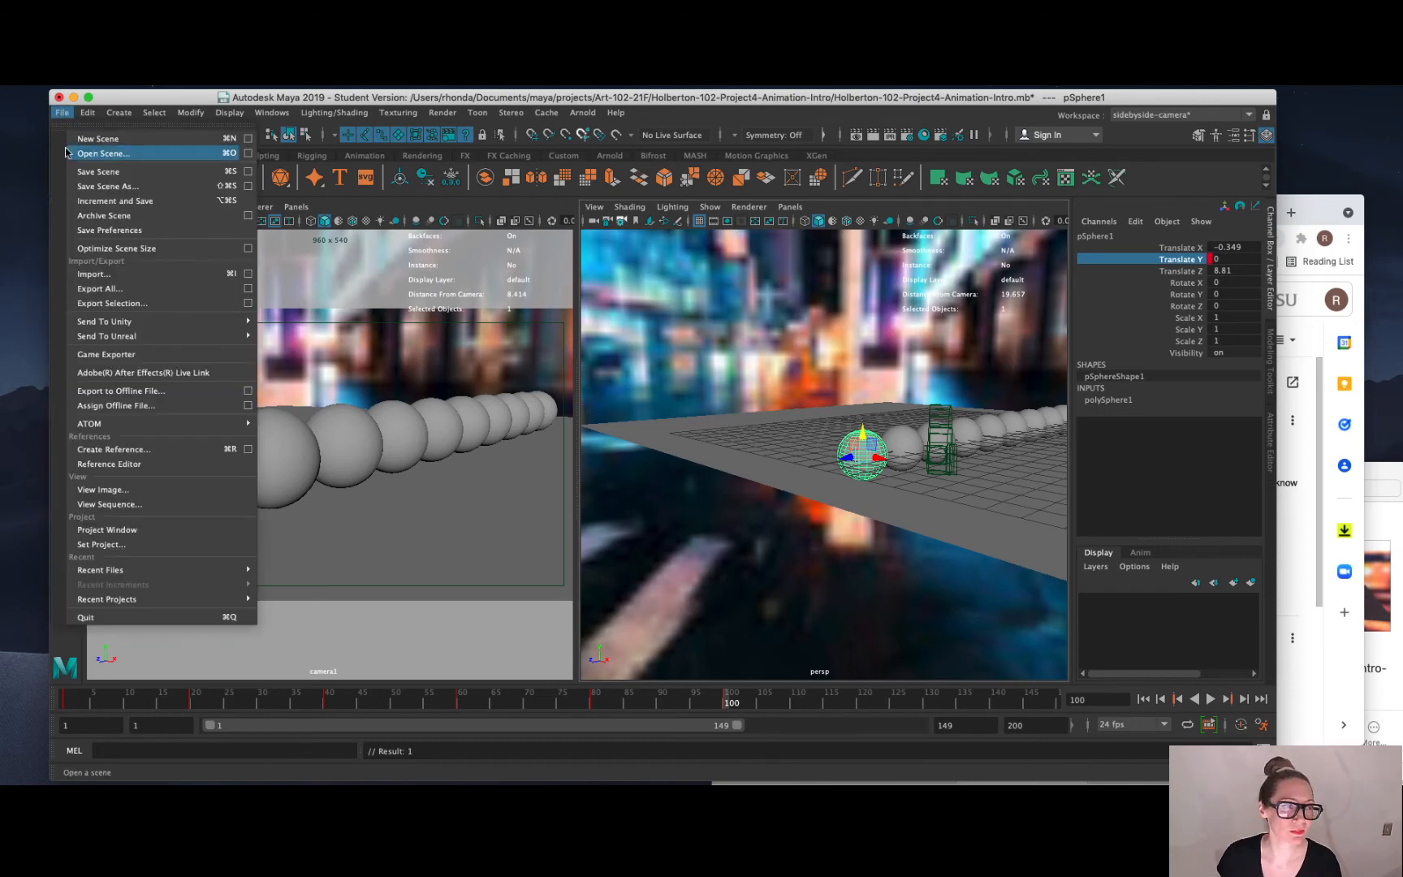
pyautogui.click(90, 171)
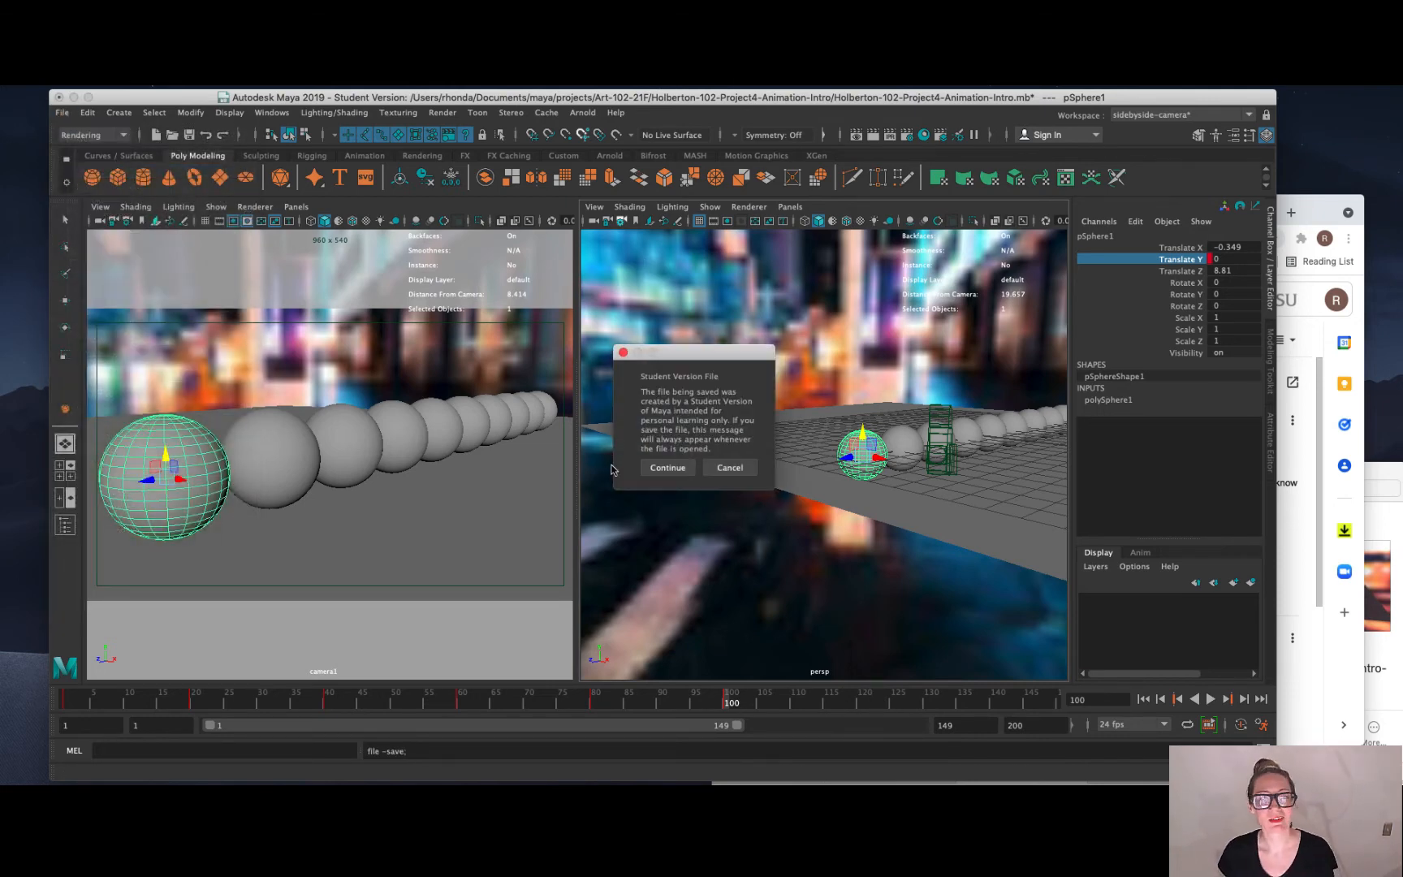
pyautogui.click(664, 467)
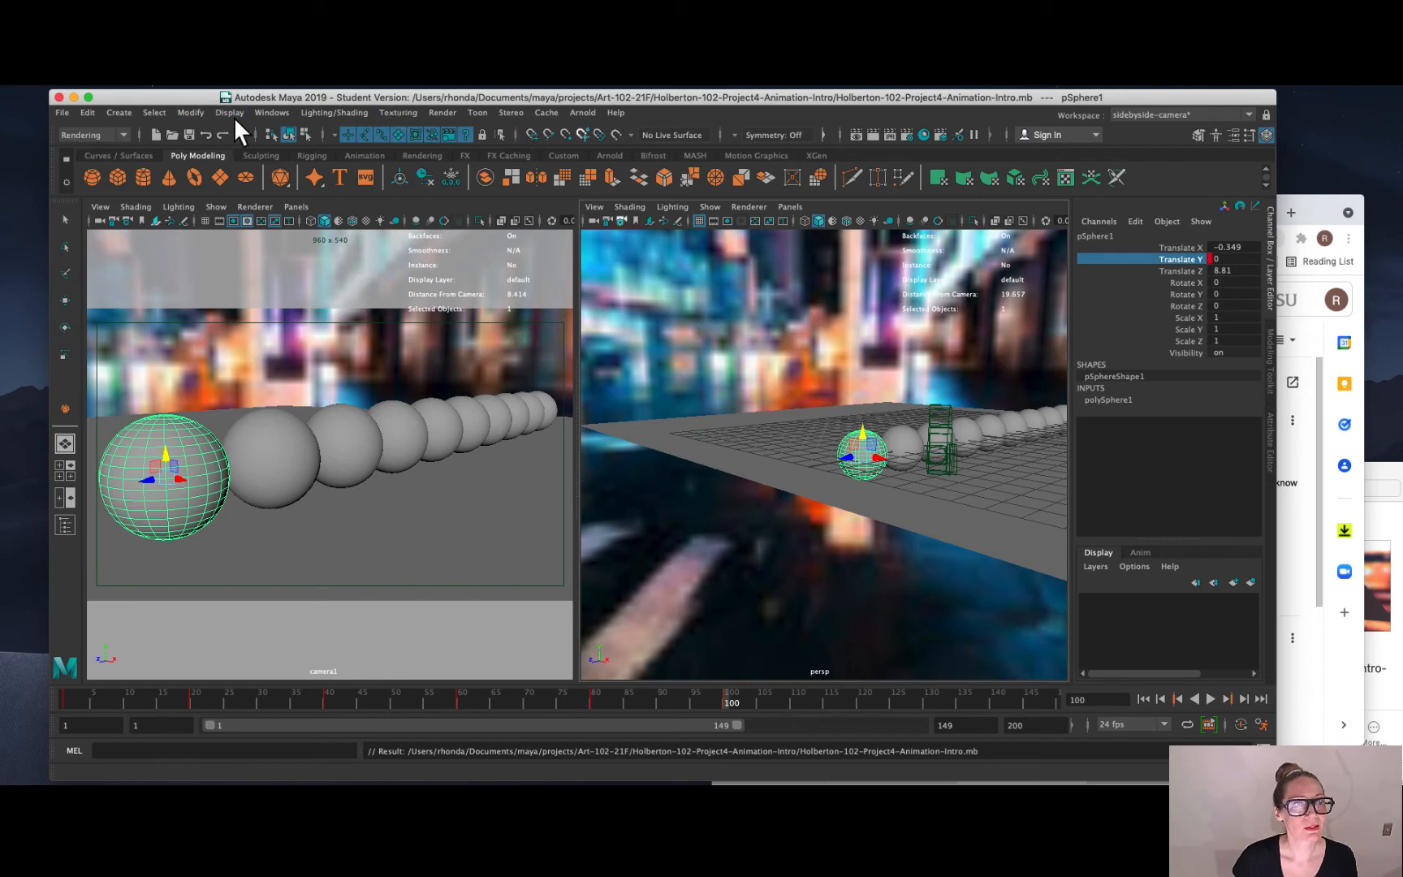
# Copy all of the sphere's keyframes in the Dope Sheet and move the current time to frame 120.
pyautogui.click(260, 111)
pyautogui.moveTo(325, 179)
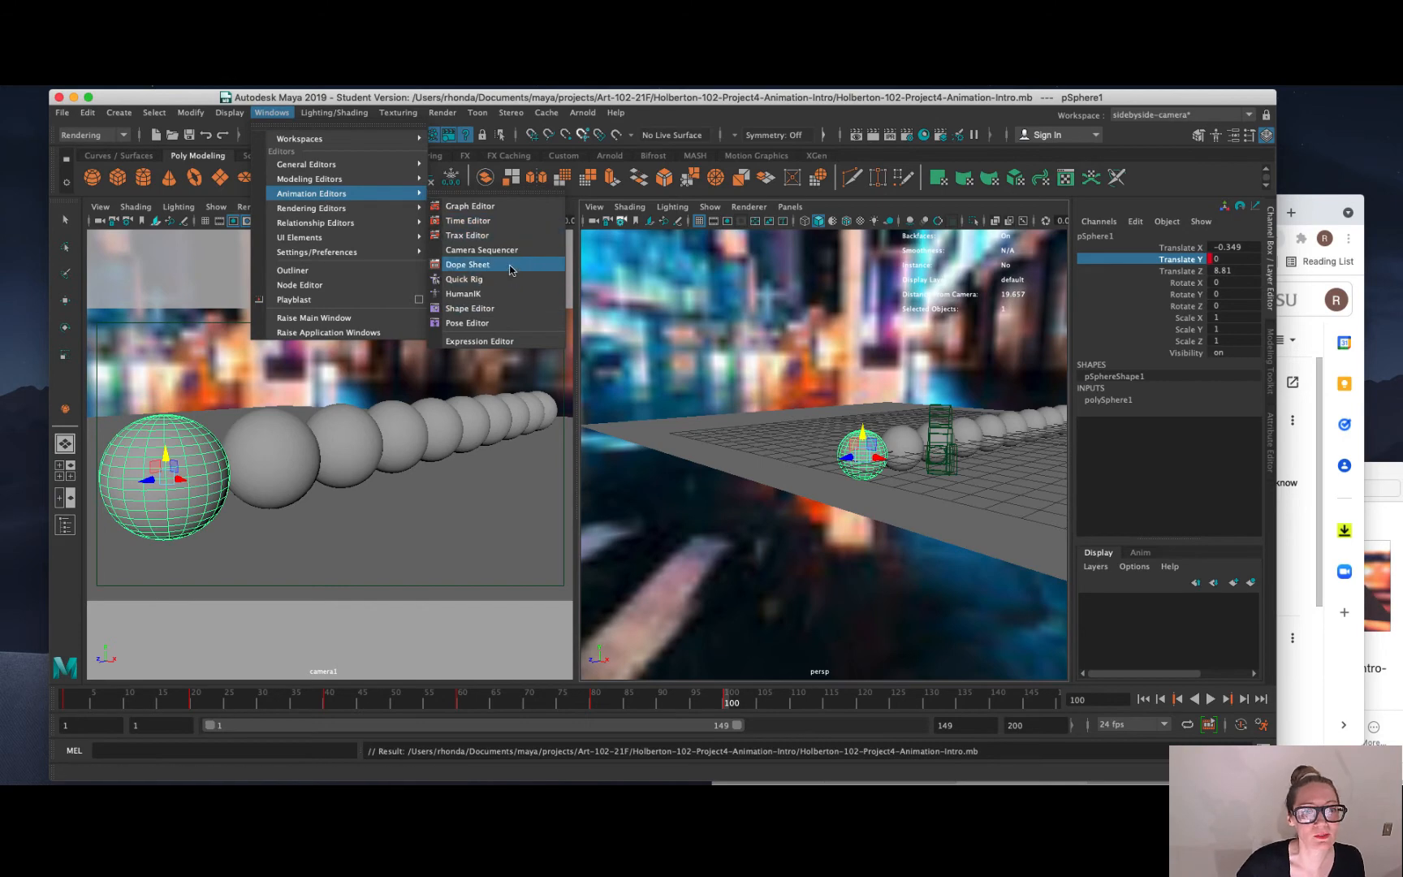
pyautogui.click(510, 268)
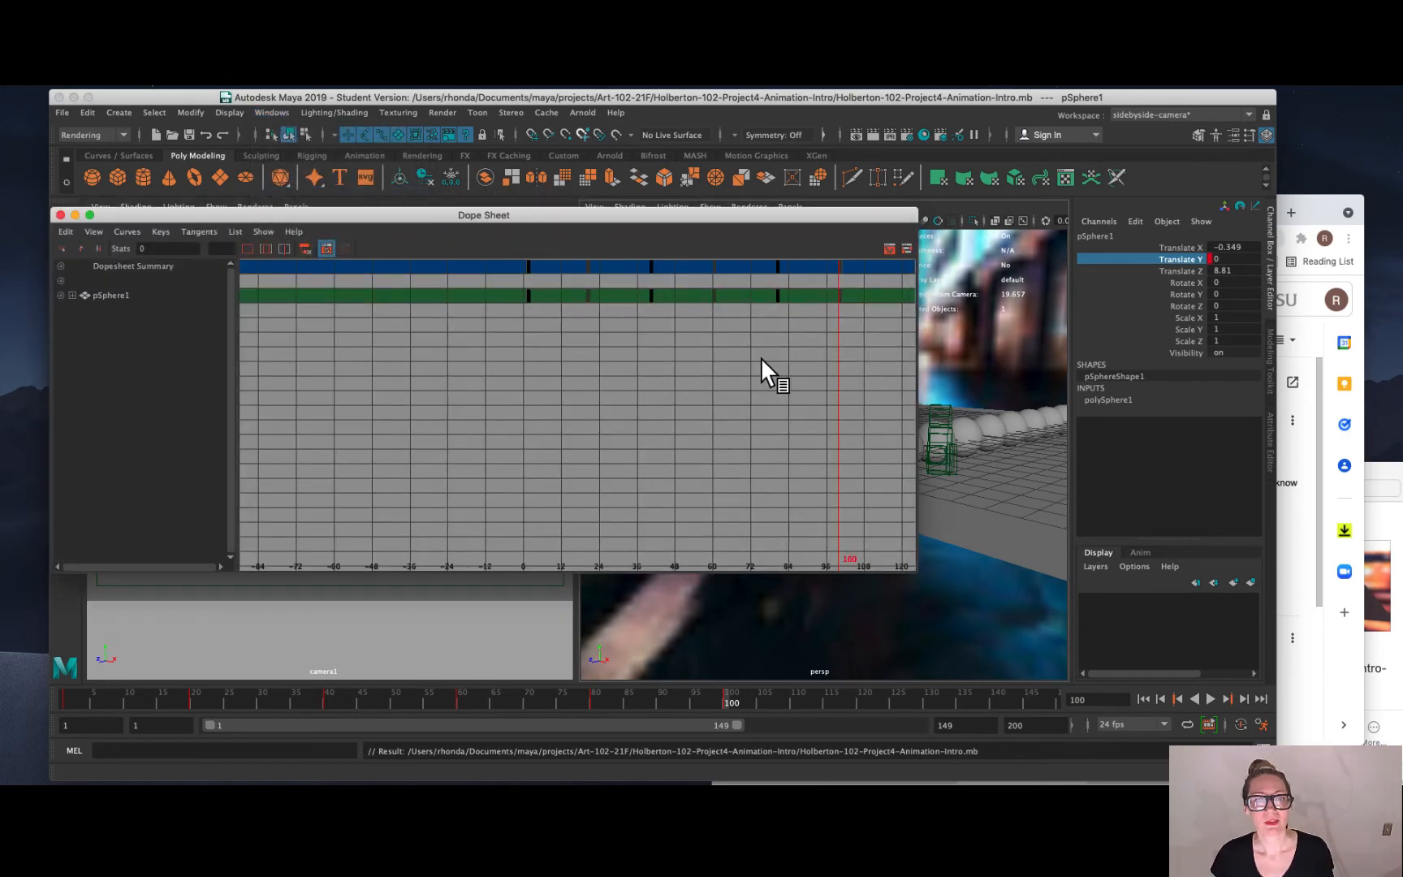
pyautogui.moveTo(877, 337); pyautogui.dragTo(487, 260)
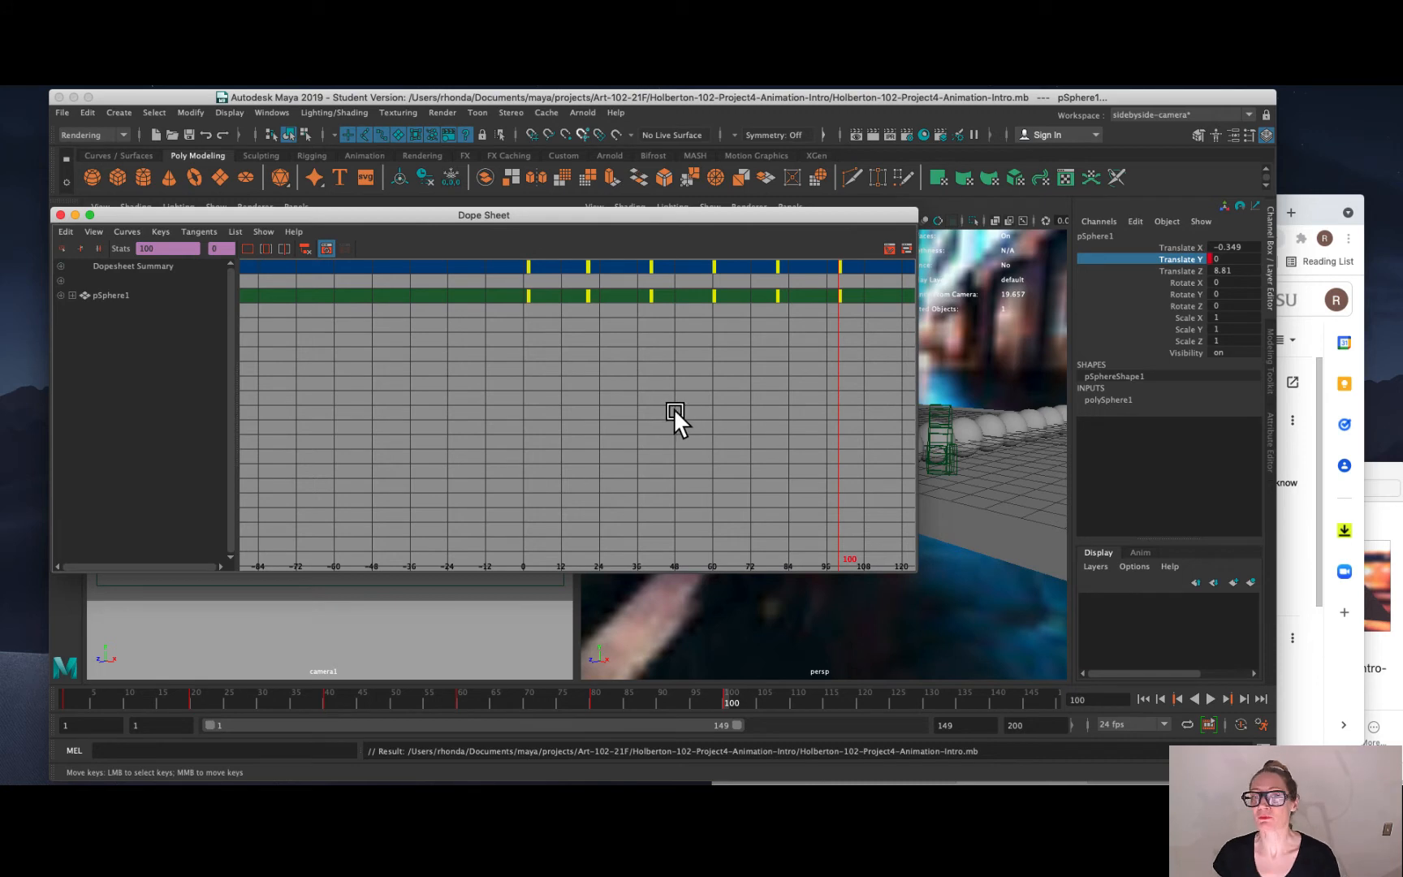
pyautogui.scroll(-5, 657, 431)
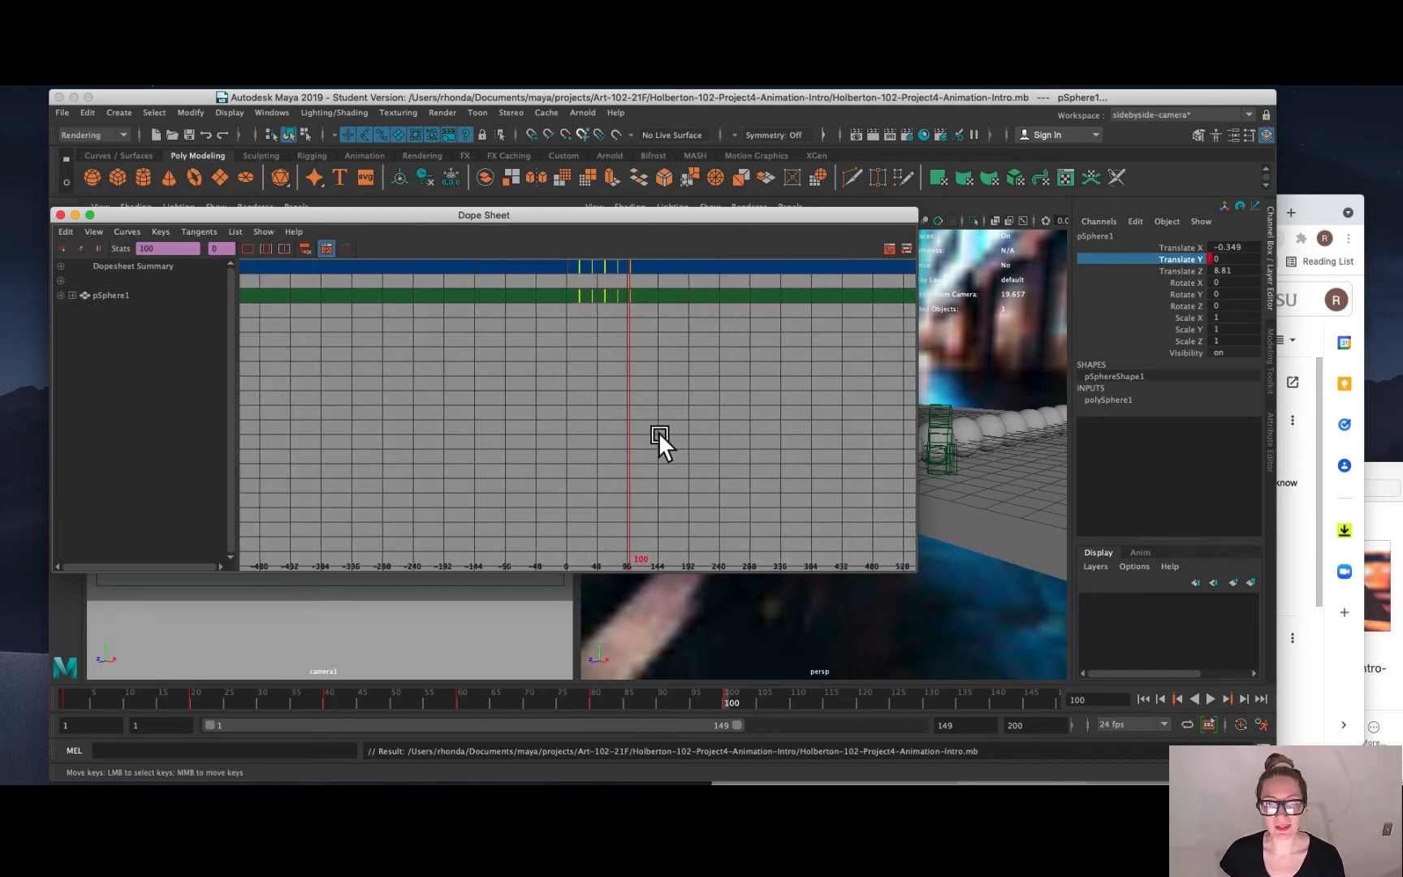
pyautogui.scroll(2, 657, 431)
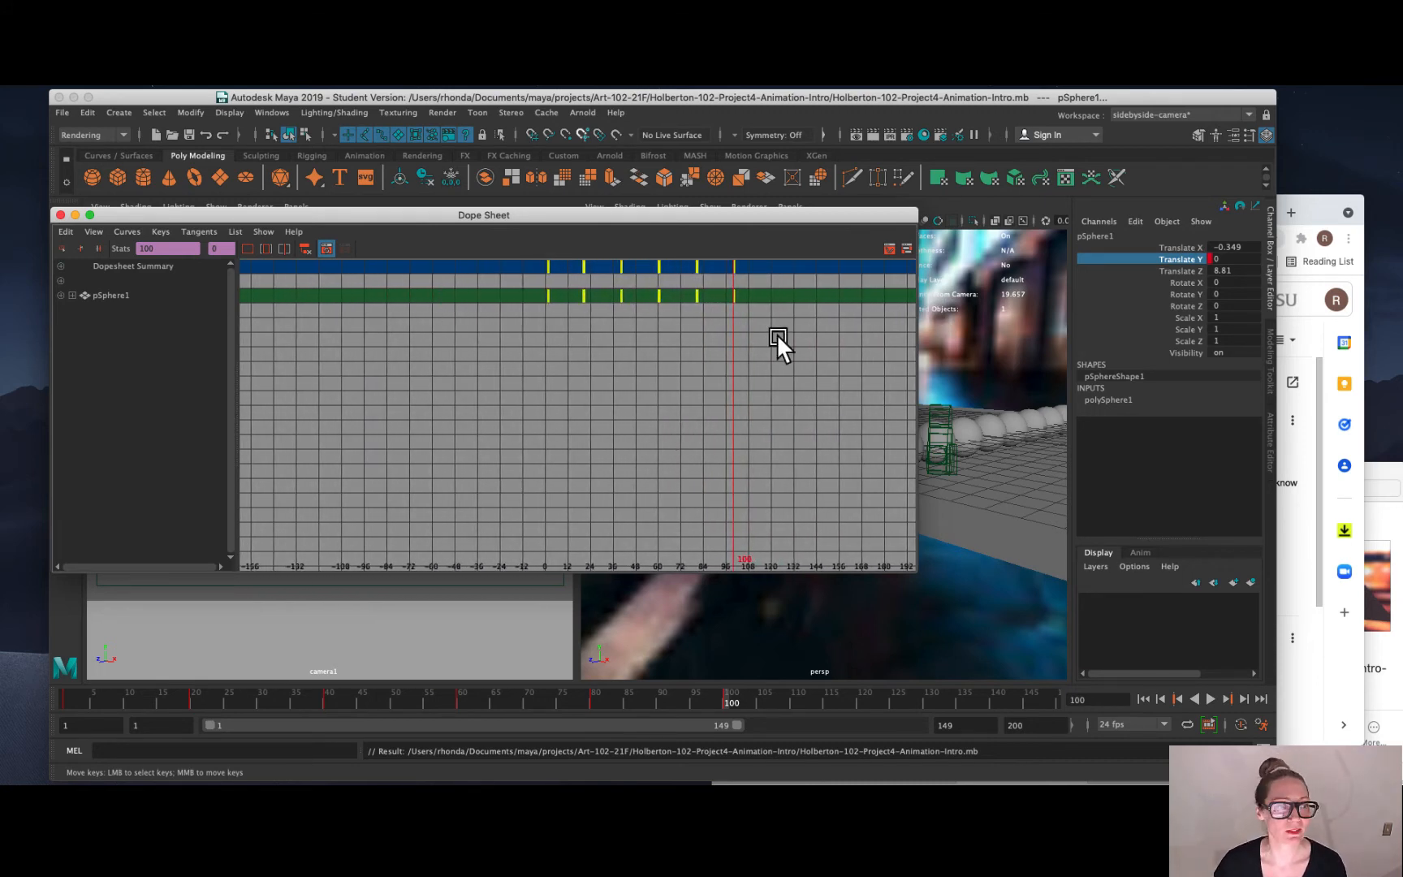
pyautogui.moveTo(877, 216)
pyautogui.mouseDown()
pyautogui.moveTo(732, 450)
pyautogui.moveTo(765, 420)
pyautogui.moveTo(864, 216)
pyautogui.mouseUp()
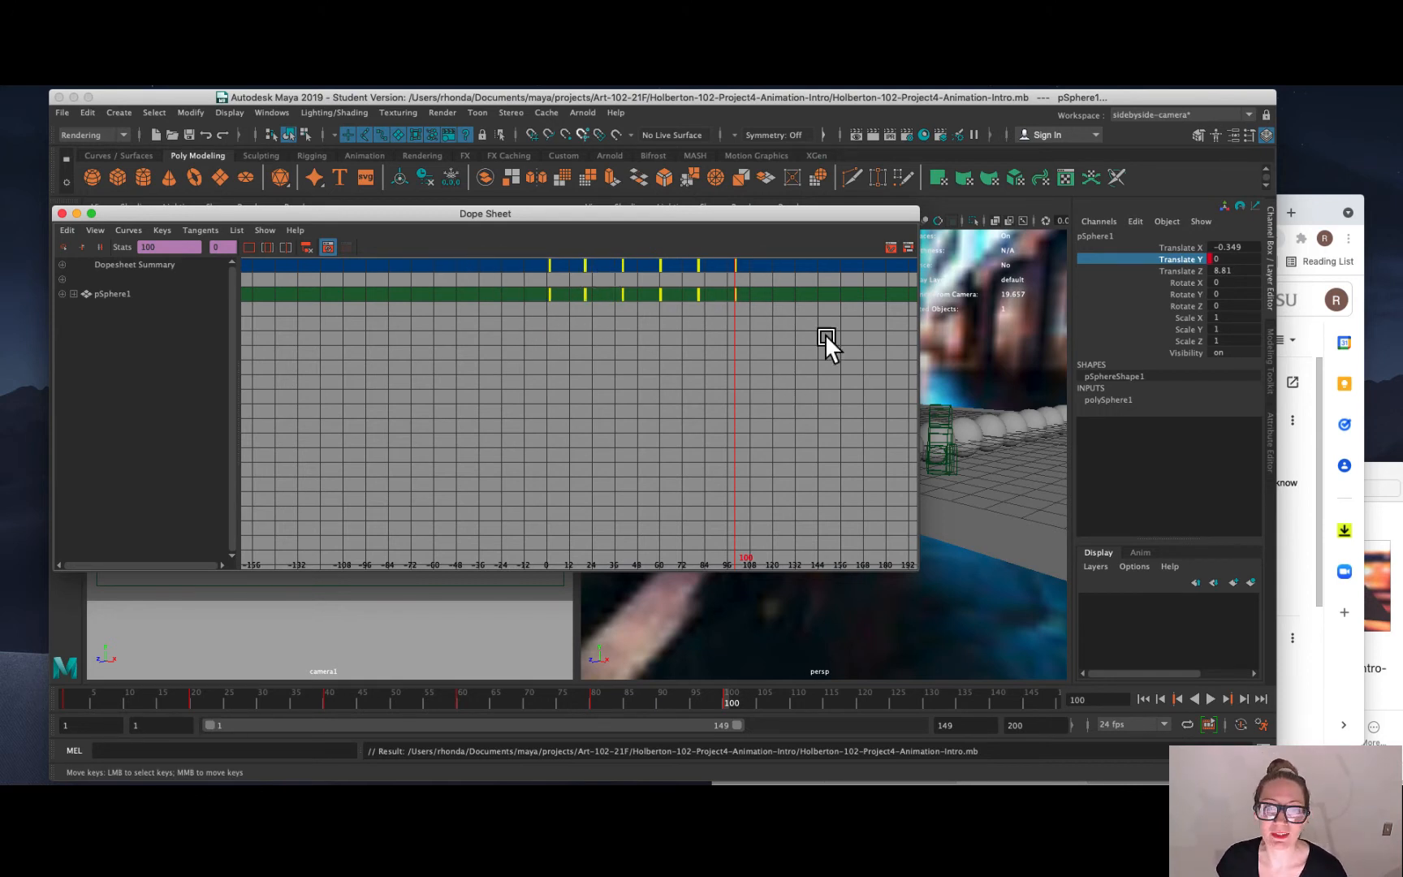
pyautogui.rightClick(558, 325)
pyautogui.moveTo(609, 338)
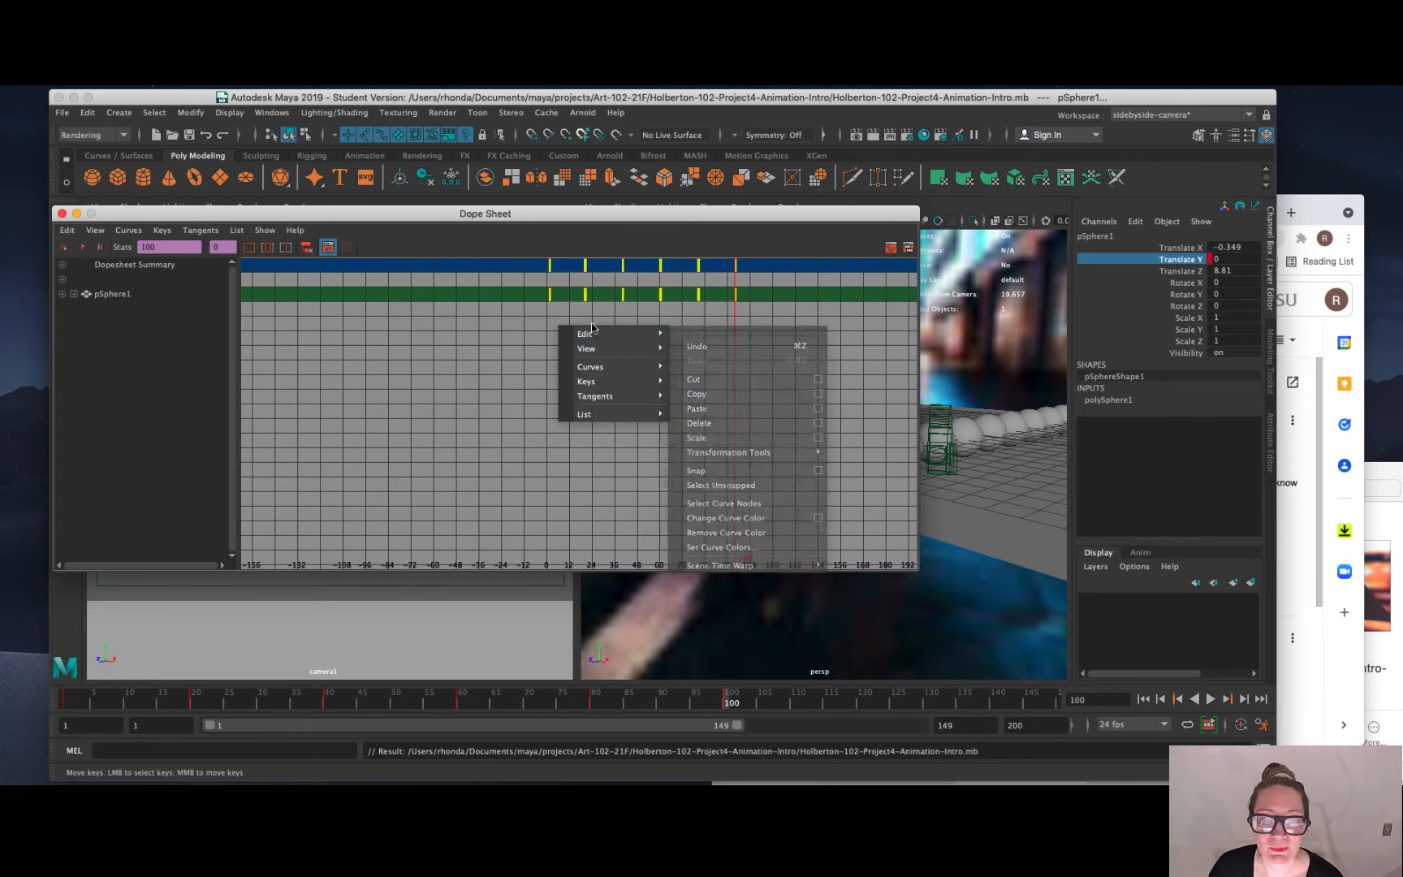
pyautogui.click(697, 394)
pyautogui.click(782, 306)
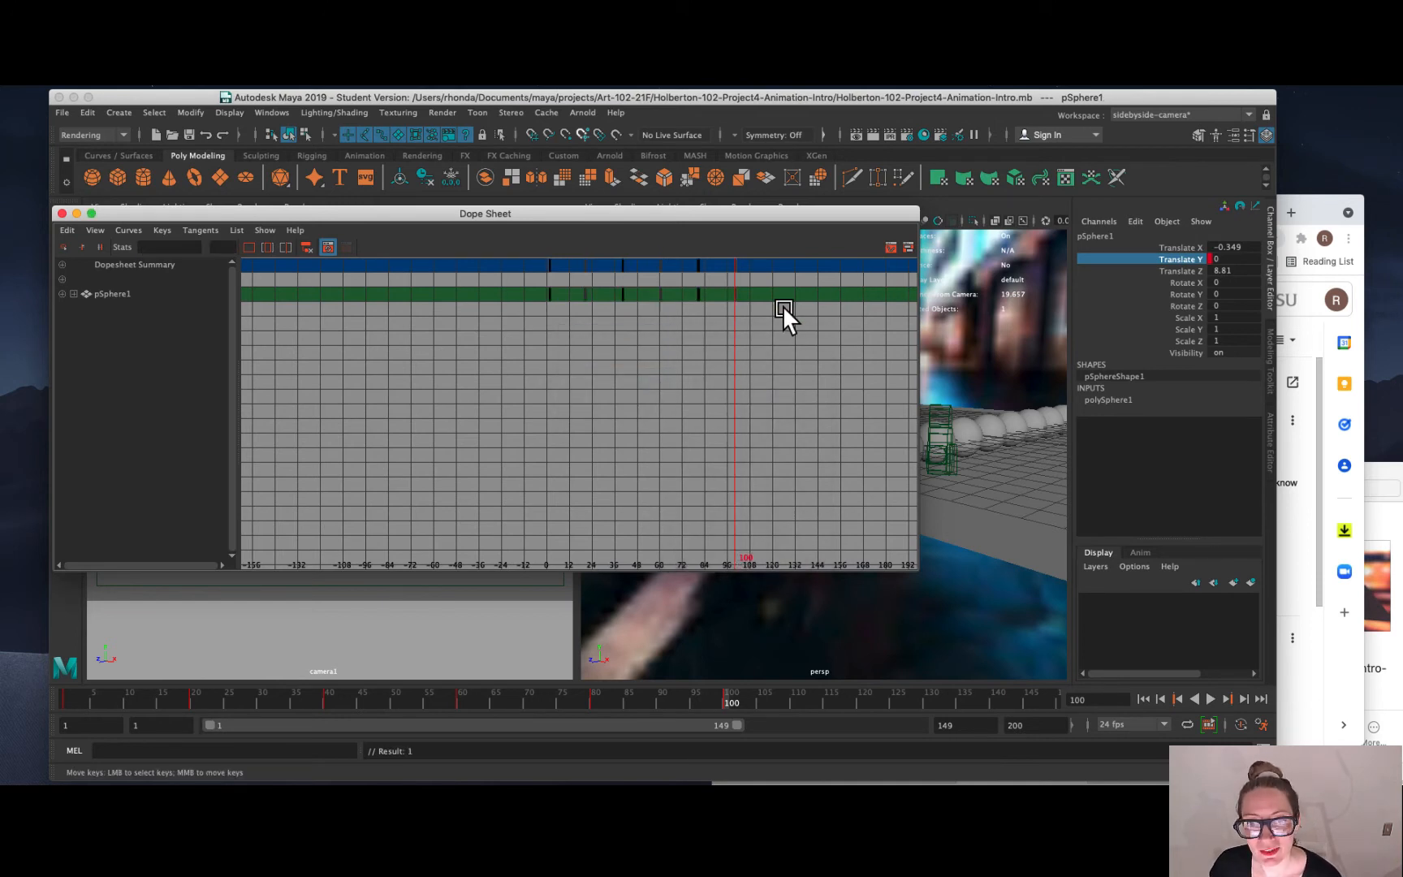
pyautogui.click(863, 698)
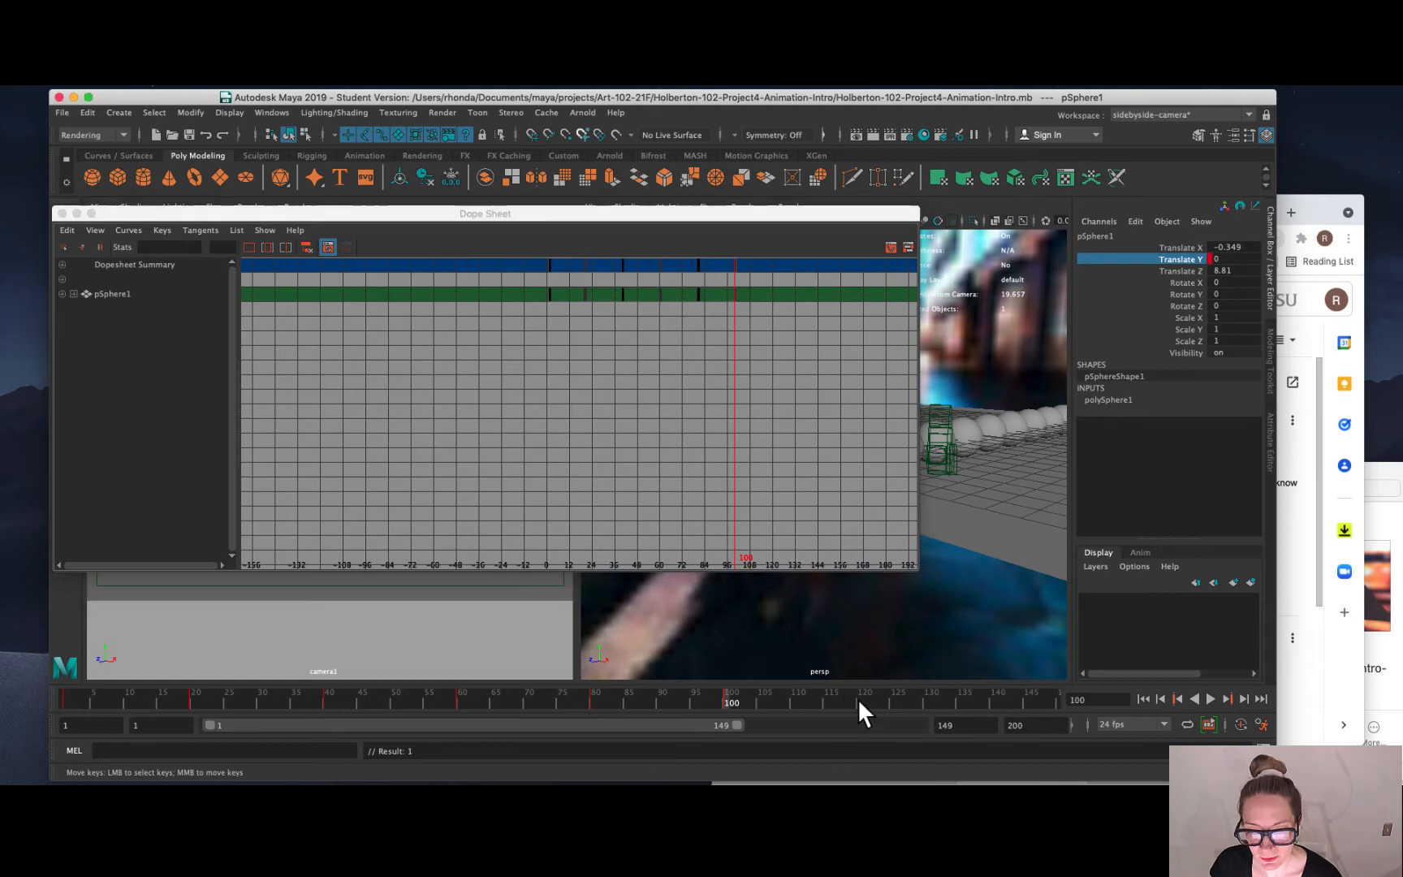
# Try to paste the copied keys at frame 120 within the Dope Sheet, and undo the paste.
pyautogui.rightClick(772, 305)
pyautogui.moveTo(804, 309)
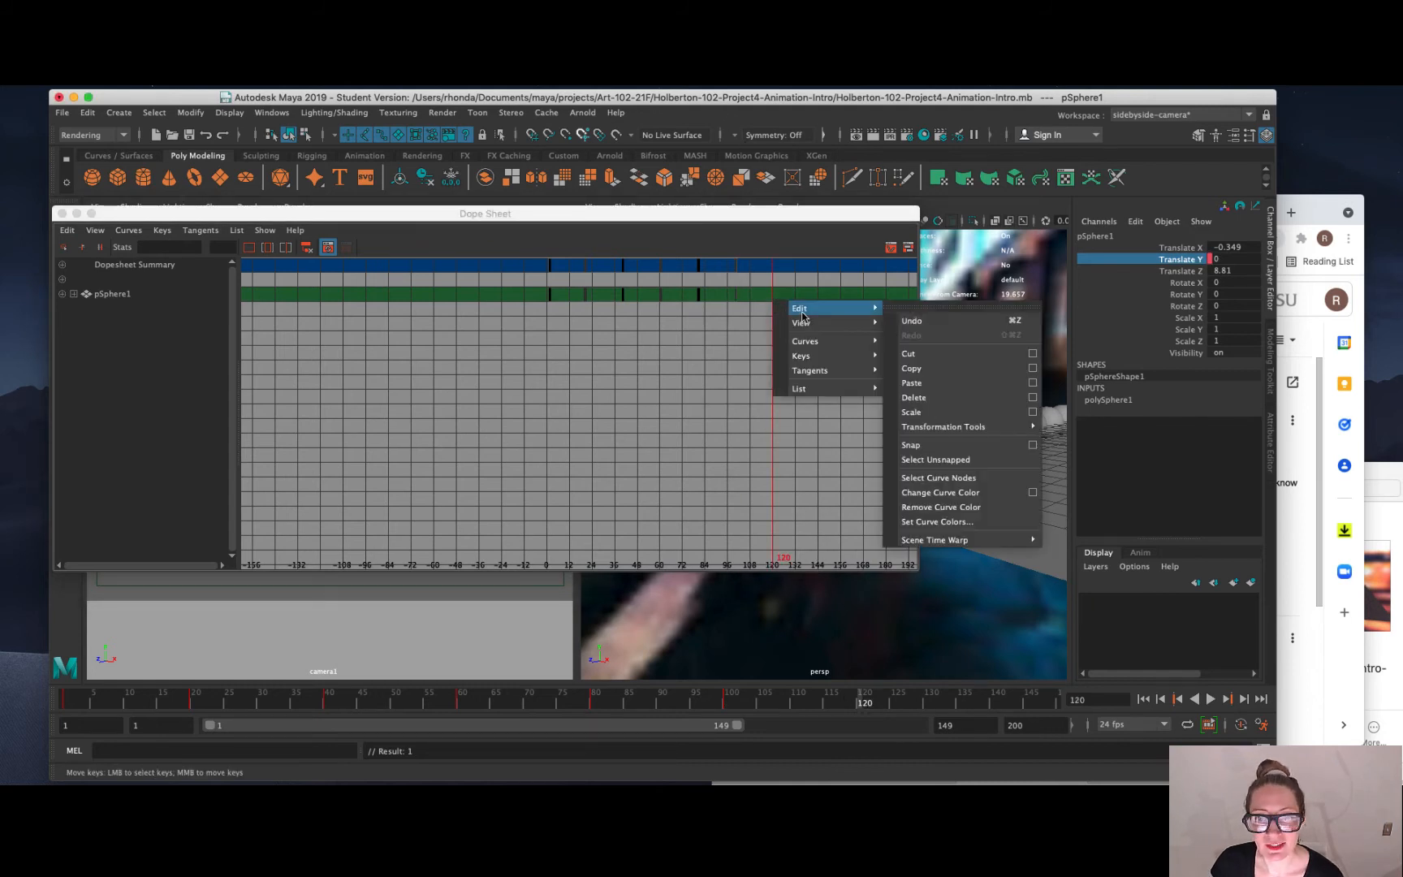
pyautogui.click(923, 383)
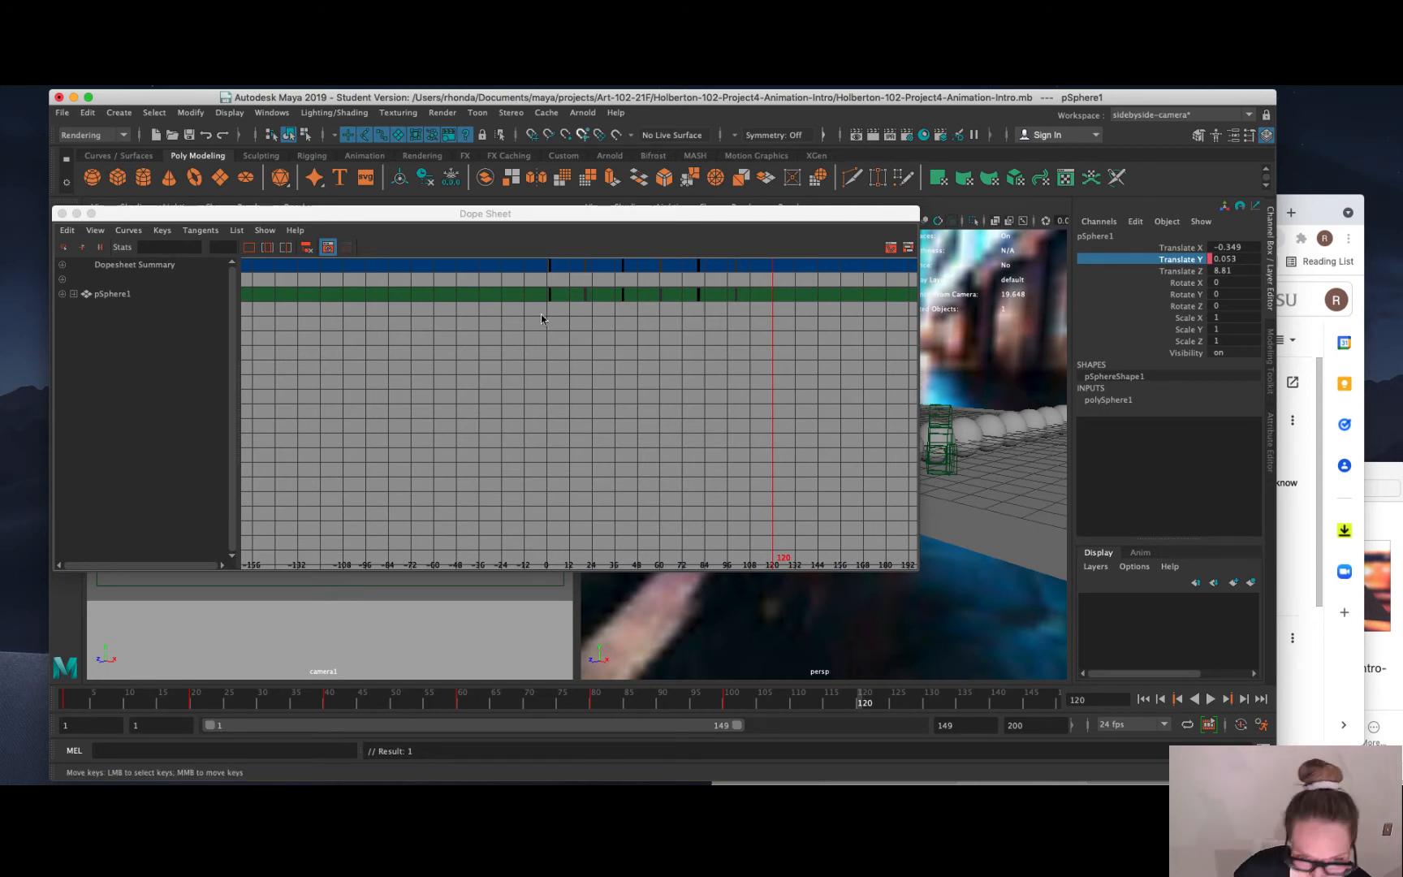
pyautogui.press('super+z')
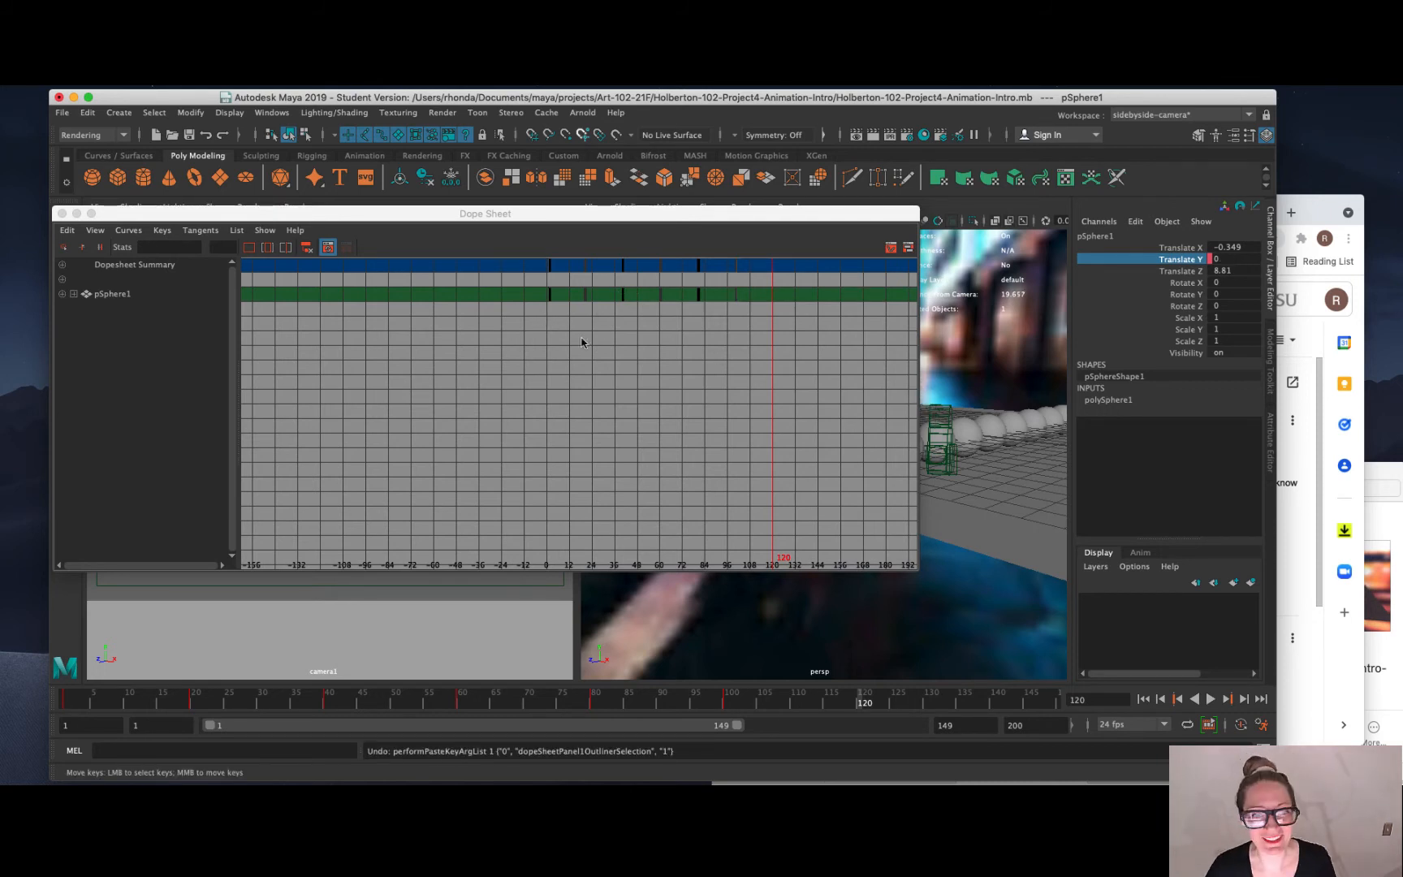
# Paste the copied keyframes directly into the Time Slider at frame 120.
pyautogui.scroll(-10, 588, 410)
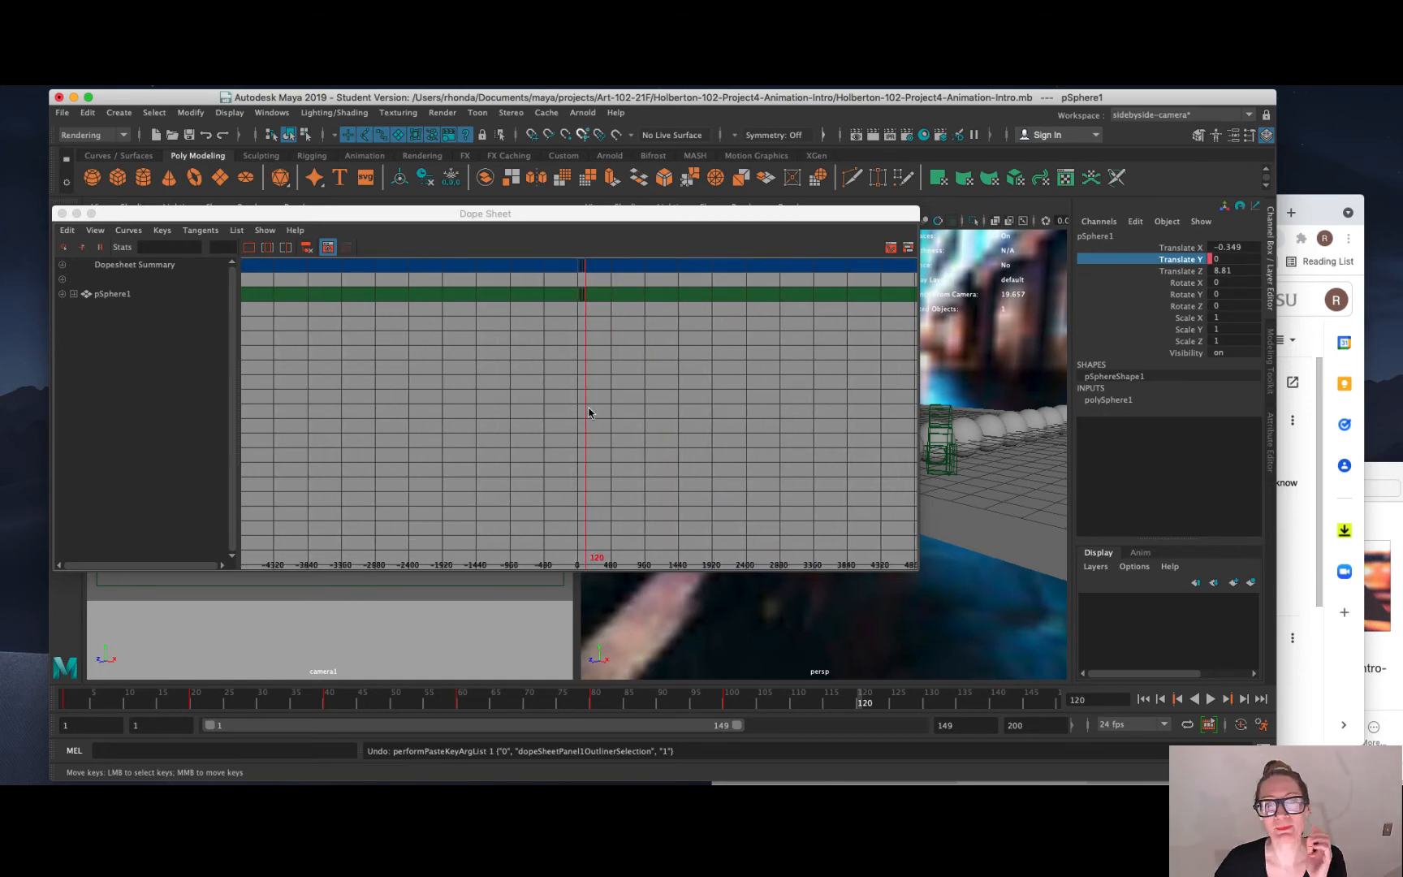
pyautogui.scroll(7, 617, 308)
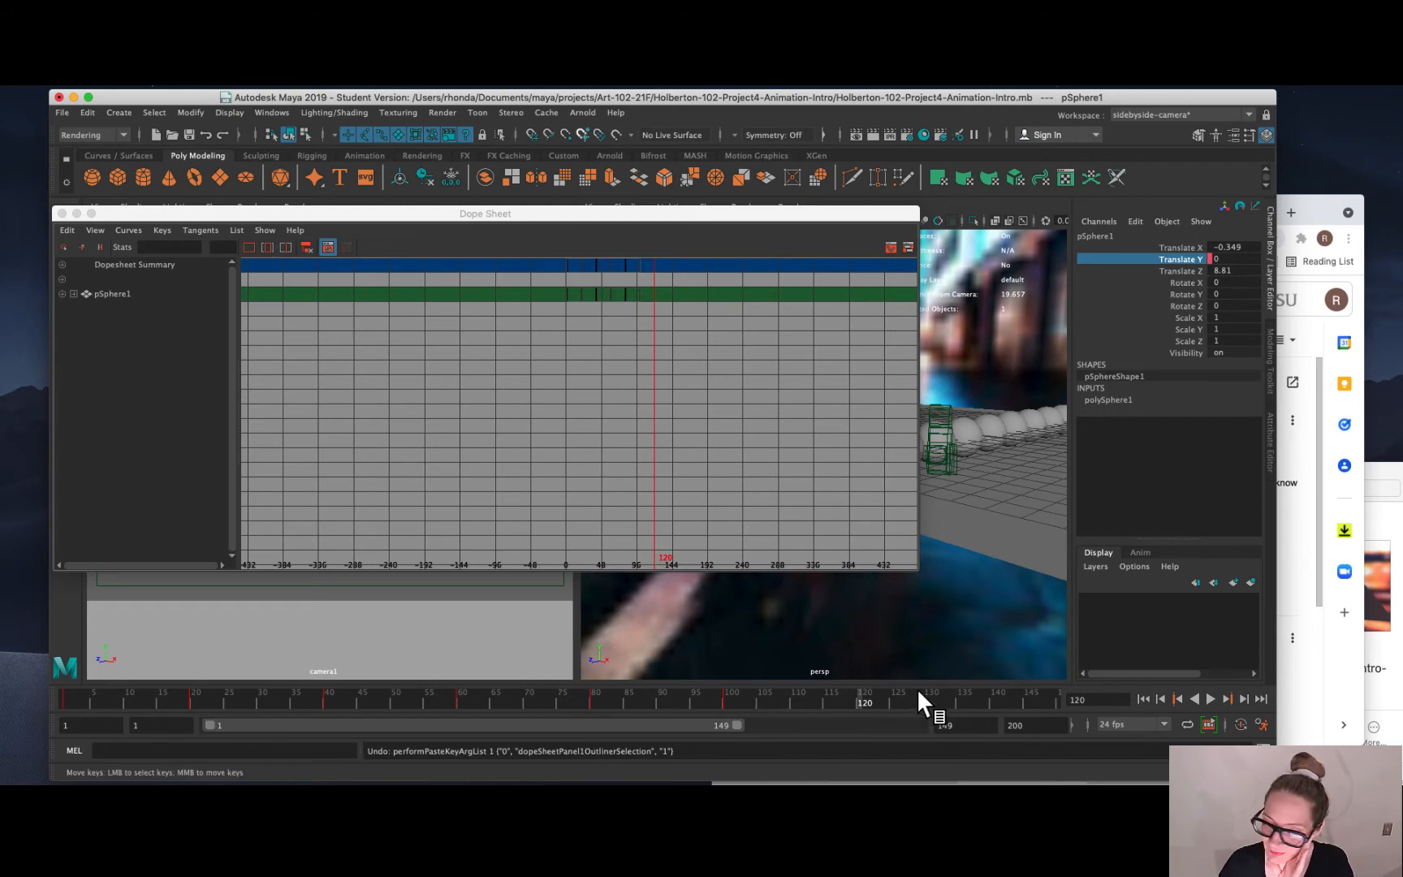
pyautogui.rightClick(858, 704)
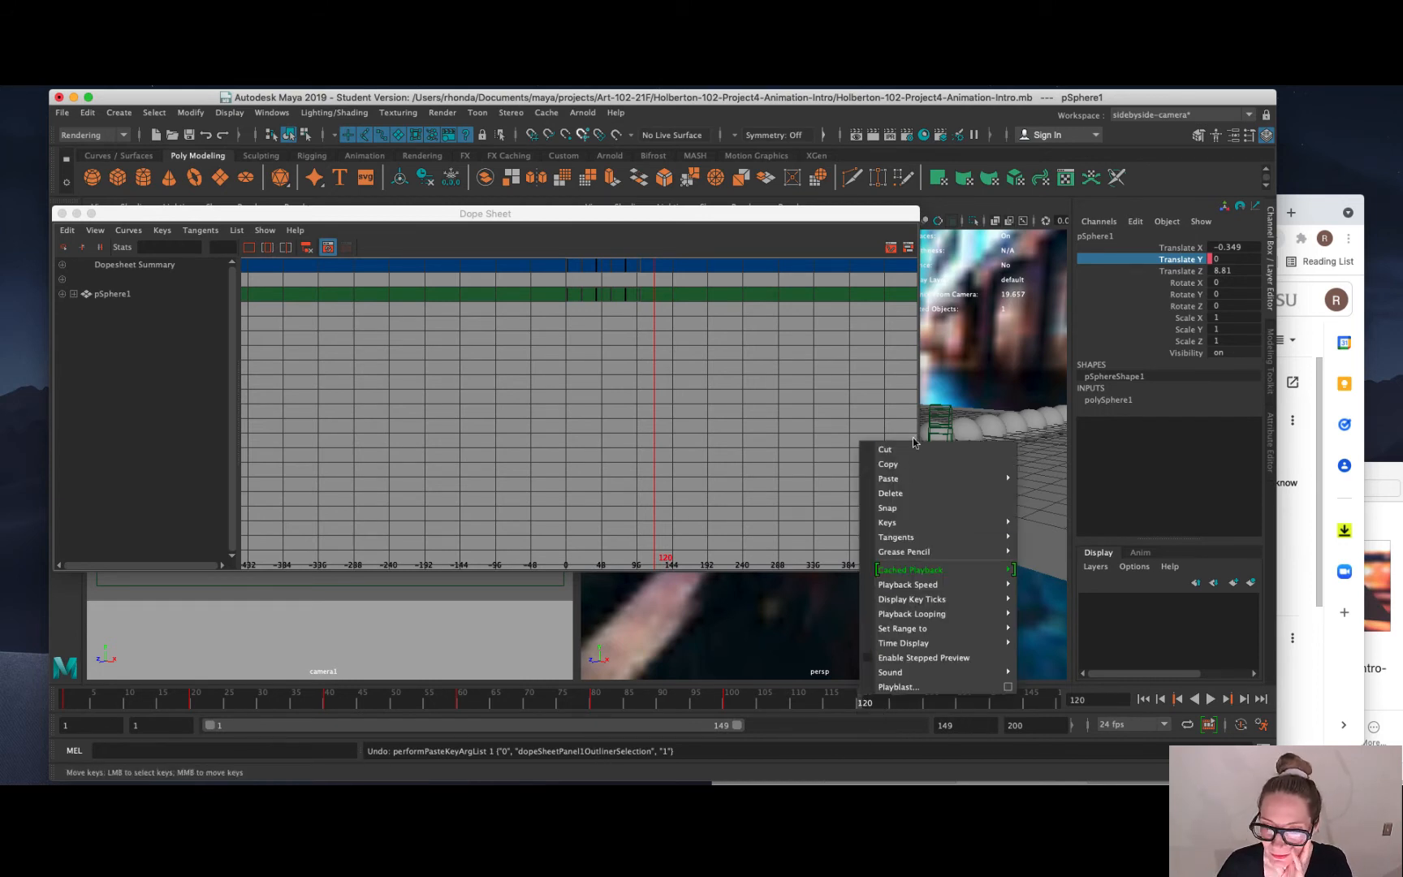
pyautogui.moveTo(957, 478)
pyautogui.click(1054, 494)
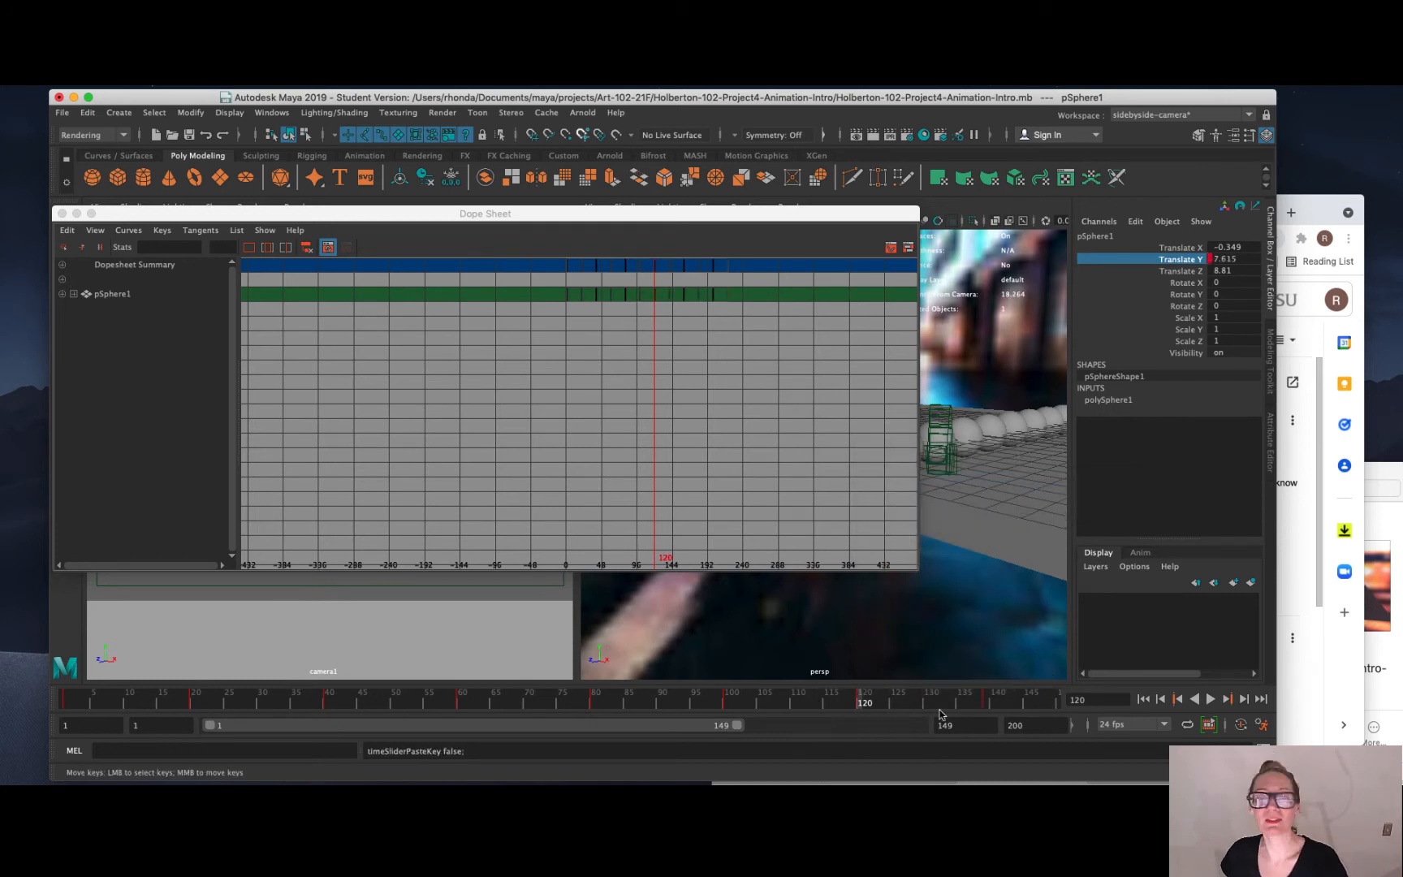
# Extend the visible playback range to end at frame 200.
pyautogui.moveTo(737, 725); pyautogui.dragTo(920, 725)
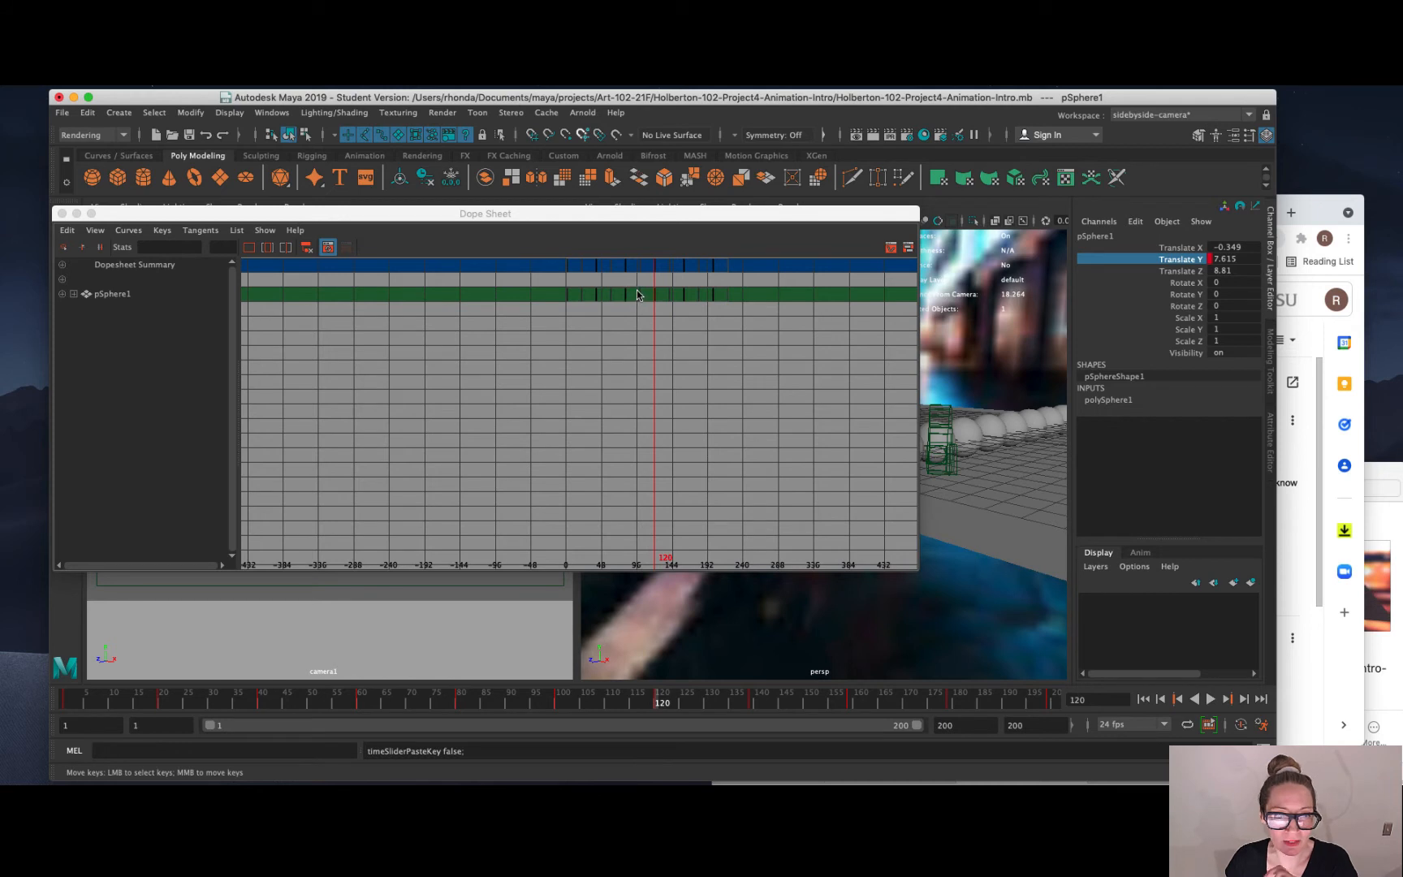
pyautogui.rightClick(649, 700)
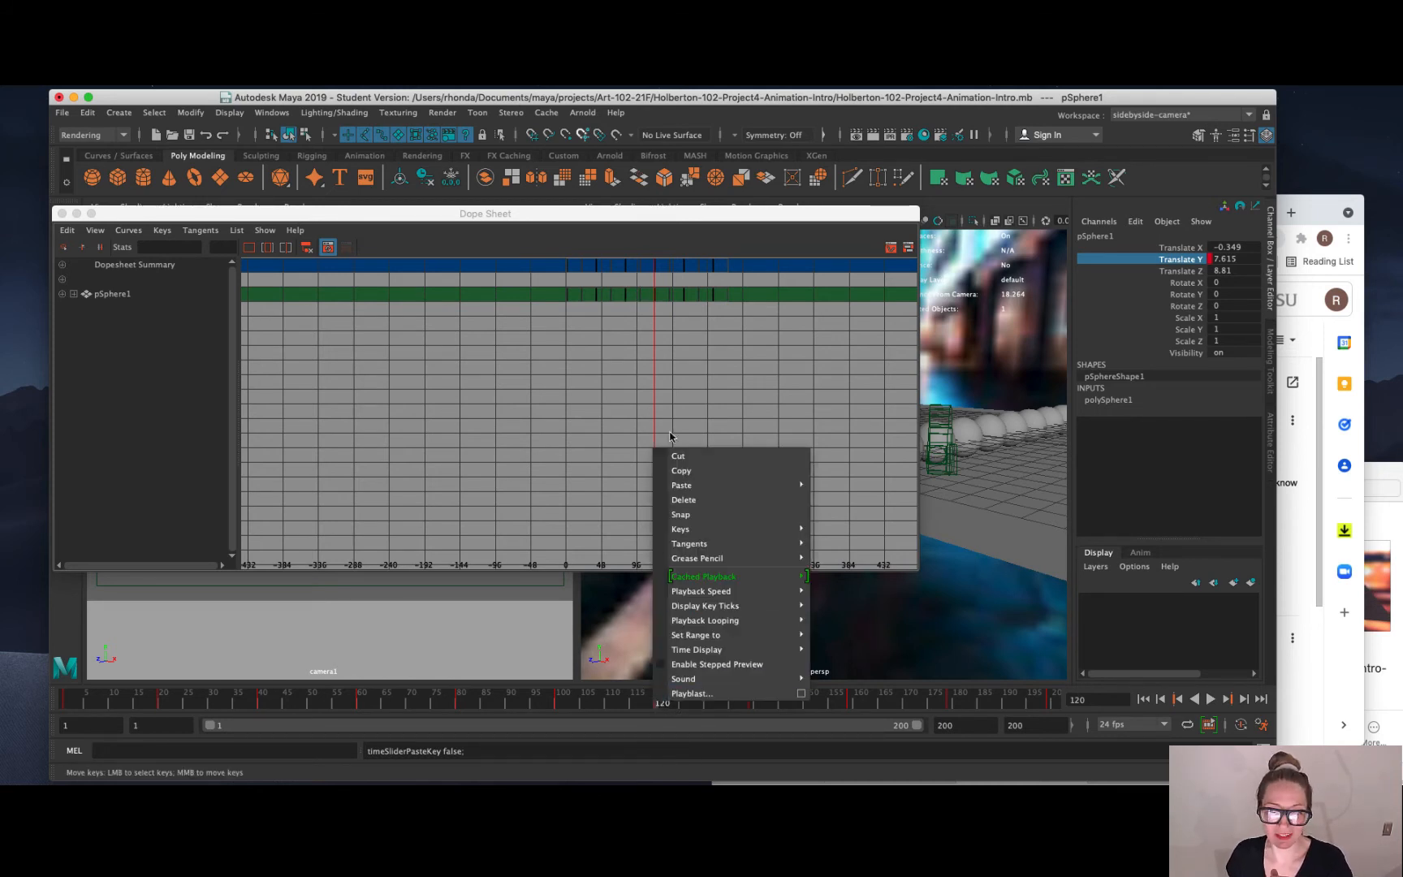
pyautogui.click(533, 392)
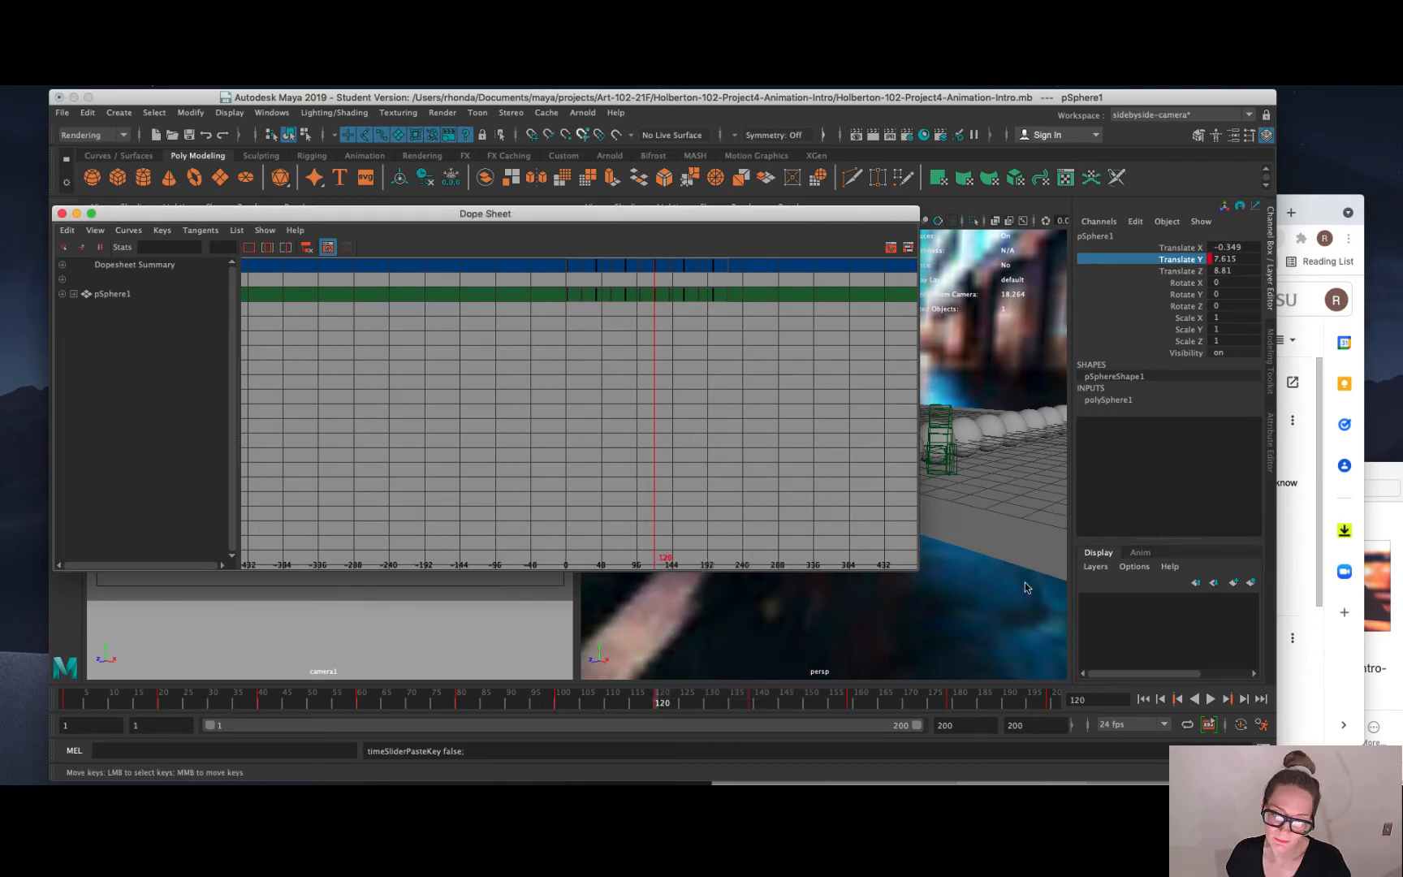
# Move the Dope Sheet aside and scrub the sphere's bounce from the start of the timeline to frame 200.
pyautogui.click(68, 706)
pyautogui.moveTo(779, 212); pyautogui.dragTo(332, 203)
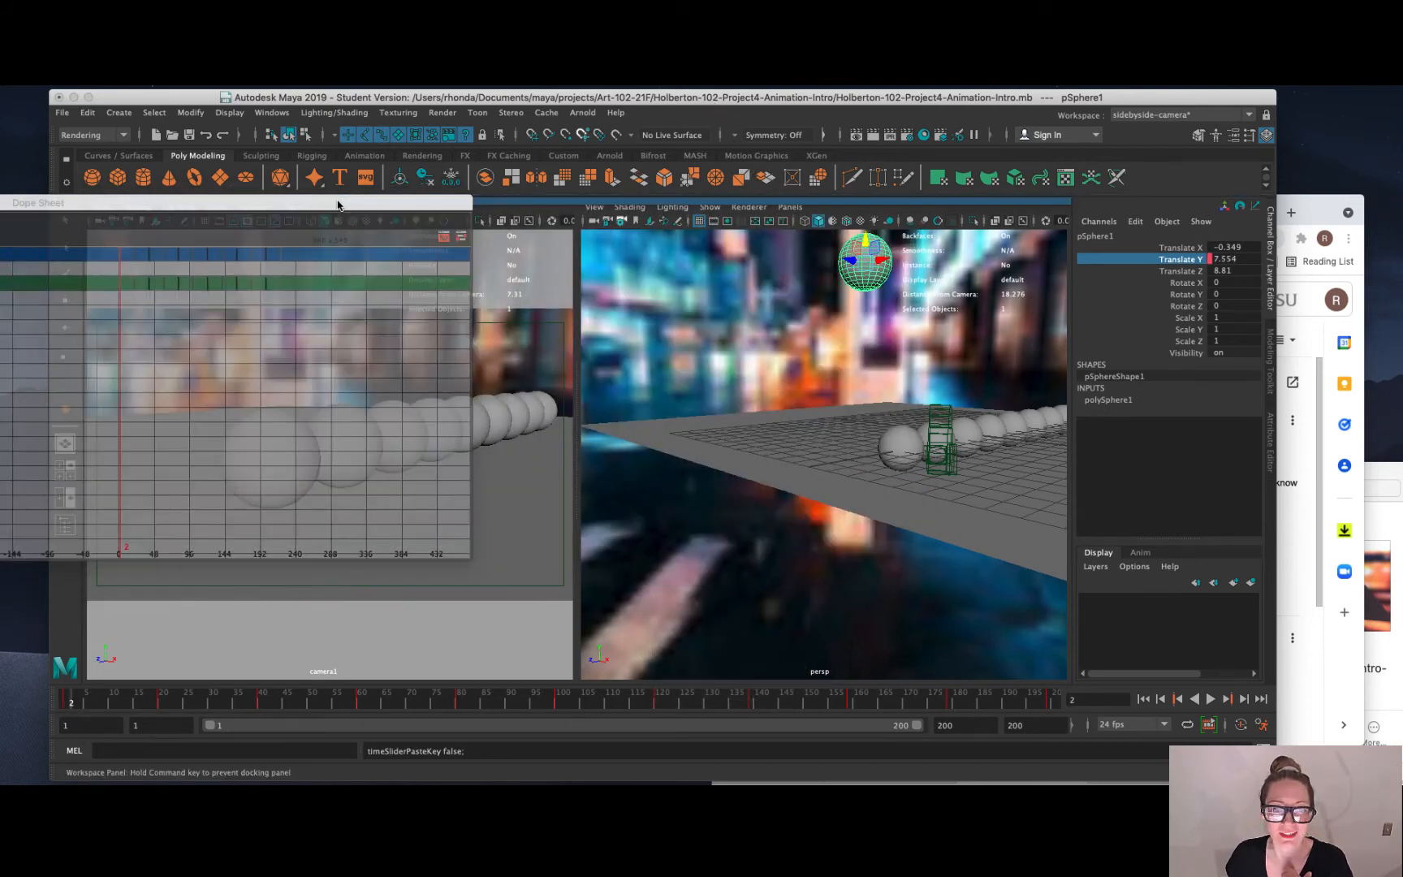
pyautogui.moveTo(75, 698)
pyautogui.mouseDown()
pyautogui.moveTo(441, 707)
pyautogui.moveTo(1070, 691)
pyautogui.moveTo(862, 688)
pyautogui.moveTo(416, 625)
pyautogui.moveTo(1021, 599)
pyautogui.mouseUp()
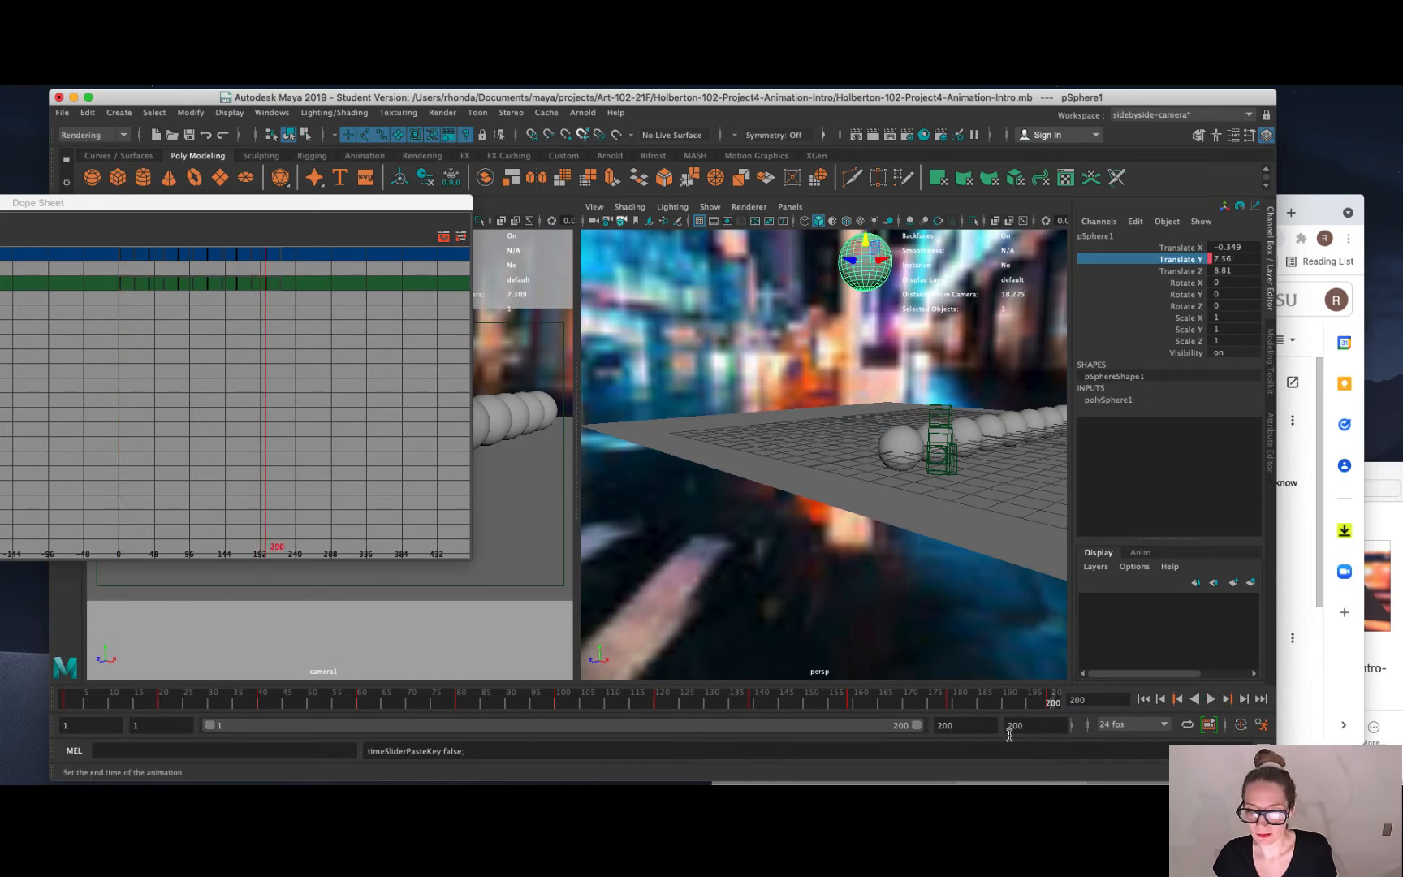
# Set the animation end time to frame 250 and shift the visible playback range to frames 51 to 250.
pyautogui.moveTo(1029, 727); pyautogui.dragTo(999, 724)
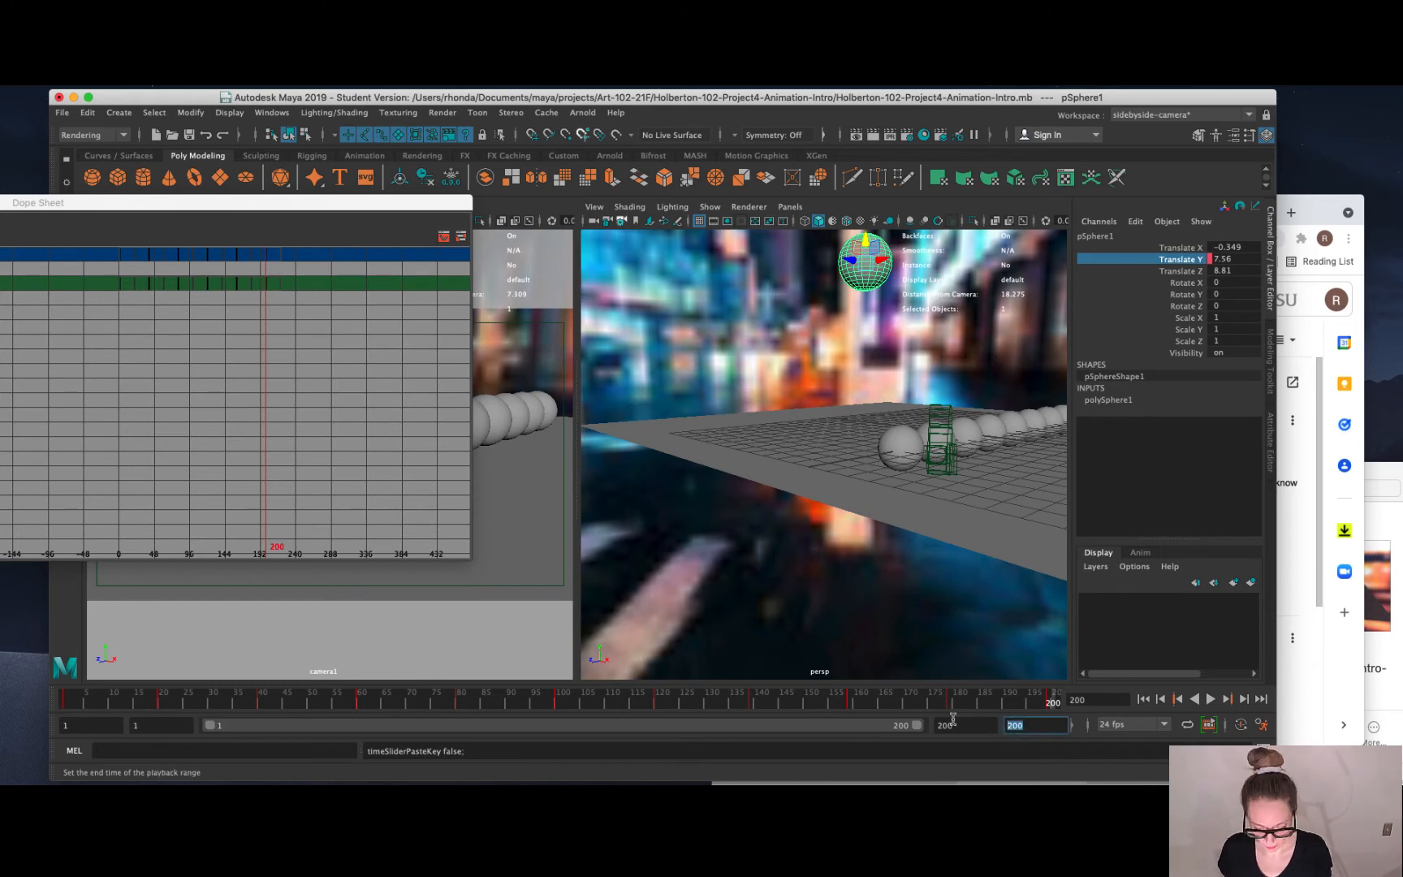
pyautogui.write('1')
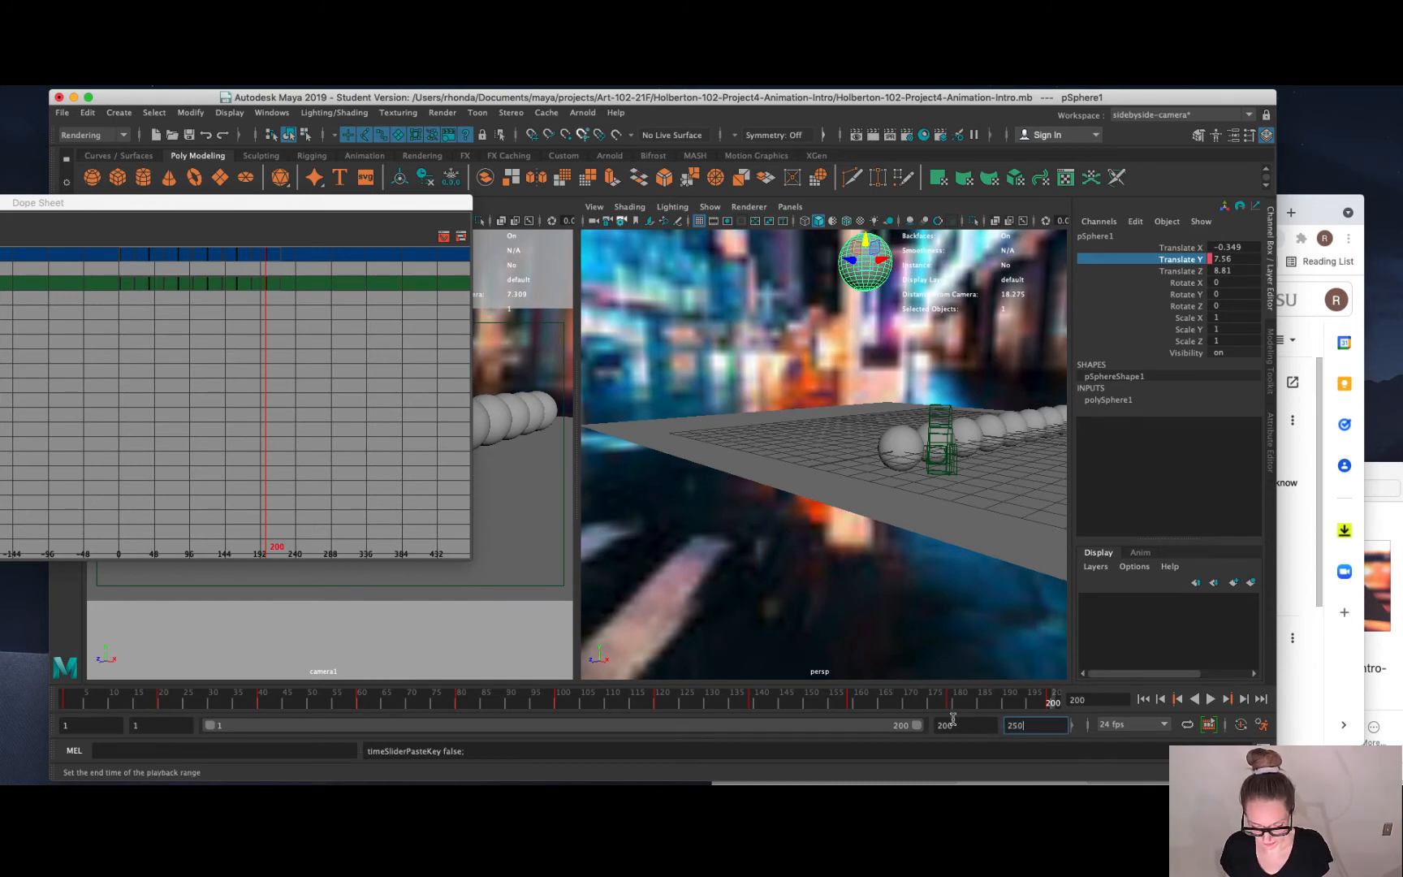
pyautogui.press('Return')
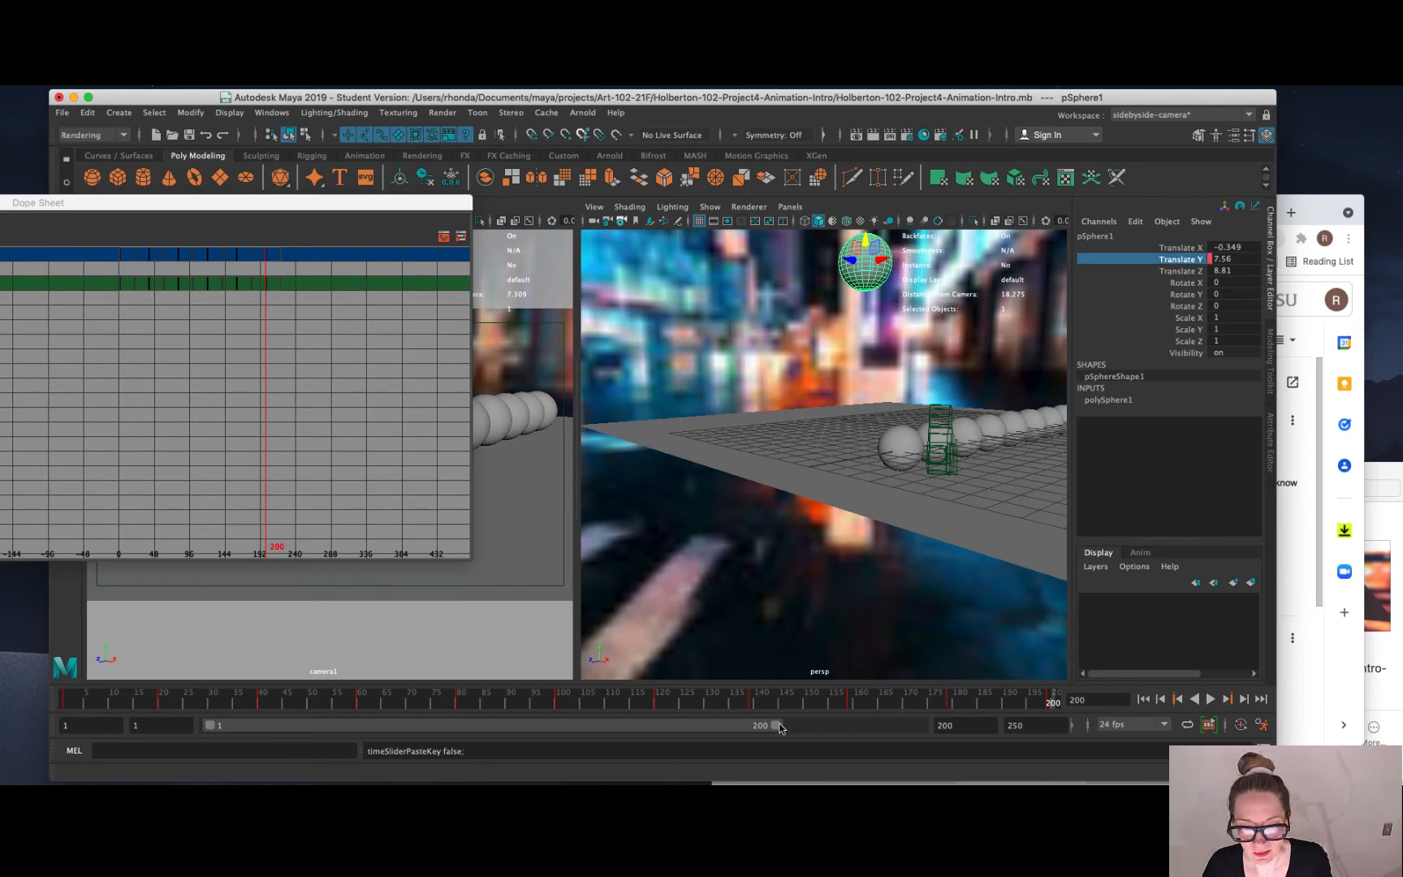
pyautogui.moveTo(782, 725); pyautogui.dragTo(925, 725)
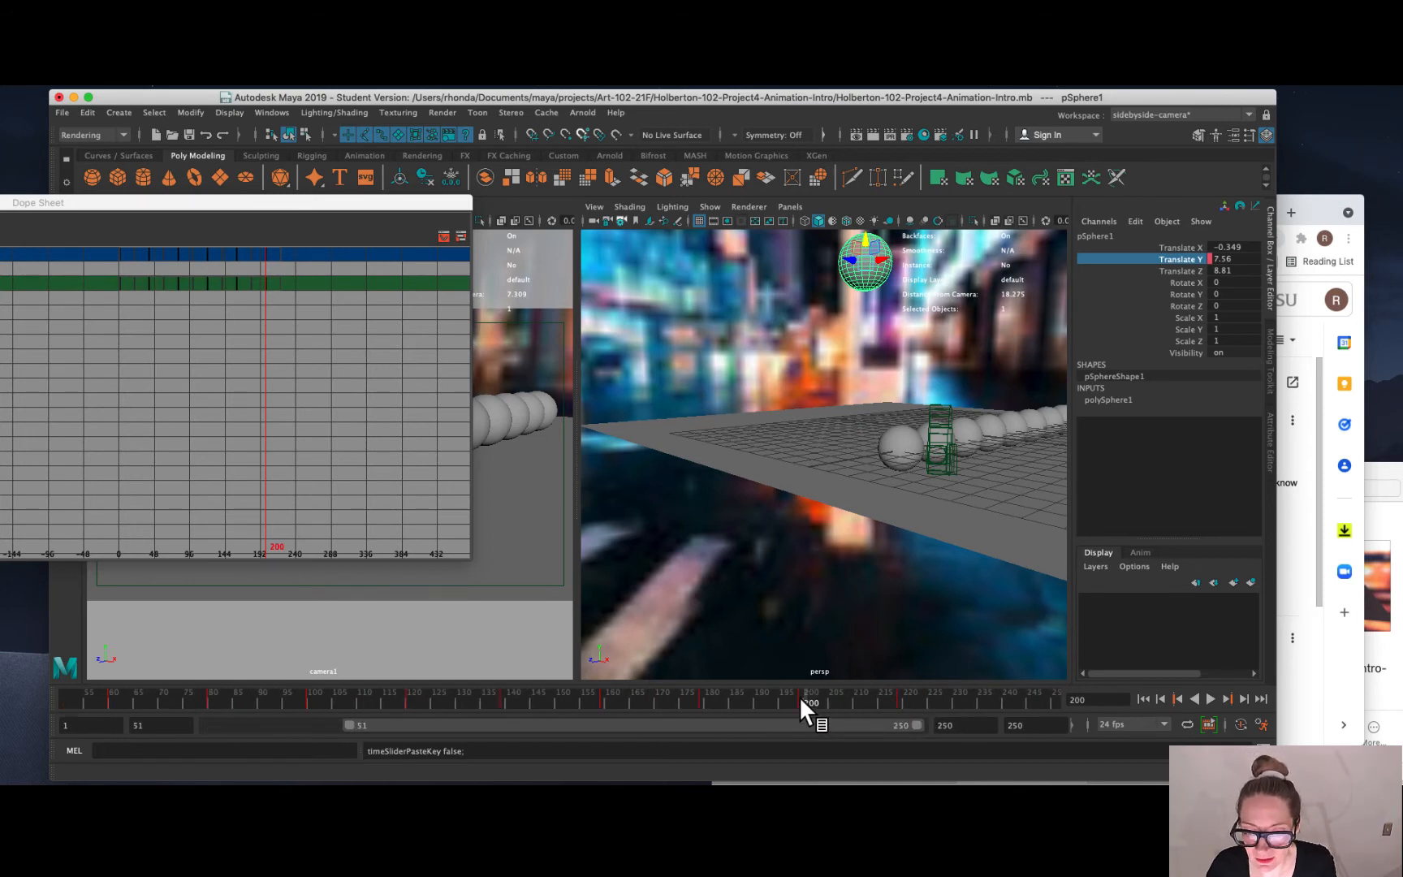
# Scrub the timeline between frames 200 and 240 to check where the sphere's bounce ends.
pyautogui.moveTo(802, 696); pyautogui.dragTo(905, 704)
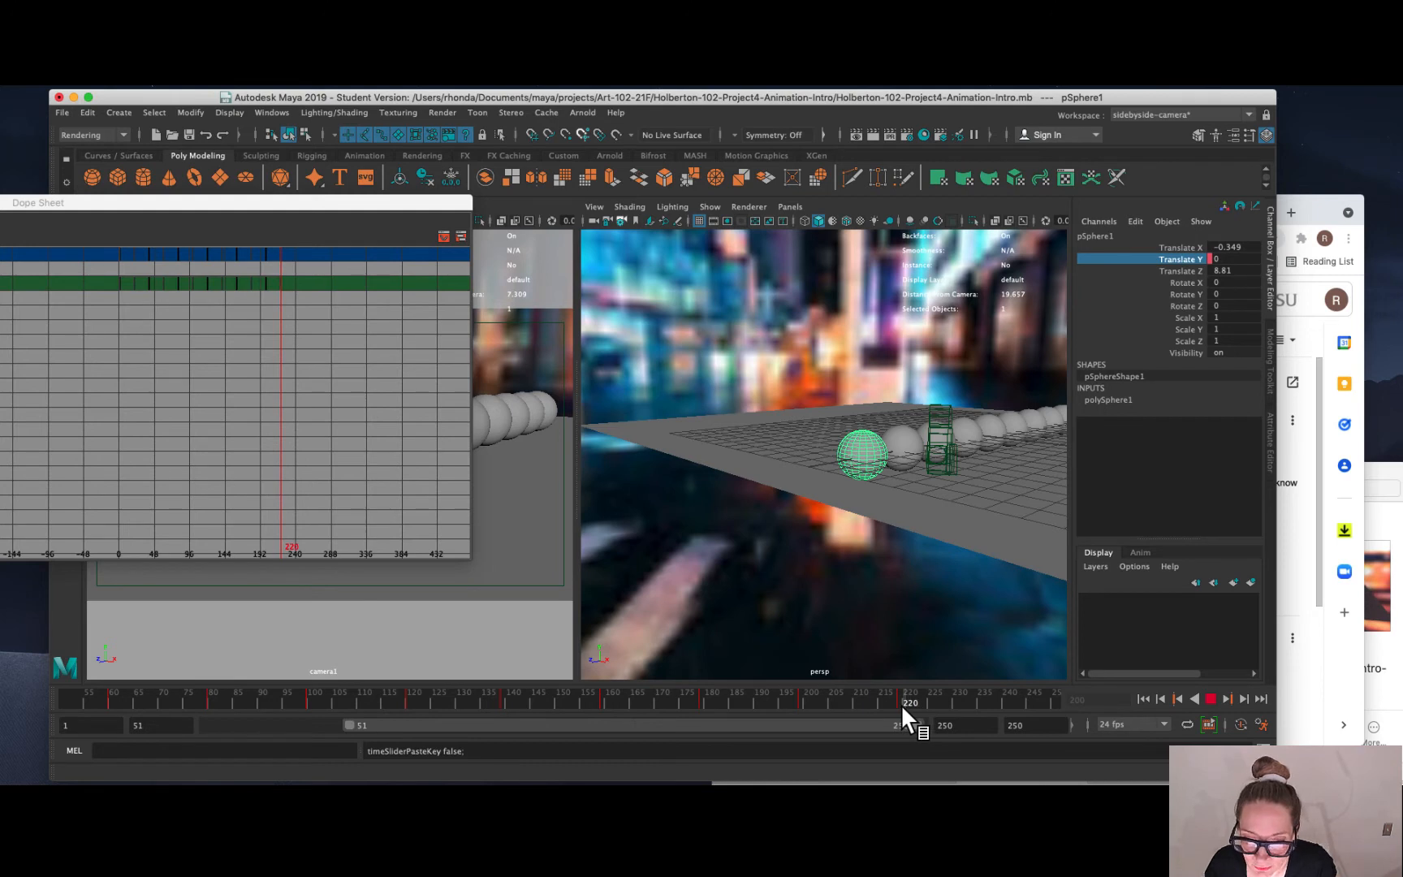
pyautogui.moveTo(902, 704); pyautogui.dragTo(1005, 704)
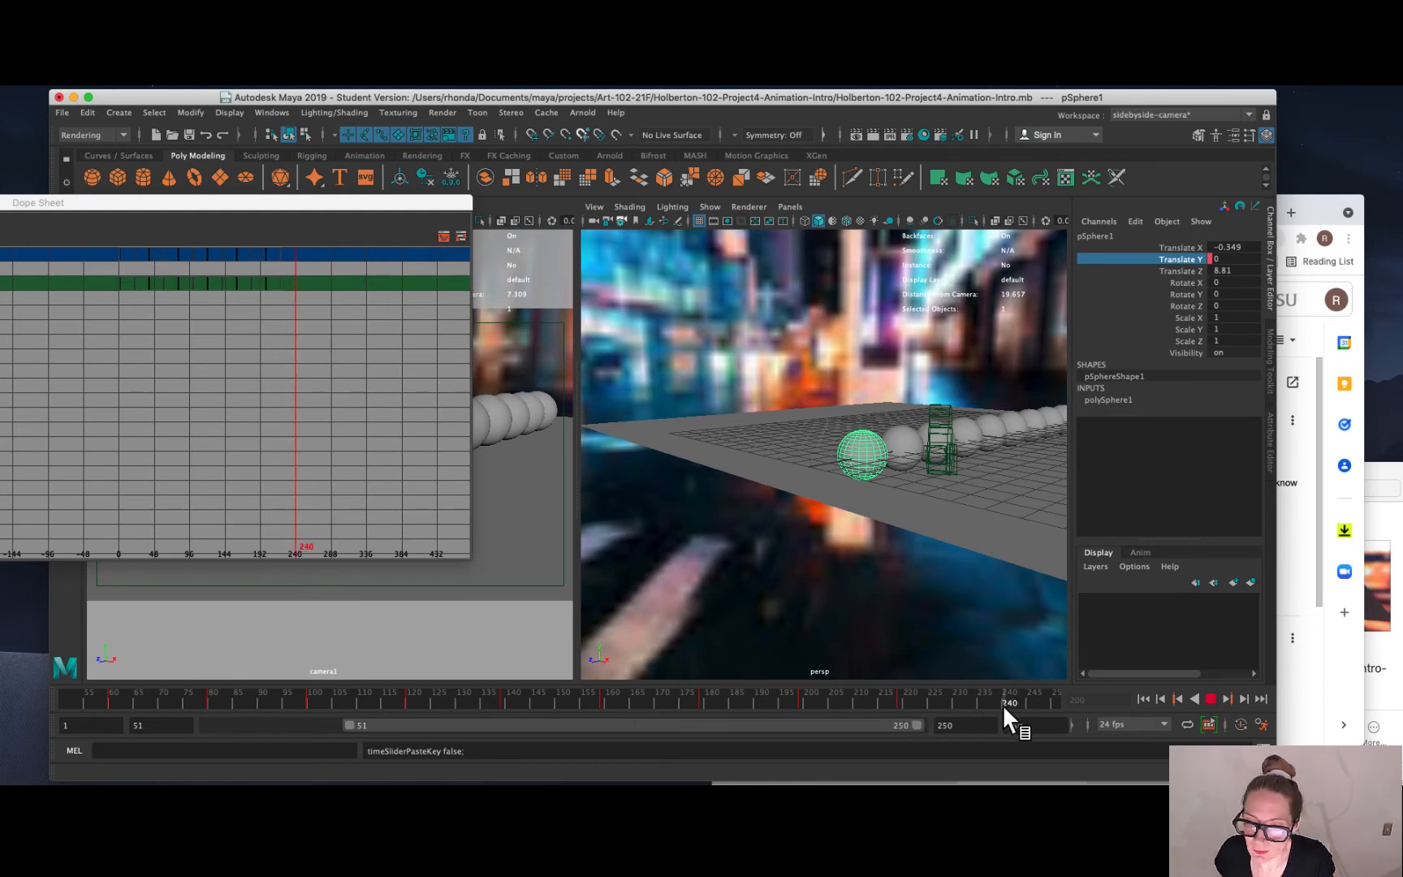
pyautogui.hotkey('alt', 'v')
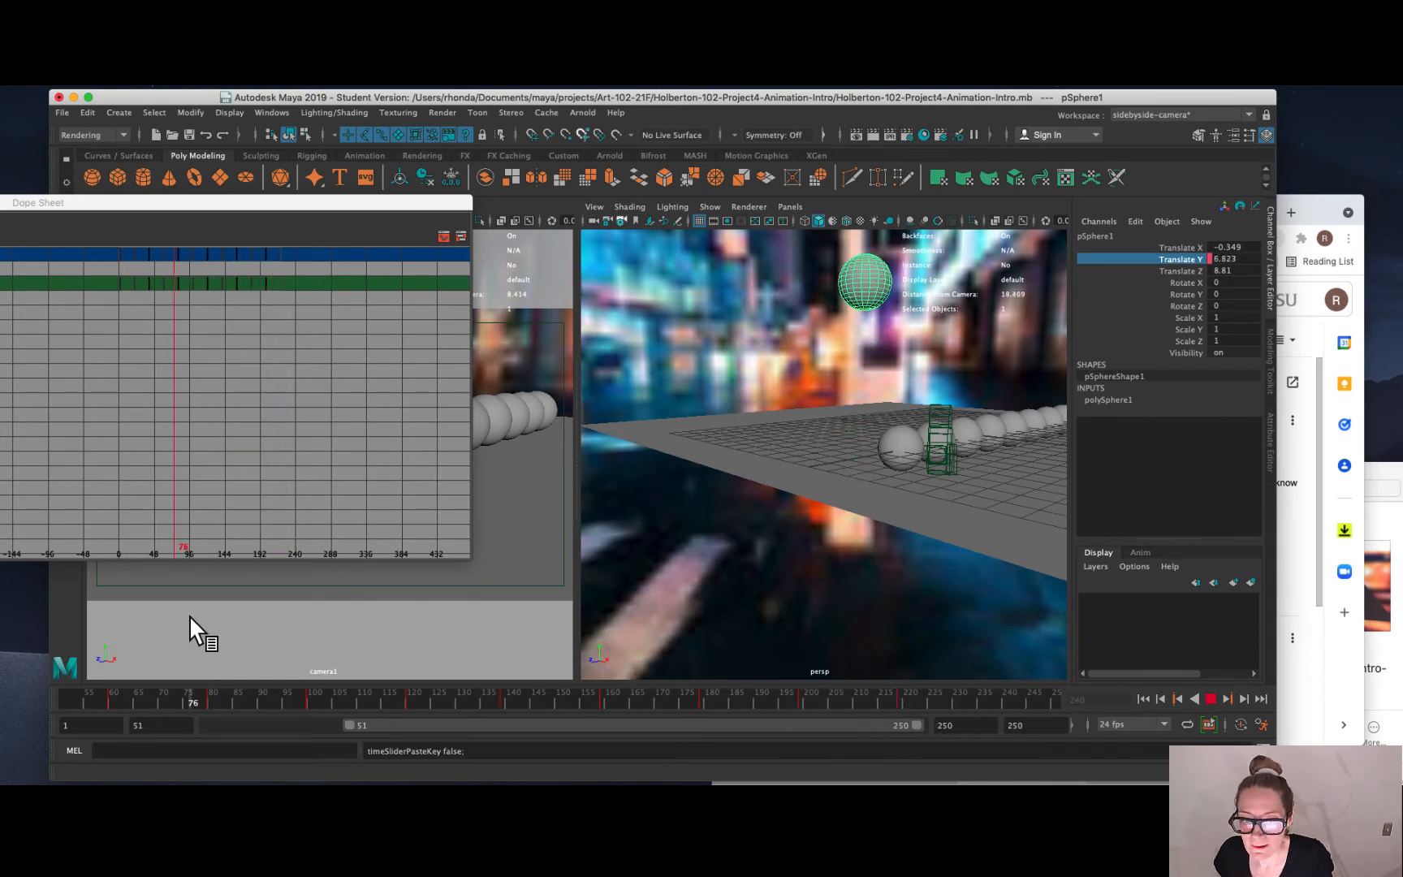
pyautogui.click(907, 698)
pyautogui.hotkey('alt', 'v')
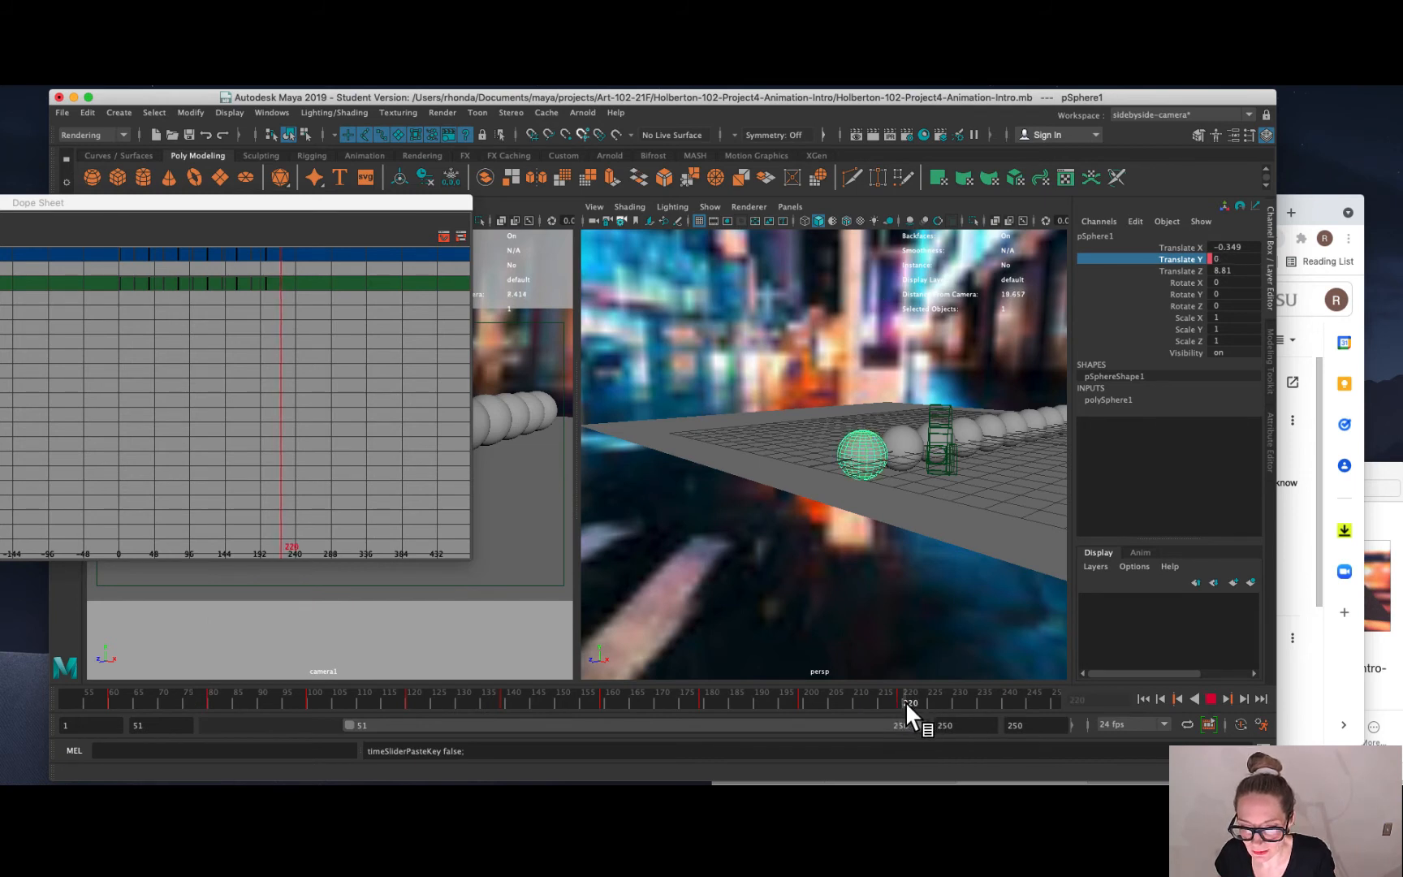
pyautogui.click(905, 700)
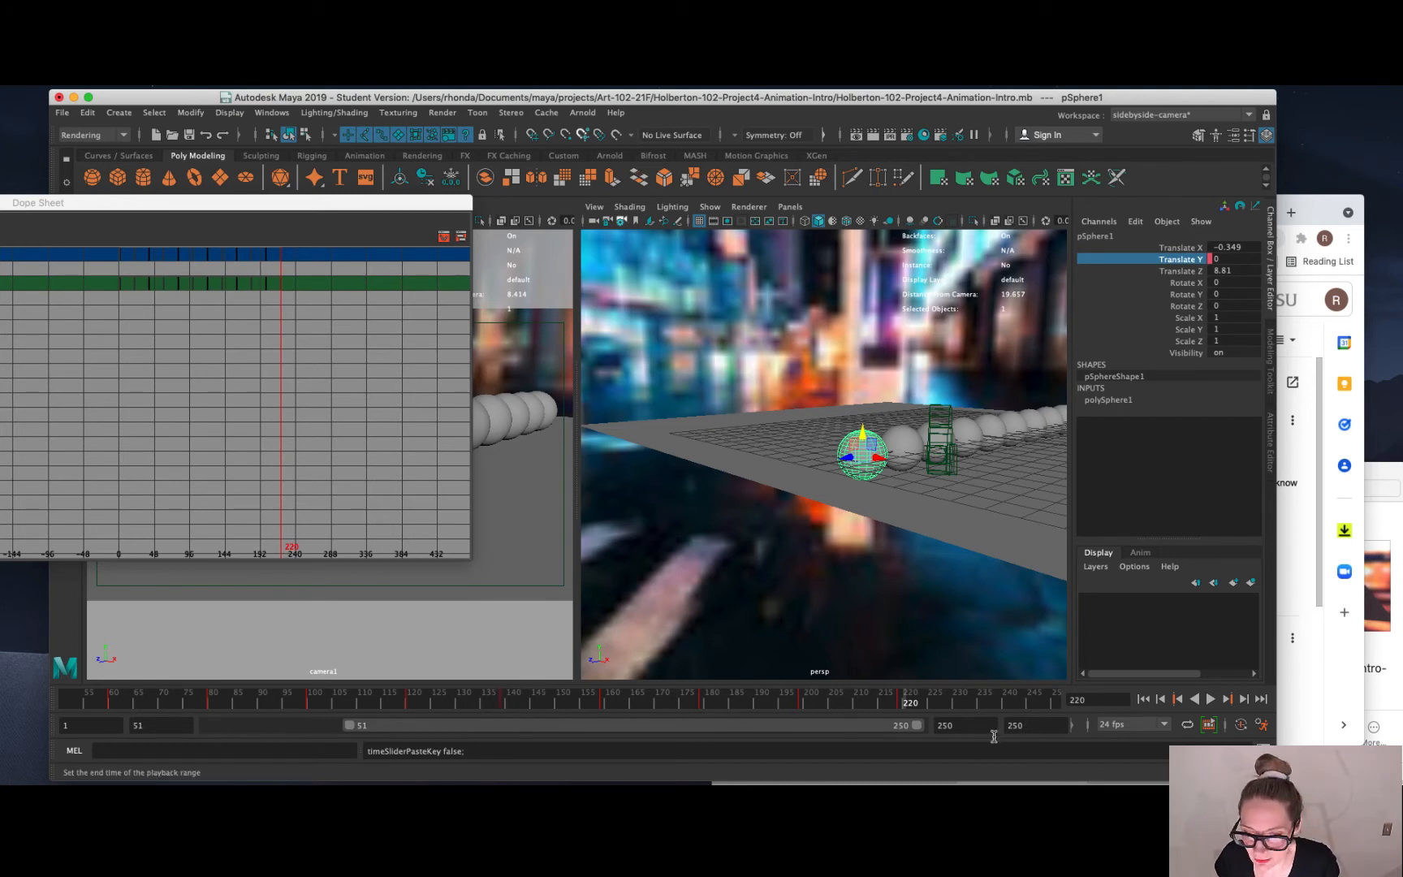
# Move to frame 230 and set the animation end time to frame 230.
pyautogui.click(952, 700)
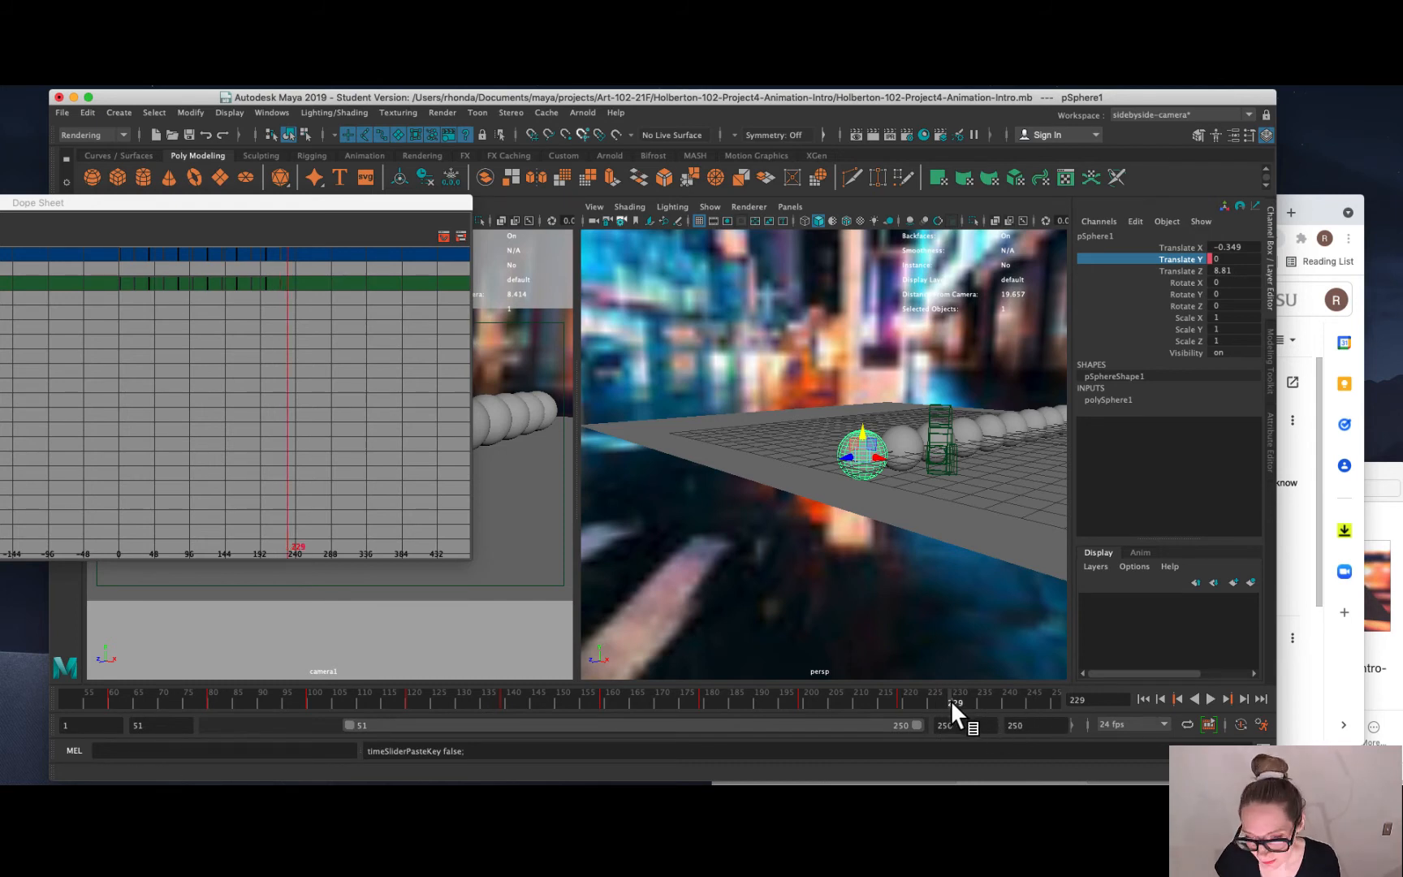
pyautogui.doubleClick(1047, 724)
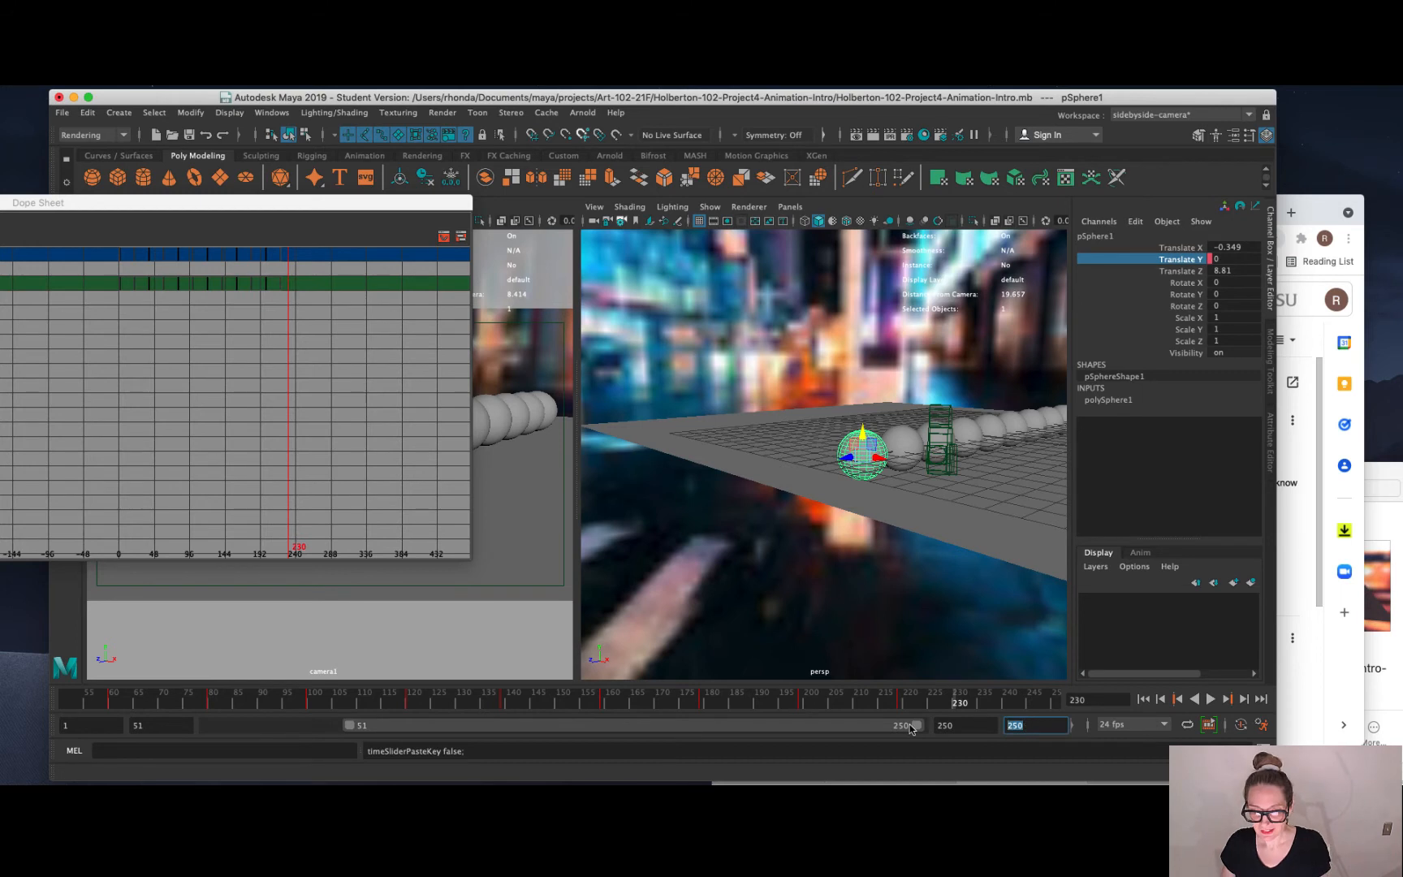
pyautogui.write('230')
pyautogui.press('Return')
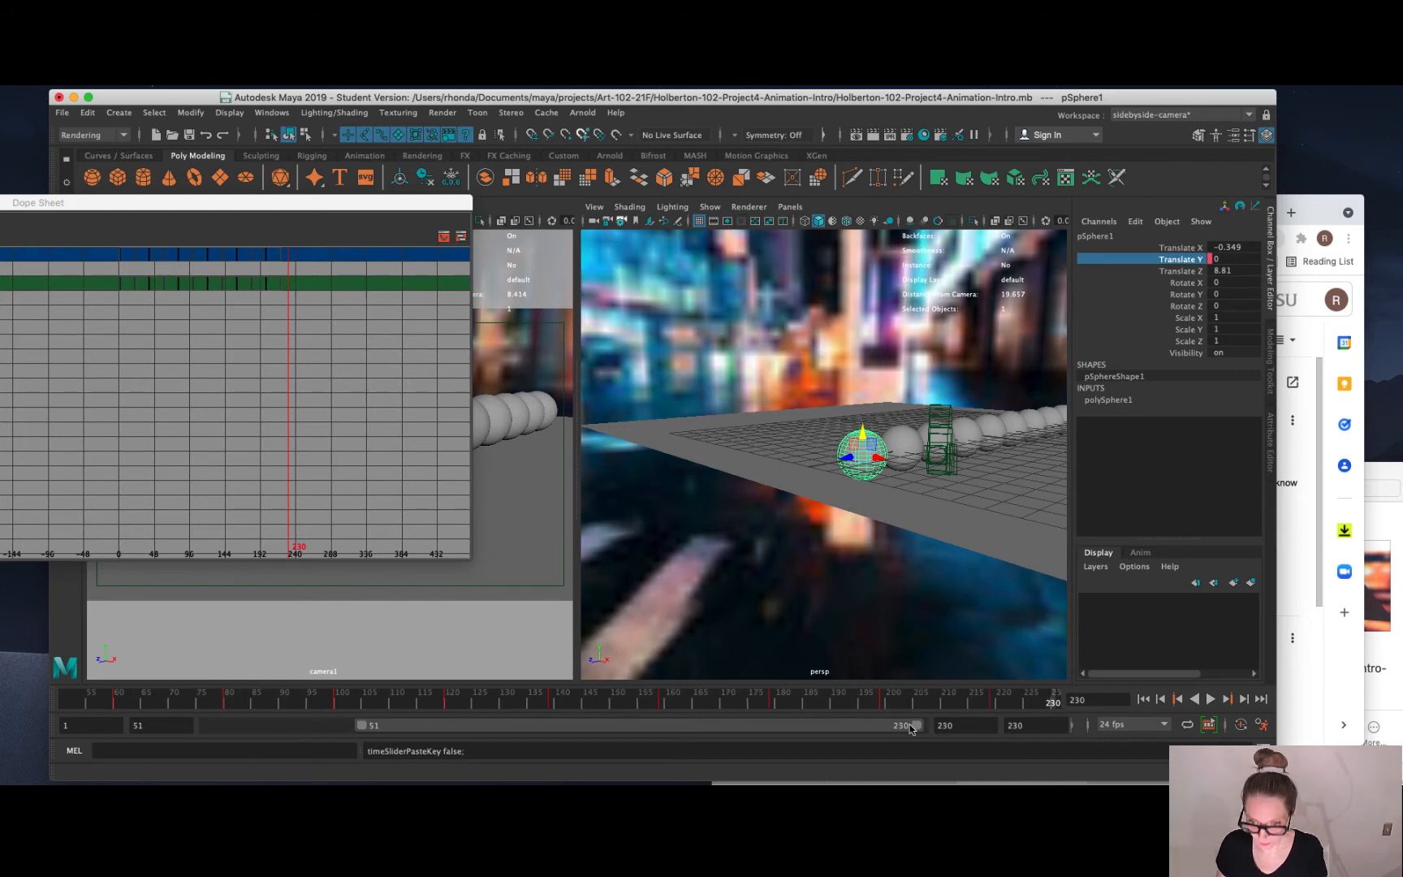
# Close the Dope Sheet and save the scene, accepting the student version notice.
pyautogui.moveTo(365, 202); pyautogui.dragTo(827, 229)
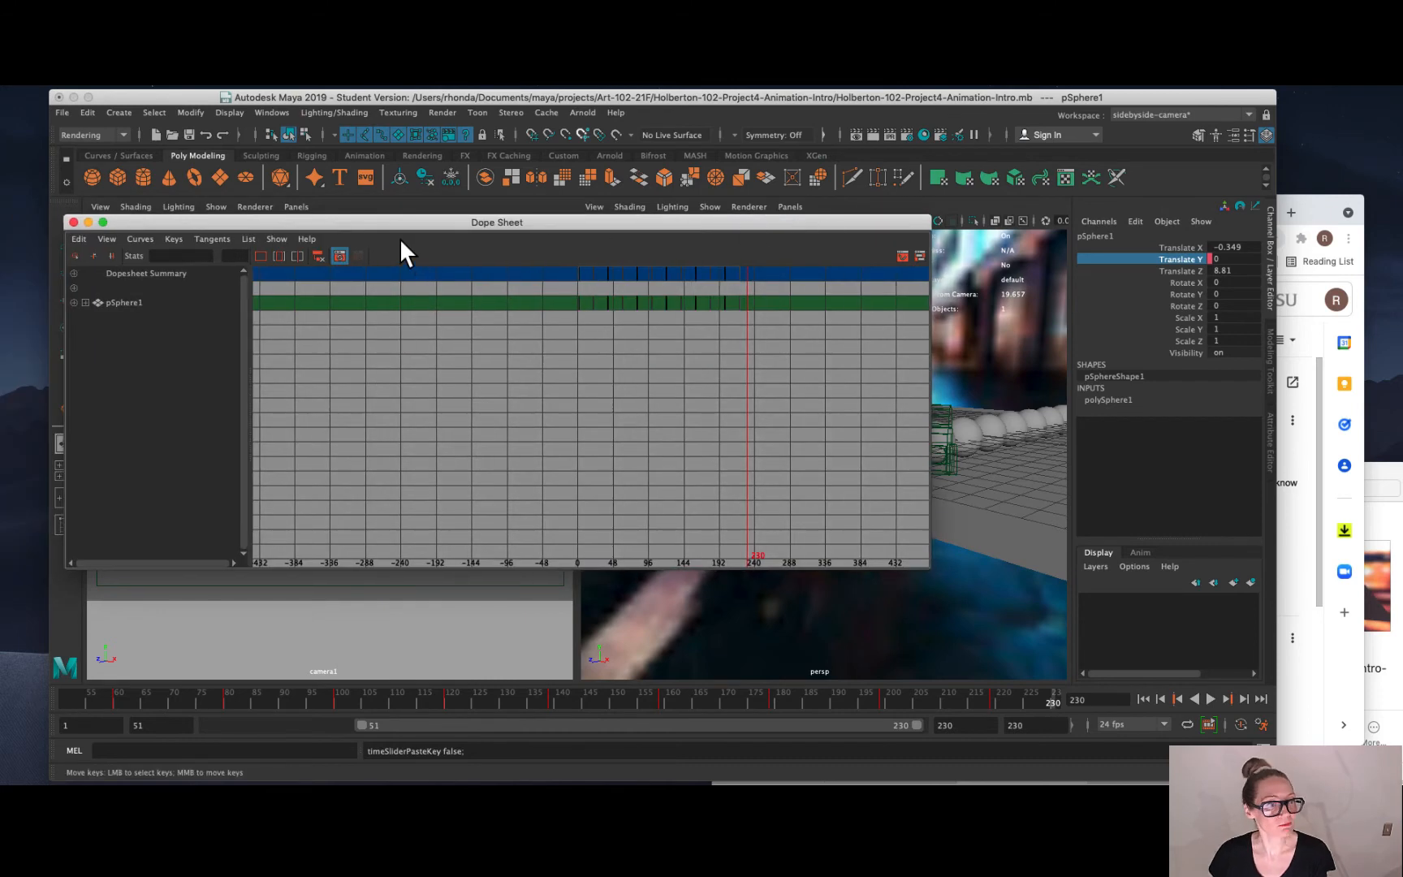
pyautogui.click(73, 222)
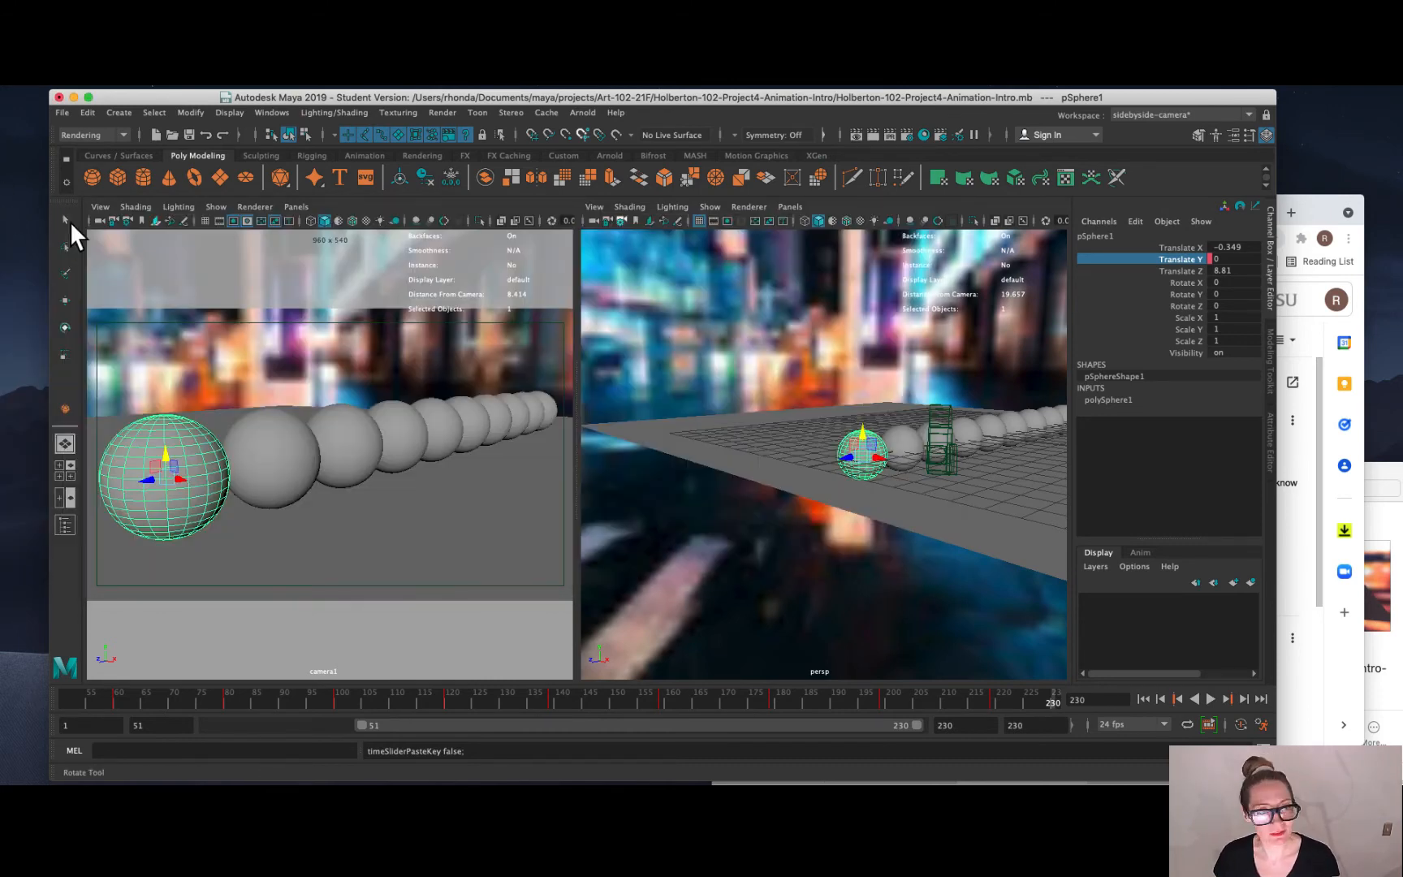
pyautogui.click(62, 113)
pyautogui.click(99, 172)
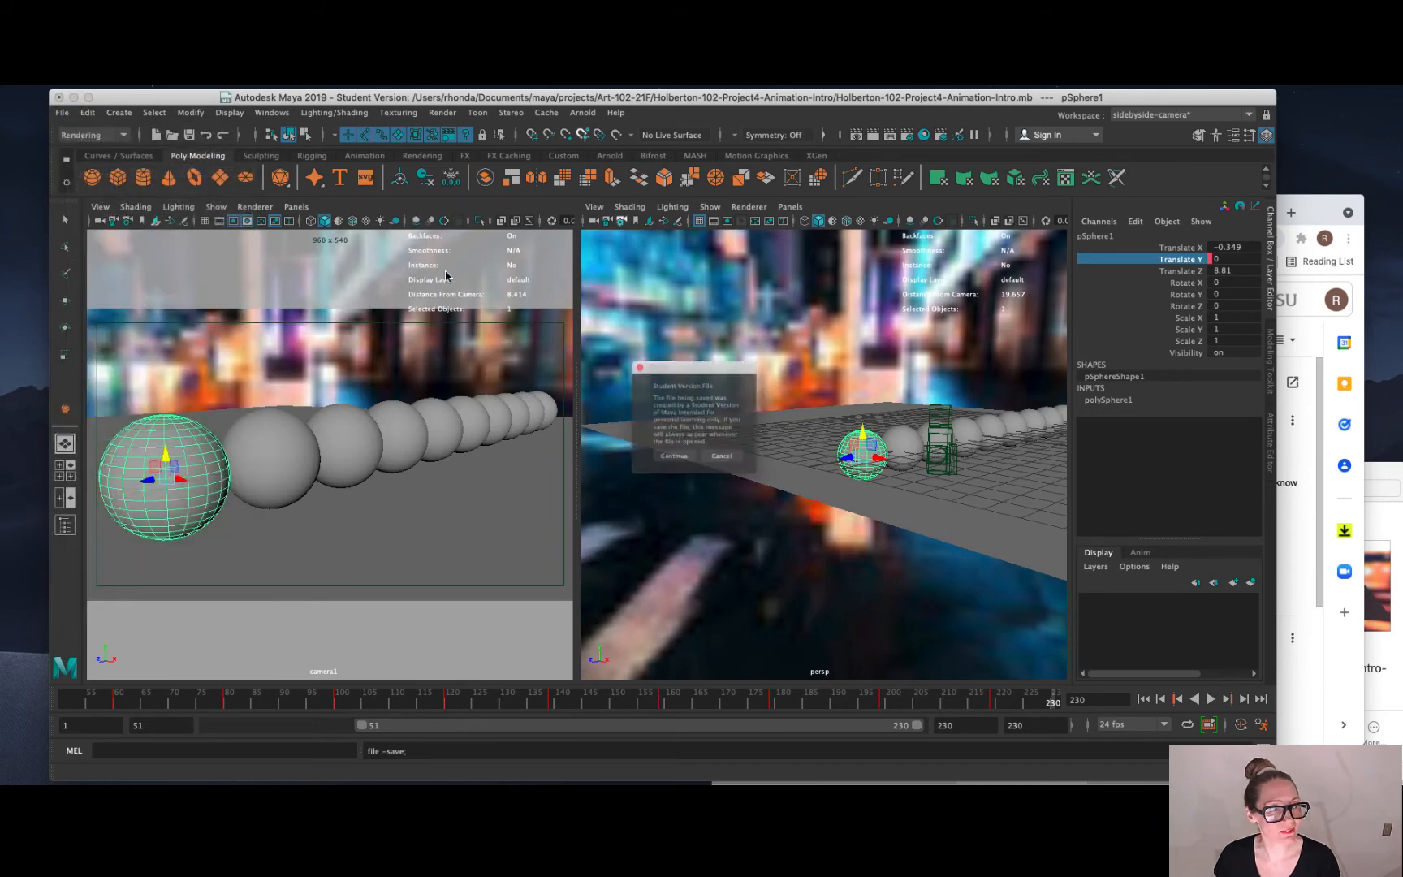
pyautogui.click(666, 468)
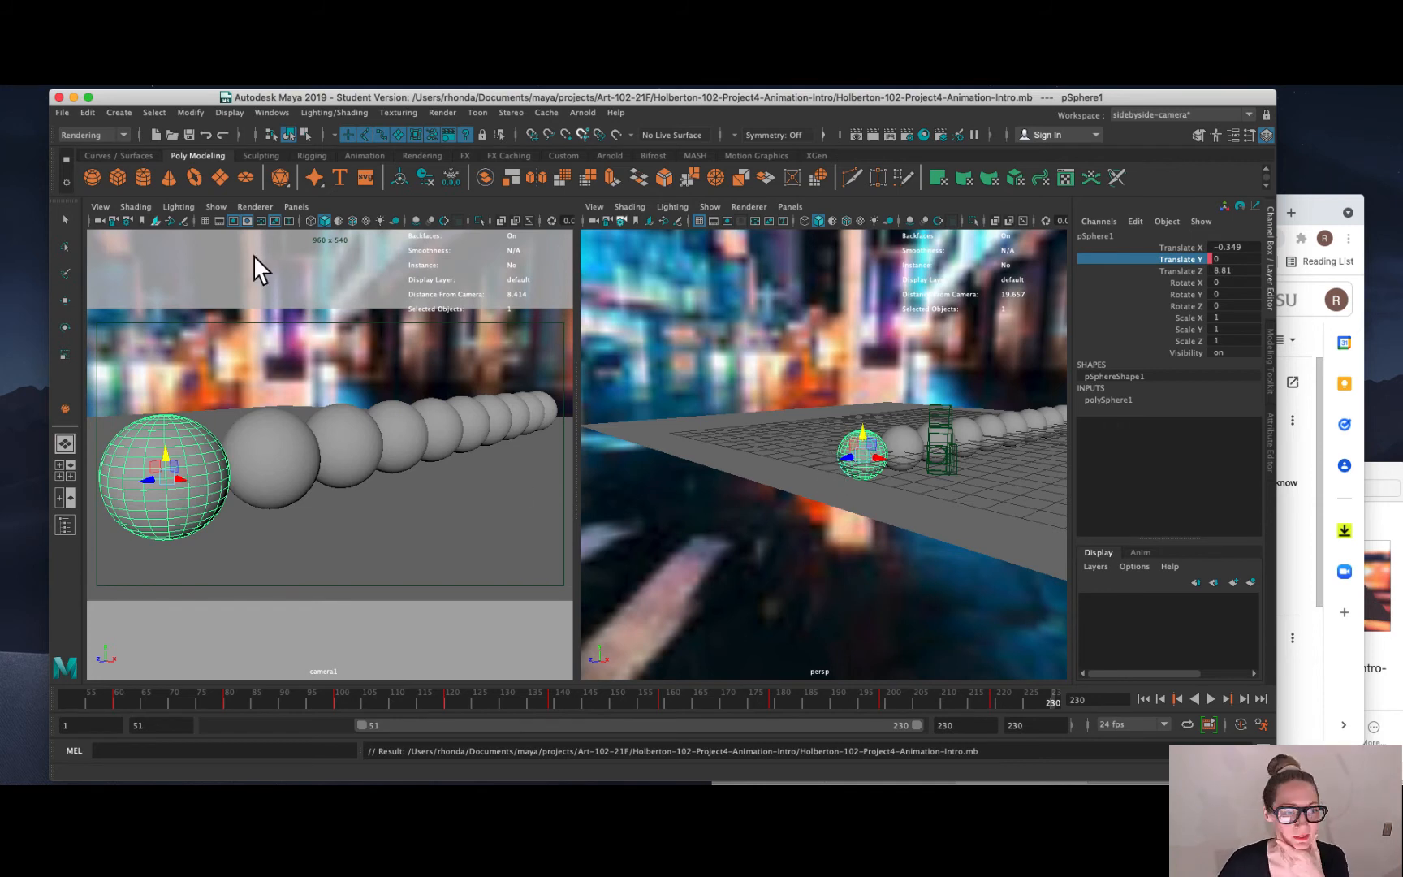
# Open the Graph Editor for the bouncing sphere and place its window so the spheres stay visible.
pyautogui.press('space')
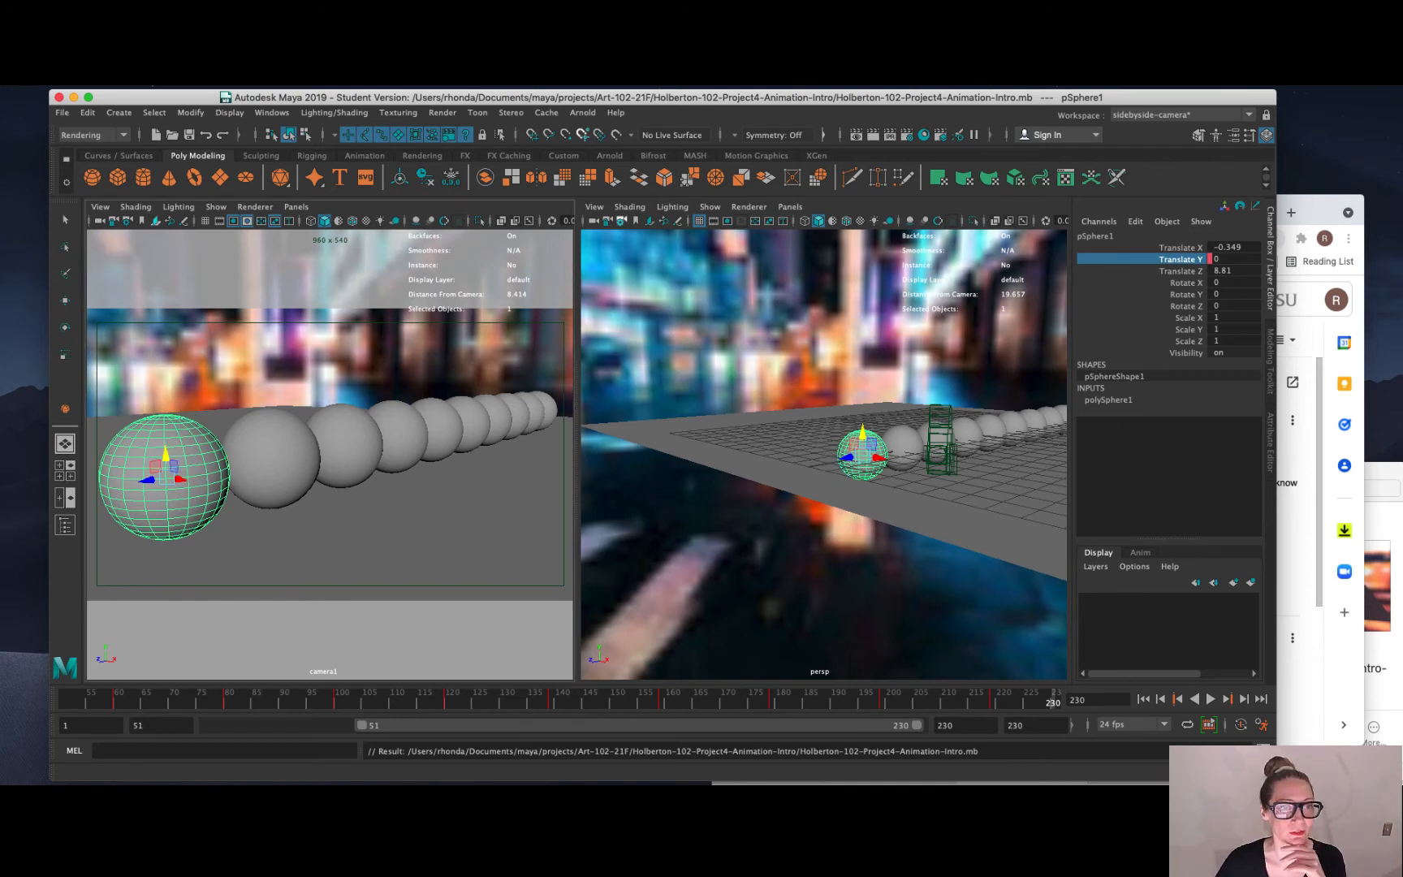
pyautogui.click(263, 111)
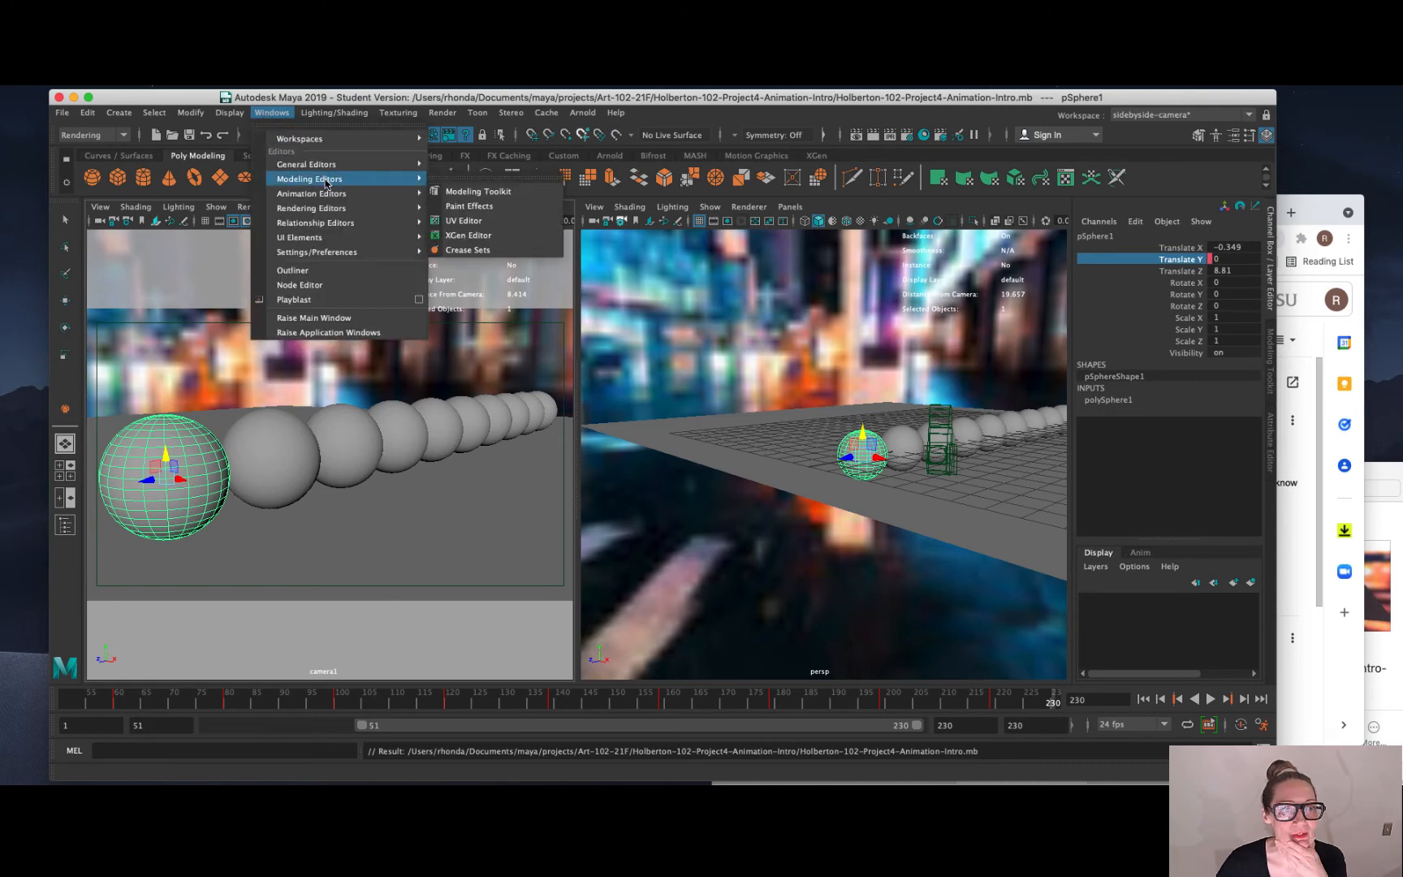
pyautogui.moveTo(327, 195)
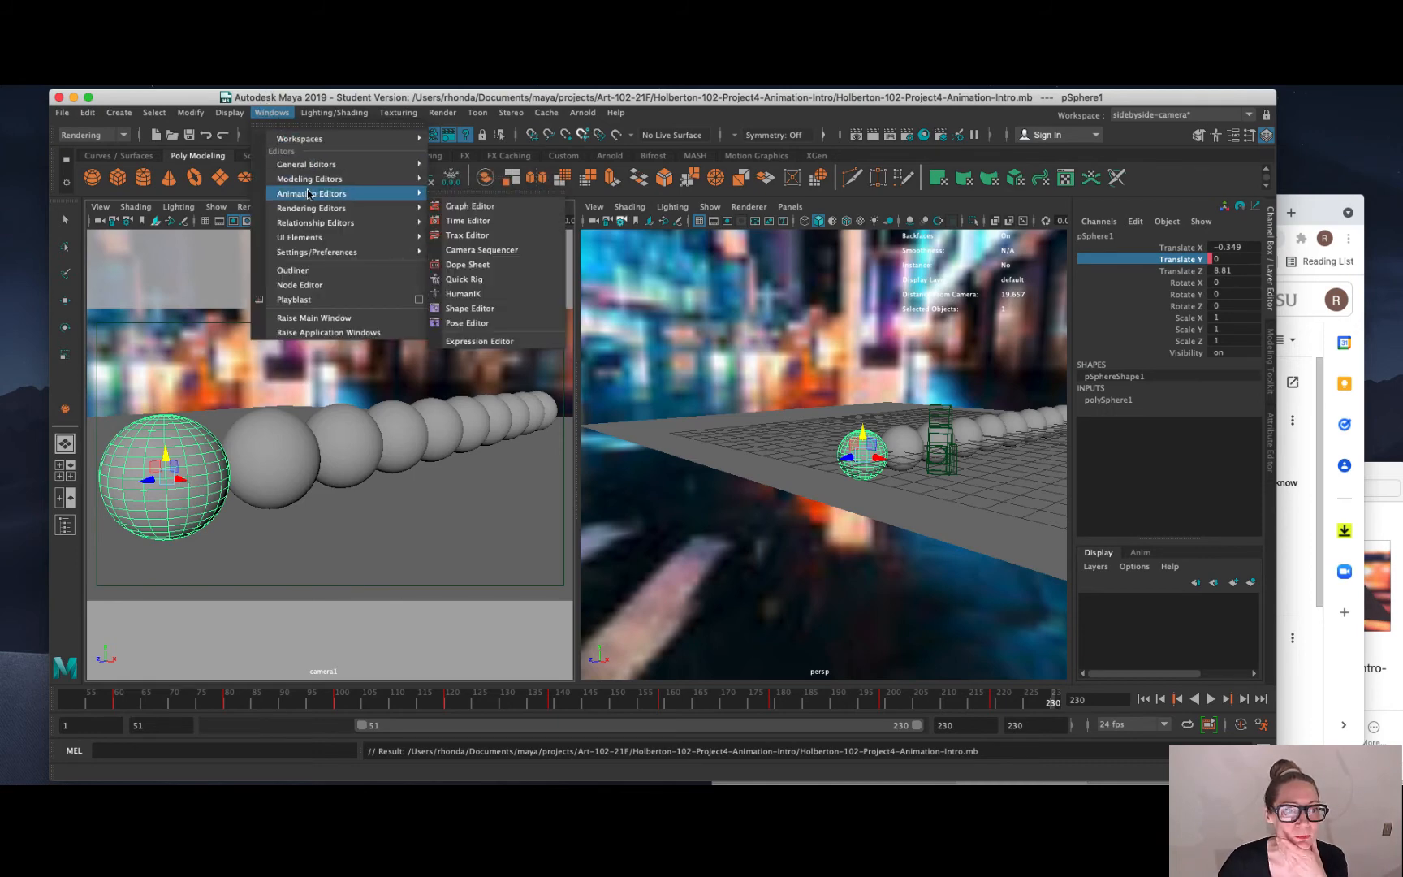
pyautogui.click(519, 206)
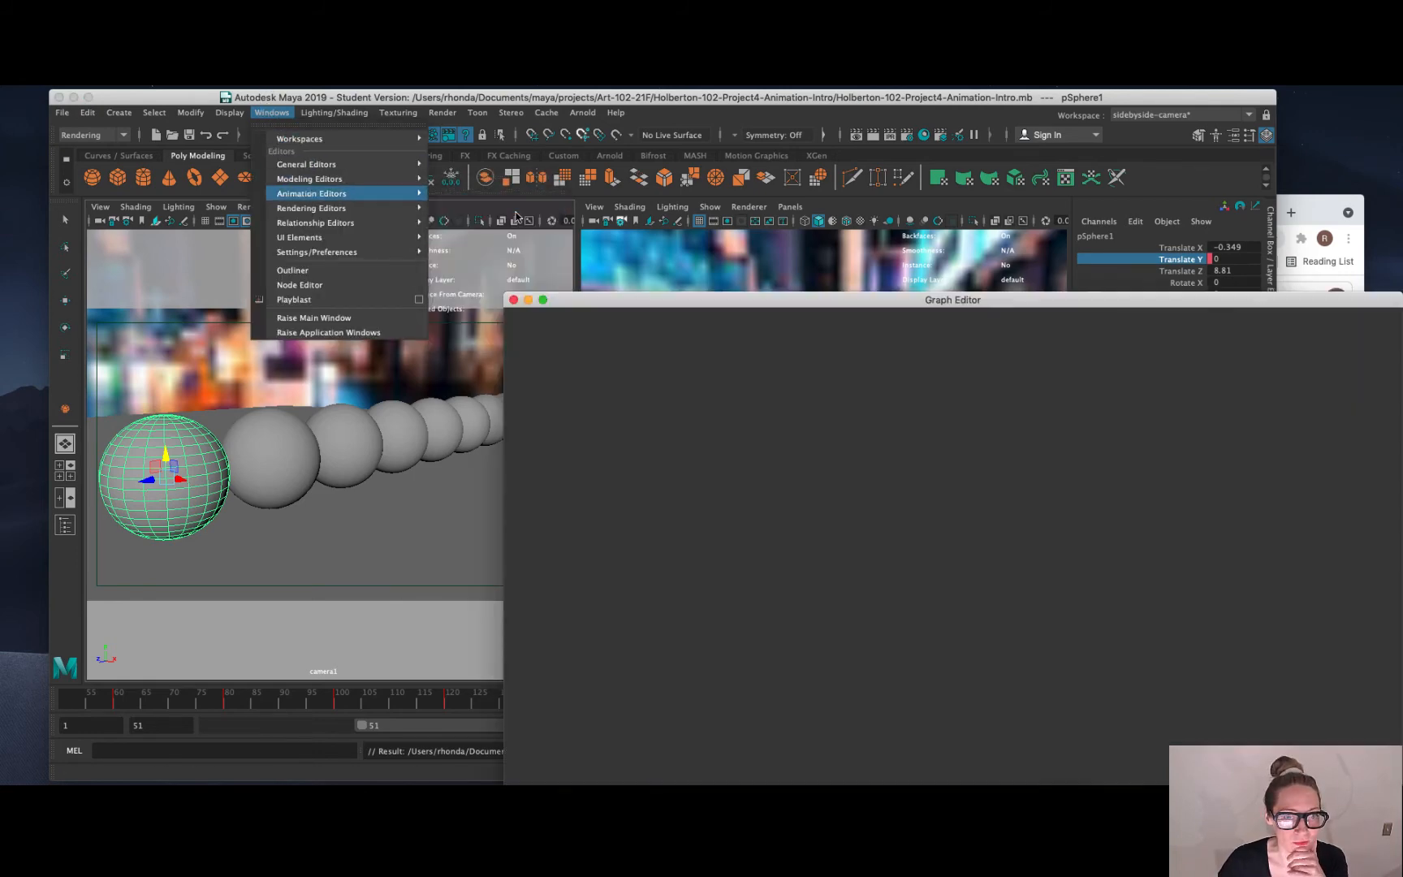
pyautogui.moveTo(920, 300); pyautogui.dragTo(543, 533)
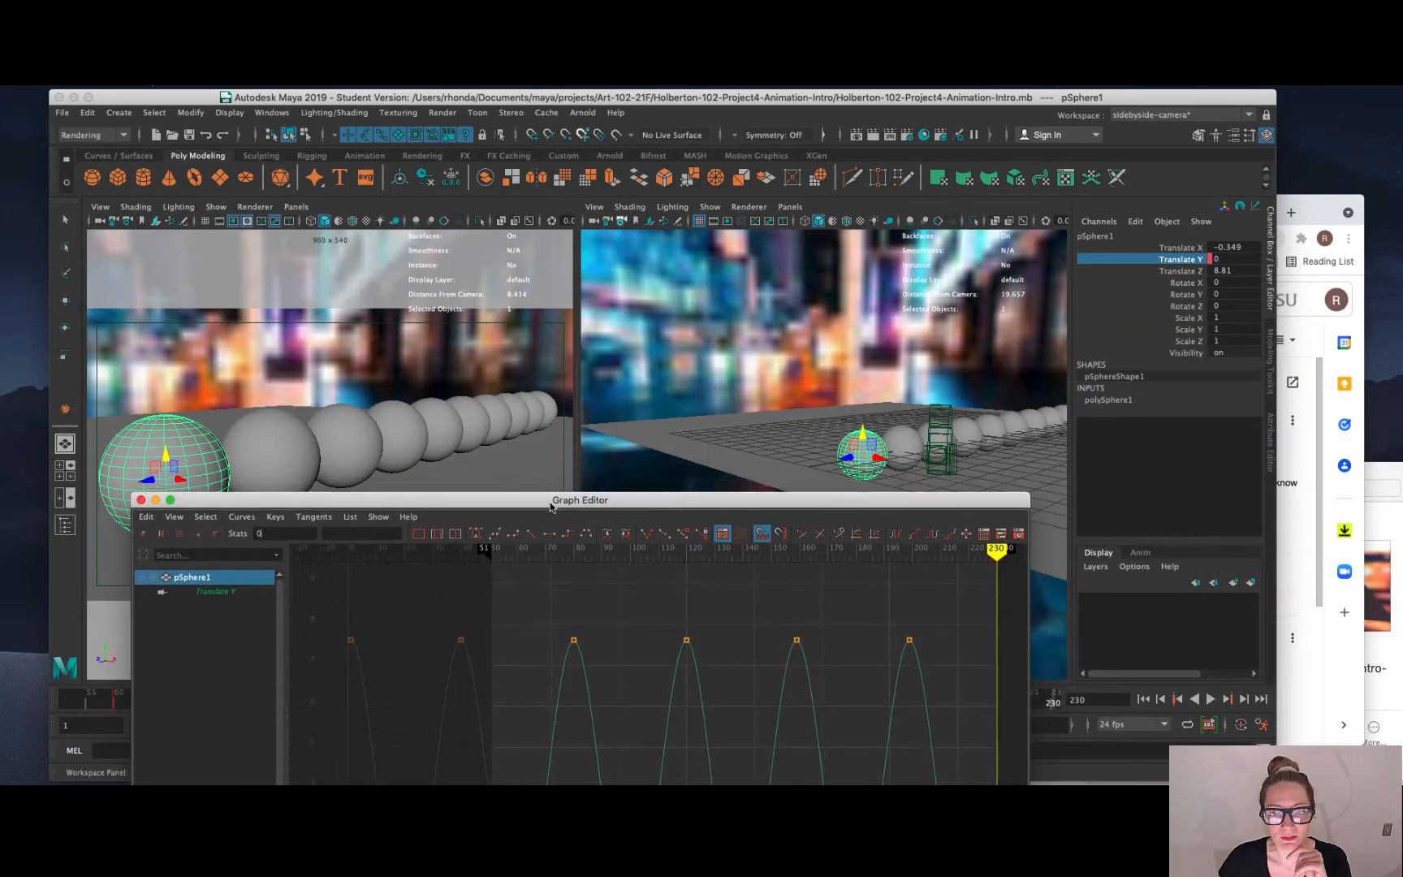
# Check the second sphere in the Graph Editor, and reselect the front sphere to inspect its Translate Y curve.
pyautogui.click(912, 444)
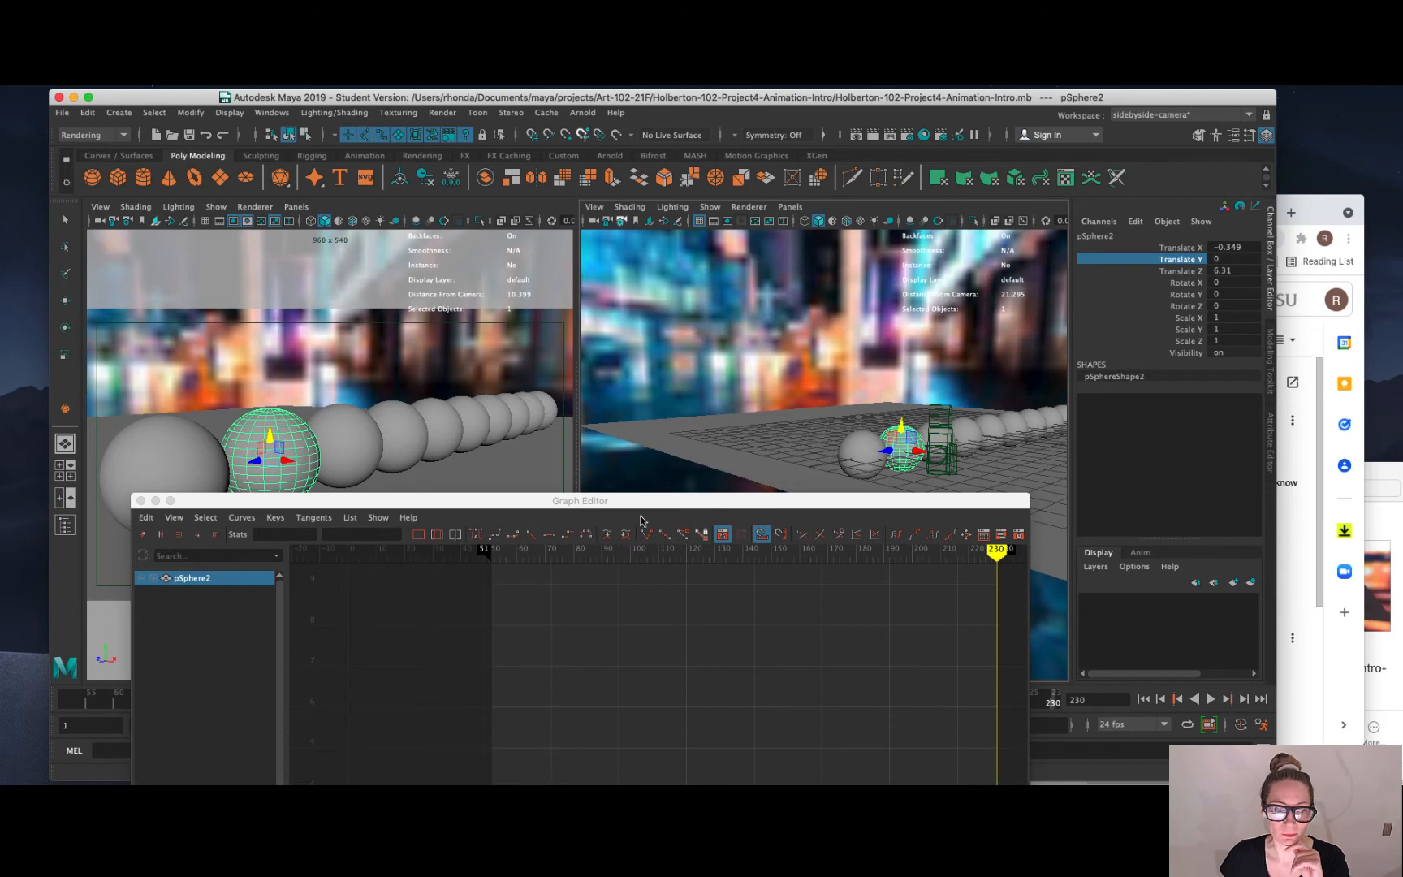
pyautogui.moveTo(647, 500); pyautogui.dragTo(575, 464)
pyautogui.click(867, 447)
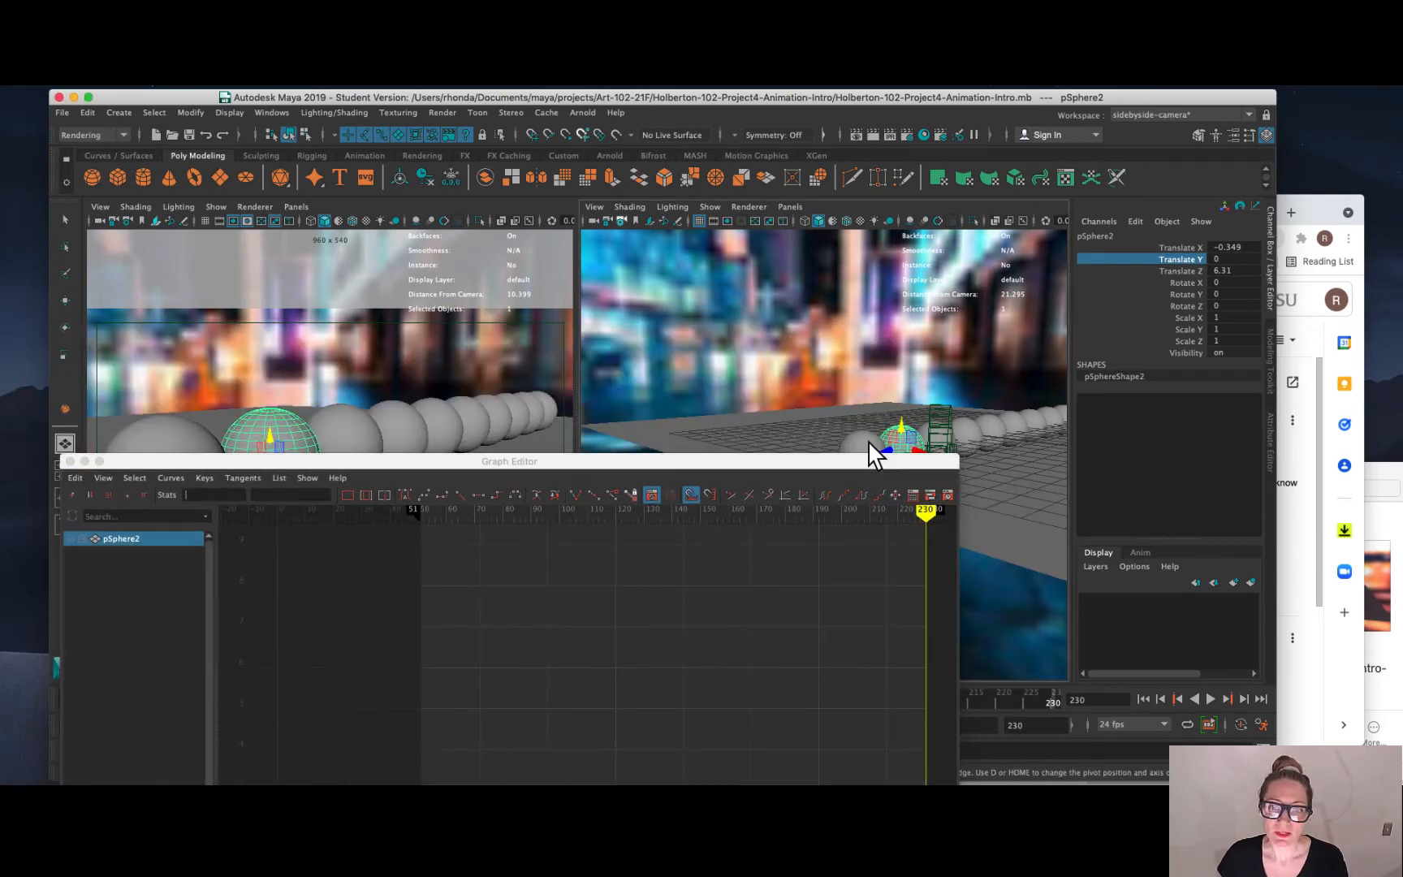
pyautogui.moveTo(832, 464); pyautogui.dragTo(900, 179)
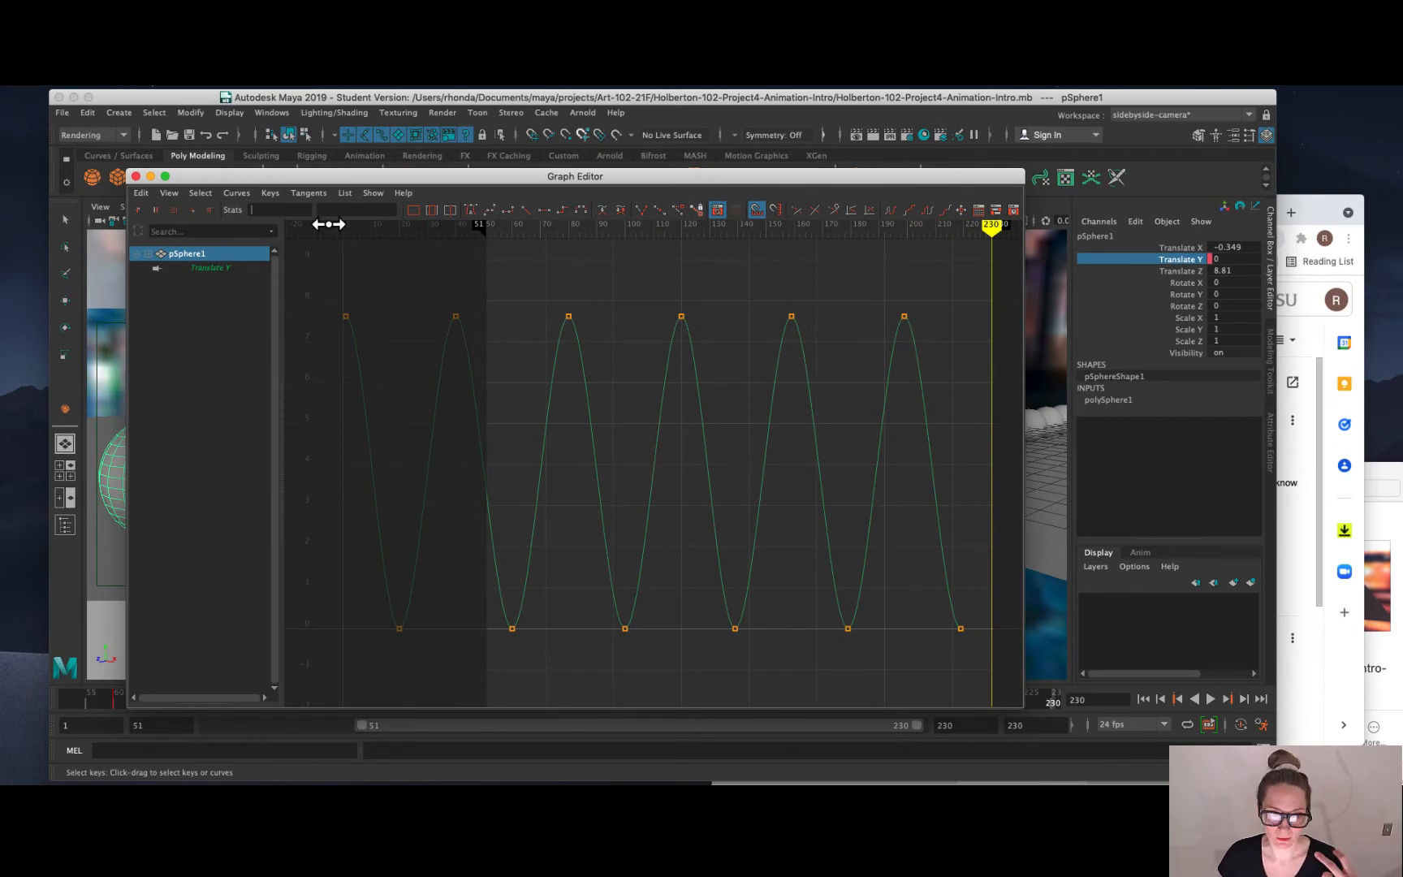
pyautogui.click(203, 267)
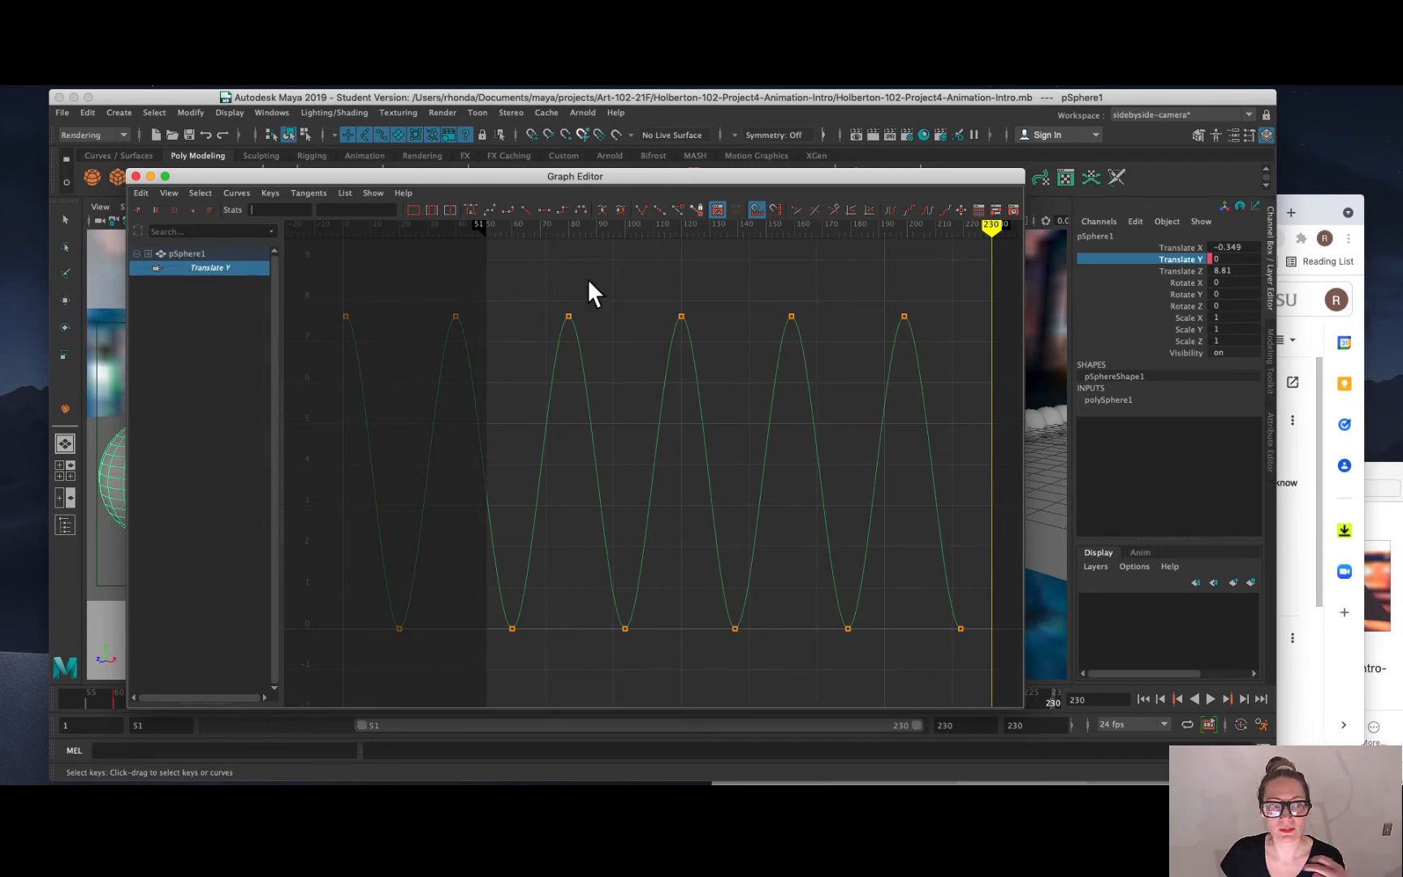
# Select the camera and examine its keyed channels in the Graph Editor, box-selecting all of its keys.
pyautogui.moveTo(782, 185); pyautogui.dragTo(764, 494)
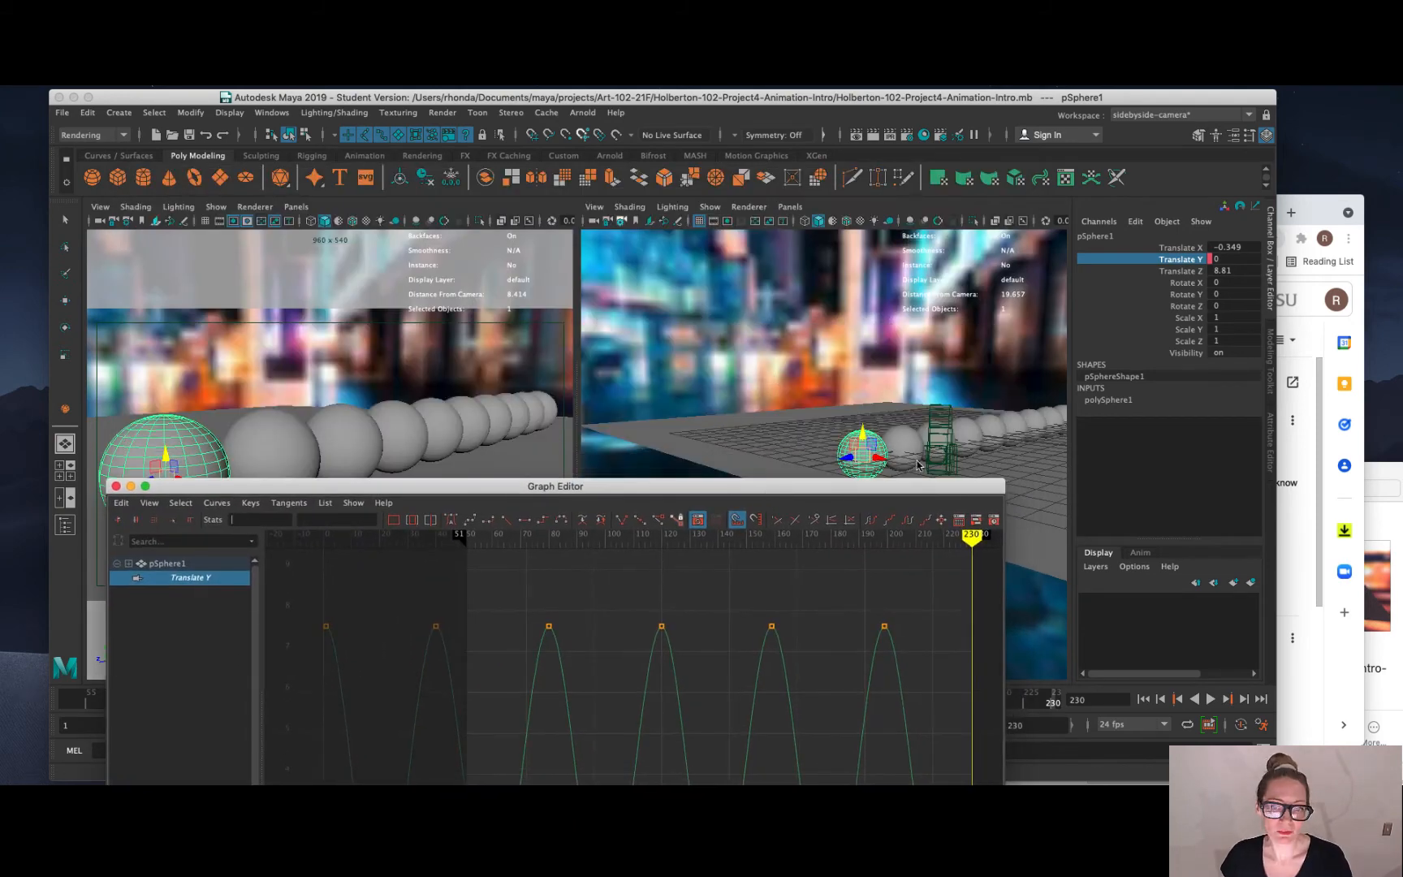
pyautogui.click(946, 416)
pyautogui.moveTo(855, 485); pyautogui.dragTo(852, 206)
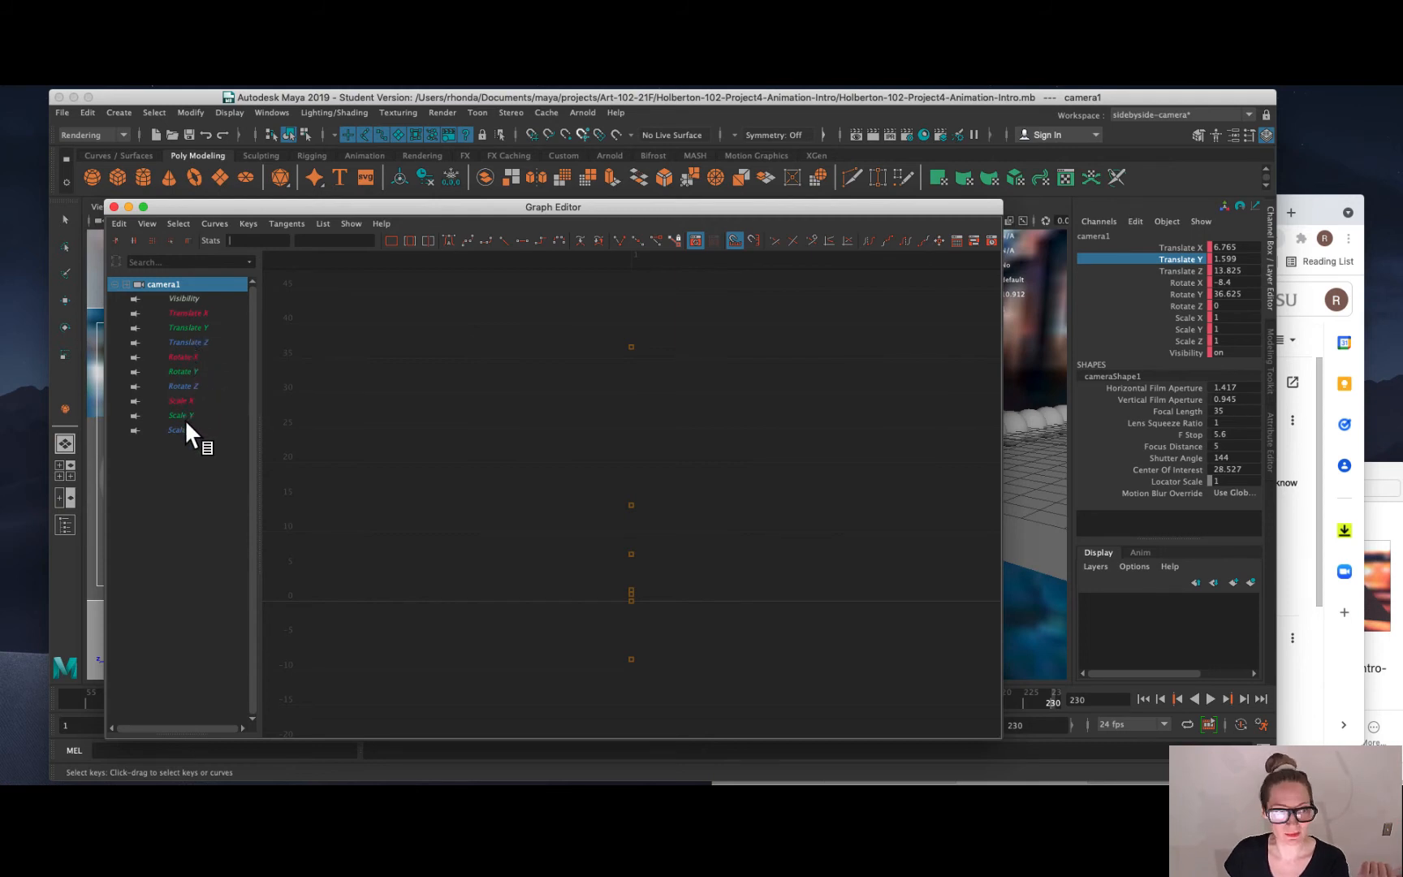
pyautogui.moveTo(647, 324); pyautogui.dragTo(624, 732)
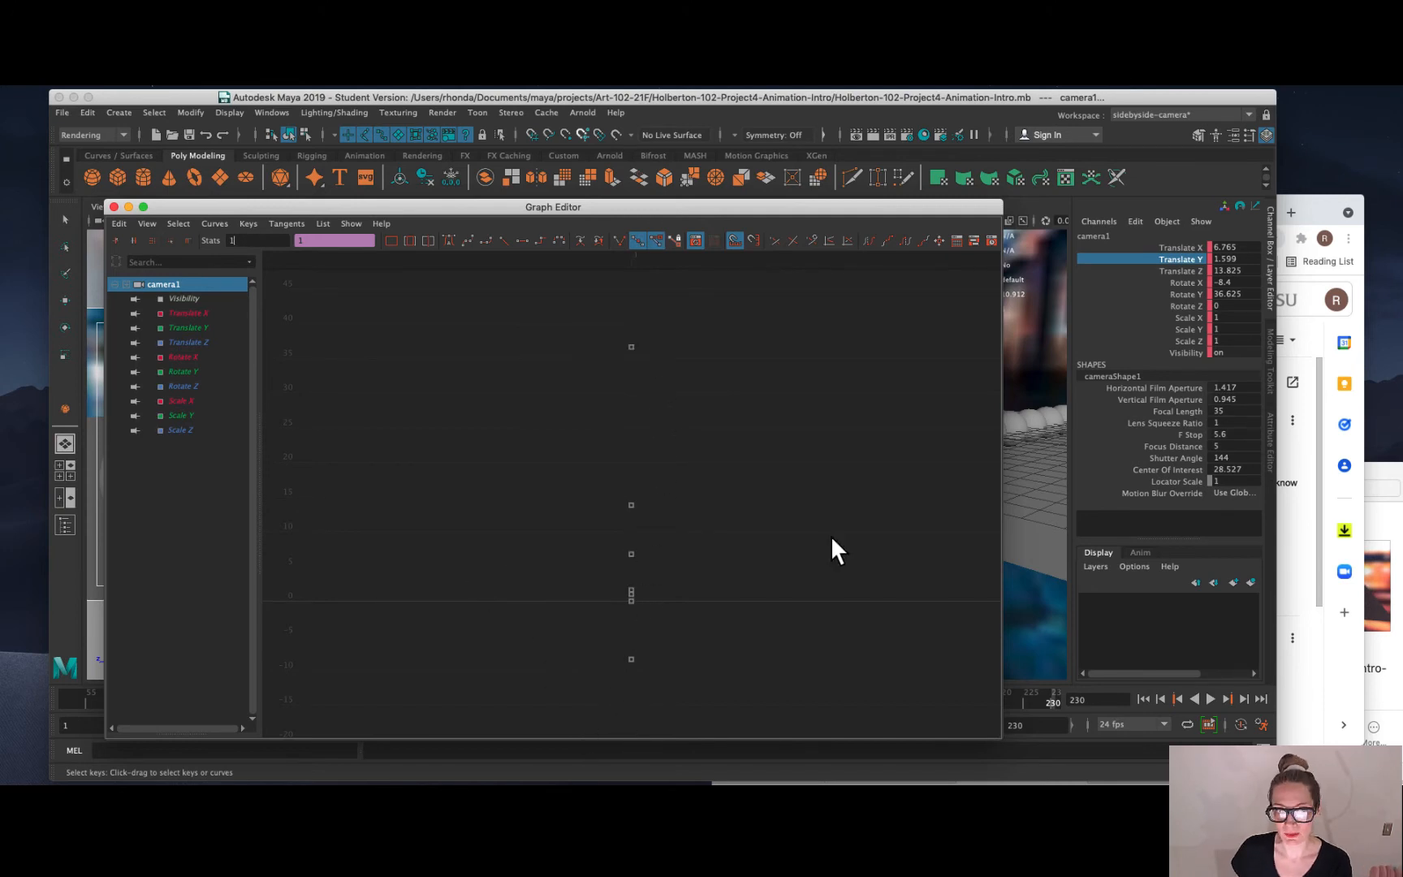
# Reselect the front sphere and reposition the Graph Editor to show its whole bounce curve.
pyautogui.moveTo(933, 209); pyautogui.dragTo(520, 211)
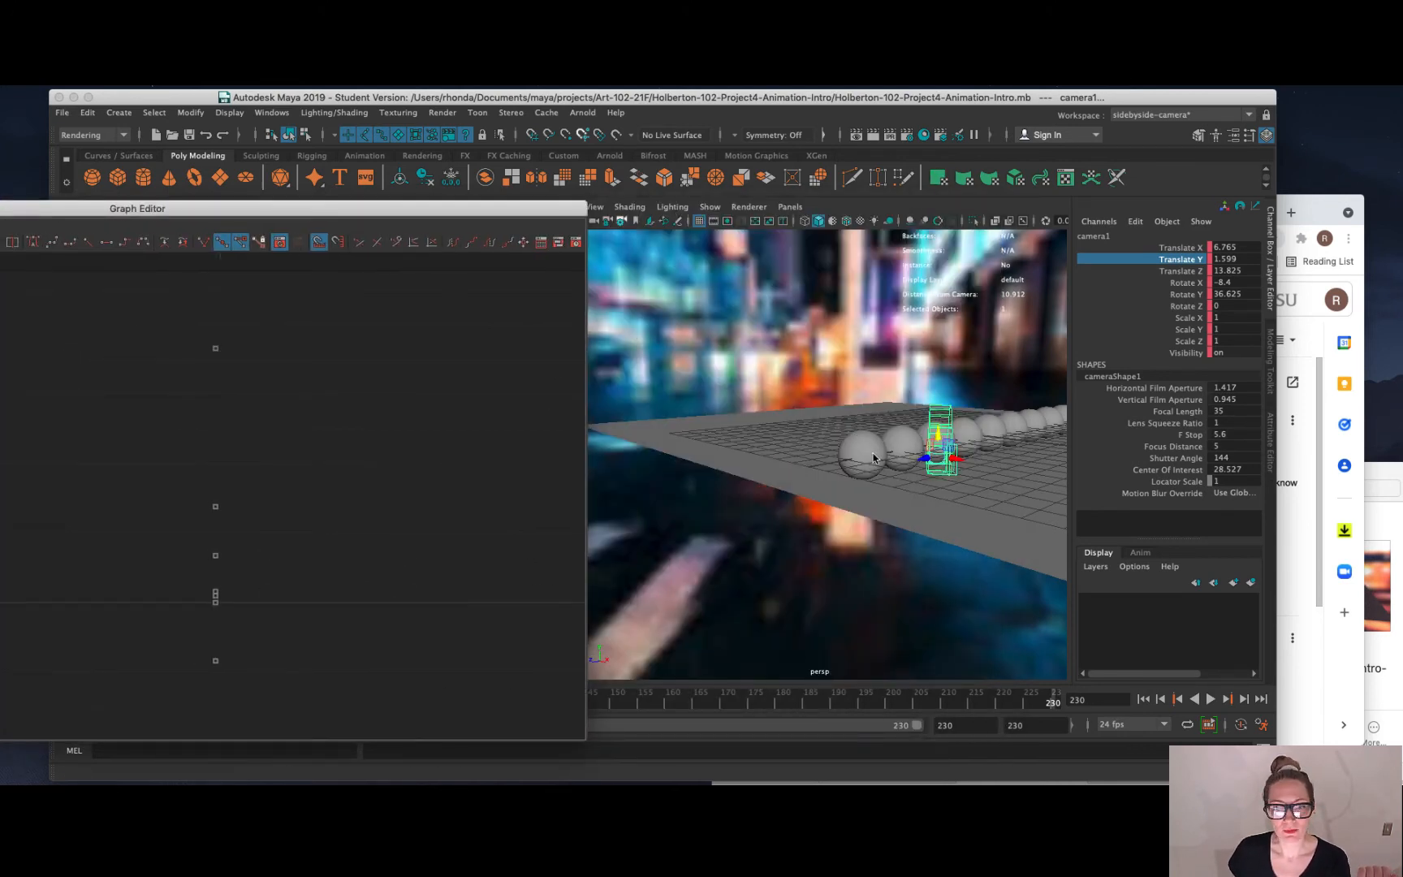
pyautogui.click(875, 456)
pyautogui.click(407, 213)
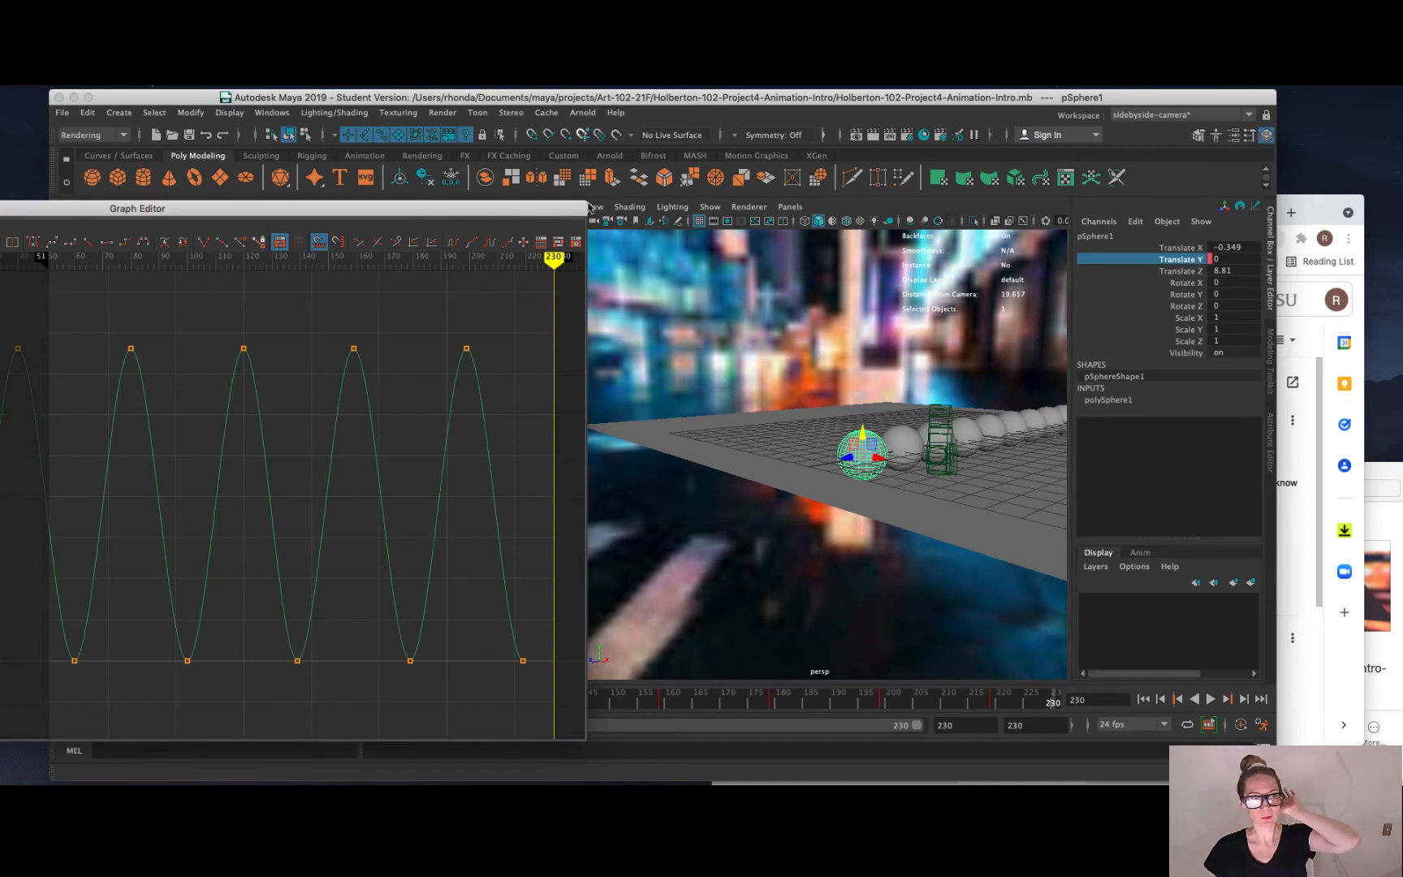
pyautogui.moveTo(421, 217); pyautogui.dragTo(678, 170)
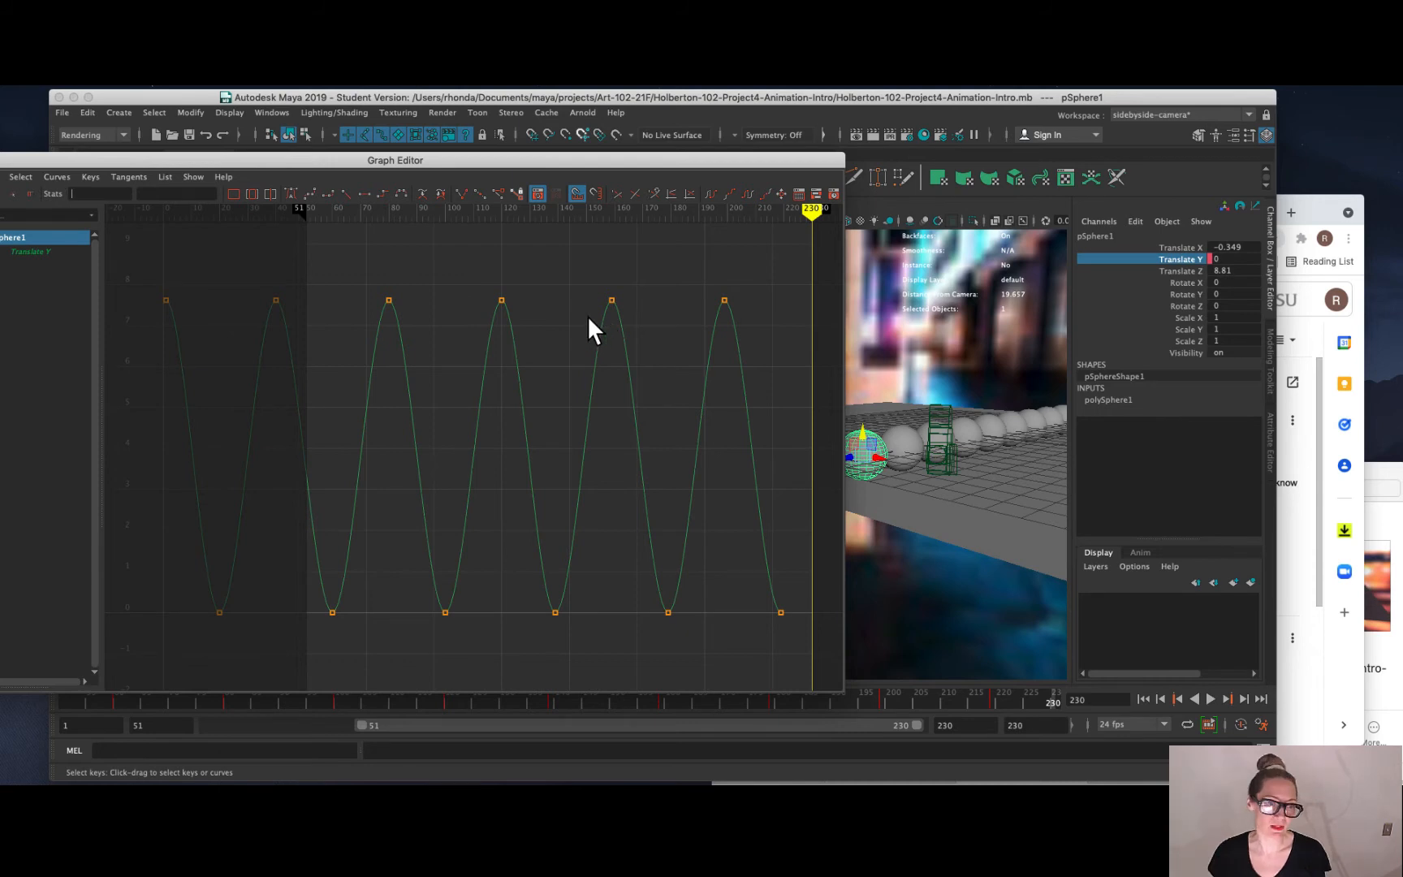
# Lower the second, third and fourth bounce peaks of the sphere's Translate Y curve to about 6.4, 5.3 and 4.1.
pyautogui.click(274, 300)
pyautogui.press('w')
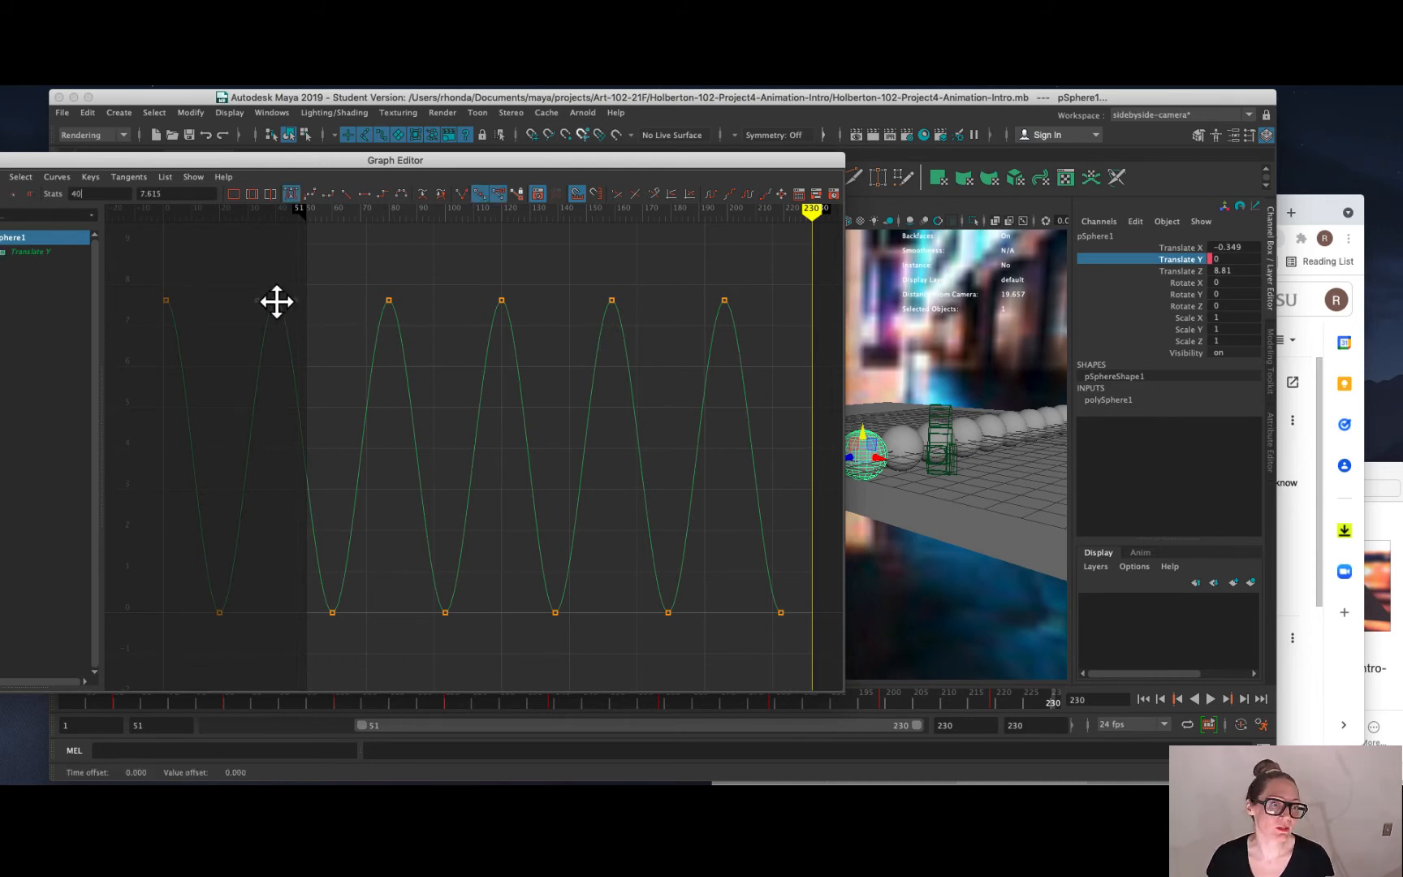
pyautogui.moveTo(275, 300); pyautogui.dragTo(267, 349, button='middle')
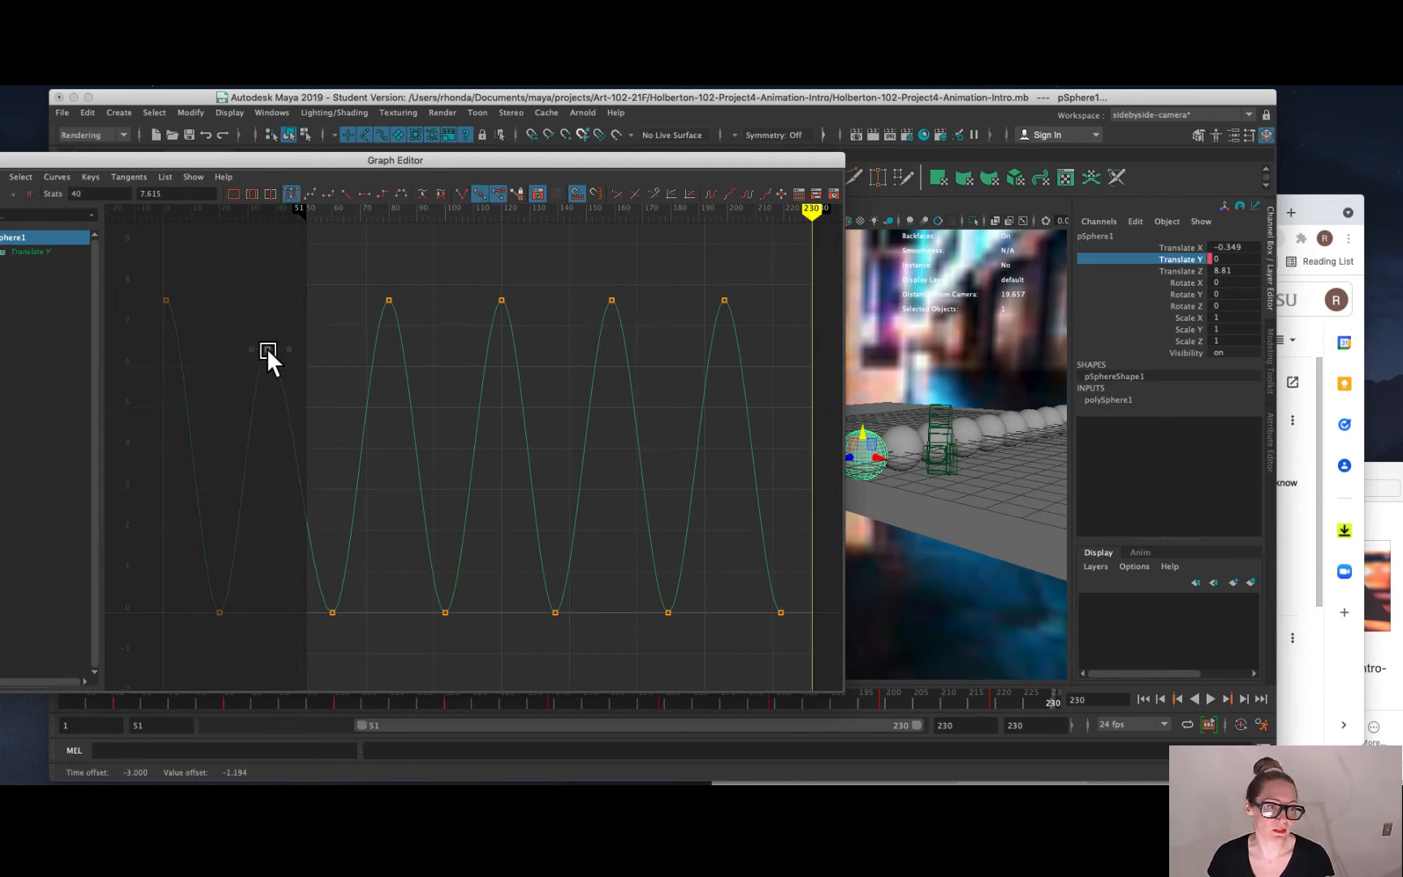
pyautogui.click(388, 299)
pyautogui.moveTo(388, 299); pyautogui.dragTo(398, 392, button='middle')
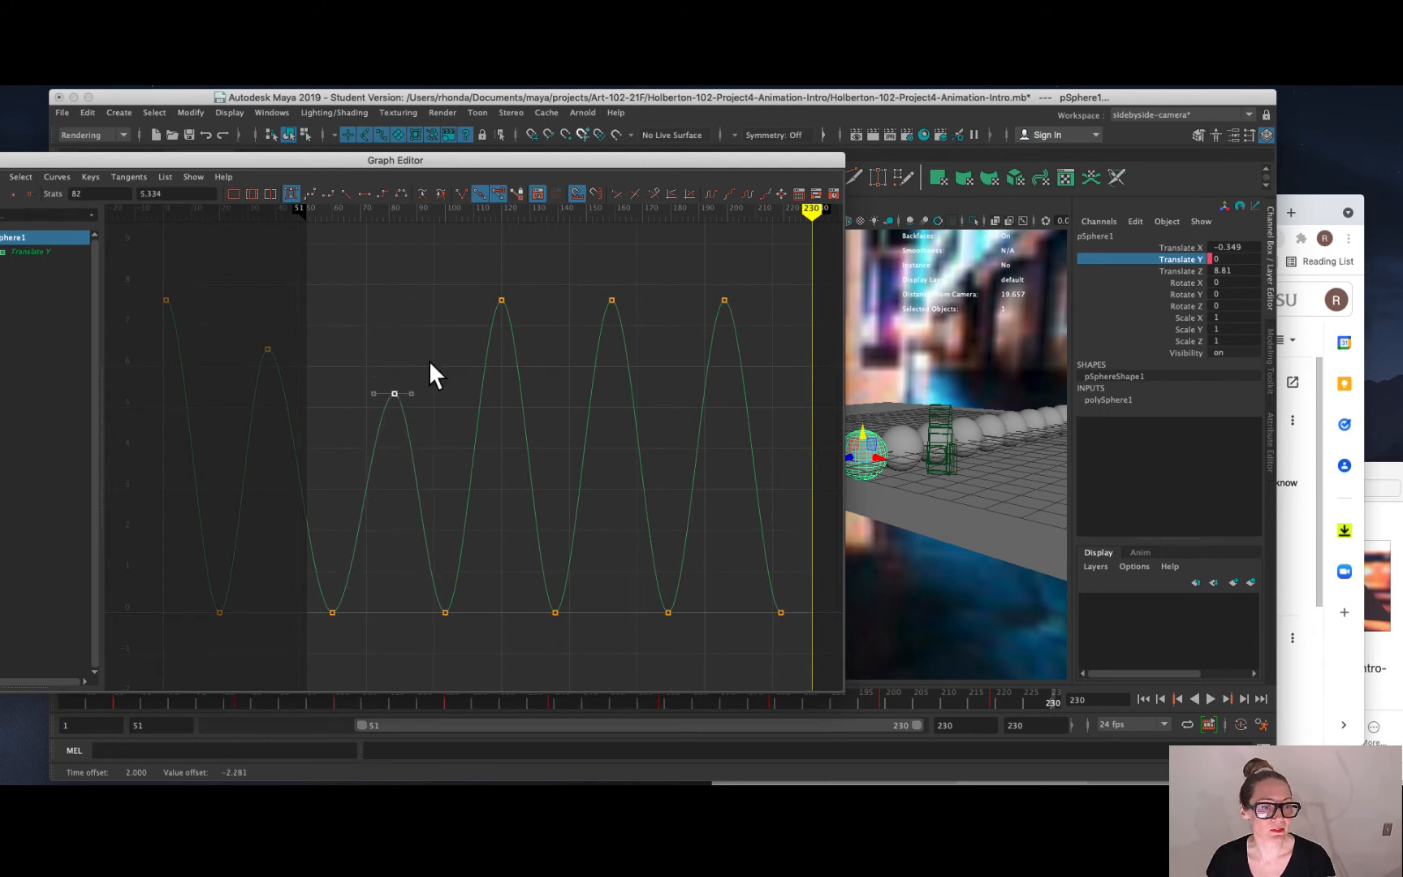
pyautogui.click(503, 299)
pyautogui.moveTo(504, 299); pyautogui.dragTo(501, 444, button='middle')
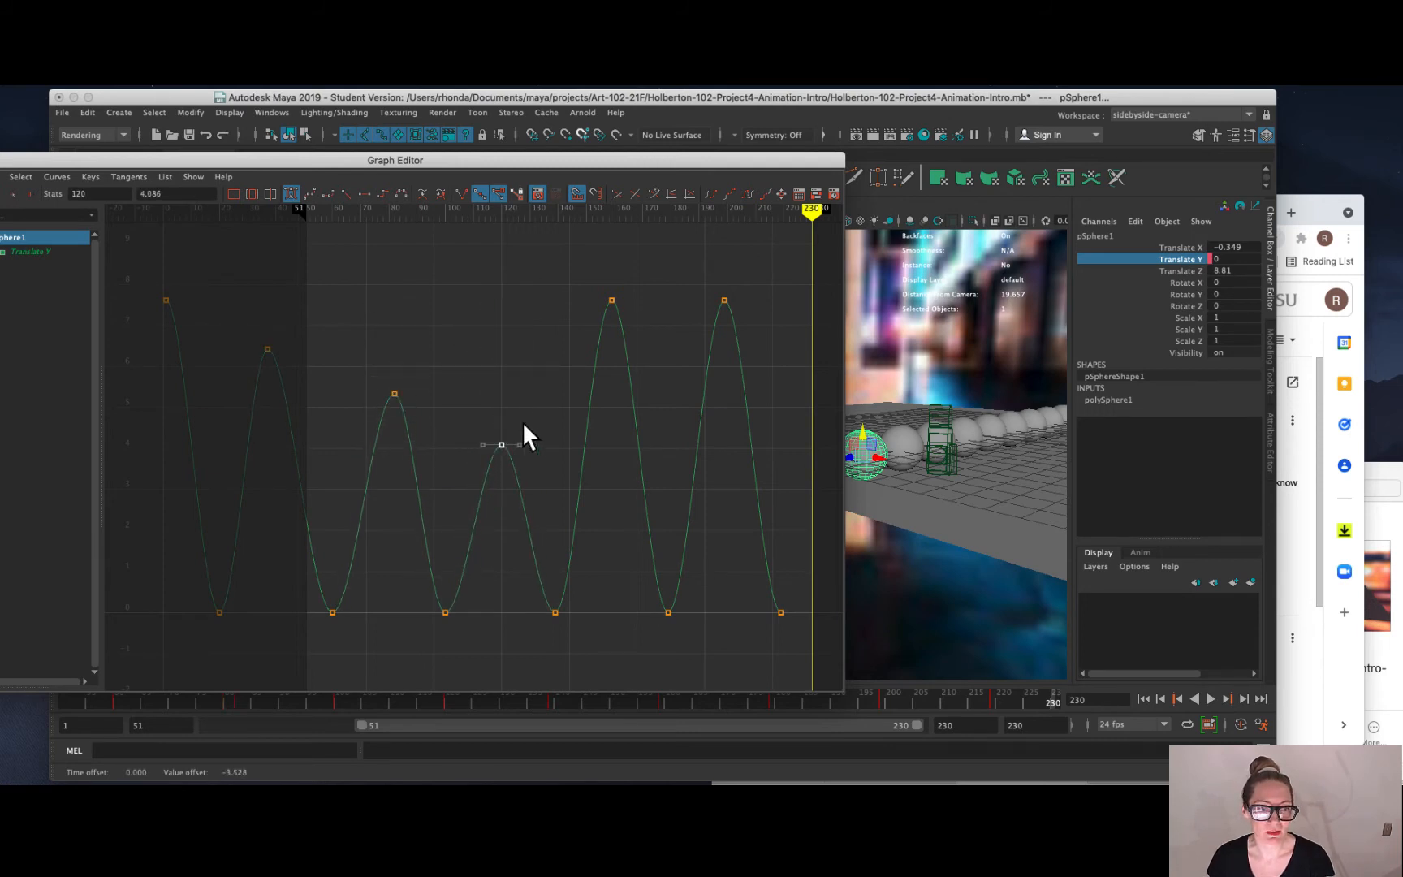
# Lower the fifth and sixth bounce peaks of the Translate Y curve to about 3.1 and 2.0.
pyautogui.click(613, 301)
pyautogui.moveTo(613, 300); pyautogui.dragTo(610, 483, button='middle')
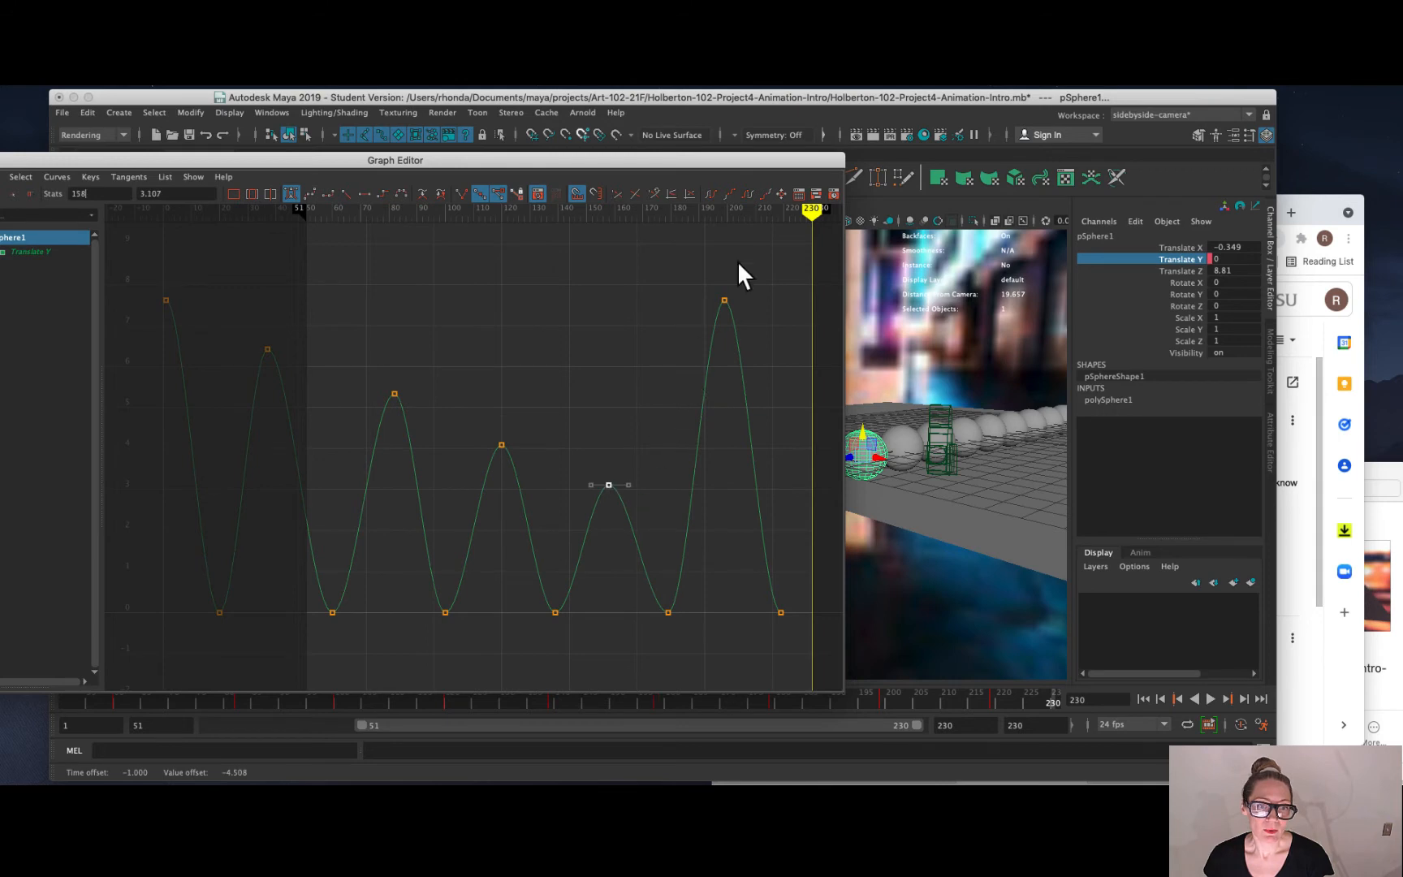
pyautogui.moveTo(719, 299); pyautogui.dragTo(705, 495)
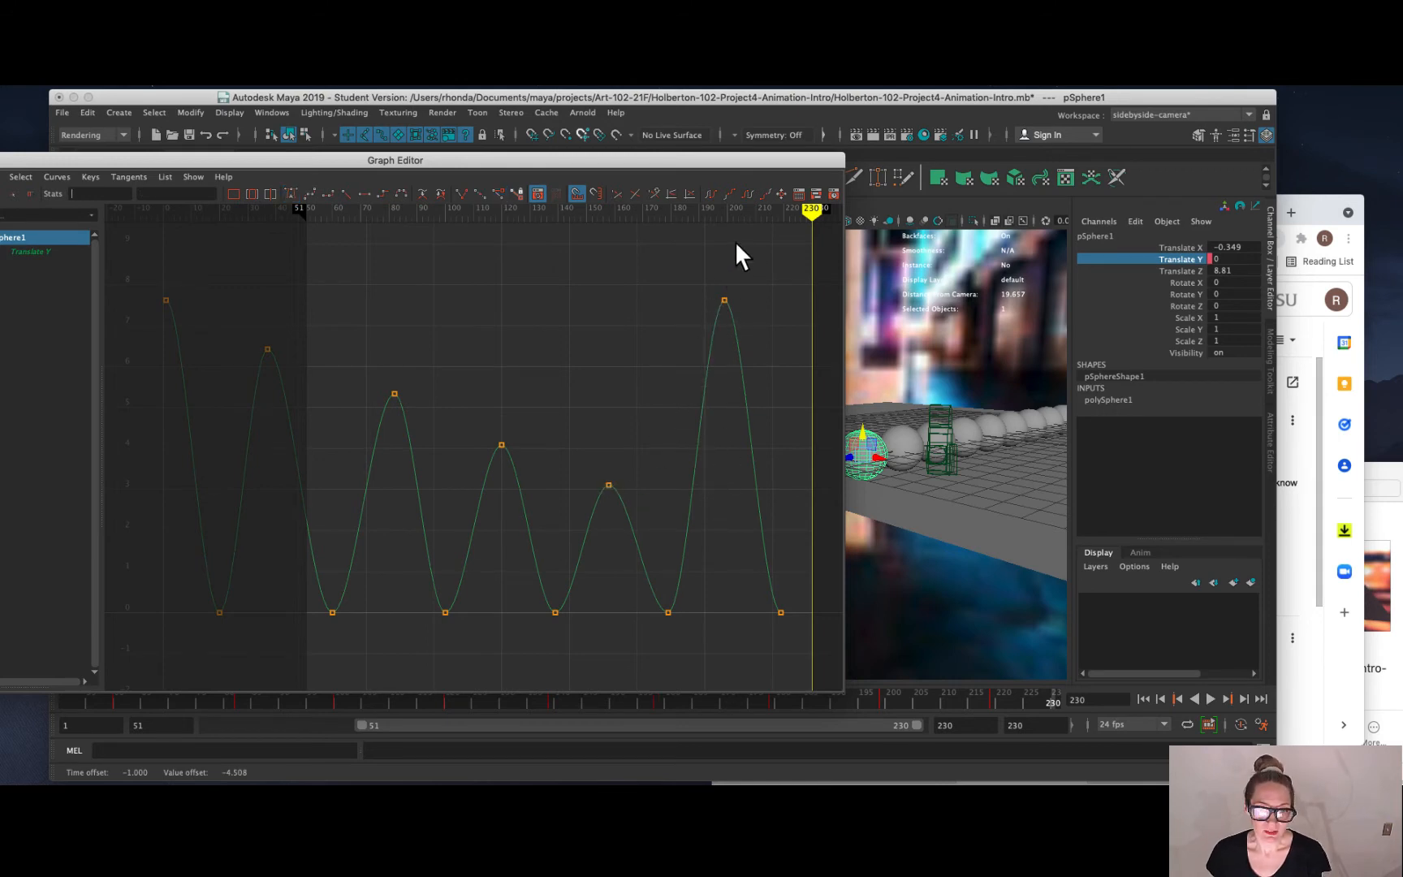
pyautogui.click(722, 302)
pyautogui.moveTo(723, 302); pyautogui.dragTo(711, 529, button='middle')
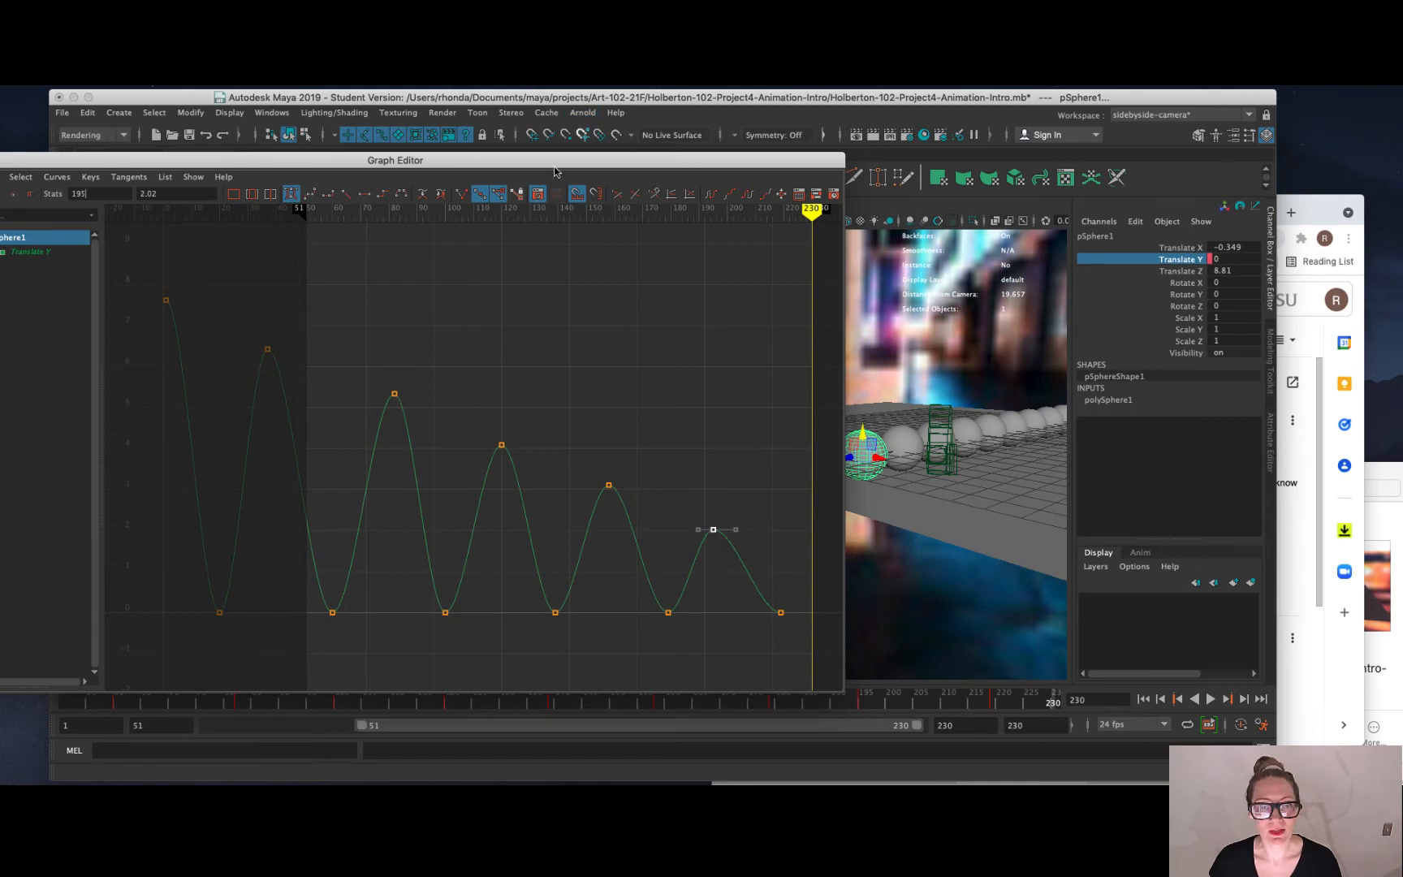
# Move the current time to frame 221 in the Graph Editor and close its window.
pyautogui.moveTo(827, 216)
pyautogui.mouseDown()
pyautogui.moveTo(780, 214)
pyautogui.moveTo(640, 159)
pyautogui.moveTo(310, 251)
pyautogui.moveTo(31, 251)
pyautogui.moveTo(192, 302)
pyautogui.moveTo(669, 354)
pyautogui.mouseUp()
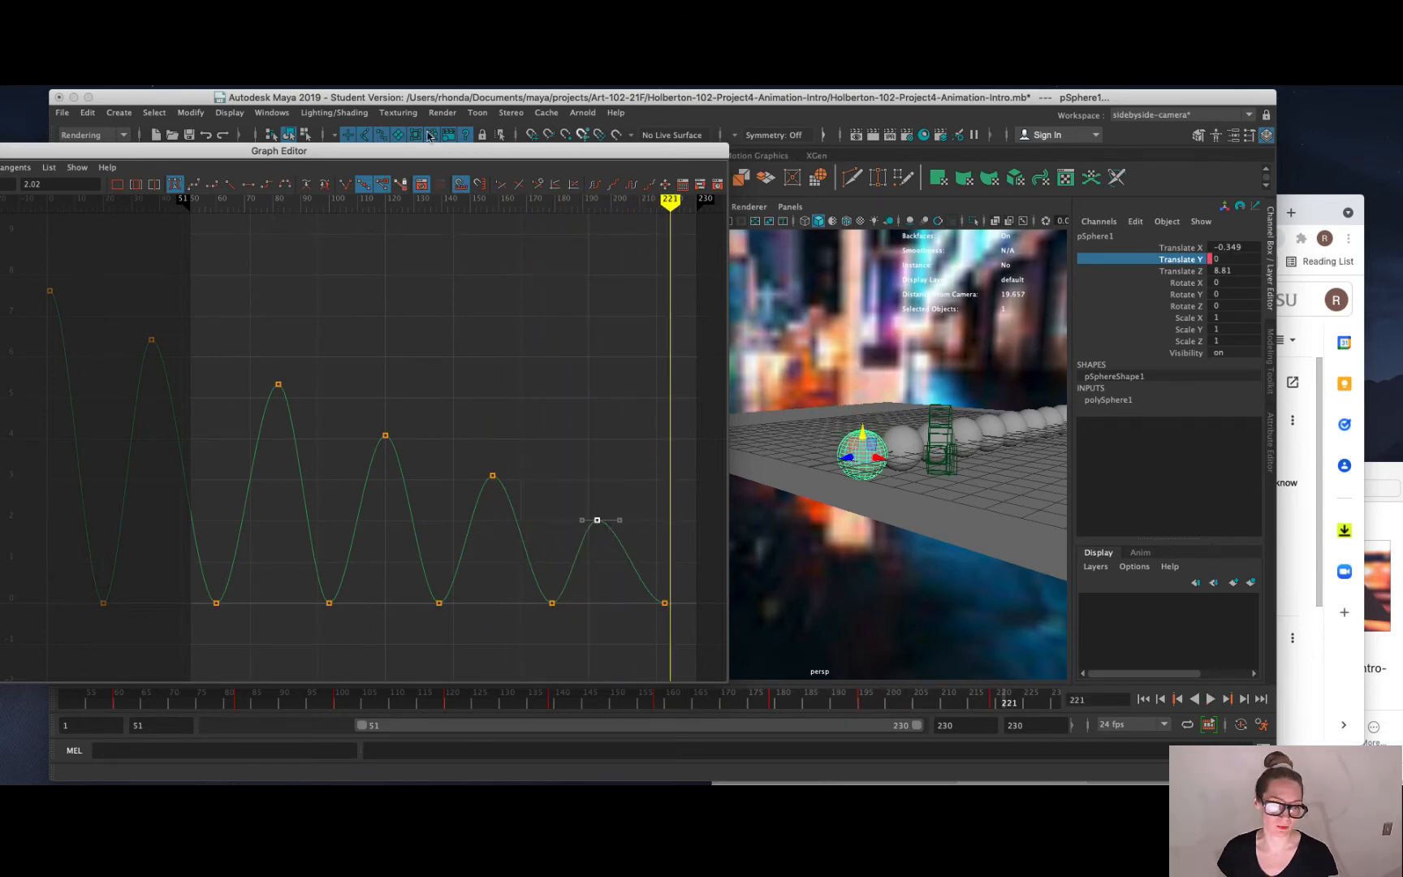
pyautogui.moveTo(426, 151); pyautogui.dragTo(808, 258)
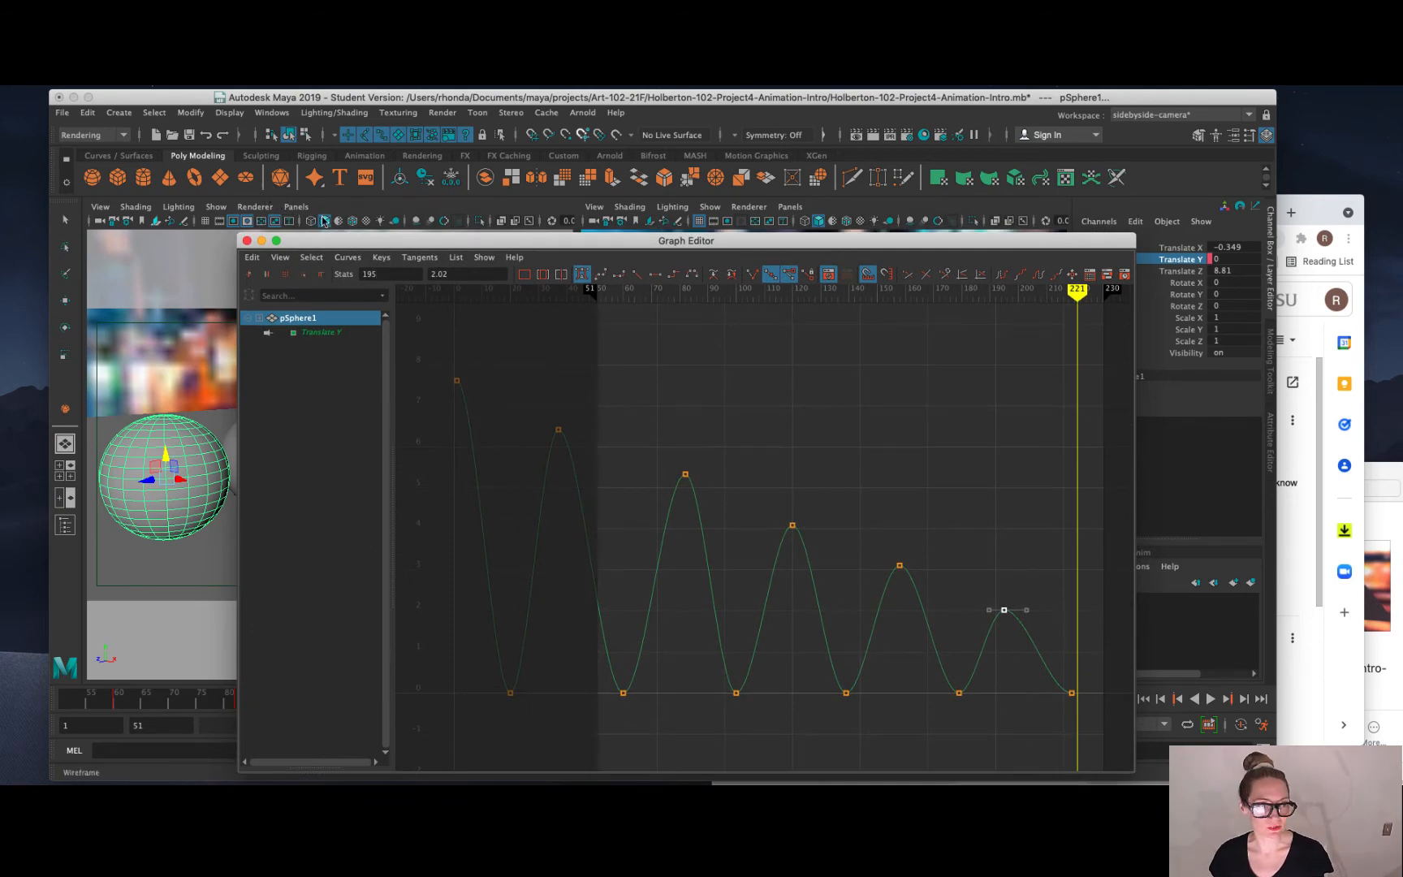
pyautogui.click(247, 240)
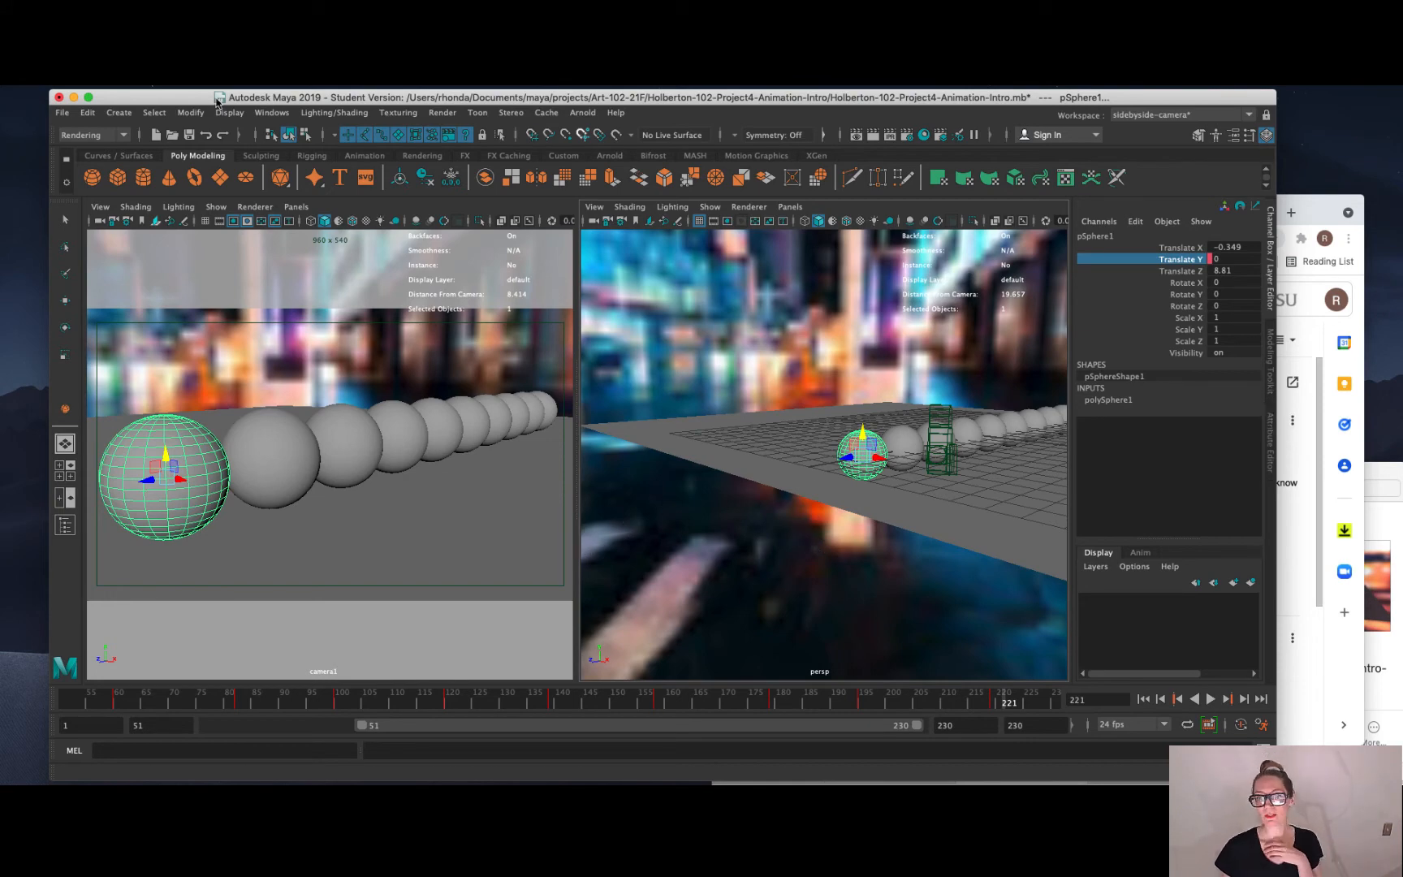
# Save the scene over the existing Holberton-102-Project4-Animation-Intro.mb file.
pyautogui.click(61, 116)
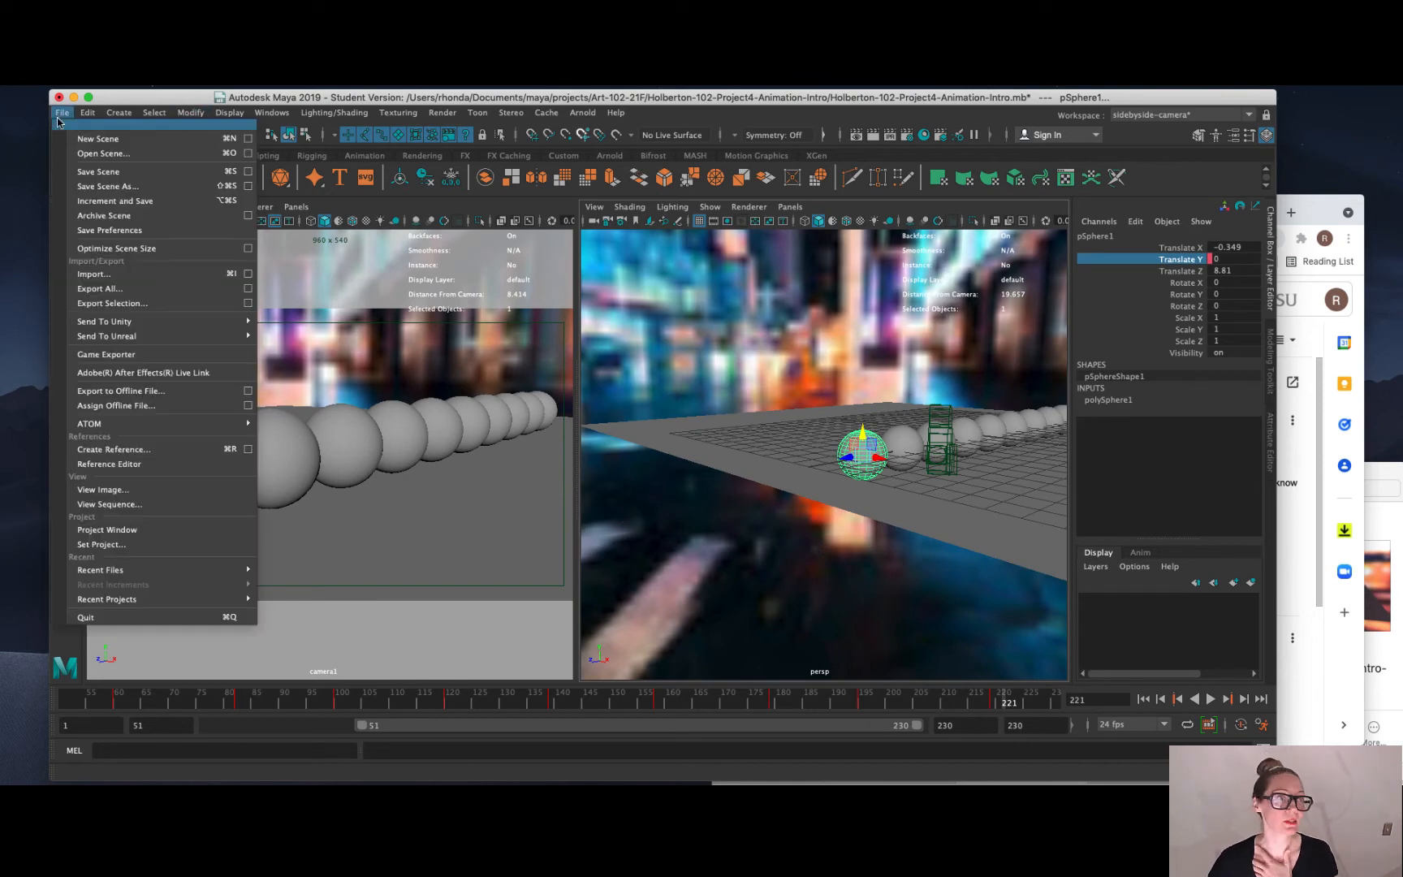
pyautogui.click(104, 172)
pyautogui.click(664, 469)
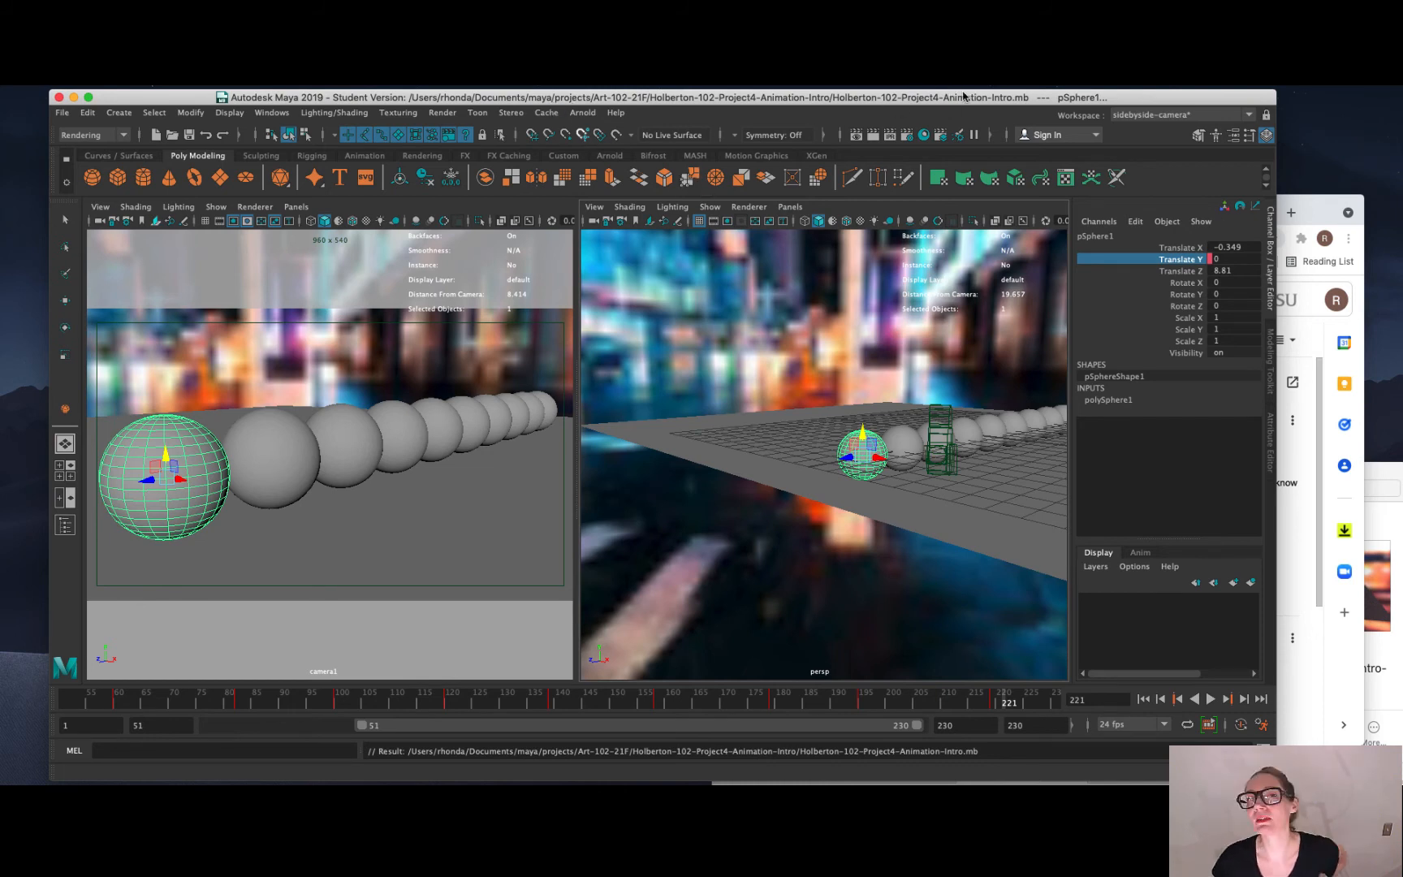
# Open the Render Settings and place the window over the middle of the viewports.
pyautogui.click(905, 135)
pyautogui.moveTo(940, 104); pyautogui.dragTo(502, 166)
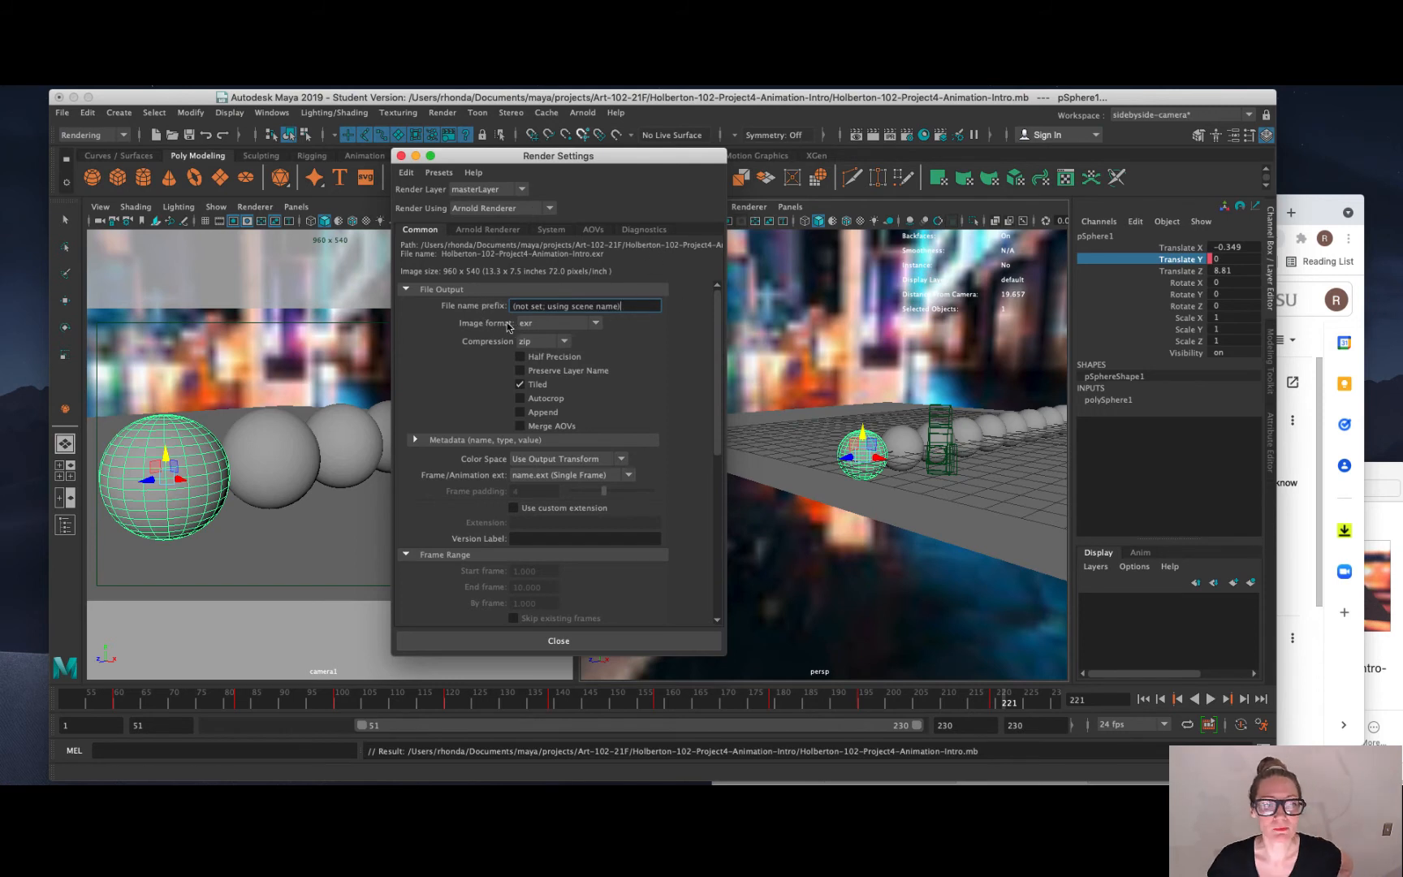
# Try the png and tif image formats for the render output.
pyautogui.click(574, 325)
pyautogui.click(556, 368)
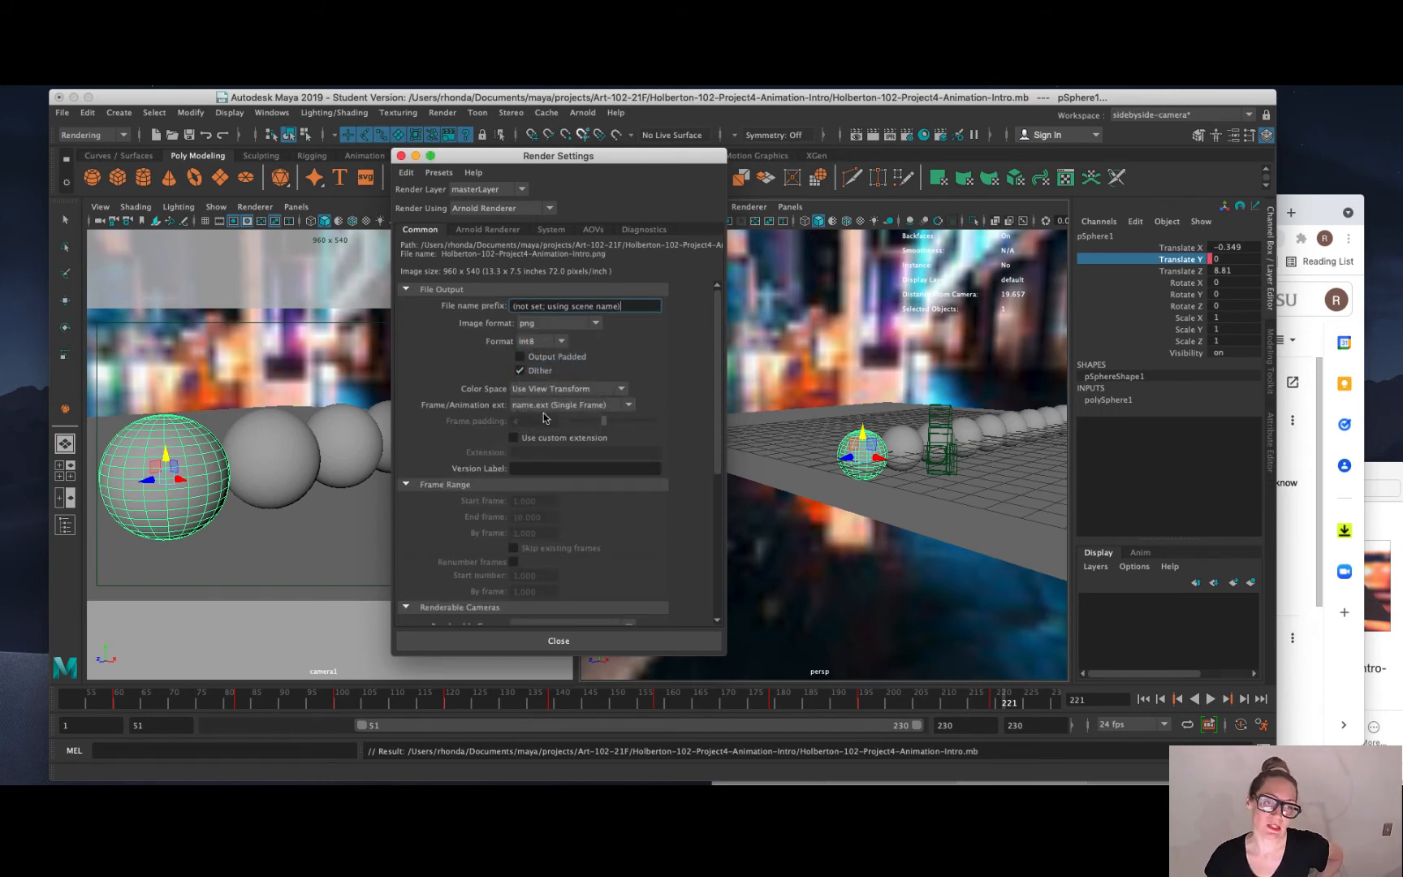
pyautogui.click(595, 324)
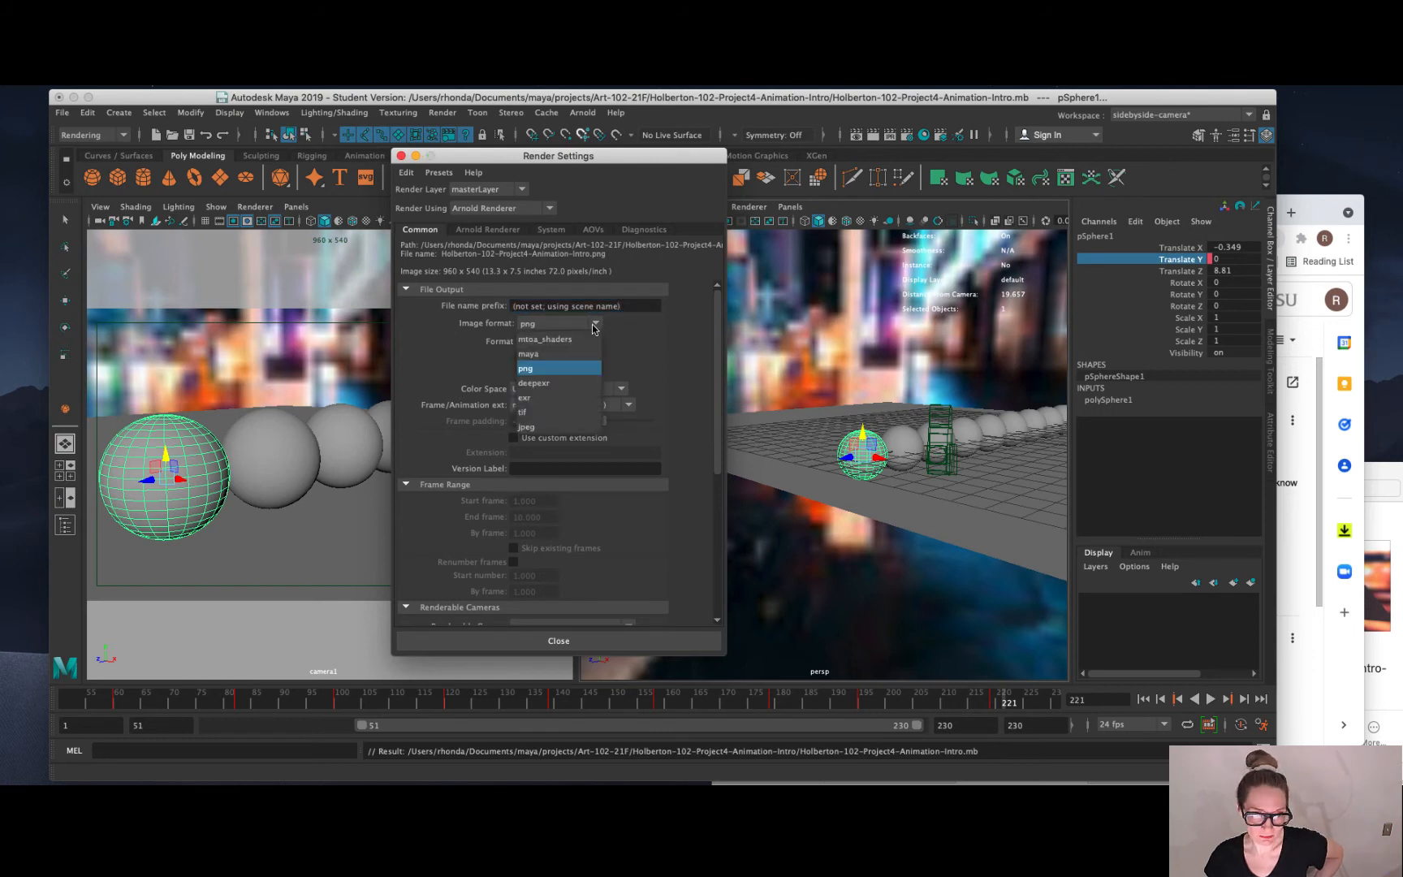
pyautogui.click(539, 414)
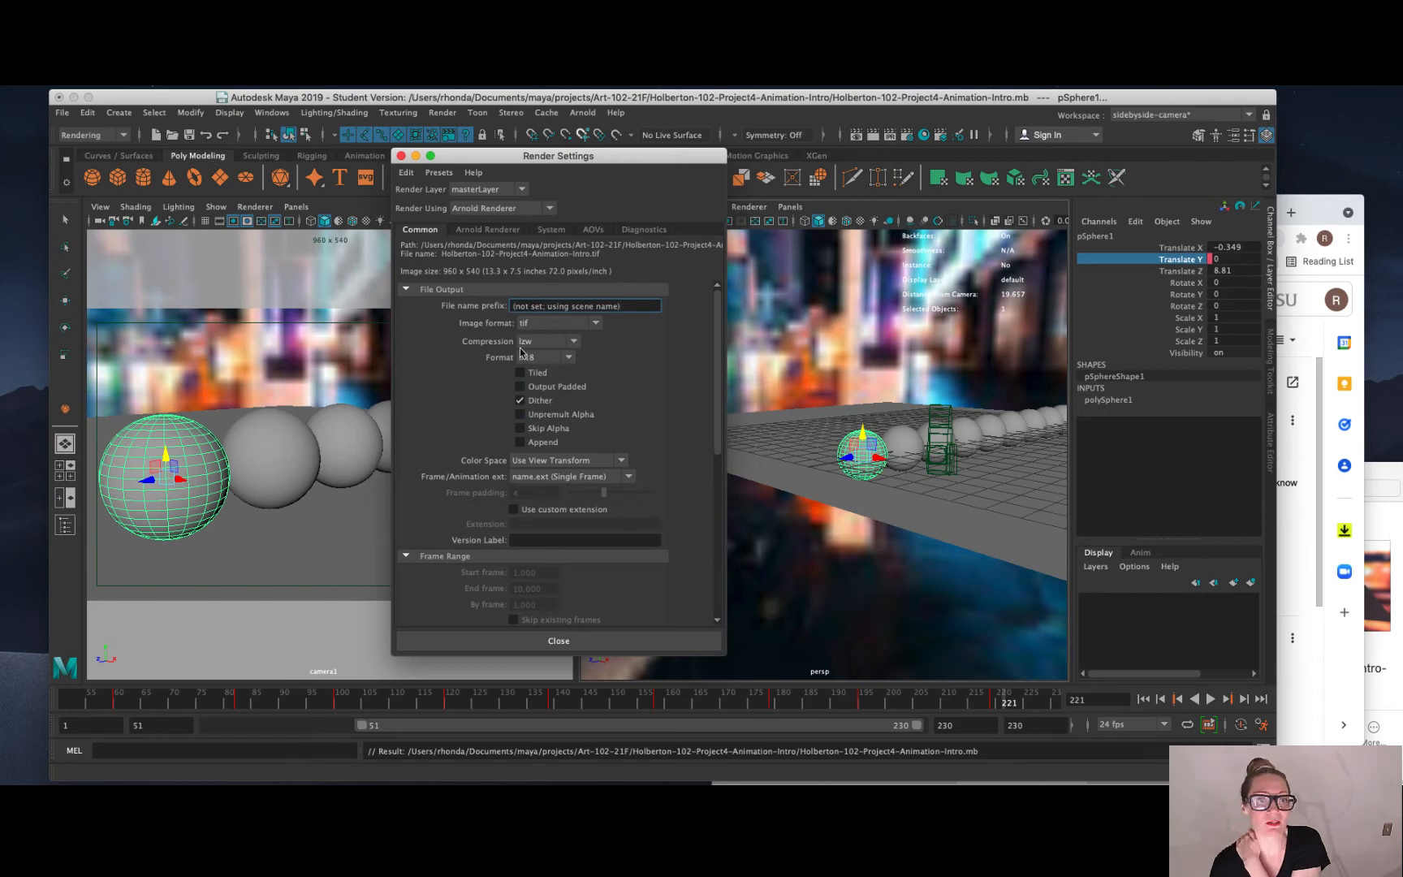
pyautogui.click(599, 321)
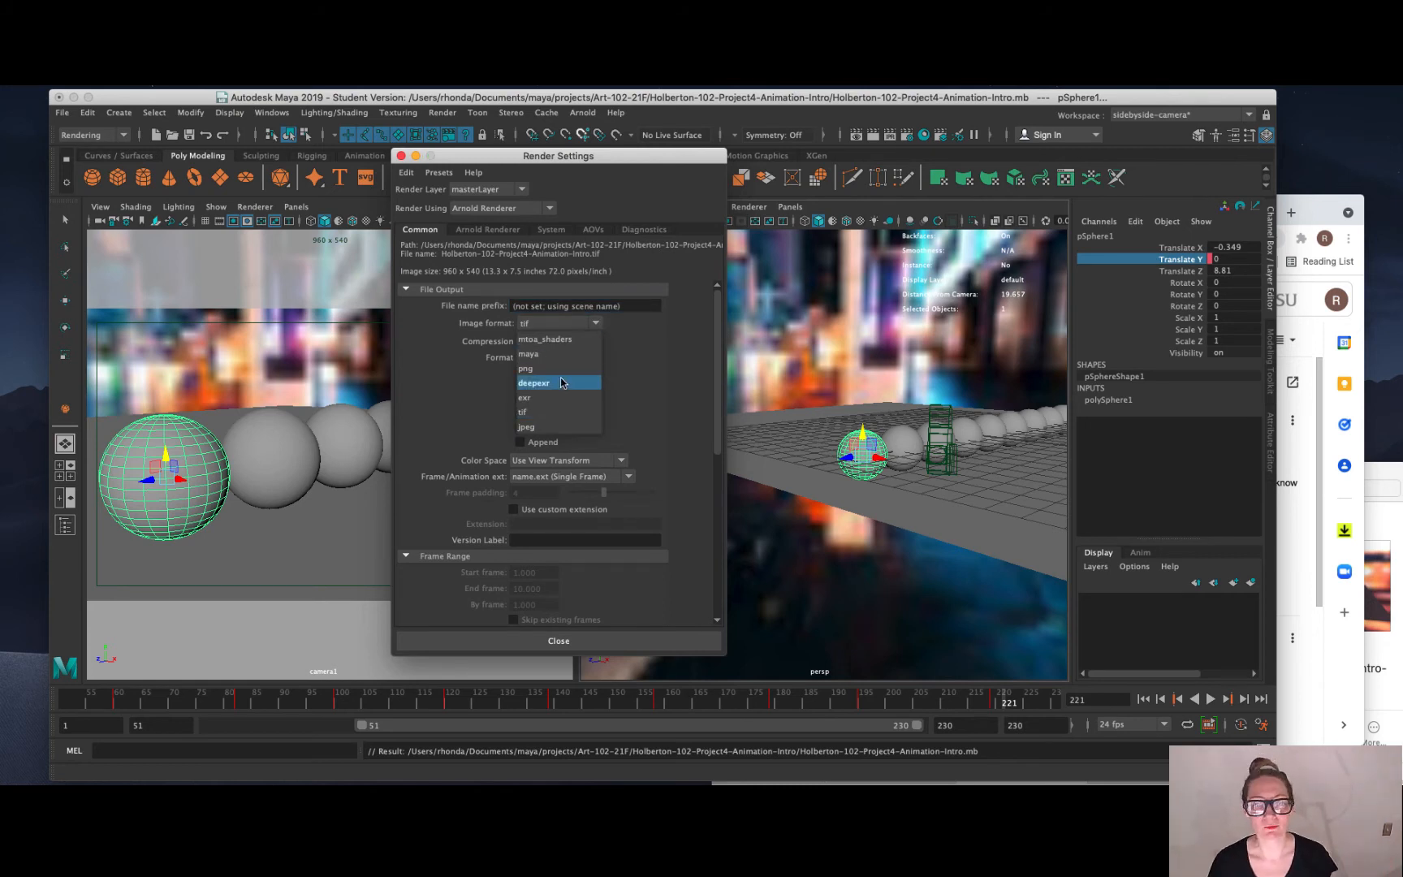
pyautogui.click(535, 368)
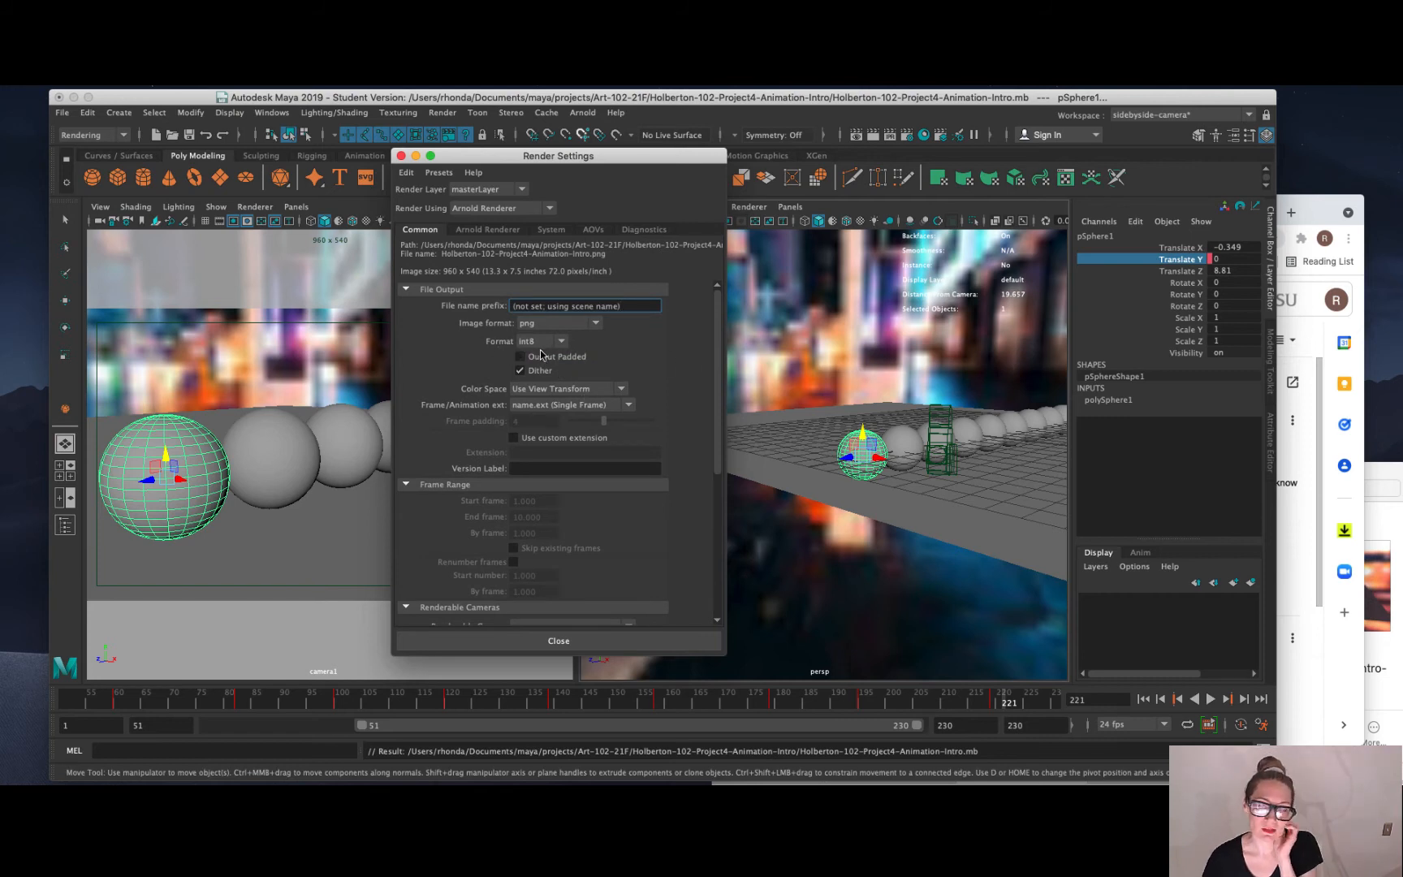
# Set the render output's image format to jpeg with a quality of 65.
pyautogui.click(593, 328)
pyautogui.click(602, 423)
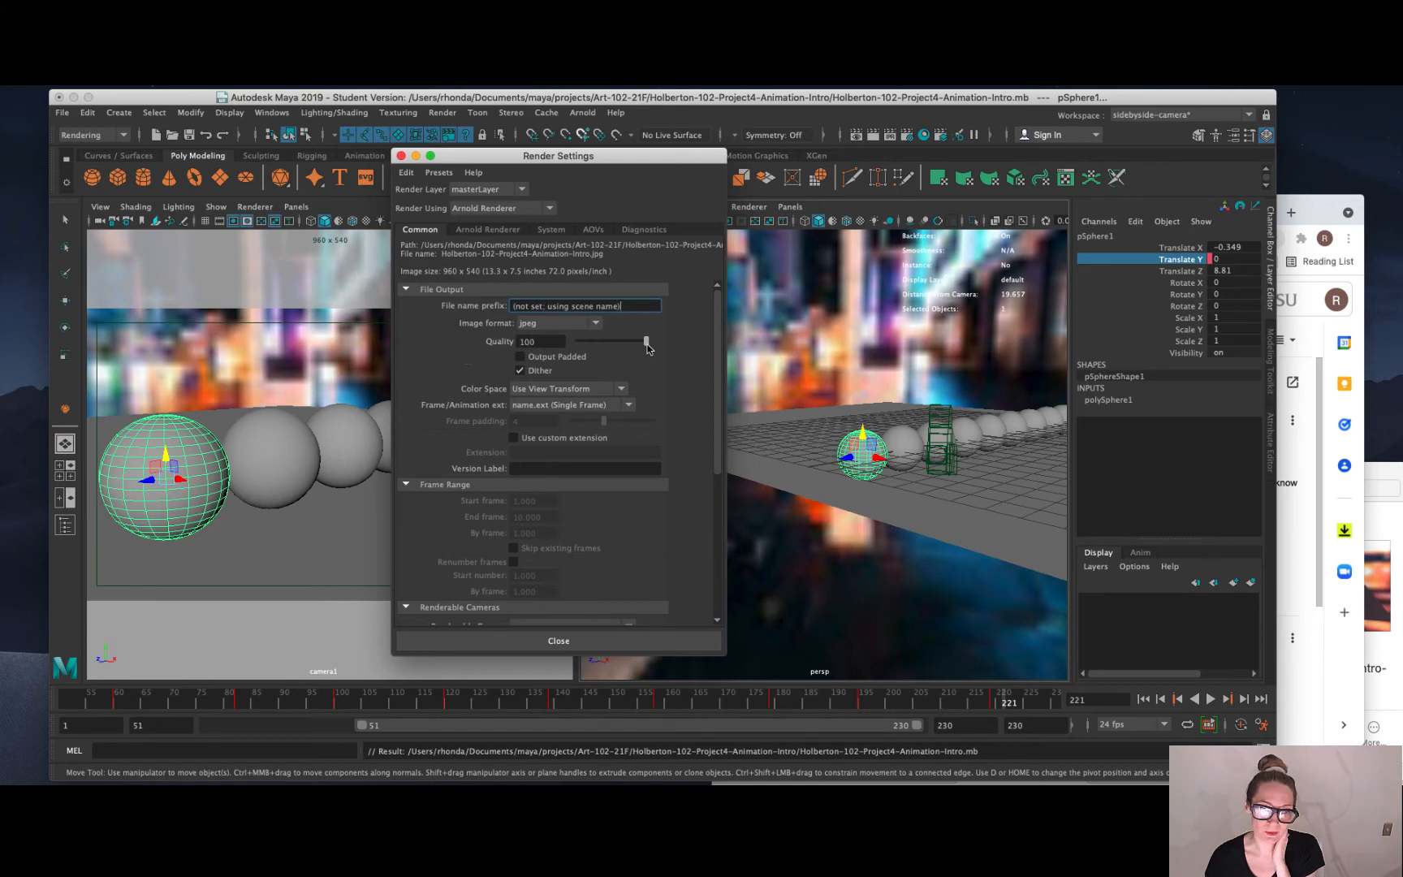
pyautogui.moveTo(646, 347); pyautogui.dragTo(622, 352)
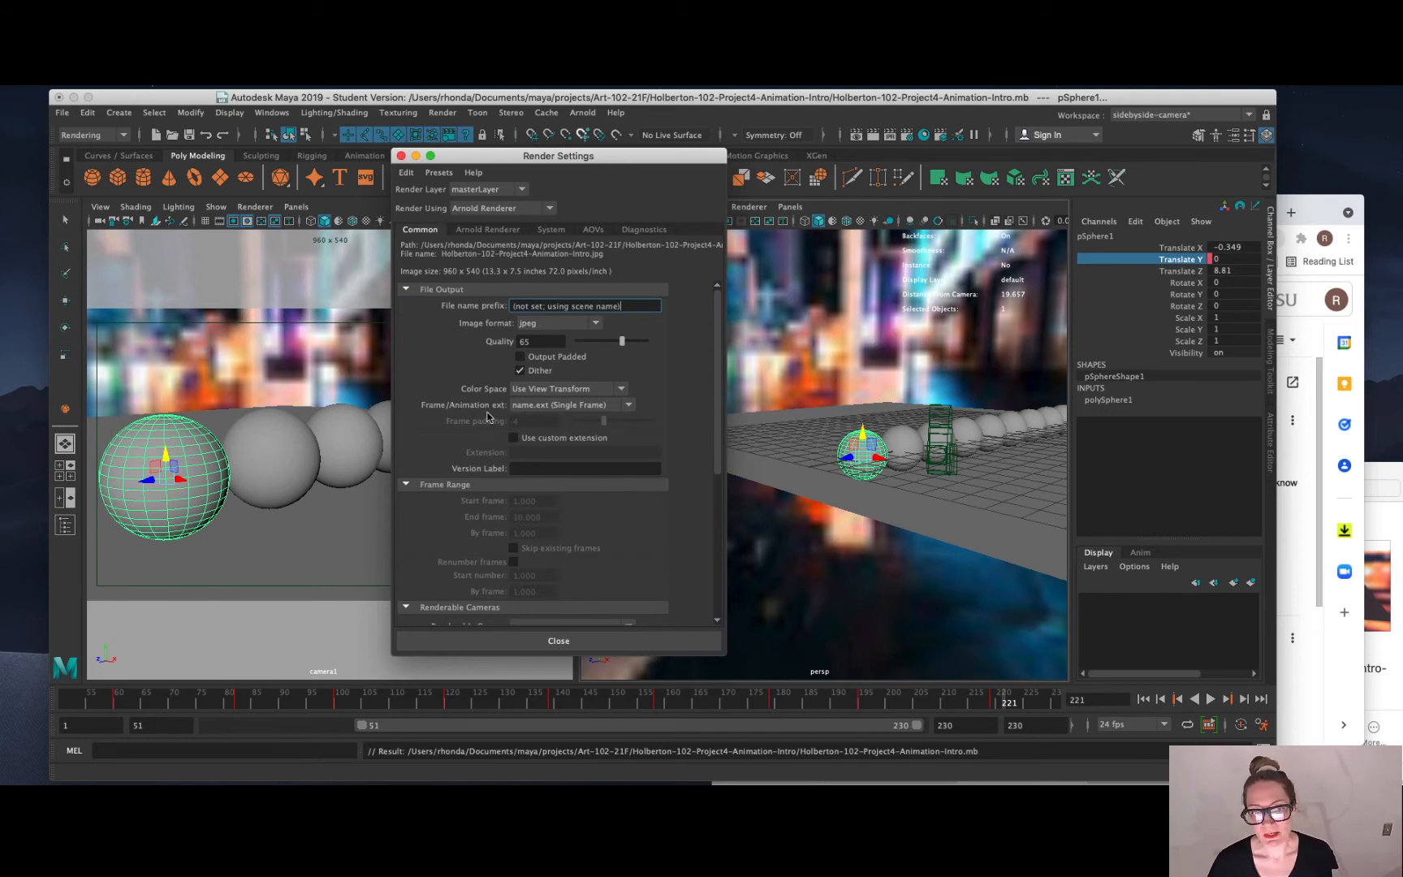
# Set the frame/animation extension to name.#.ext and check the start and end frame values.
pyautogui.click(546, 405)
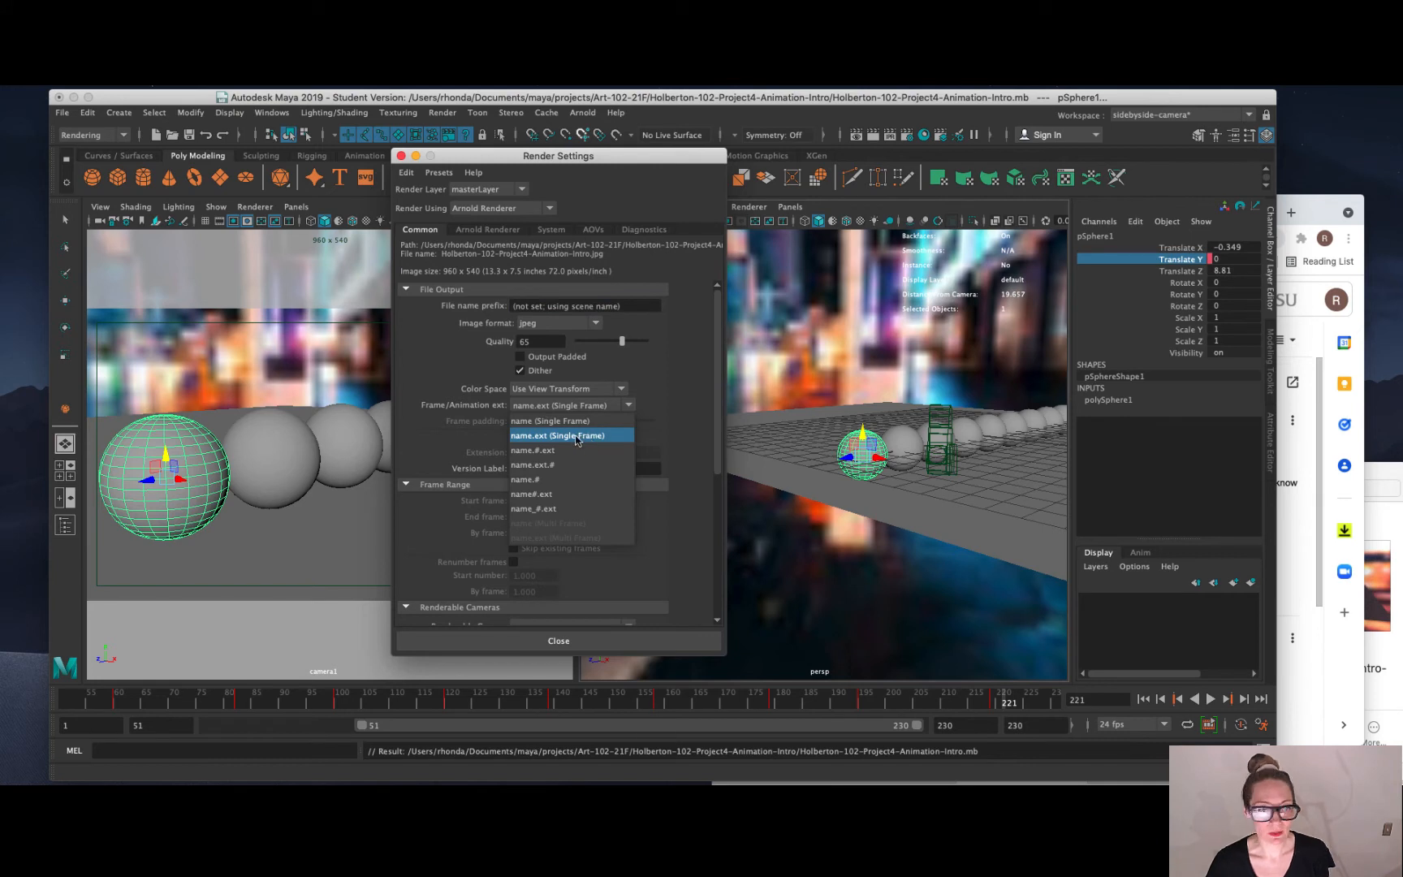
pyautogui.click(542, 452)
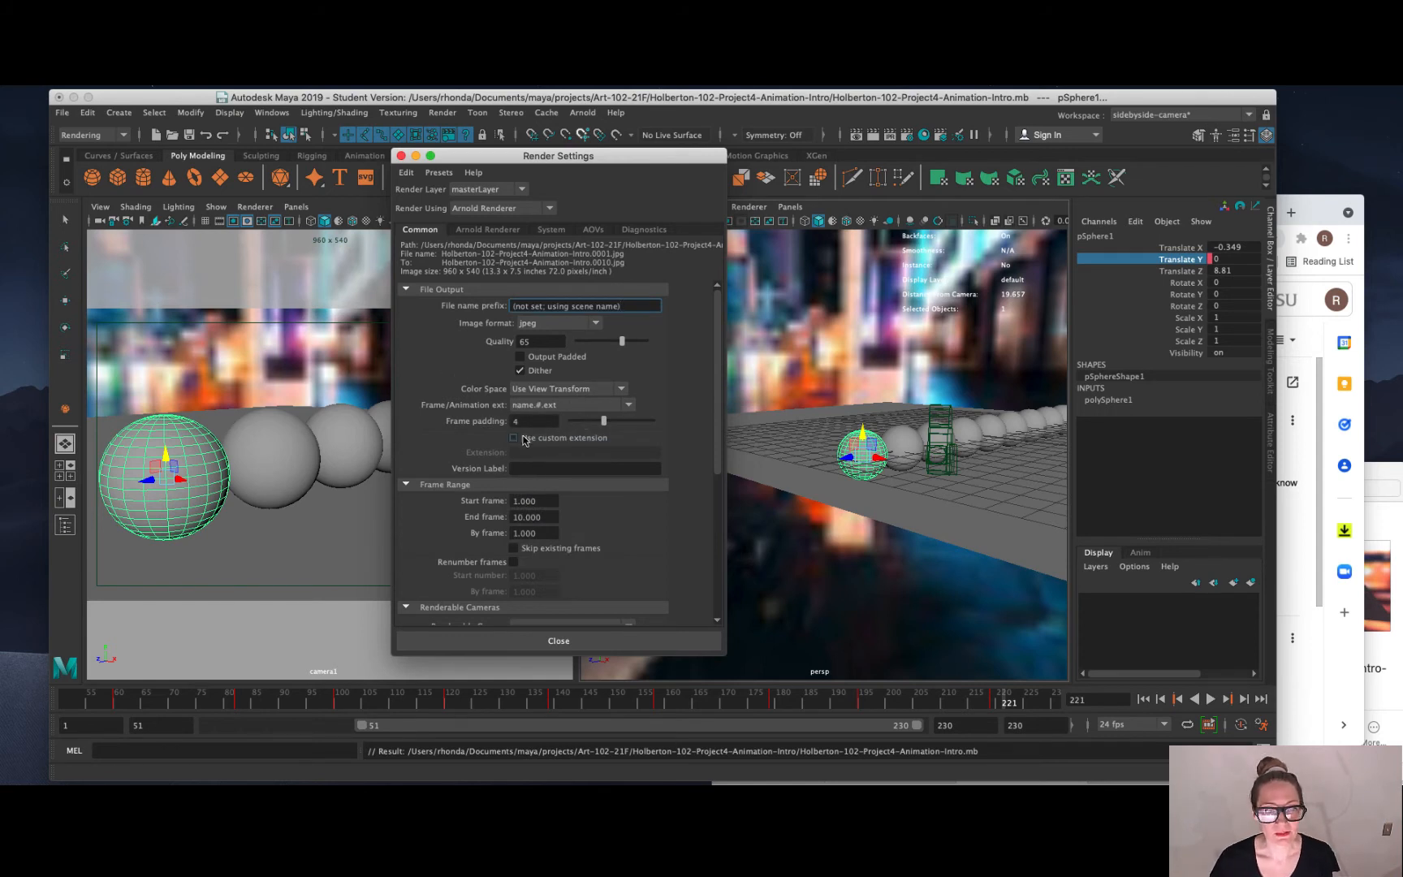
pyautogui.click(541, 503)
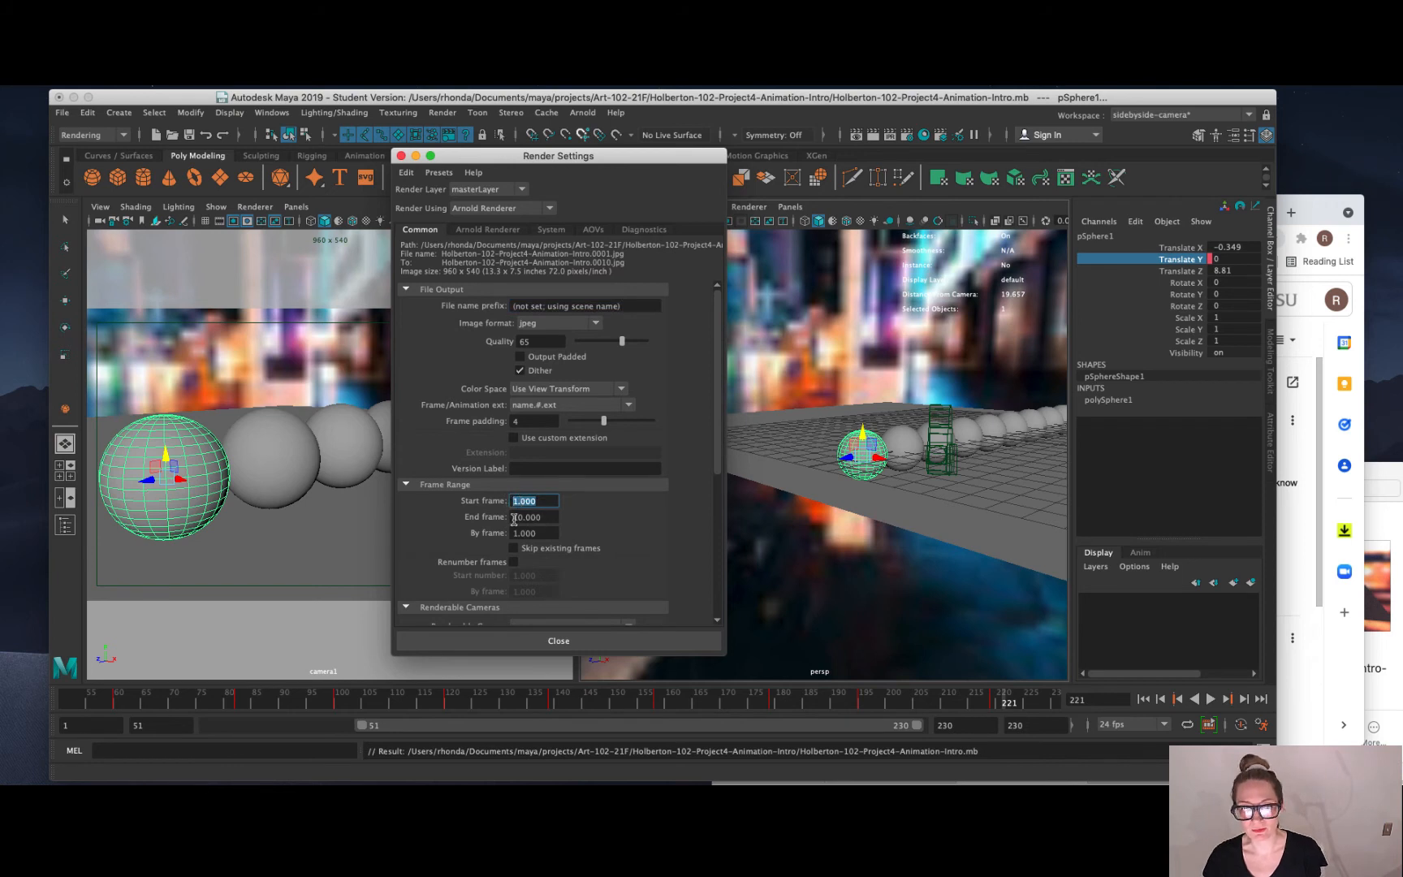
pyautogui.click(550, 517)
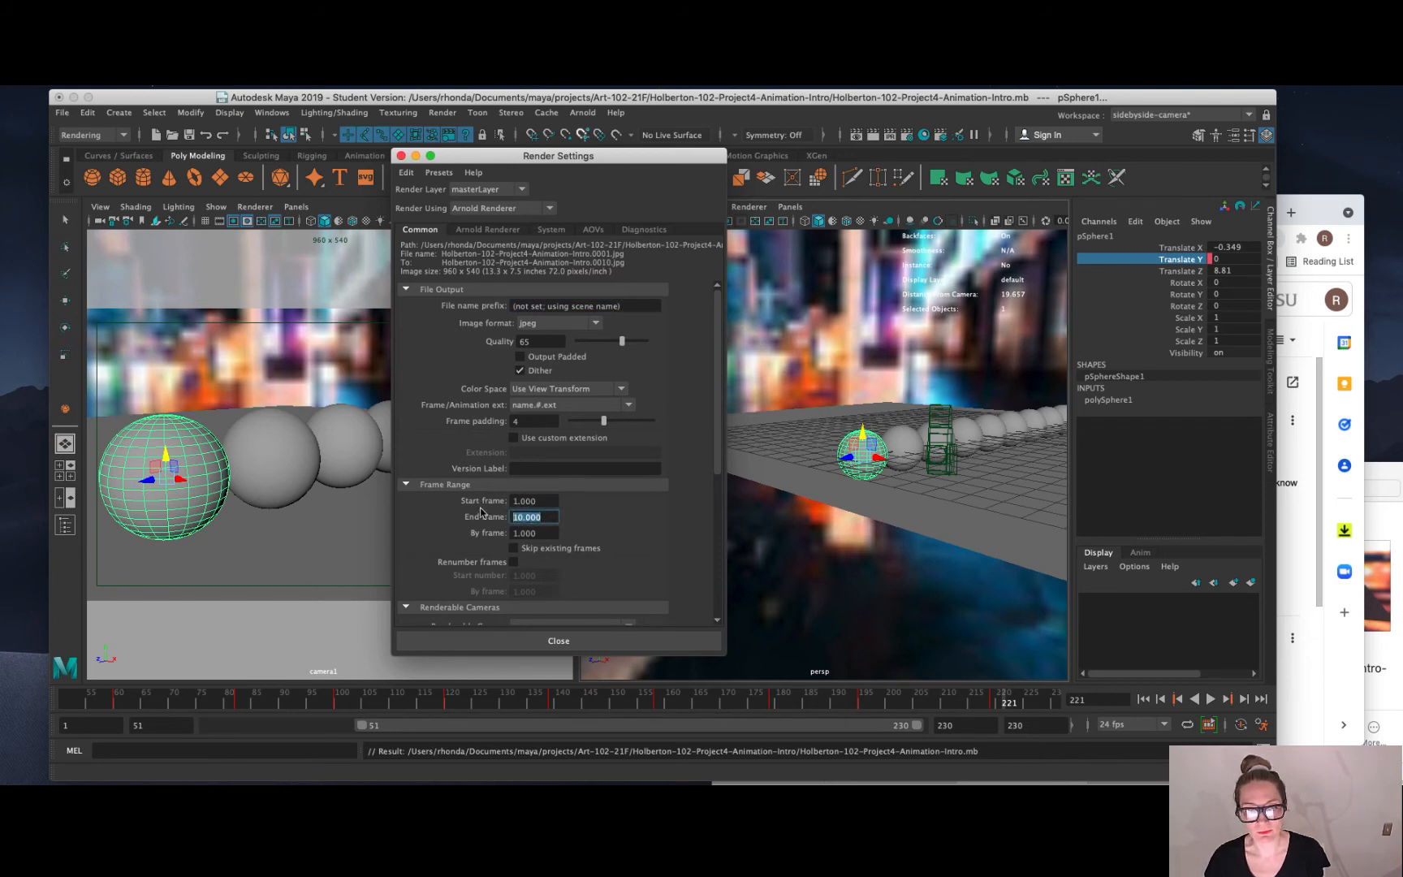
# Set the renderable camera to camera1.
pyautogui.scroll(-3, 570, 548)
pyautogui.scroll(-3, 570, 548)
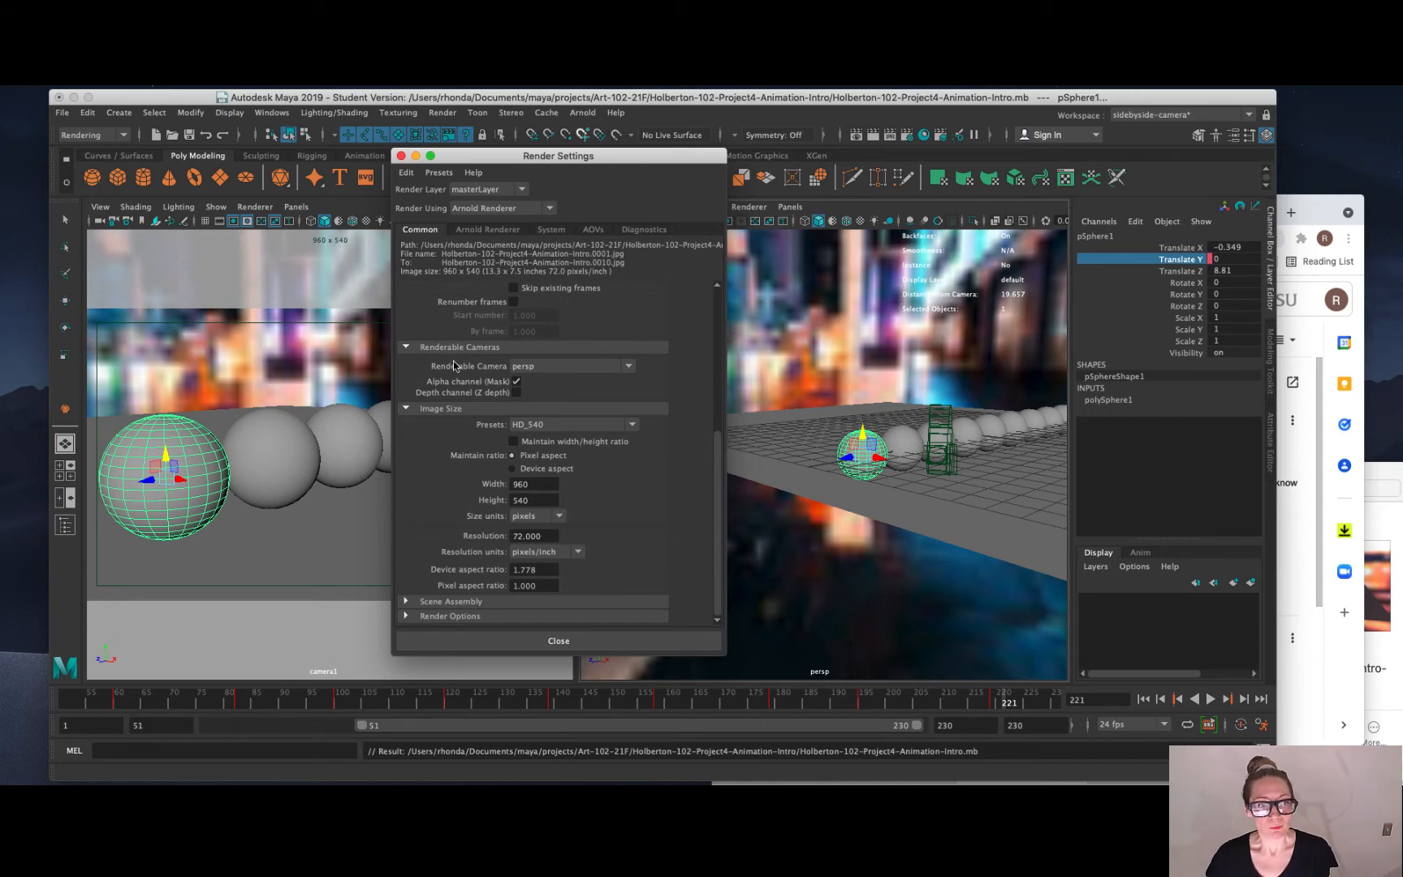
pyautogui.click(539, 367)
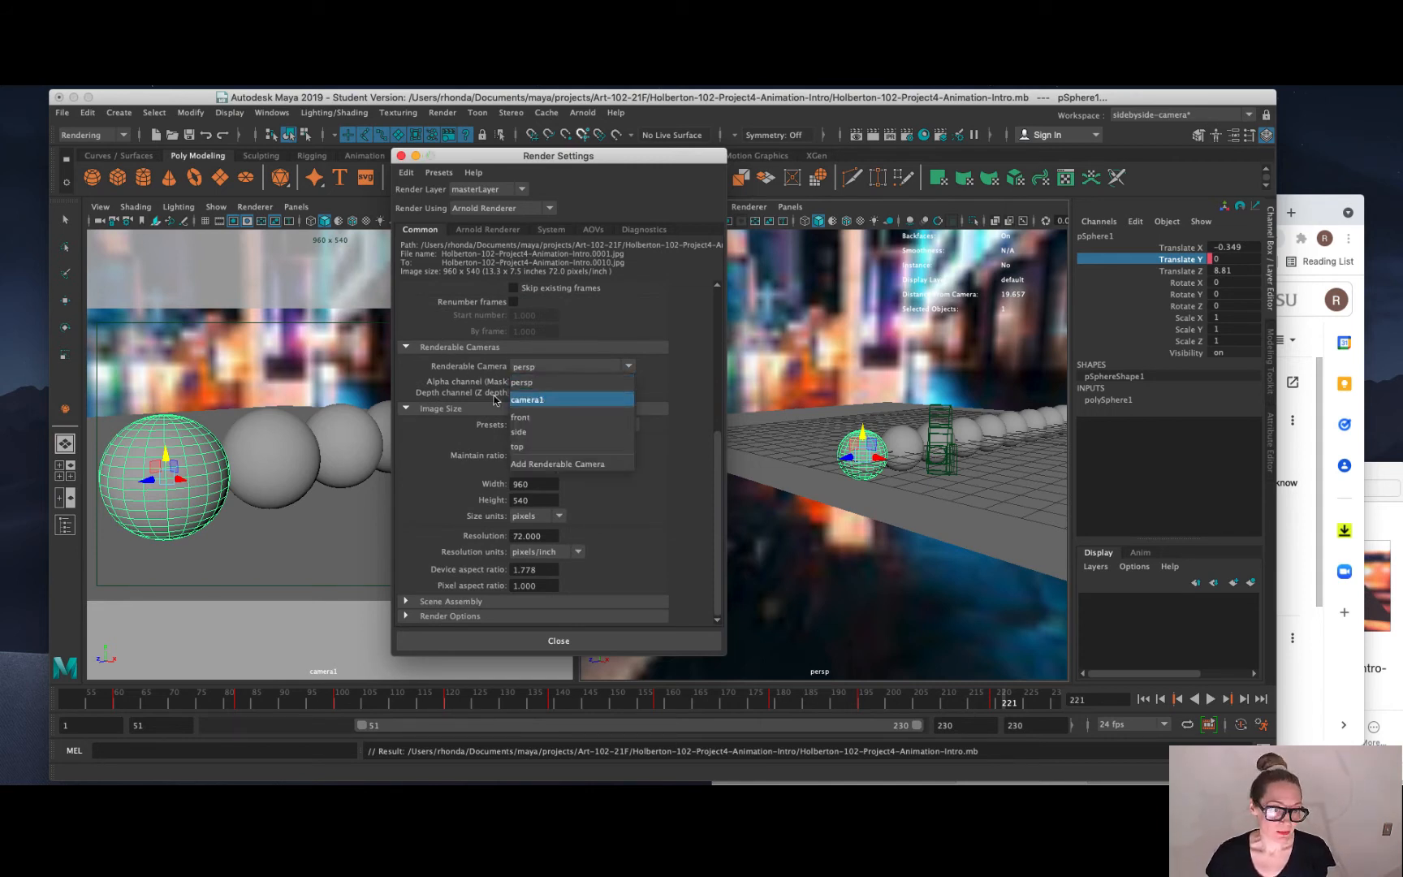
pyautogui.click(527, 401)
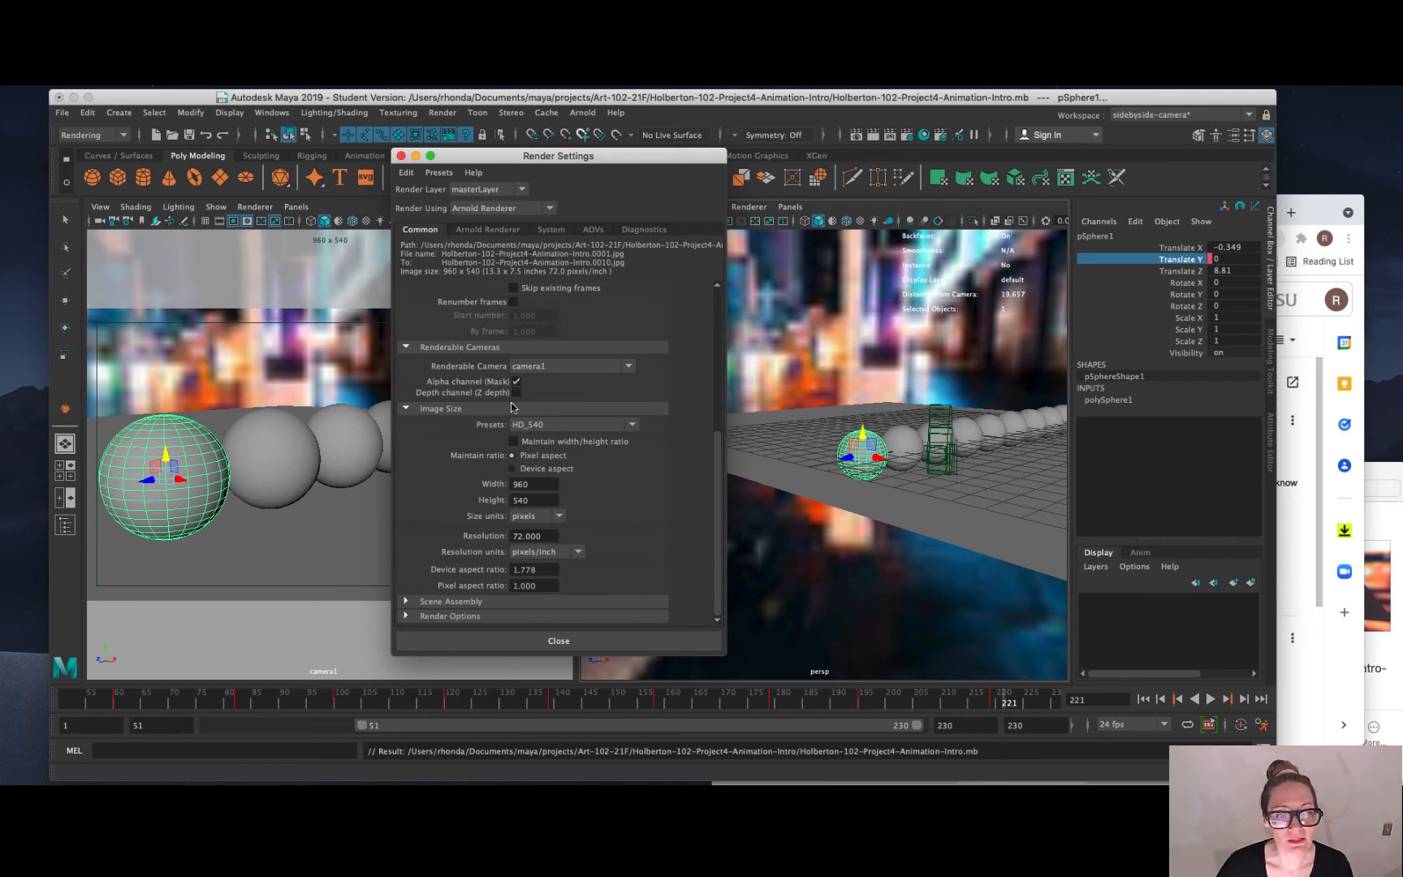
# Set the render's image size to 480 by 270 pixels, and show the Arnold Renderer settings.
pyautogui.click(532, 484)
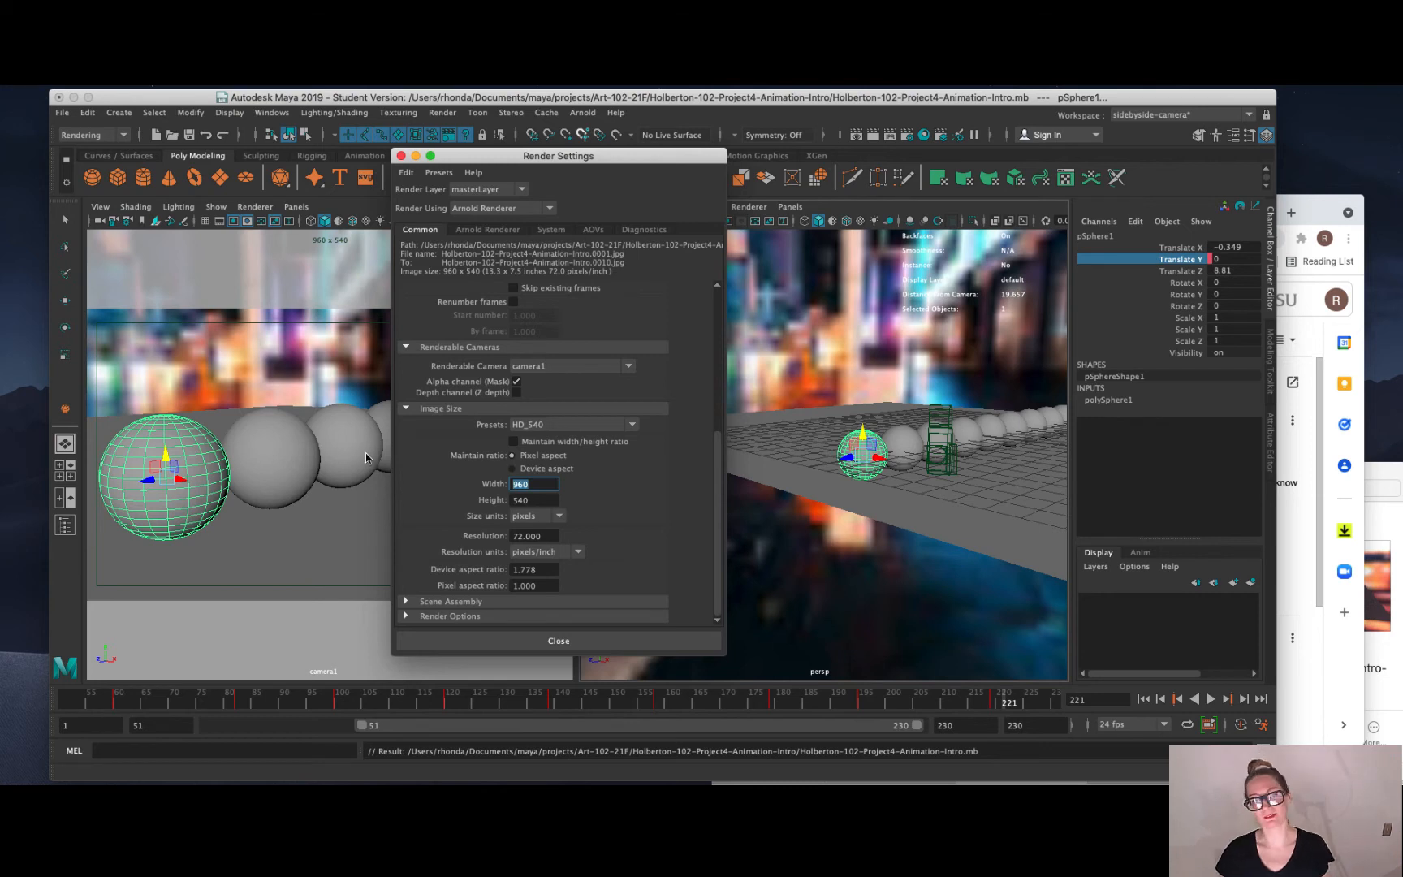
pyautogui.click(535, 485)
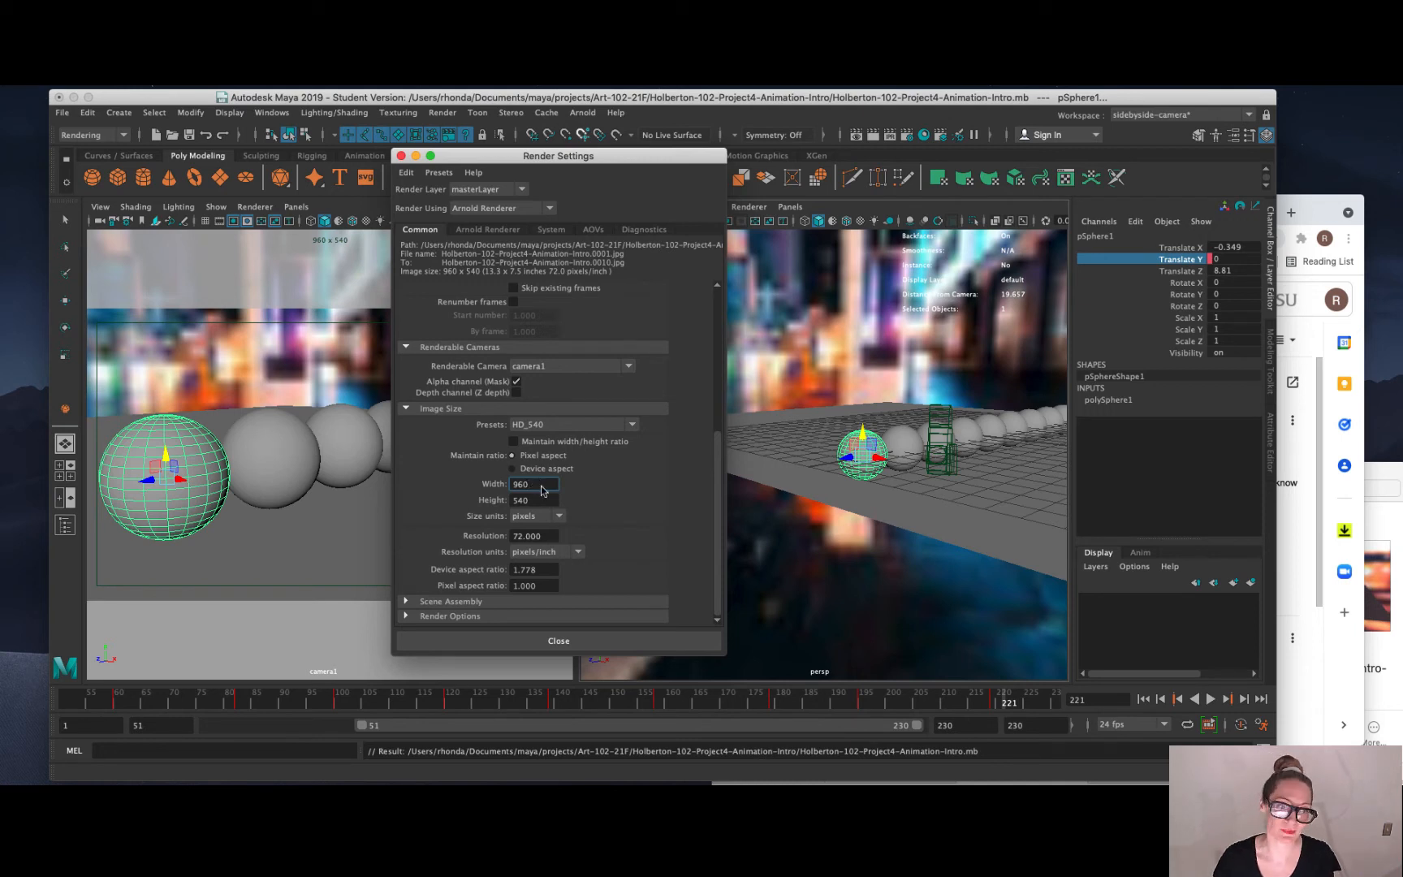
pyautogui.doubleClick(532, 484)
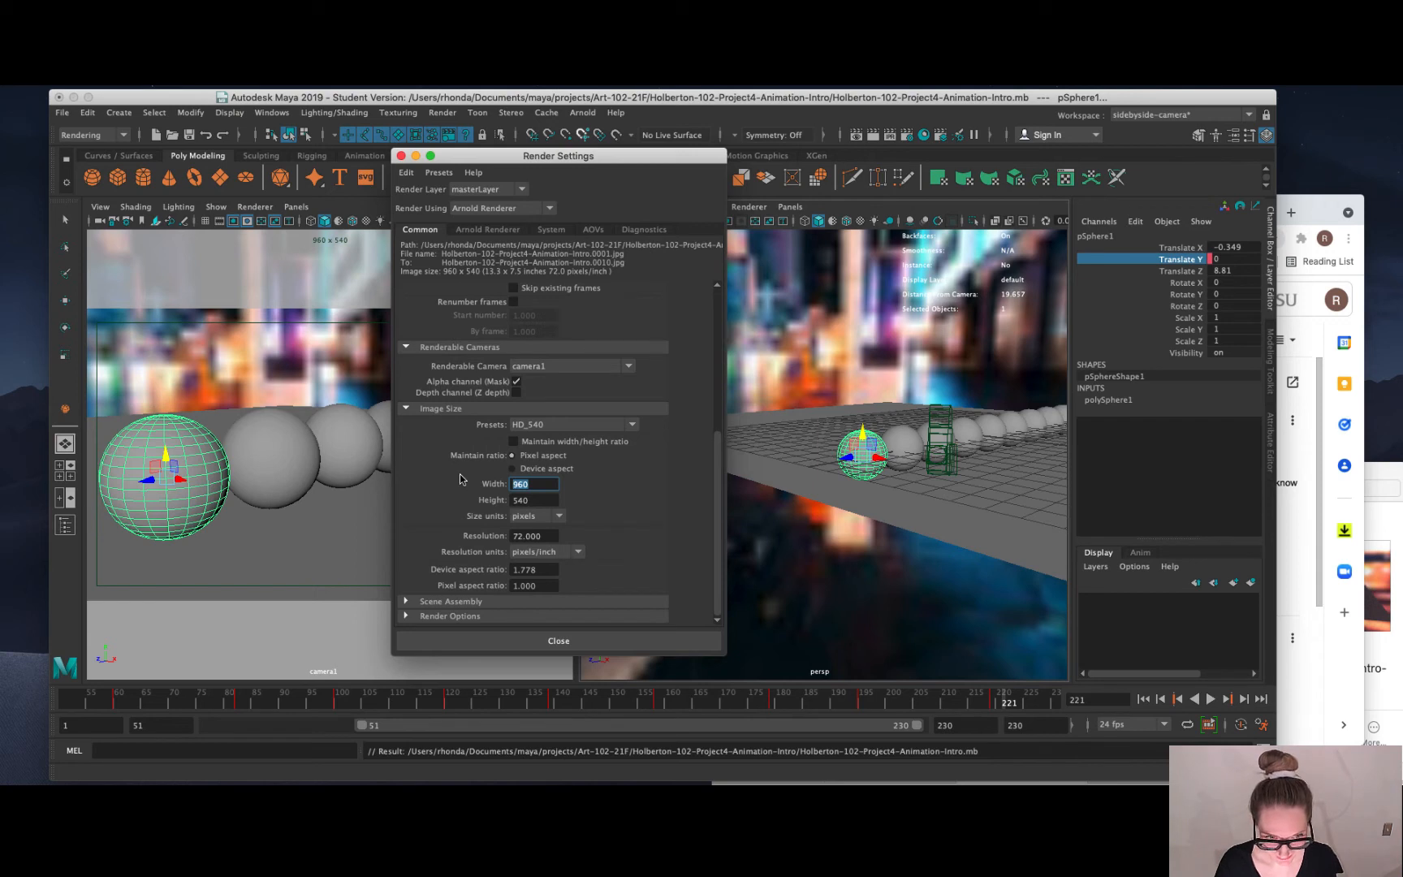
pyautogui.write('480')
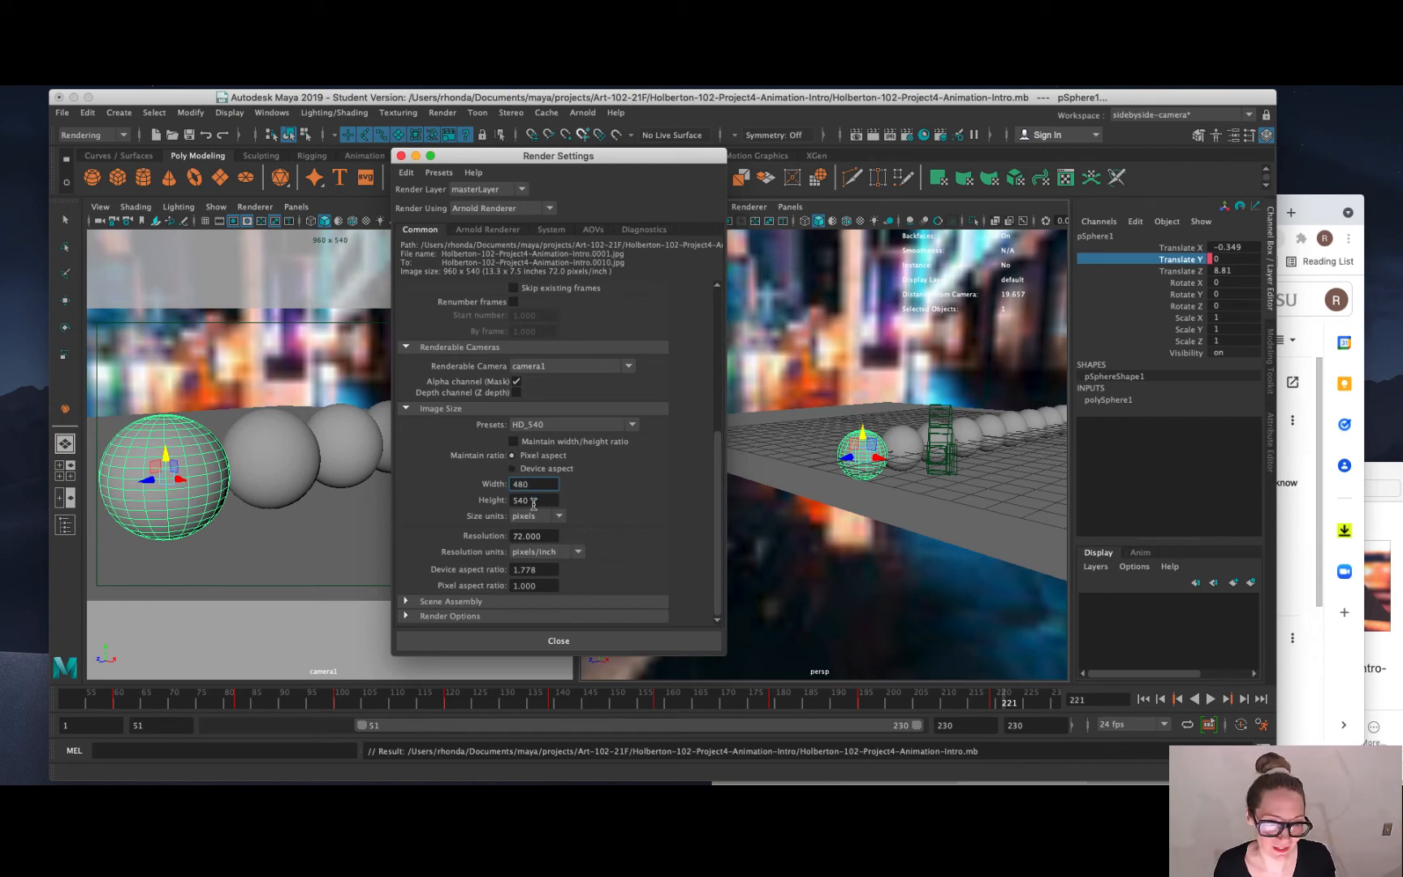
pyautogui.press('Tab')
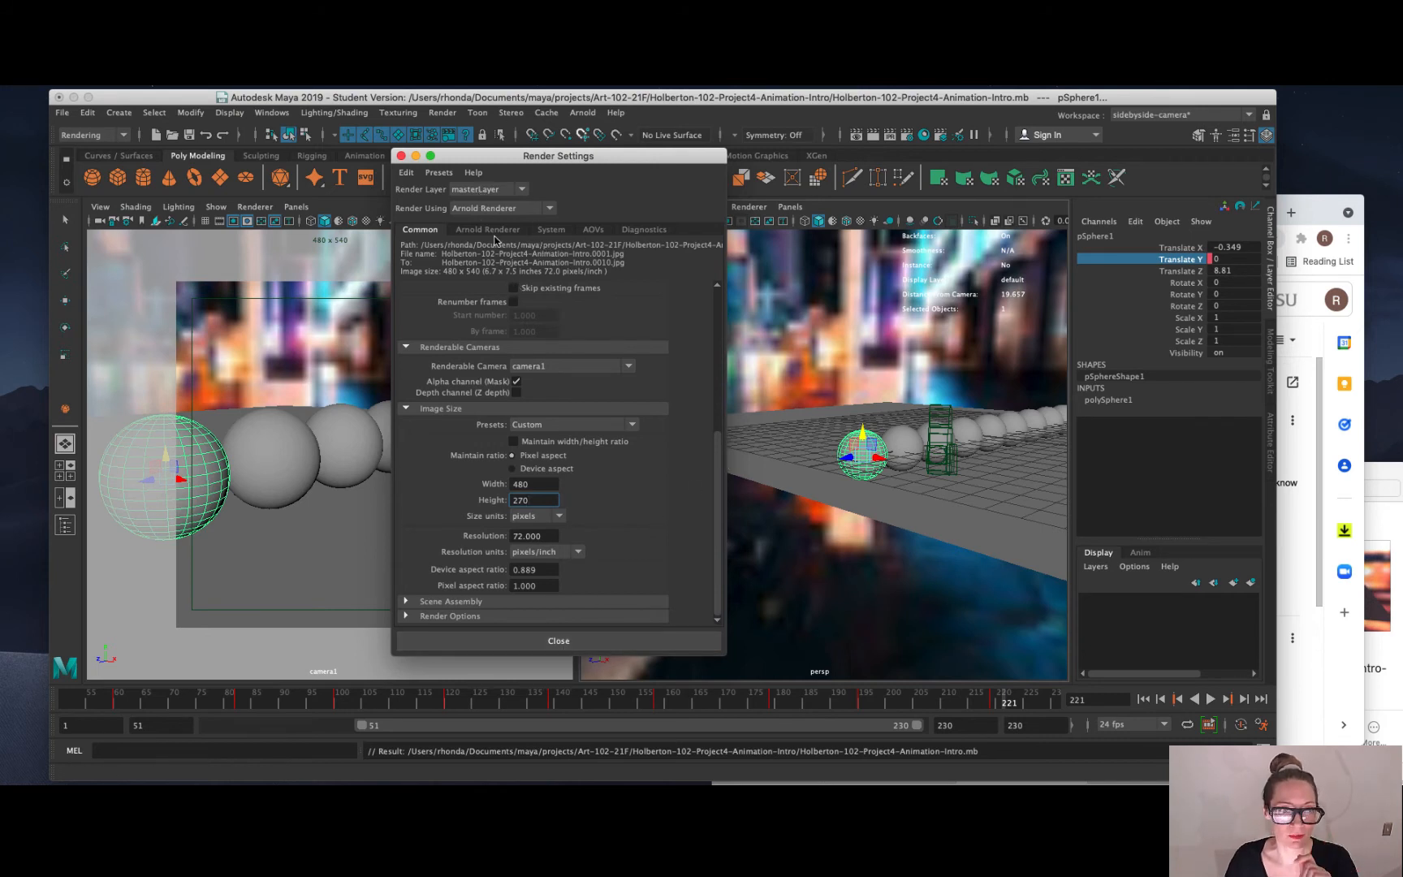
pyautogui.scroll(5, 587, 383)
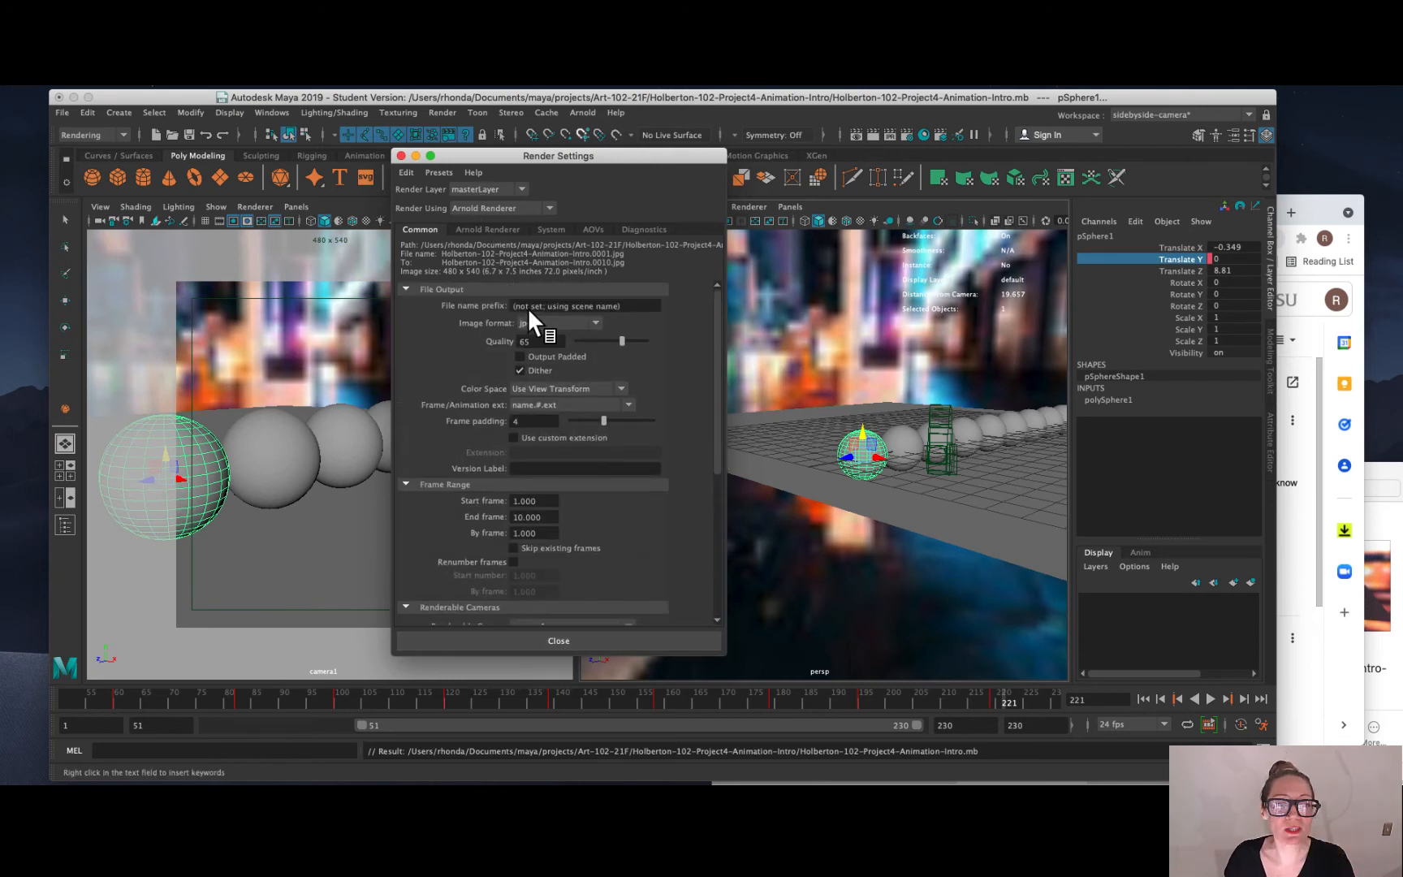
pyautogui.scroll(-5, 530, 555)
pyautogui.scroll(-2, 530, 556)
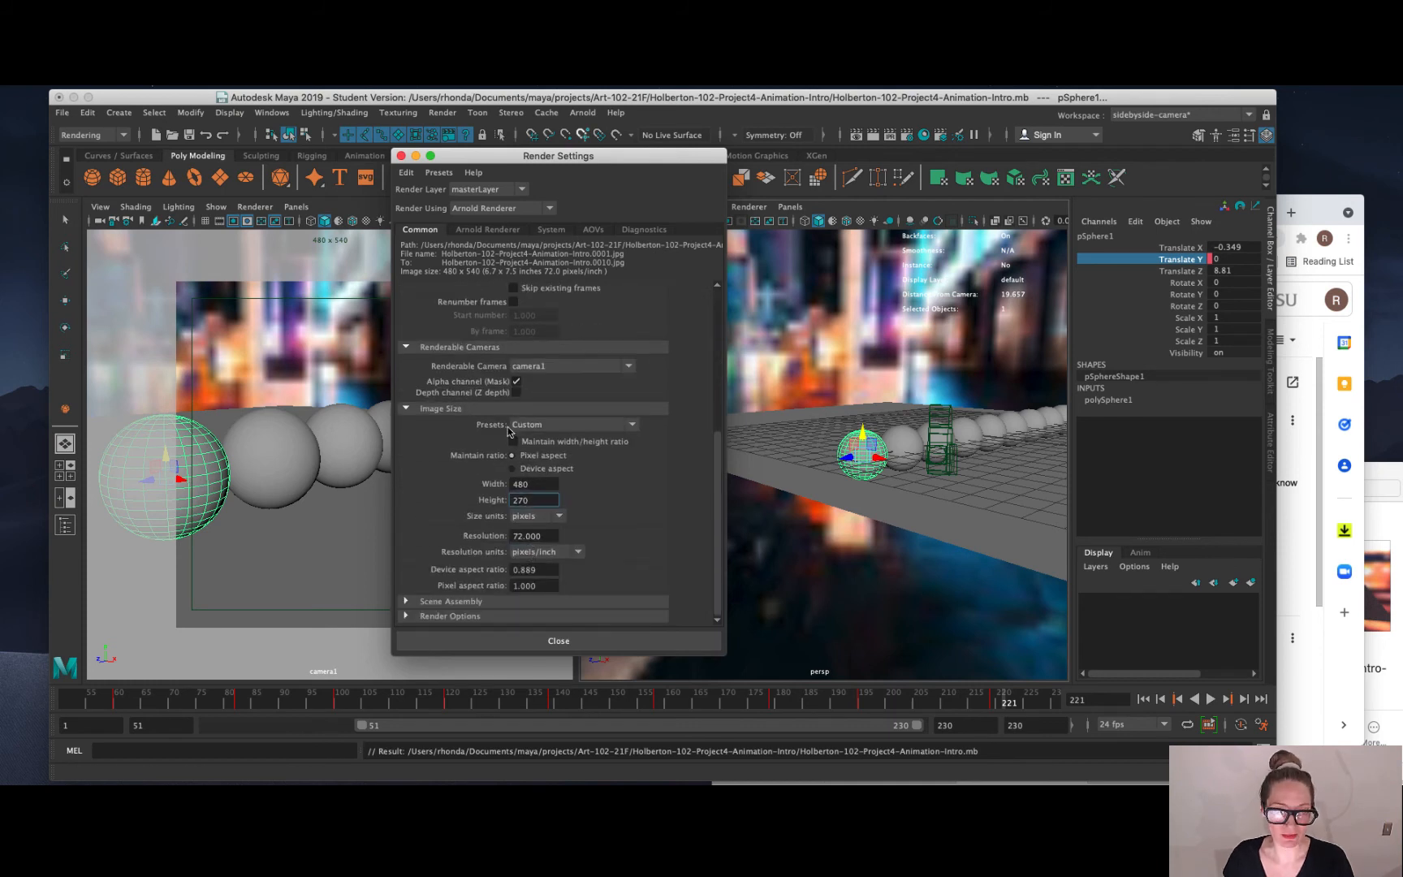
pyautogui.click(498, 231)
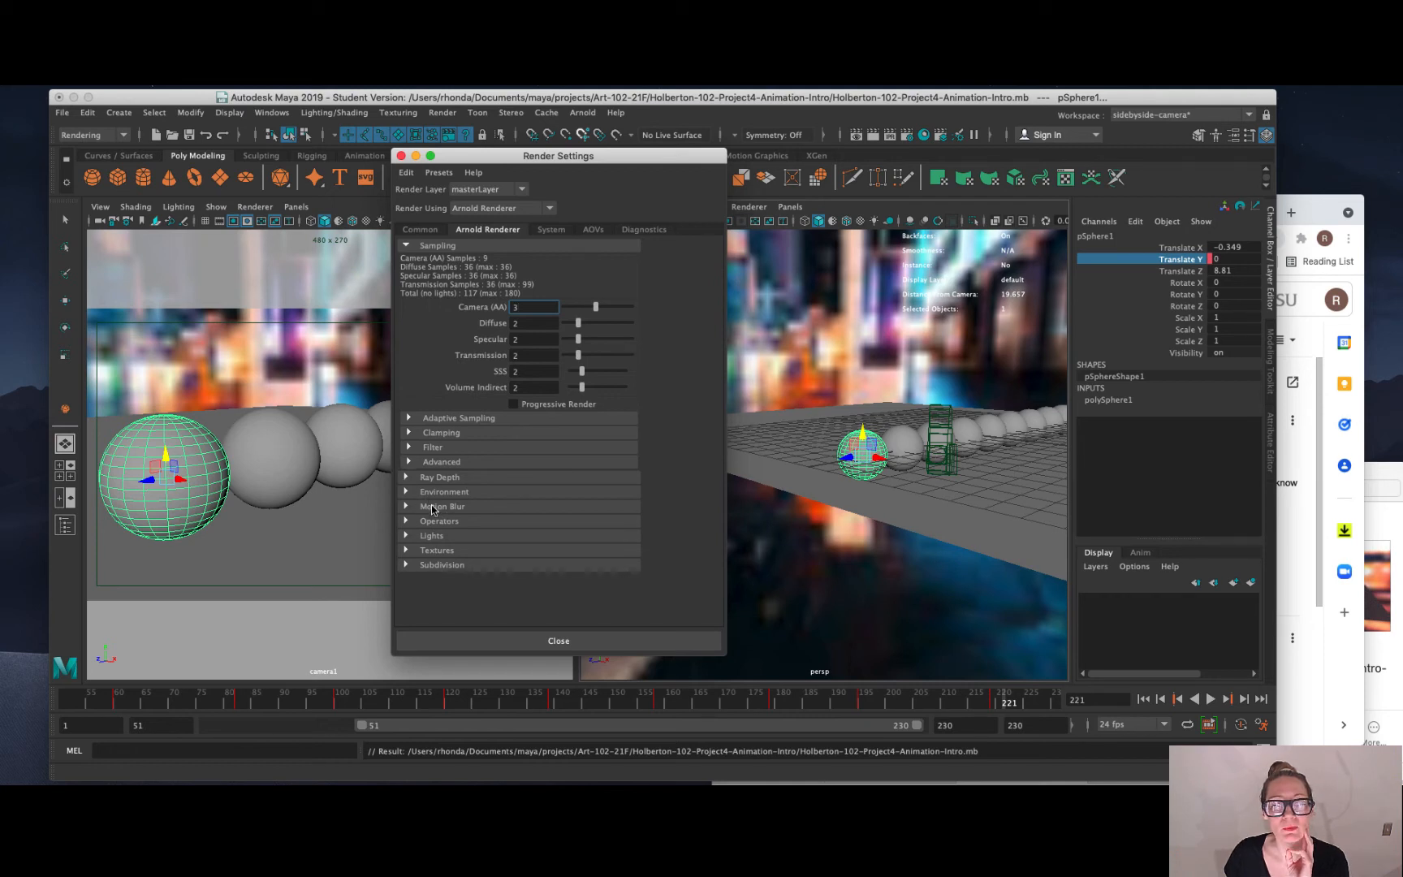
# Expand the Motion Blur section of the Arnold Renderer settings and review its options.
pyautogui.click(406, 506)
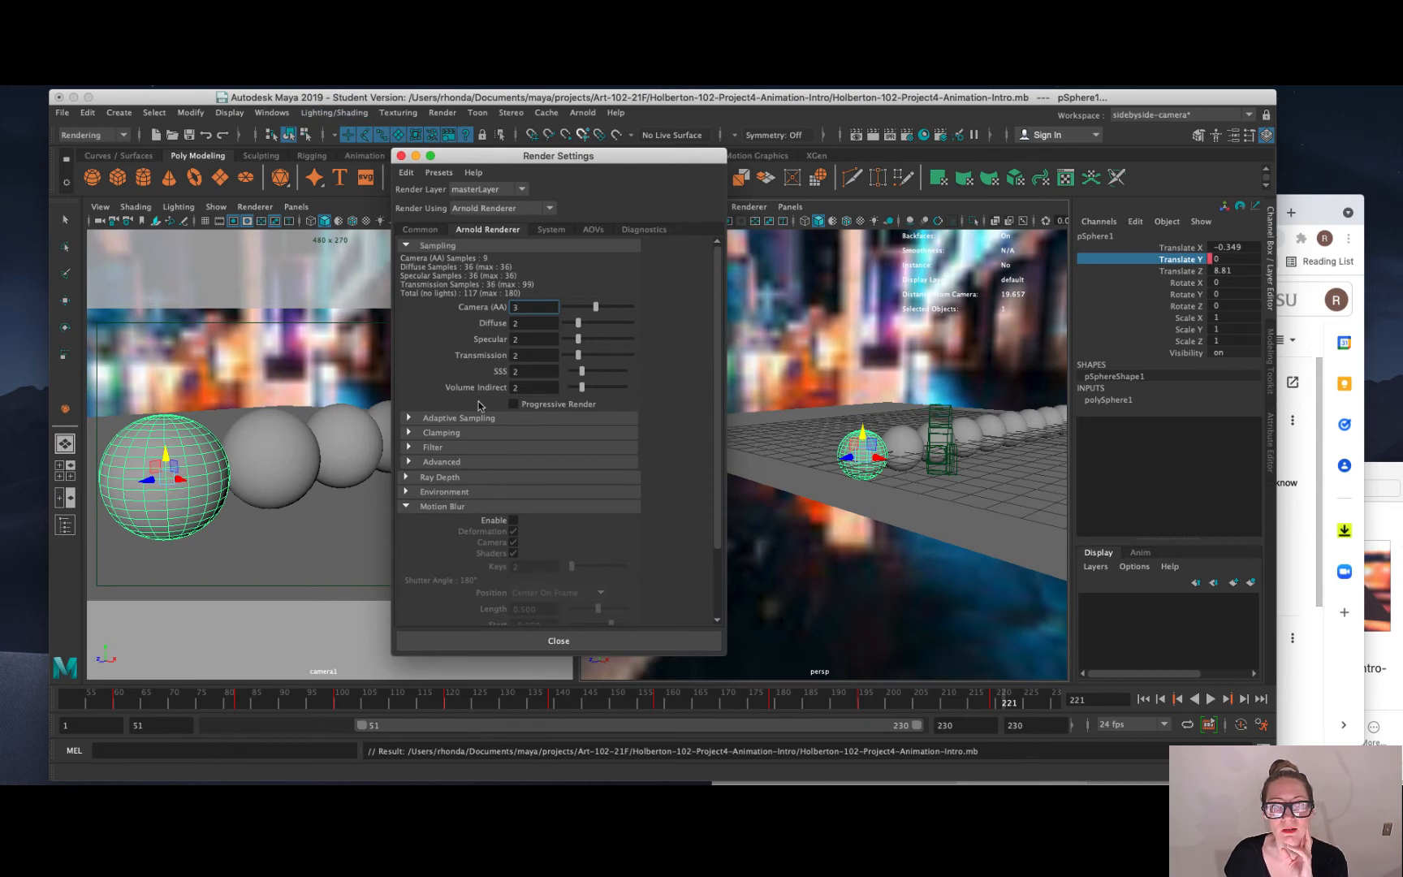
pyautogui.click(555, 506)
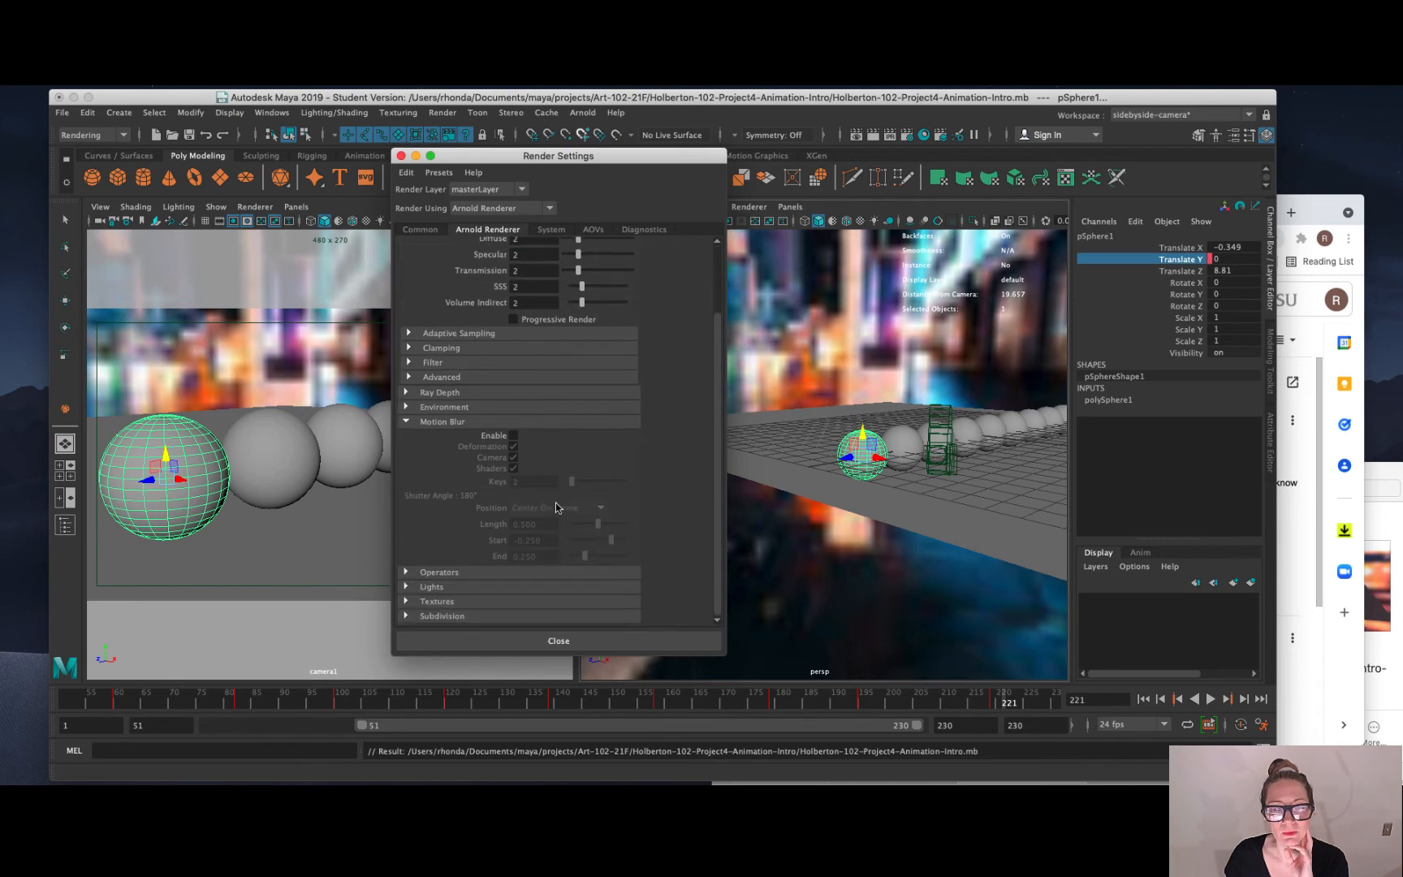
pyautogui.click(555, 505)
# Review the common render settings, including the frame range, renderable camera and image size, and close the Render Settings.
pyautogui.click(416, 230)
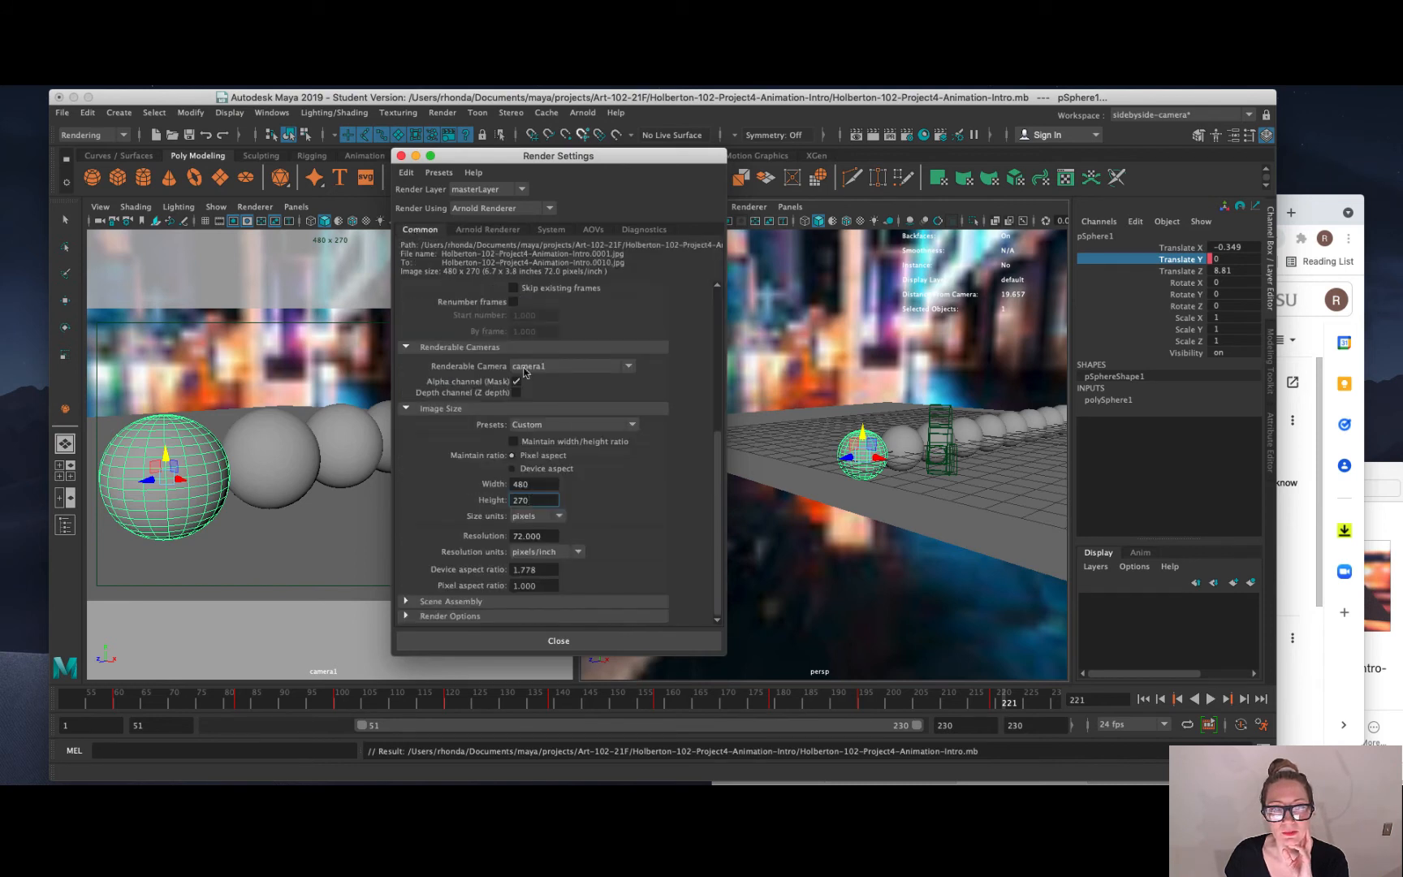
pyautogui.scroll(6, 573, 424)
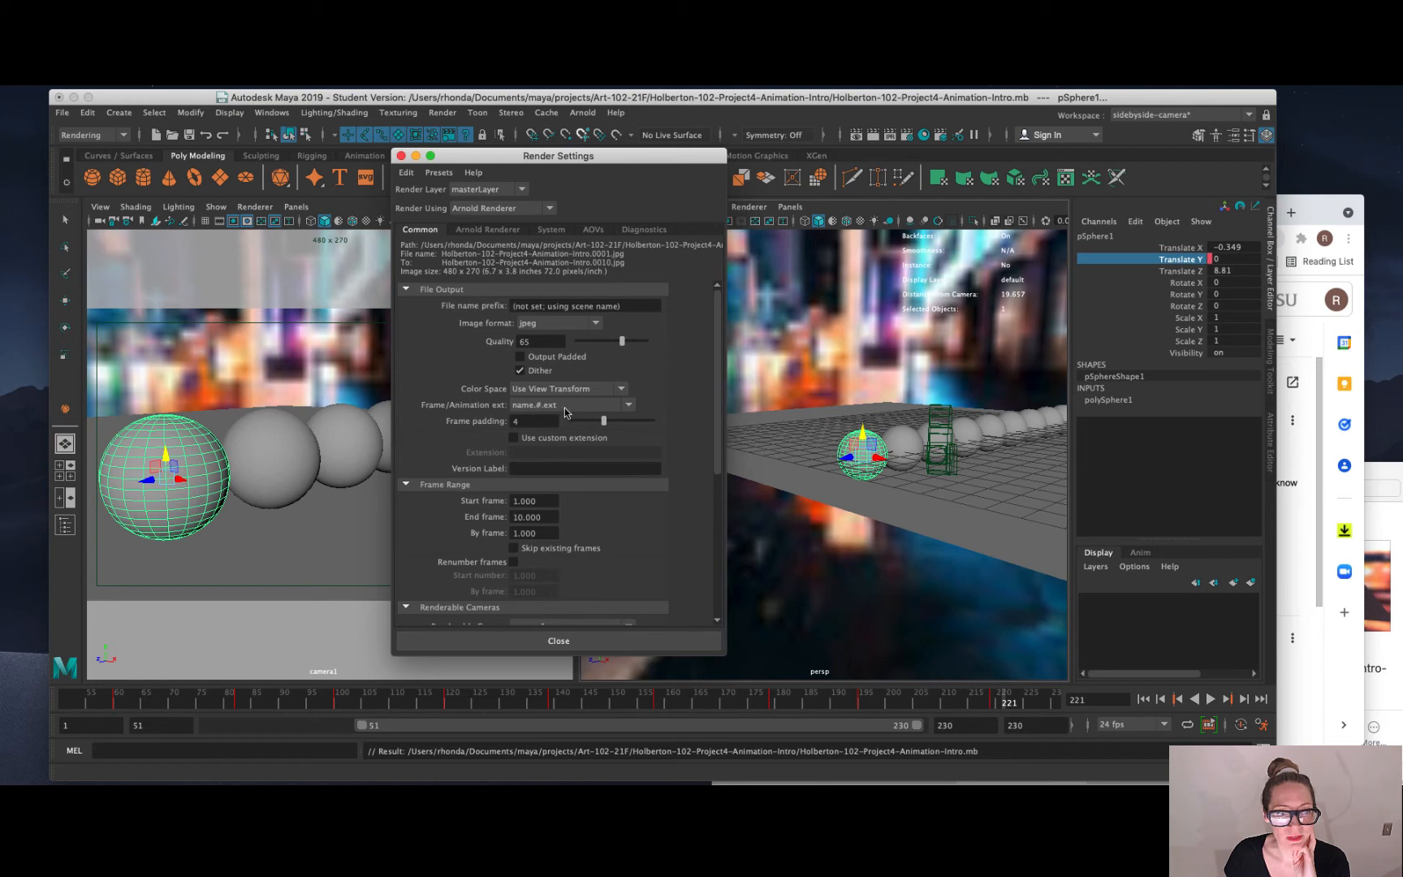
pyautogui.moveTo(542, 501); pyautogui.dragTo(466, 496)
pyautogui.moveTo(558, 517); pyautogui.dragTo(485, 516)
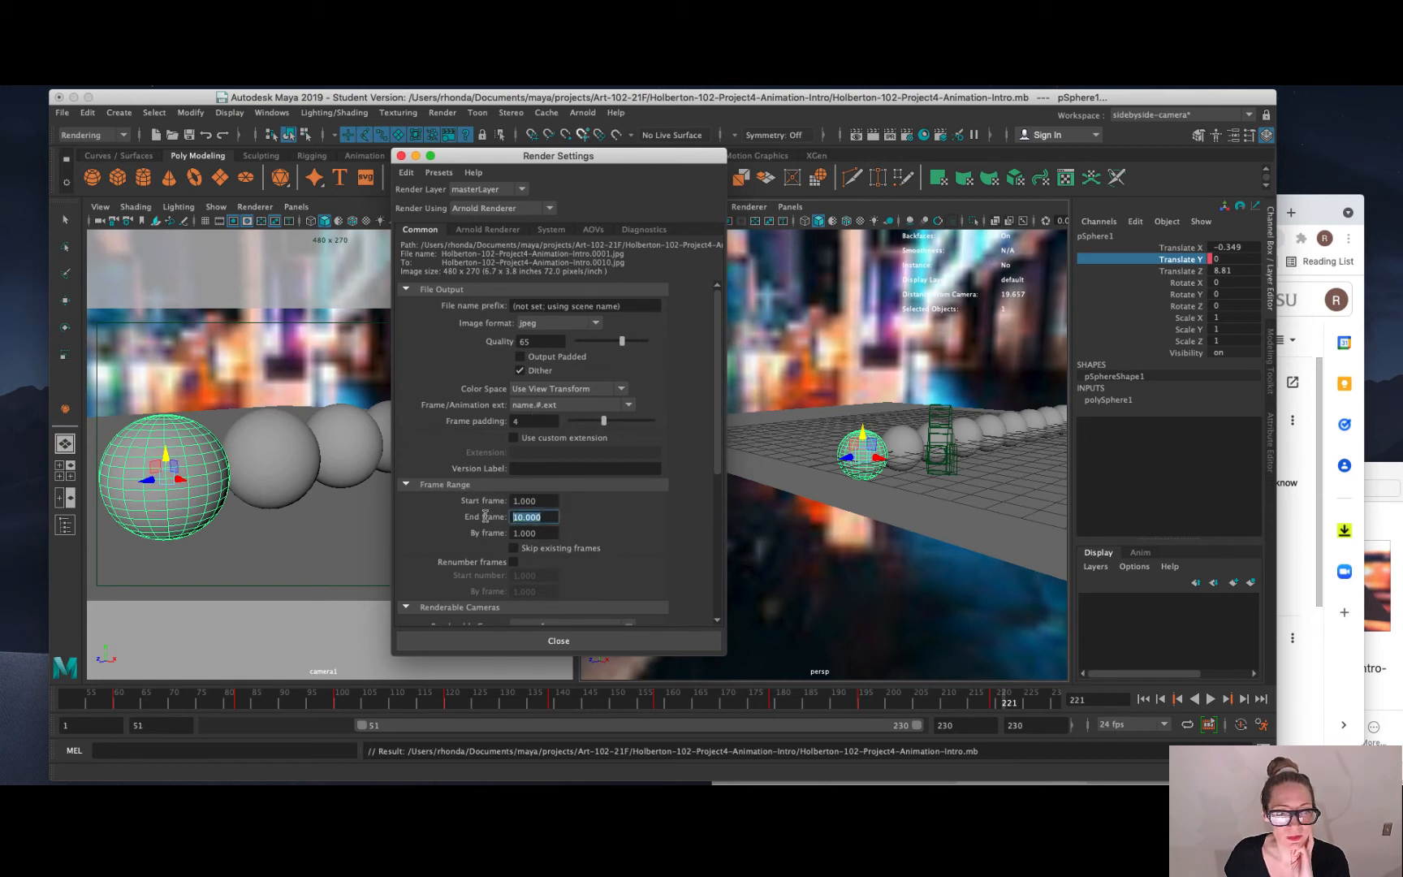
pyautogui.scroll(-6, 566, 558)
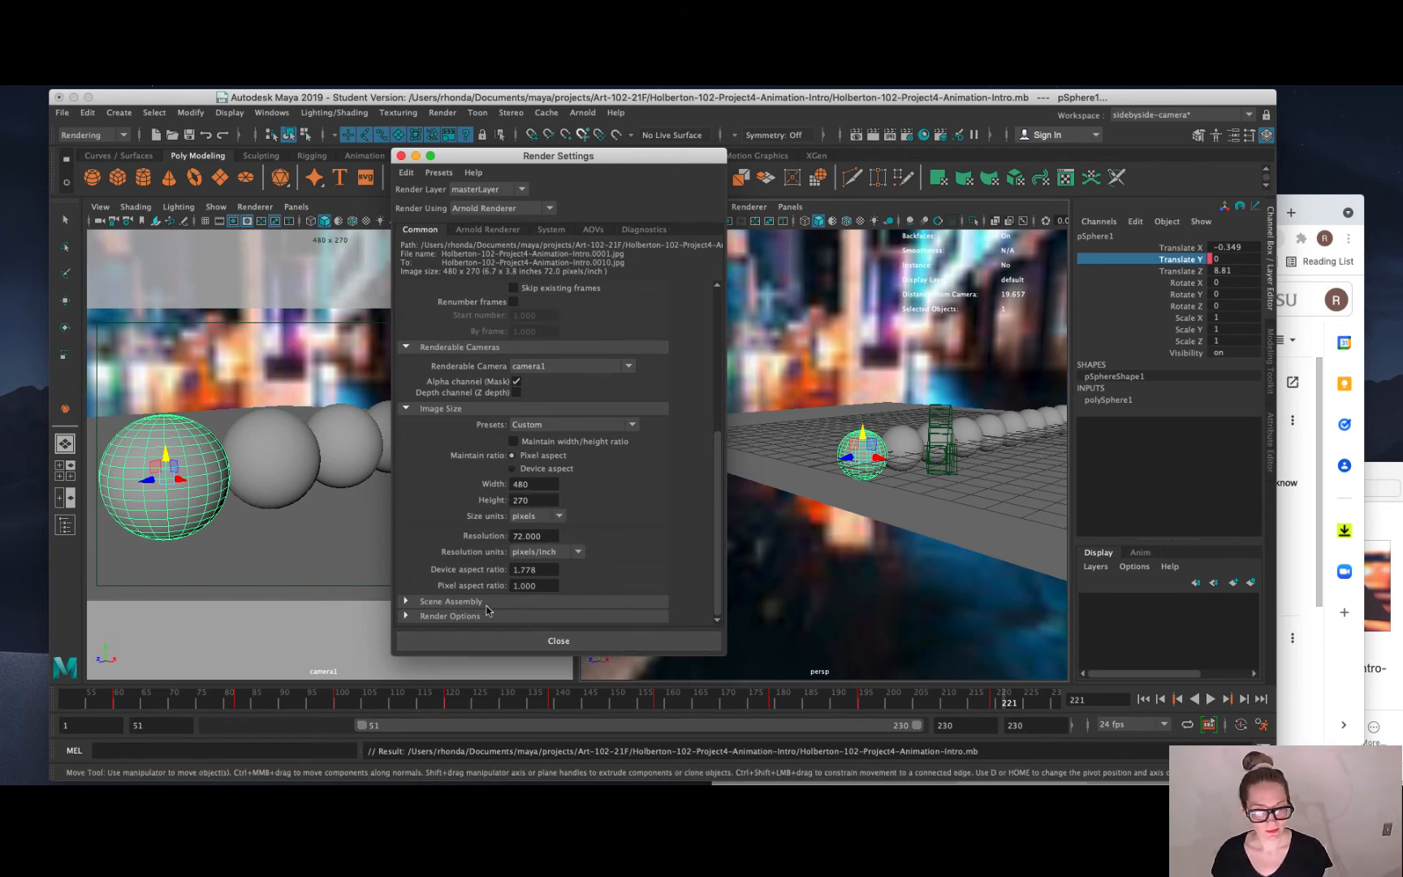
pyautogui.click(582, 641)
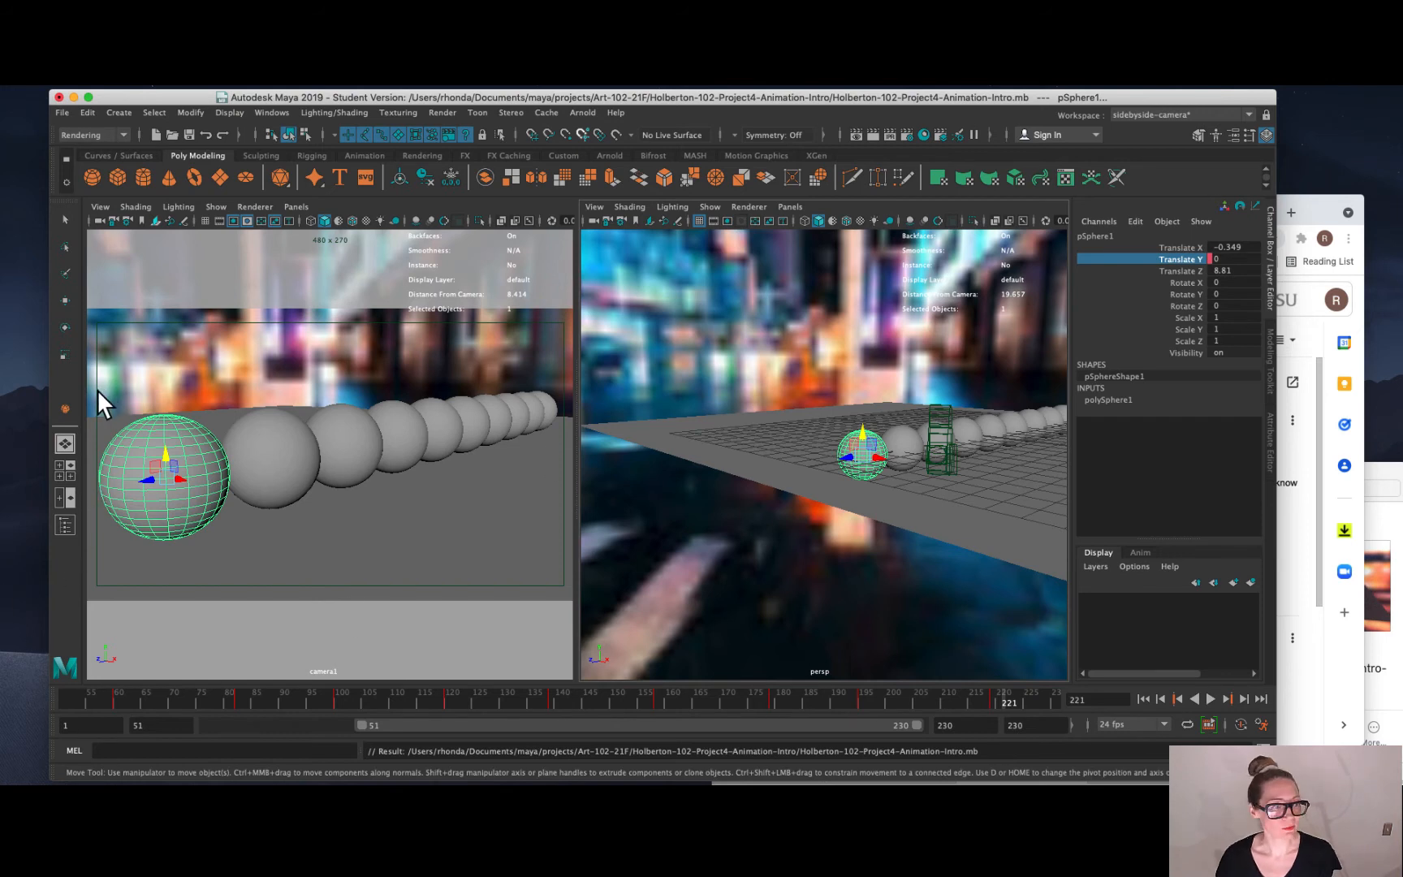
# Select camera1 in the perspective view and show its Camera Attributes in the Attribute Editor.
pyautogui.click(944, 419)
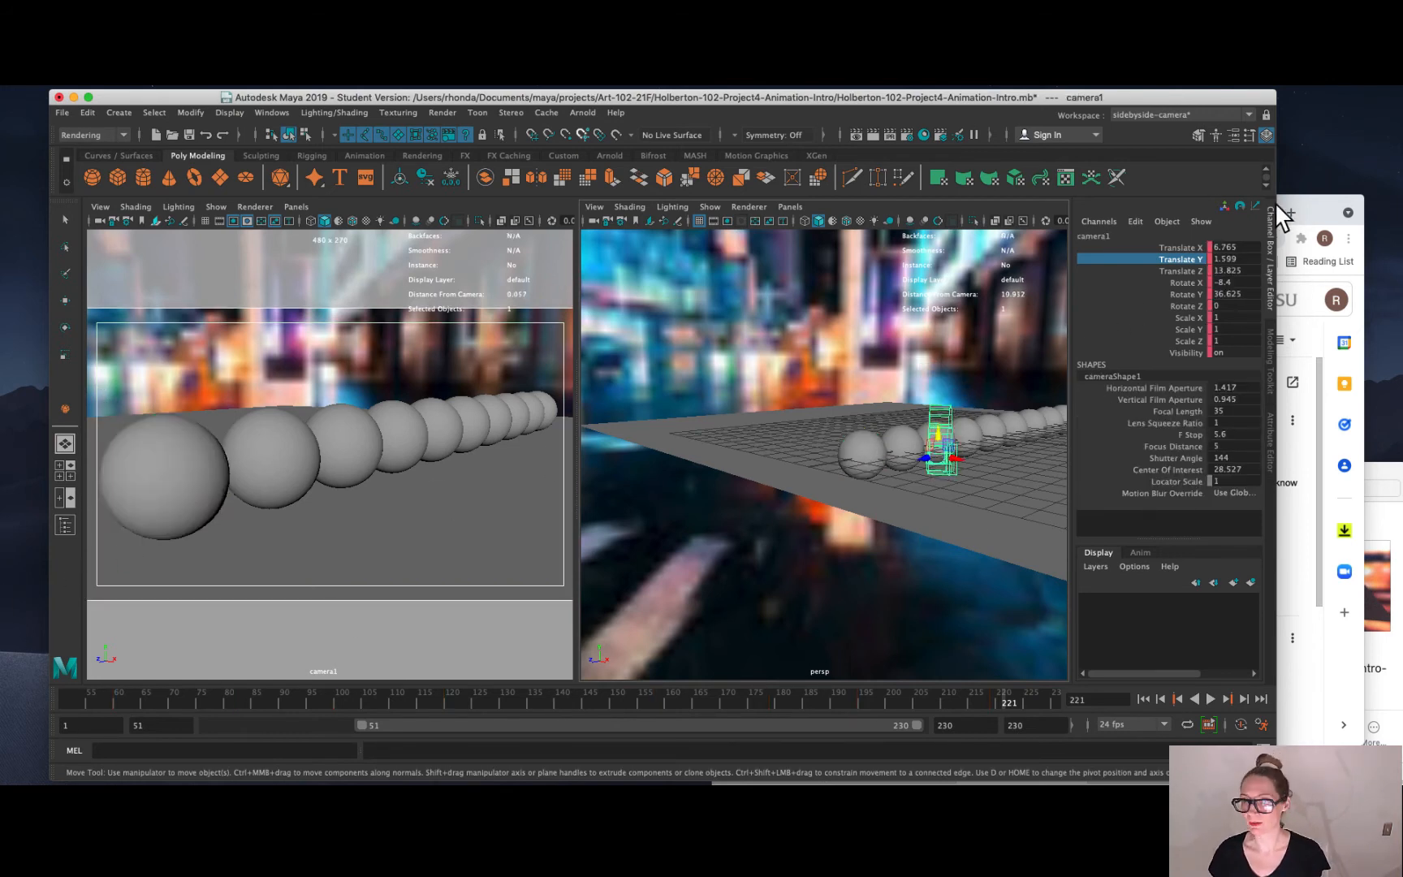
pyautogui.click(1269, 426)
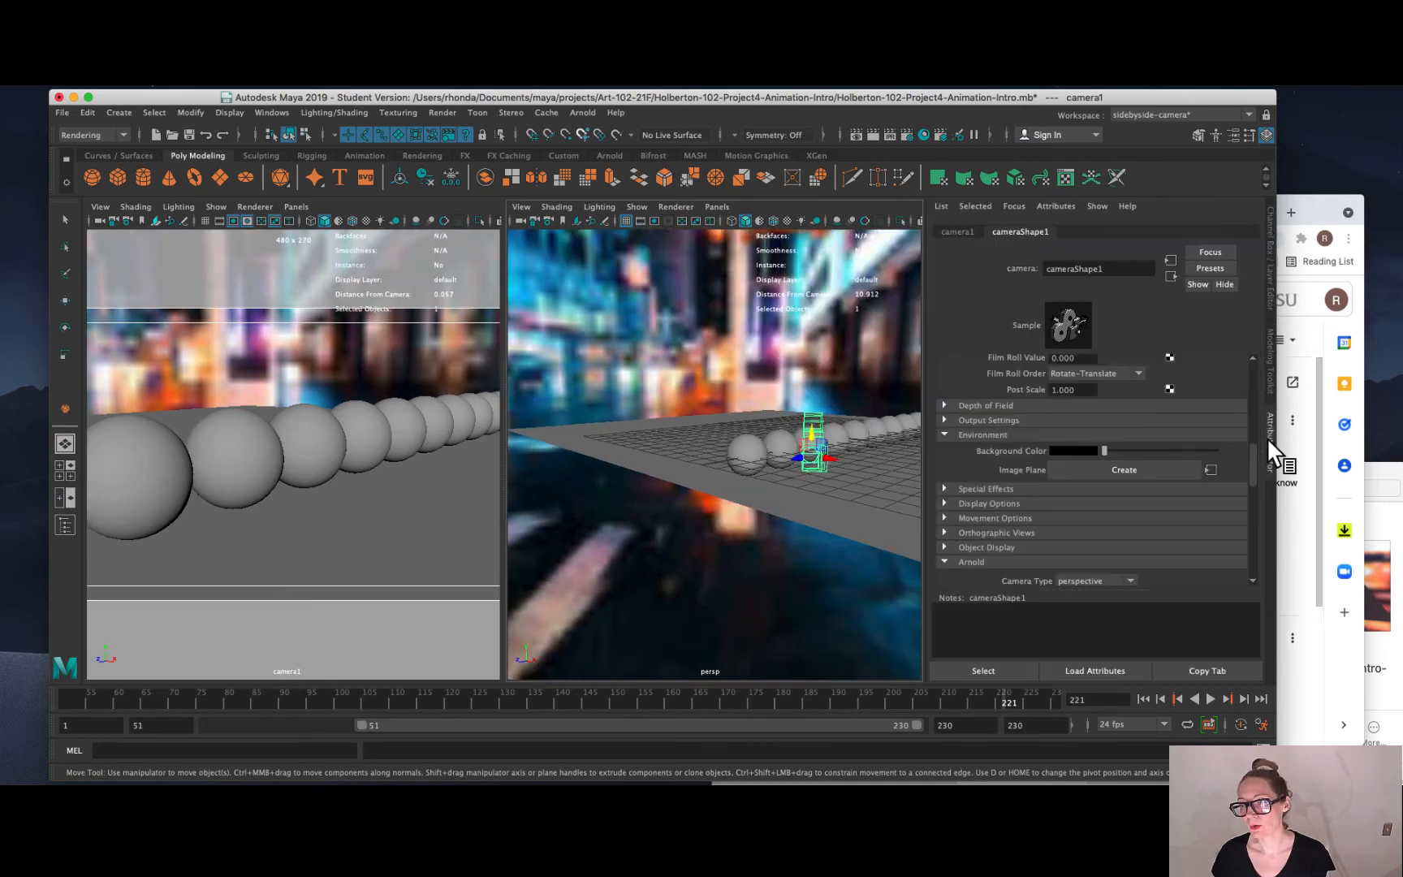
pyautogui.scroll(3, 1043, 421)
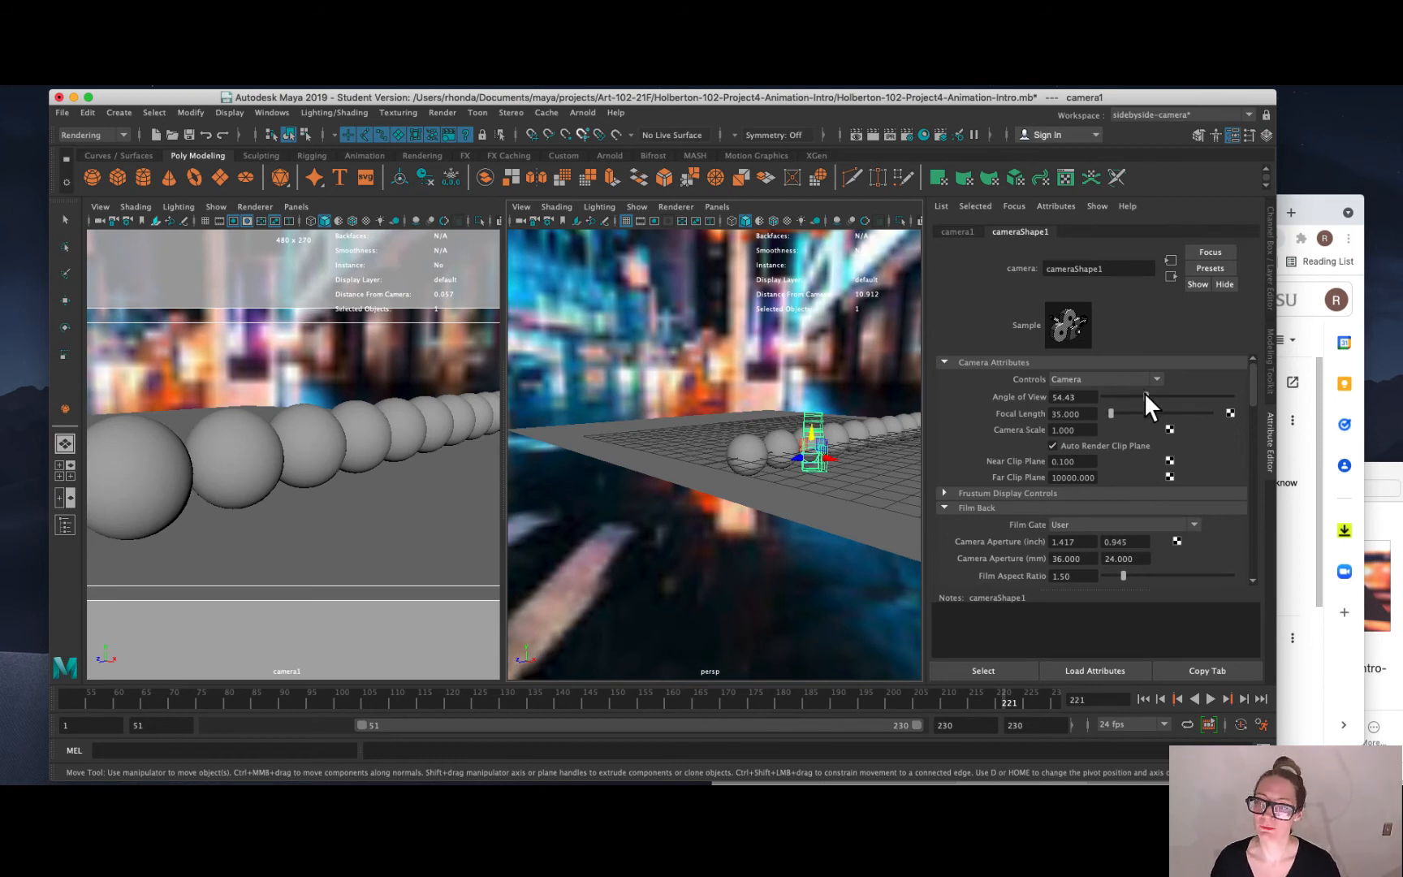
# Try different angle of view and focal length settings on camera1, and undo the latest changes.
pyautogui.moveTo(1143, 395)
pyautogui.mouseDown()
pyautogui.moveTo(1186, 396)
pyautogui.moveTo(1153, 395)
pyautogui.mouseUp()
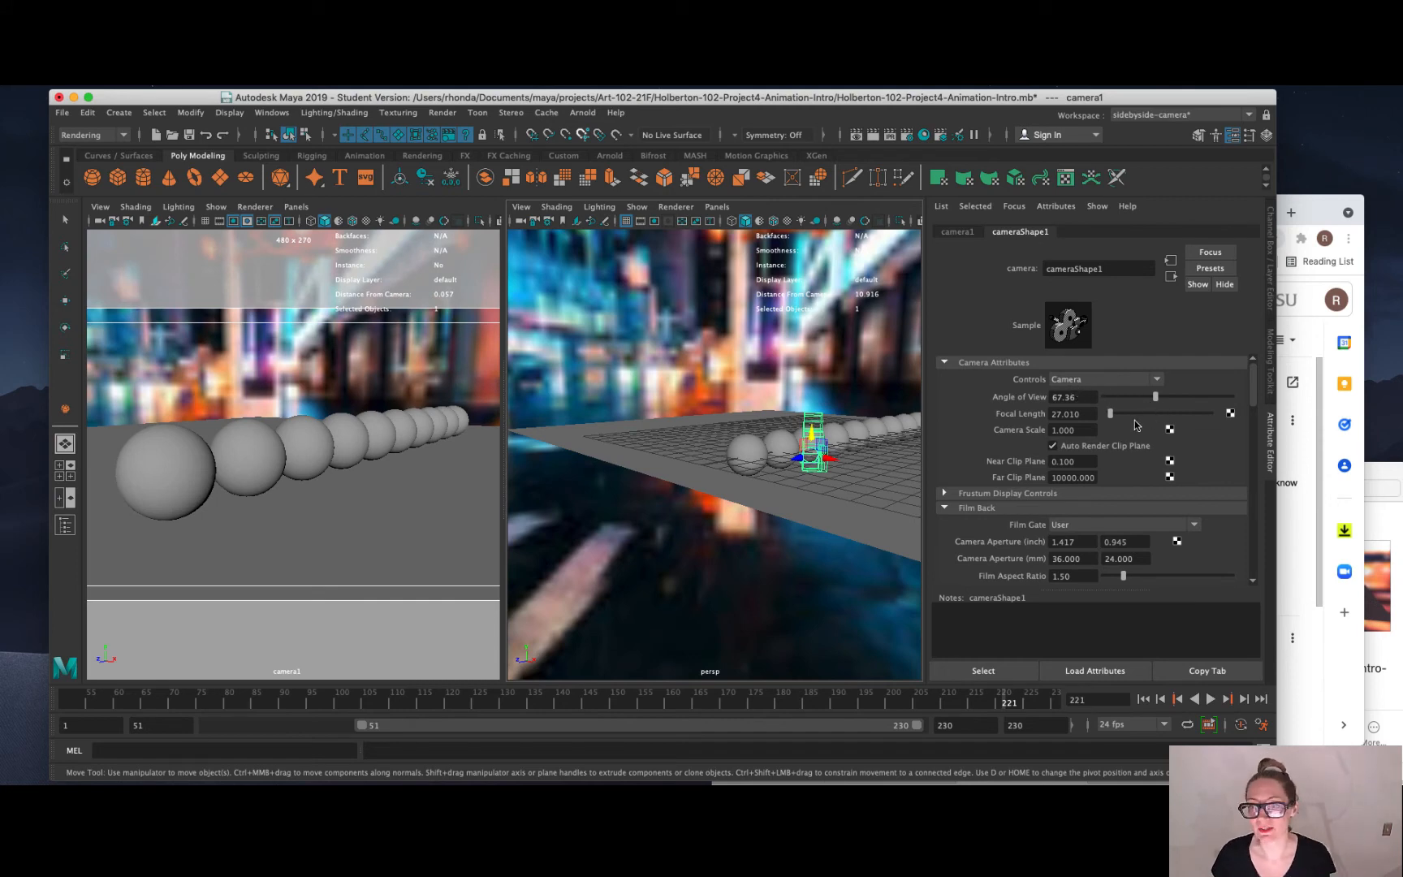
pyautogui.moveTo(1111, 414)
pyautogui.mouseDown()
pyautogui.moveTo(1132, 416)
pyautogui.moveTo(1097, 420)
pyautogui.moveTo(1112, 422)
pyautogui.mouseUp()
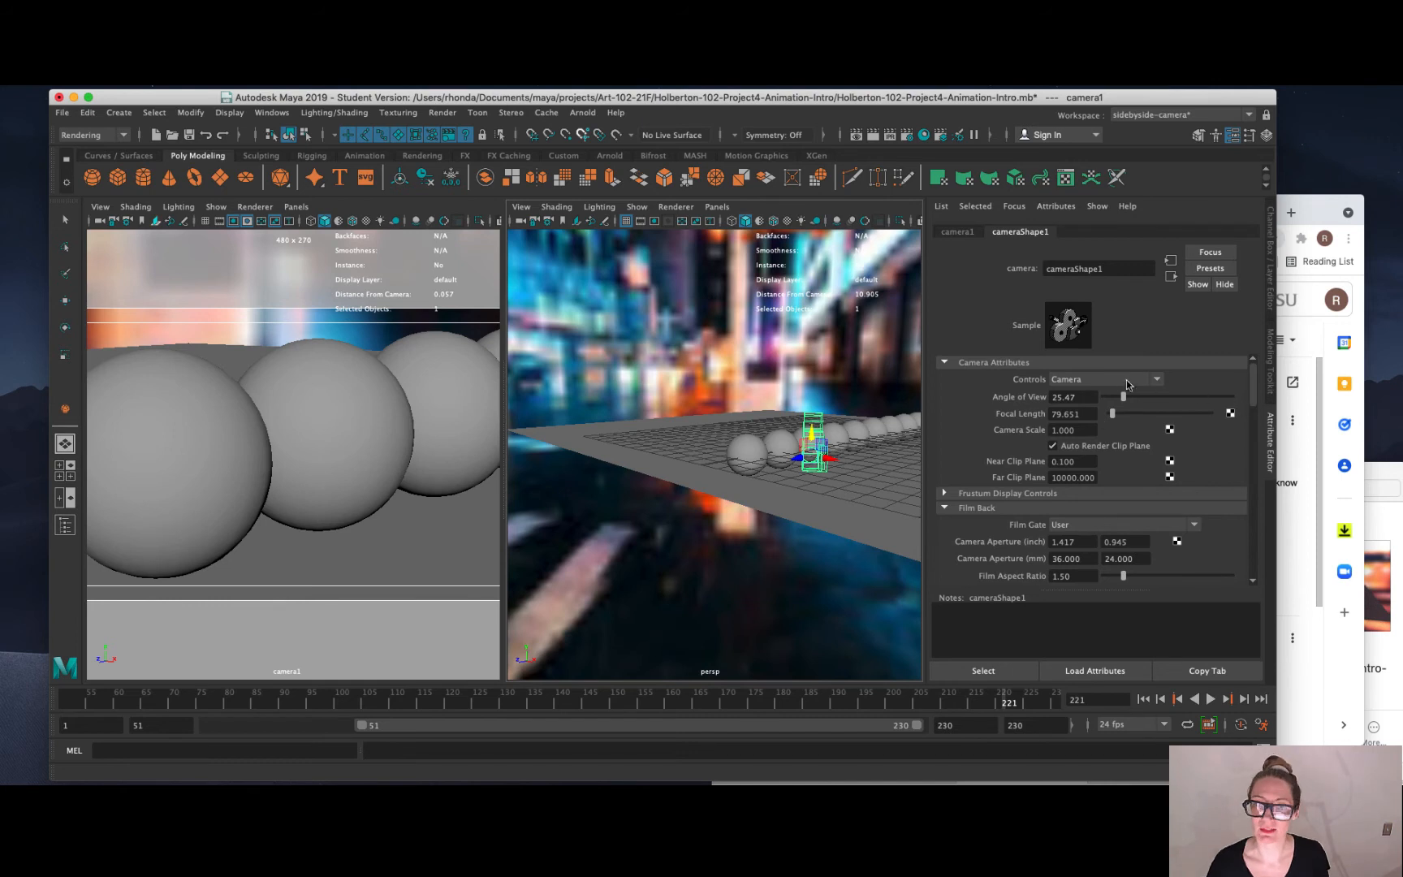
pyautogui.moveTo(1124, 400)
pyautogui.mouseDown()
pyautogui.moveTo(1156, 408)
pyautogui.moveTo(1113, 420)
pyautogui.mouseUp()
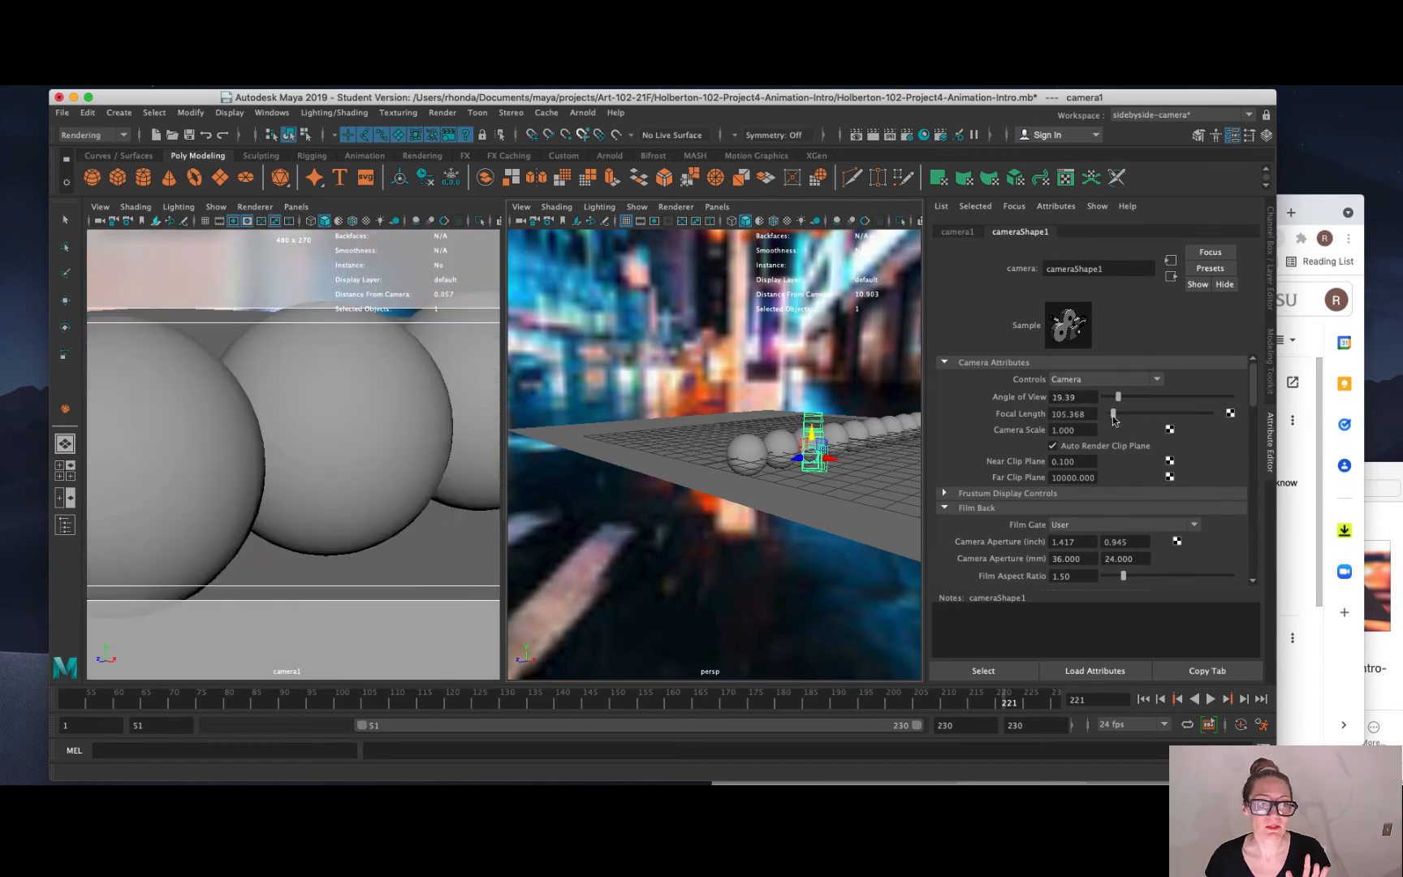
pyautogui.press('z')
pyautogui.press('z')
pyautogui.press('z')
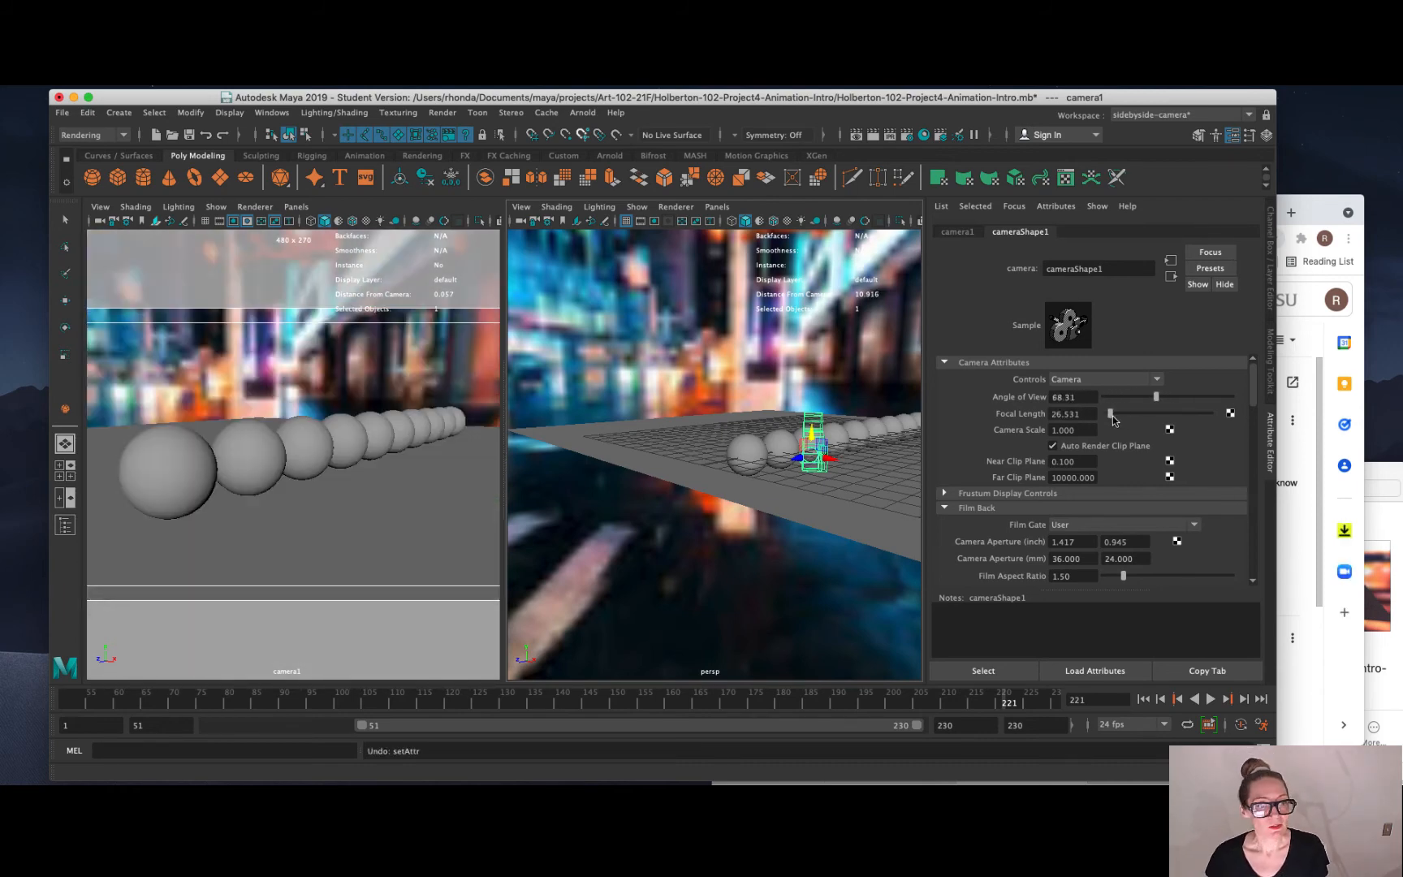
# Widen the camera1 viewport and set the camera's angle of view to about 55.98.
pyautogui.moveTo(505, 511); pyautogui.dragTo(677, 512)
pyautogui.moveTo(1156, 396); pyautogui.dragTo(1147, 402)
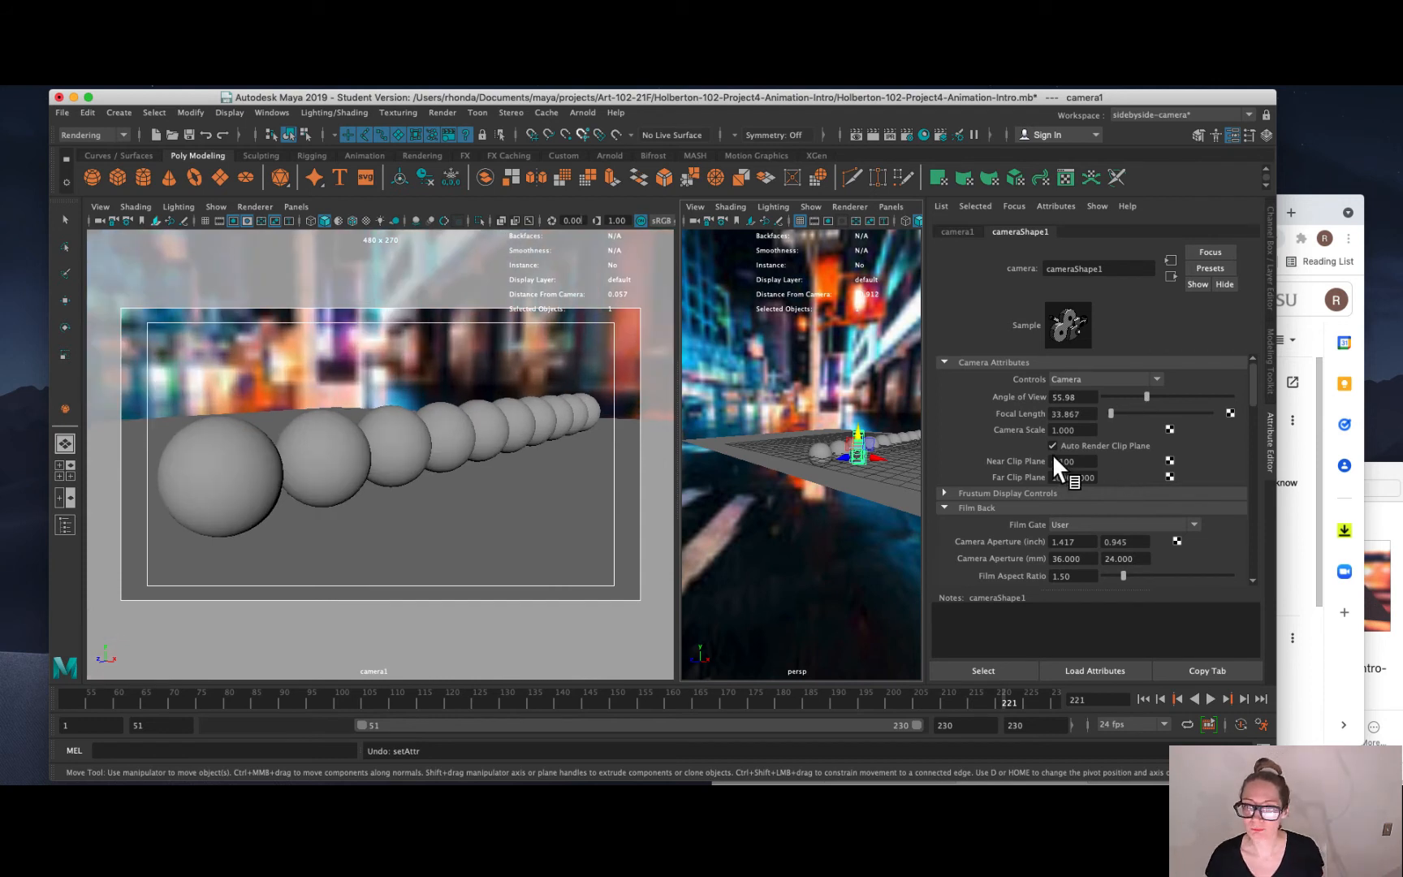
# Collapse camera1's Camera Attributes and Film Back sections and show its Arnold attributes.
pyautogui.click(944, 362)
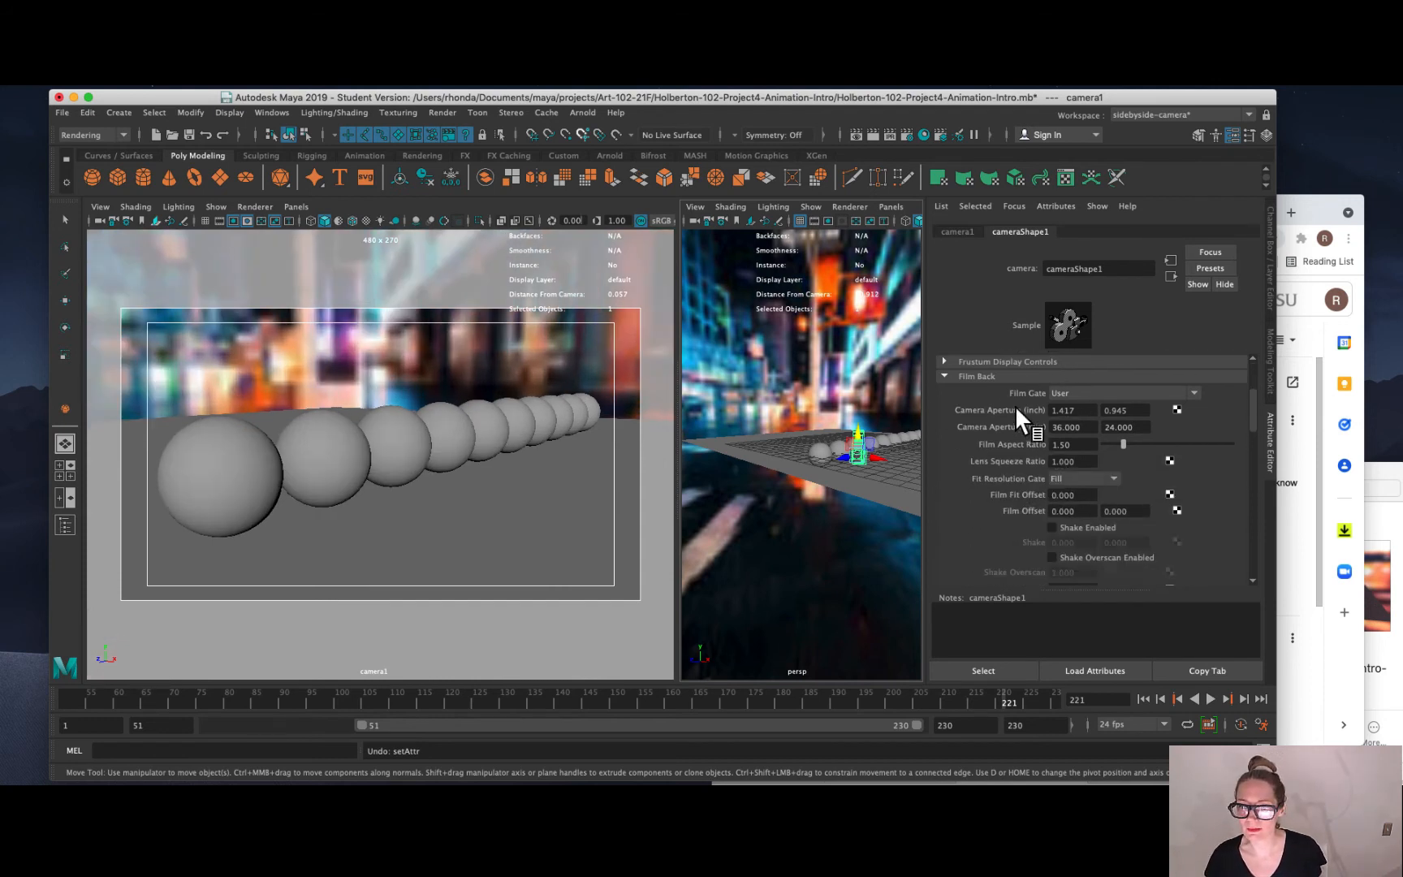
pyautogui.click(945, 376)
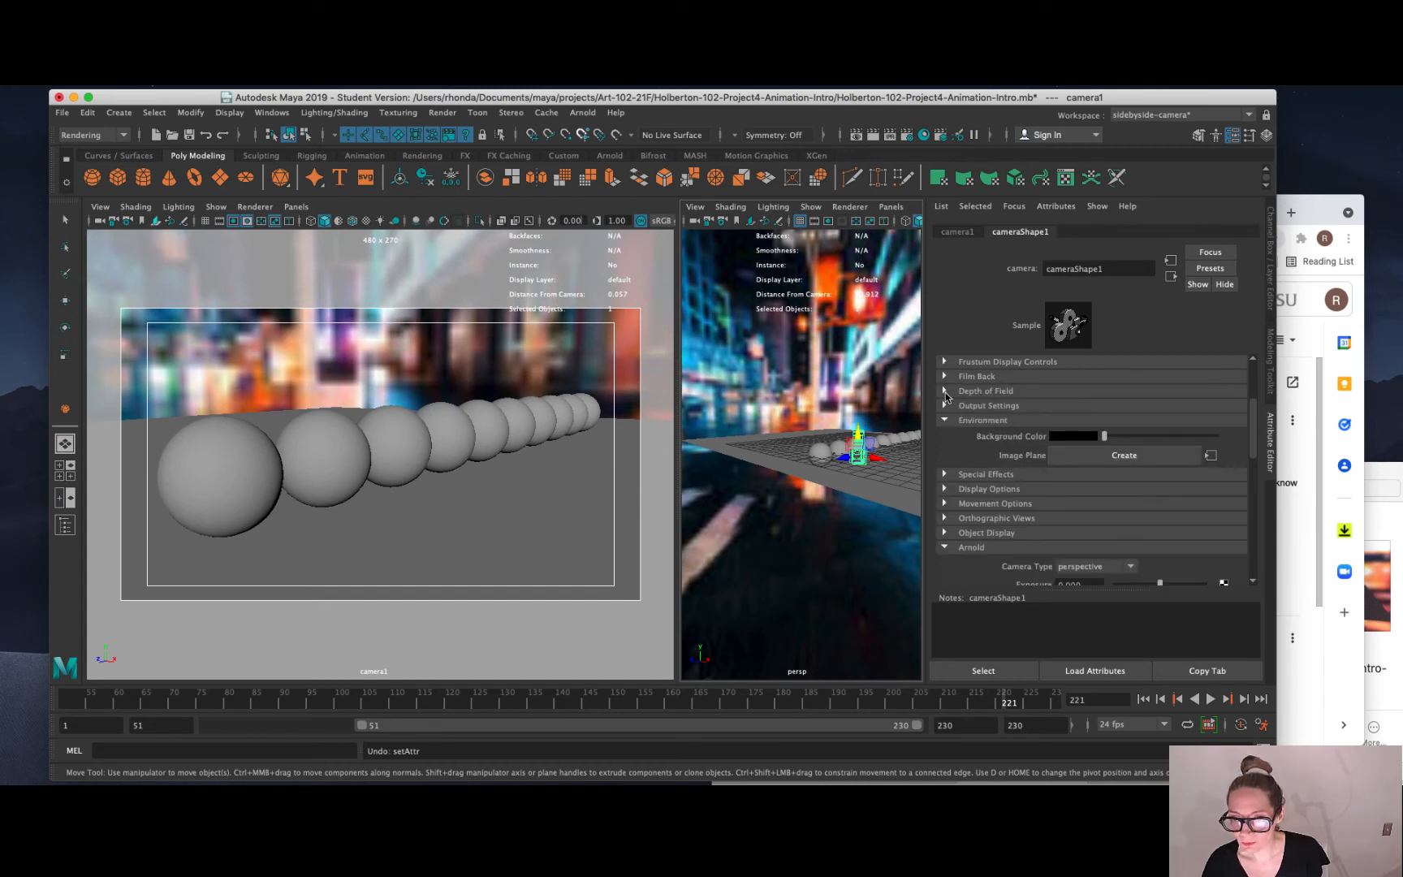
pyautogui.click(945, 395)
pyautogui.click(950, 394)
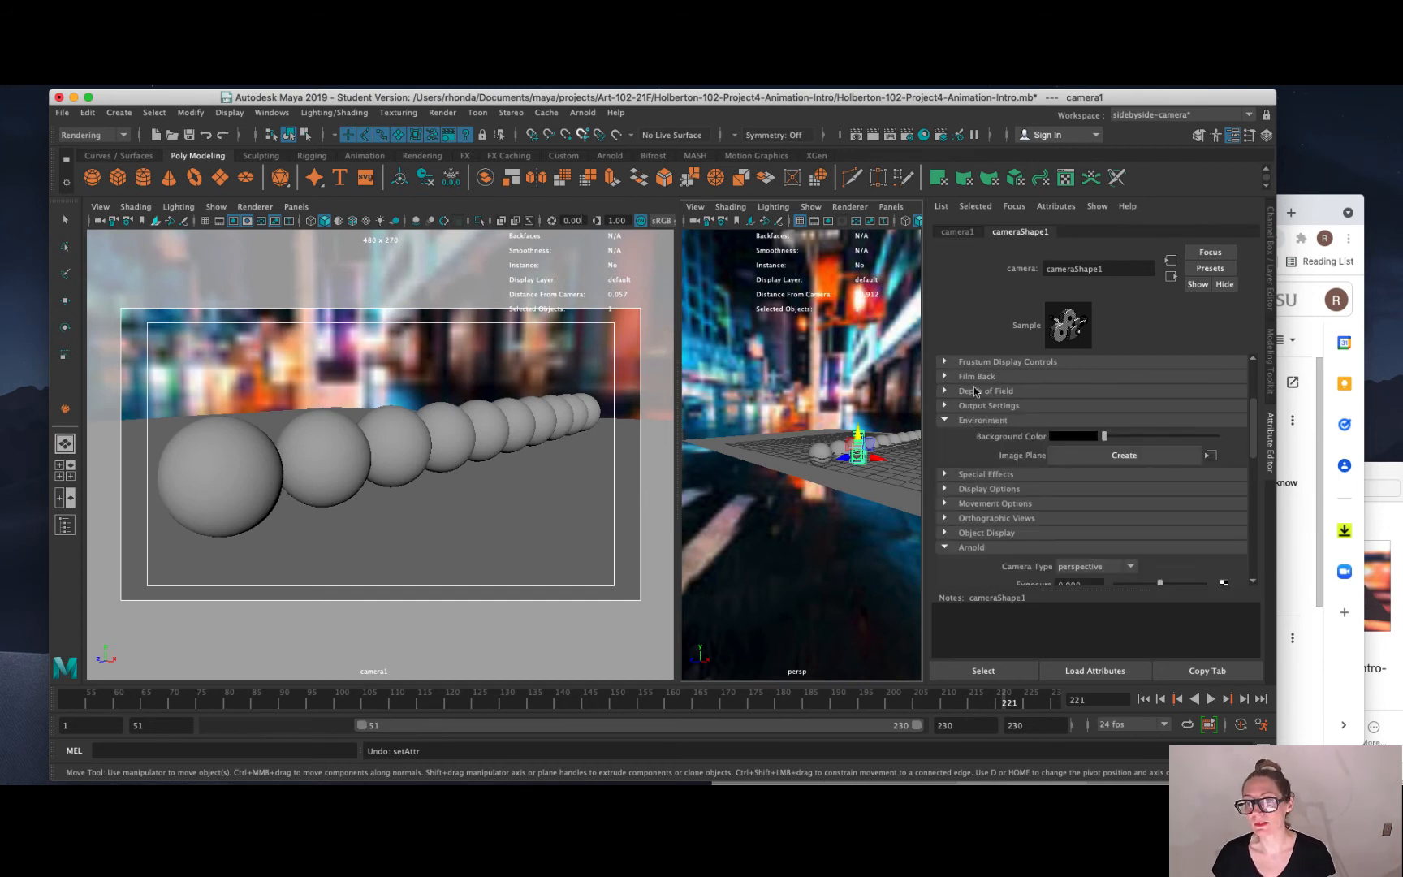
pyautogui.scroll(-3, 1010, 520)
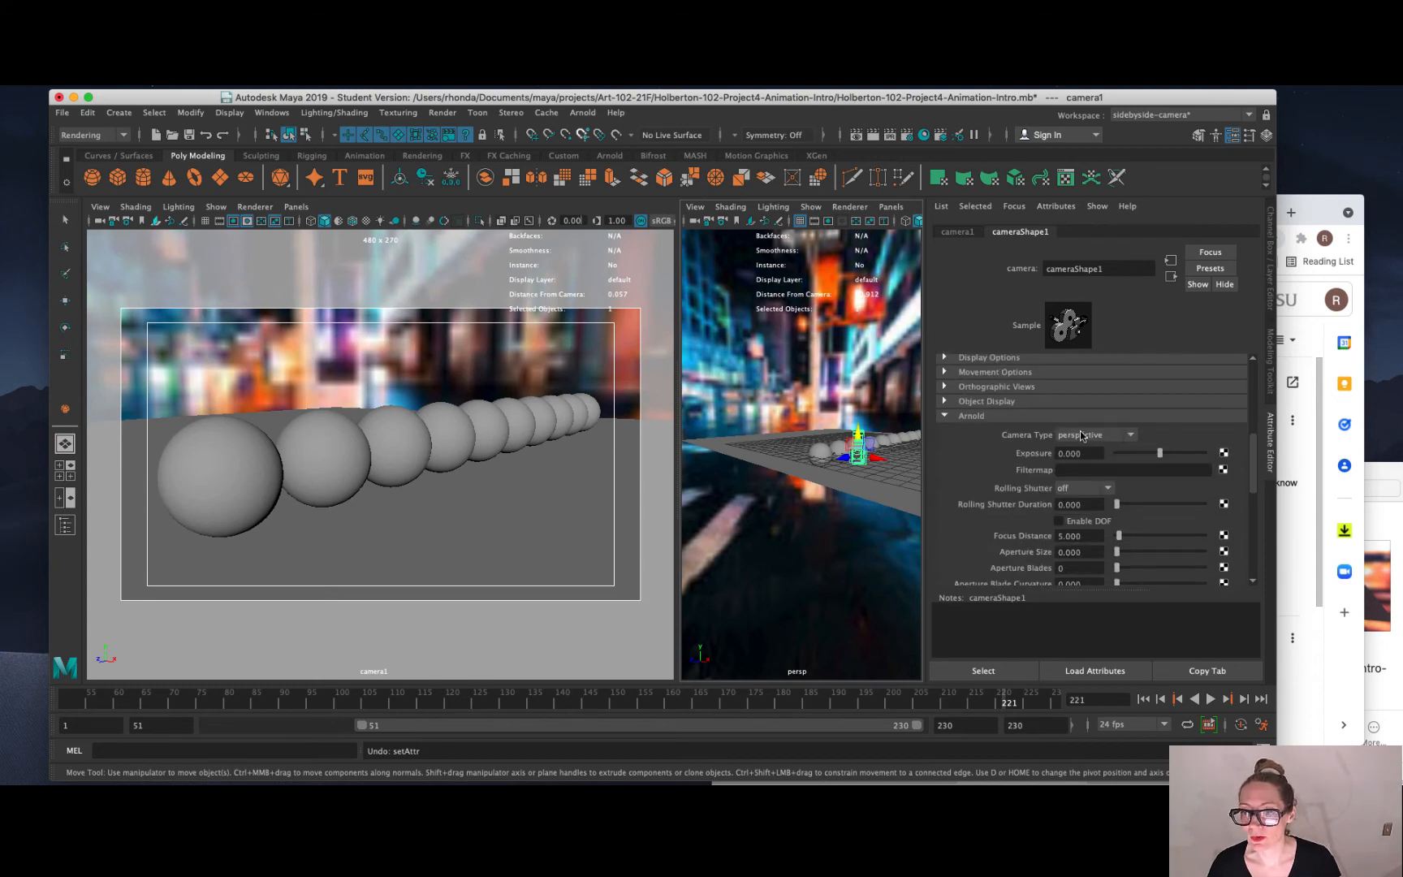
# Try the vr_camera type in camera1's Arnold attributes, and set the camera type back to perspective.
pyautogui.click(1131, 435)
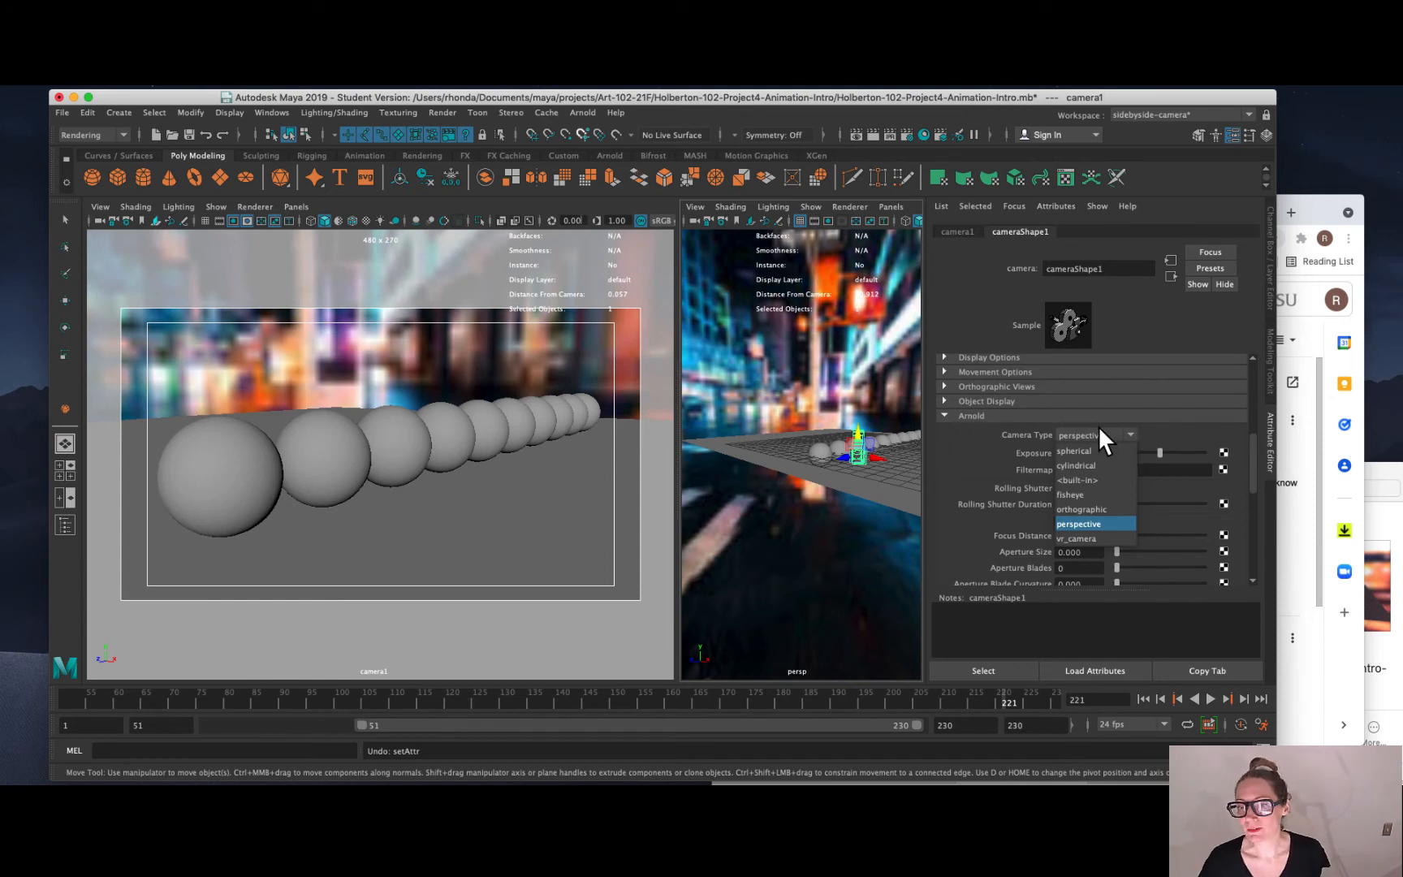
pyautogui.click(1084, 537)
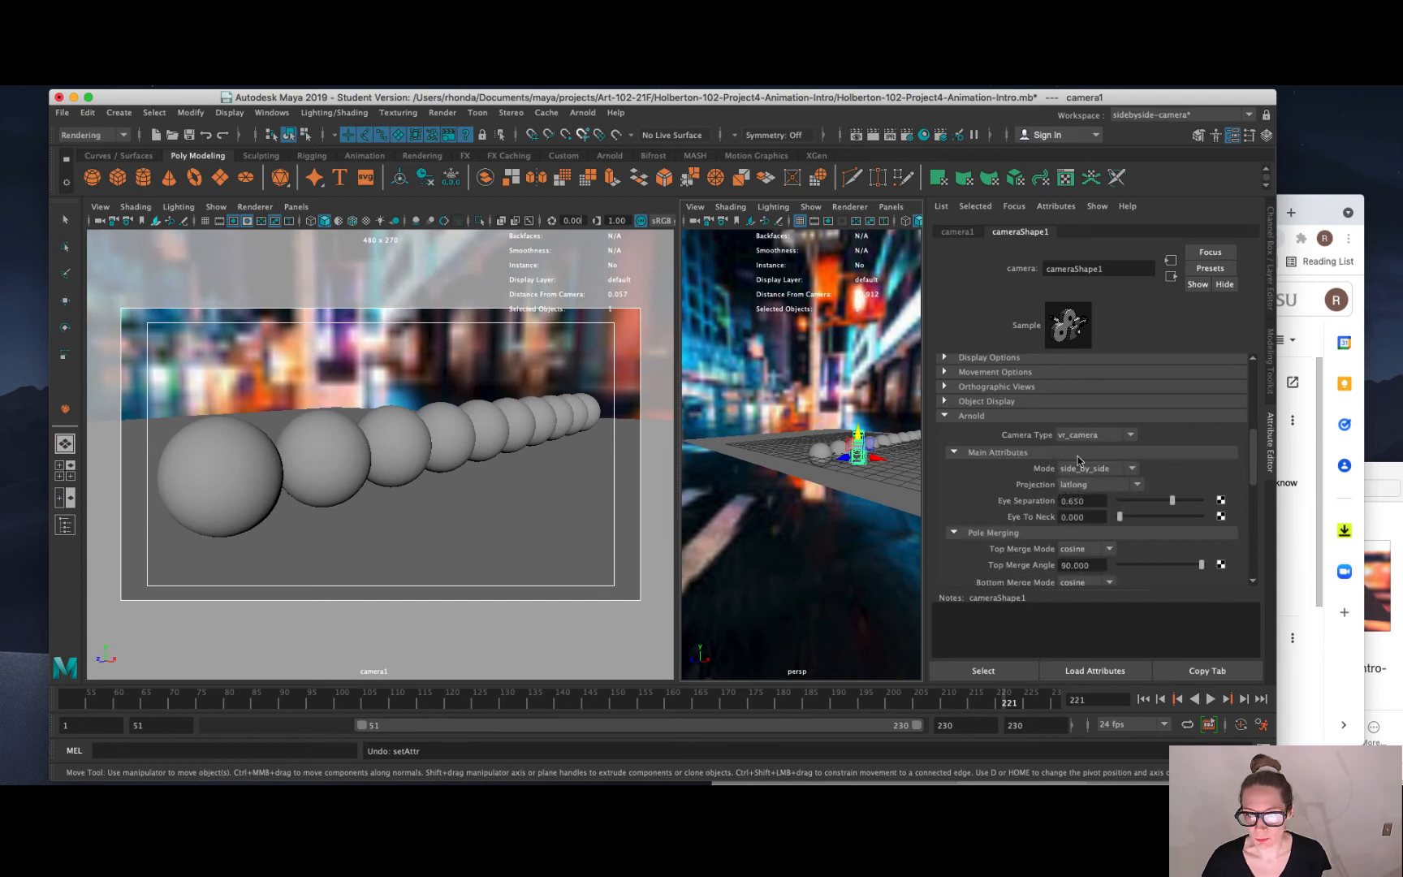
pyautogui.click(1116, 438)
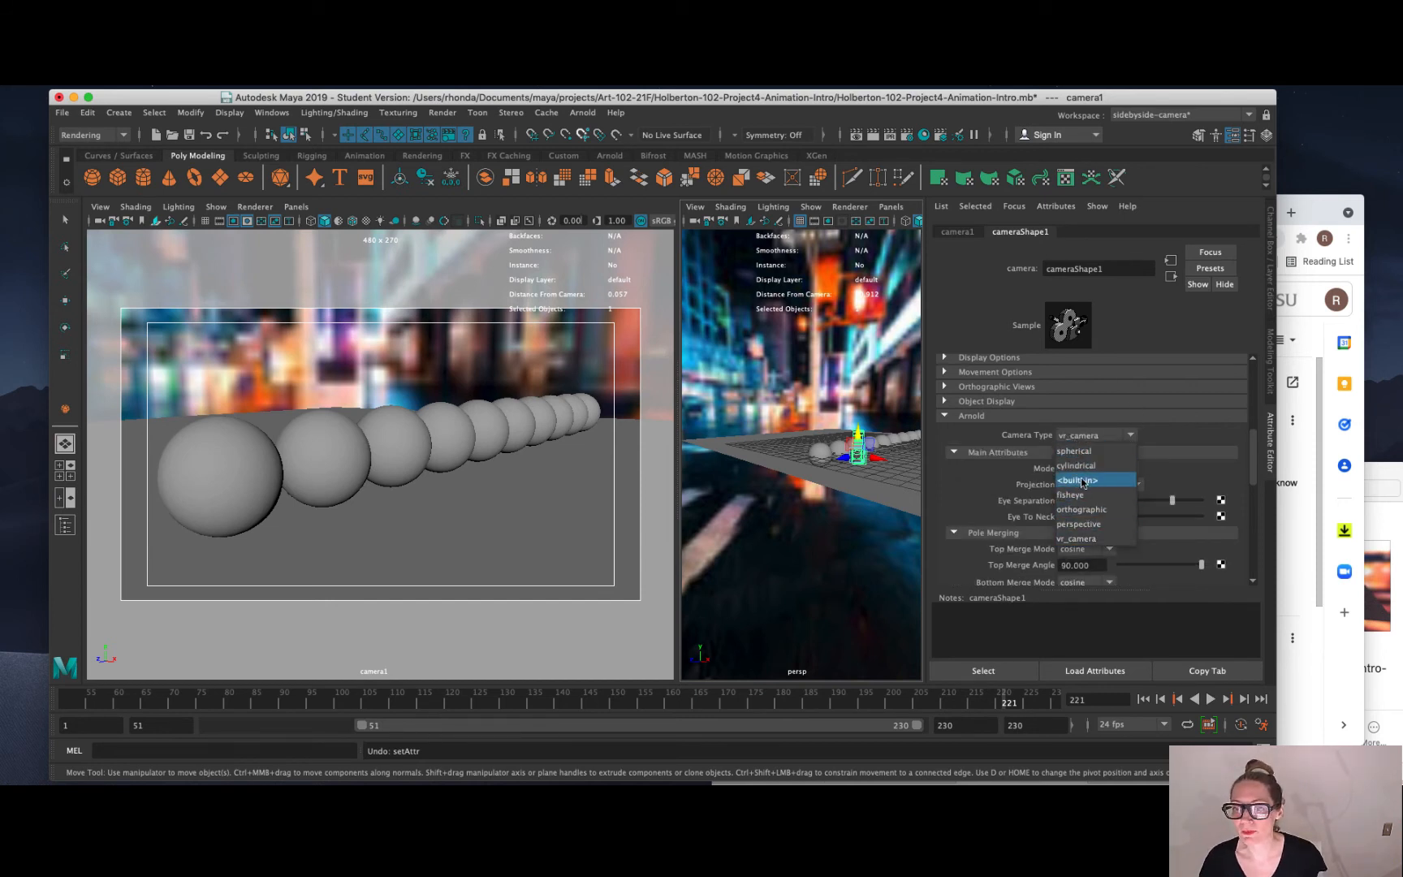
pyautogui.click(1084, 524)
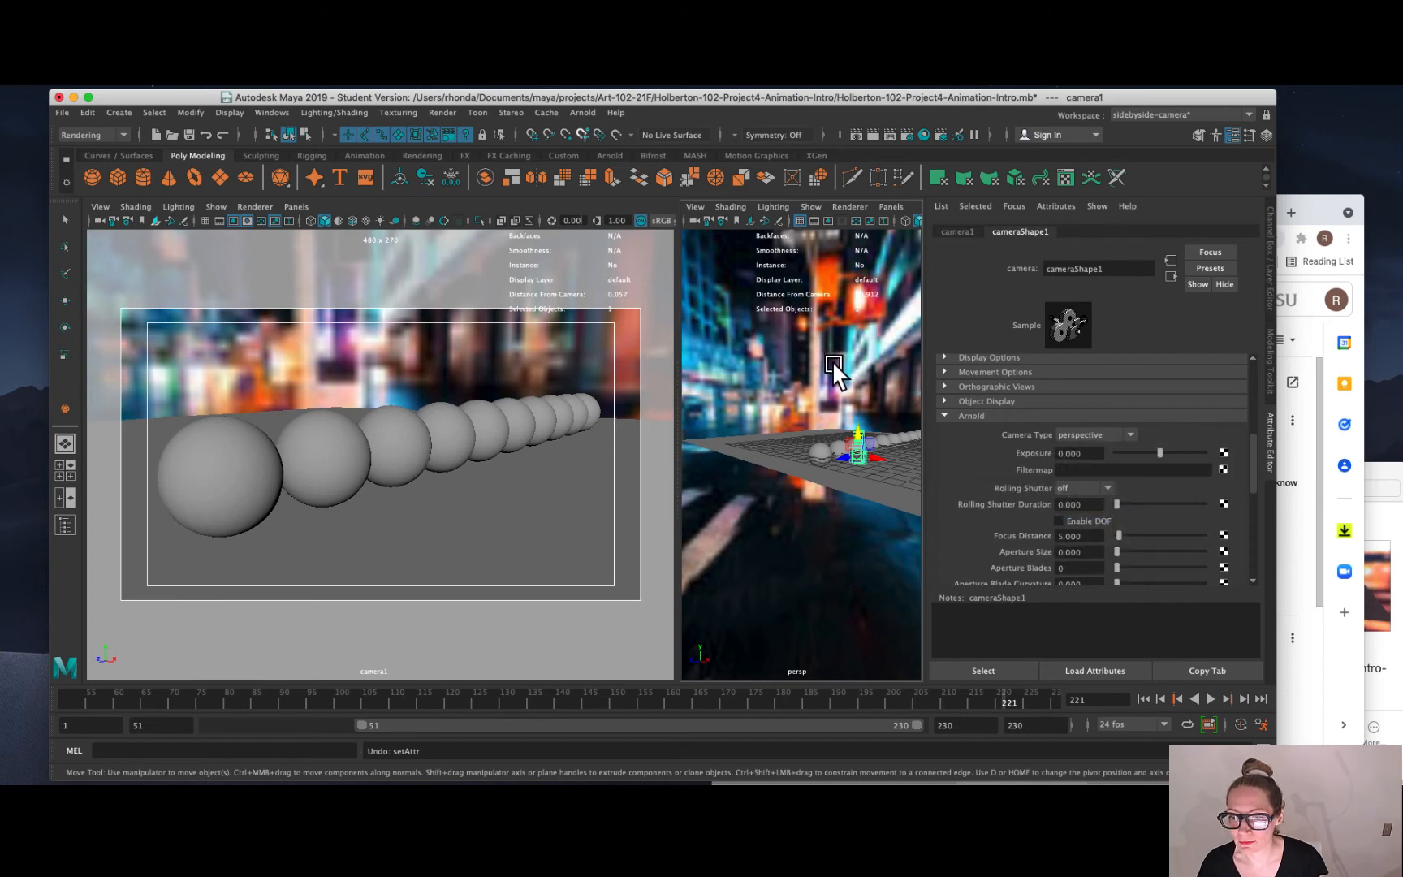
# Open the Render View and start an IPR render from camera1.
pyautogui.click(857, 136)
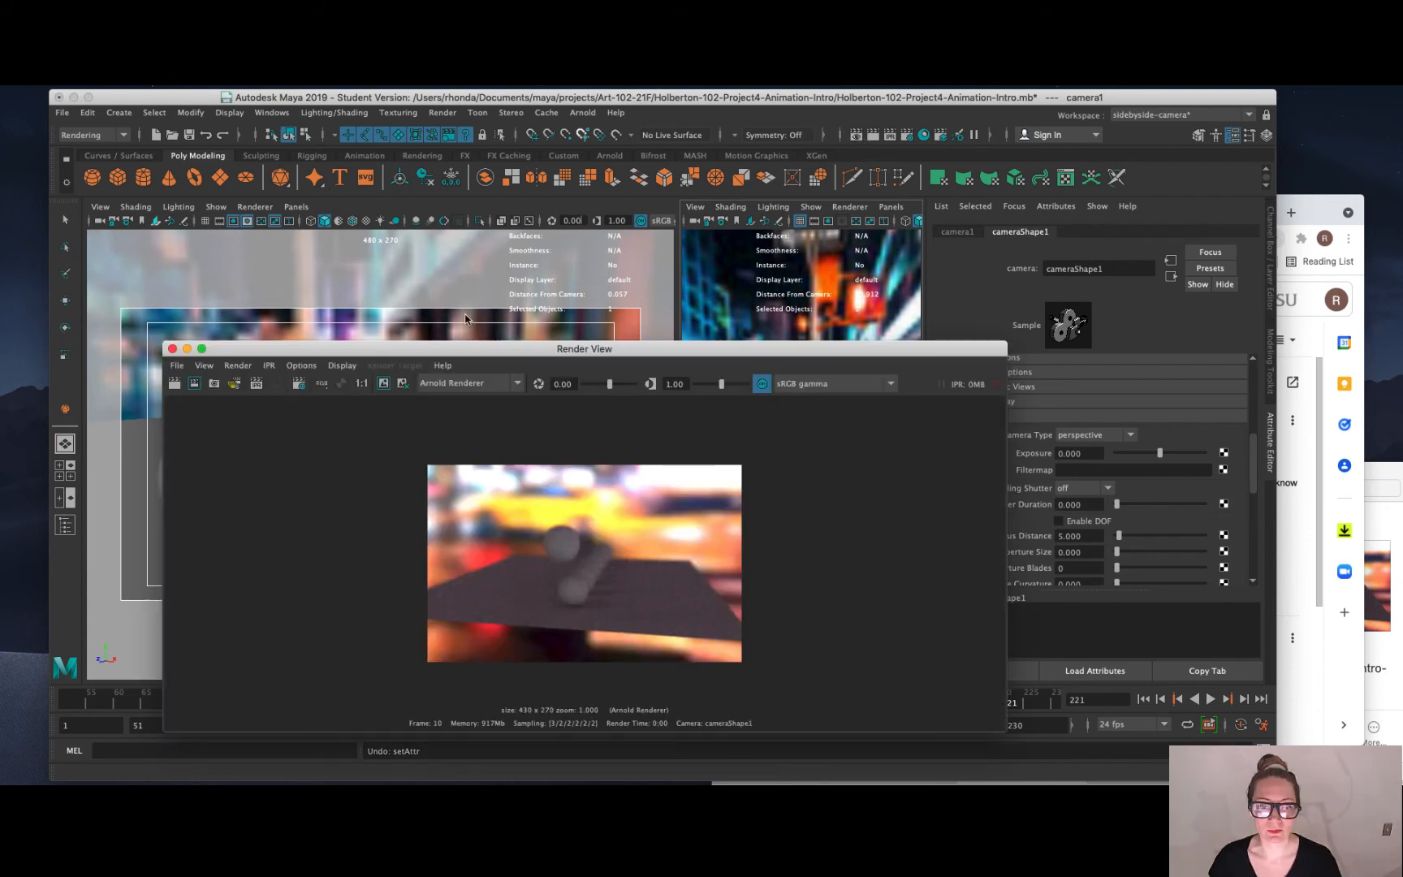
pyautogui.click(270, 367)
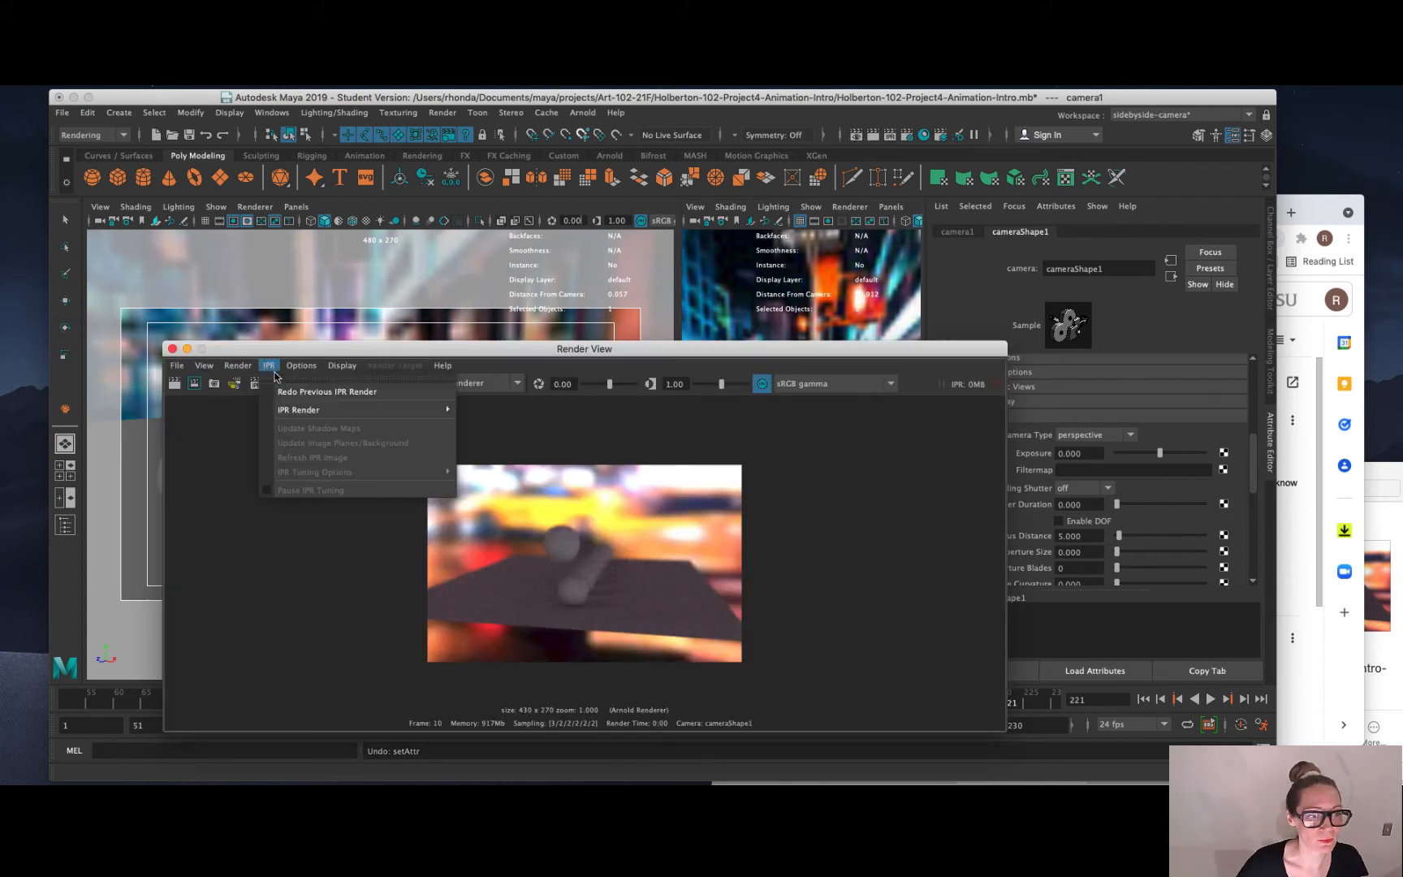
pyautogui.moveTo(293, 409)
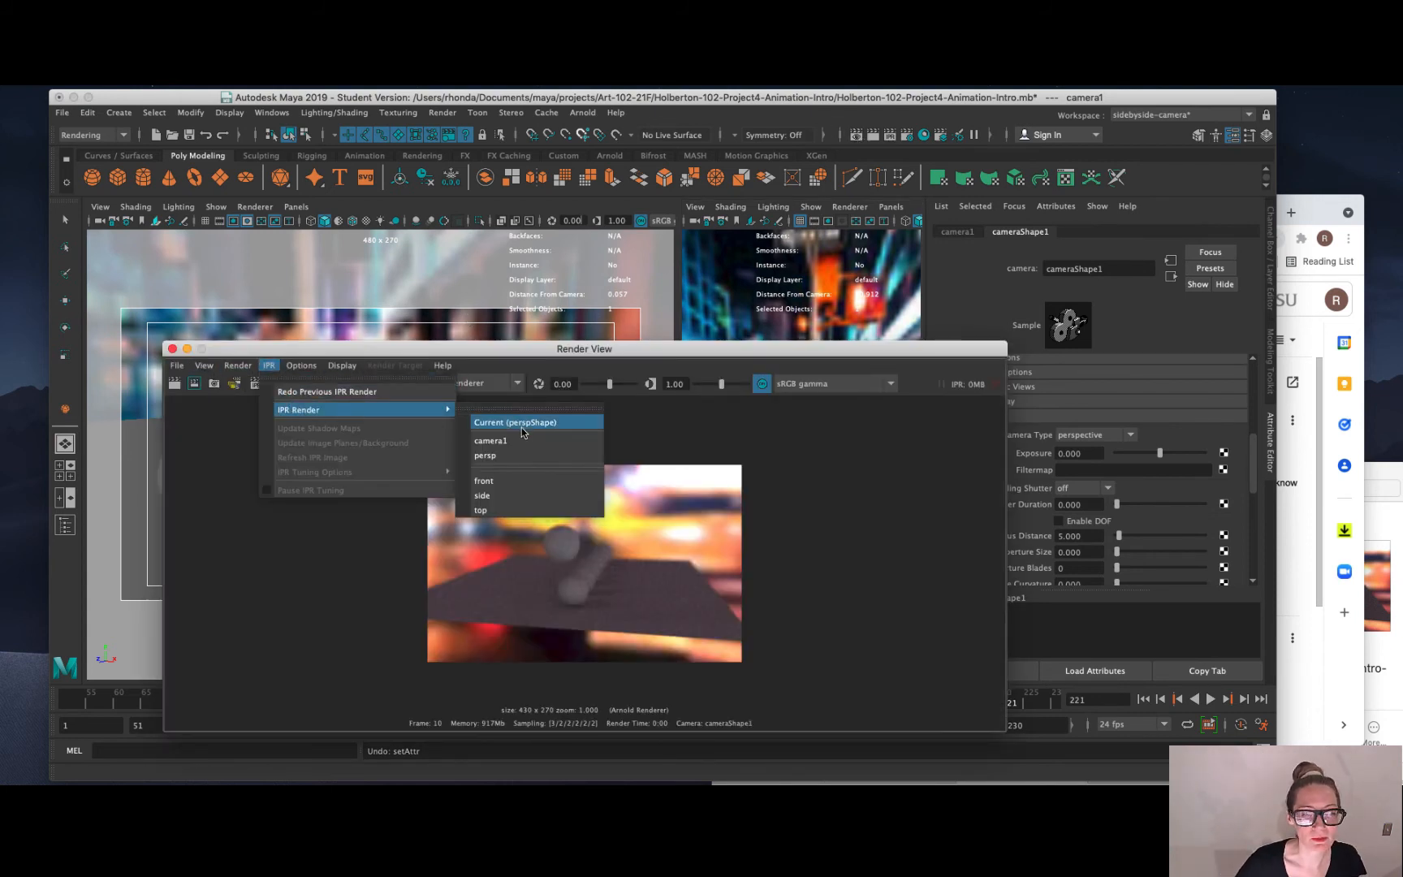
pyautogui.click(497, 441)
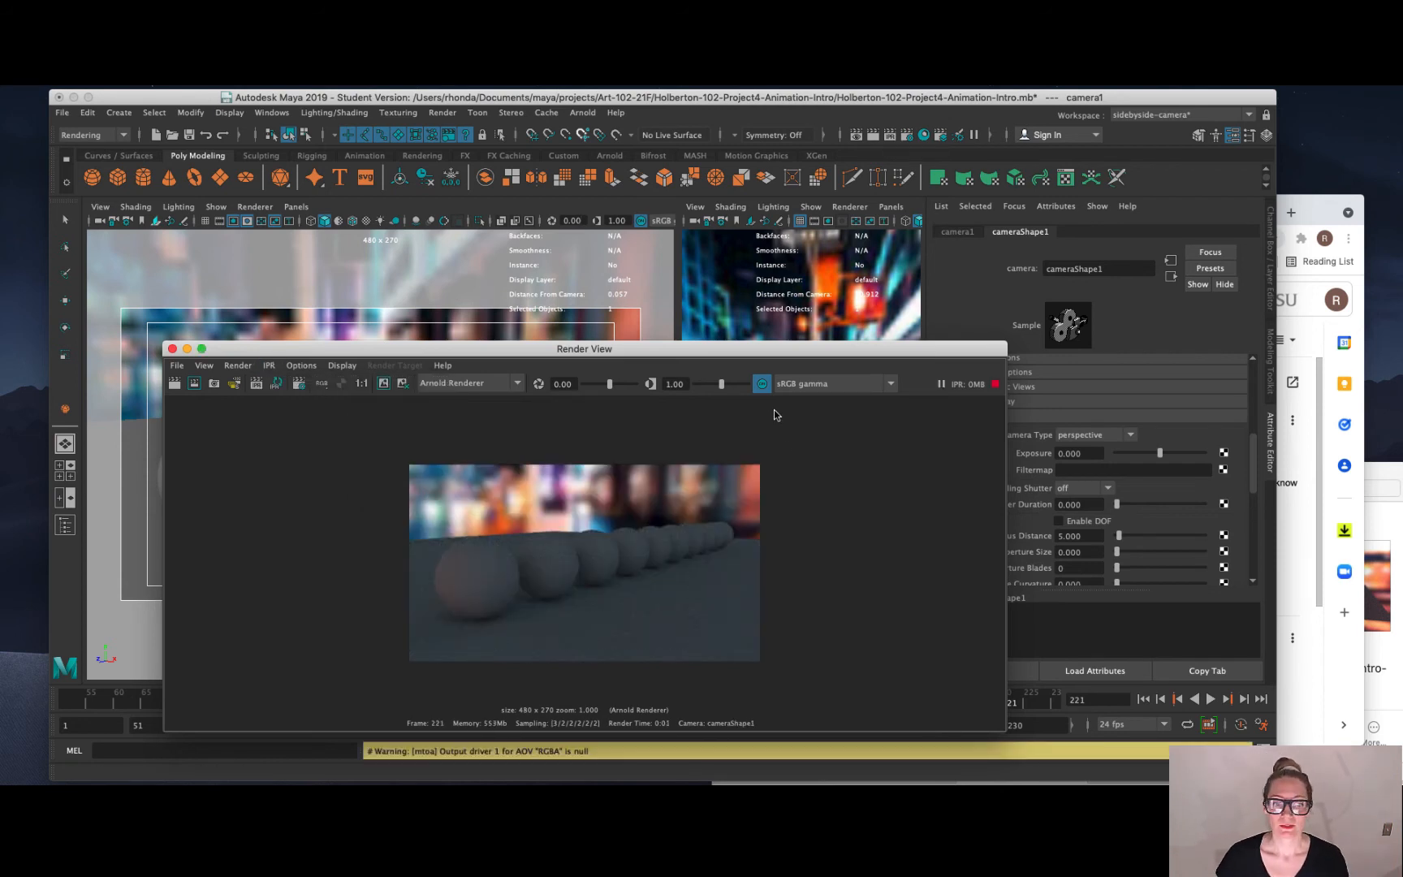
# Select the Arnold sky dome light and raise its intensity to about 3.456.
pyautogui.click(700, 292)
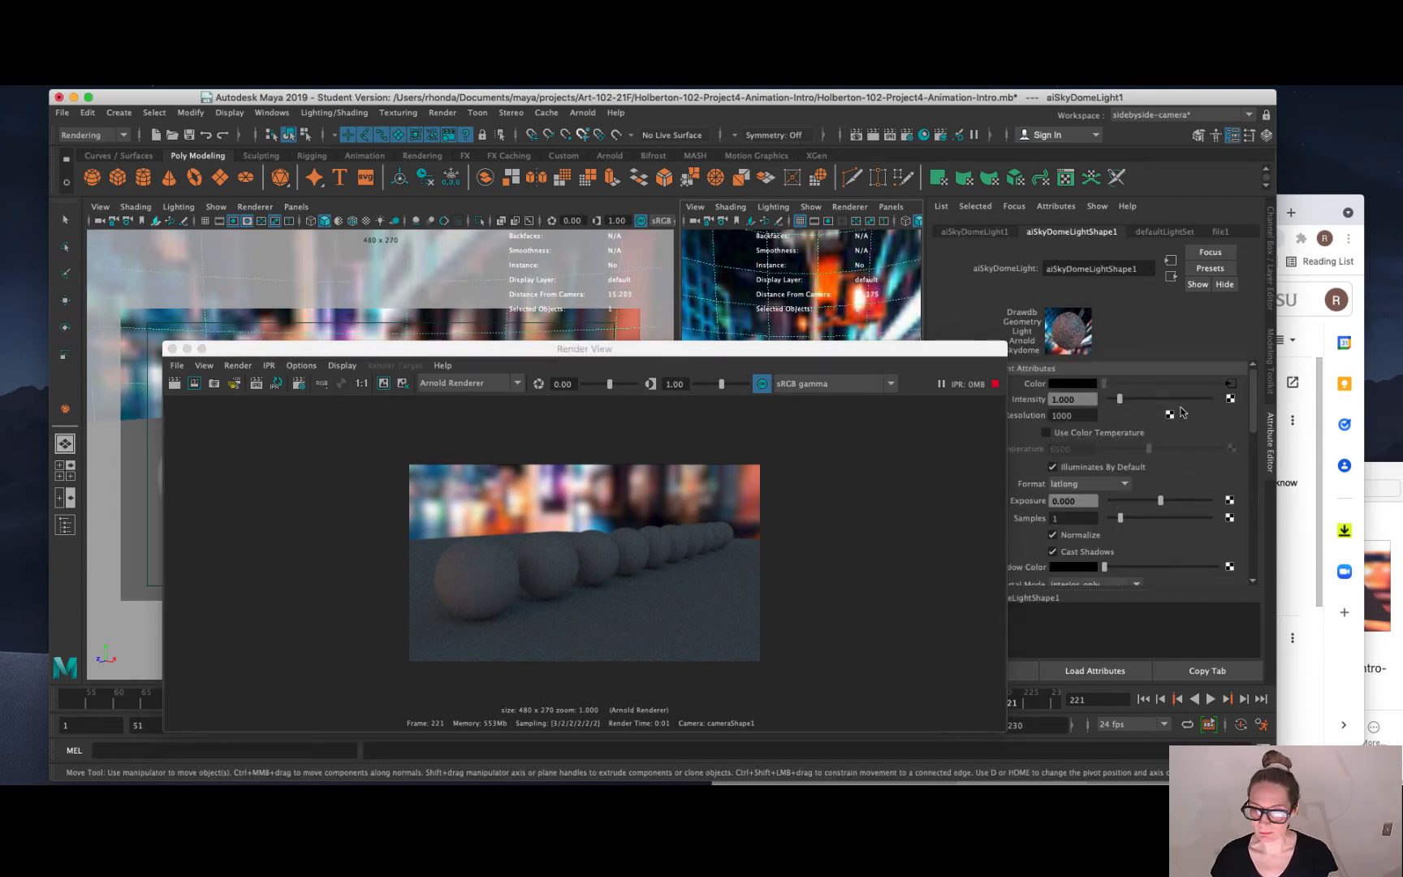
pyautogui.moveTo(1121, 400); pyautogui.dragTo(1144, 406)
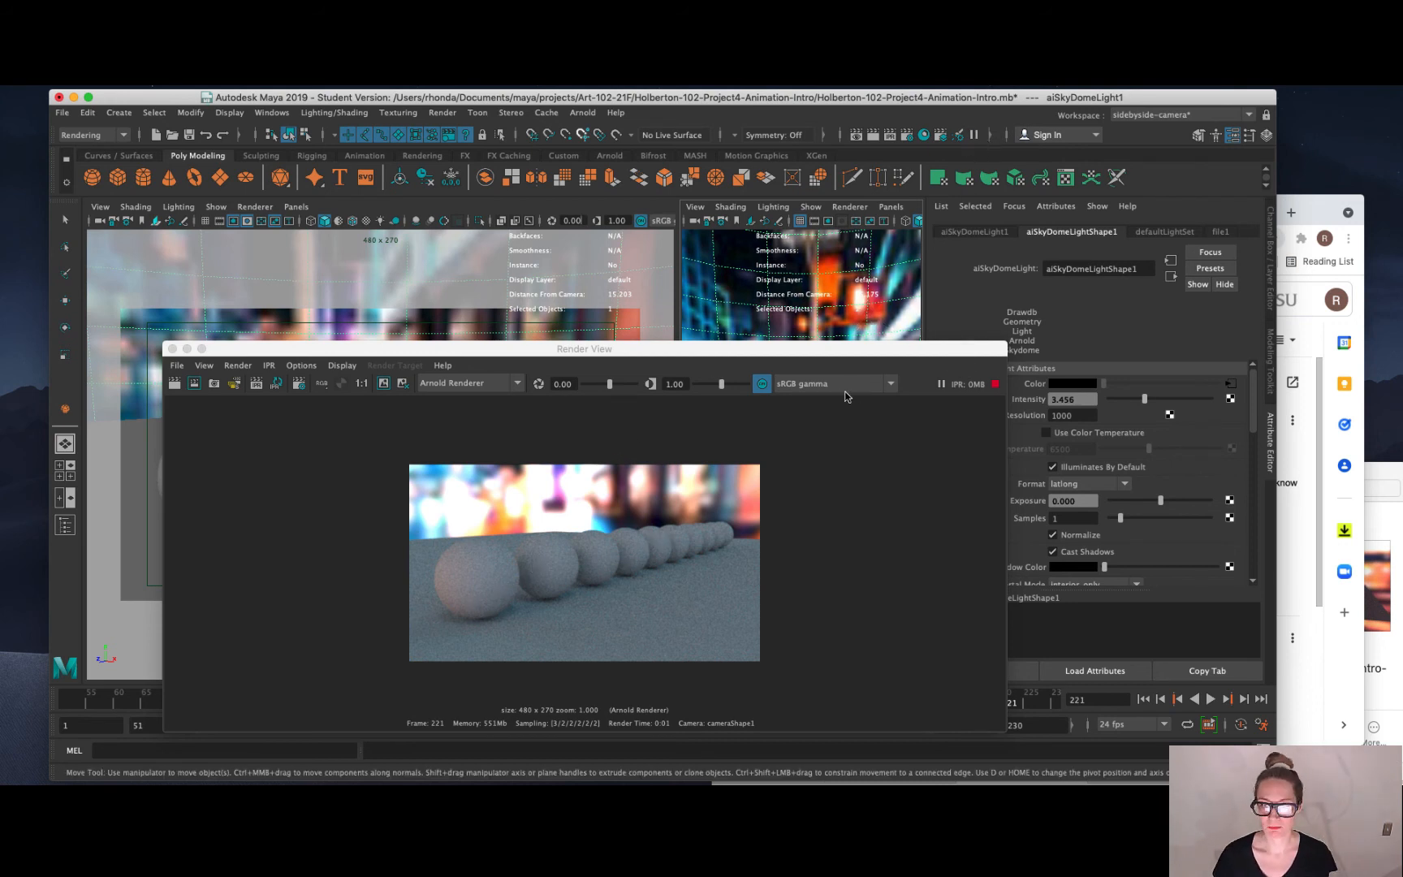
# Move the Render View aside, select camera1, enable its Arnold depth of field, and open the Focus Distance value for editing.
pyautogui.moveTo(873, 349); pyautogui.dragTo(742, 253)
pyautogui.click(858, 447)
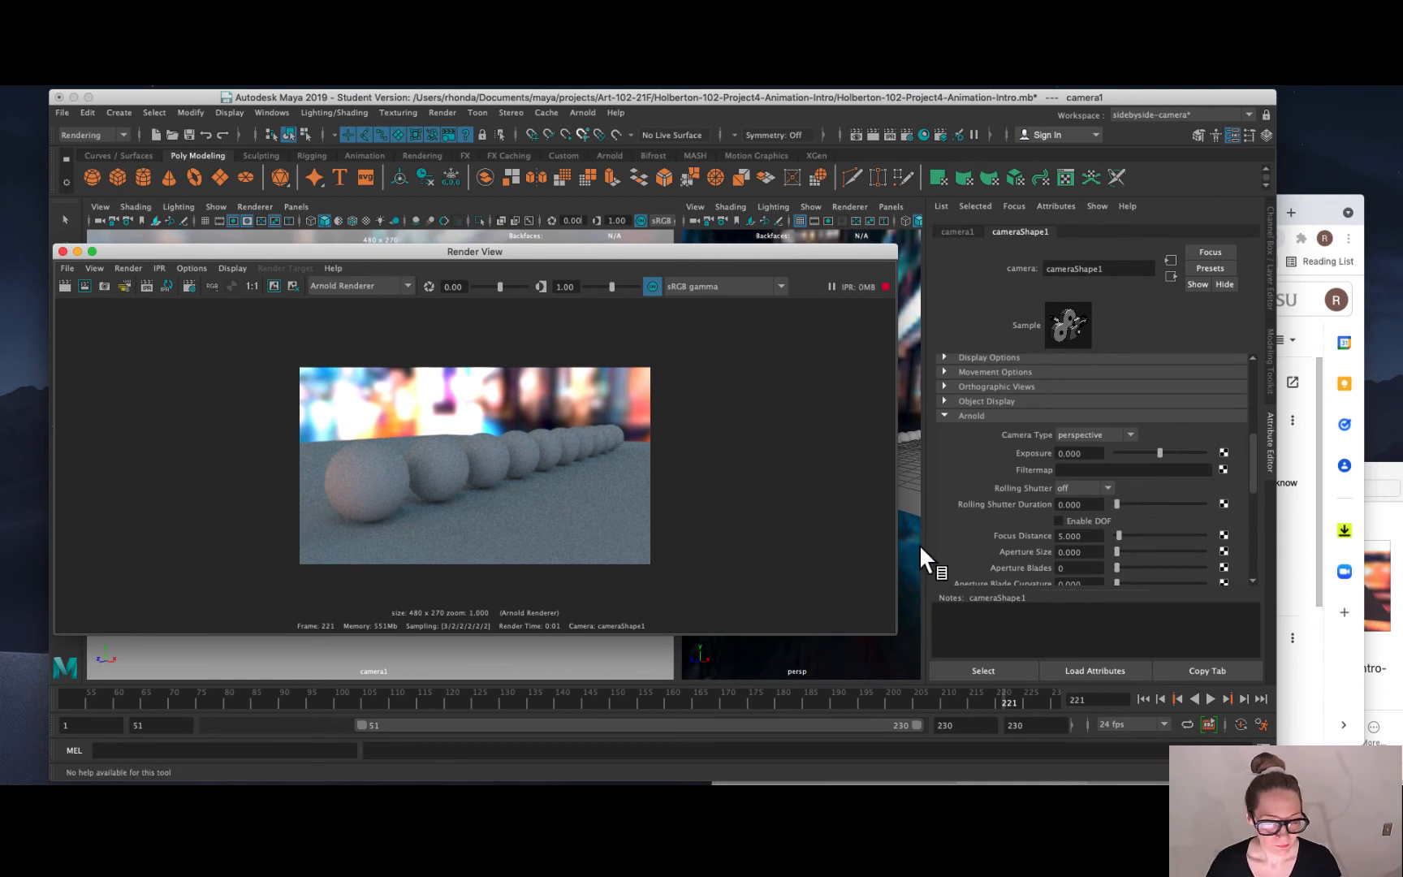
pyautogui.click(1059, 521)
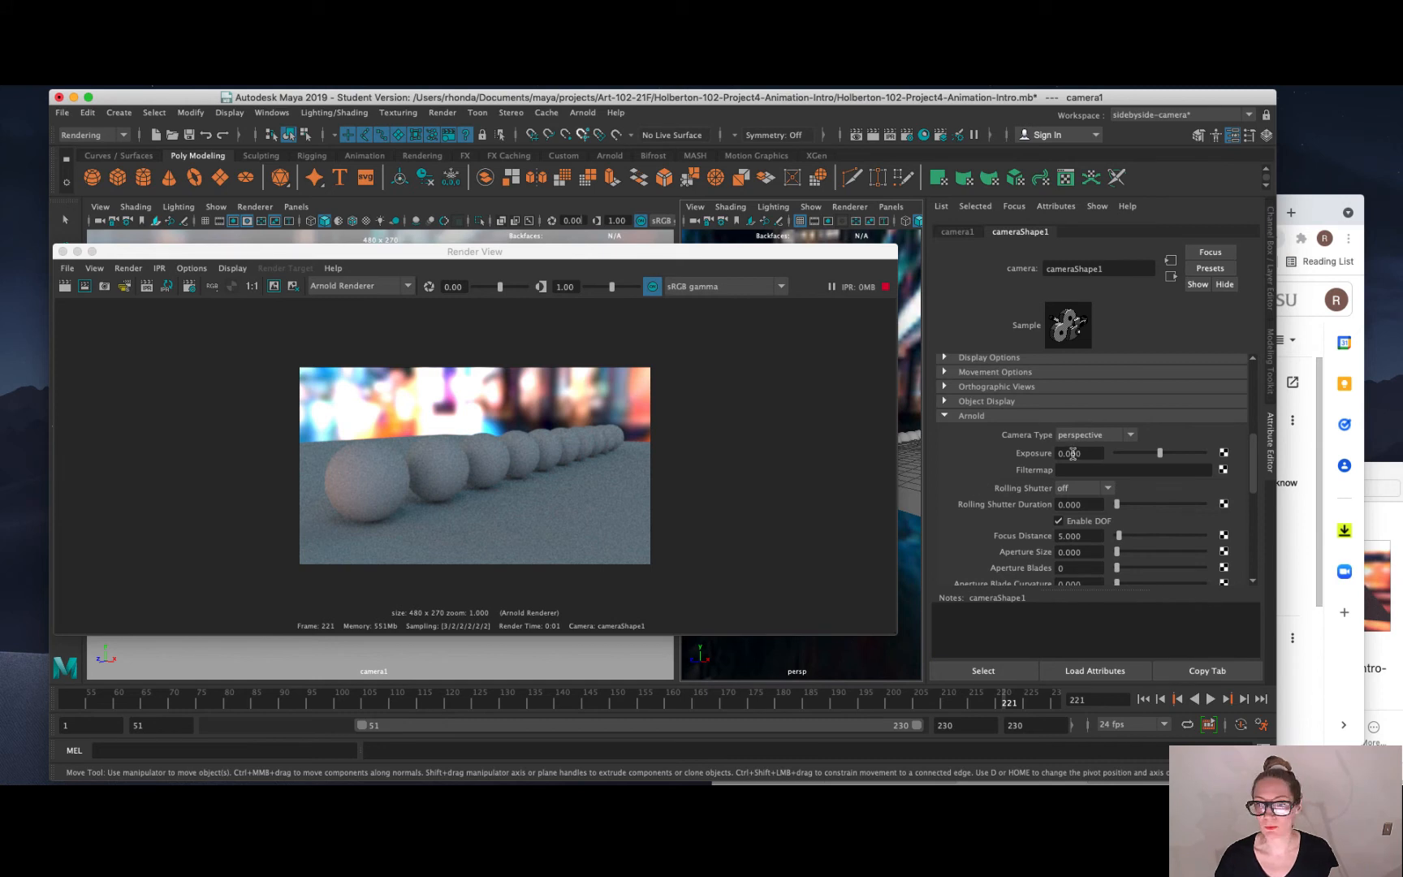
pyautogui.click(1079, 537)
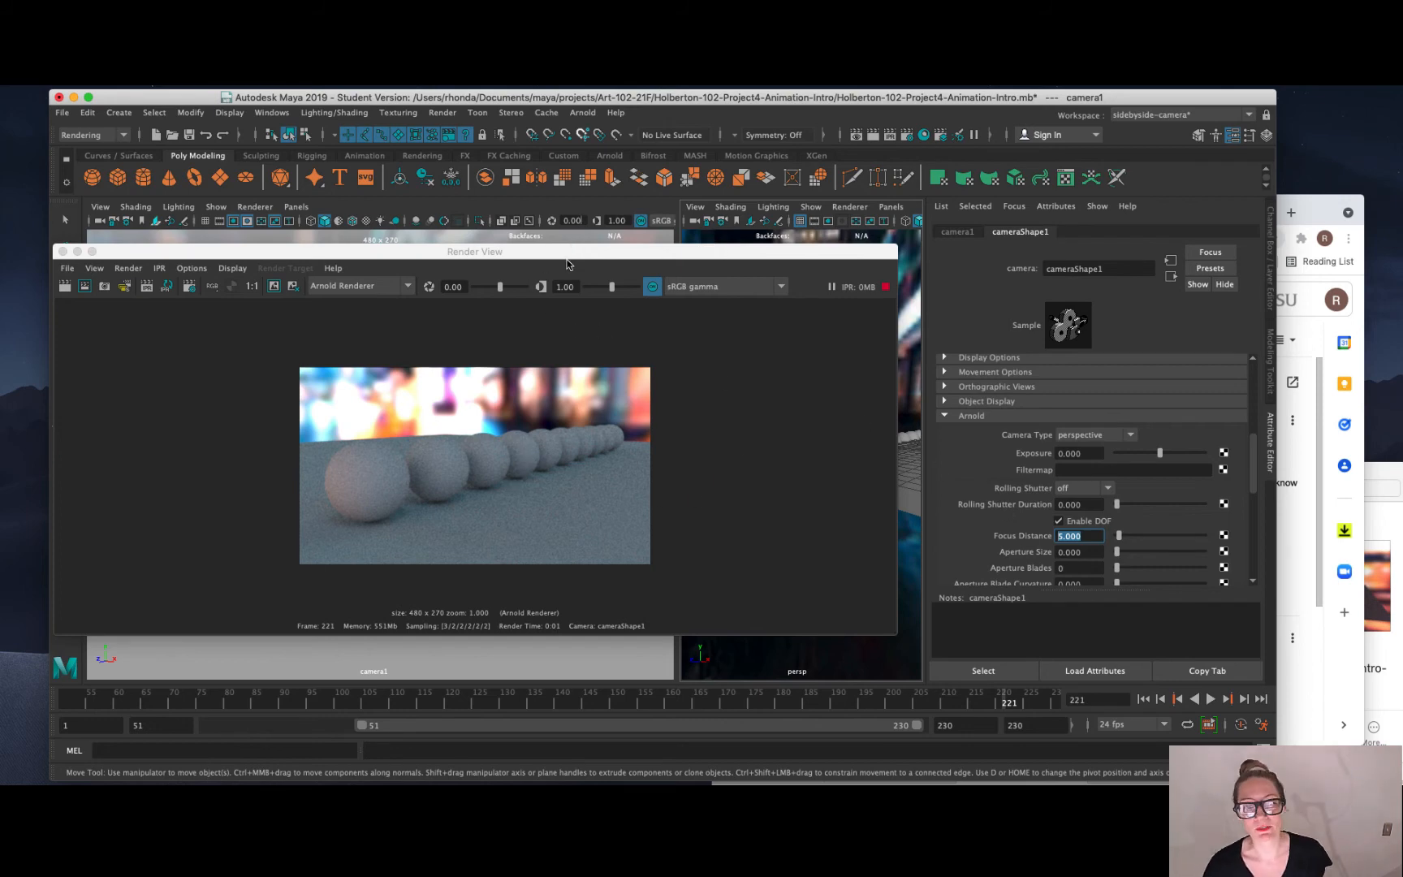
# Move the Render View below the spheres in the camera view and select the third sphere to read its distance from the camera.
pyautogui.moveTo(569, 258); pyautogui.dragTo(483, 419)
pyautogui.moveTo(686, 434); pyautogui.dragTo(683, 460)
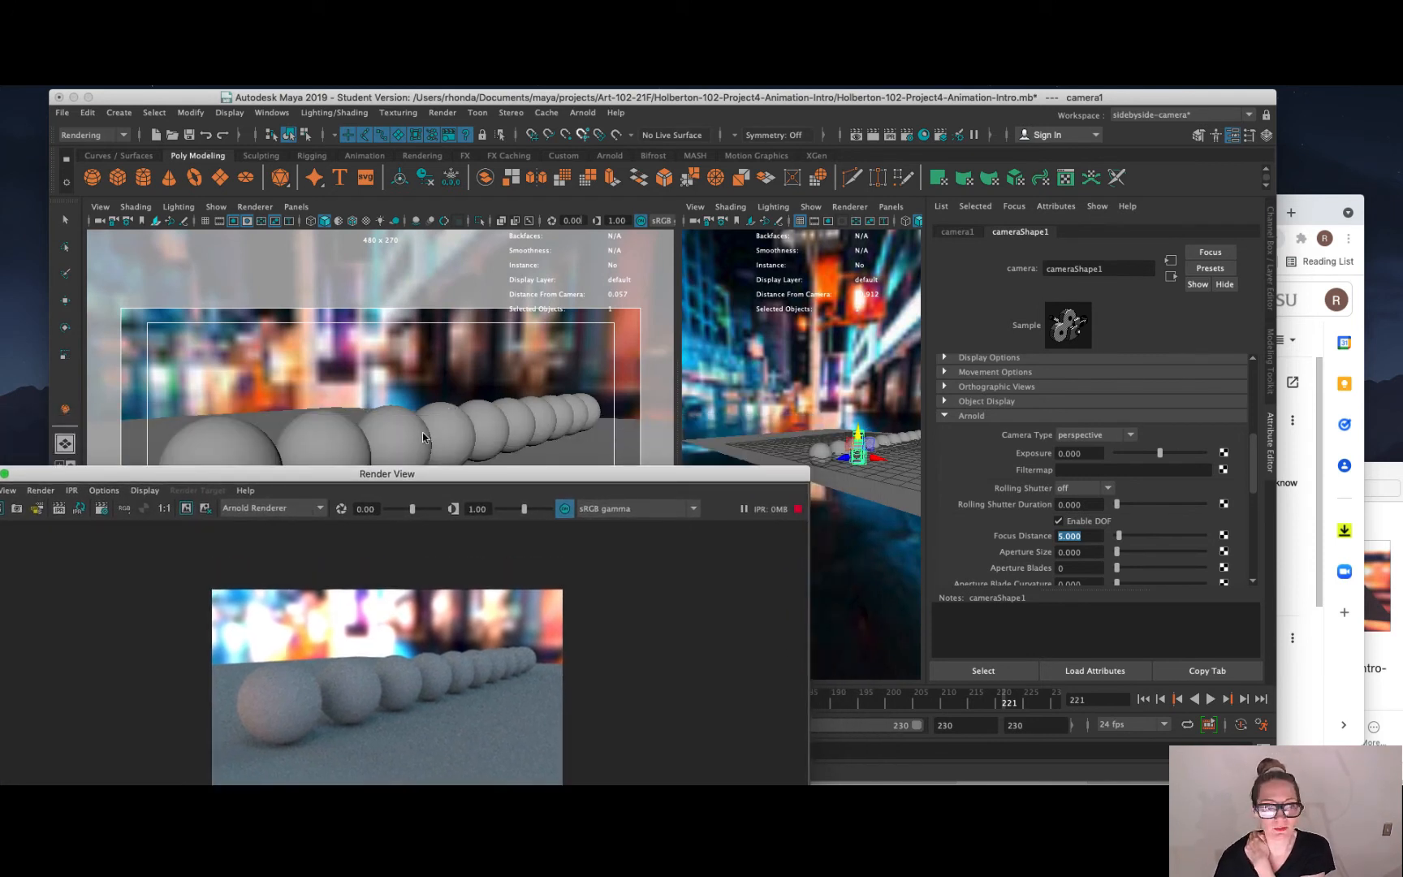
pyautogui.click(385, 428)
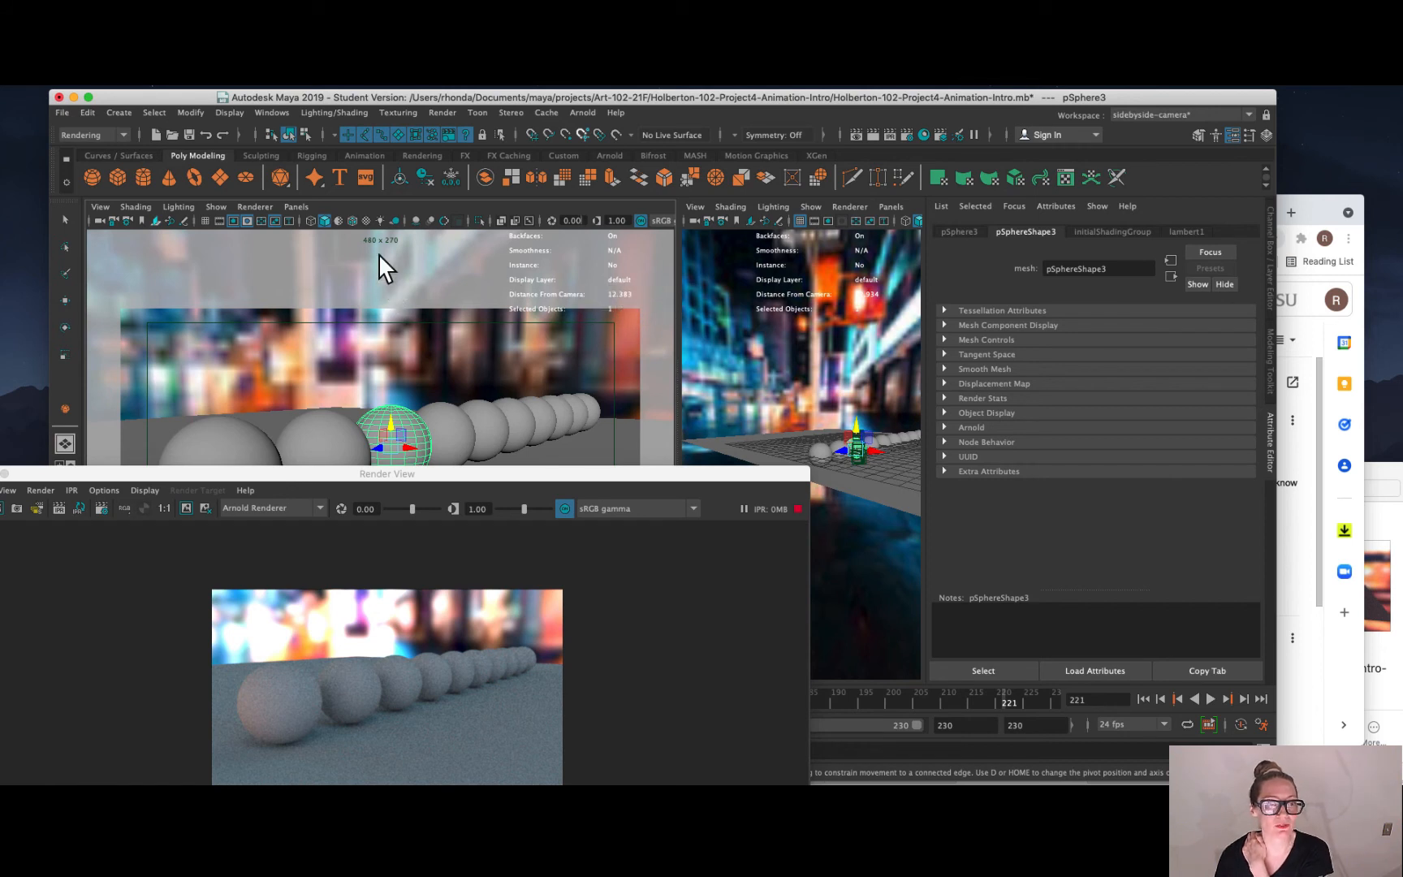
# Turn the Object Details heads-up display off and back on.
pyautogui.click(230, 112)
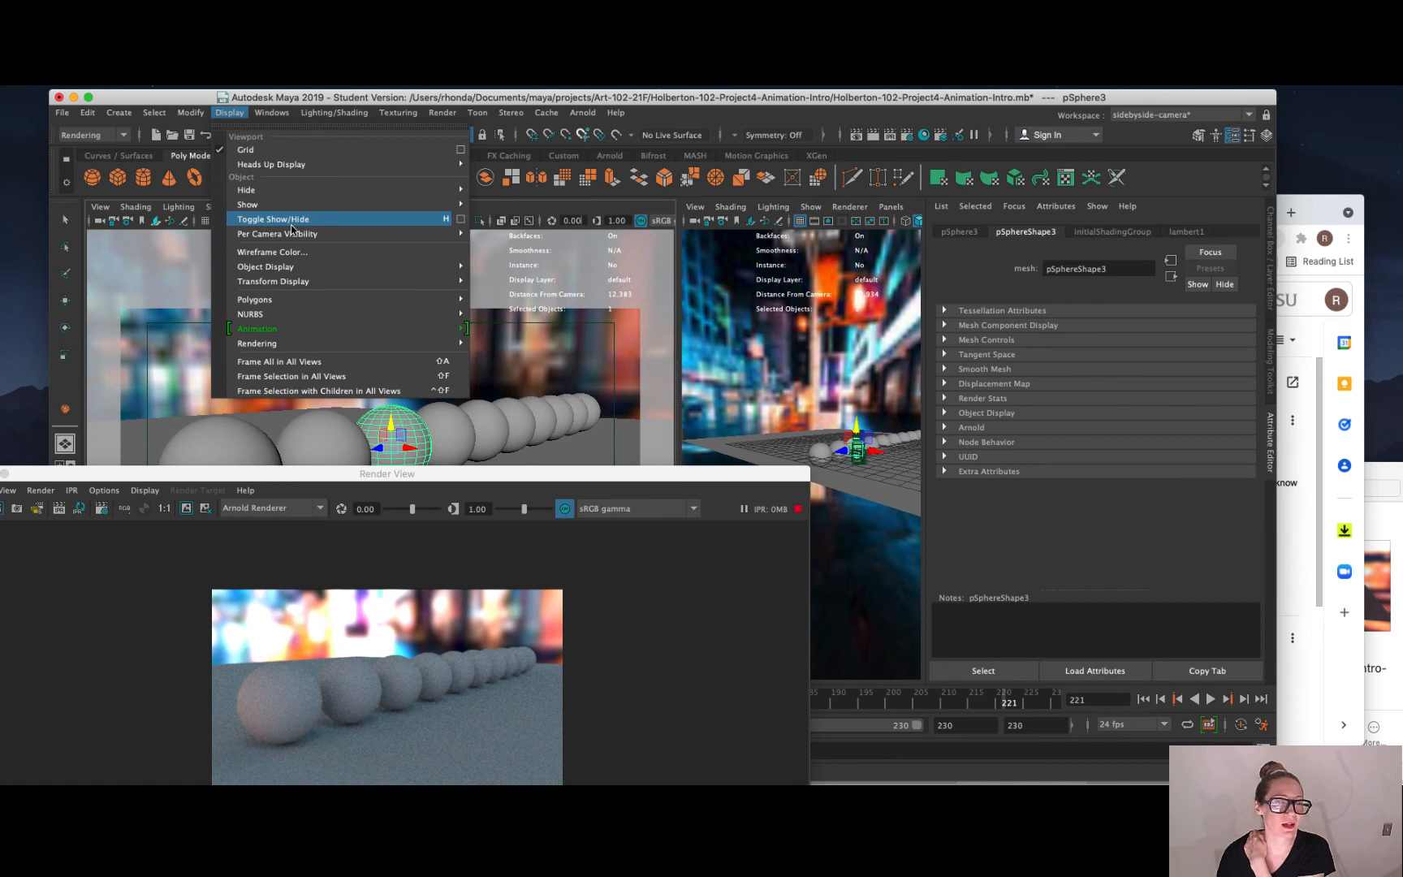
pyautogui.moveTo(301, 172)
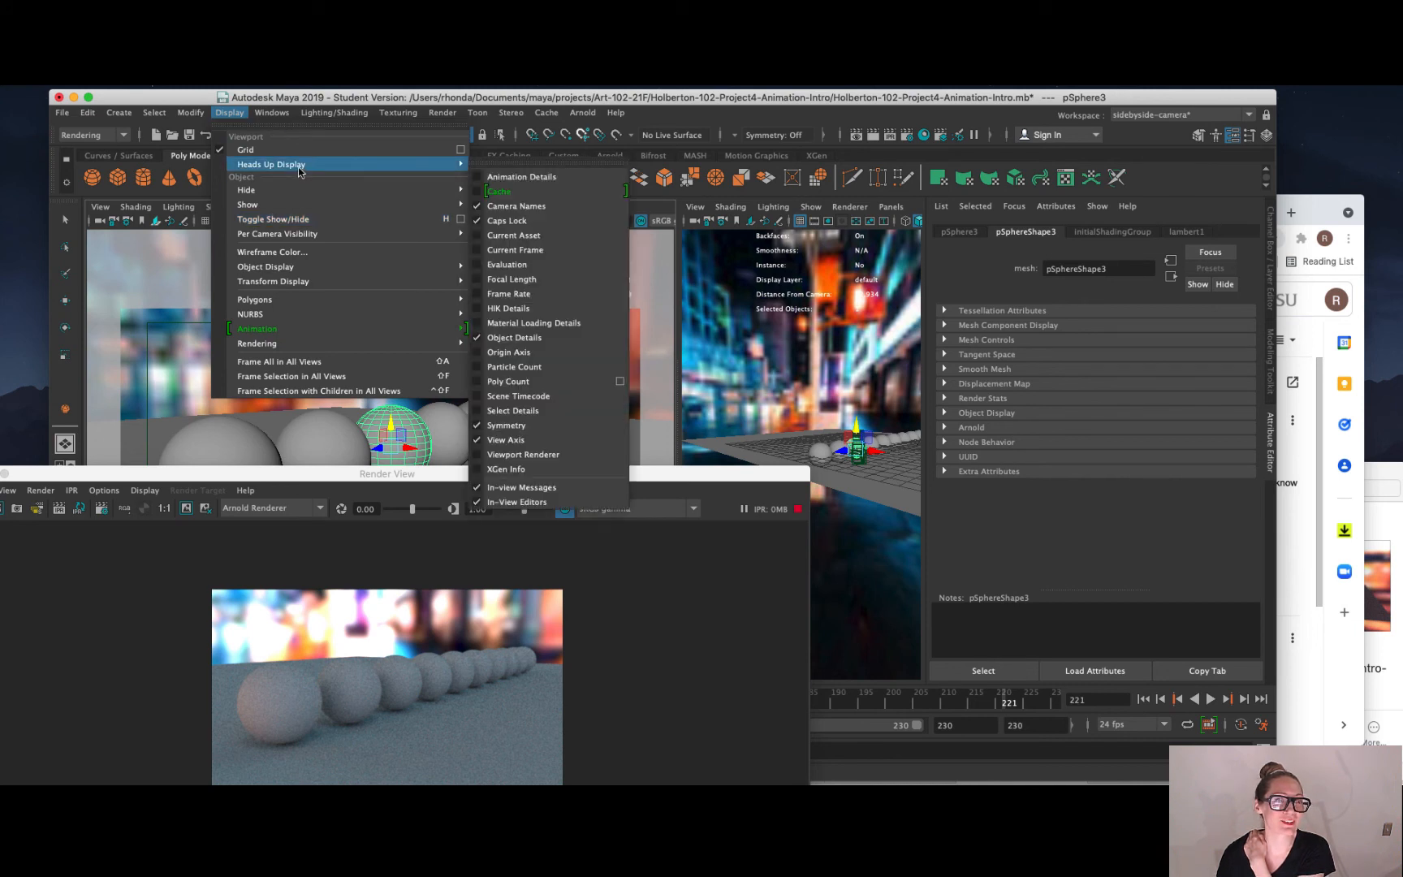
pyautogui.click(516, 337)
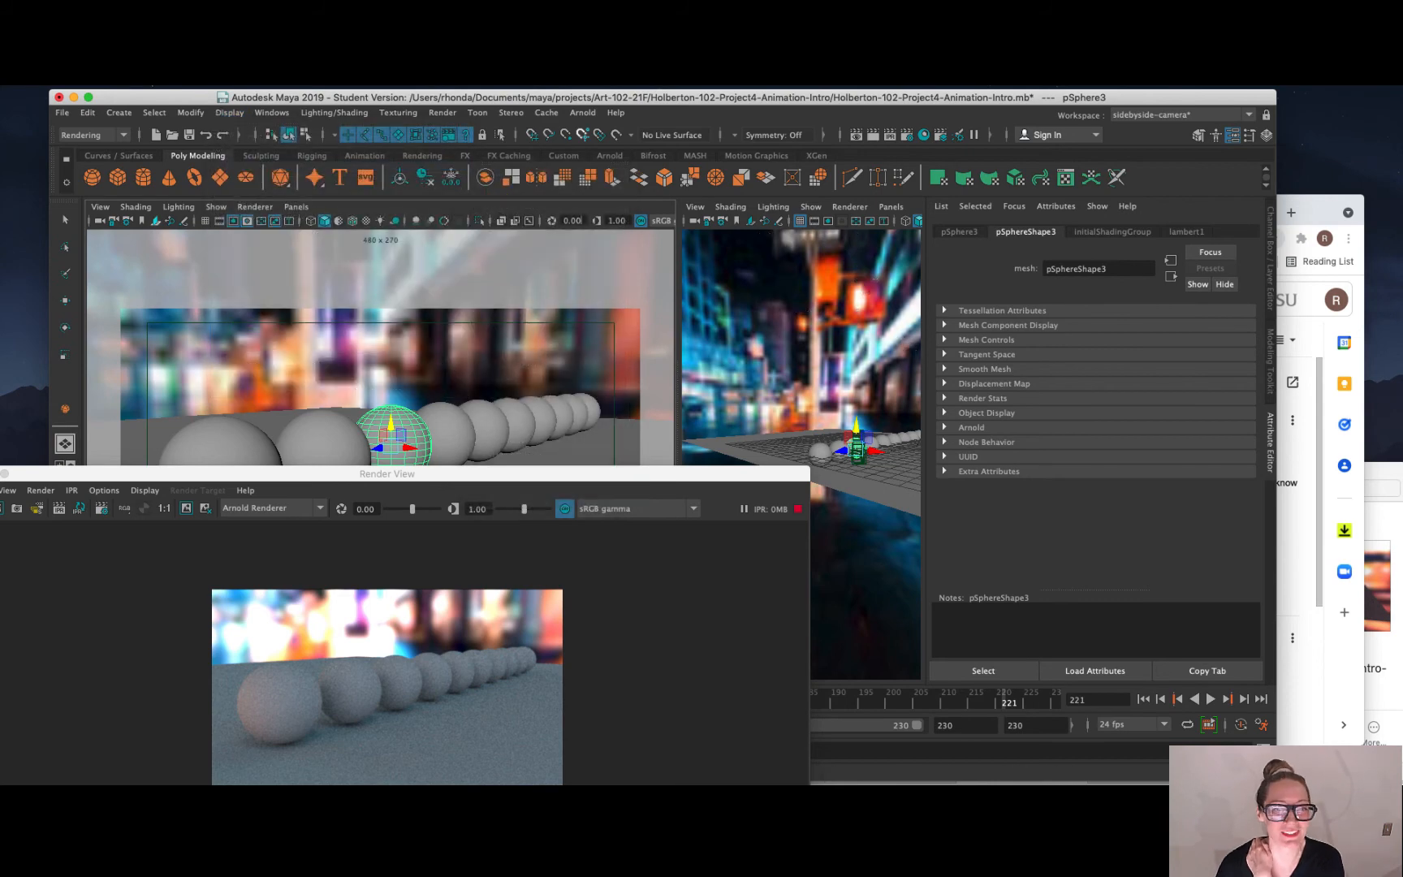
pyautogui.click(271, 112)
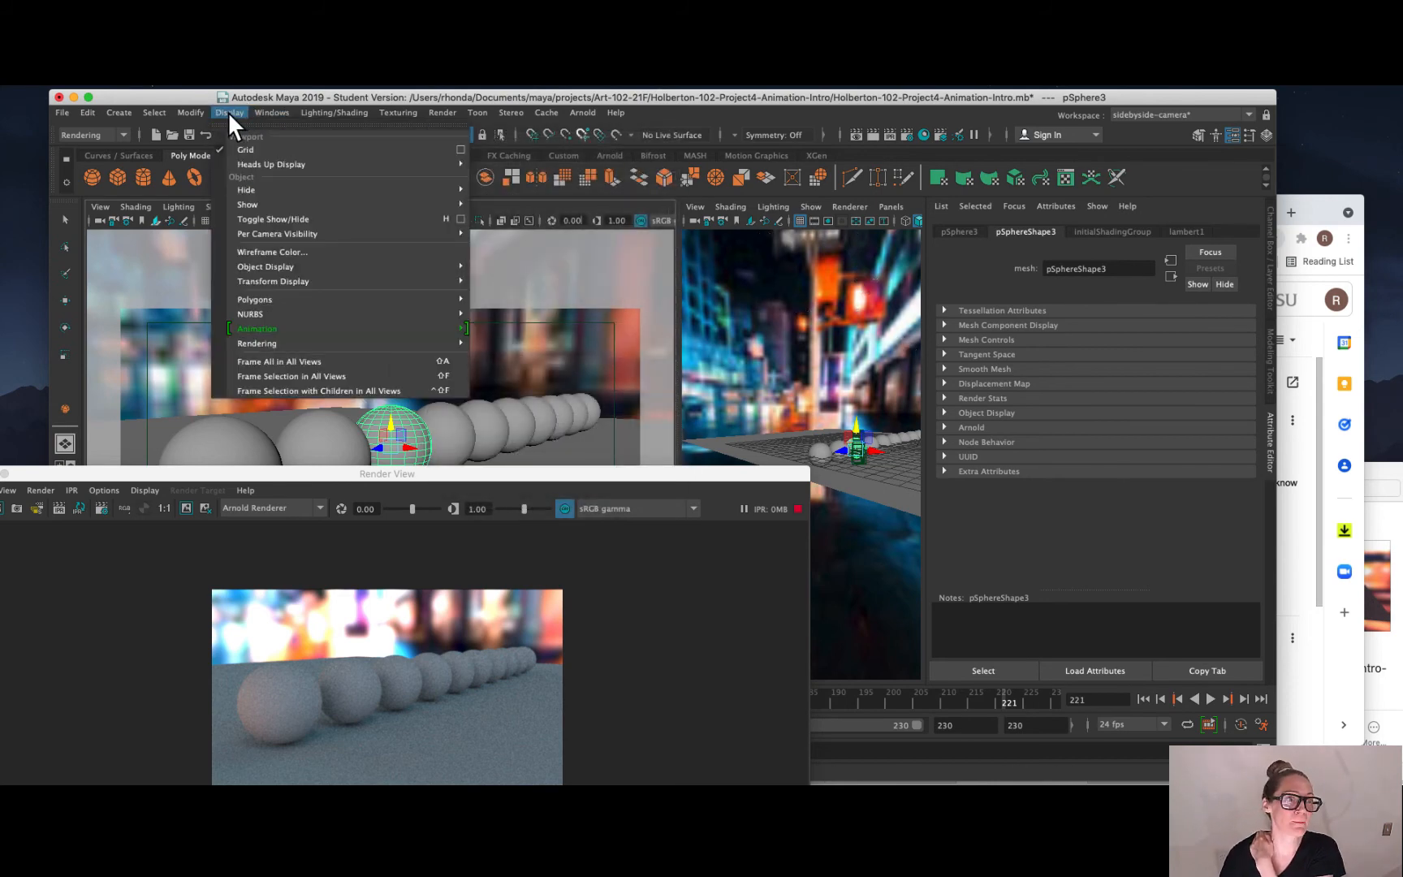
pyautogui.moveTo(422, 164)
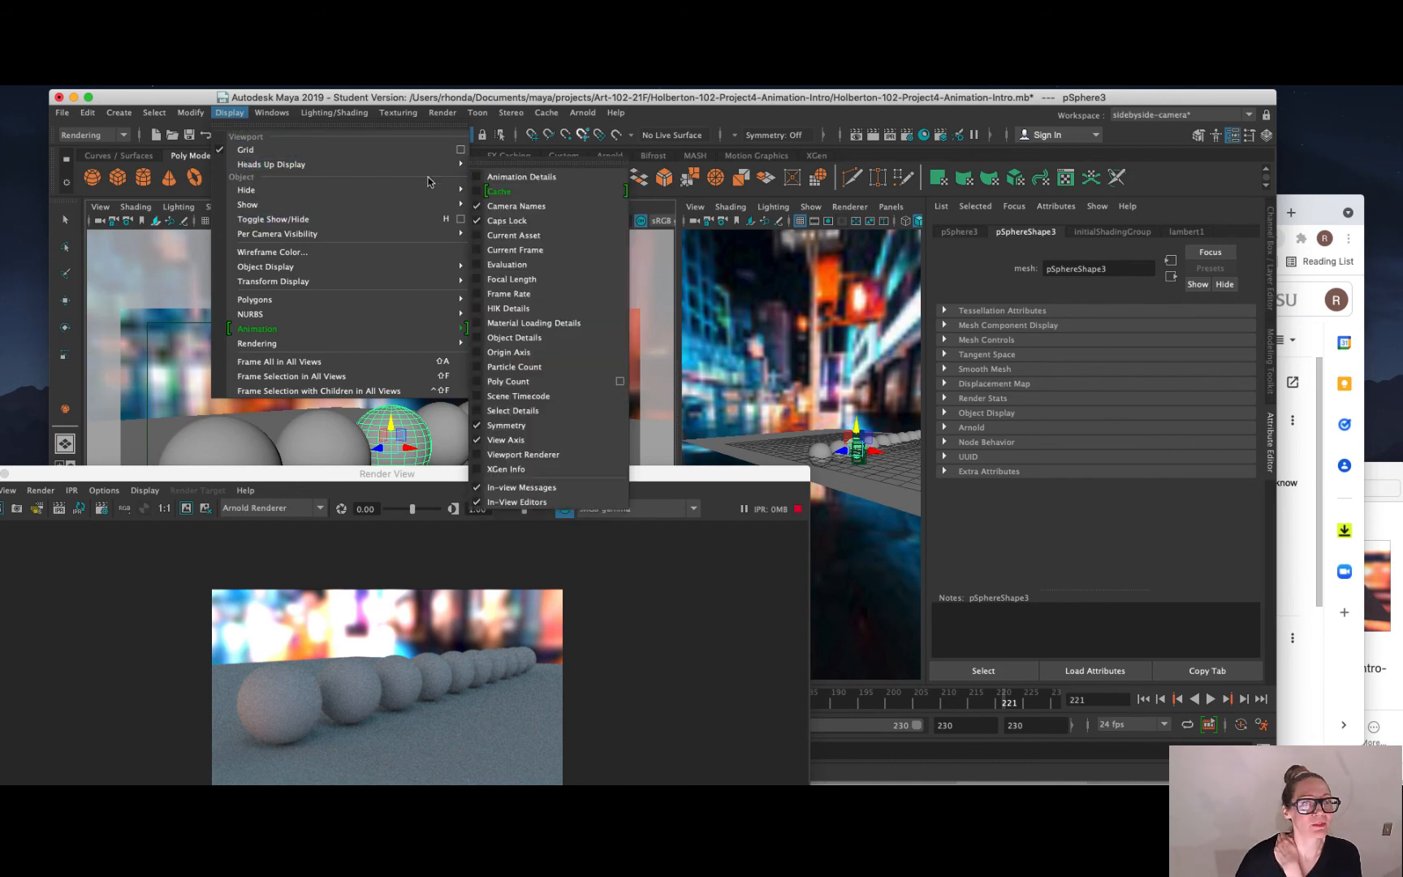
pyautogui.click(516, 336)
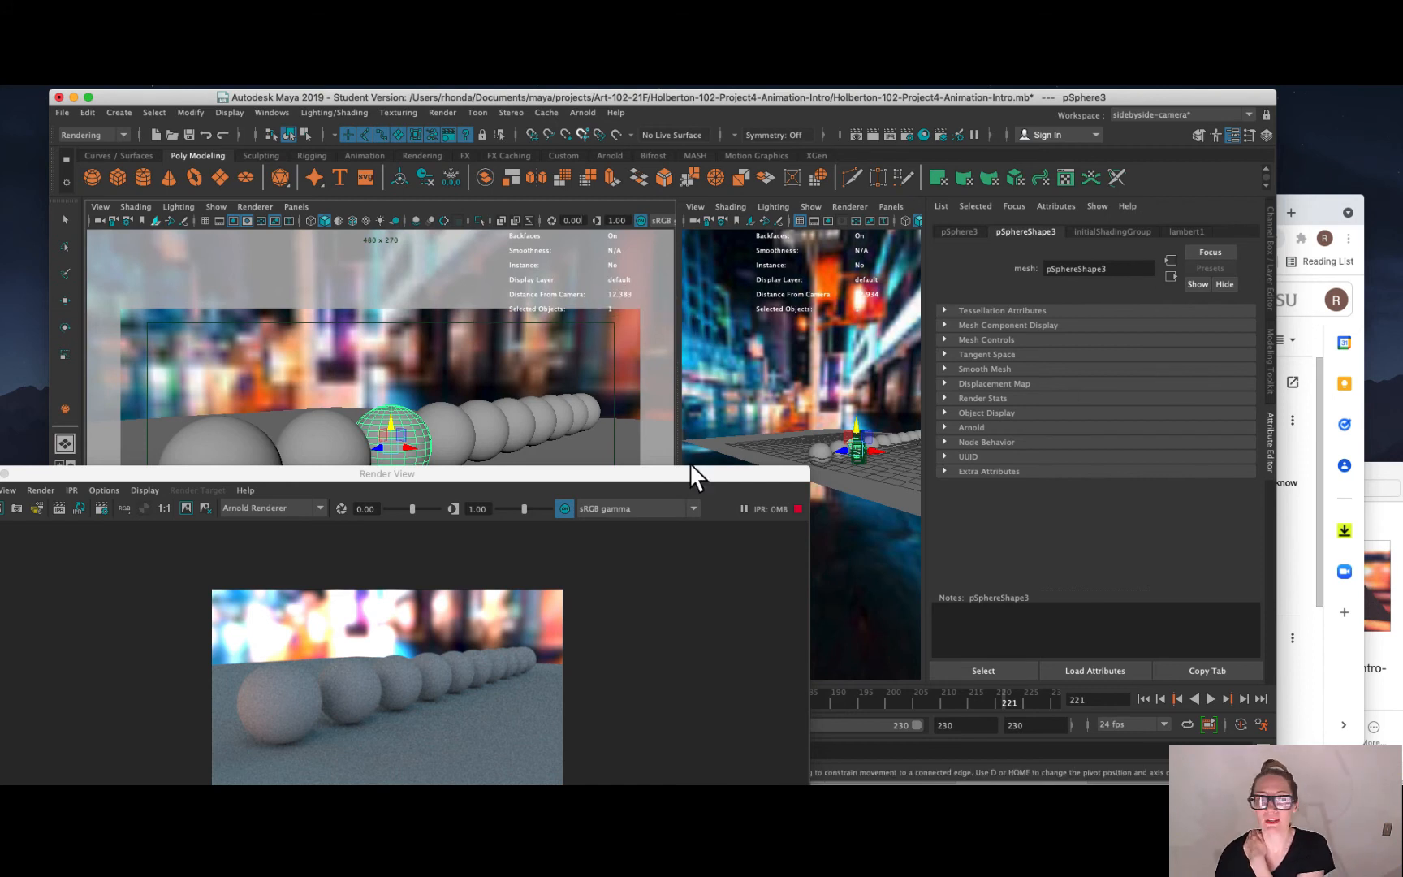
# Select camera1 and set its Arnold Focus Distance to 12.383.
pyautogui.click(855, 456)
pyautogui.click(862, 461)
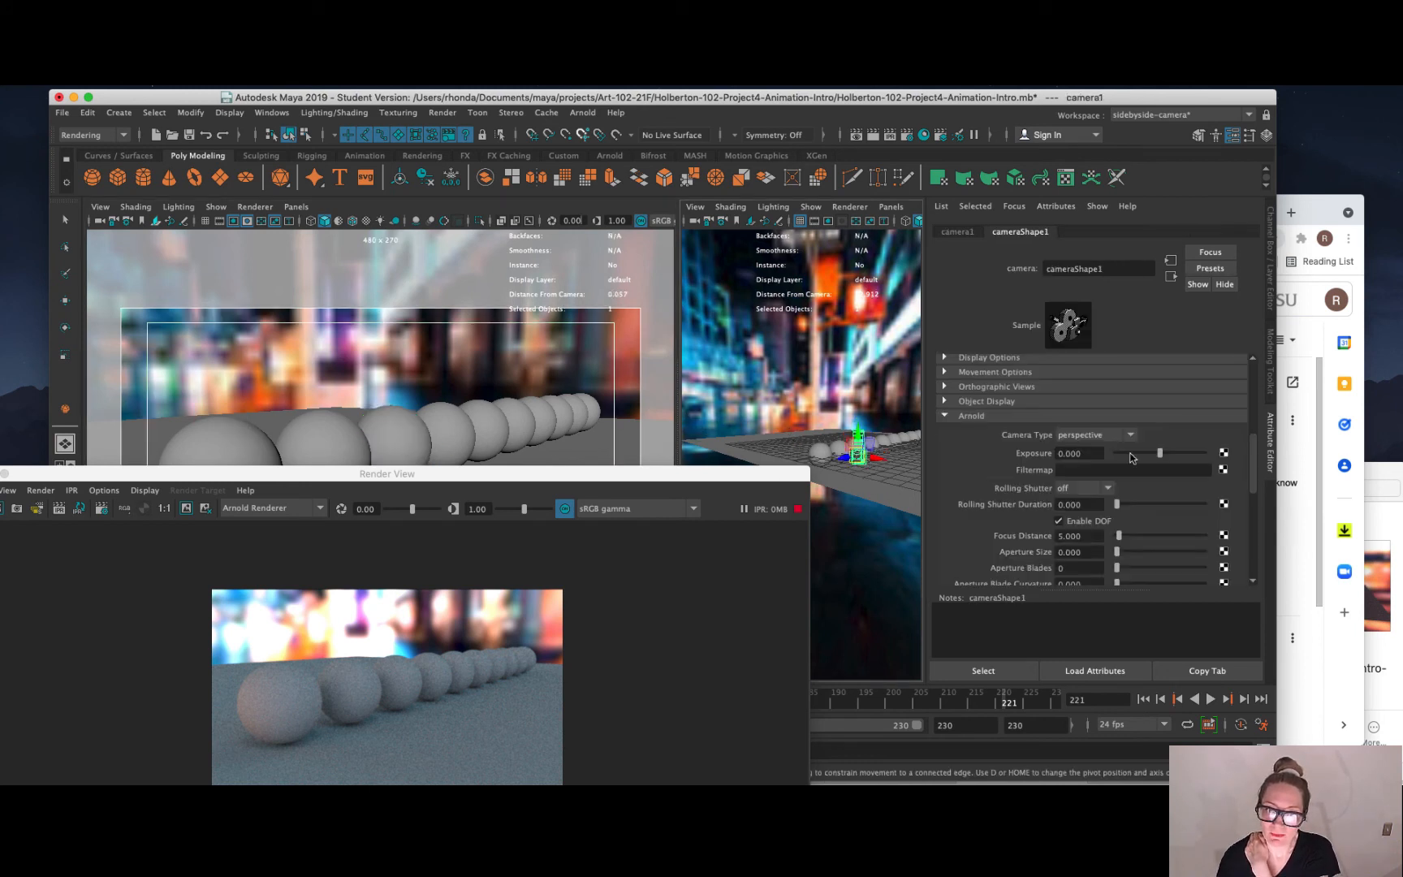
pyautogui.moveTo(1079, 540); pyautogui.dragTo(1069, 536)
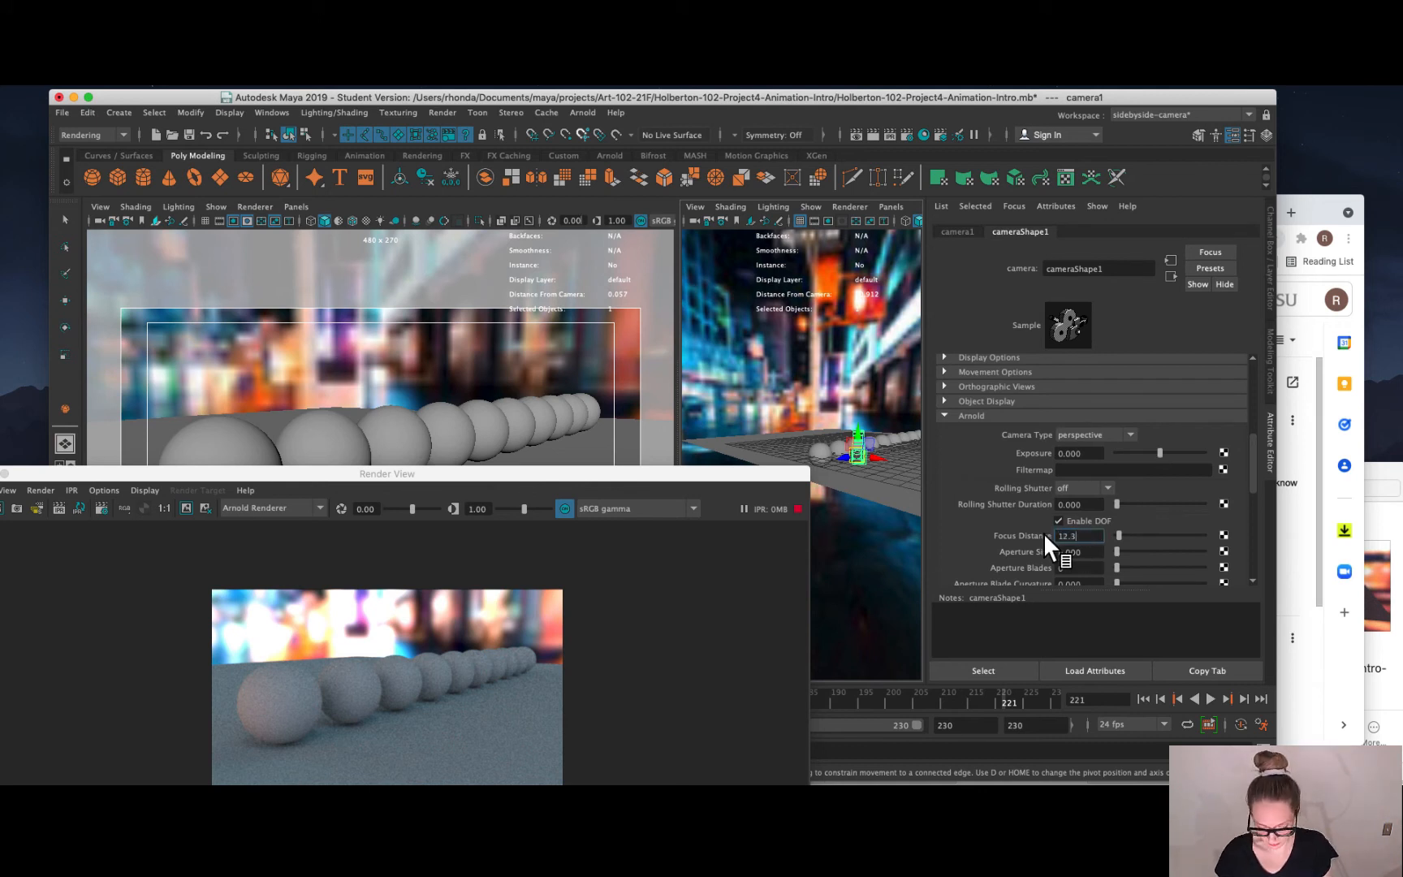
# Try Arnold Aperture Size values of 1, 0.5 and 0.02 on camera1, comparing the blur in the IPR render.
pyautogui.click(1096, 550)
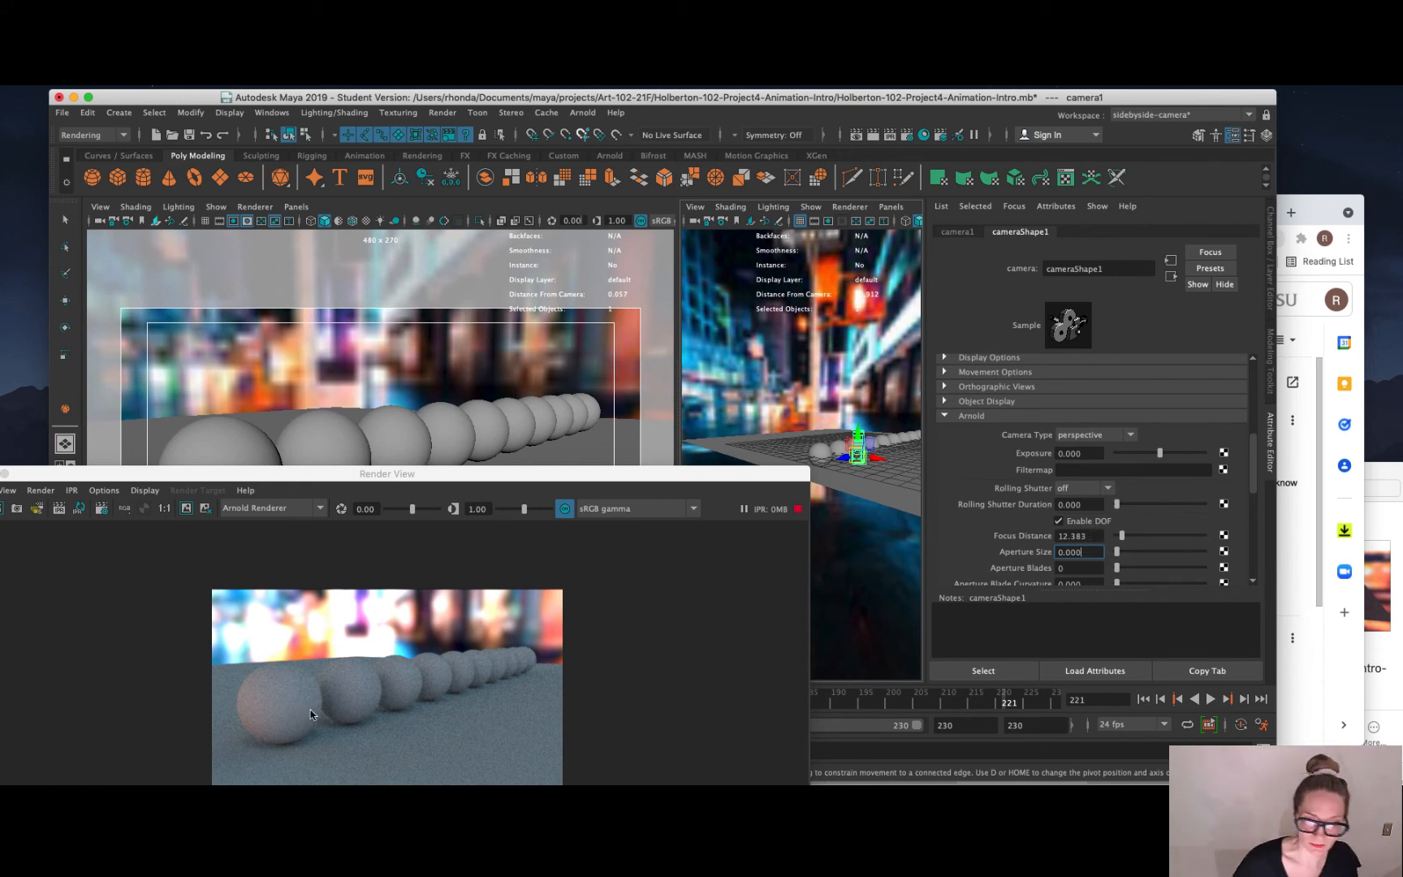
pyautogui.doubleClick(1082, 553)
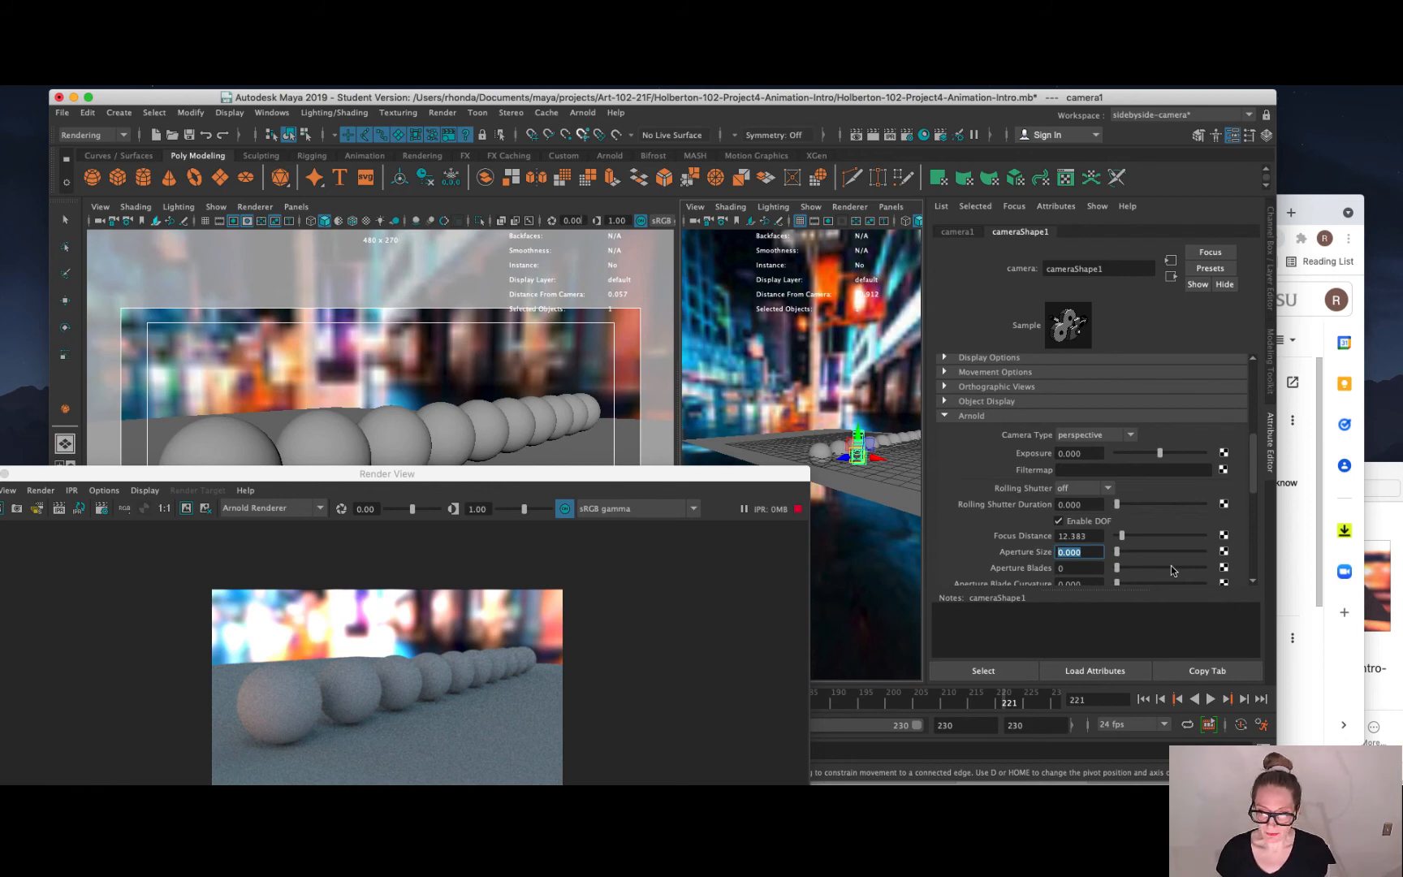
pyautogui.write('1.000')
pyautogui.press('Return')
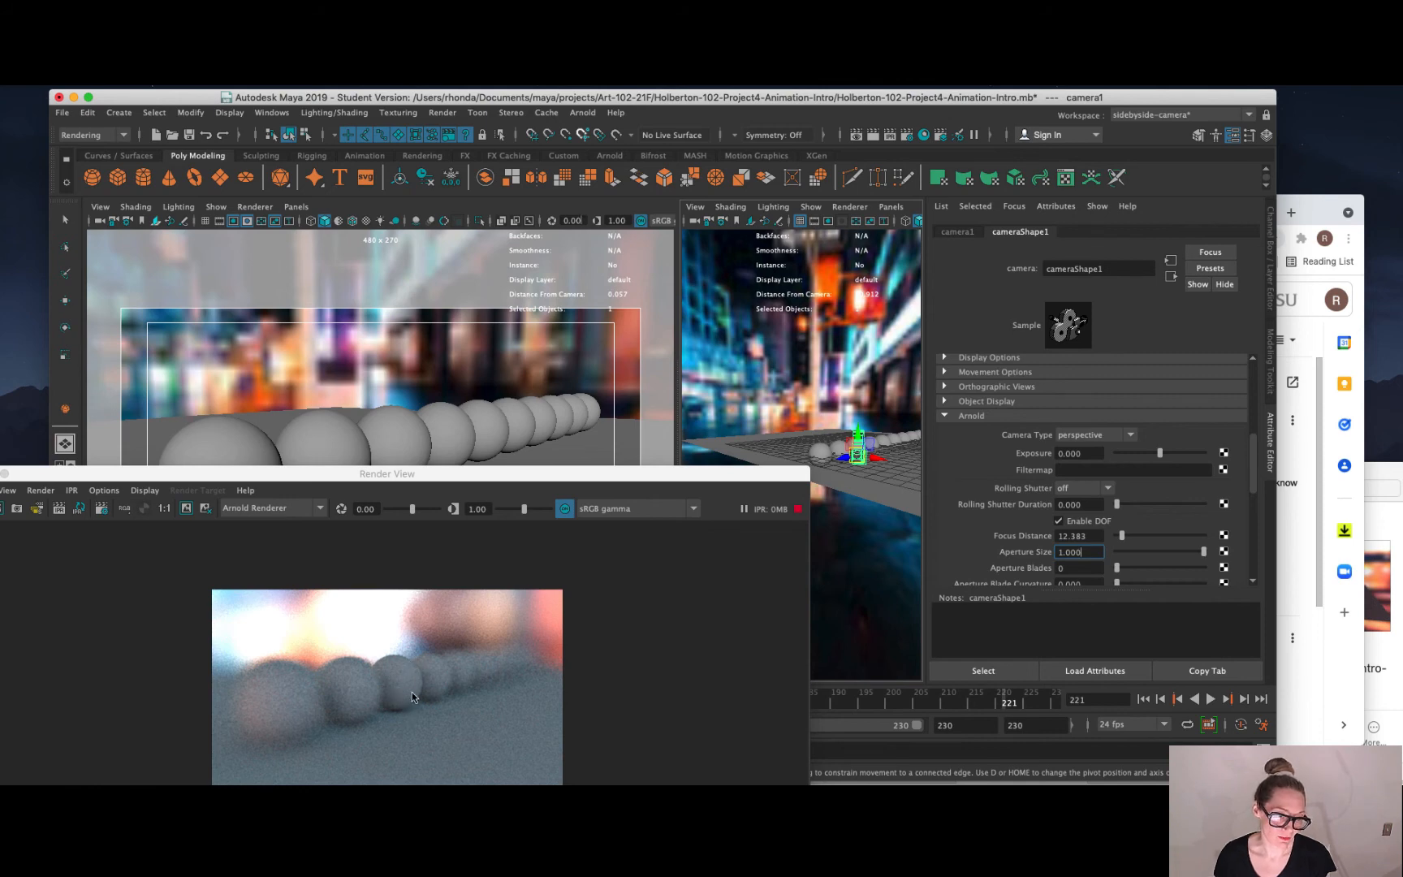
pyautogui.moveTo(1087, 553); pyautogui.dragTo(972, 534)
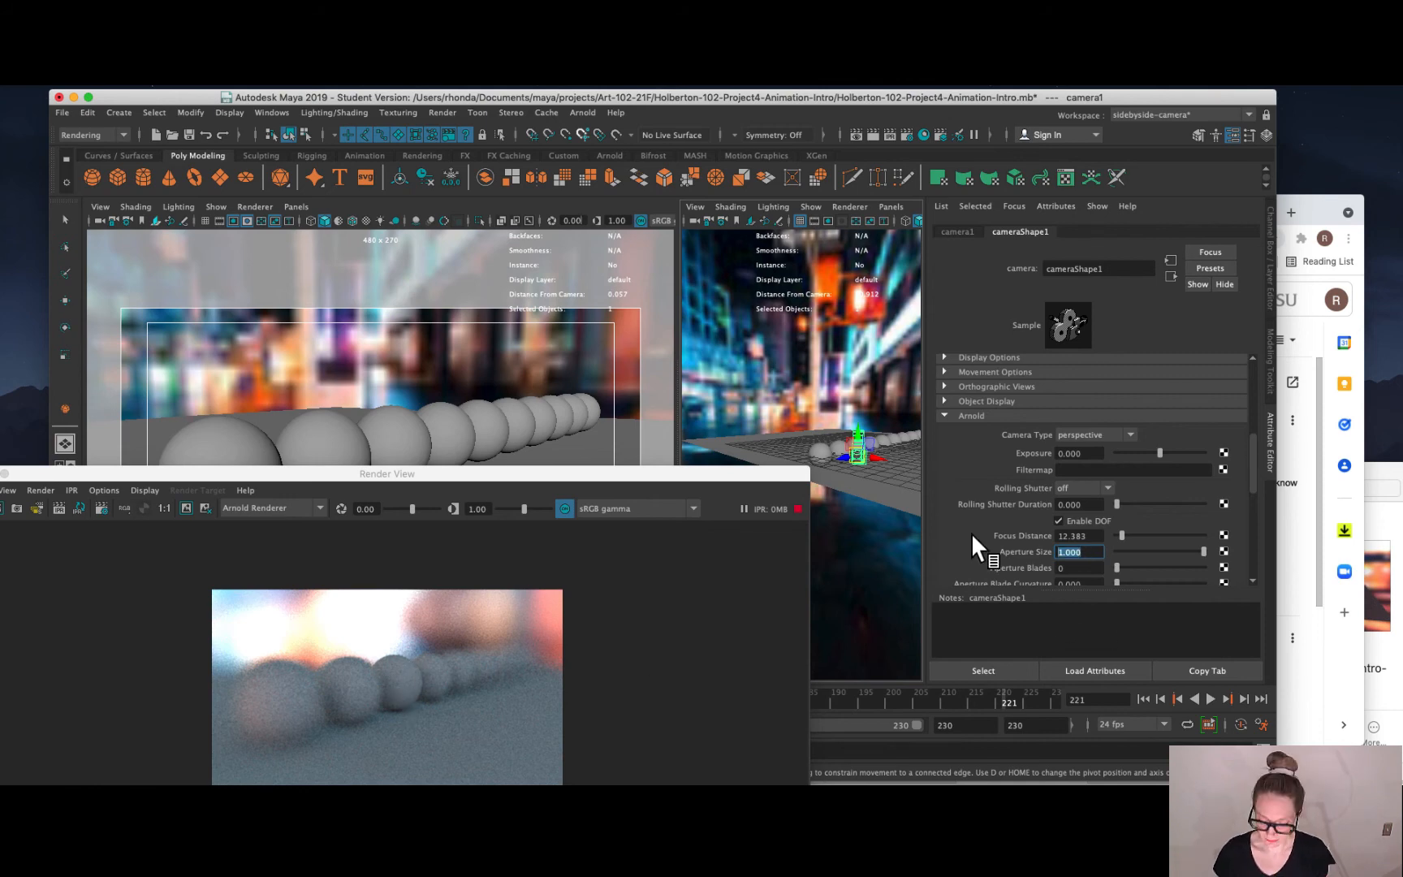
pyautogui.write('0.5')
pyautogui.press('Return')
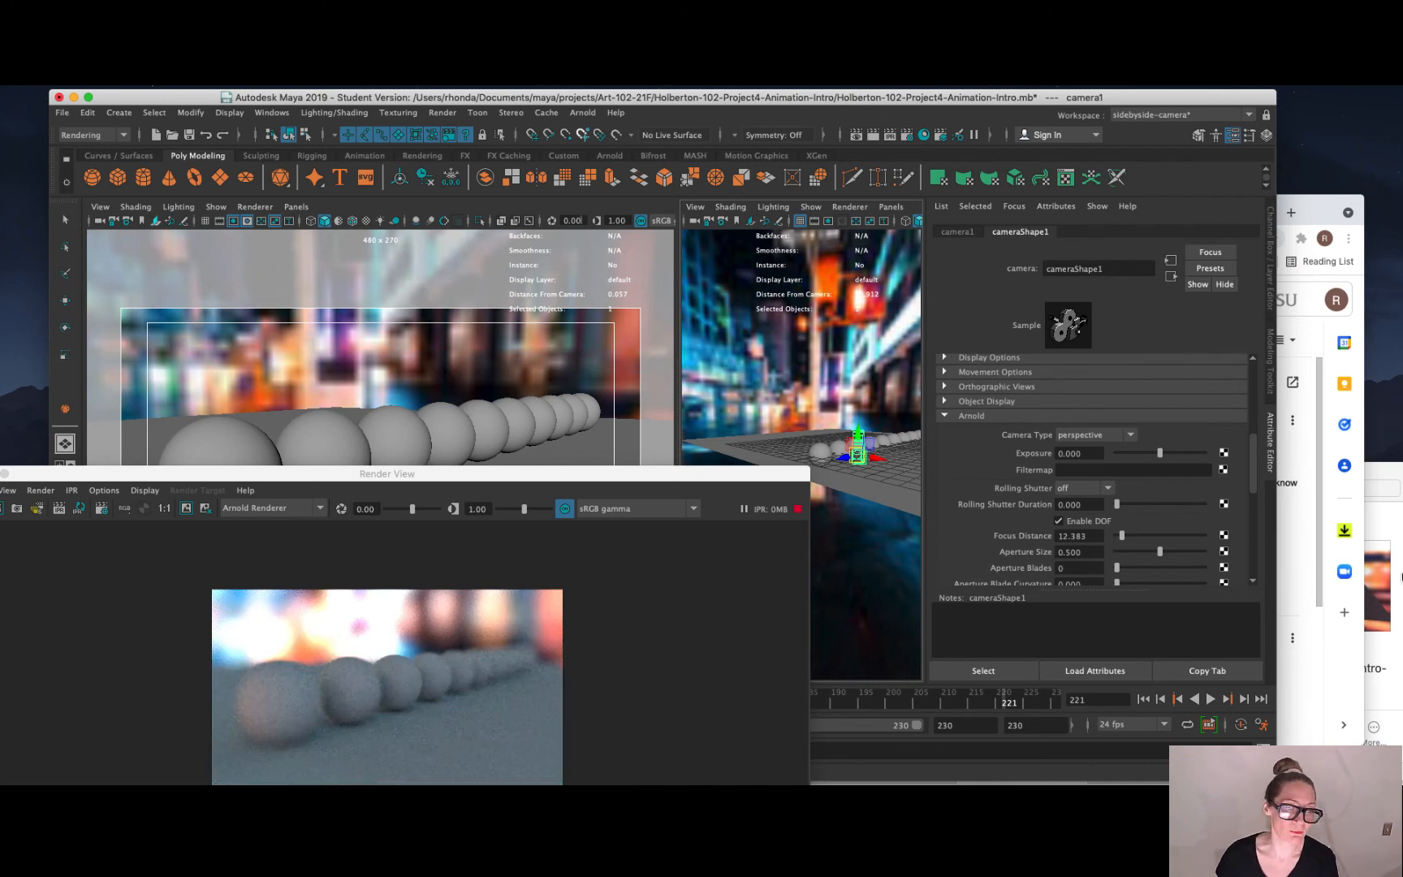
pyautogui.moveTo(1083, 554); pyautogui.dragTo(1067, 552)
pyautogui.write('1')
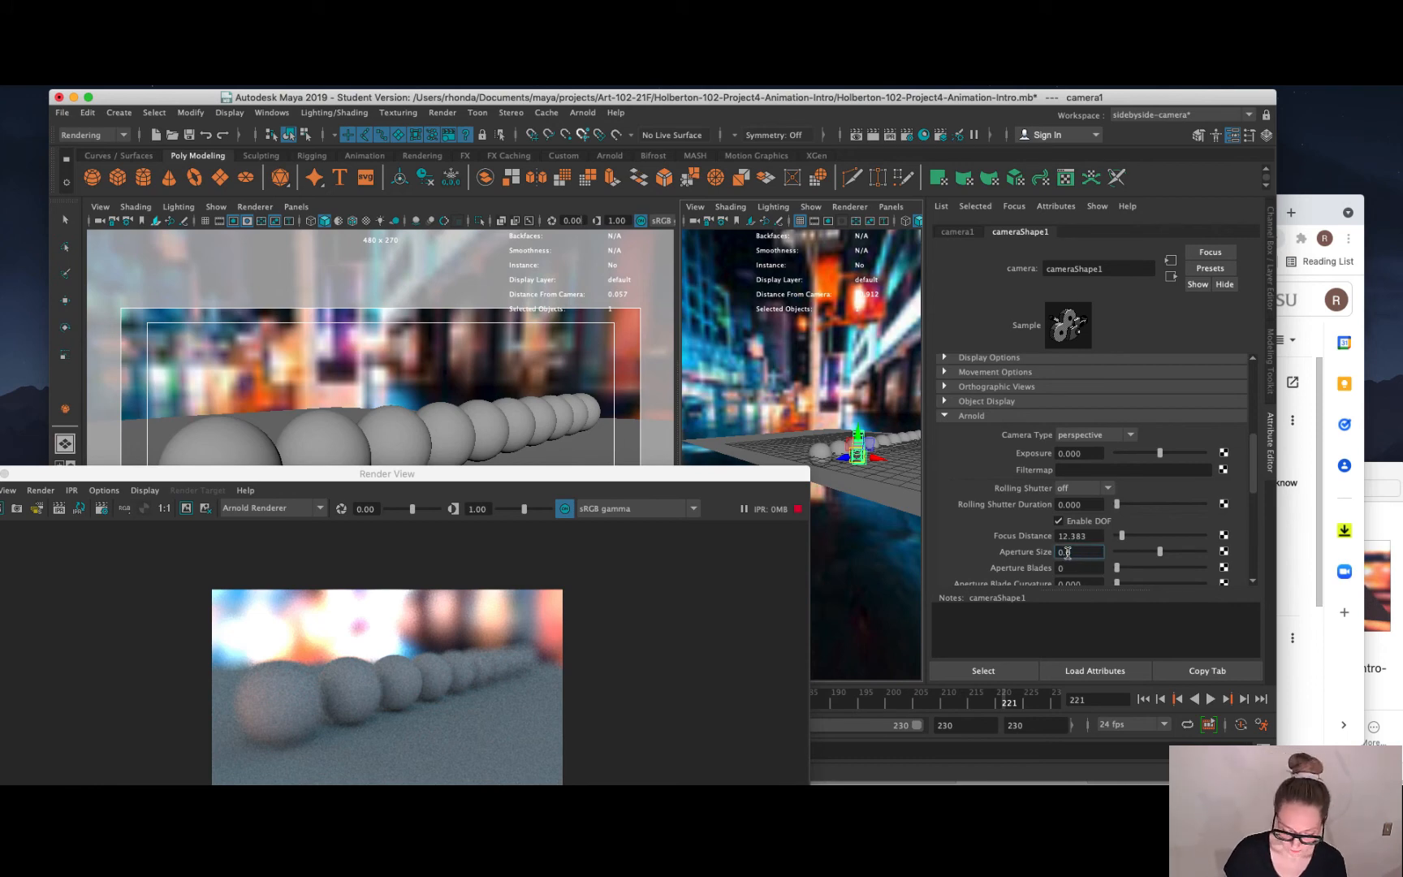
pyautogui.write('2')
pyautogui.press('Return')
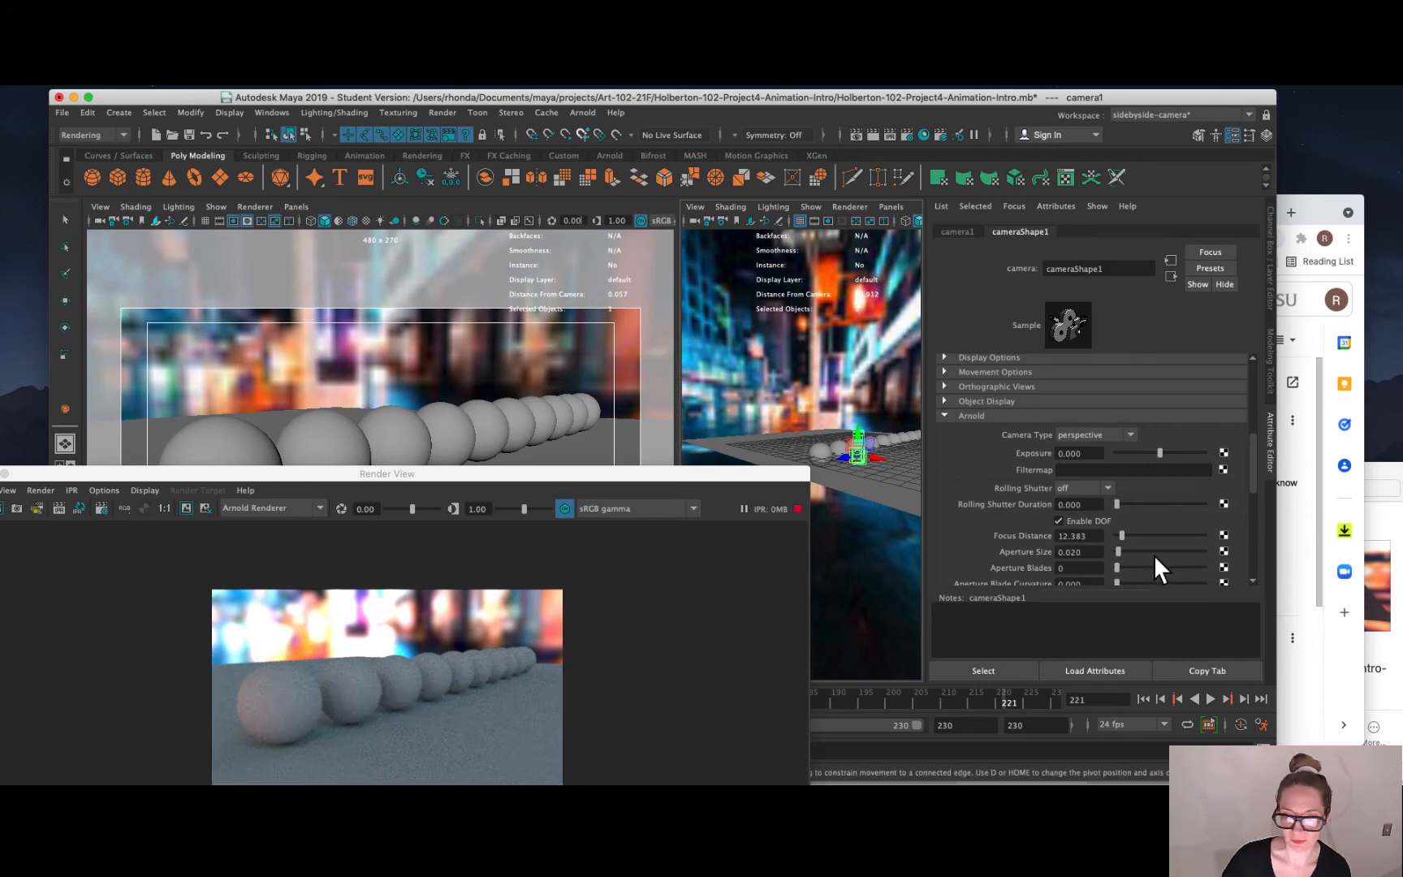
# Adjust camera1's Arnold Aperture Size to about 0.339.
pyautogui.moveTo(1118, 549); pyautogui.dragTo(1131, 551)
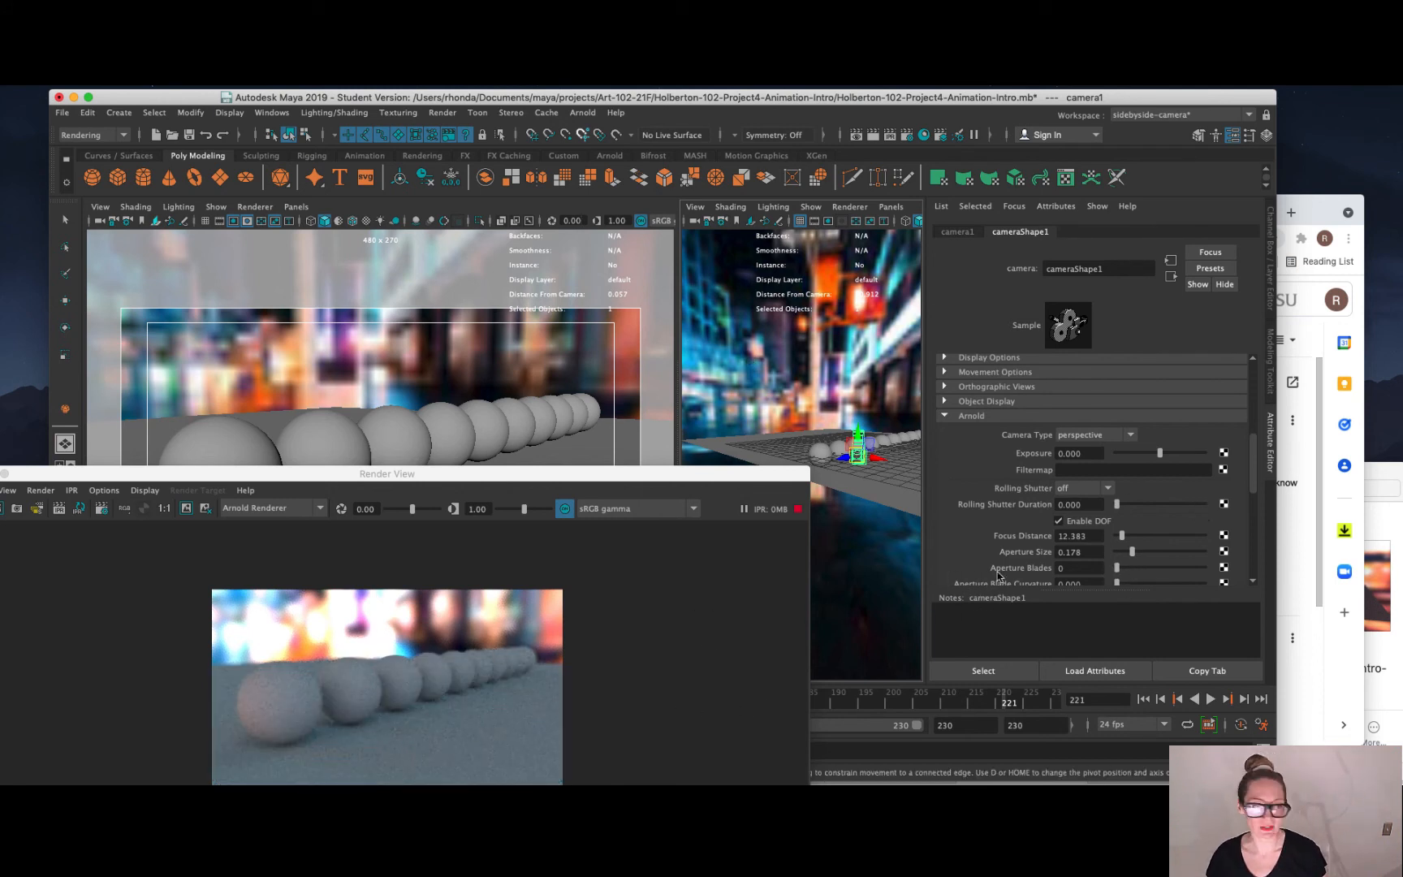
pyautogui.moveTo(1130, 551); pyautogui.dragTo(1143, 554)
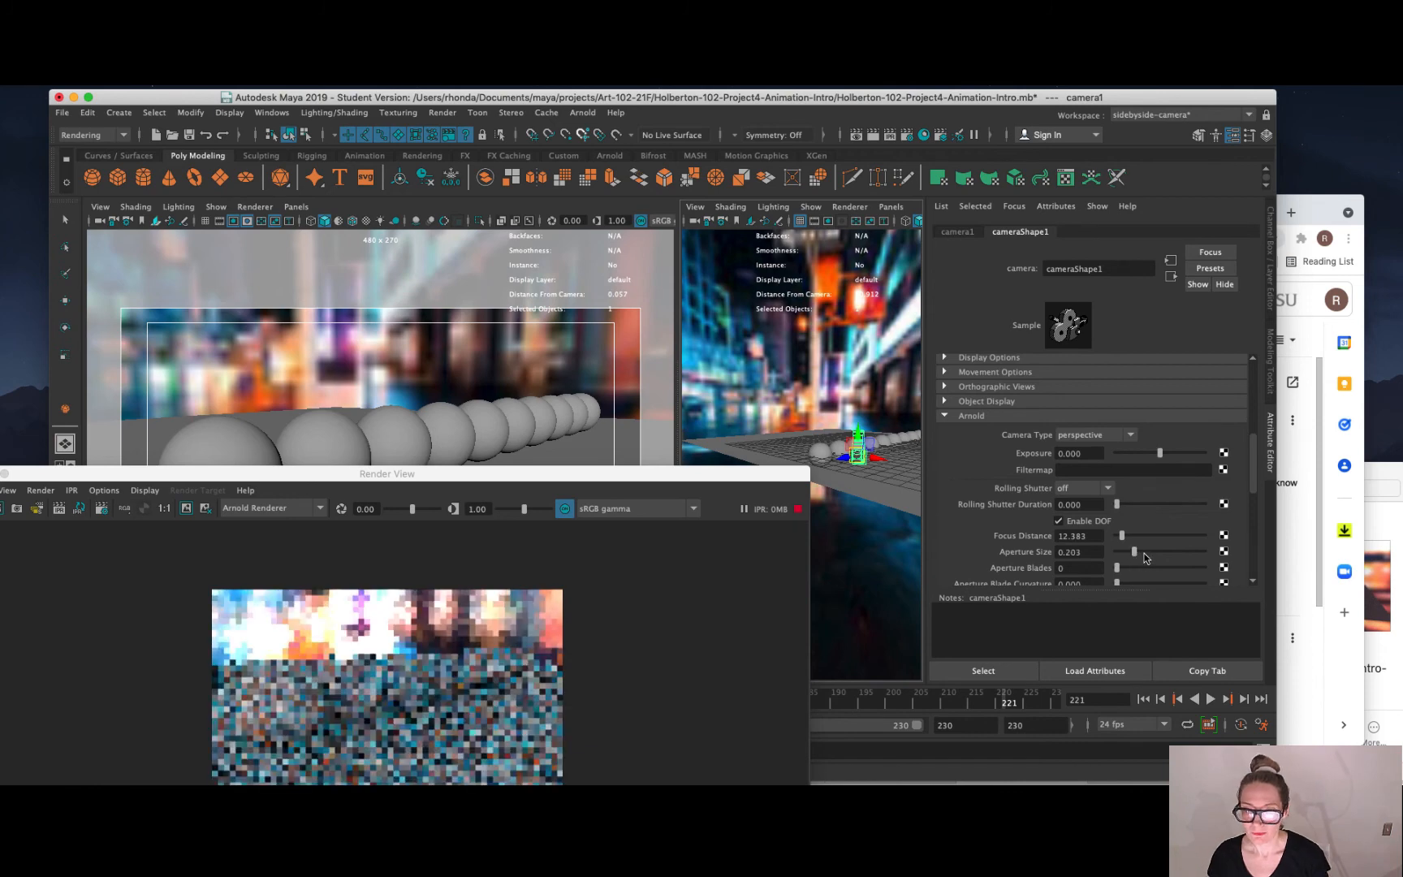
pyautogui.click(1145, 552)
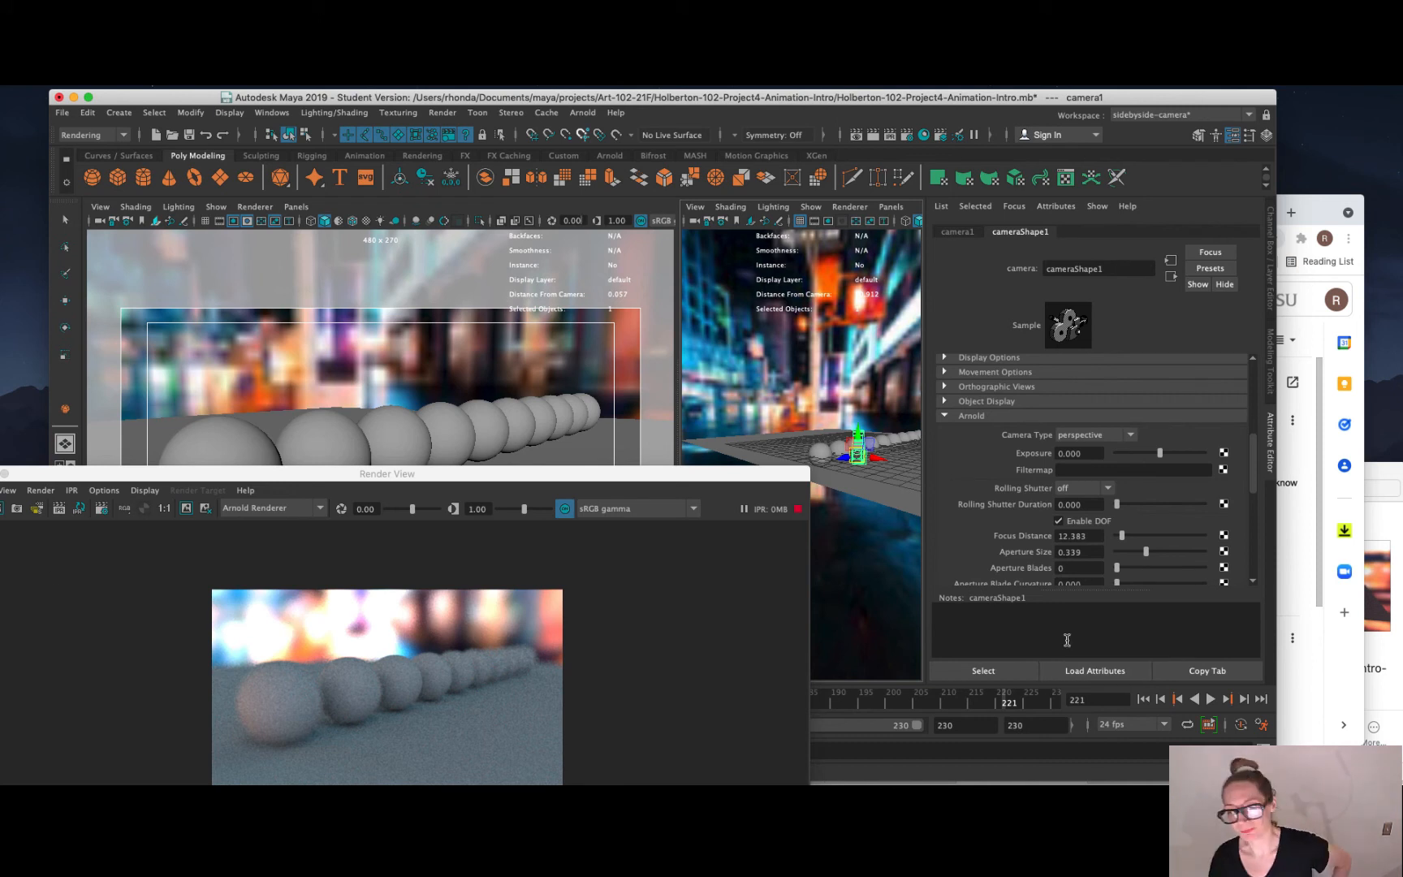
pyautogui.scroll(-3, 1077, 548)
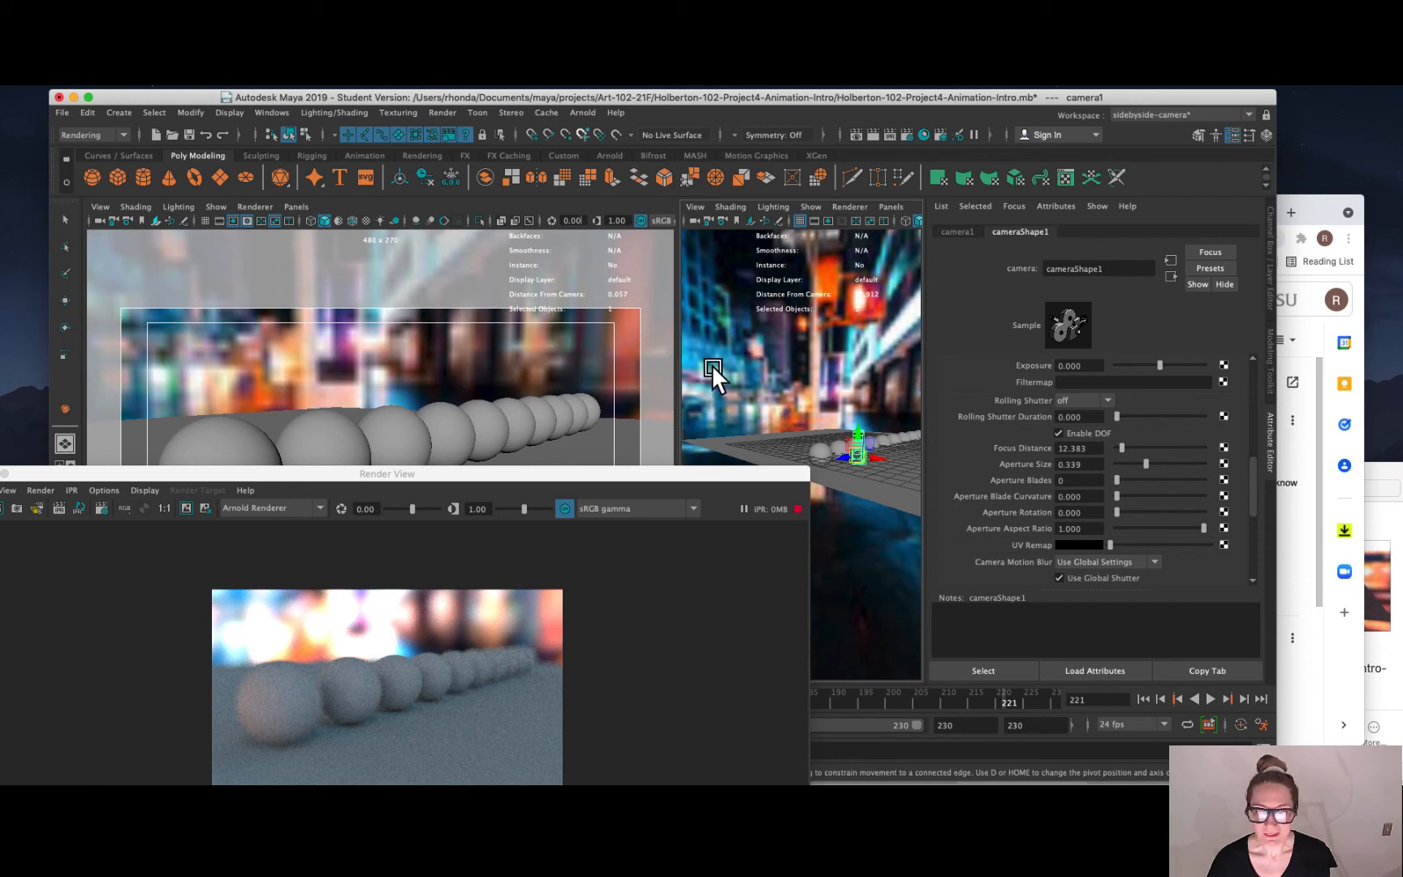
# Save the scene, continuing past the Student Version notice.
pyautogui.click(72, 115)
pyautogui.click(91, 172)
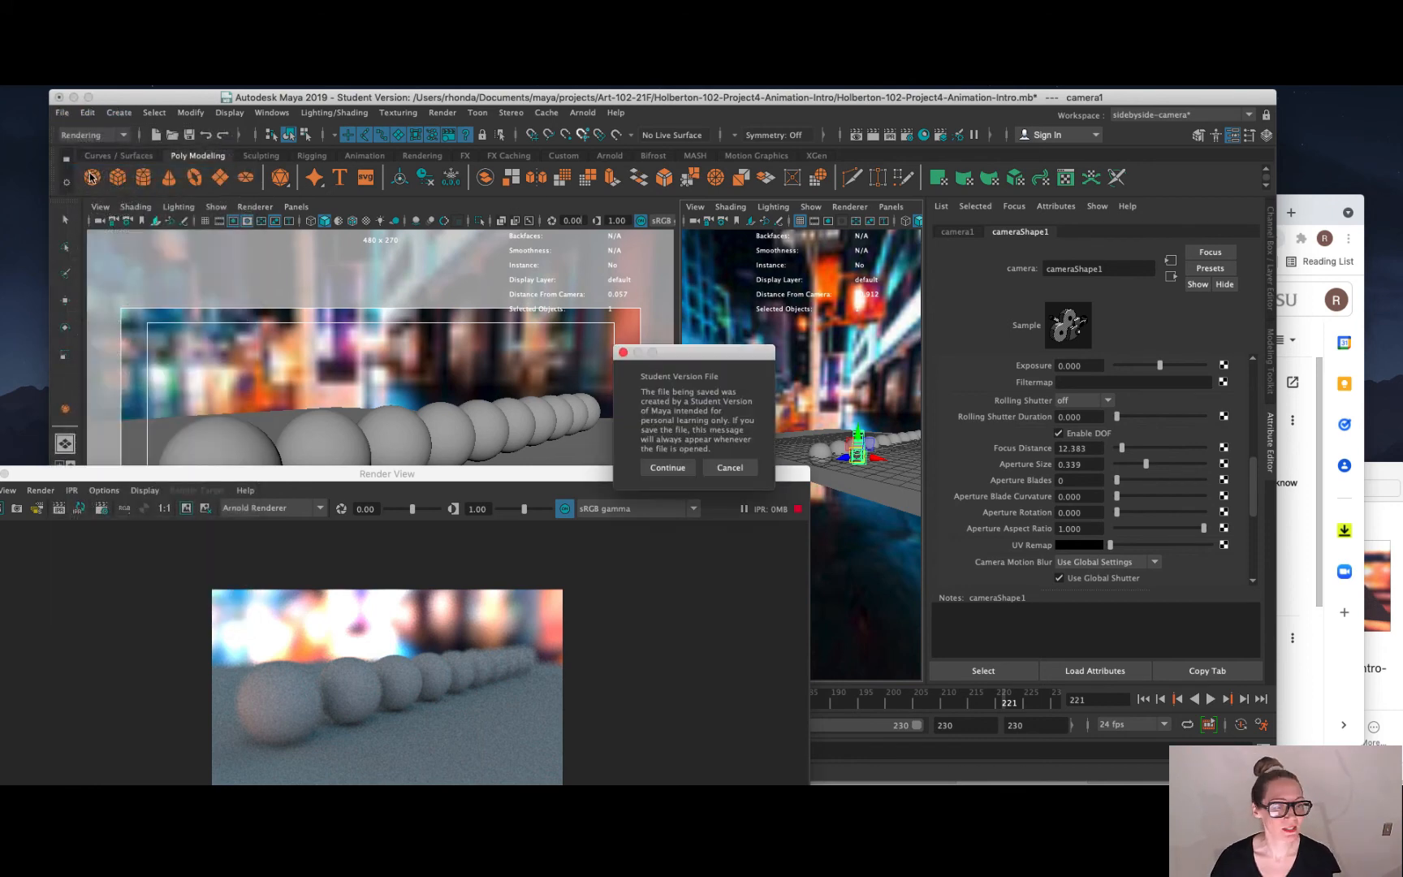
pyautogui.click(672, 468)
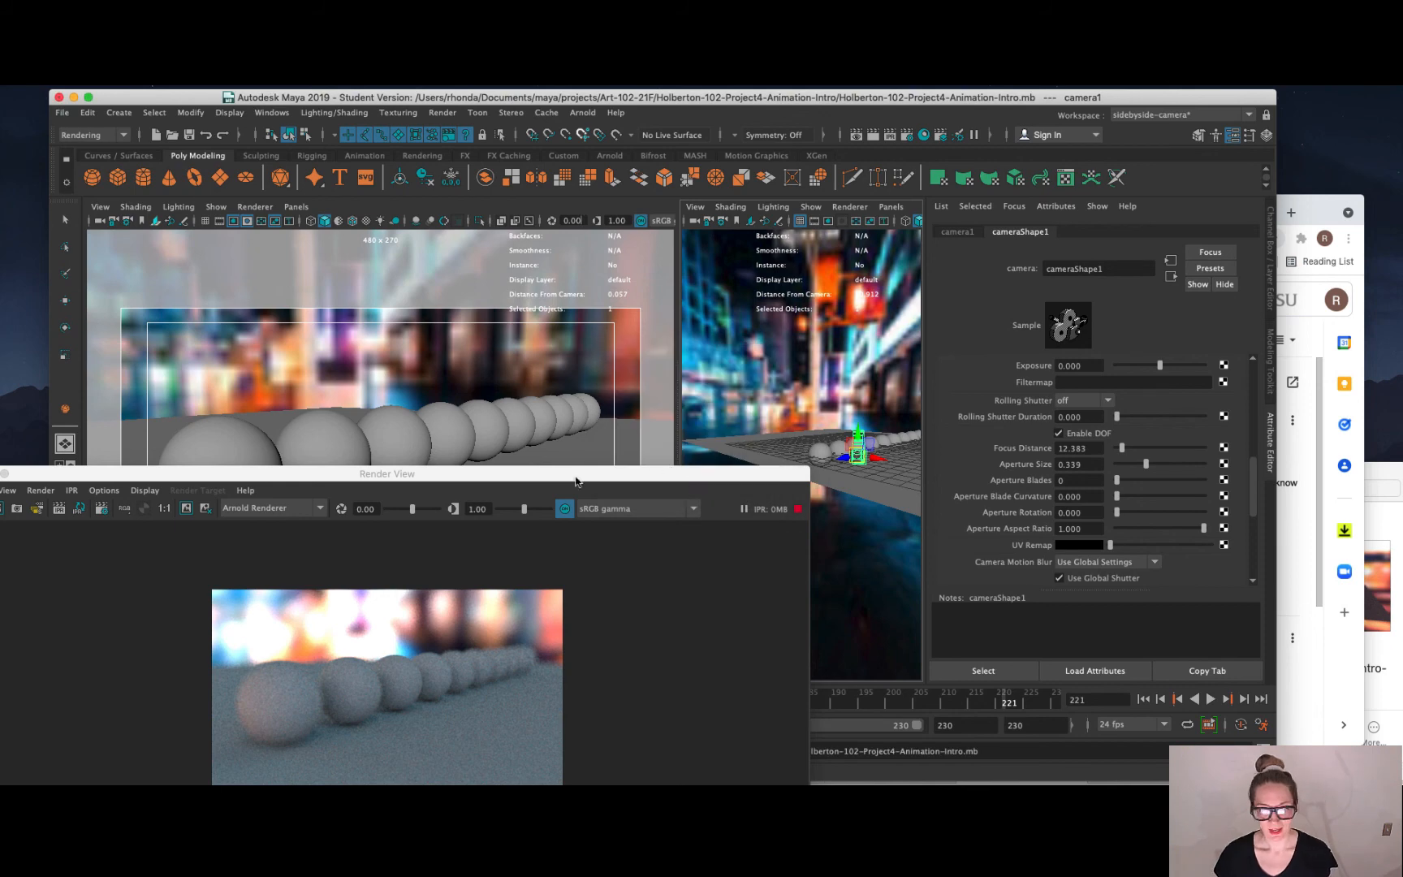
# Move the Render View back up over the viewports, go to frame 68, and look through camera1's attributes.
pyautogui.moveTo(573, 474); pyautogui.dragTo(643, 186)
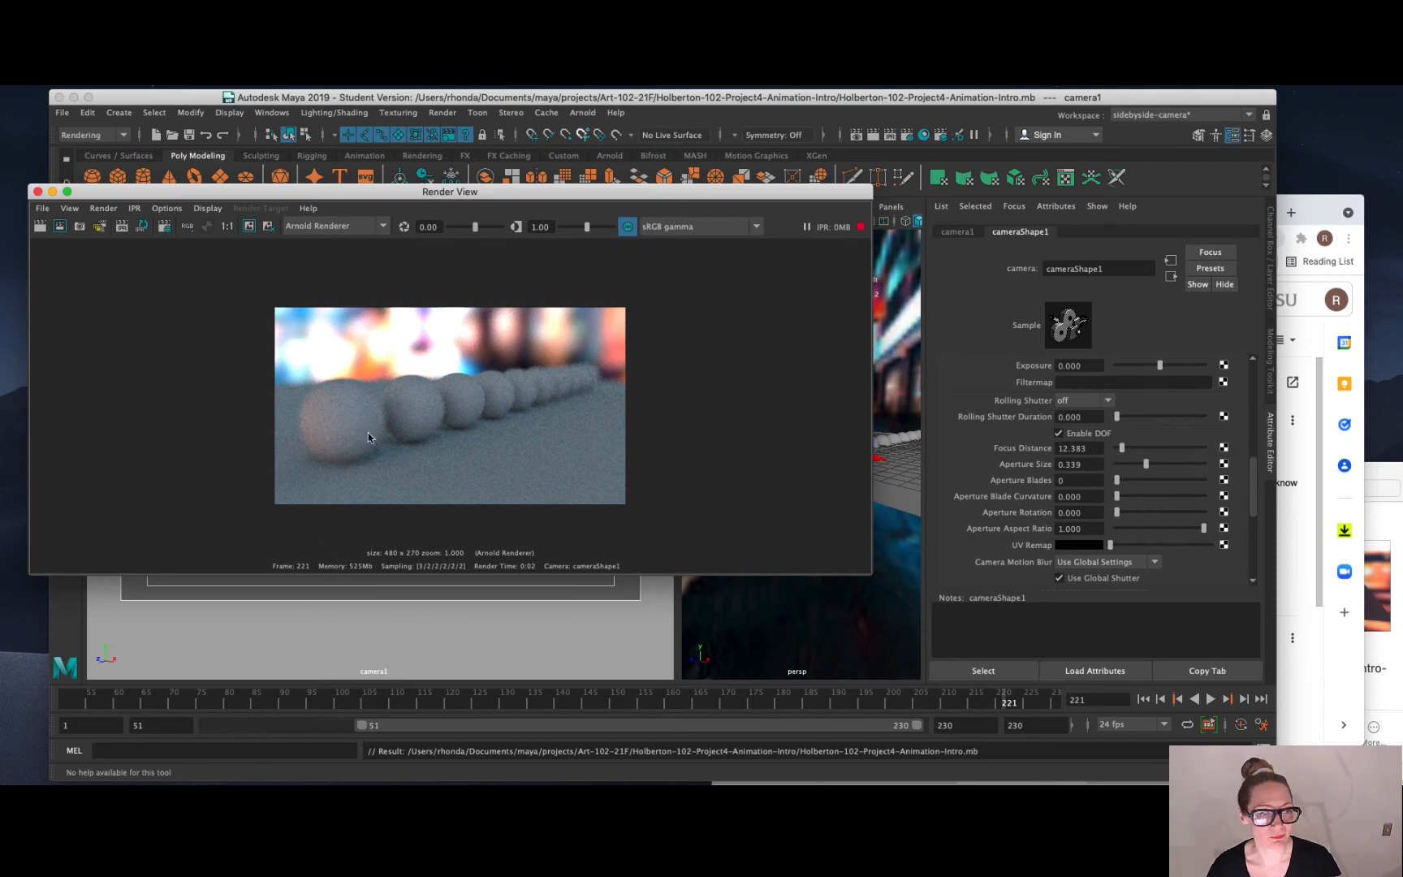
pyautogui.click(162, 699)
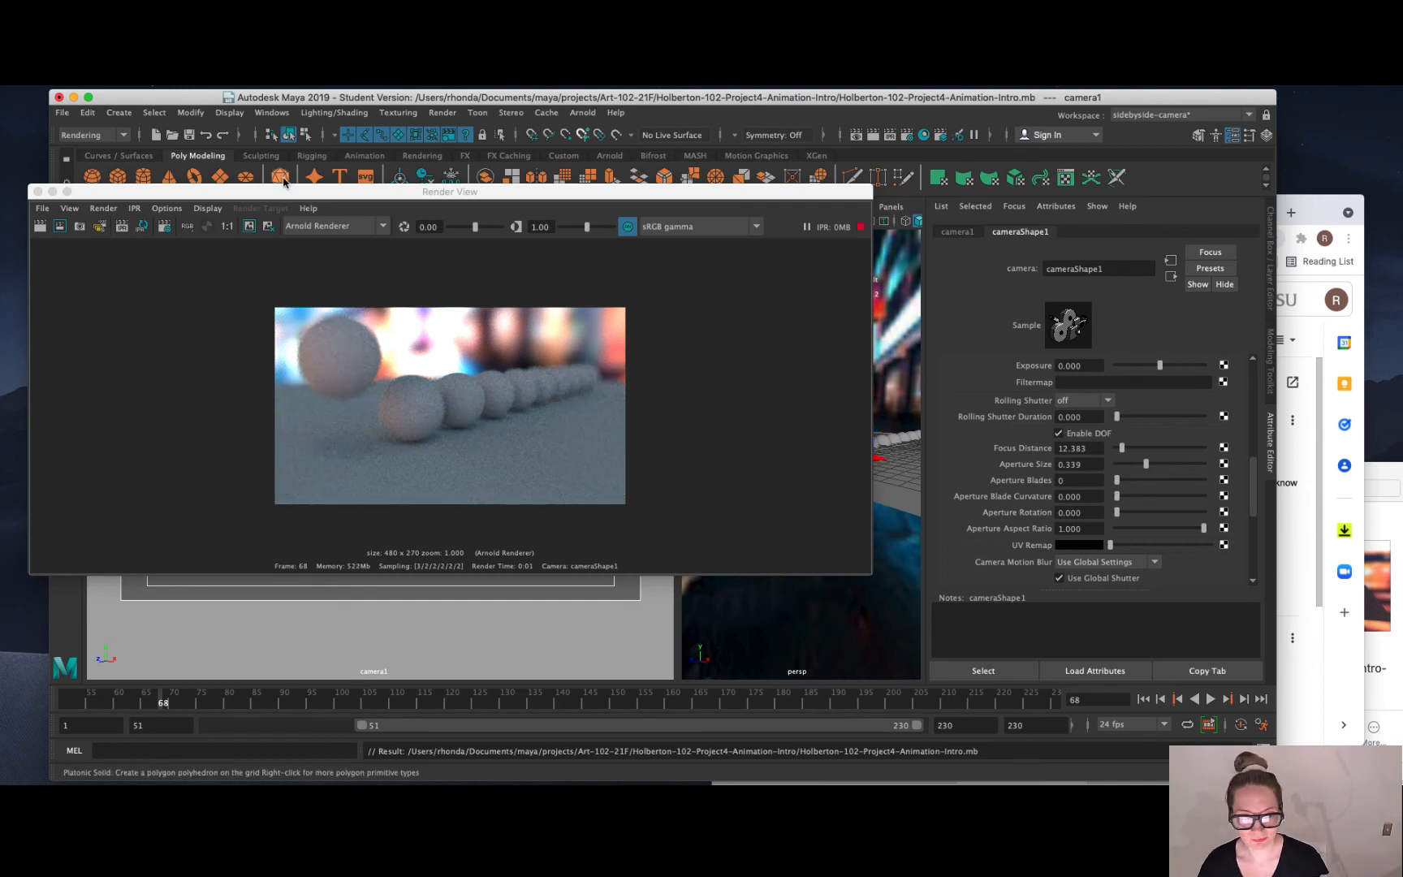
pyautogui.scroll(5, 1142, 469)
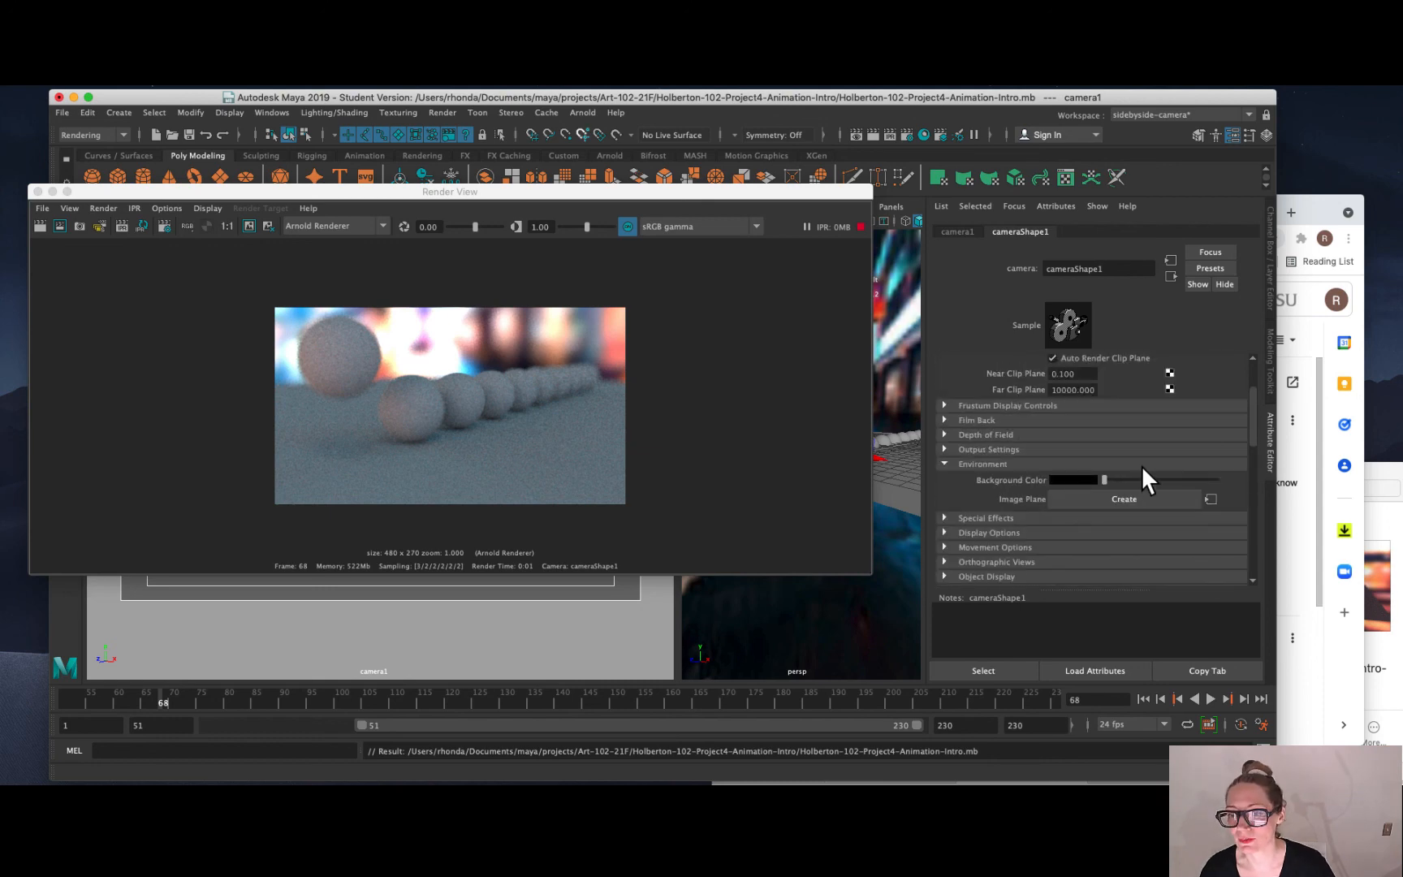
pyautogui.scroll(-5, 1192, 498)
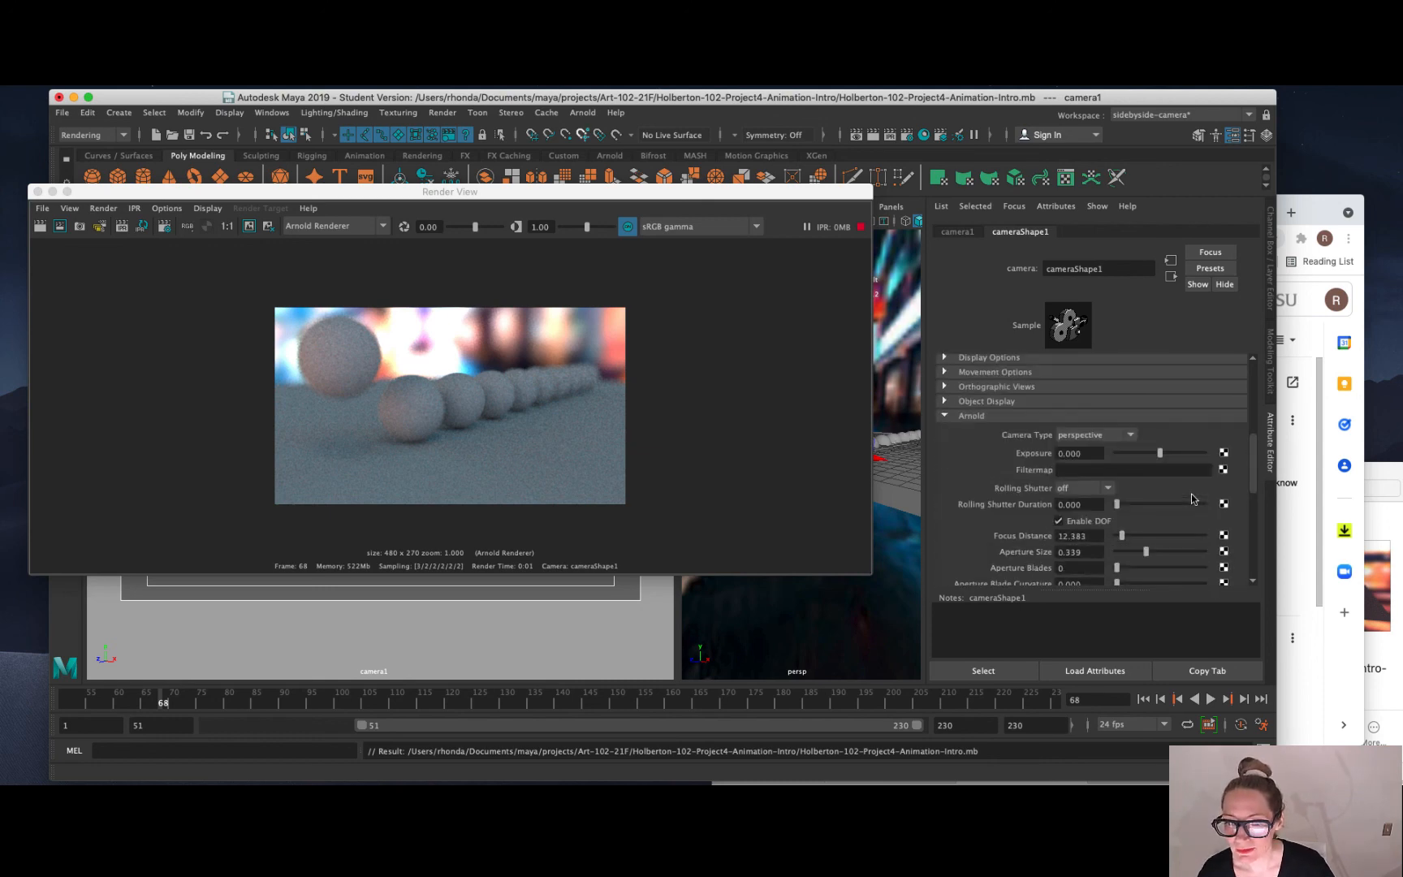
pyautogui.scroll(-3, 1191, 497)
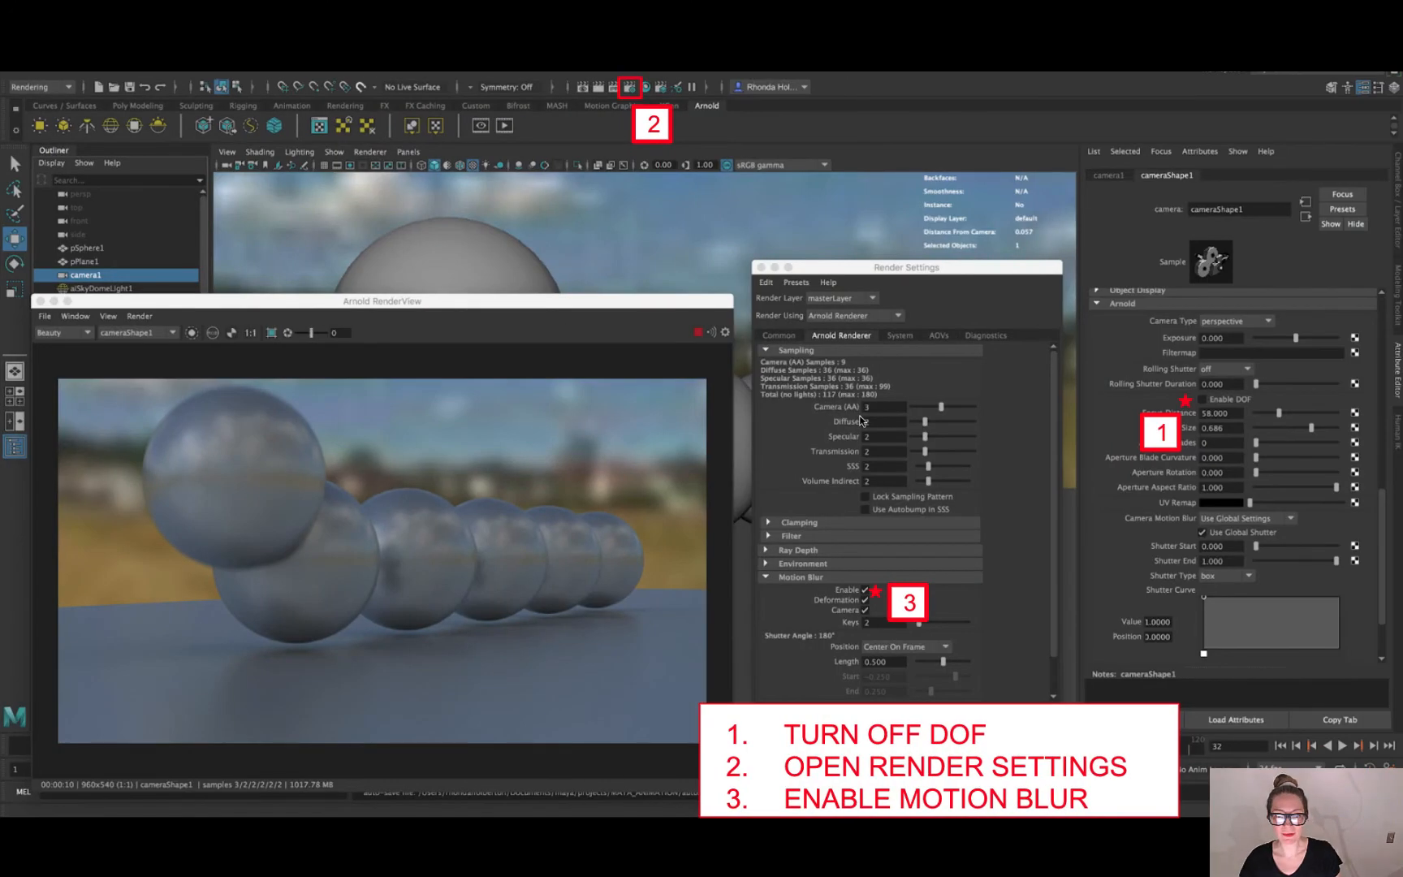
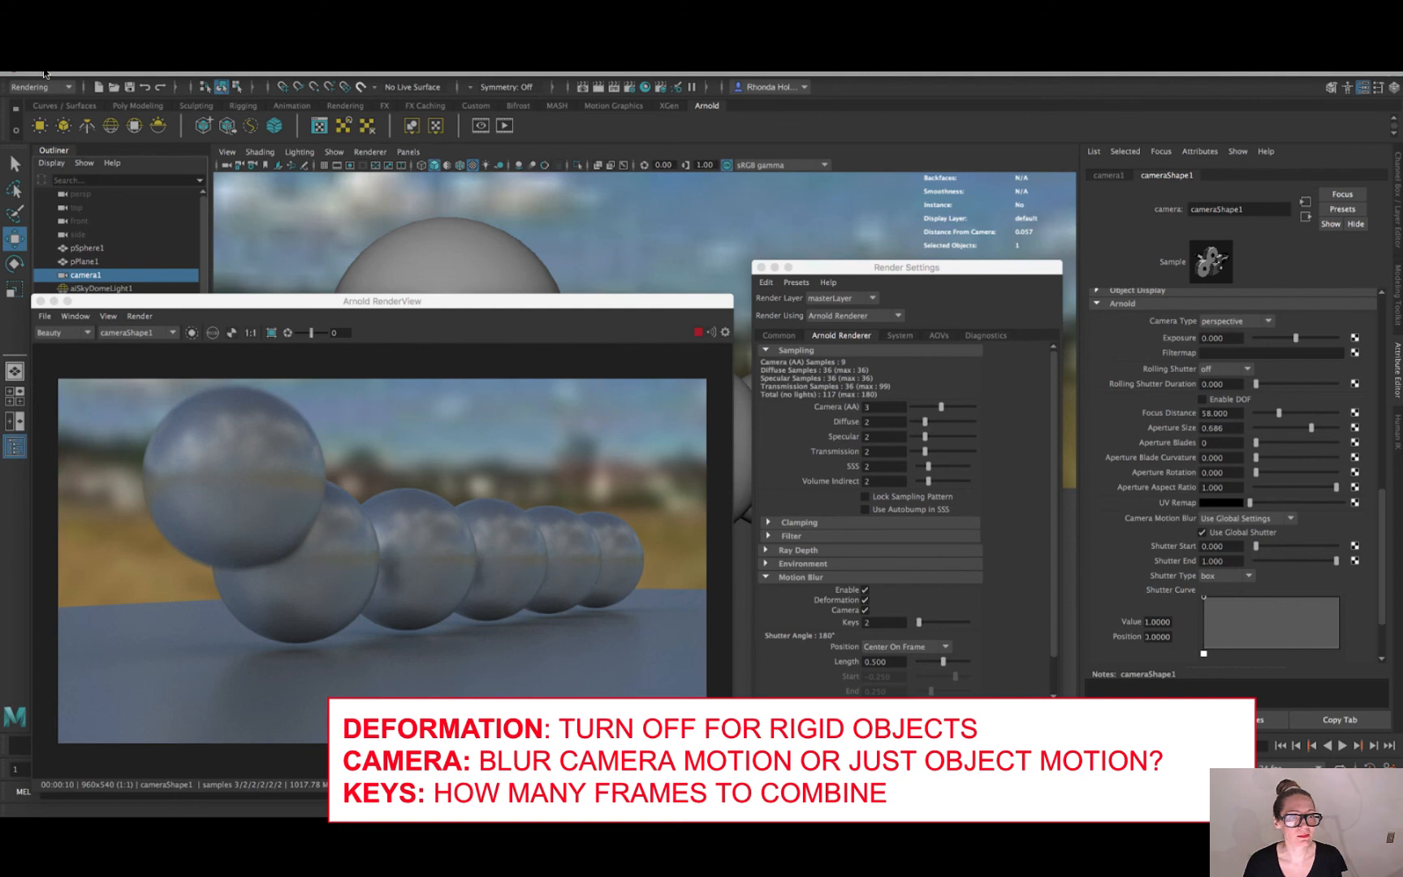
# Return to Maya and enable Arnold motion blur in the Render Settings with Deformation and Camera off, closing the settings when done.
pyautogui.press('Escape')
pyautogui.click(835, 79)
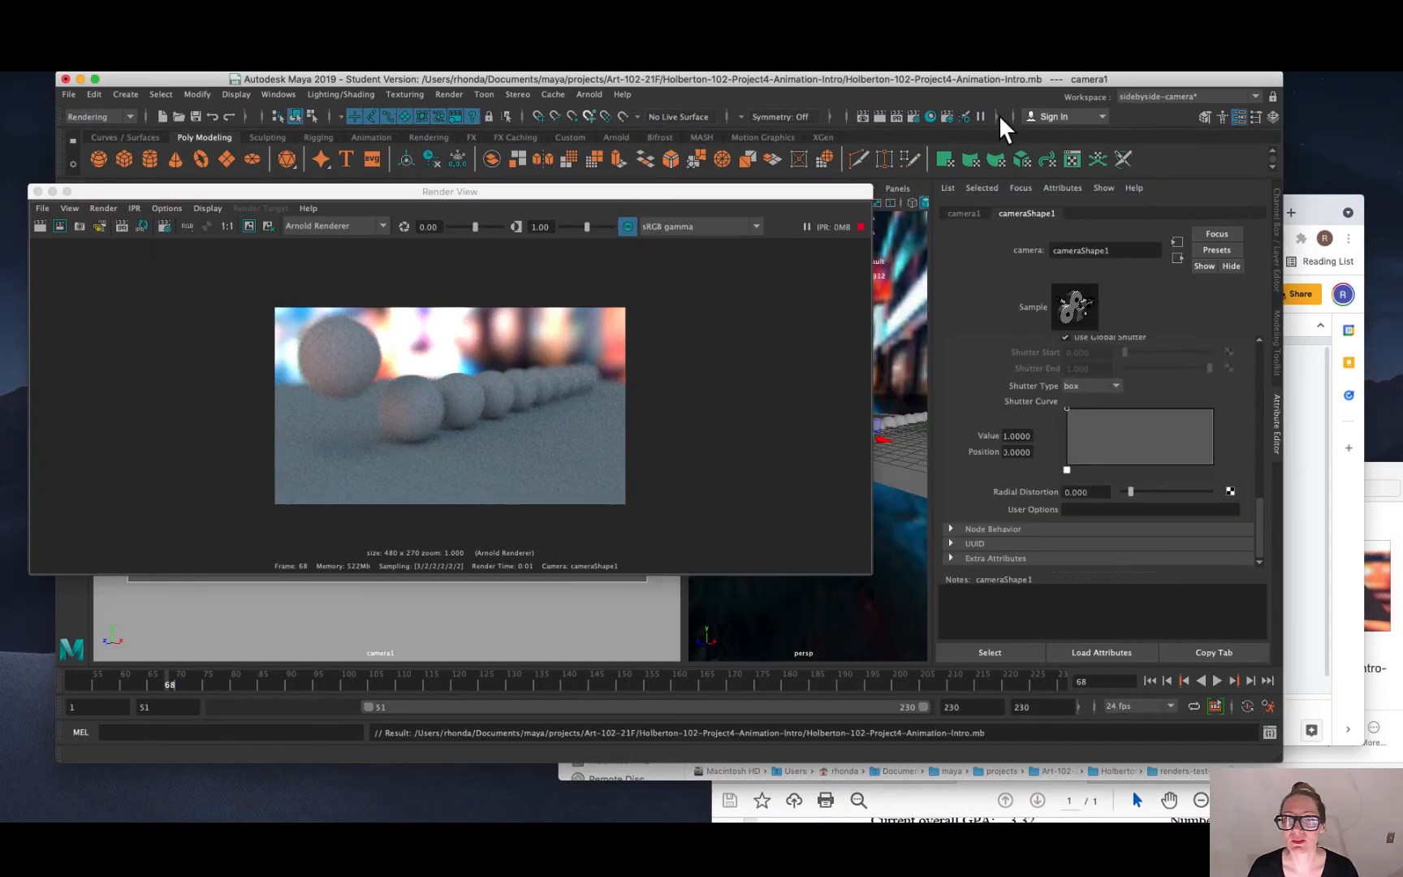
pyautogui.click(914, 118)
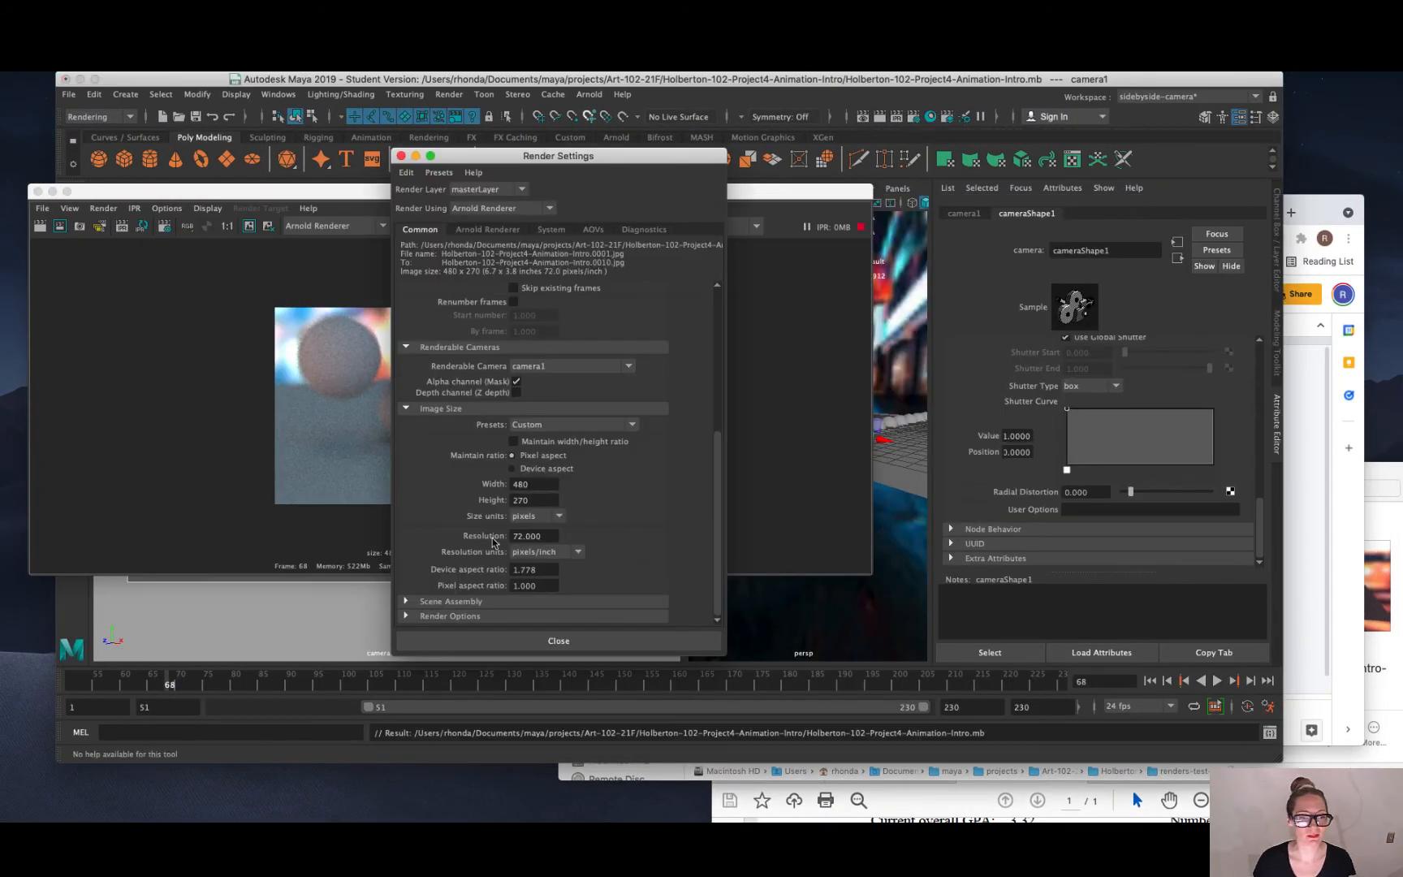
pyautogui.click(486, 229)
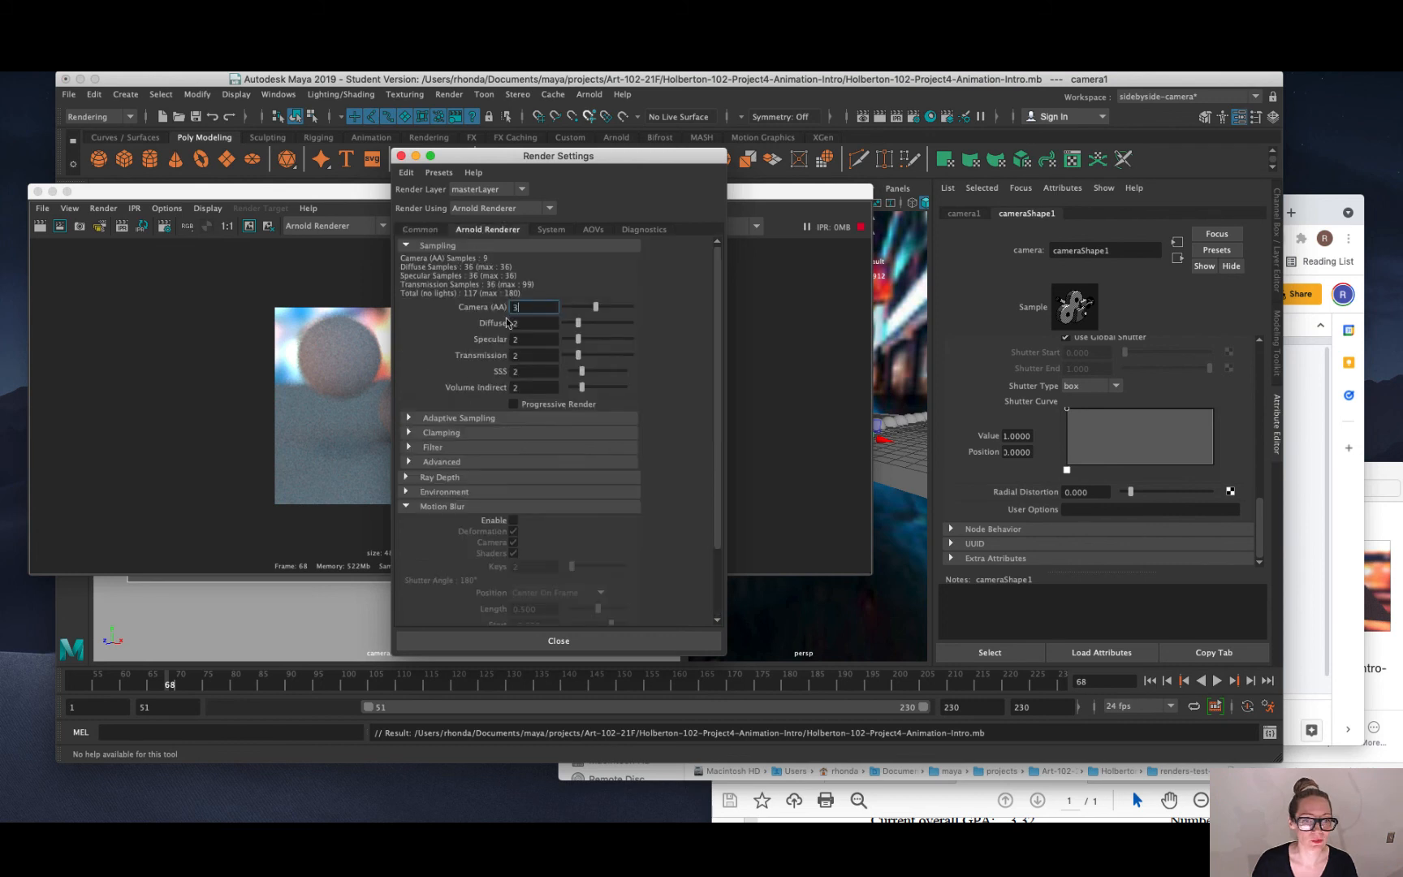
pyautogui.click(513, 520)
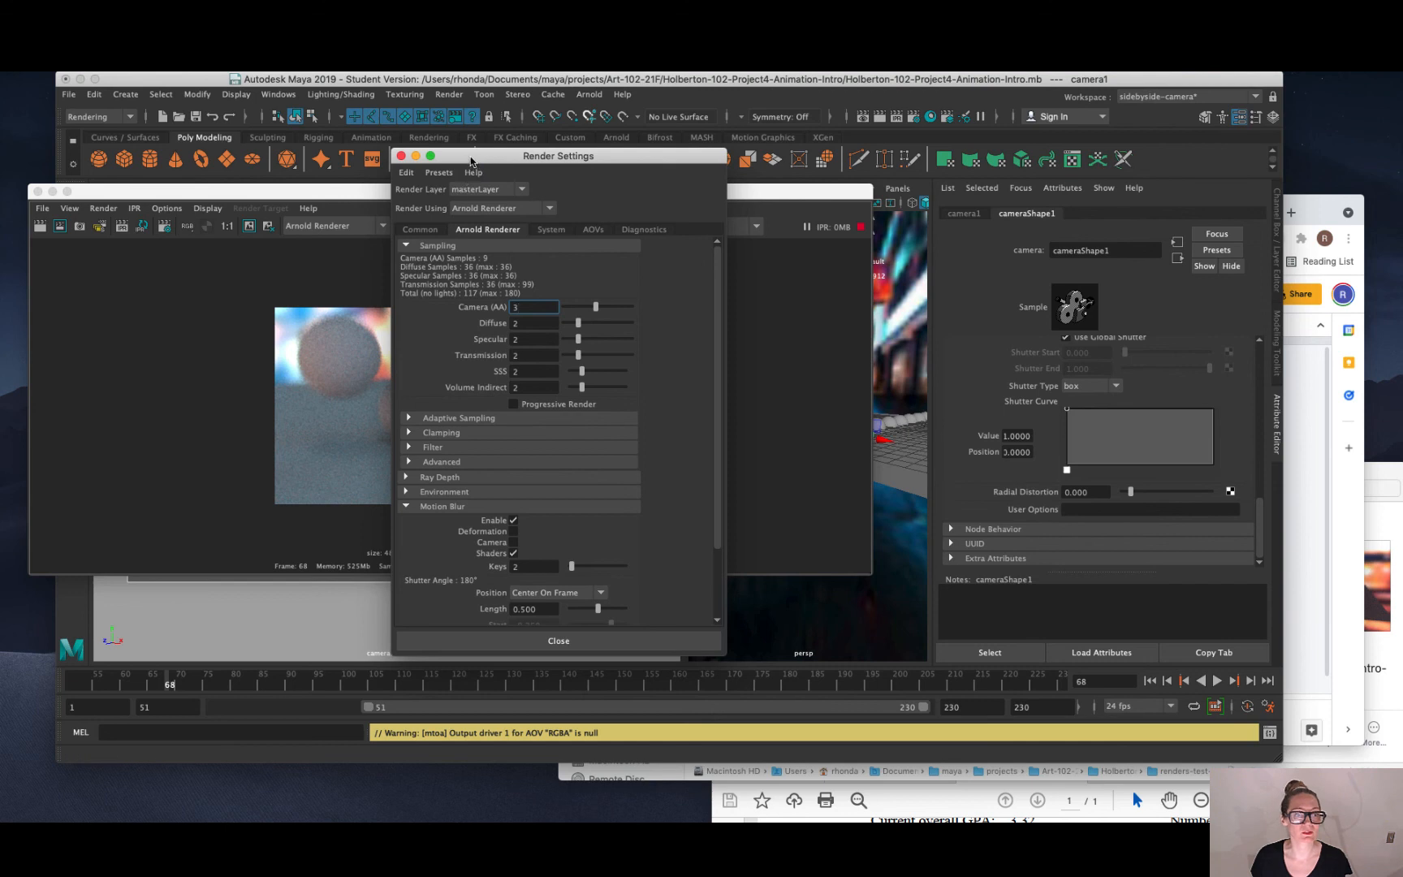
pyautogui.moveTo(469, 156); pyautogui.dragTo(715, 175)
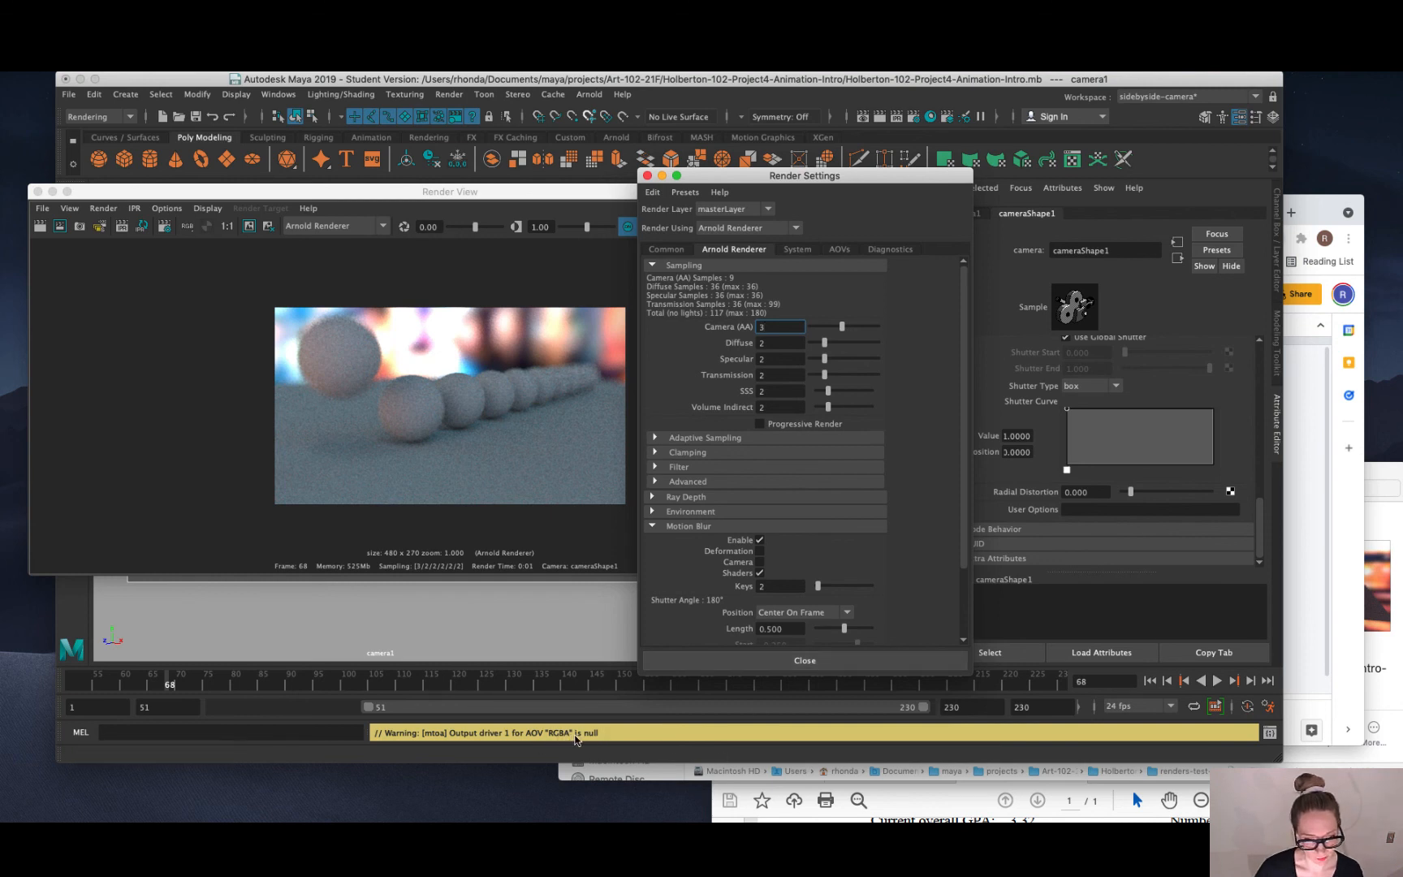
pyautogui.click(758, 660)
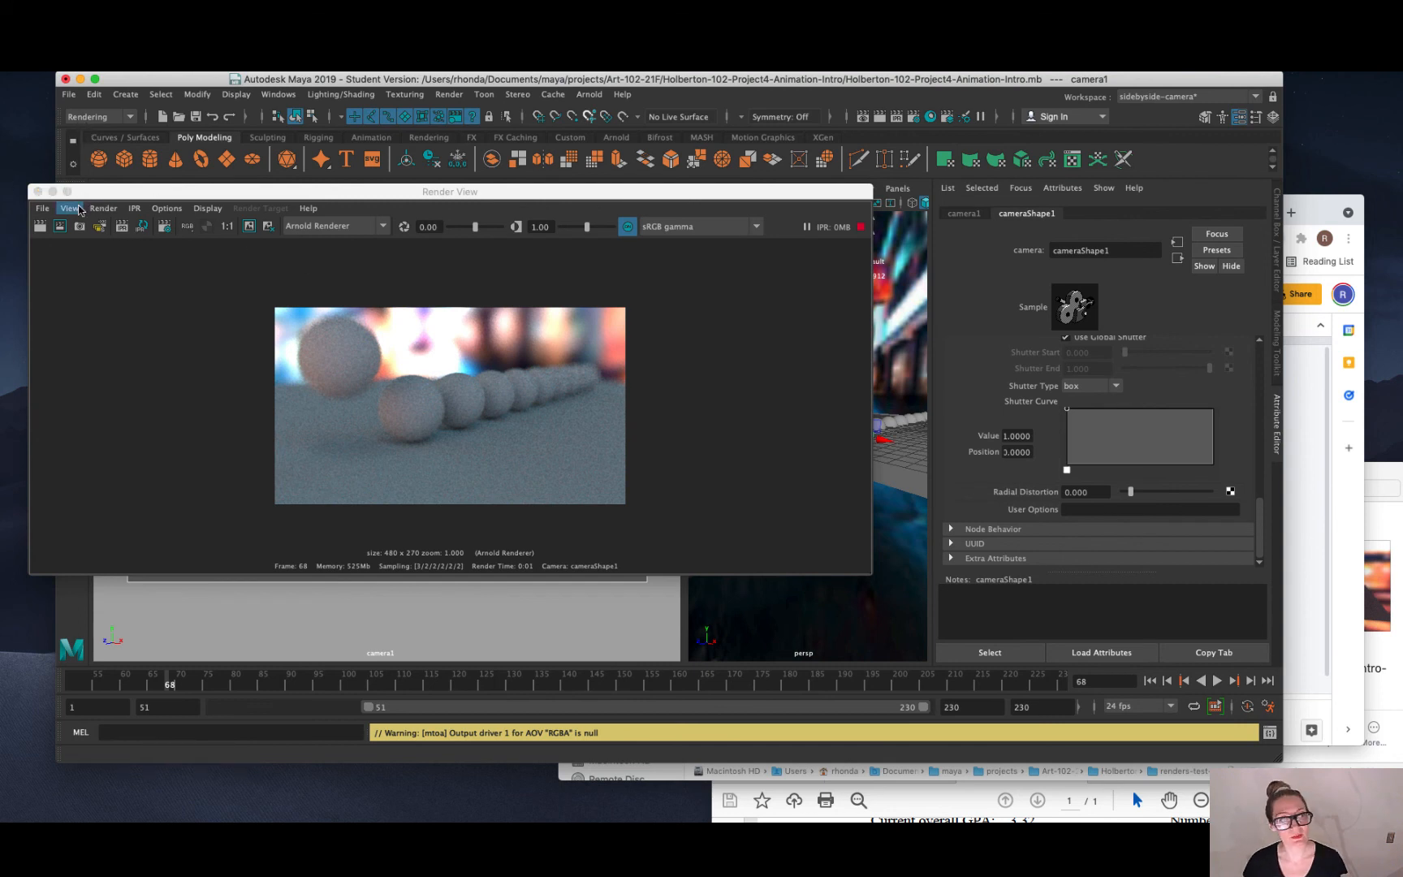
# Close the Render View window to uncover the viewports.
pyautogui.click(105, 212)
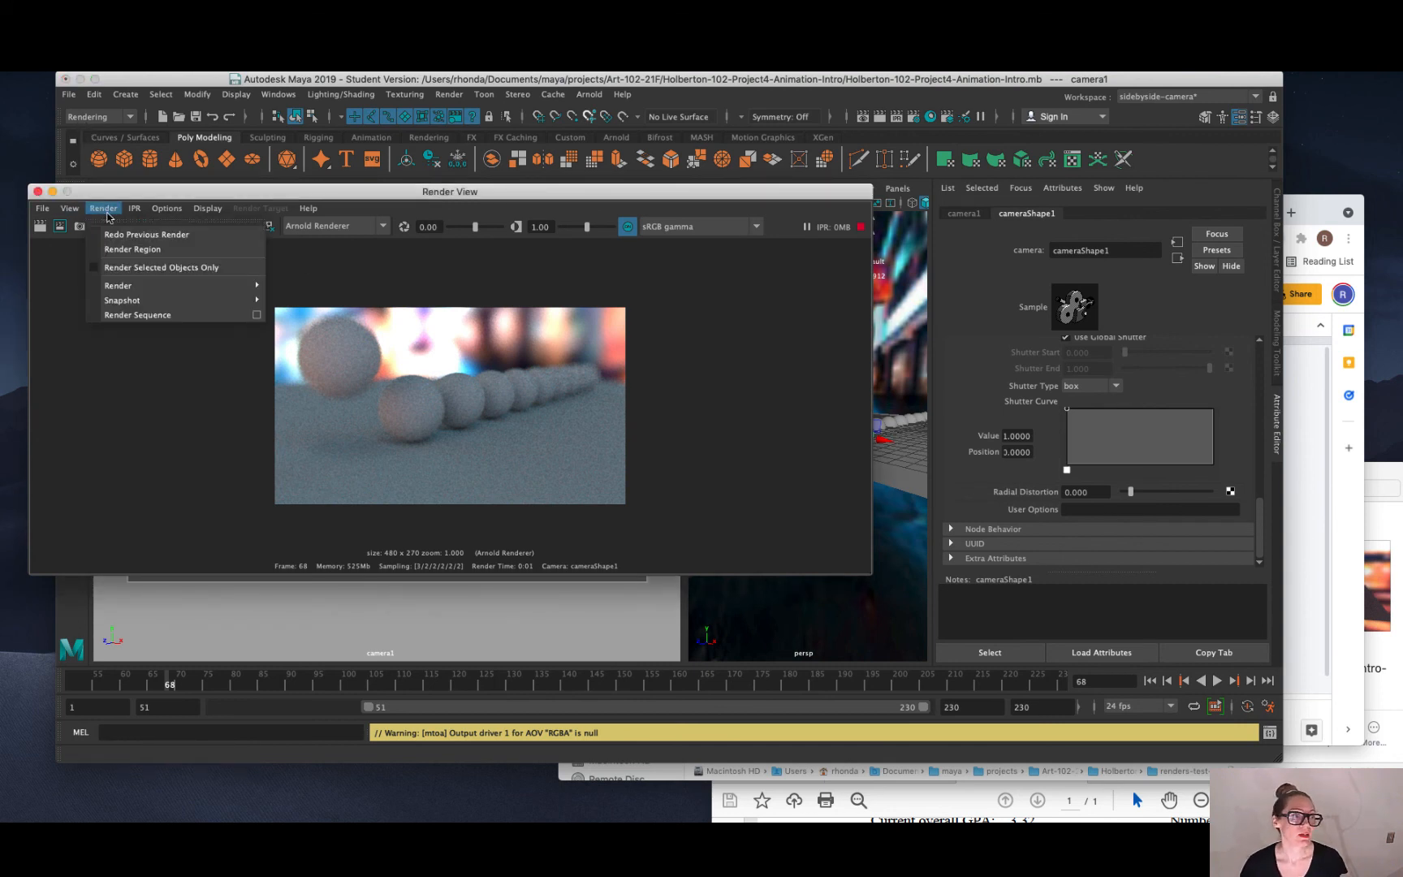
pyautogui.click(107, 212)
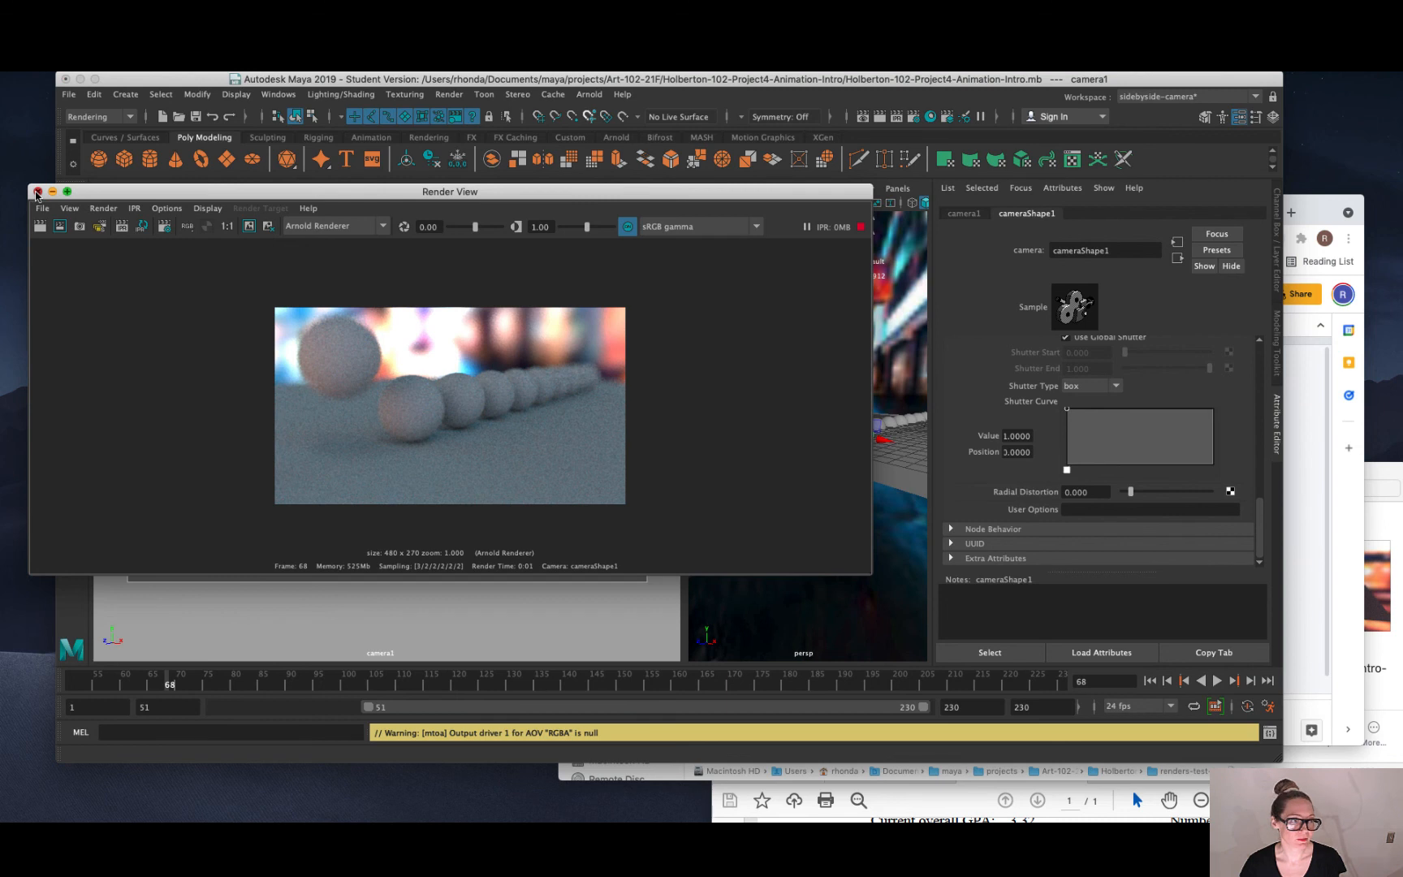
pyautogui.click(36, 192)
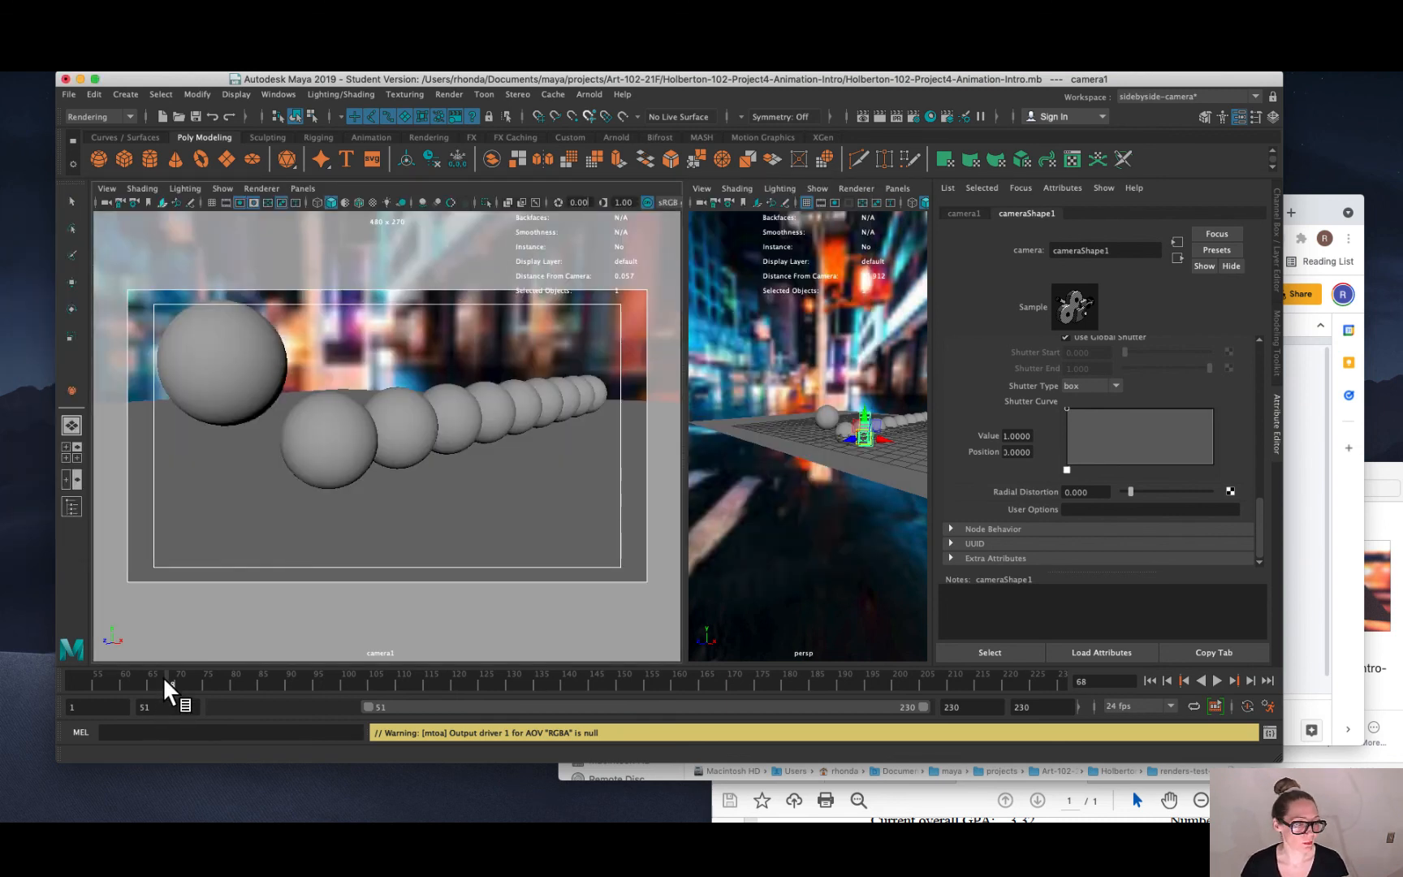
# Shift the playback range to frames 1–180, play the animation briefly, and stop at frame 20.
pyautogui.moveTo(172, 683); pyautogui.dragTo(4, 679)
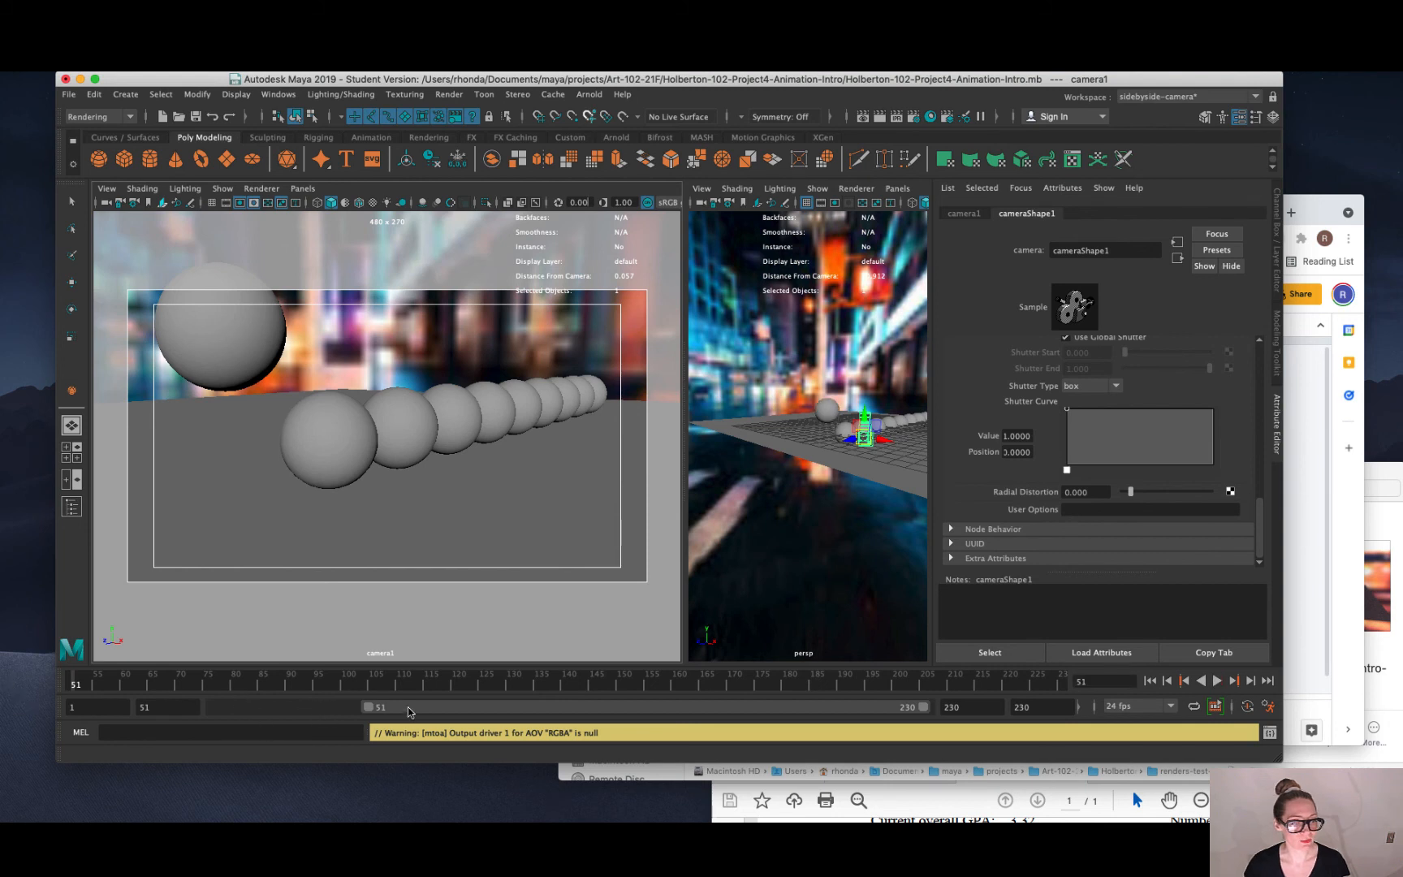
pyautogui.moveTo(410, 707); pyautogui.dragTo(69, 687)
pyautogui.click(70, 686)
pyautogui.hotkey('alt', 'v')
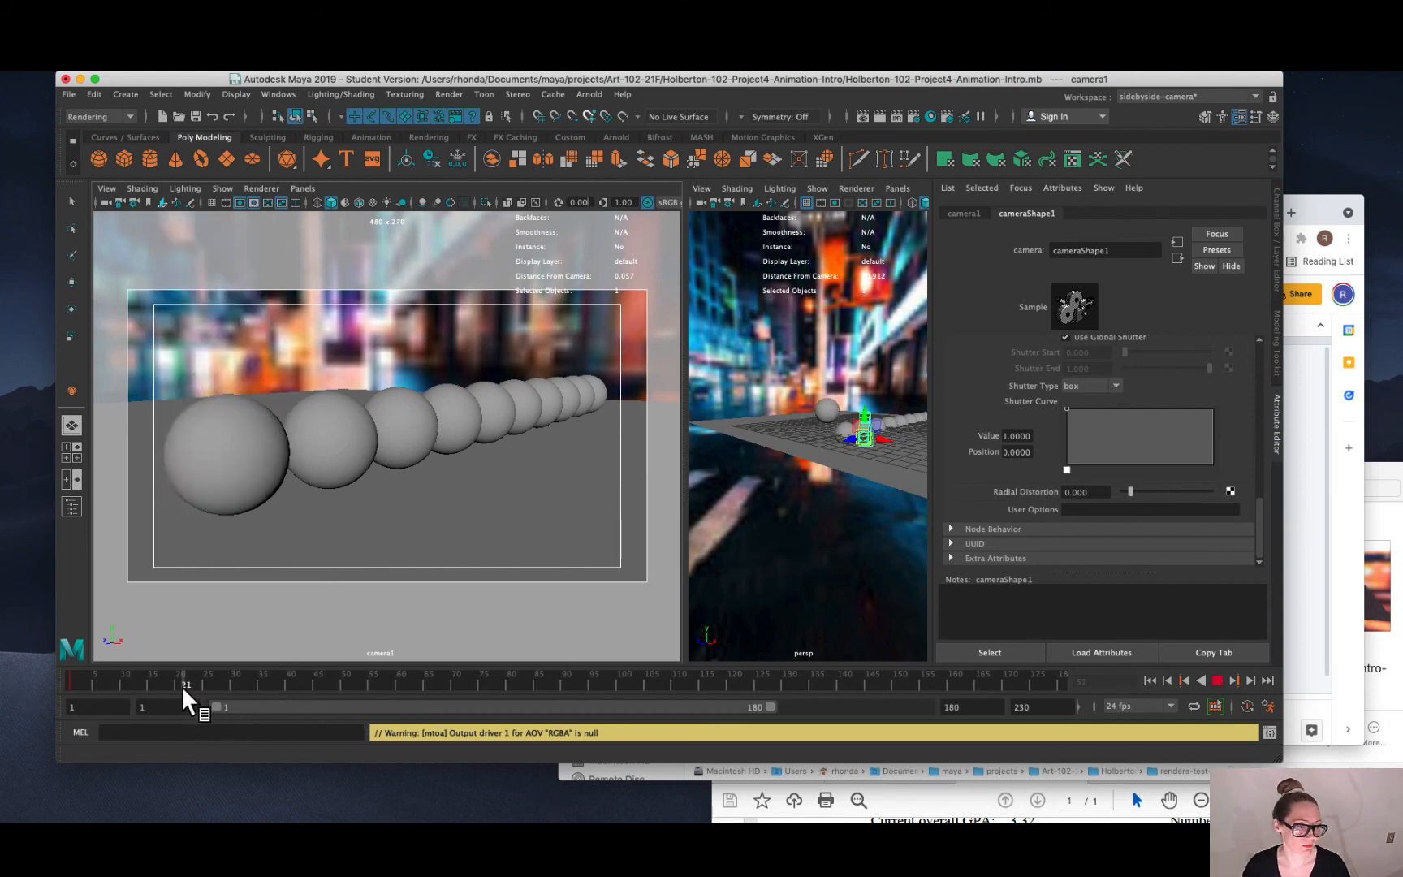
pyautogui.moveTo(183, 689)
pyautogui.mouseDown()
pyautogui.moveTo(63, 687)
pyautogui.moveTo(180, 689)
pyautogui.mouseUp()
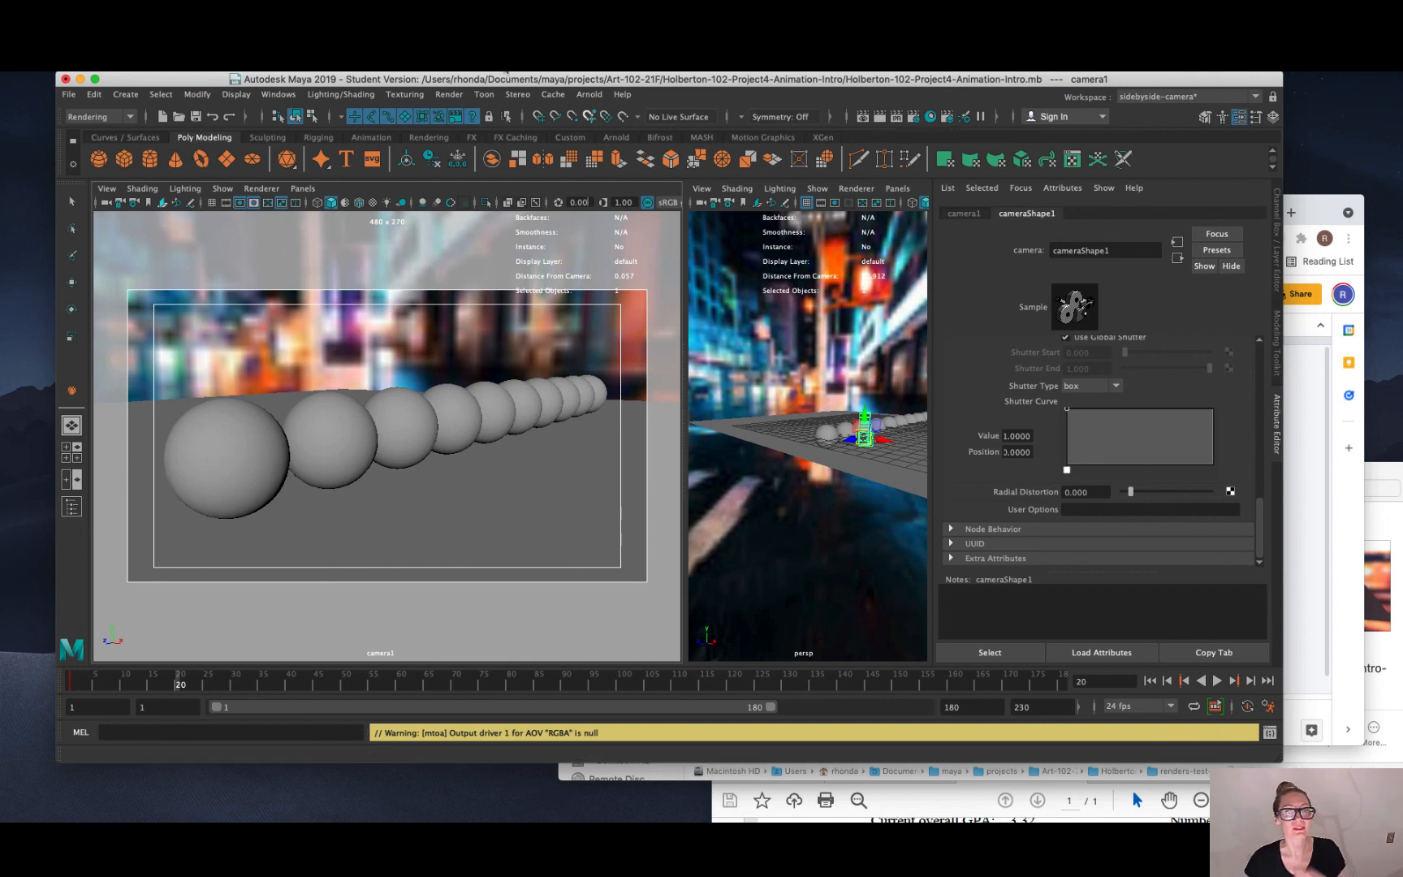
# Open the Render Sequence options and browse to the Holberton-102-Project4-Animation-Intro folder for the alternate output file location.
pyautogui.click(445, 95)
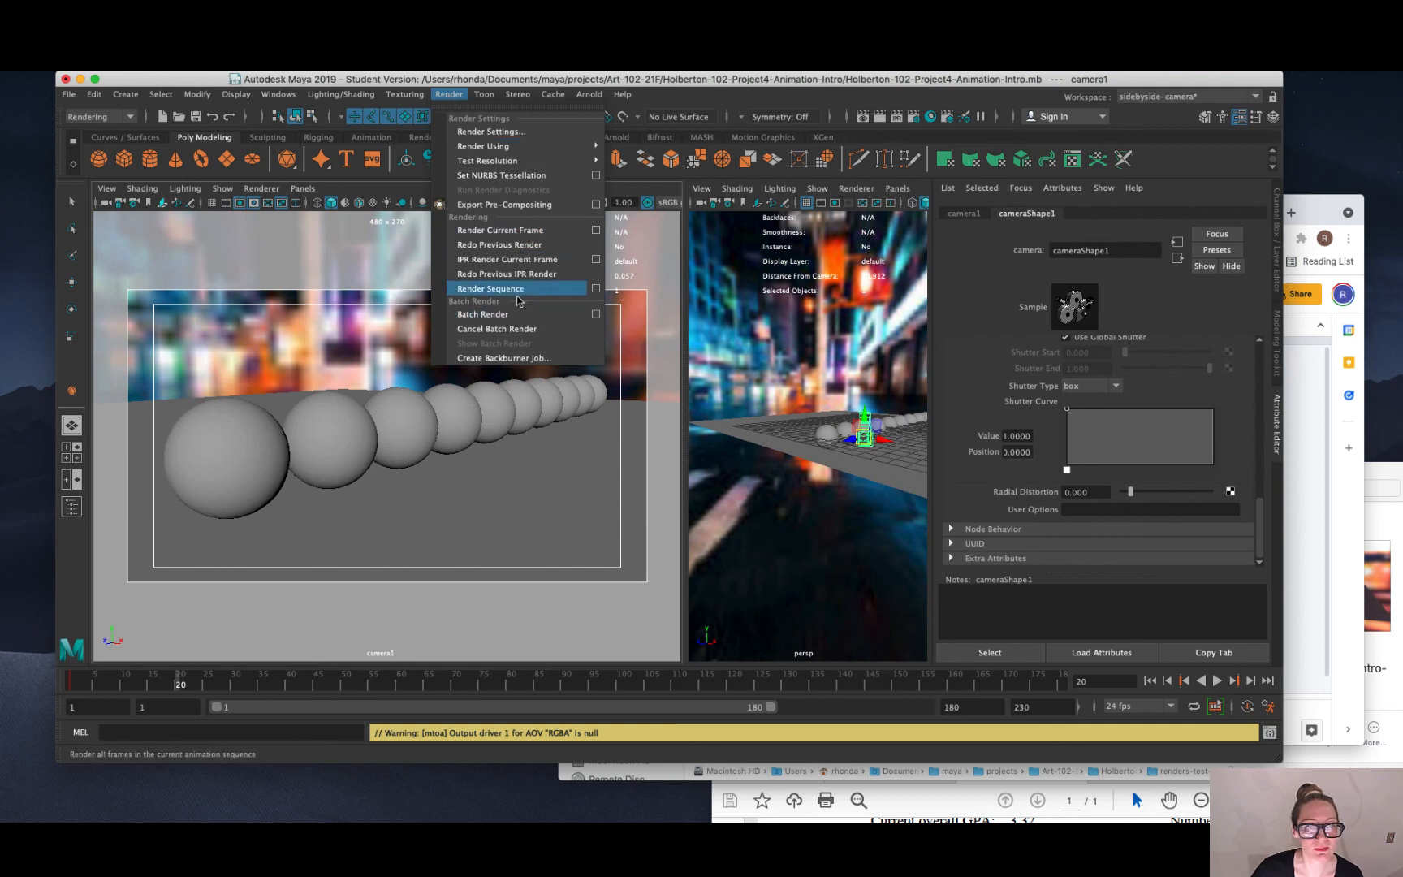
pyautogui.click(596, 290)
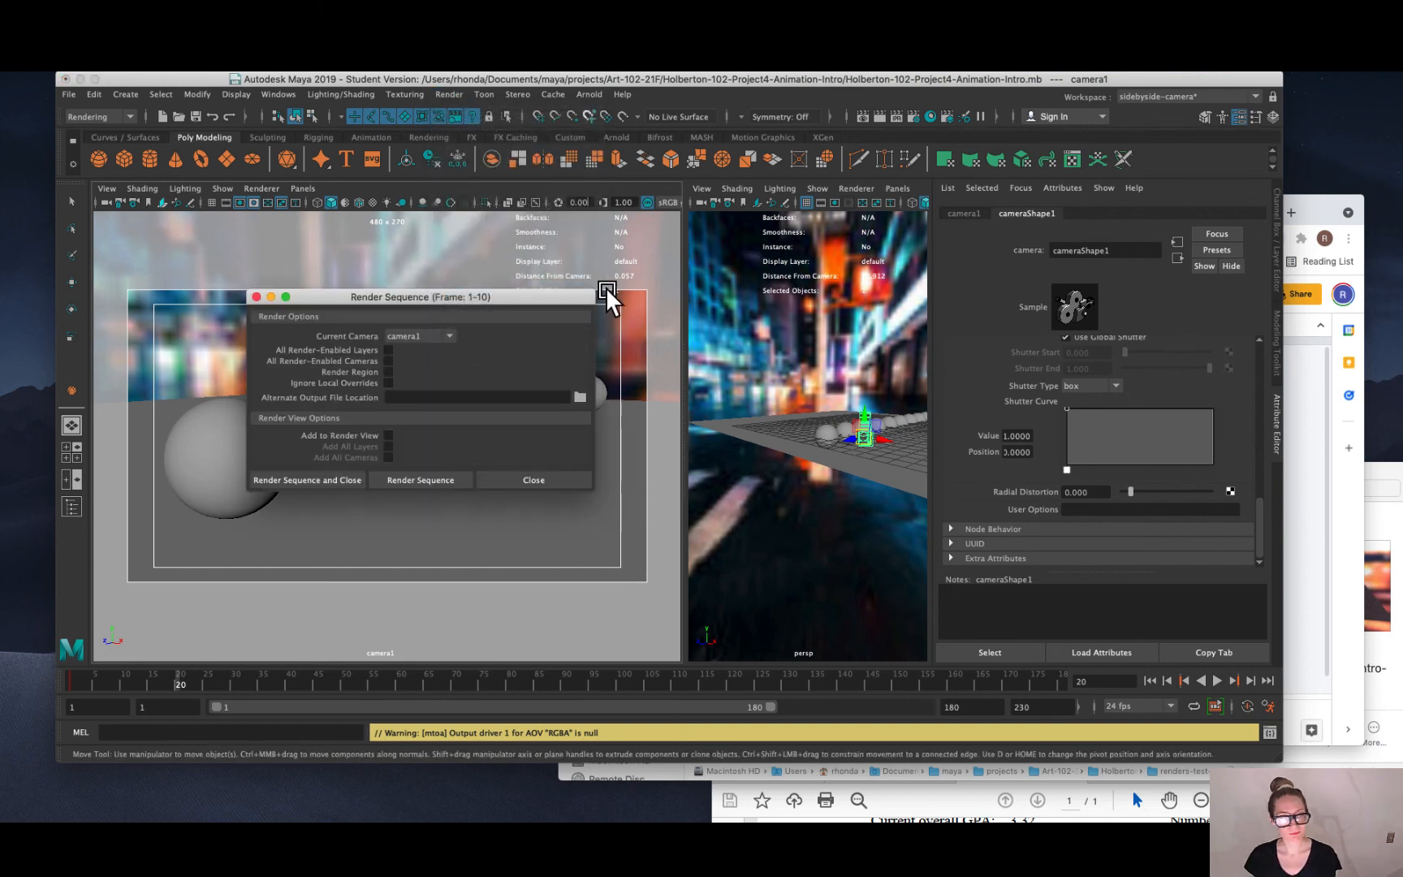
pyautogui.moveTo(479, 297); pyautogui.dragTo(903, 307)
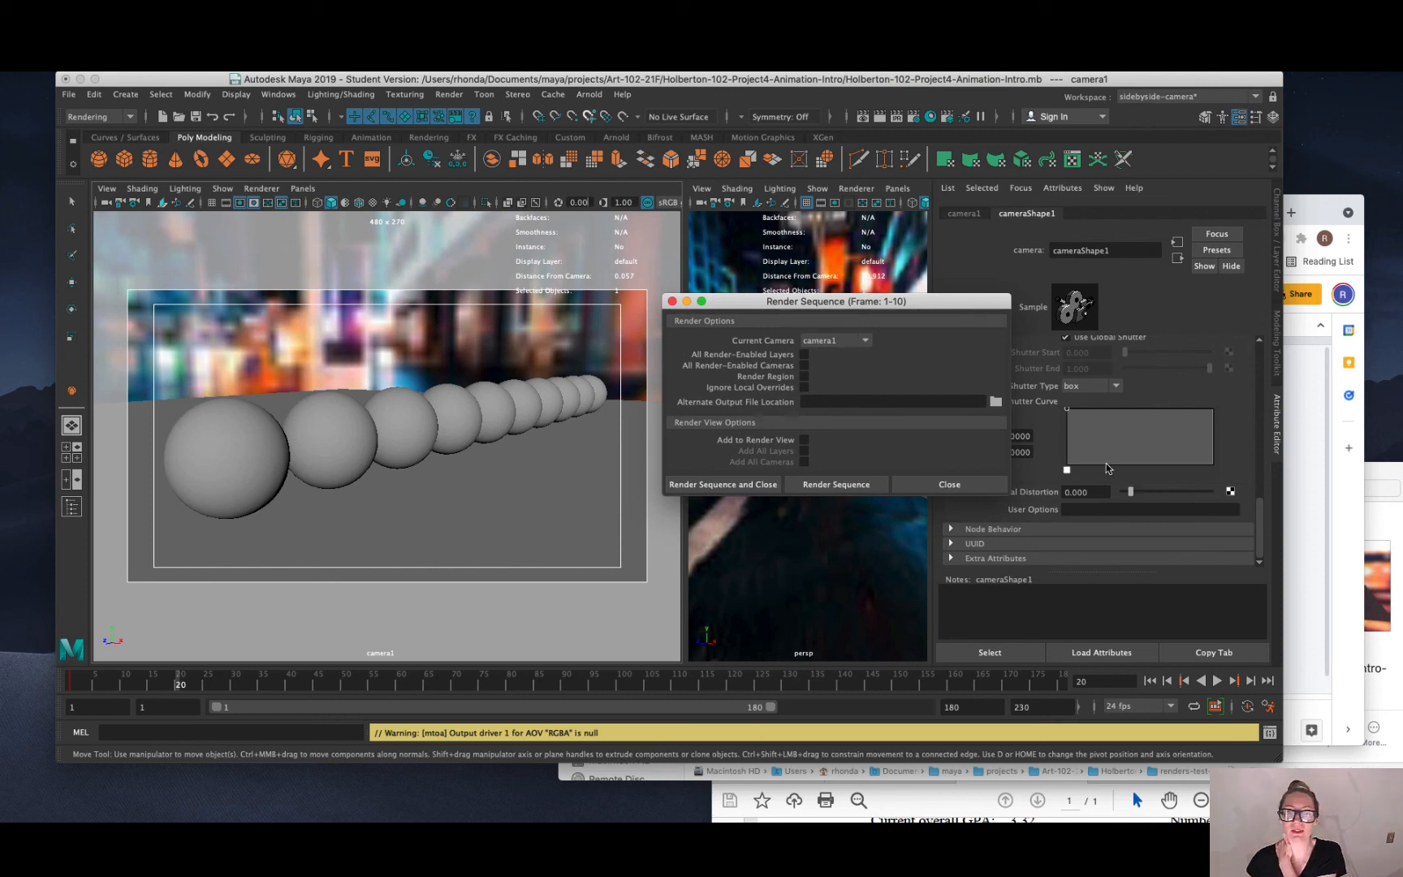
pyautogui.click(995, 401)
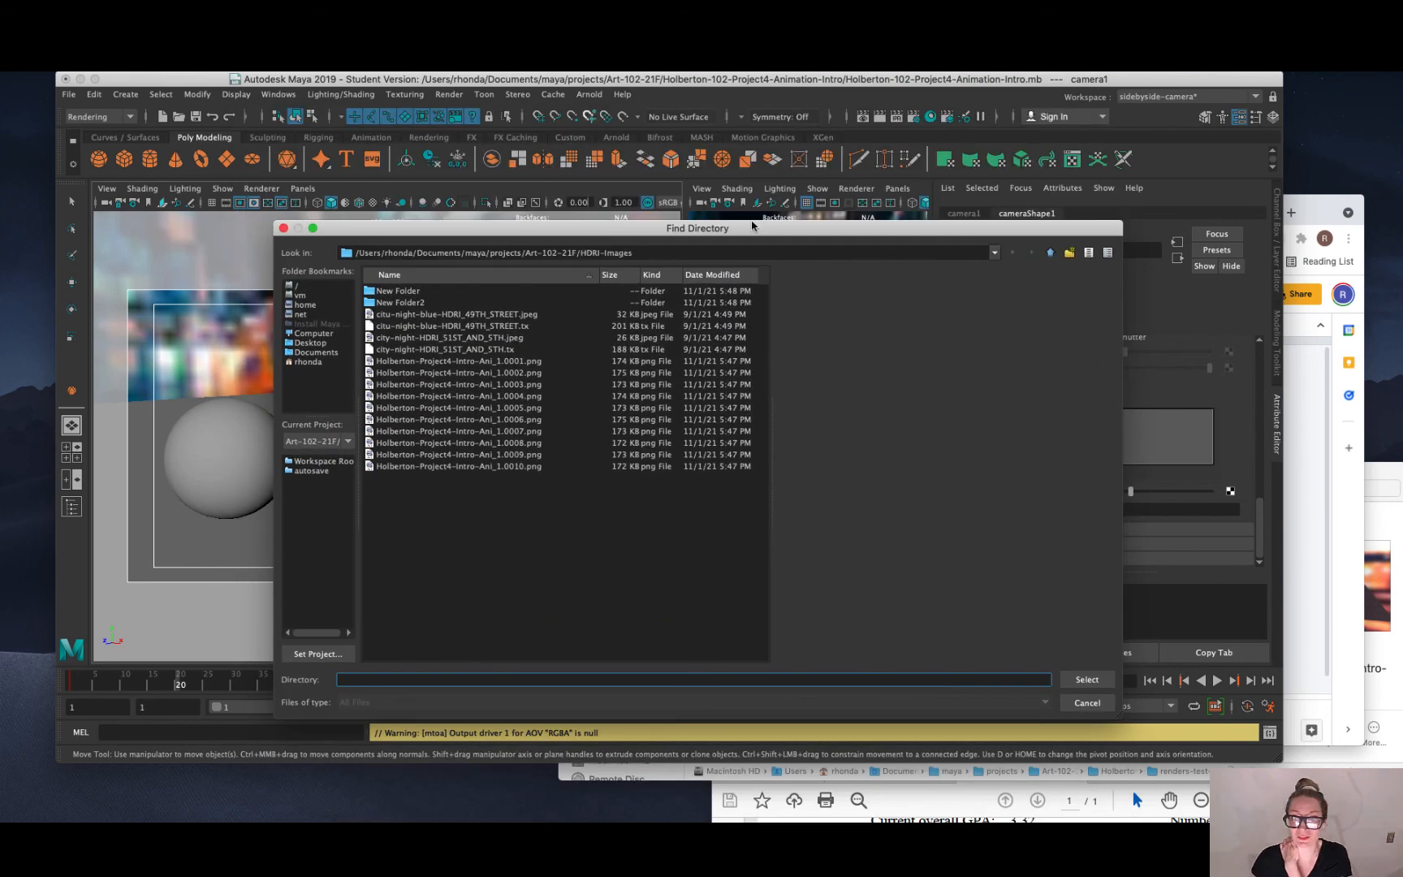
pyautogui.click(1050, 253)
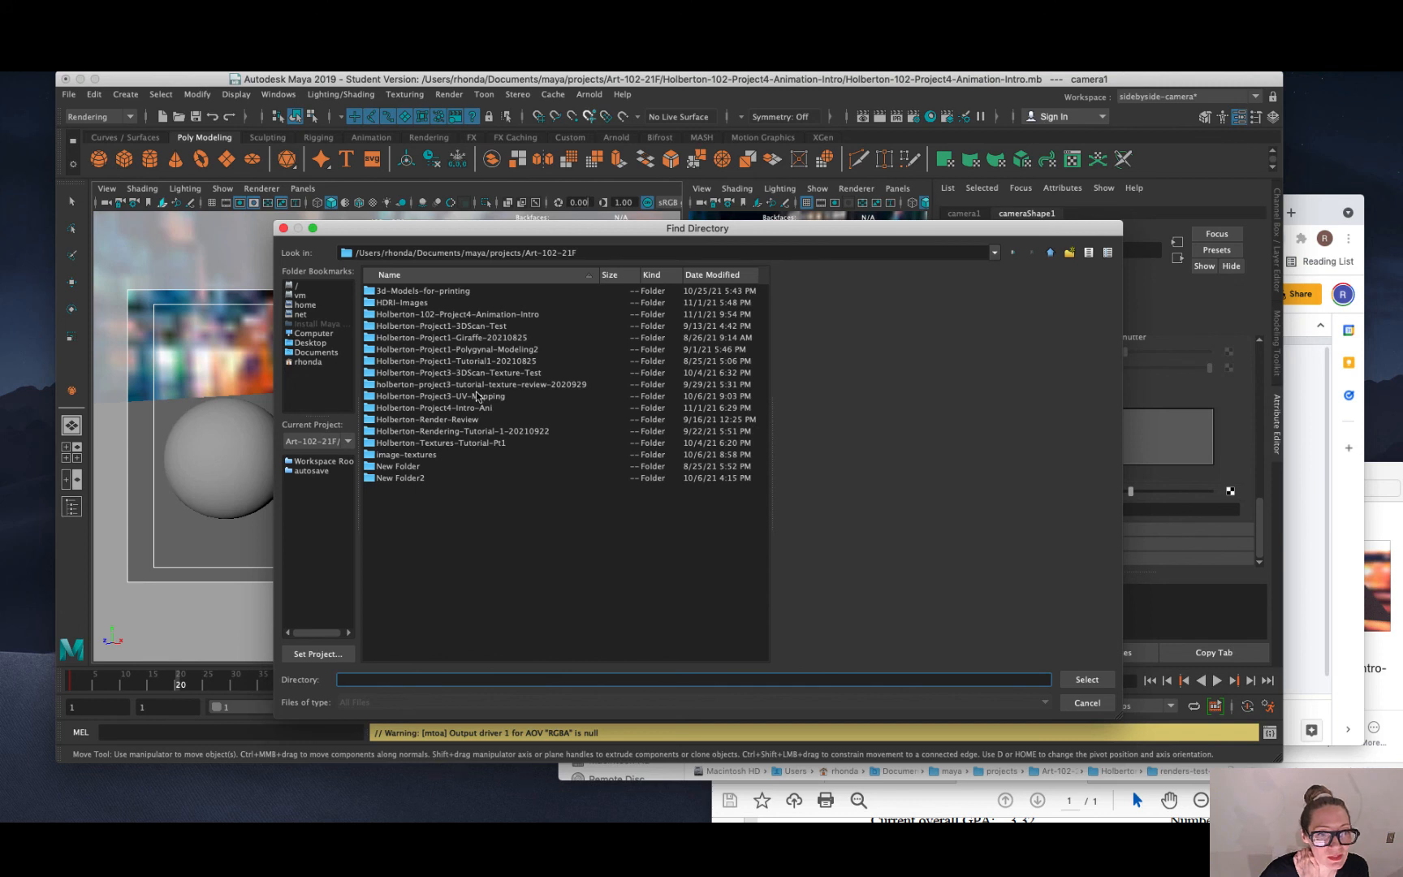
pyautogui.doubleClick(446, 313)
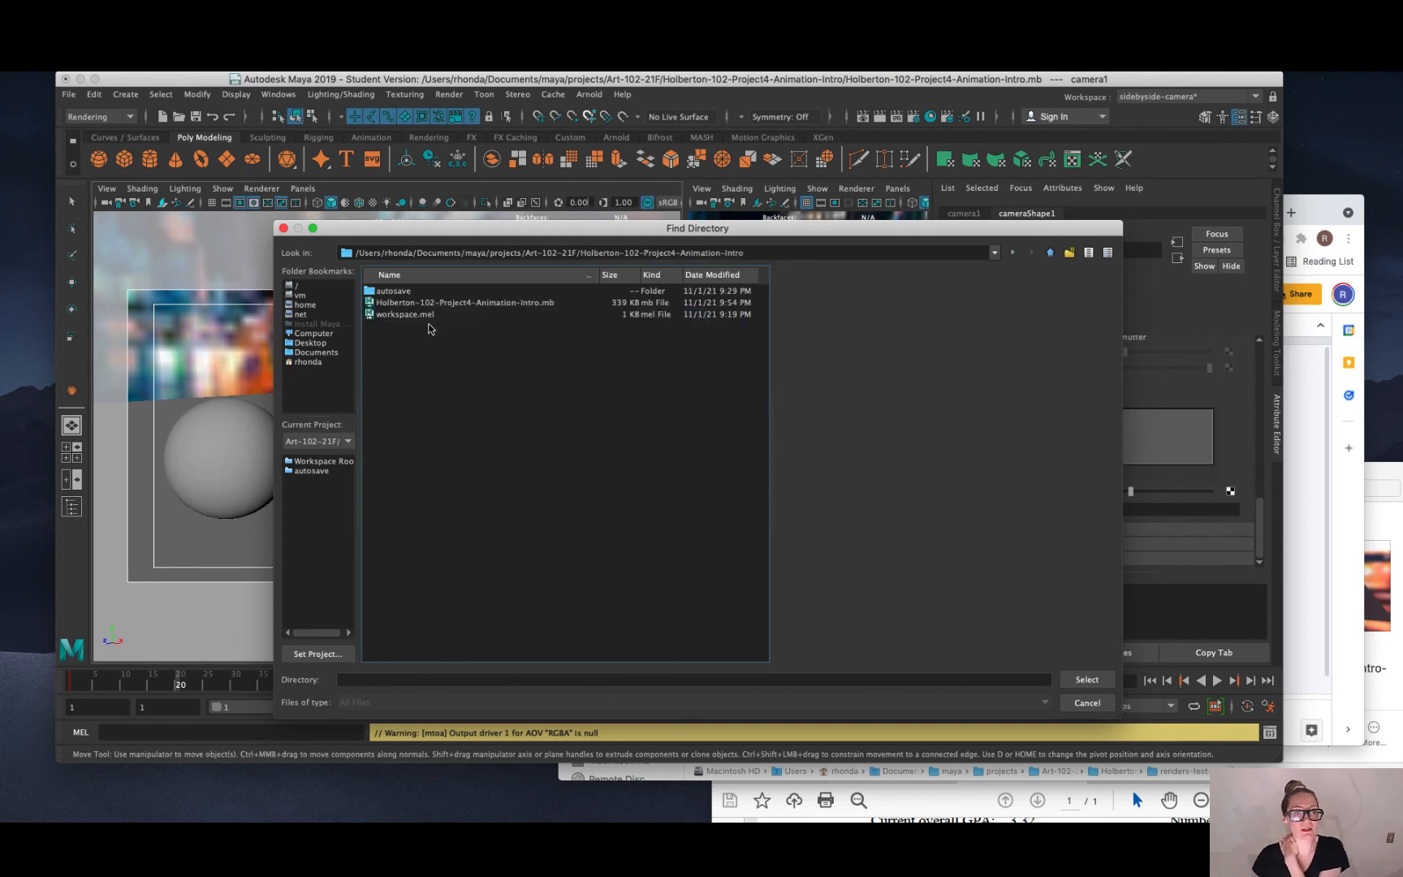
# Create a new folder named proj-4-render-test-1 inside the project folder.
pyautogui.click(1070, 254)
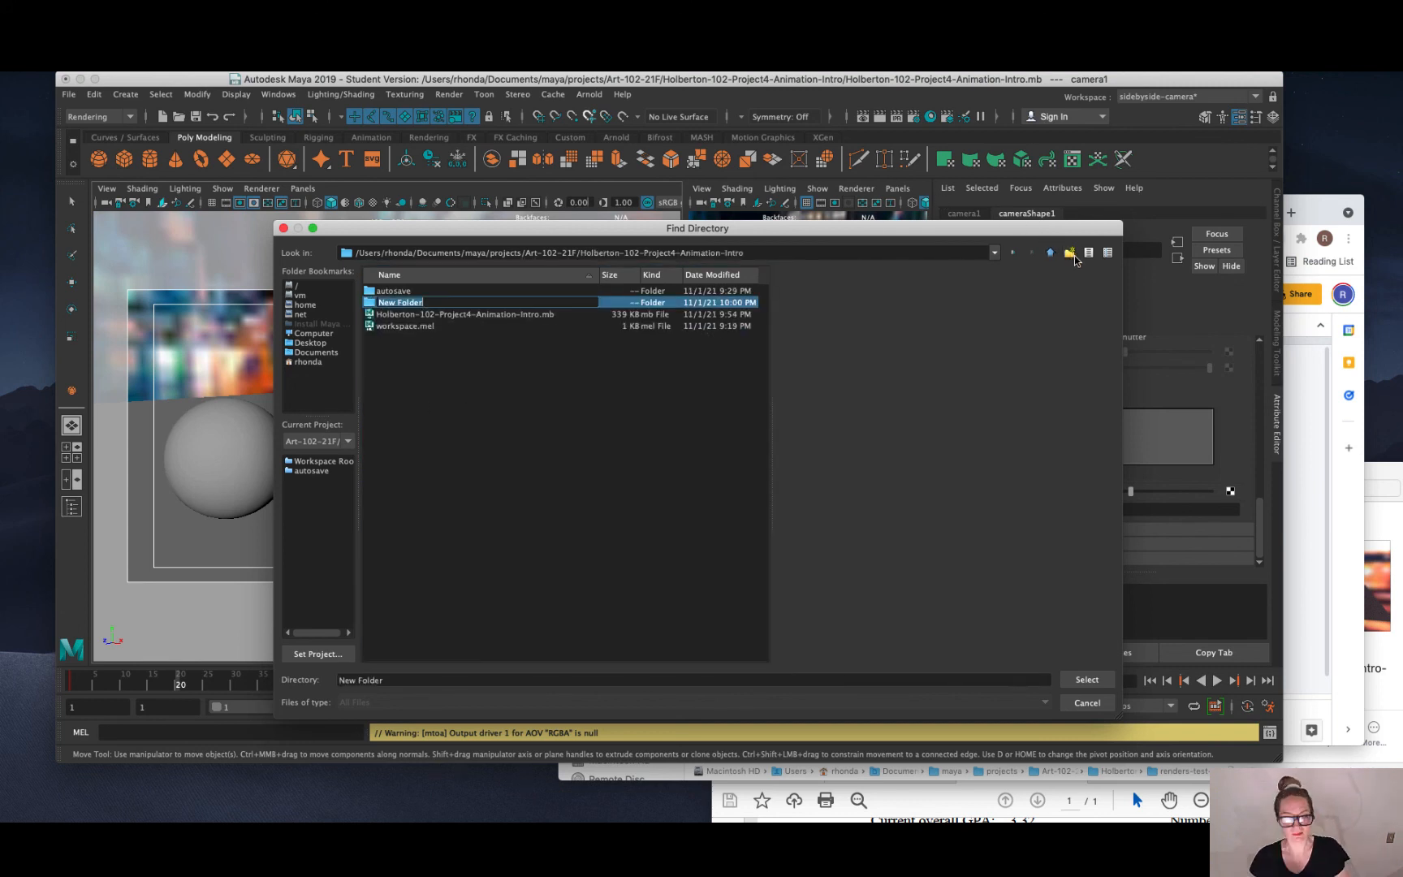
pyautogui.press('BackSpace')
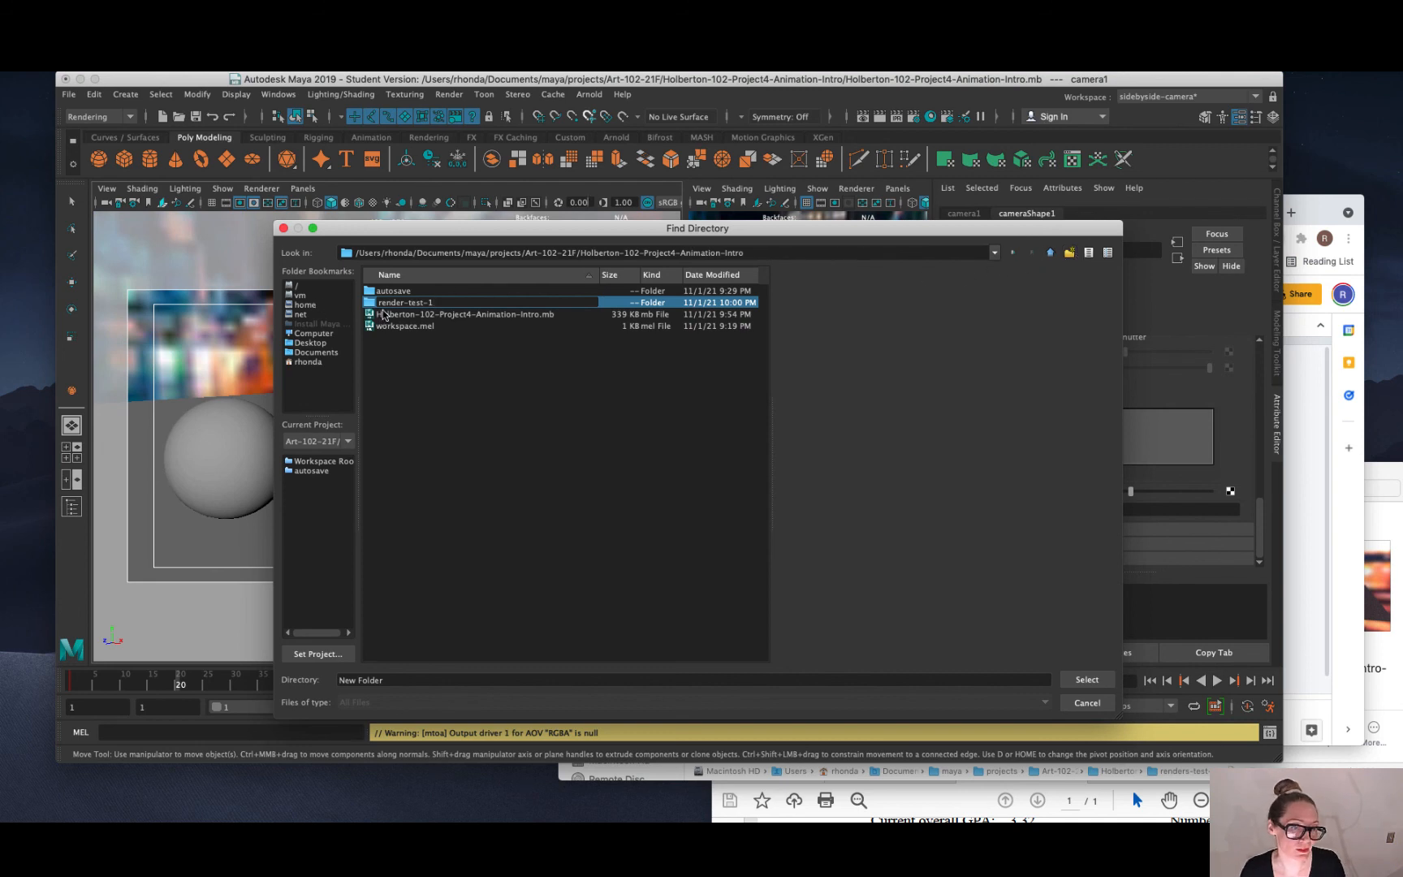
pyautogui.write('pro')
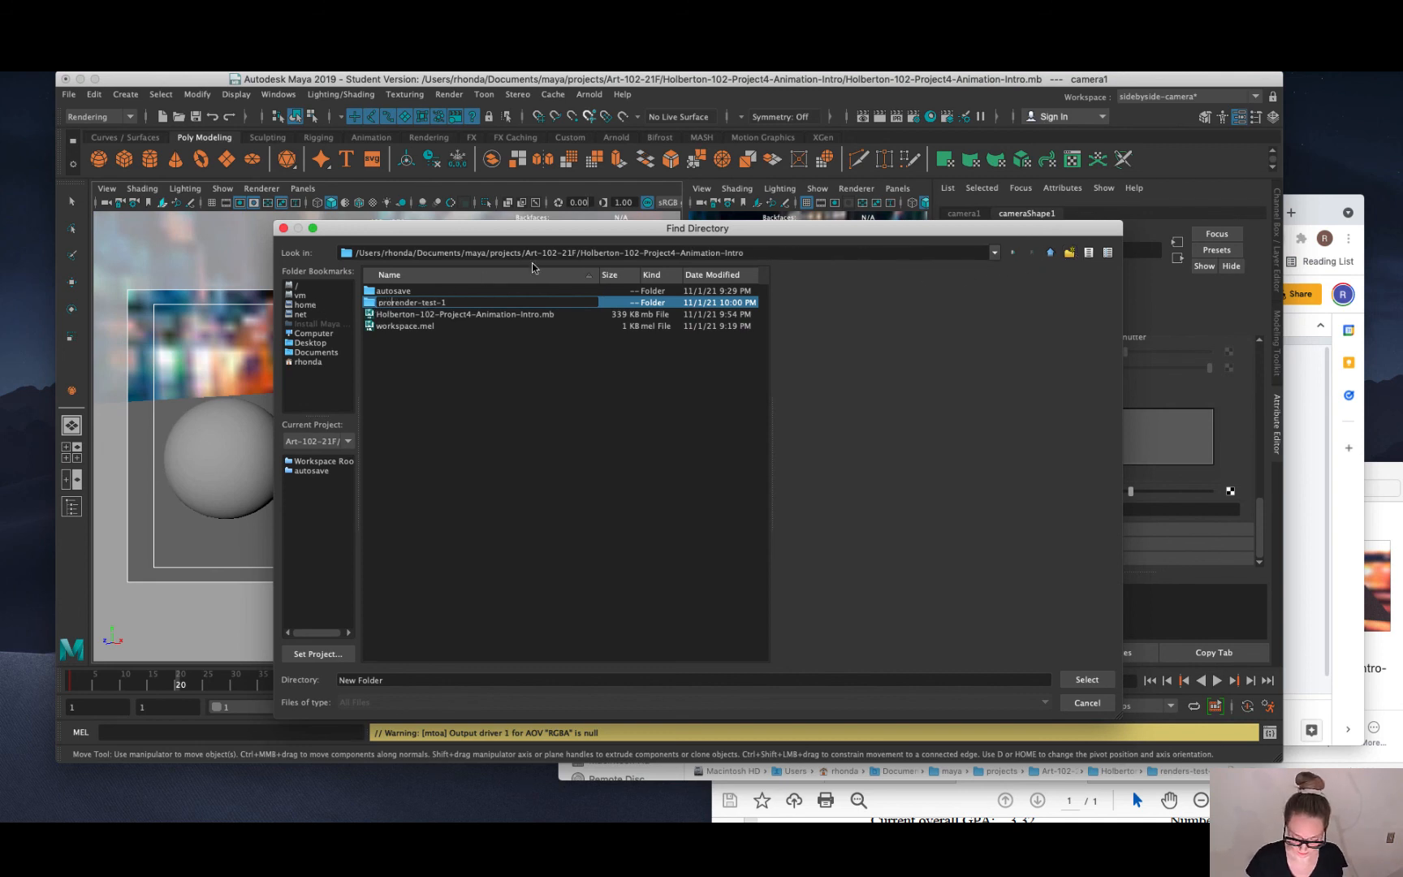
pyautogui.write('h4-')
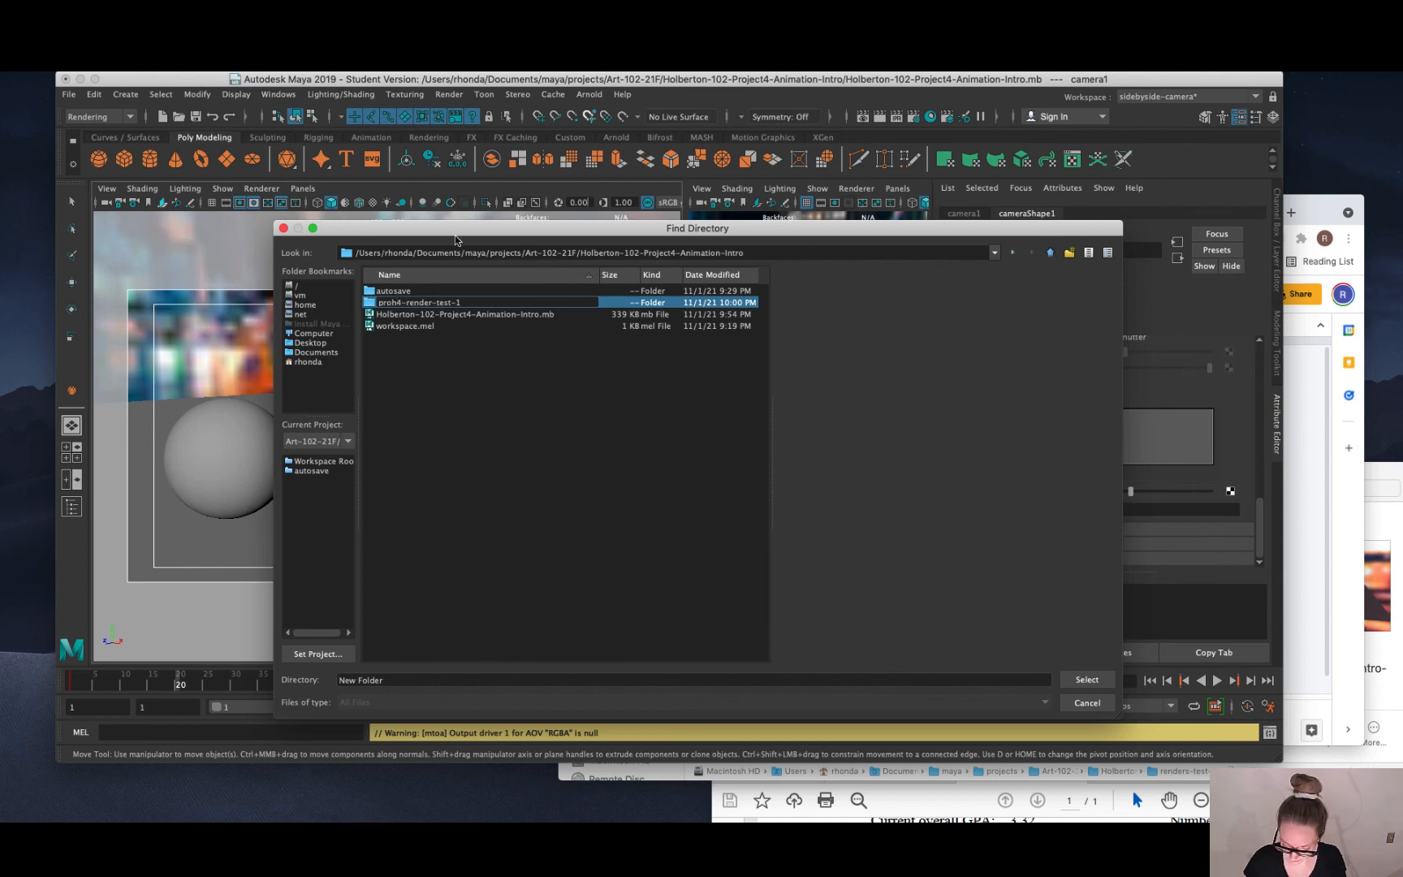
pyautogui.press('BackSpace')
pyautogui.write('j')
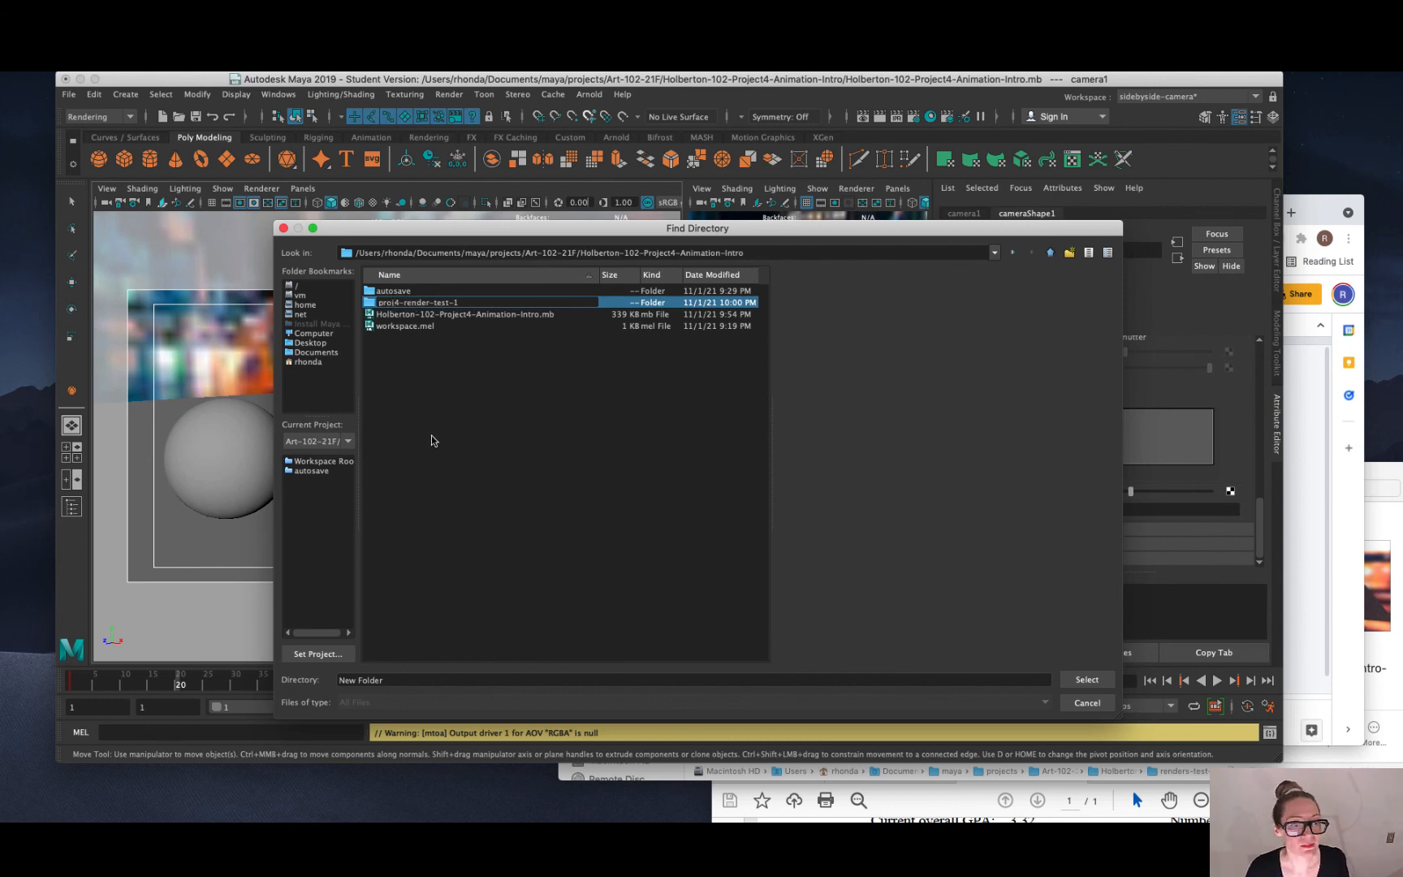
pyautogui.write('-')
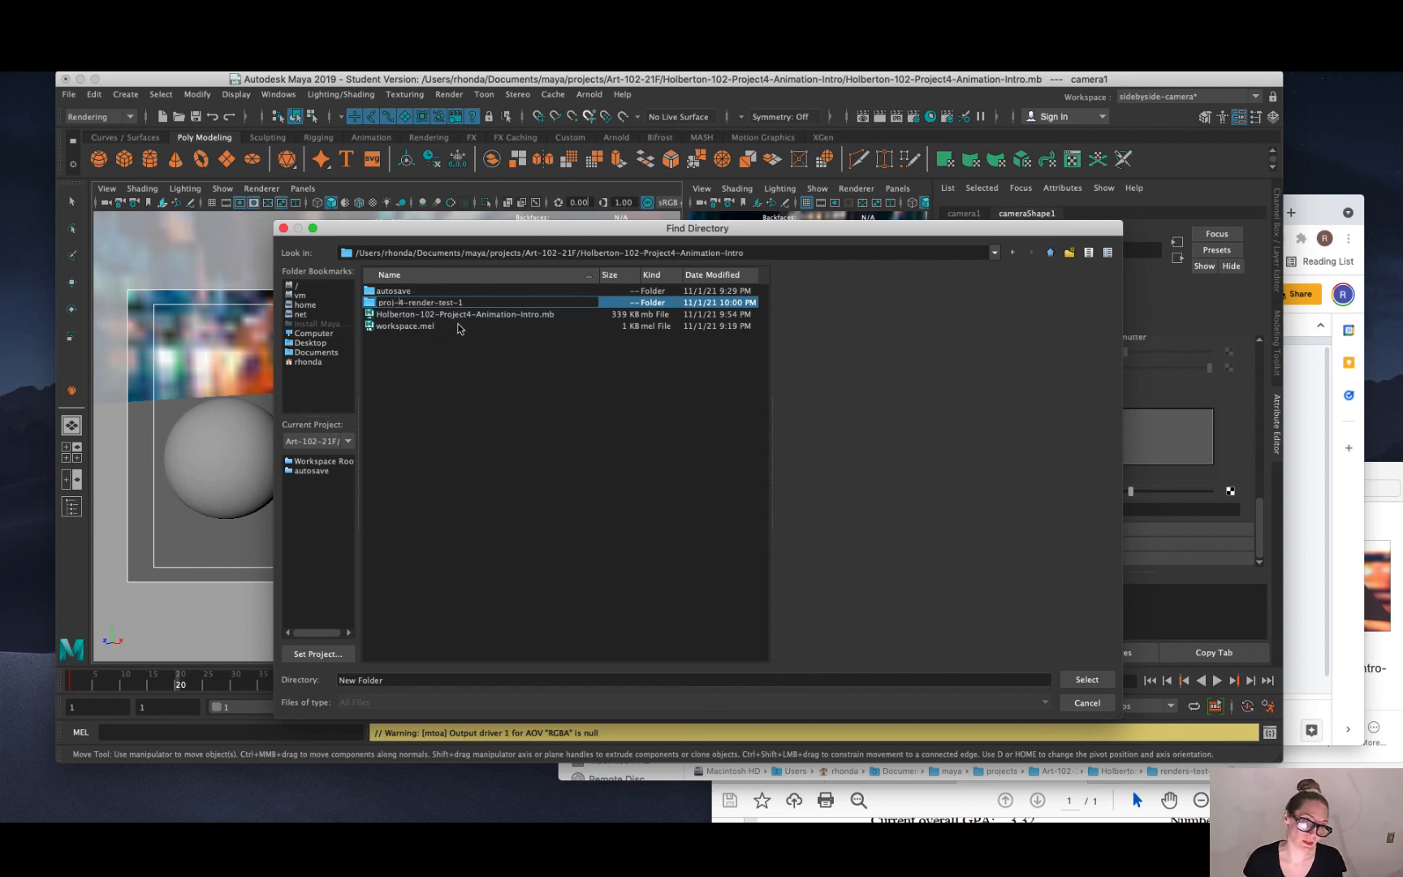
pyautogui.press('Return')
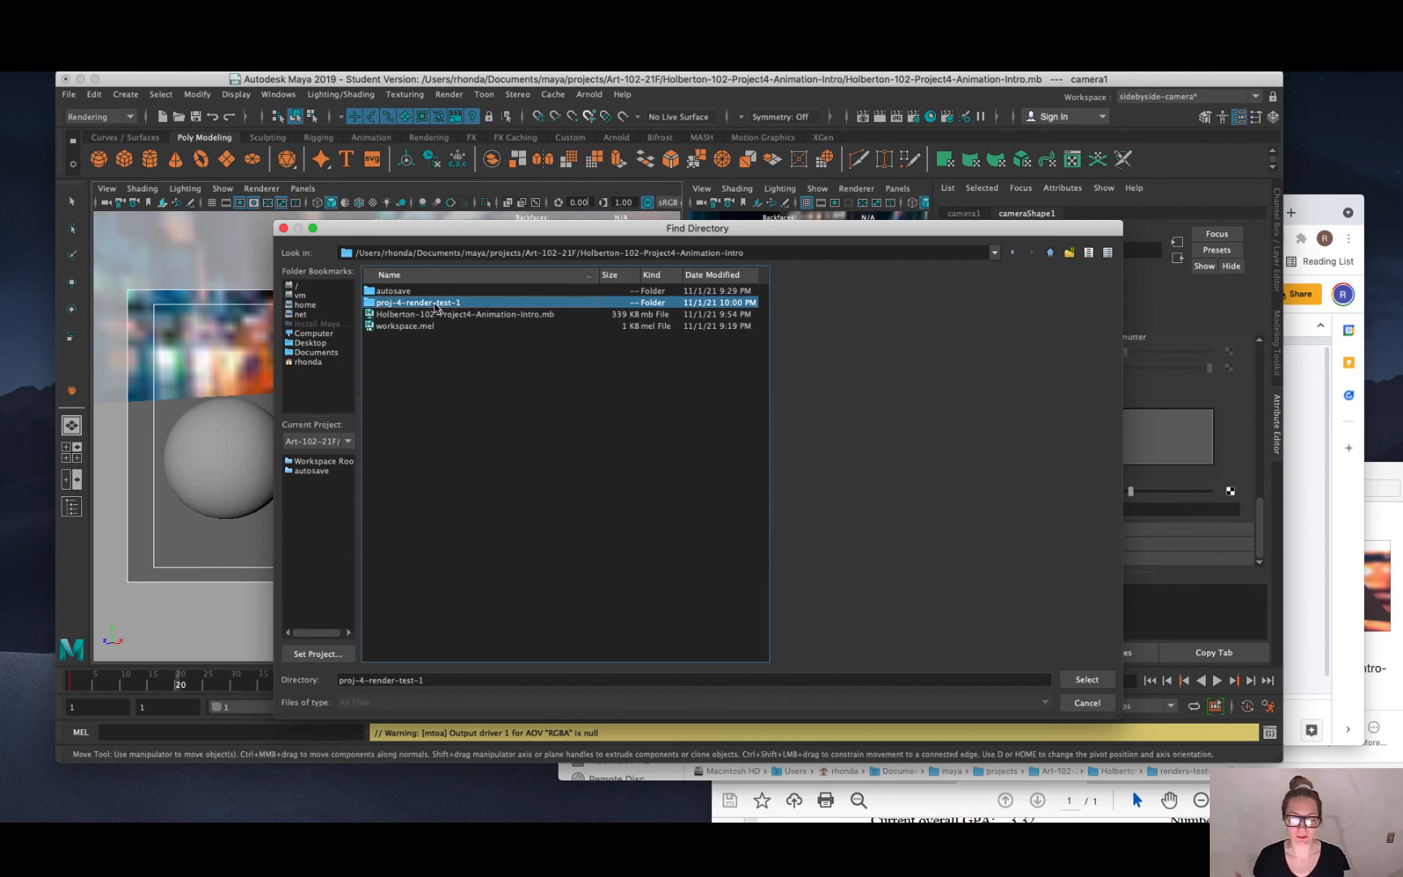
# Choose proj-4-render-test-1 as the output location and render the sequence from camera1.
pyautogui.doubleClick(410, 303)
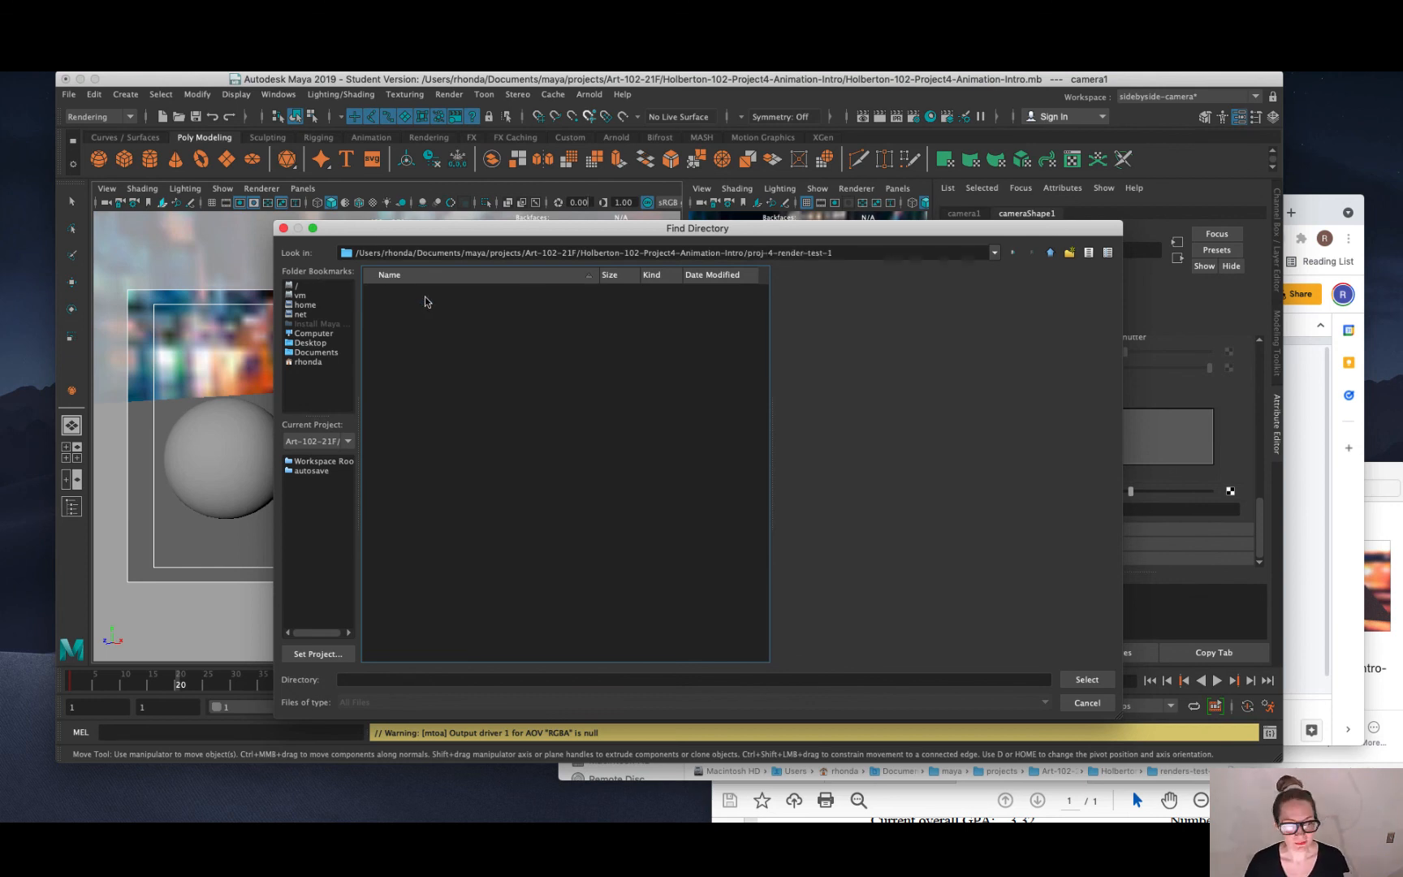
pyautogui.click(1086, 679)
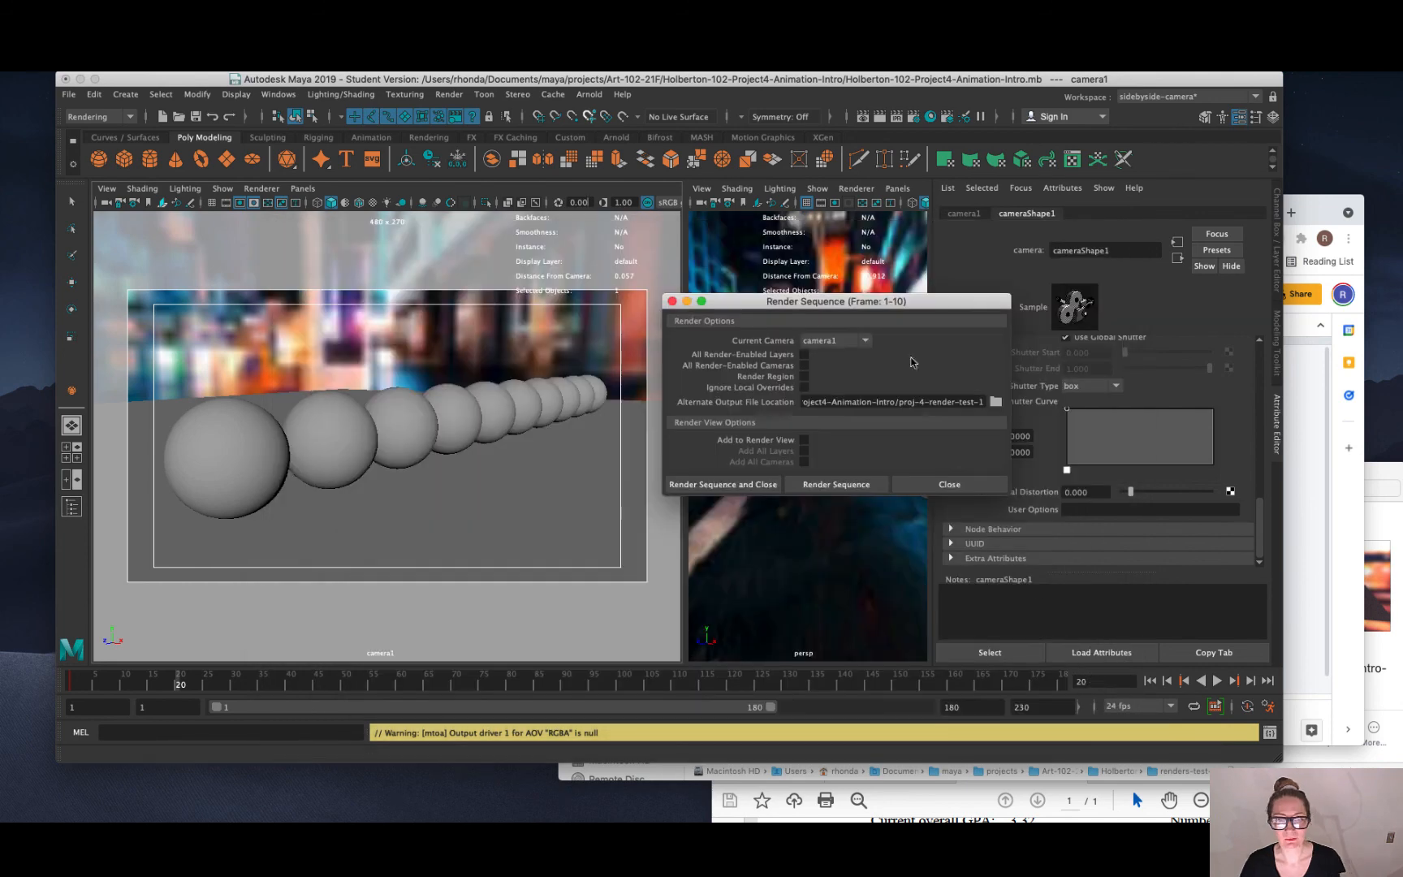
pyautogui.click(831, 485)
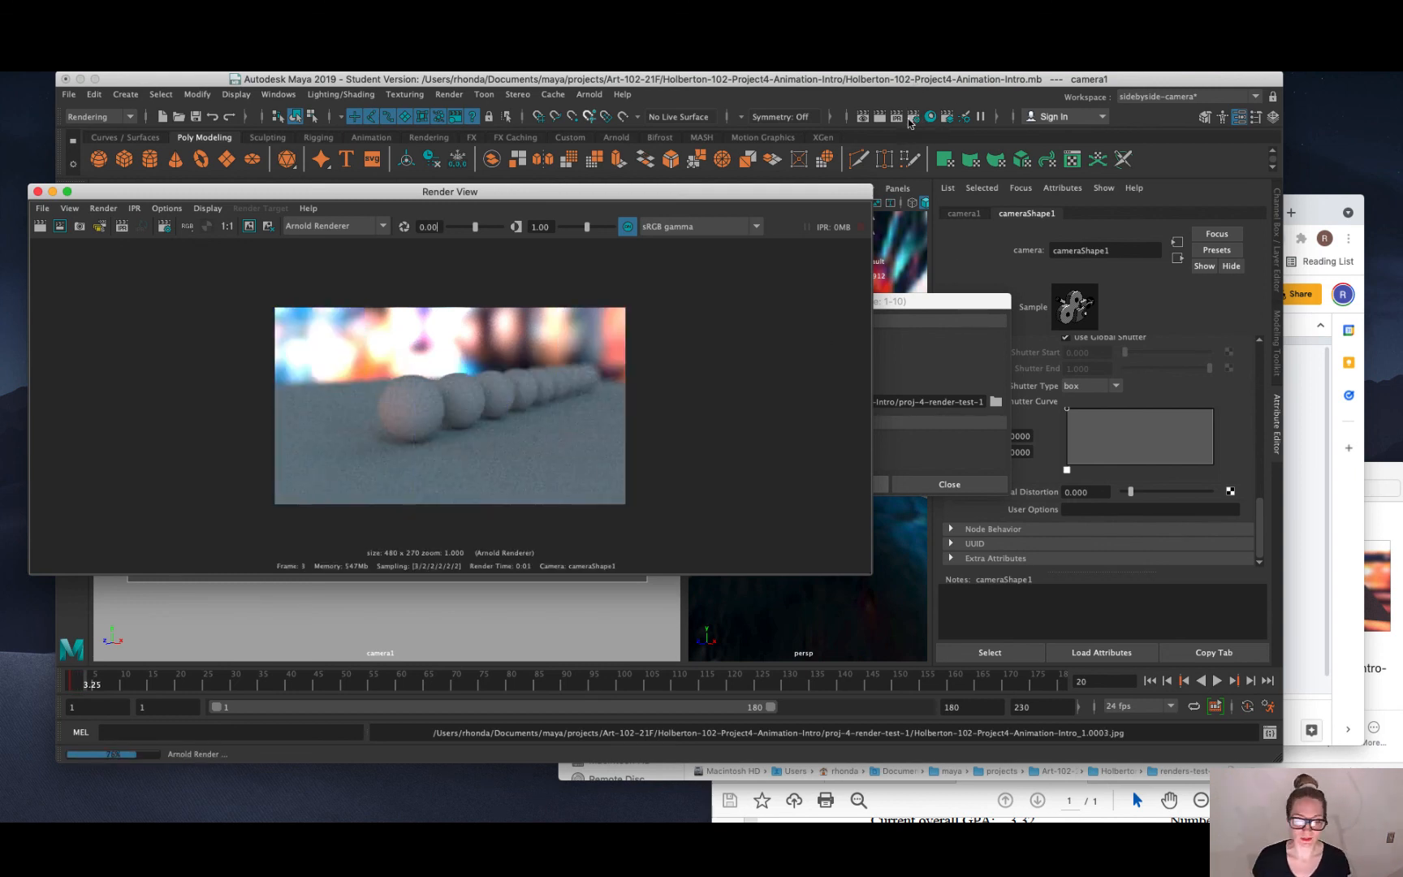
# Switch to Finder and open the proj-4-render-test-1 folder inside Holberton-102-Project4-Animation-Intro, placing the window where its files can be read.
pyautogui.press('super+Tab')
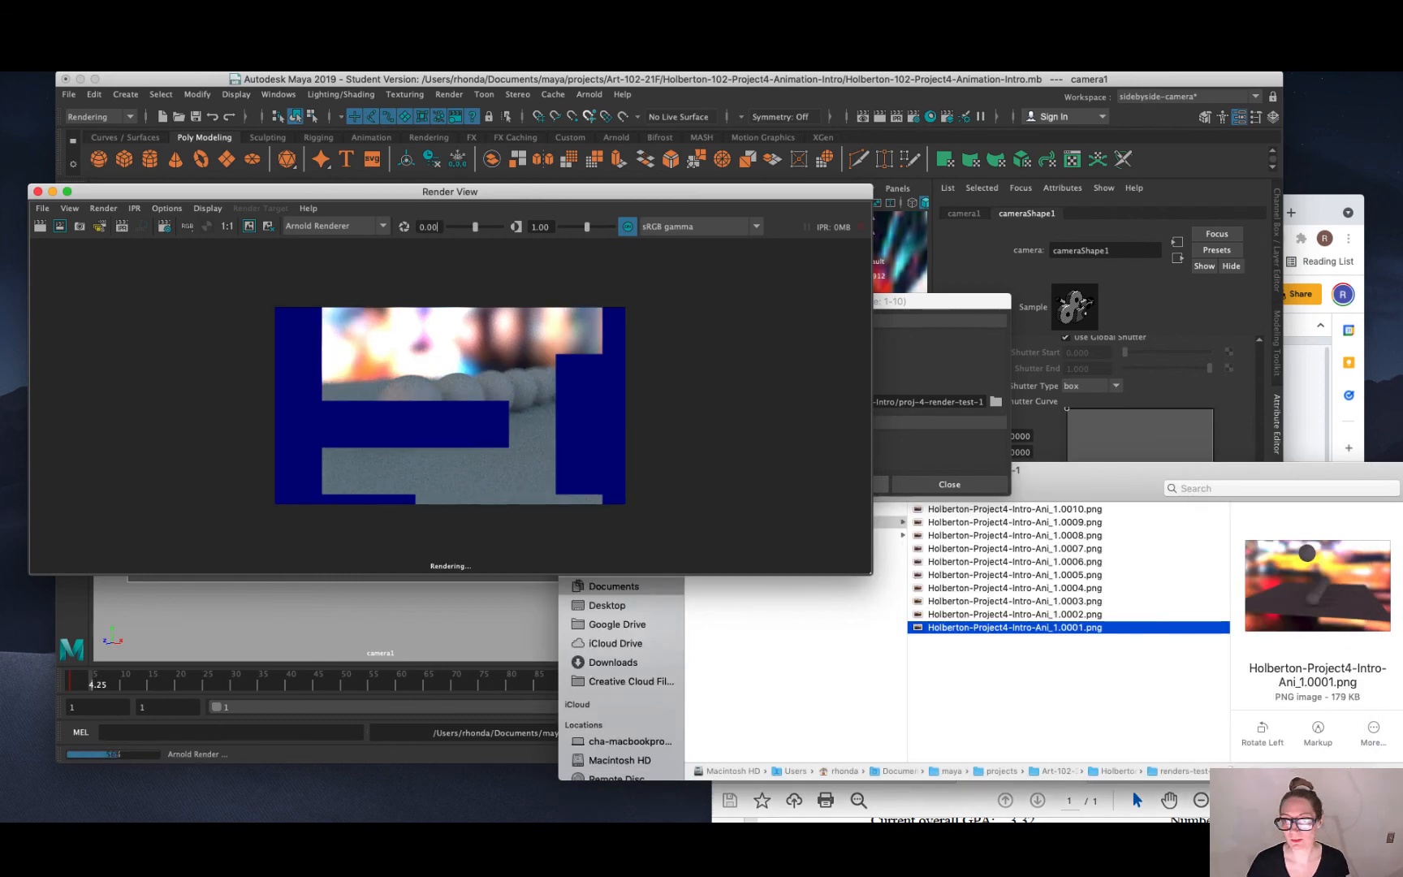
pyautogui.moveTo(1066, 470); pyautogui.dragTo(1192, 413)
pyautogui.hscroll(-5, 896, 619)
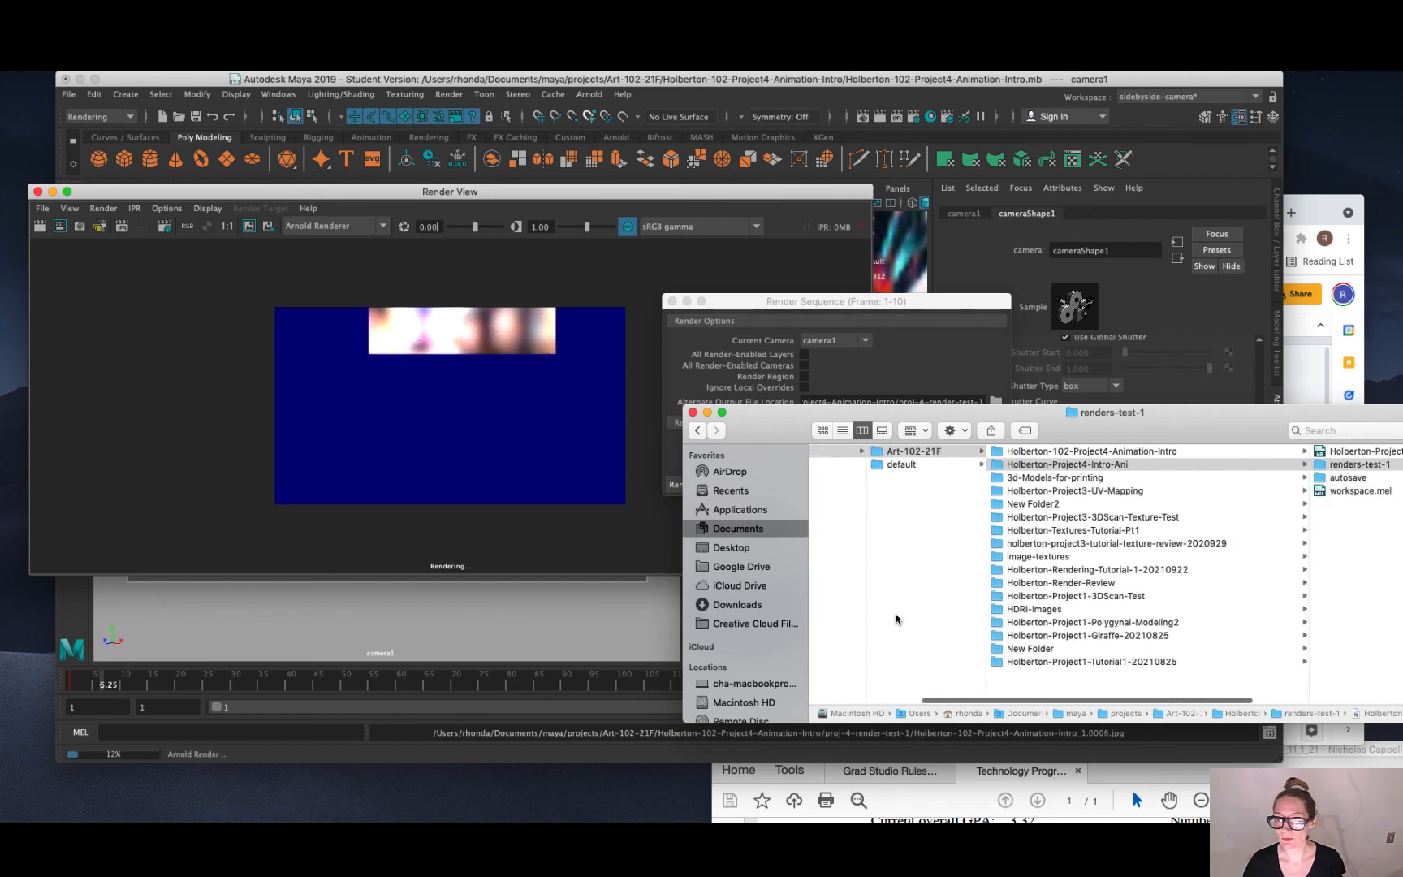
pyautogui.click(1061, 449)
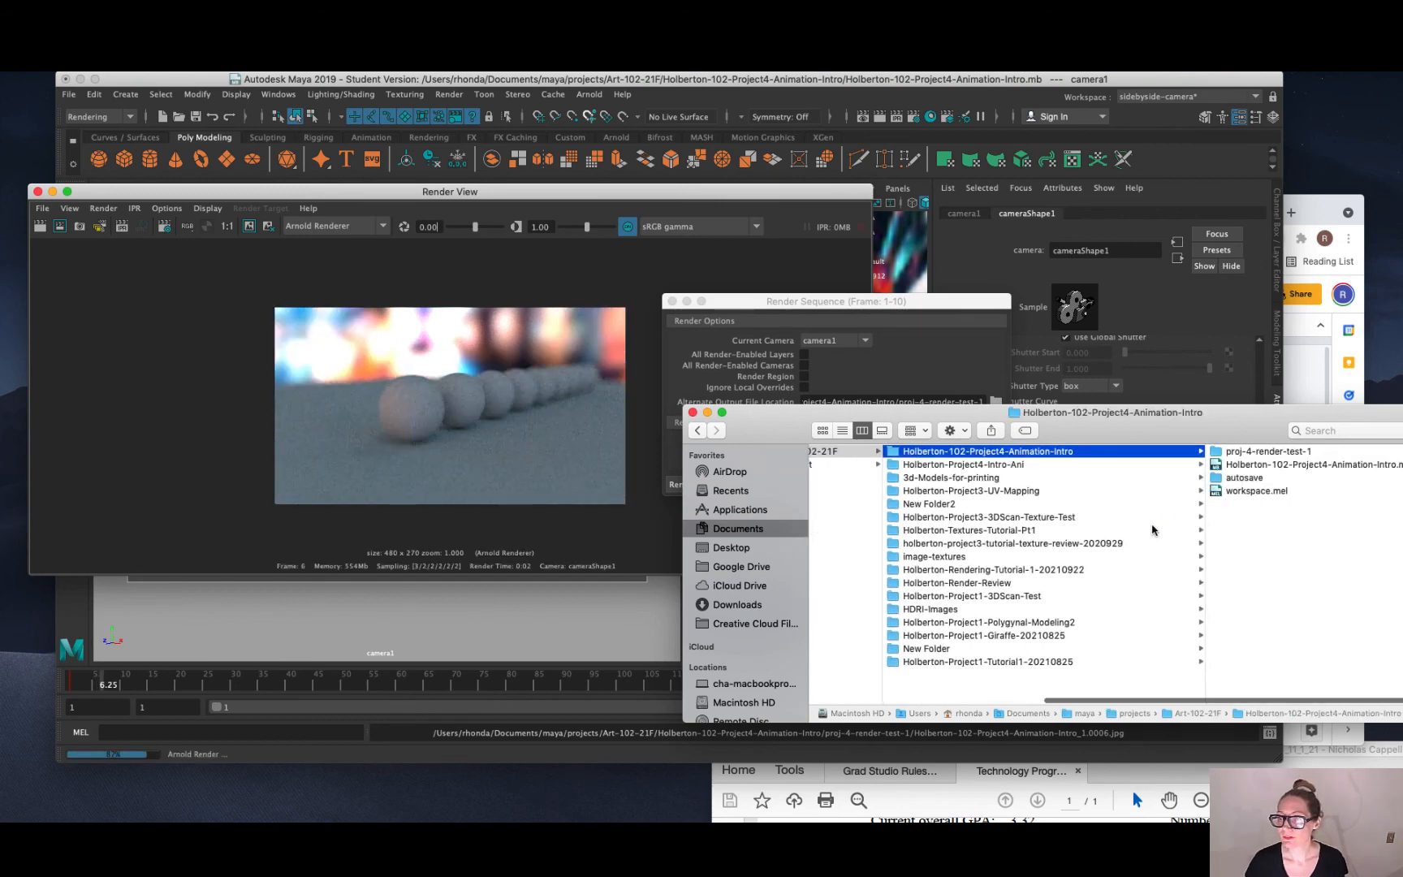
pyautogui.click(1314, 453)
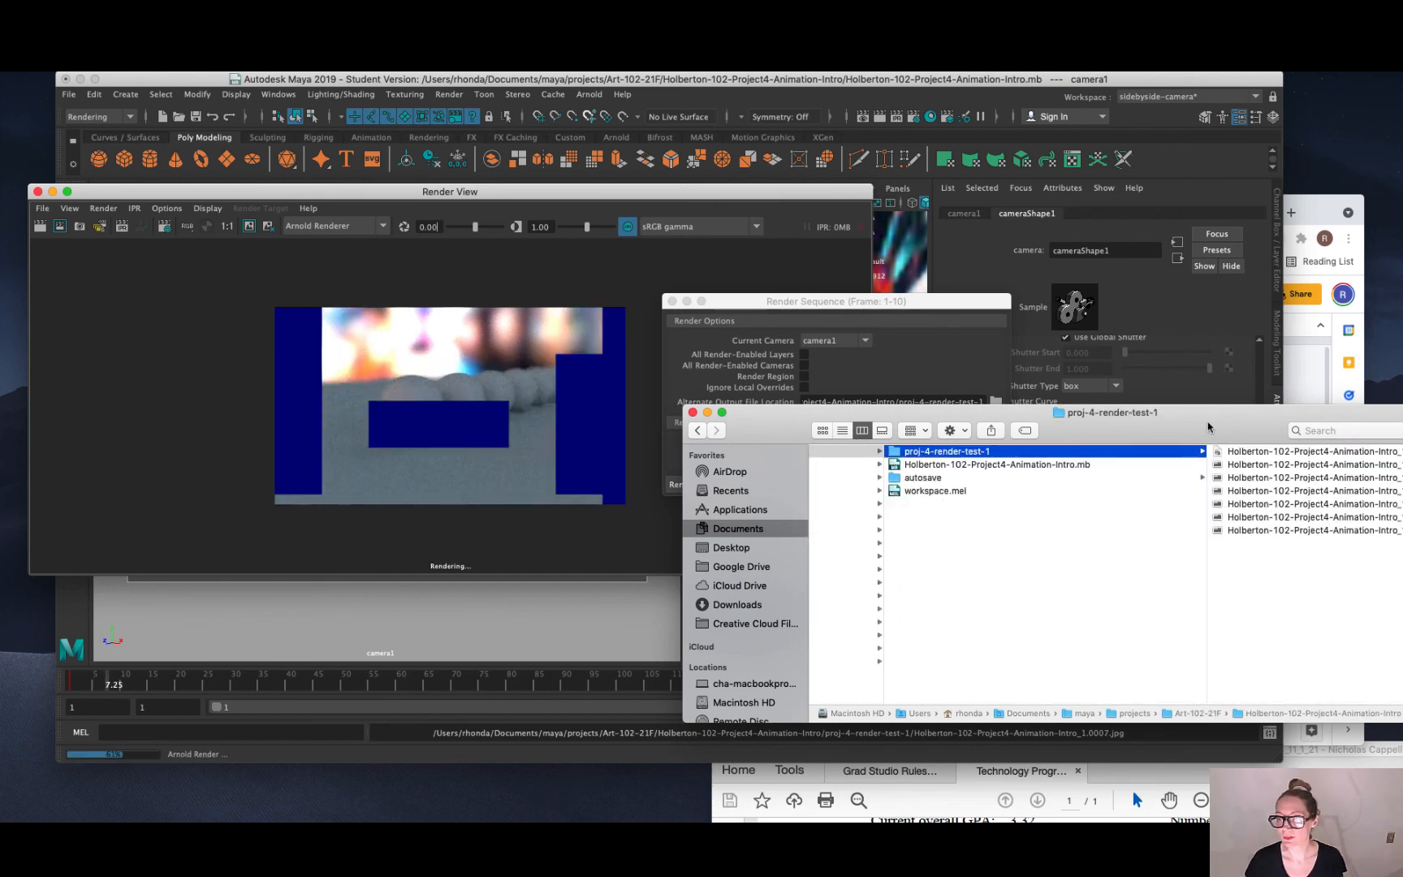
pyautogui.moveTo(1211, 429); pyautogui.dragTo(845, 465)
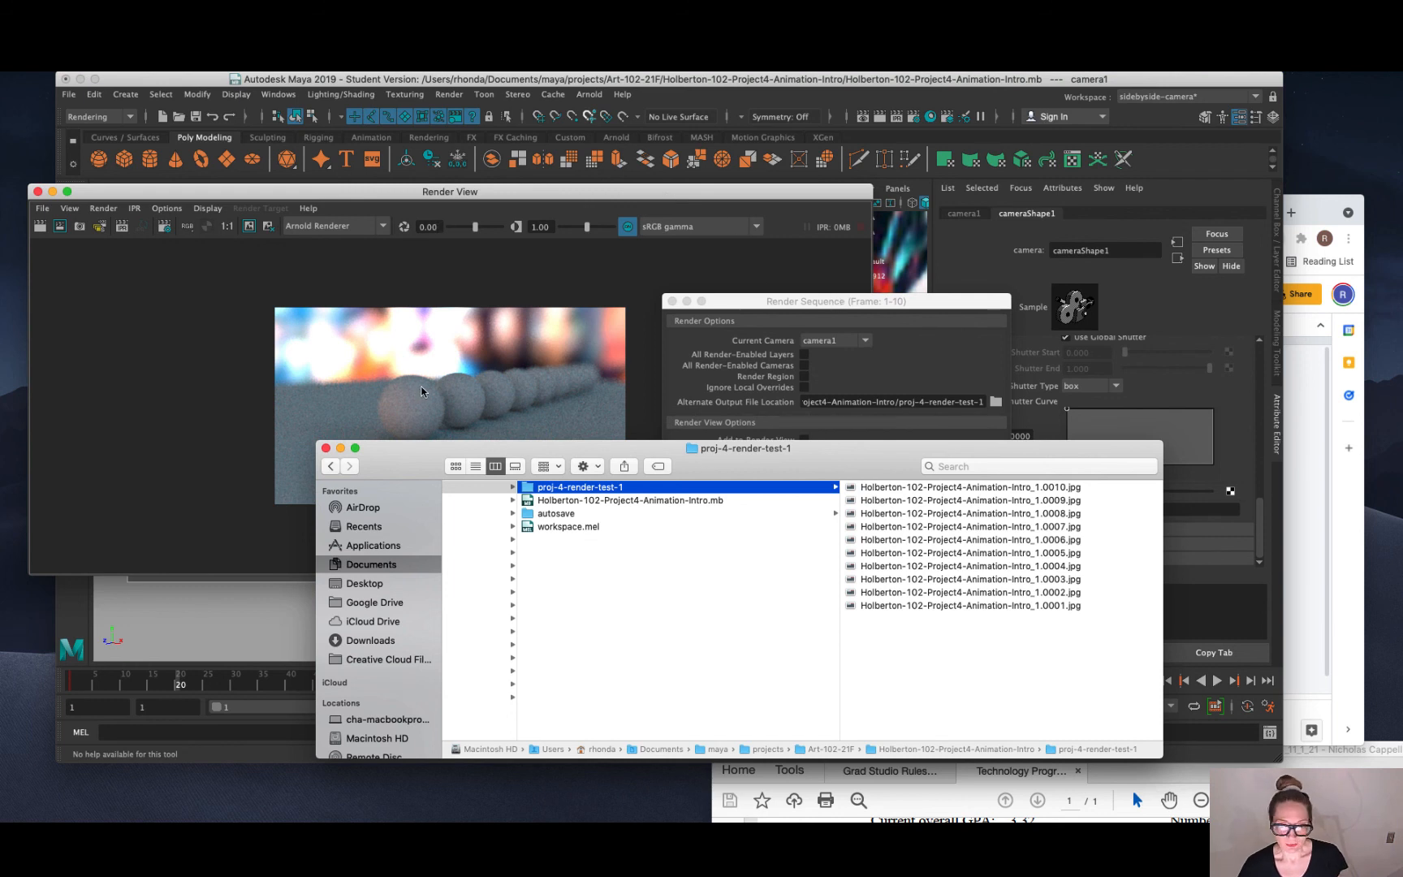
# Step back and forth through the previews of the ten rendered jpg frames to check the sequence.
pyautogui.click(1038, 606)
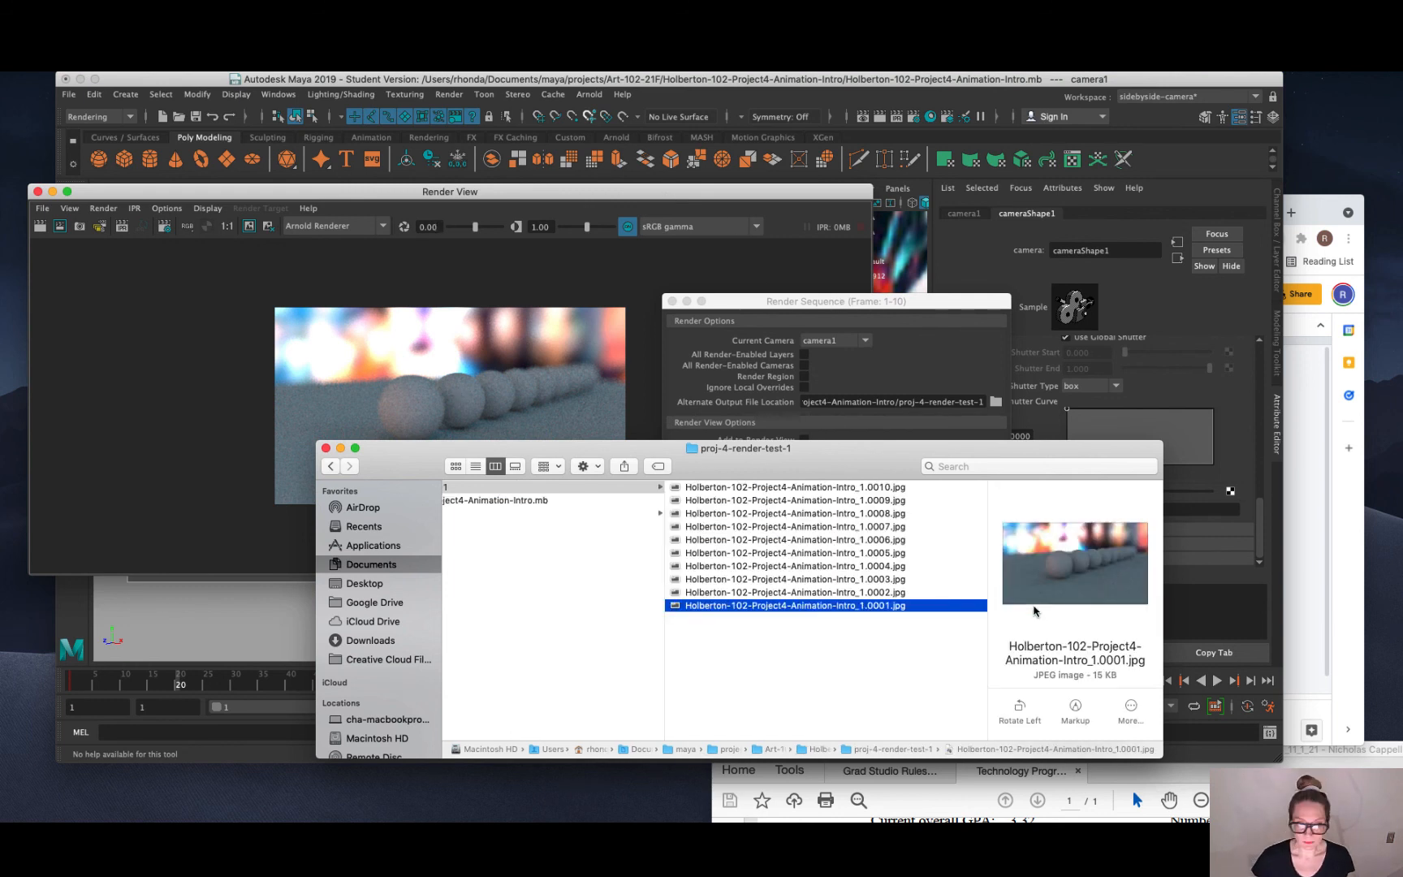
pyautogui.press('Up')
pyautogui.press('Up')
pyautogui.press('Up')
pyautogui.press('Up')
pyautogui.press('Up')
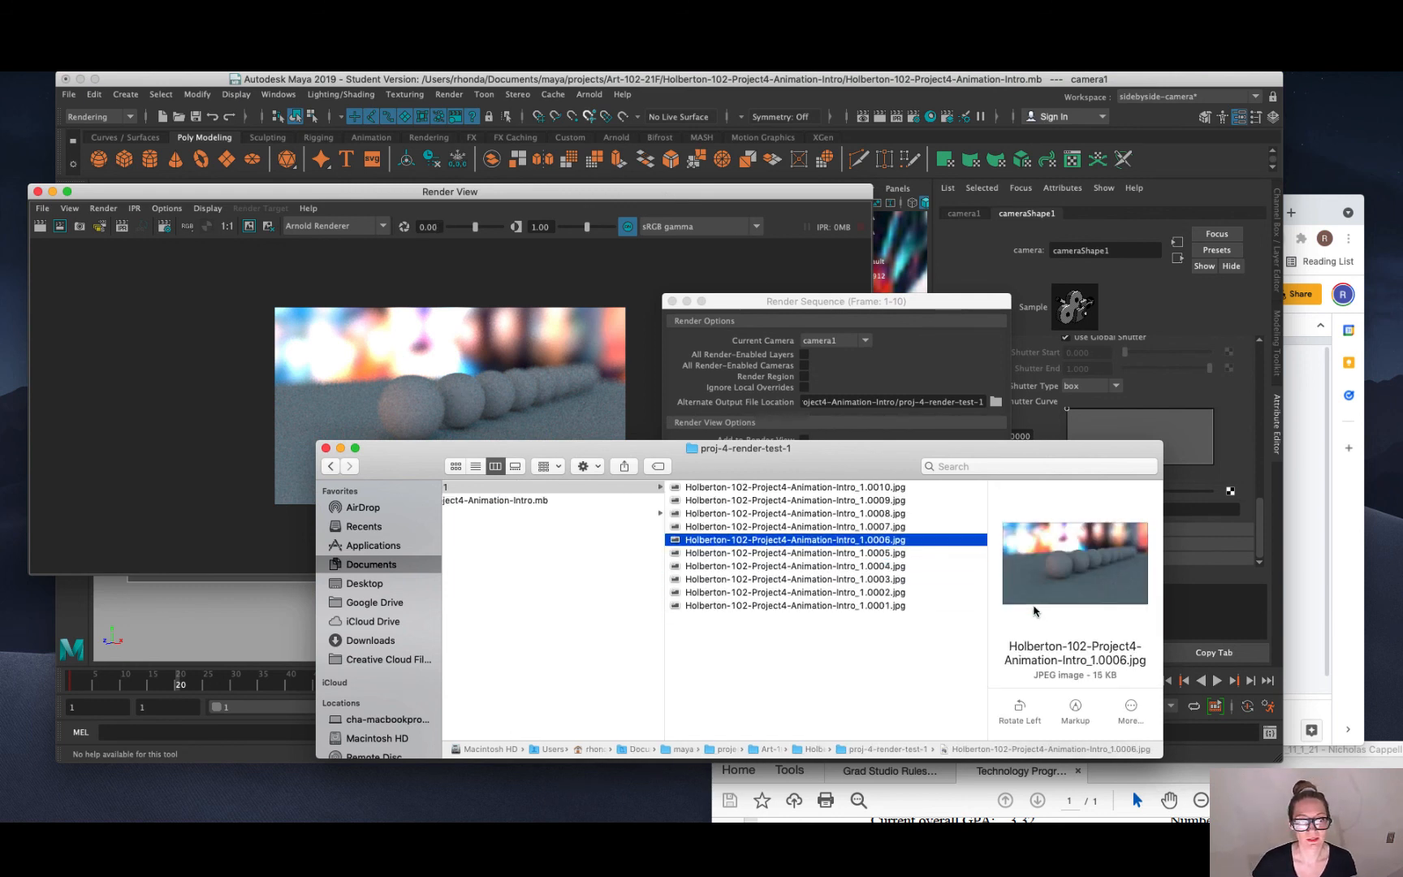
pyautogui.press('Up')
pyautogui.press('Up')
pyautogui.press('Up')
pyautogui.press('Up')
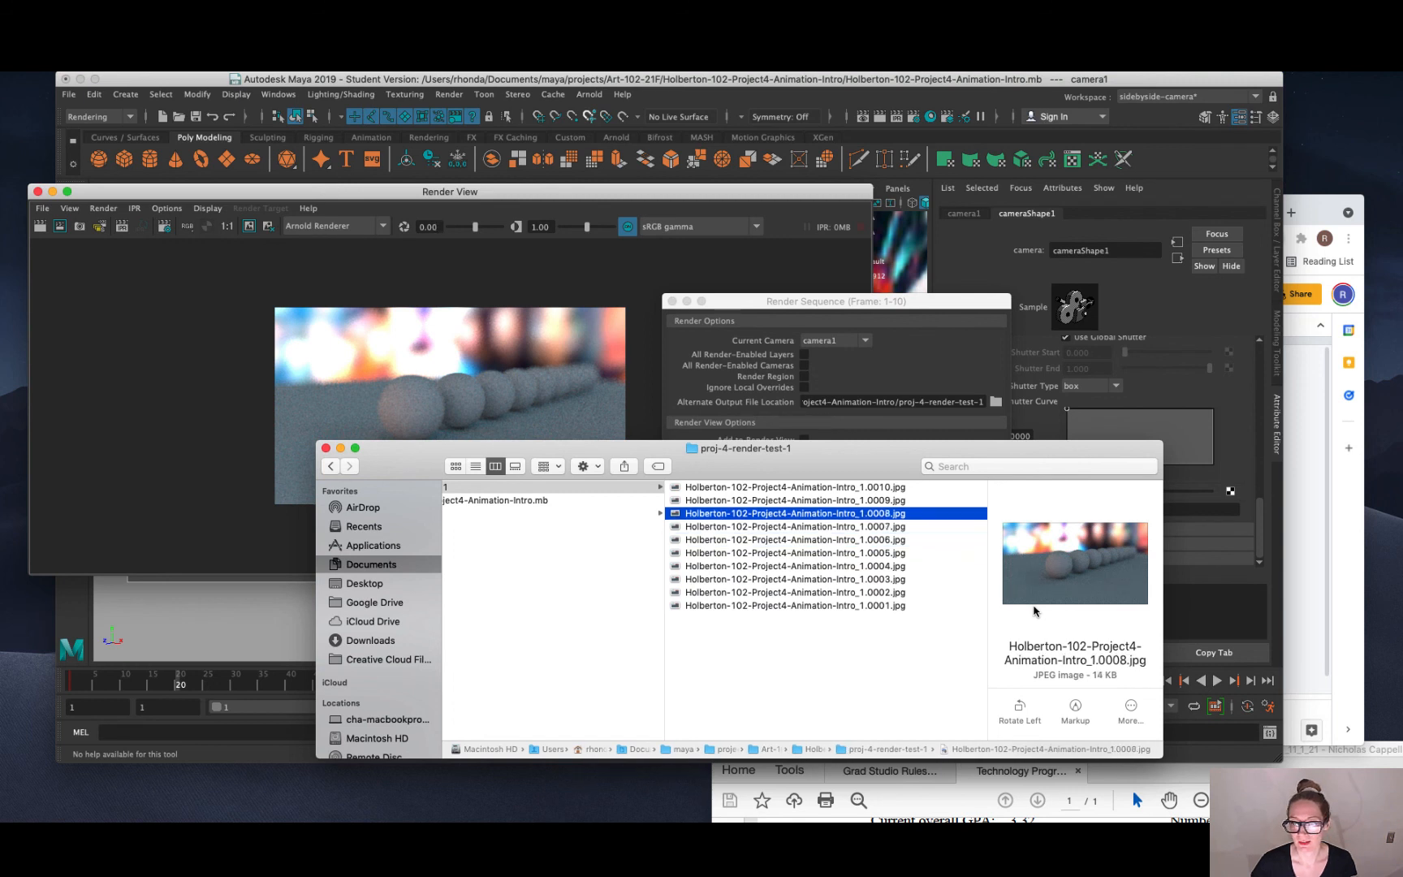
pyautogui.press('Down')
pyautogui.press('Down')
pyautogui.press('Down')
pyautogui.press('Down')
pyautogui.press('Down')
pyautogui.press('Down')
pyautogui.press('Down')
pyautogui.press('Down')
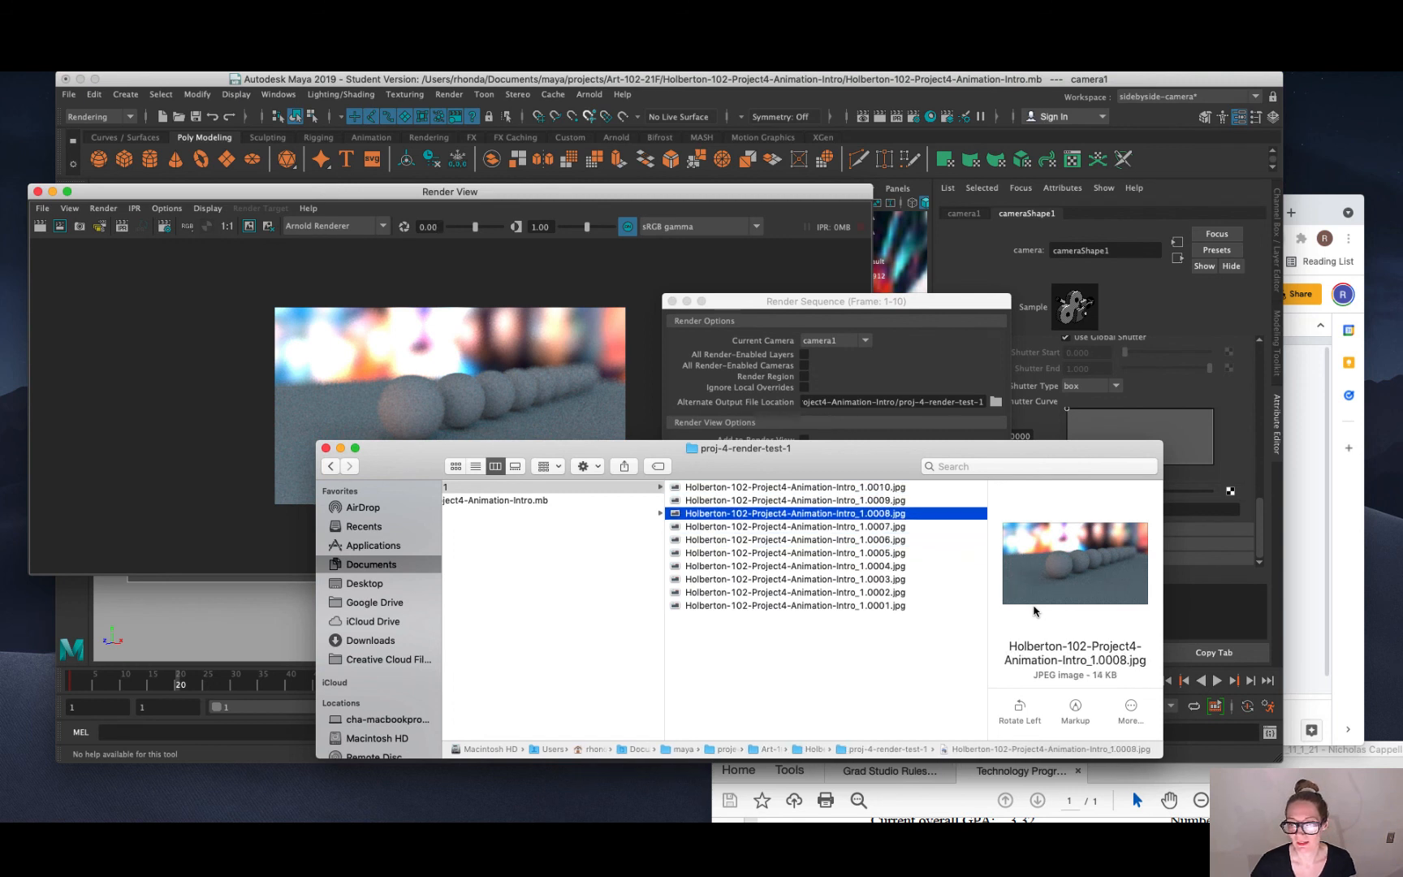
pyautogui.press('Up')
pyautogui.press('Up')
pyautogui.press('Up')
pyautogui.press('Up')
pyautogui.press('Up')
pyautogui.press('Up')
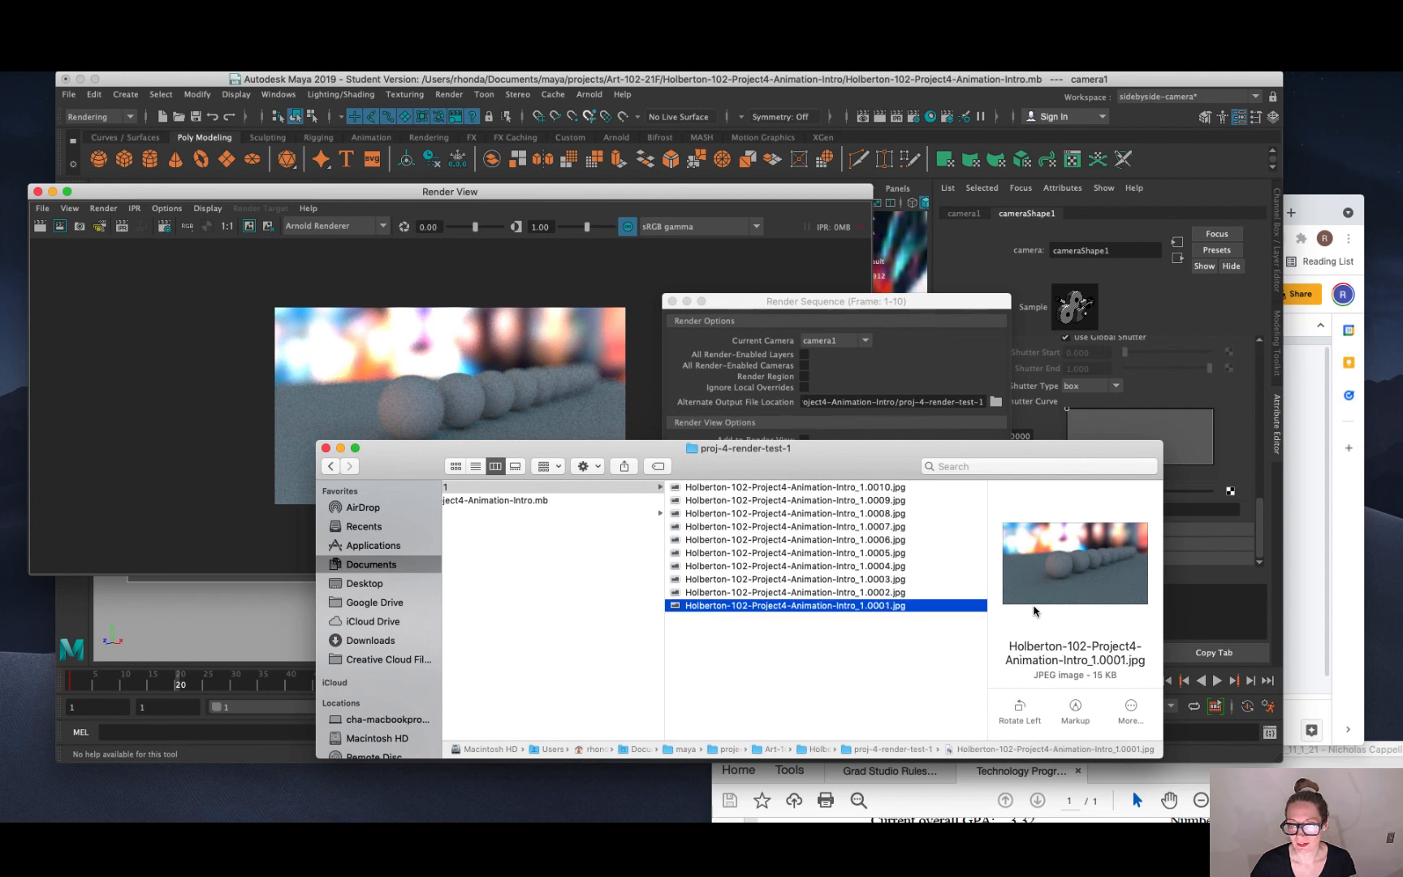
pyautogui.press('Up')
pyautogui.press('Up')
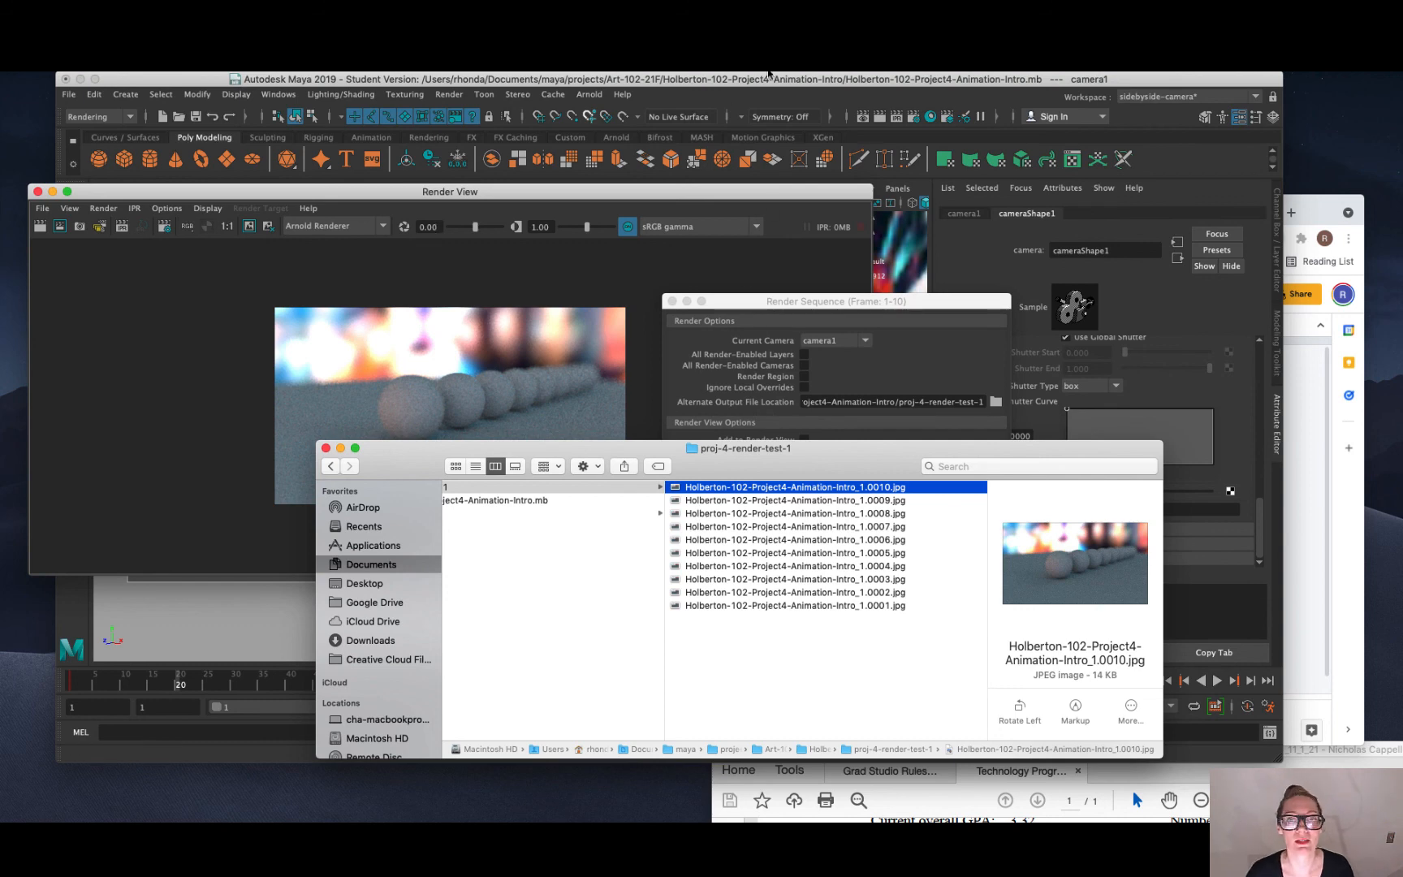
# Return to Maya and set the render frame range to start at 11 and end at 20 in the render settings.
pyautogui.click(913, 118)
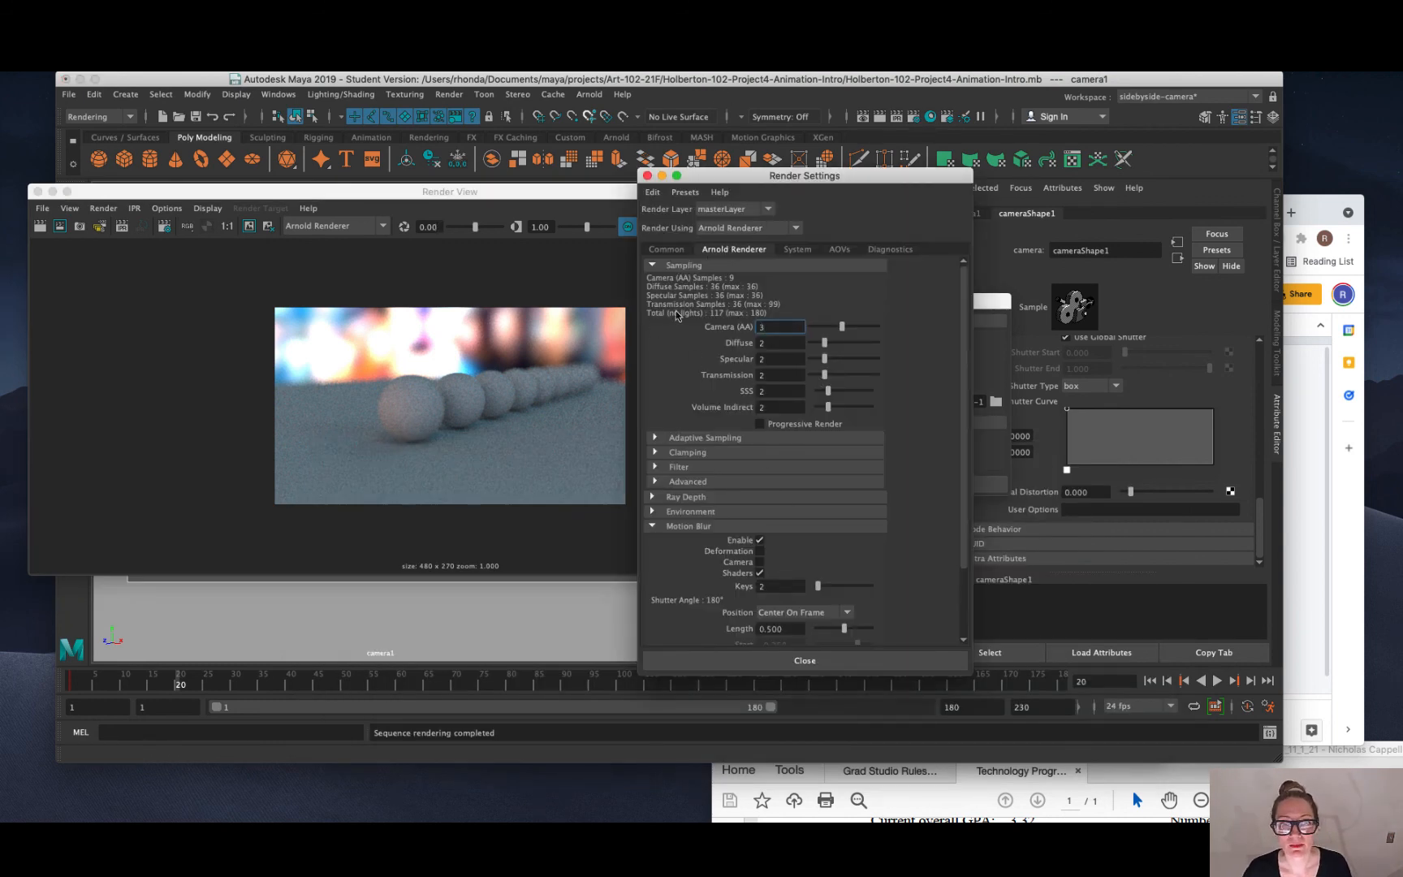
pyautogui.click(665, 250)
pyautogui.scroll(5, 789, 555)
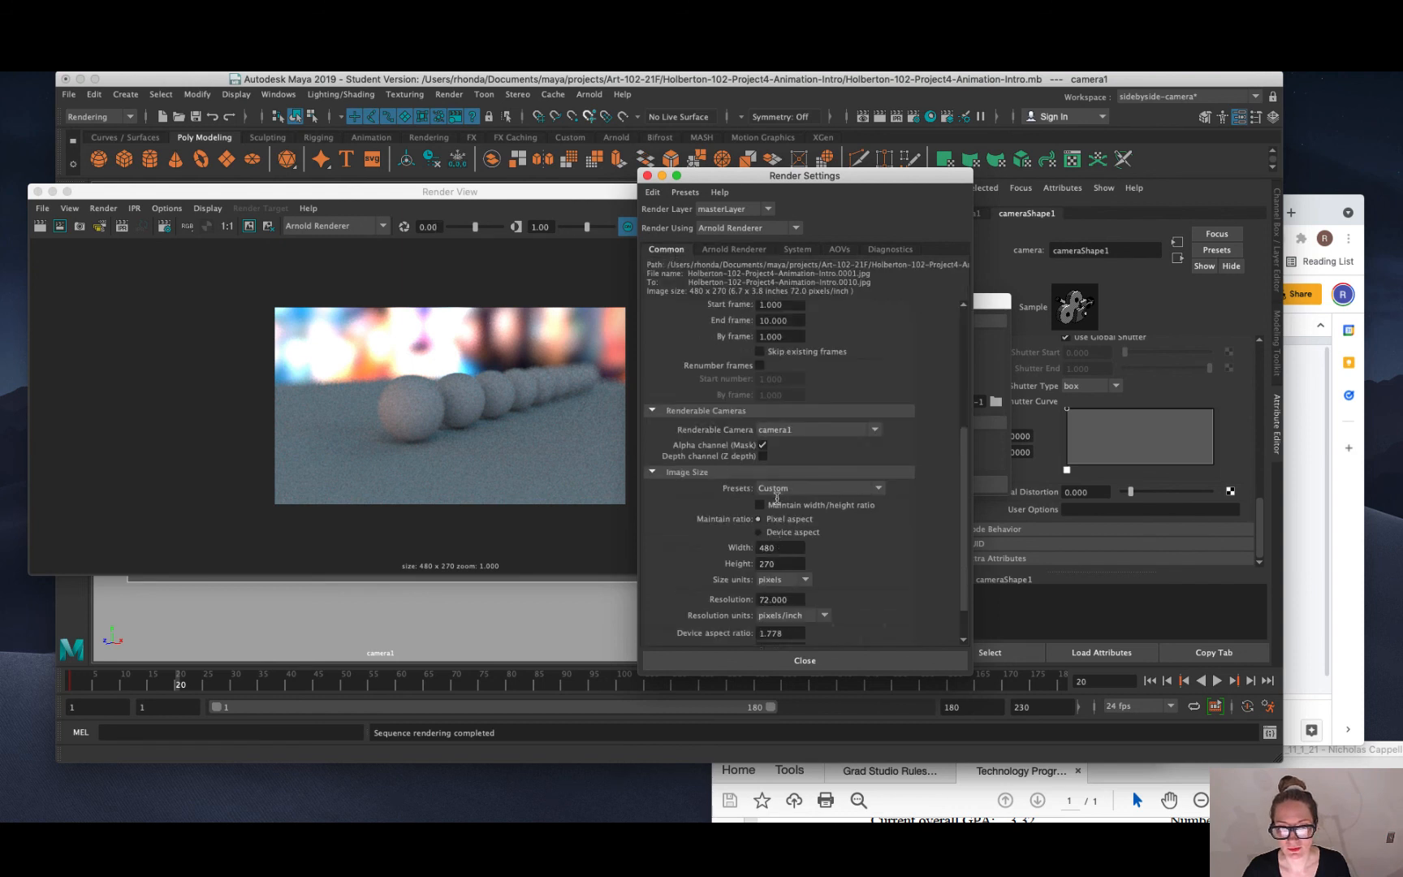
pyautogui.doubleClick(780, 435)
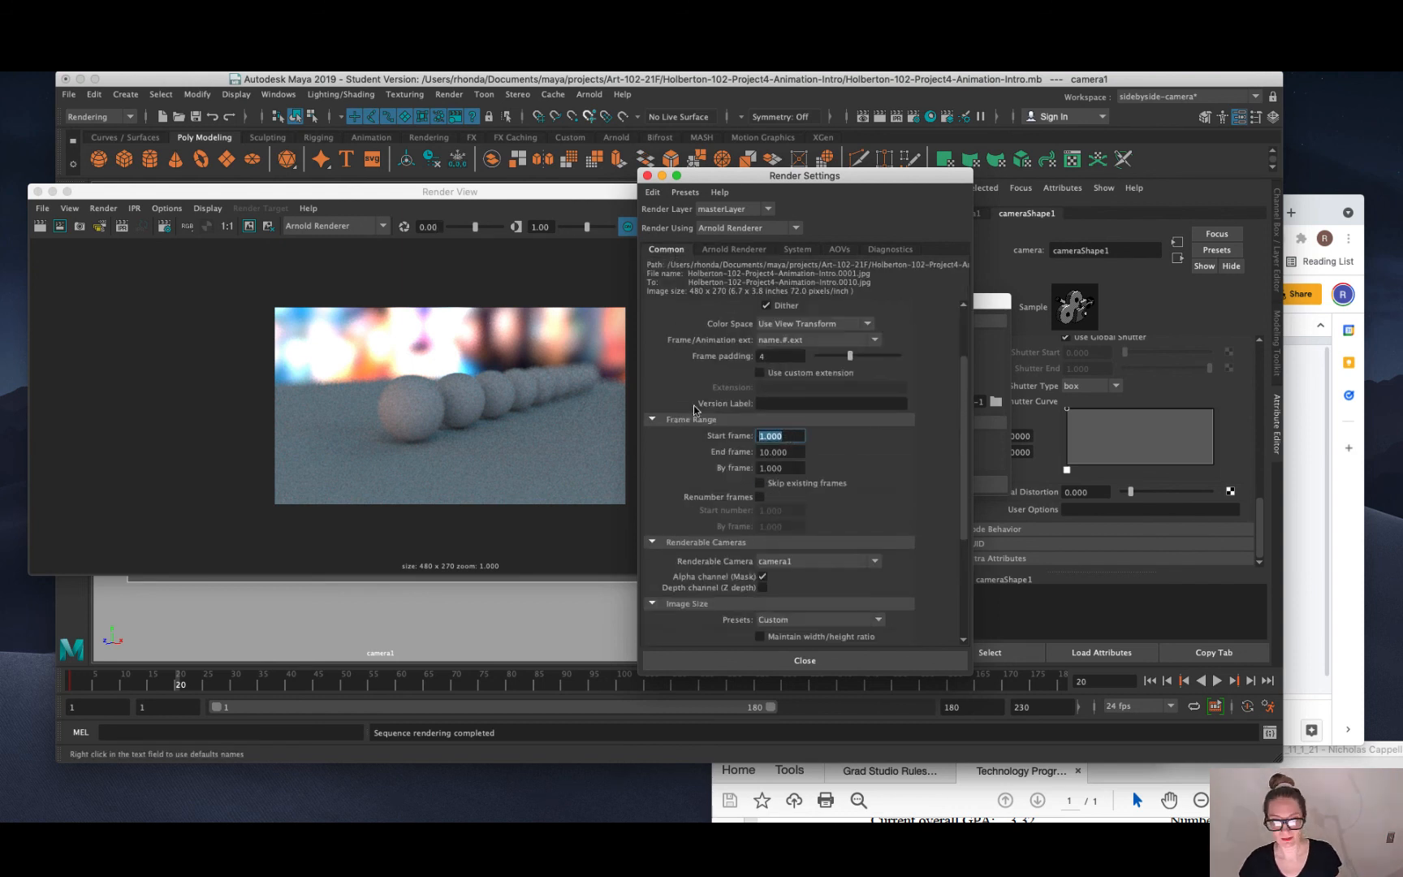
pyautogui.write('11')
pyautogui.doubleClick(776, 452)
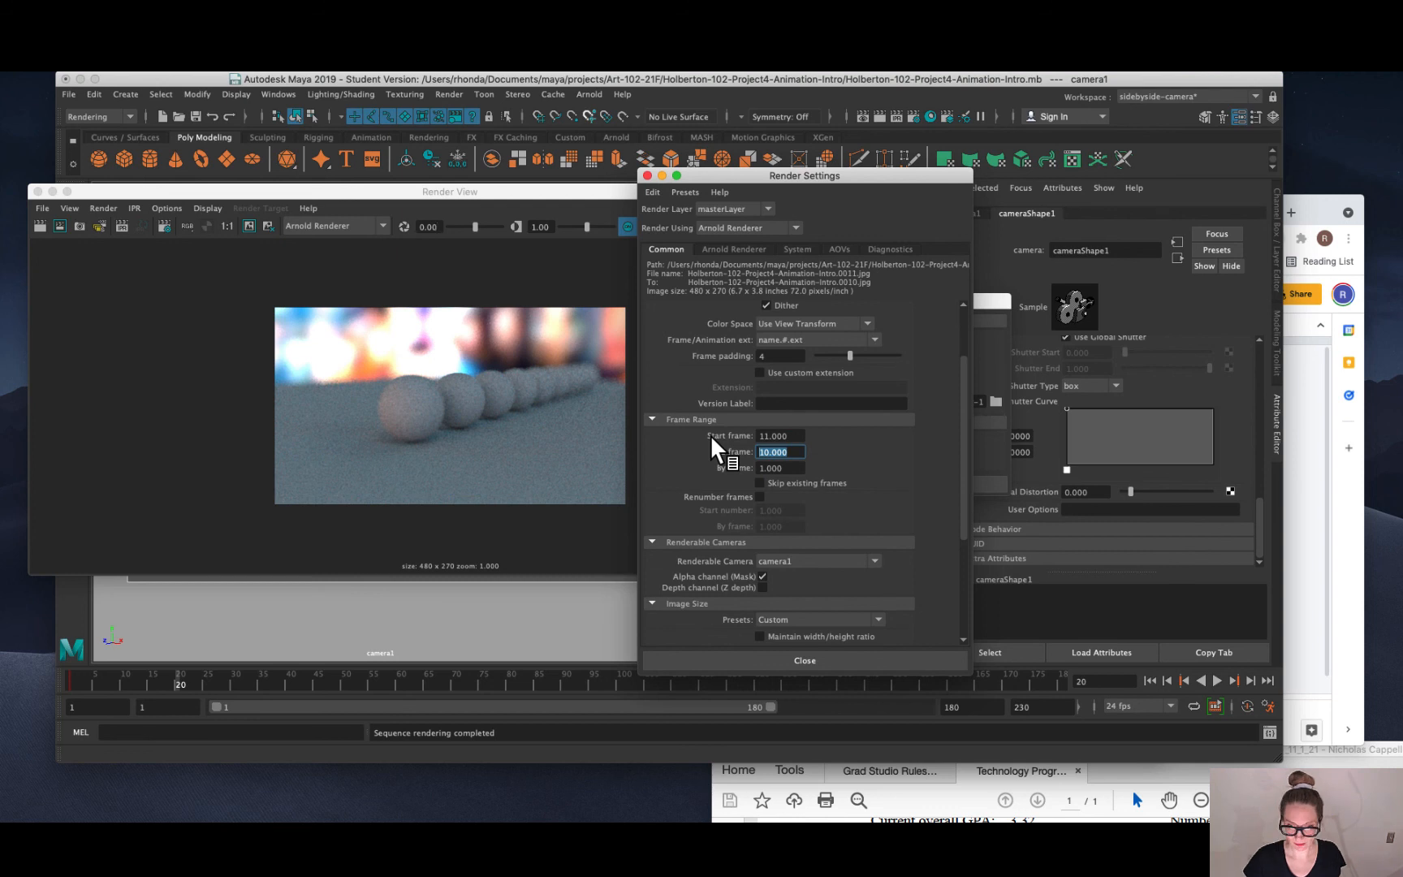
pyautogui.write('20')
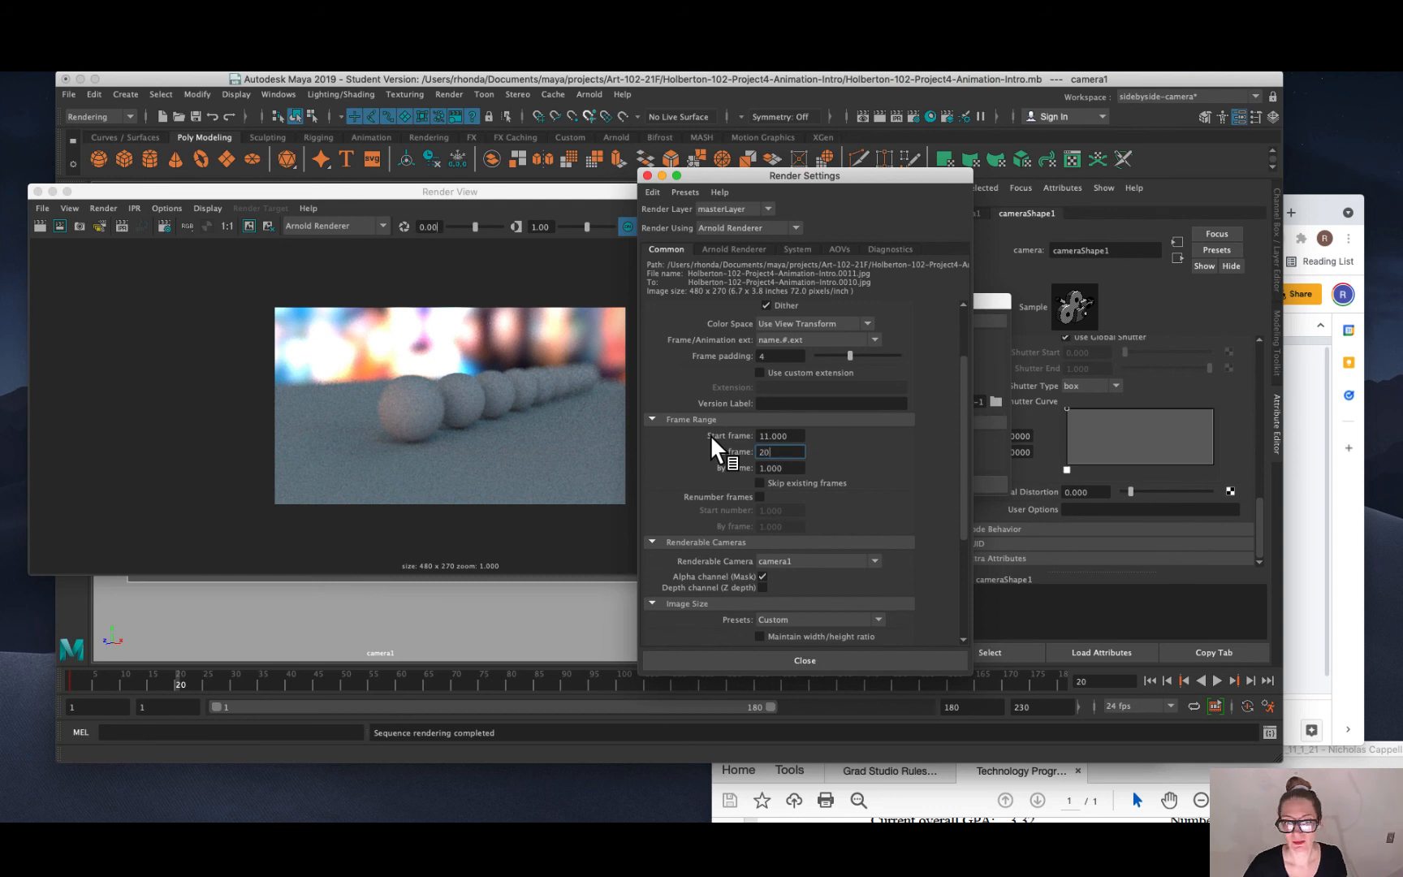
pyautogui.click(802, 660)
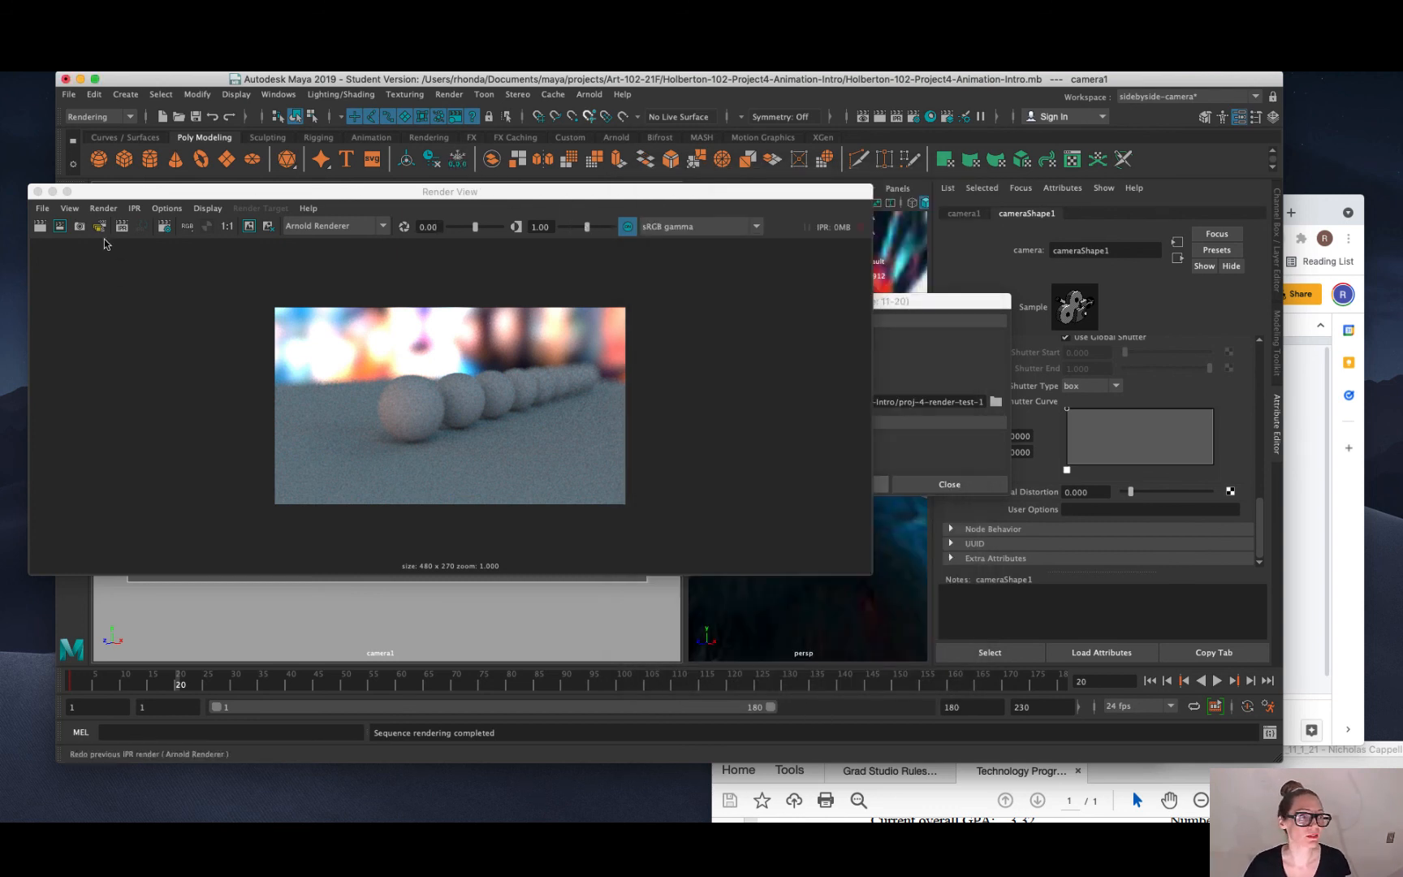
# Render the sequence of frames 11 to 20 from camera1 into the proj-4-render-test-1 folder.
pyautogui.click(103, 209)
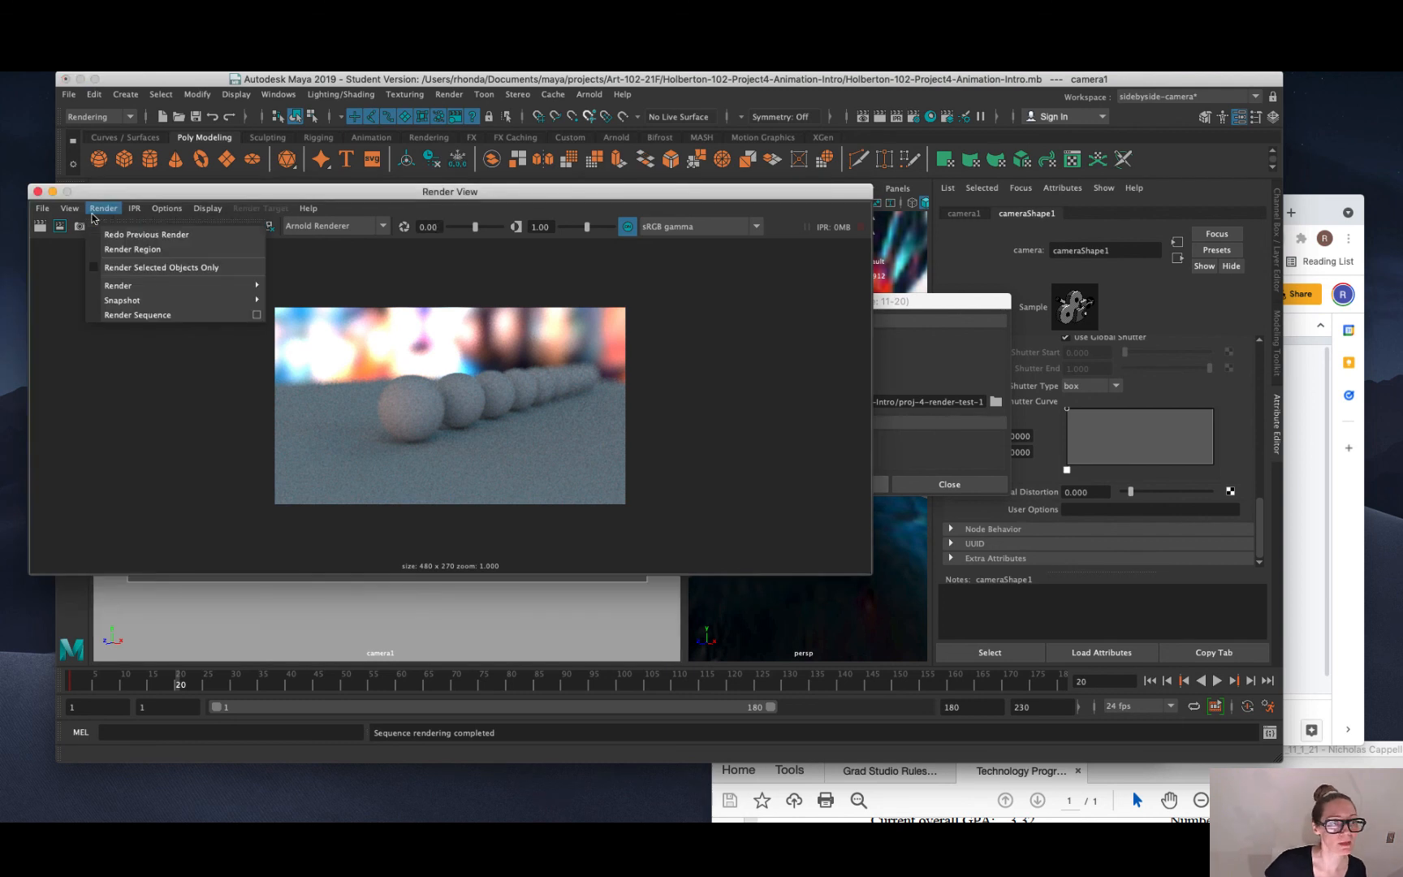
pyautogui.click(257, 315)
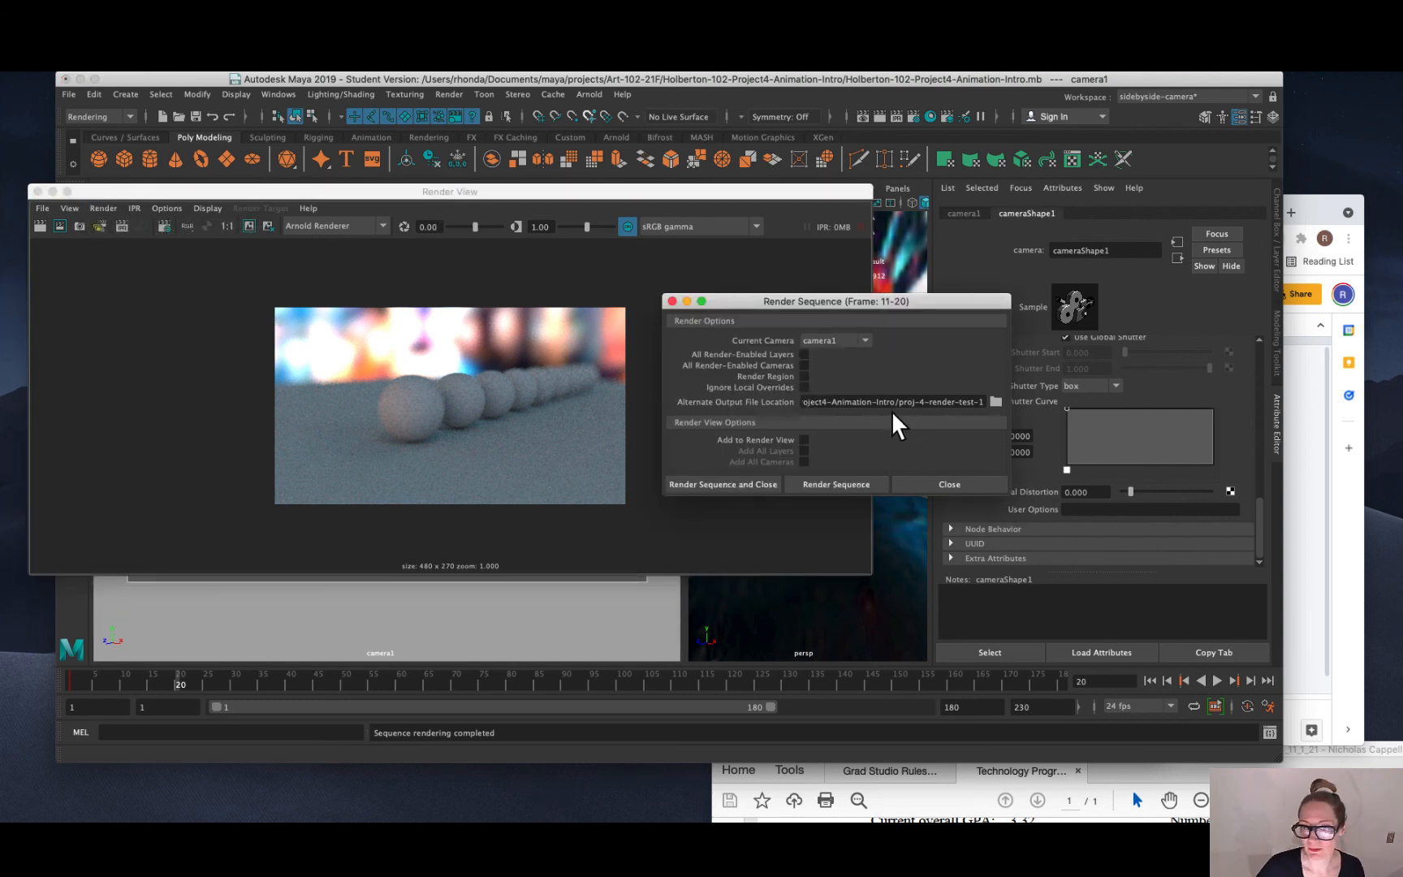
pyautogui.click(827, 479)
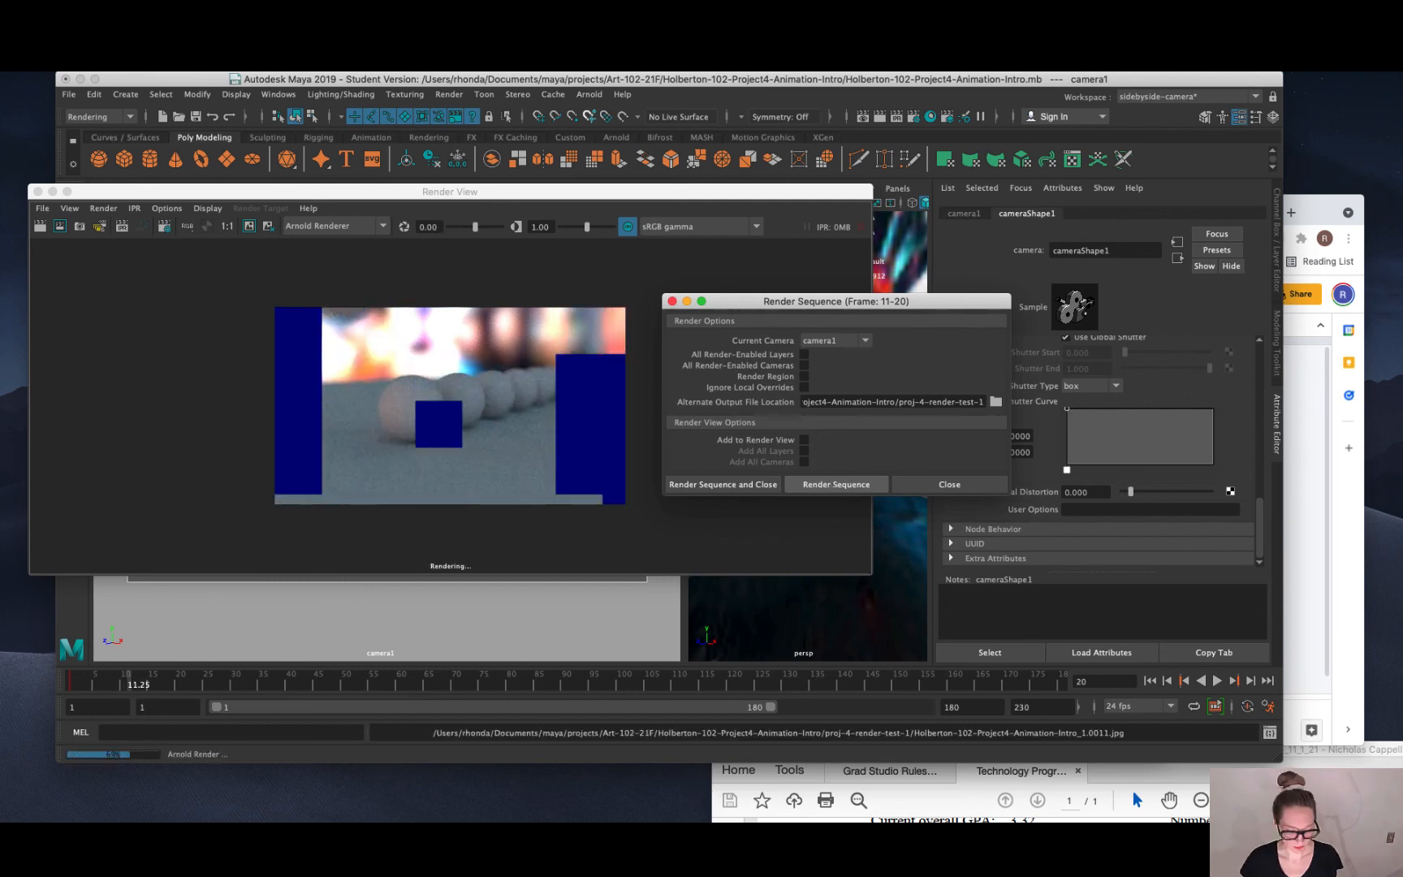
# Switch to Finder, show the full file list of proj-4-render-test-1, and move the window clear of the rendered image.
pyautogui.press('super+Tab')
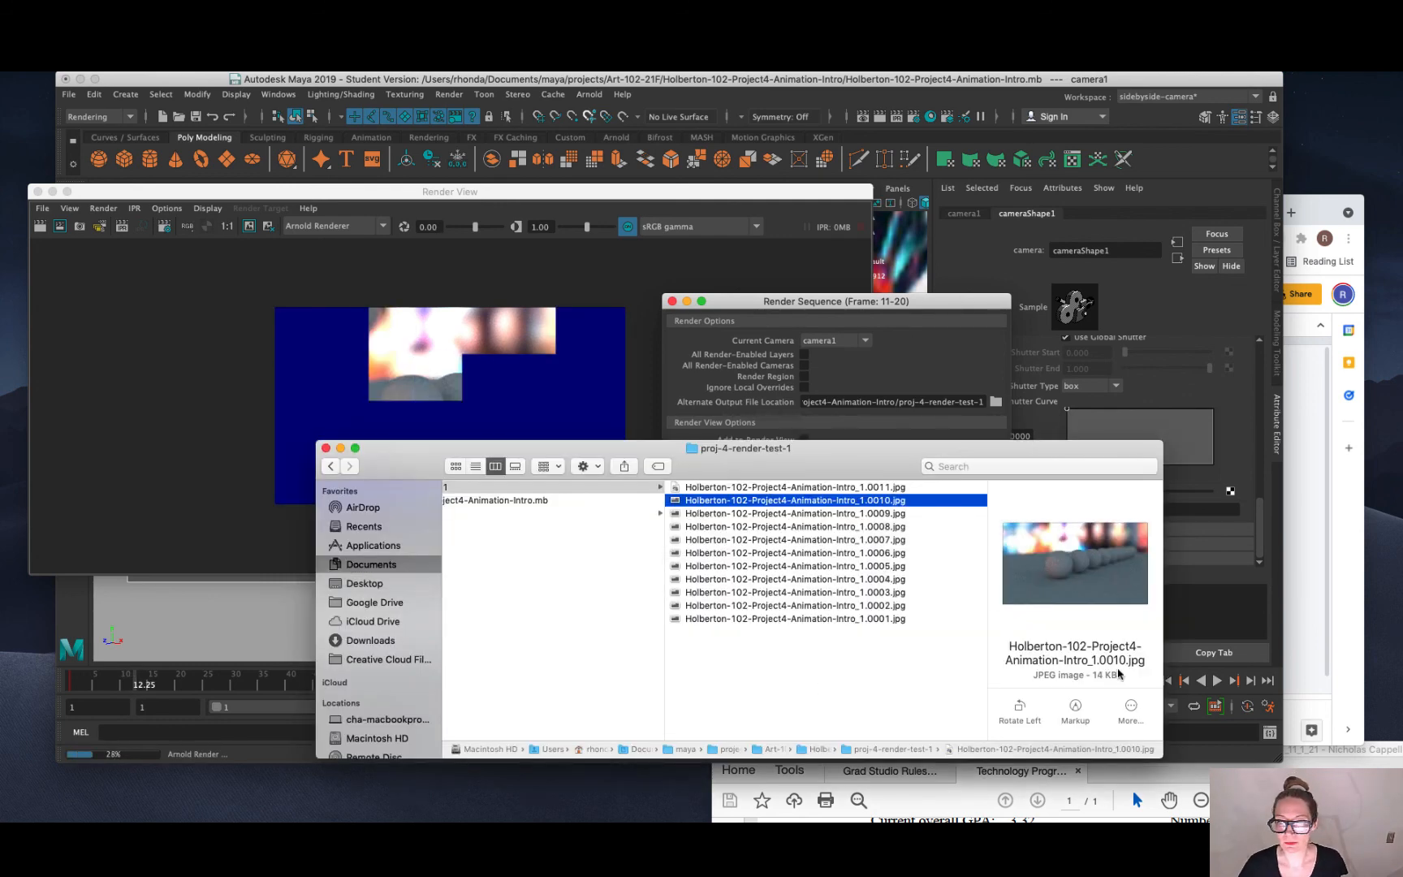
pyautogui.click(854, 663)
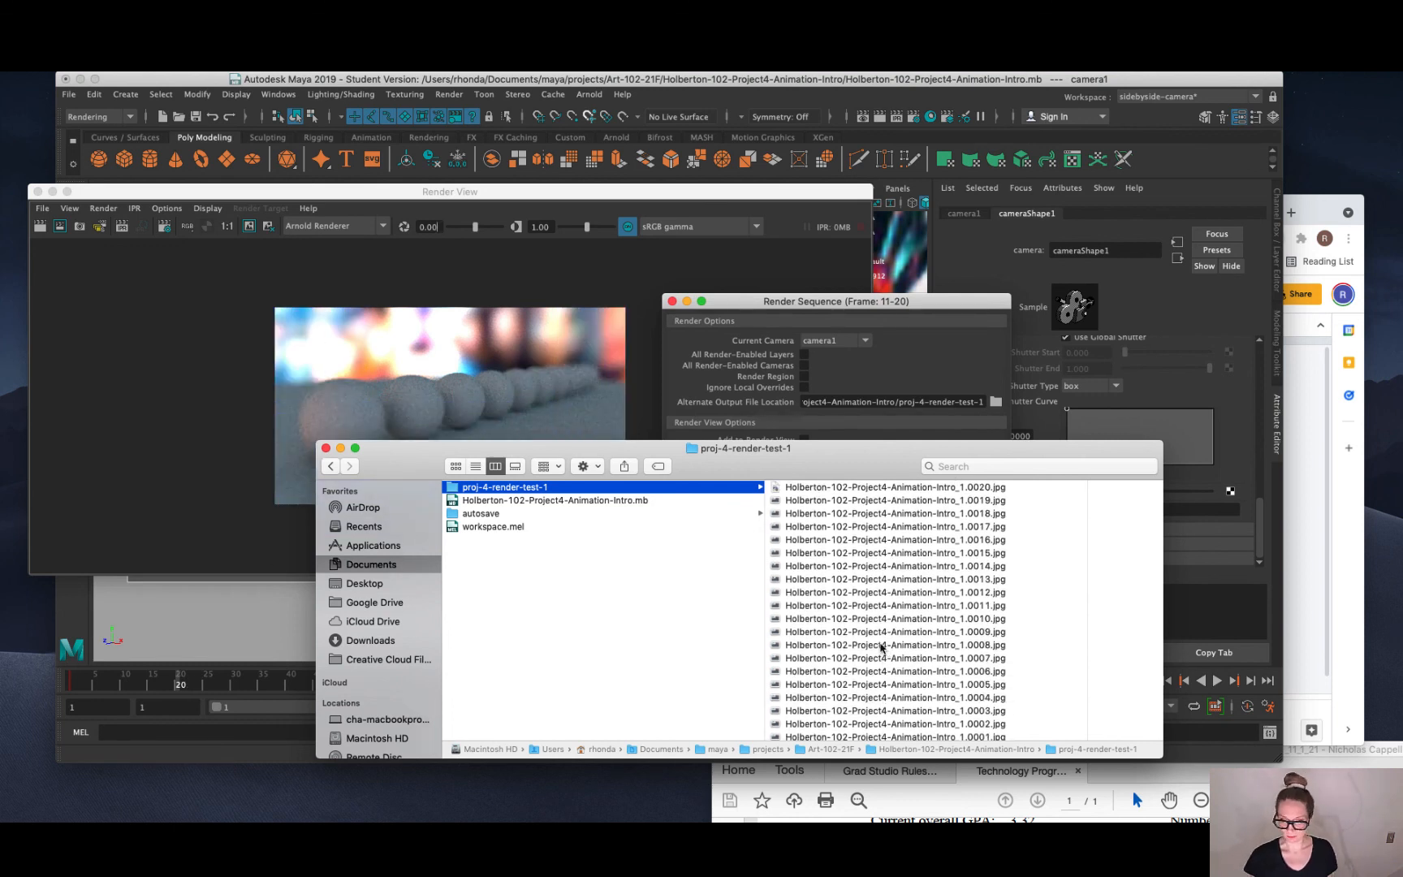
pyautogui.scroll(-1, 880, 646)
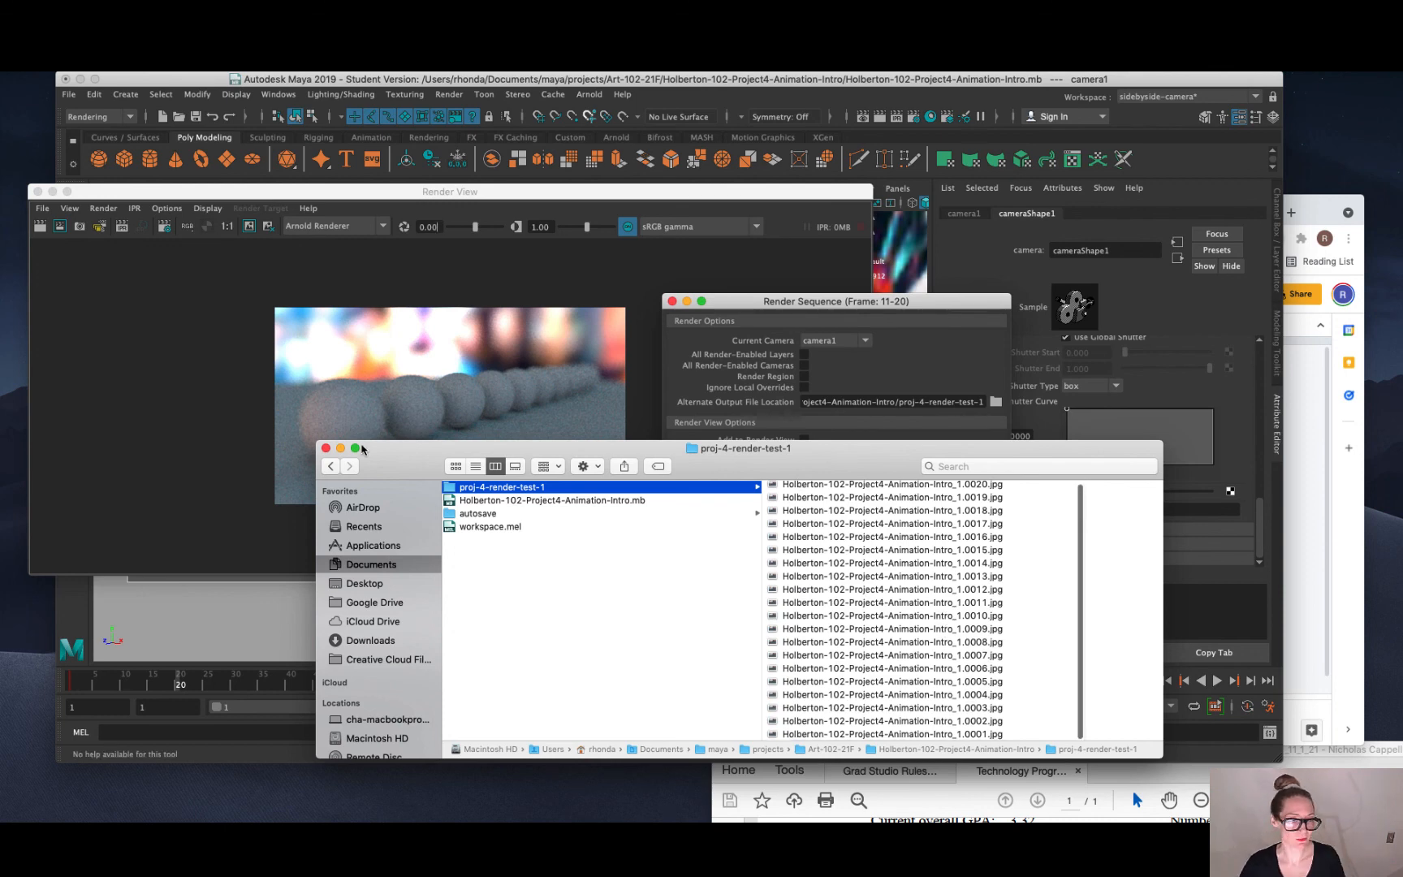
pyautogui.moveTo(378, 464); pyautogui.dragTo(544, 154)
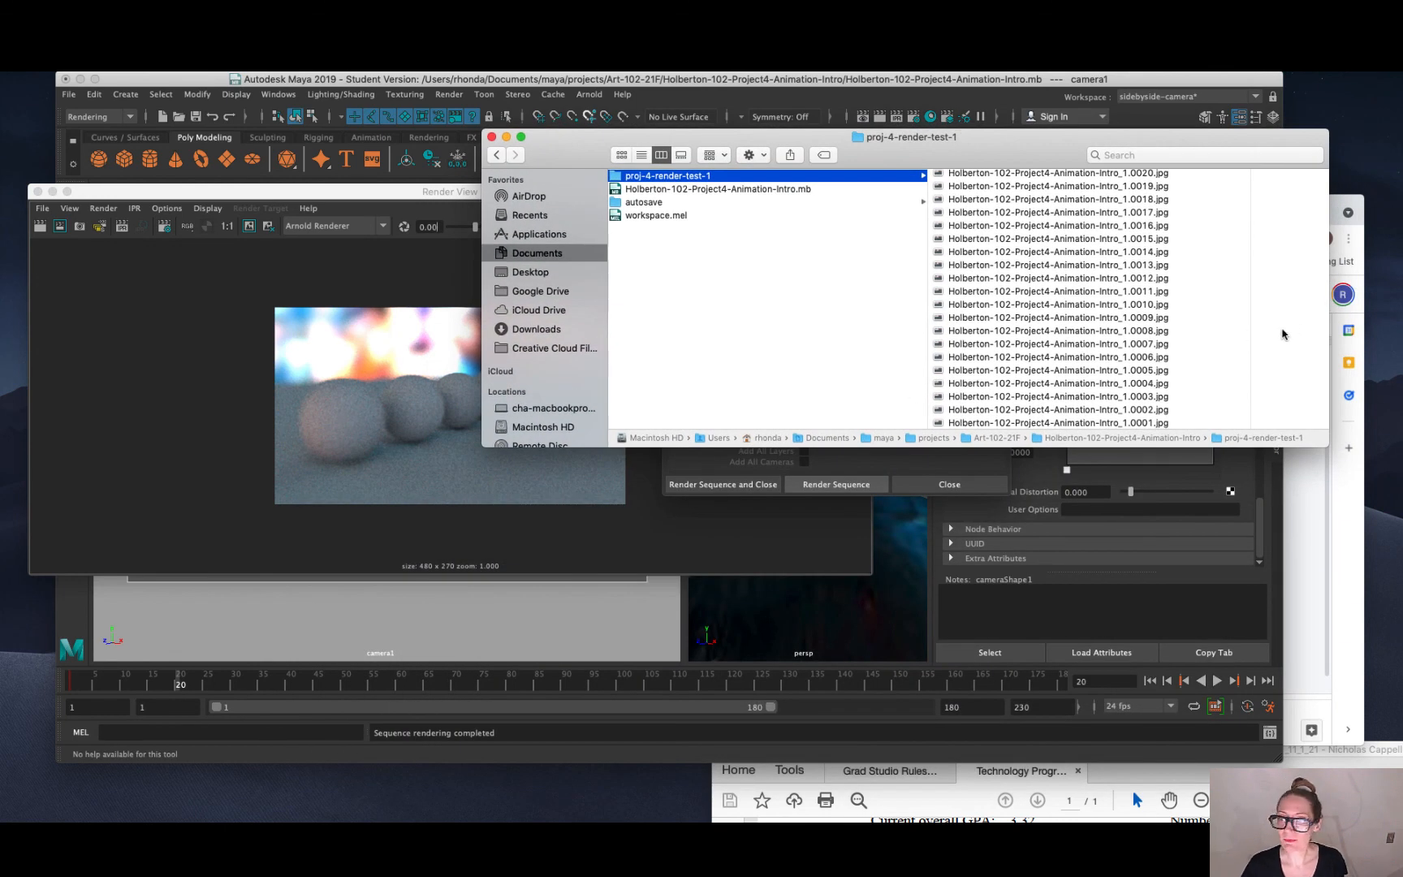
# Step forward and back through the jpg previews between frames 0006 and 0017 to check the motion, and return to Maya.
pyautogui.click(1084, 318)
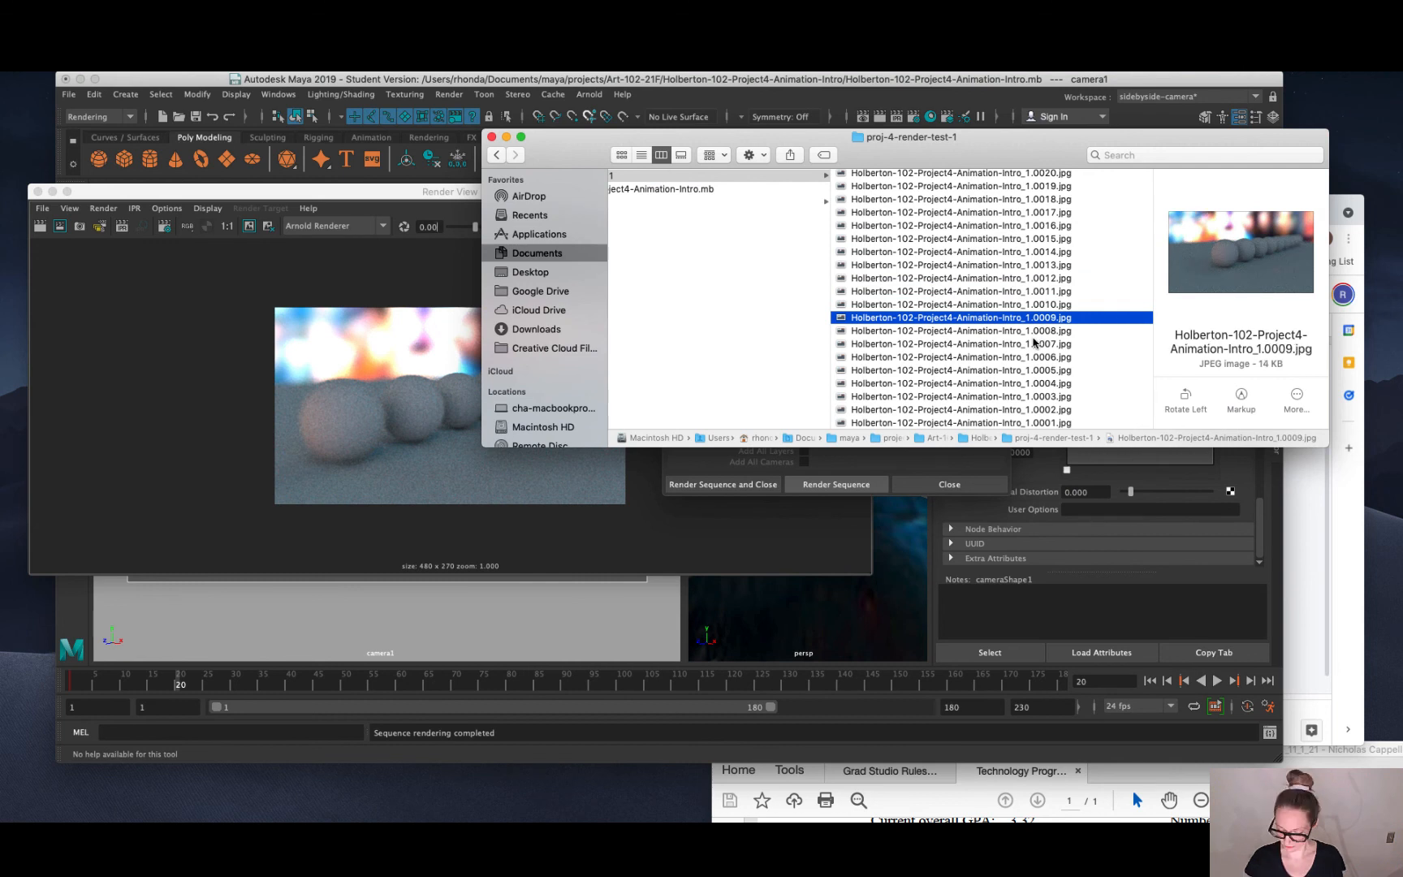
pyautogui.press('Up')
pyautogui.press('Up')
pyautogui.press('Up')
pyautogui.press('Up')
pyautogui.press('Up')
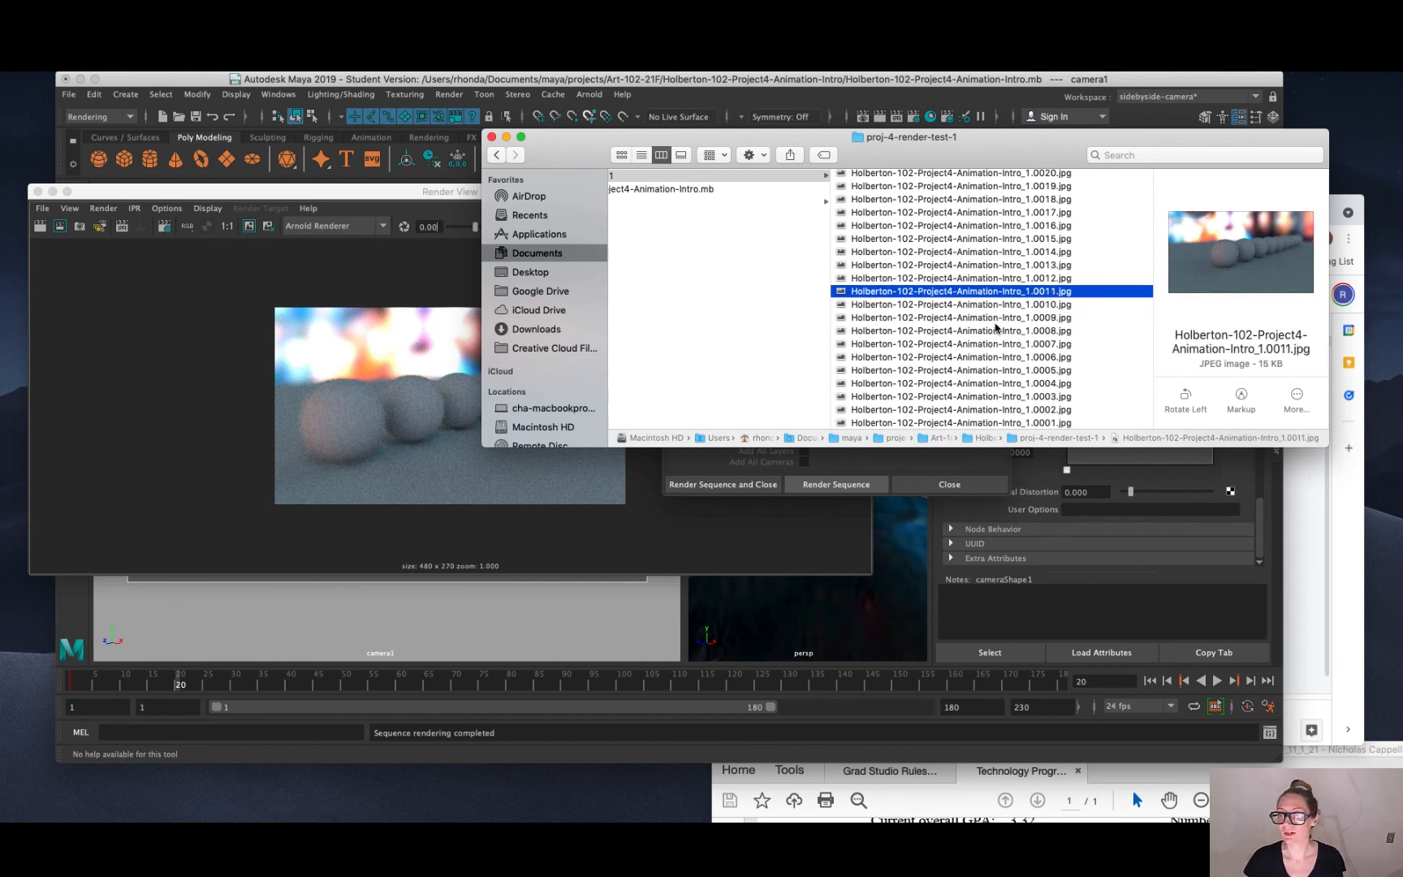
pyautogui.press('Up')
pyautogui.press('Up')
pyautogui.press('Up')
pyautogui.press('Up')
pyautogui.press('Up')
pyautogui.press('Up')
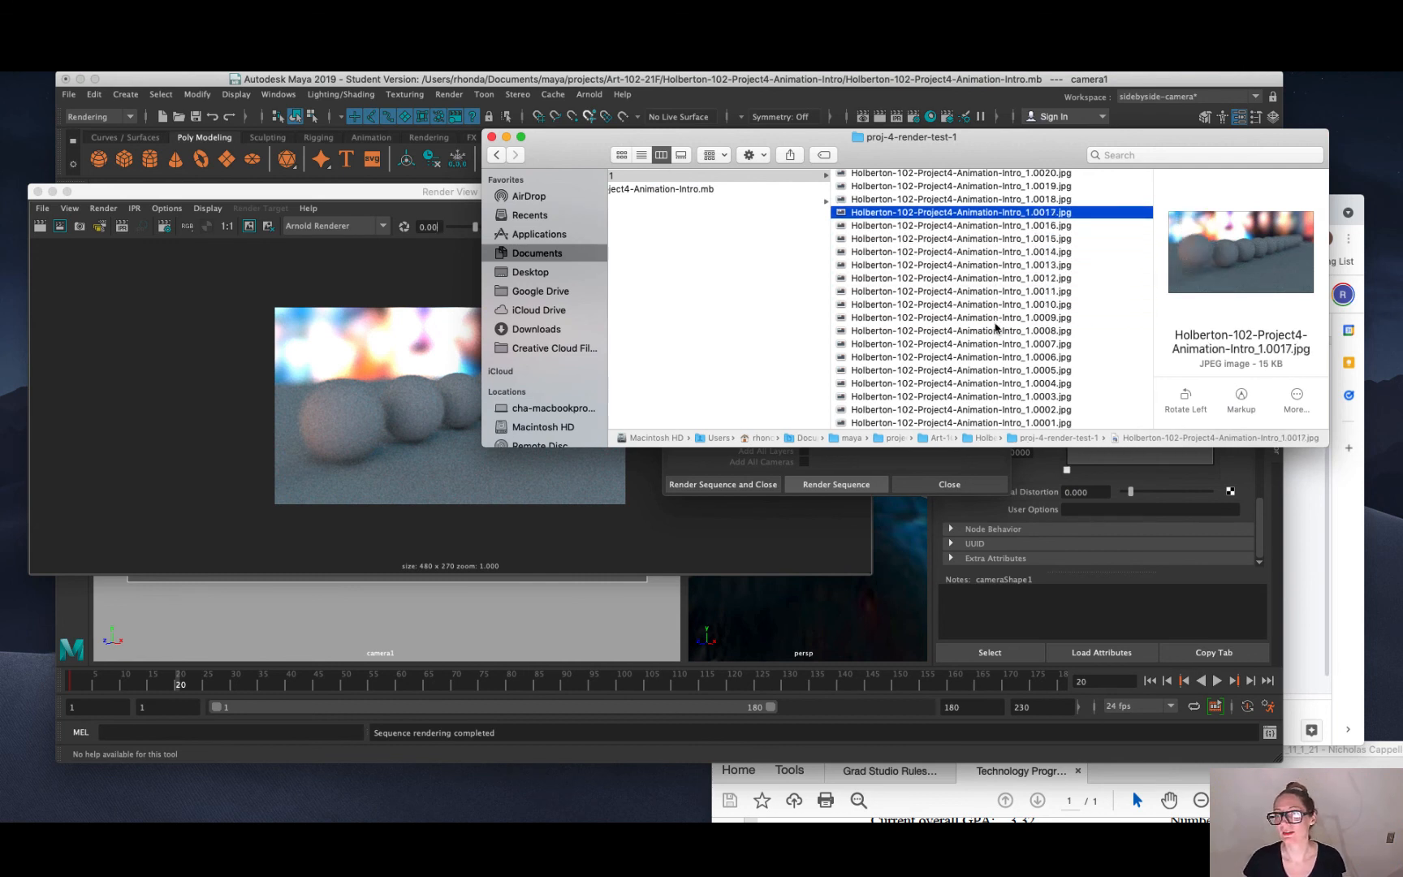
pyautogui.press('Down')
pyautogui.press('Down')
pyautogui.press('Down')
pyautogui.press('Down')
pyautogui.press('Down')
pyautogui.press('Down')
pyautogui.press('Down')
pyautogui.press('Down')
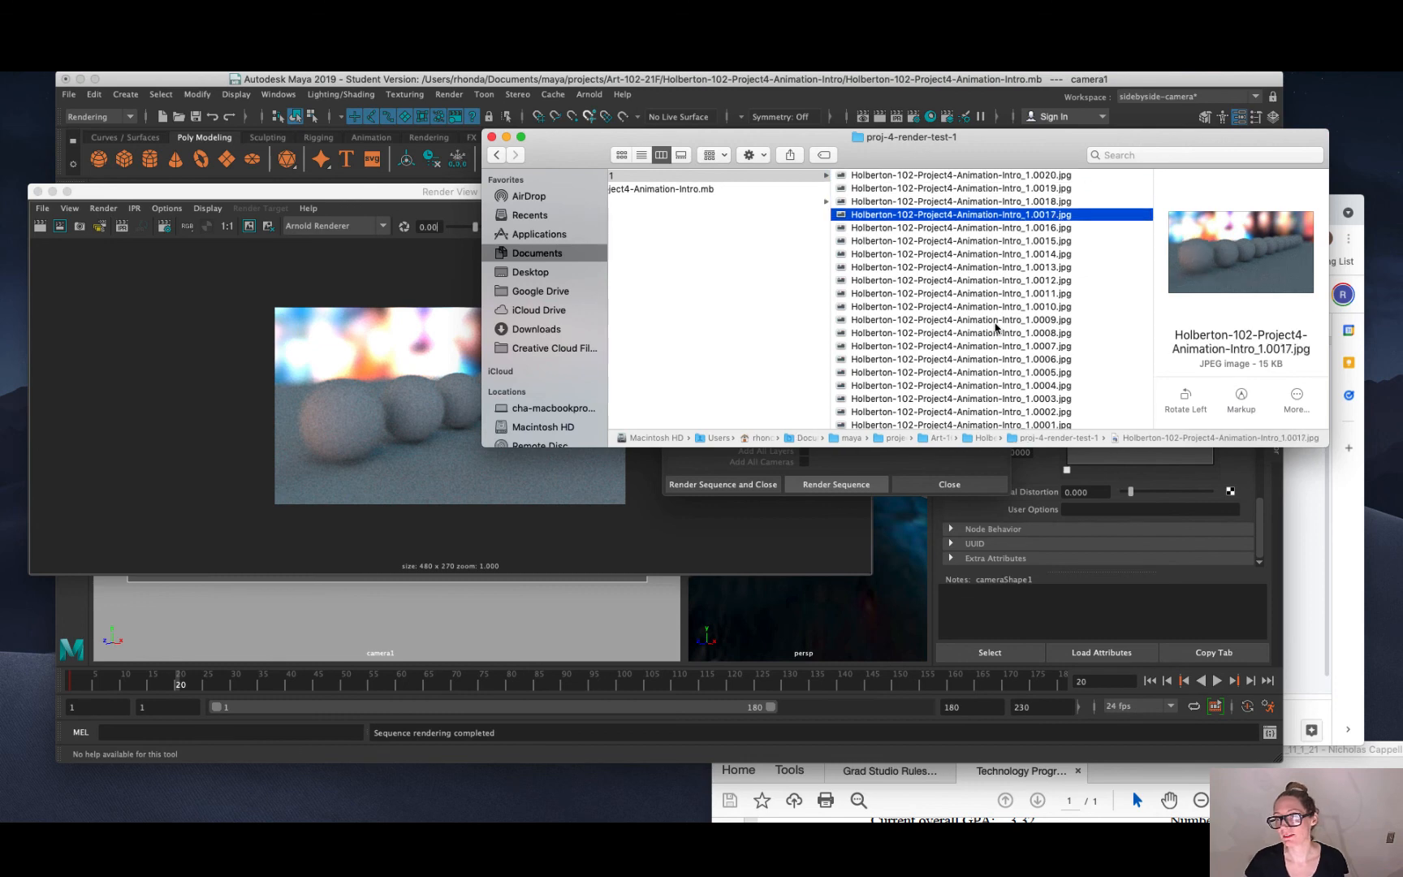
pyautogui.press('Down')
pyautogui.press('Down')
pyautogui.press('Down')
pyautogui.press('Down')
pyautogui.press('Down')
pyautogui.press('Down')
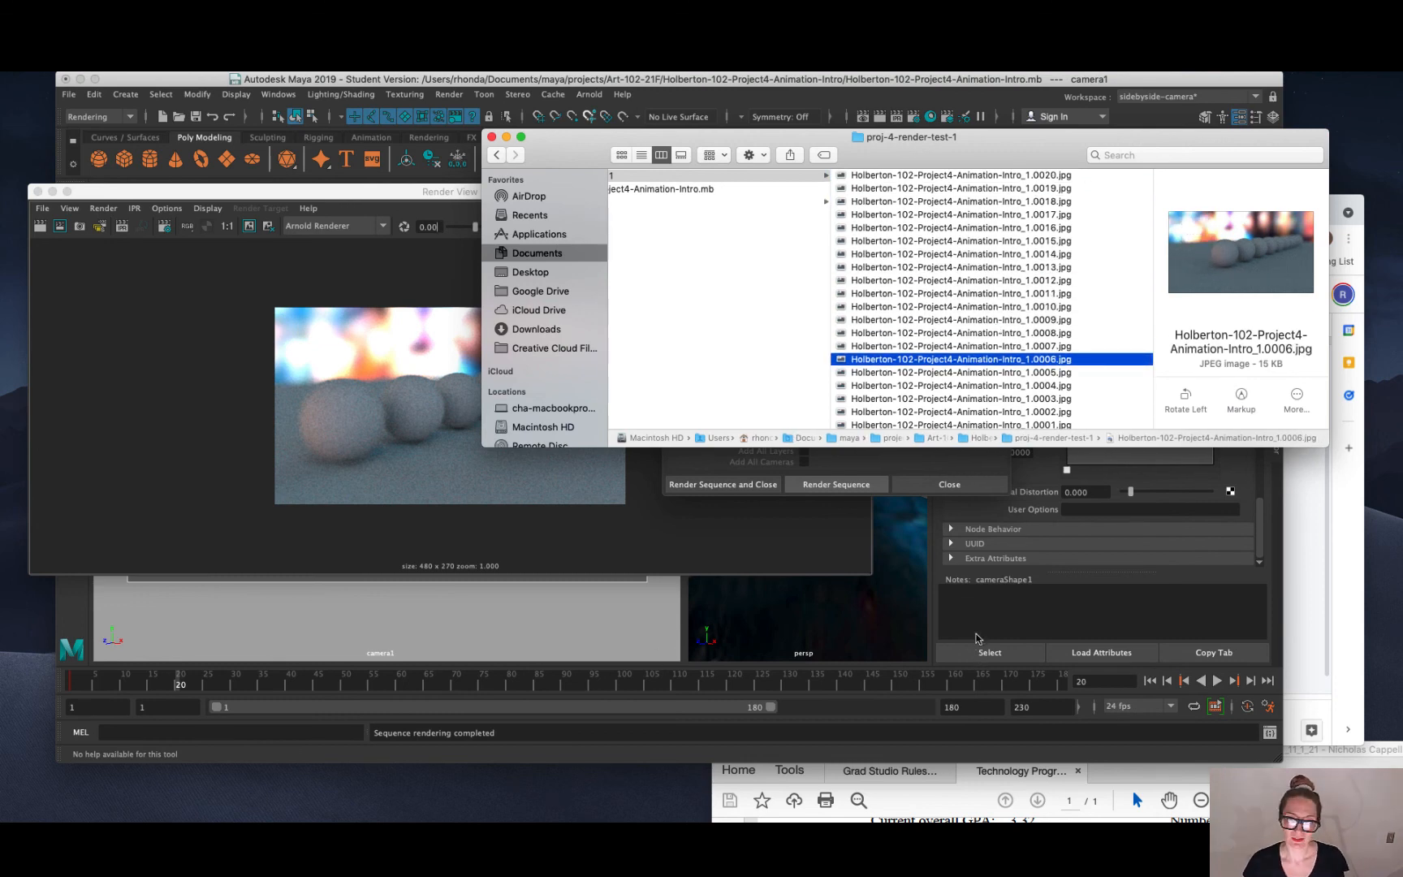
pyautogui.click(977, 638)
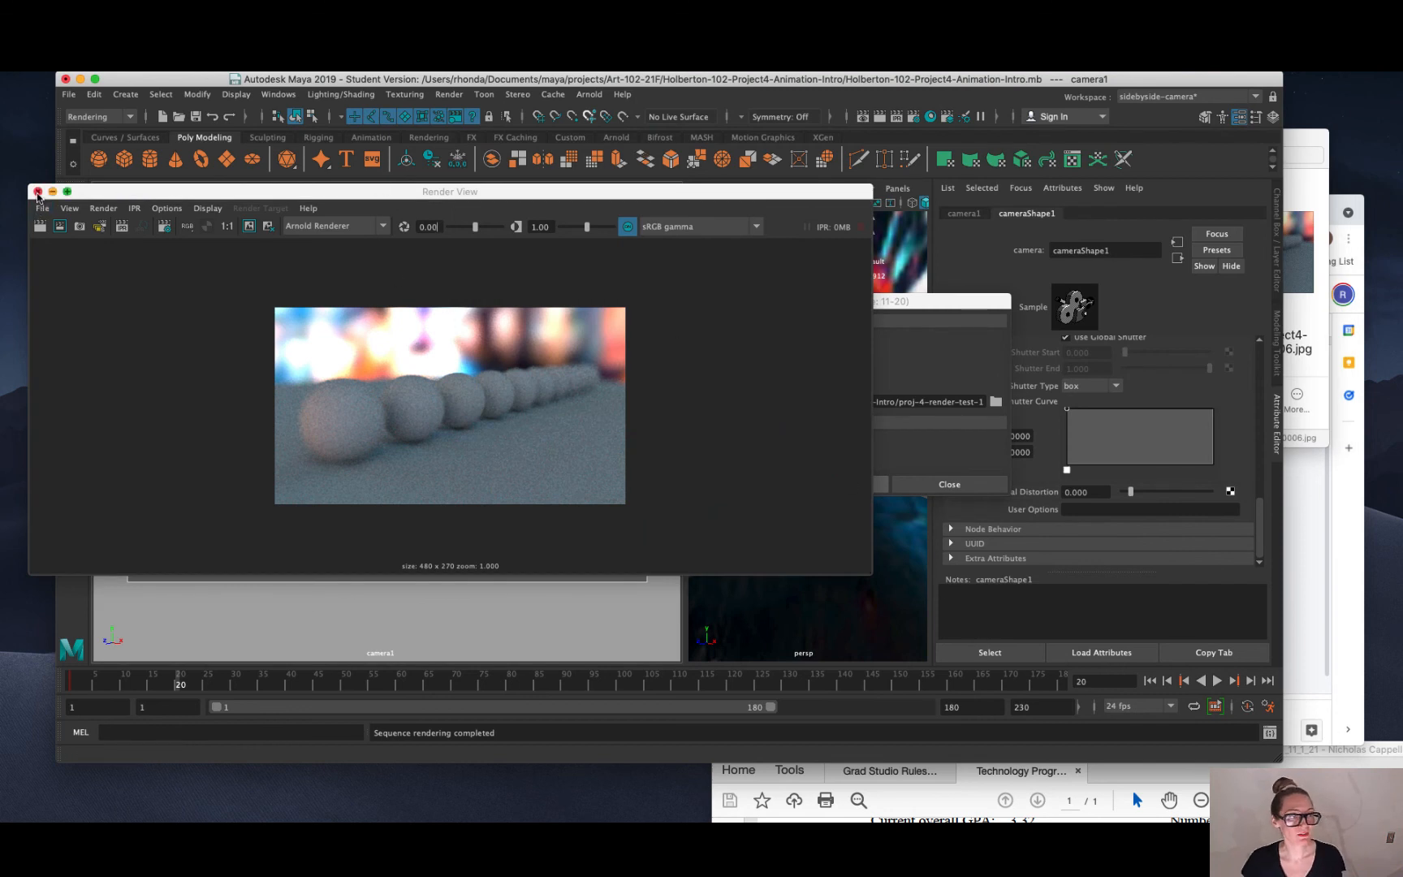